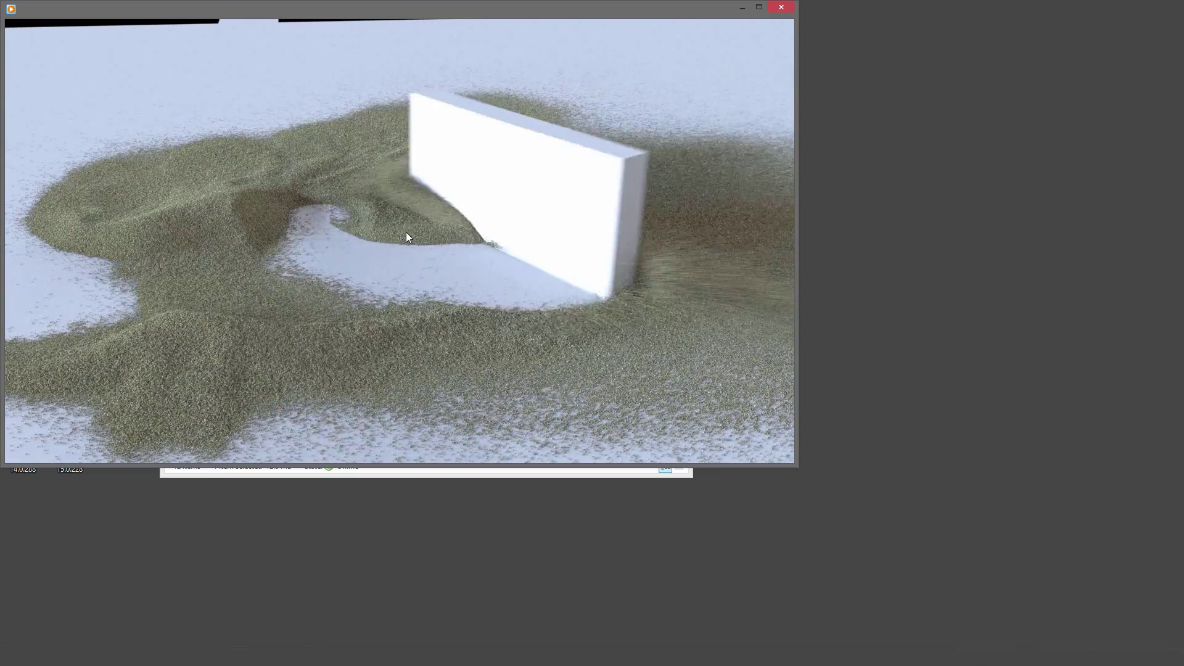
# Close the sand simulation video window
pyautogui.moveTo(406, 228)
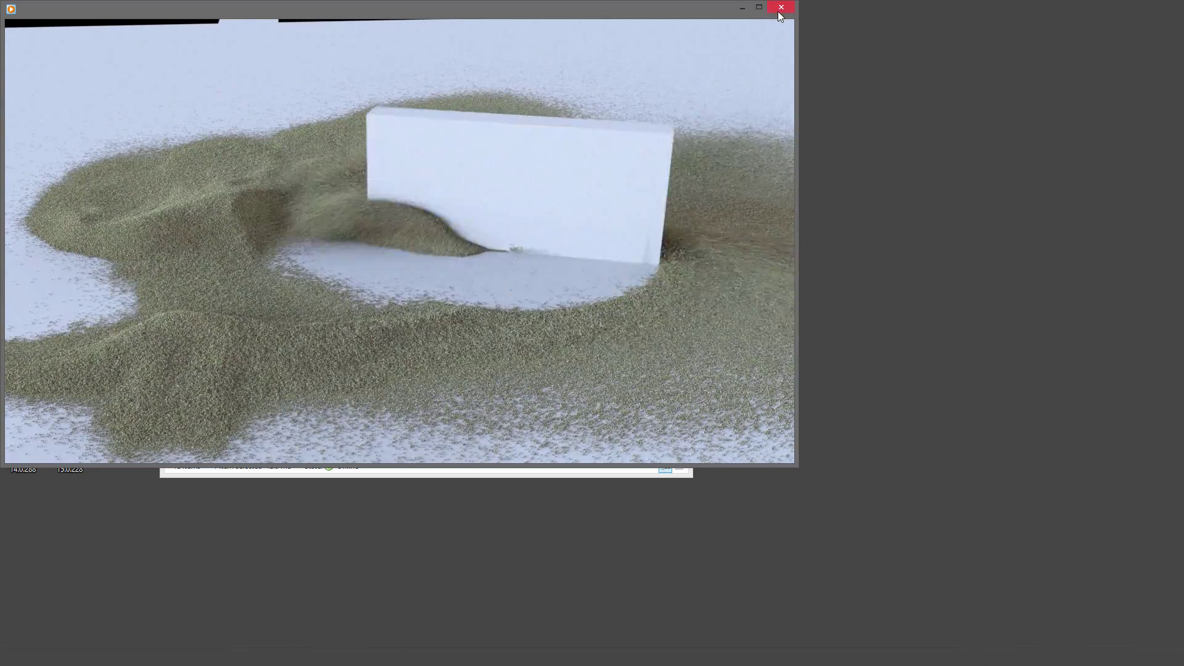
pyautogui.click(781, 7)
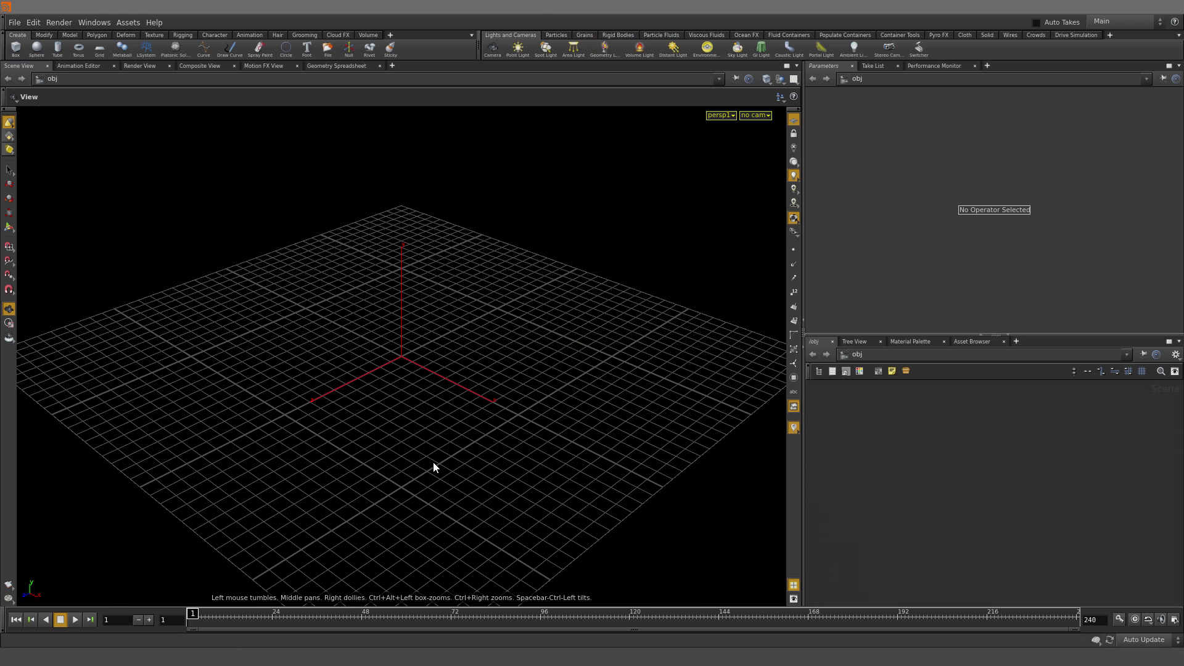
# Add the Squab test geometry to the scene and deselect it
pyautogui.press('Tab')
pyautogui.write('tes')
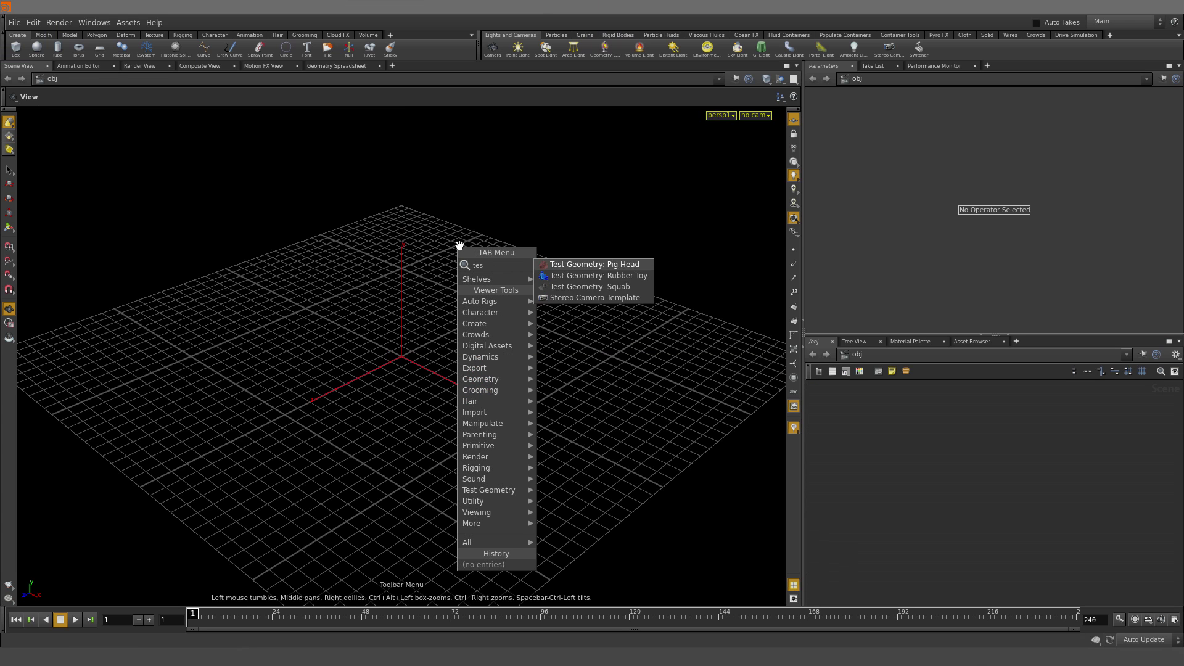
pyautogui.write('gs')
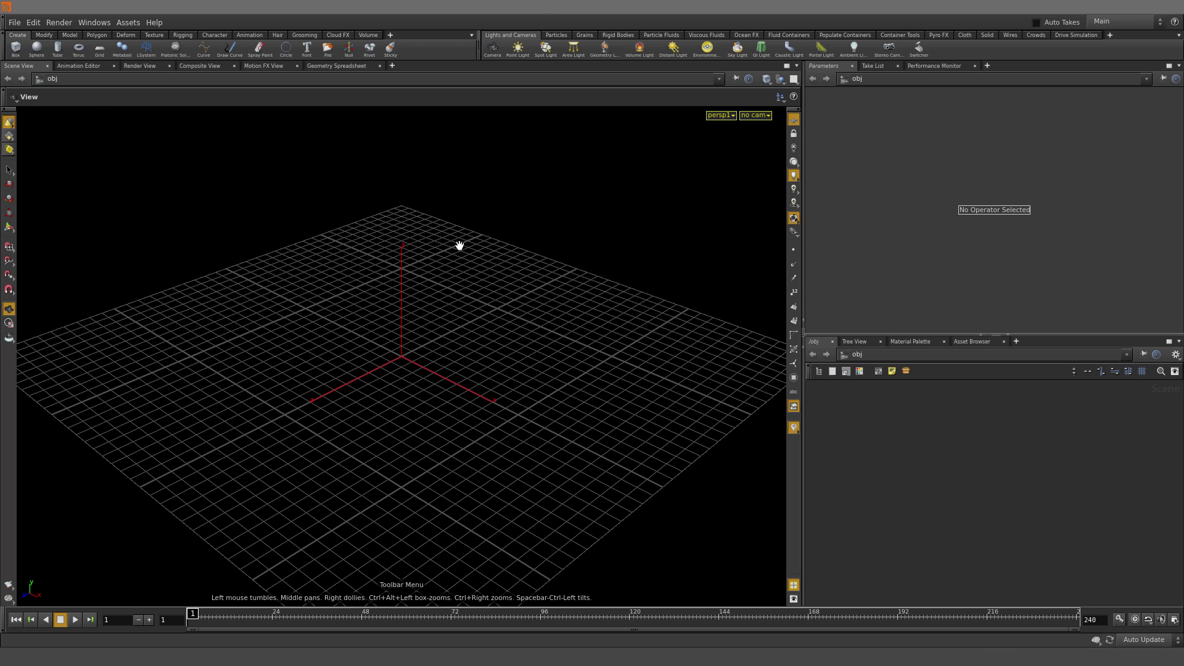
pyautogui.press('Return')
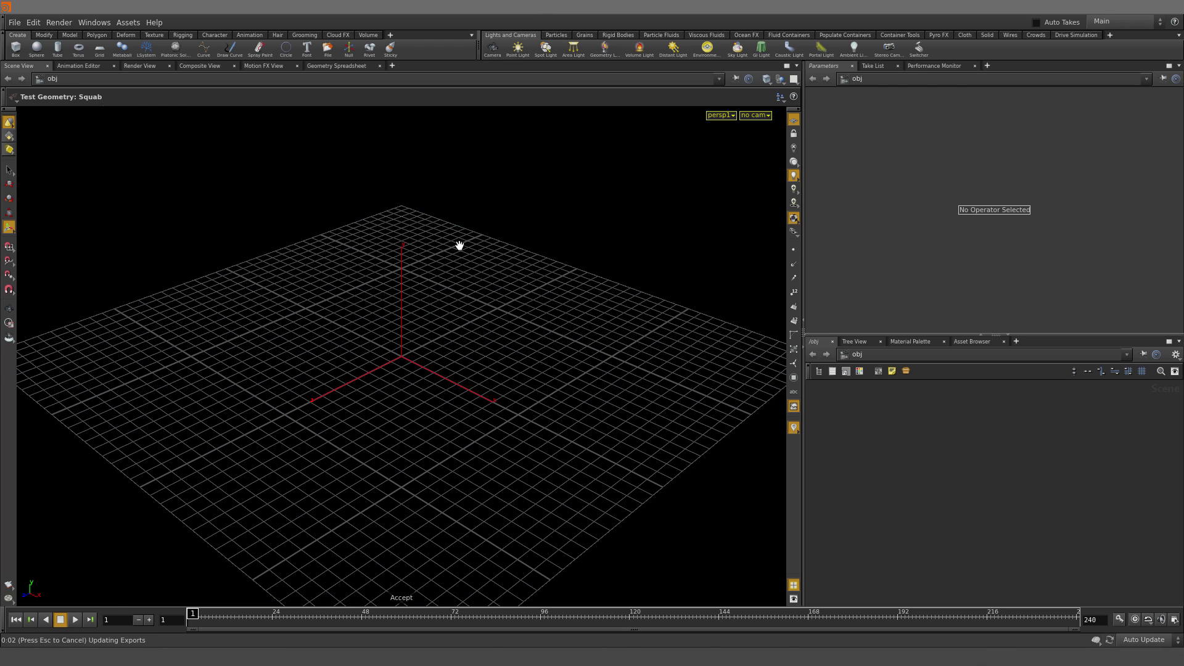
pyautogui.press('Escape')
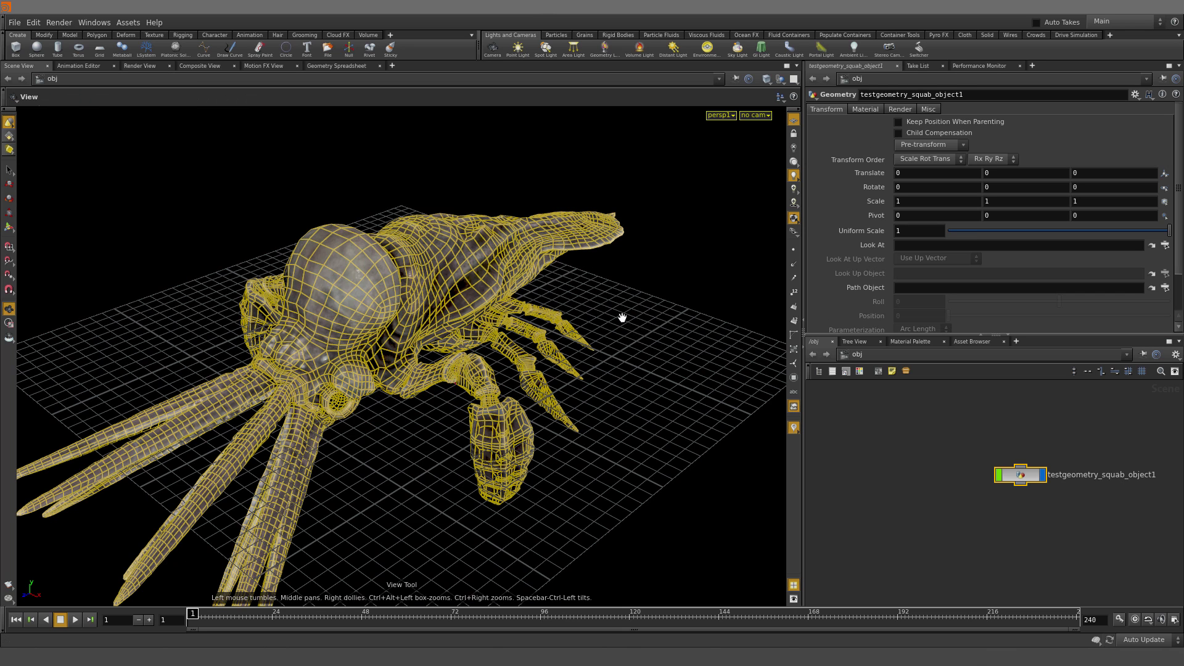
pyautogui.moveTo(555, 361); pyautogui.dragTo(491, 338)
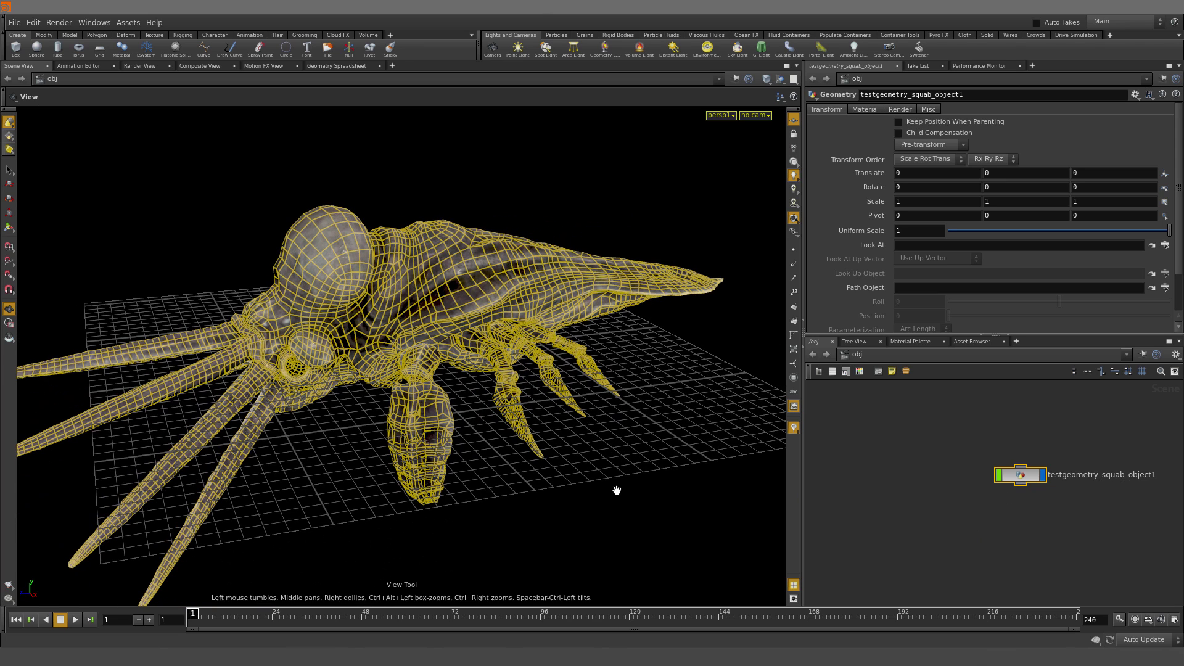
pyautogui.click(1093, 534)
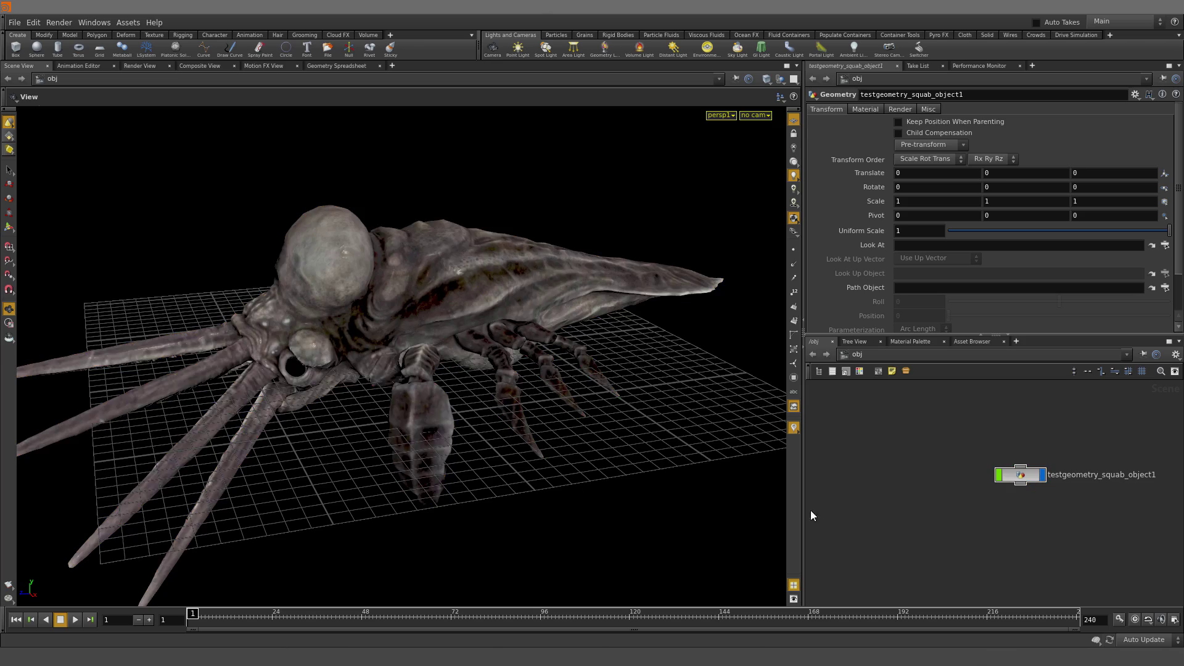
pyautogui.moveTo(542, 407); pyautogui.dragTo(642, 485)
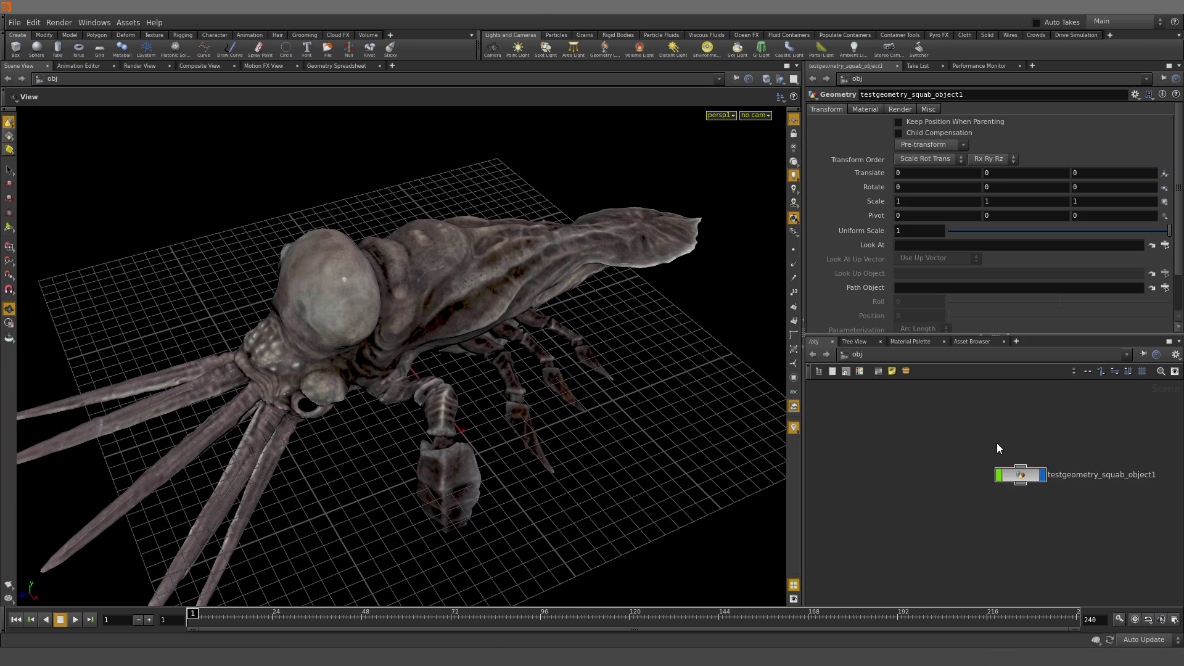
# Inside the squab object's network, append a Scatter node after the squab geometry with Force Total Count set to 100000
pyautogui.doubleClick(1020, 476)
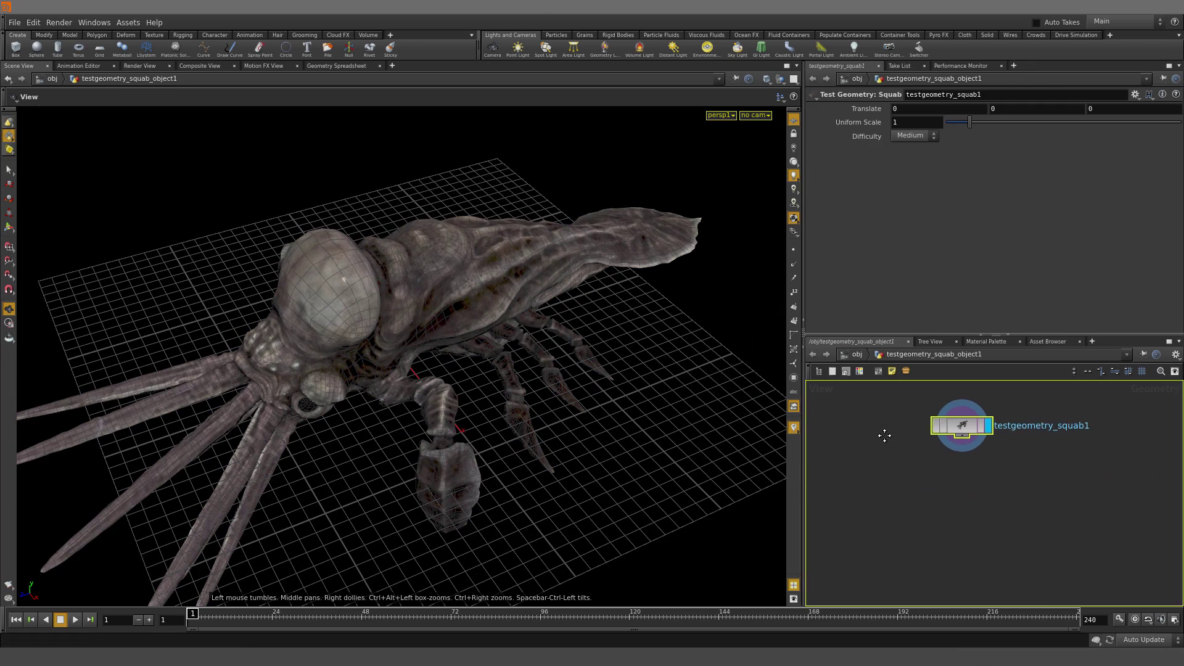
pyautogui.press('Tab')
pyautogui.write('scatter')
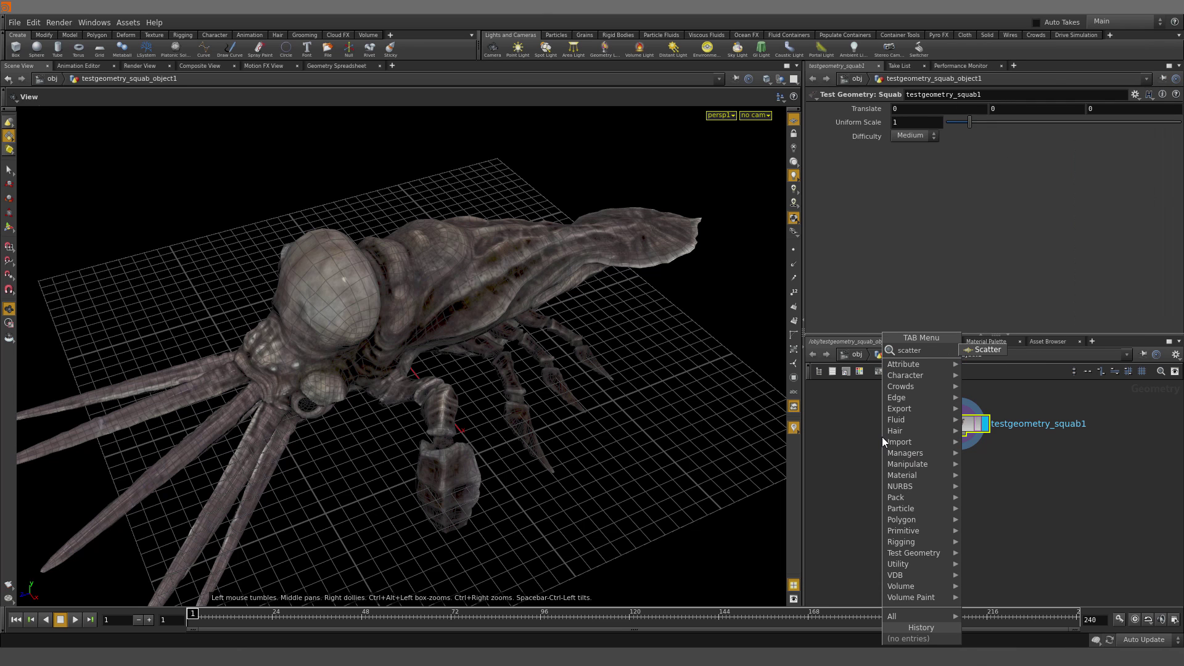
pyautogui.press('Return')
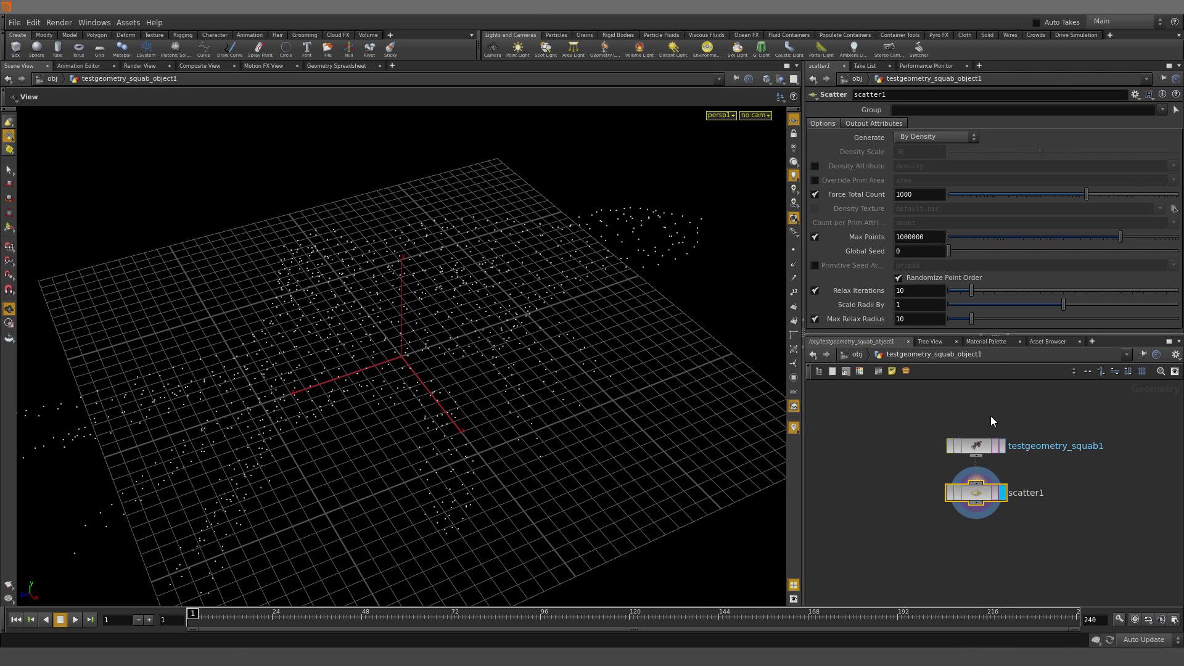
pyautogui.click(927, 192)
pyautogui.write('00')
pyautogui.press('Return')
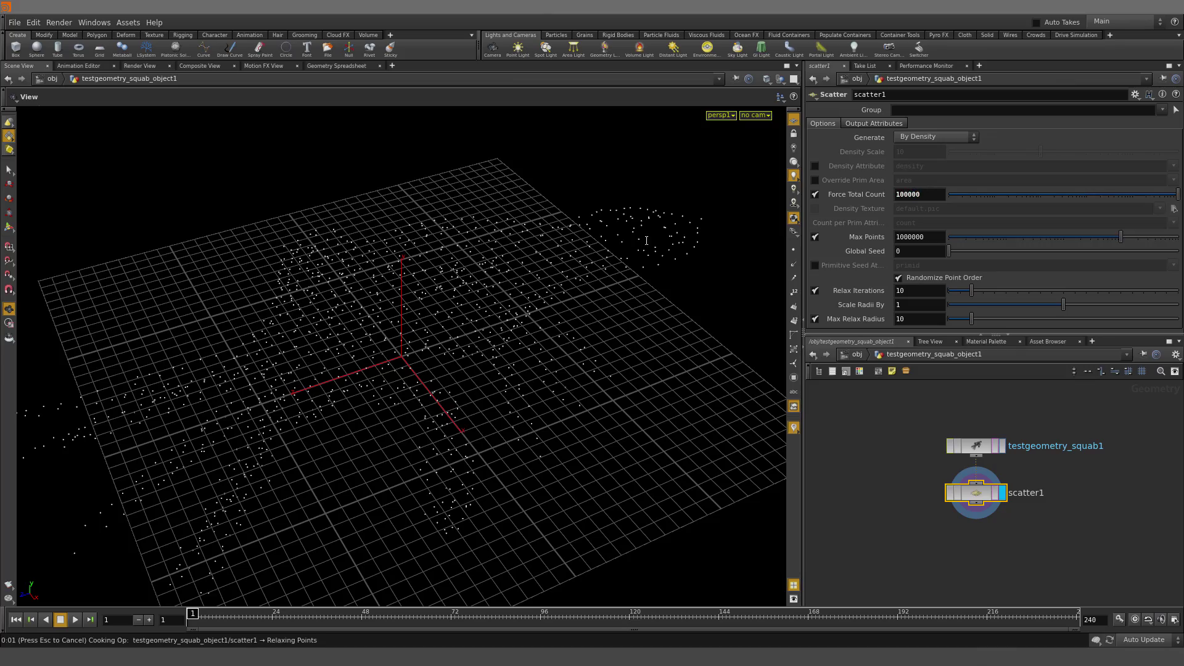
pyautogui.moveTo(525, 204); pyautogui.dragTo(520, 286)
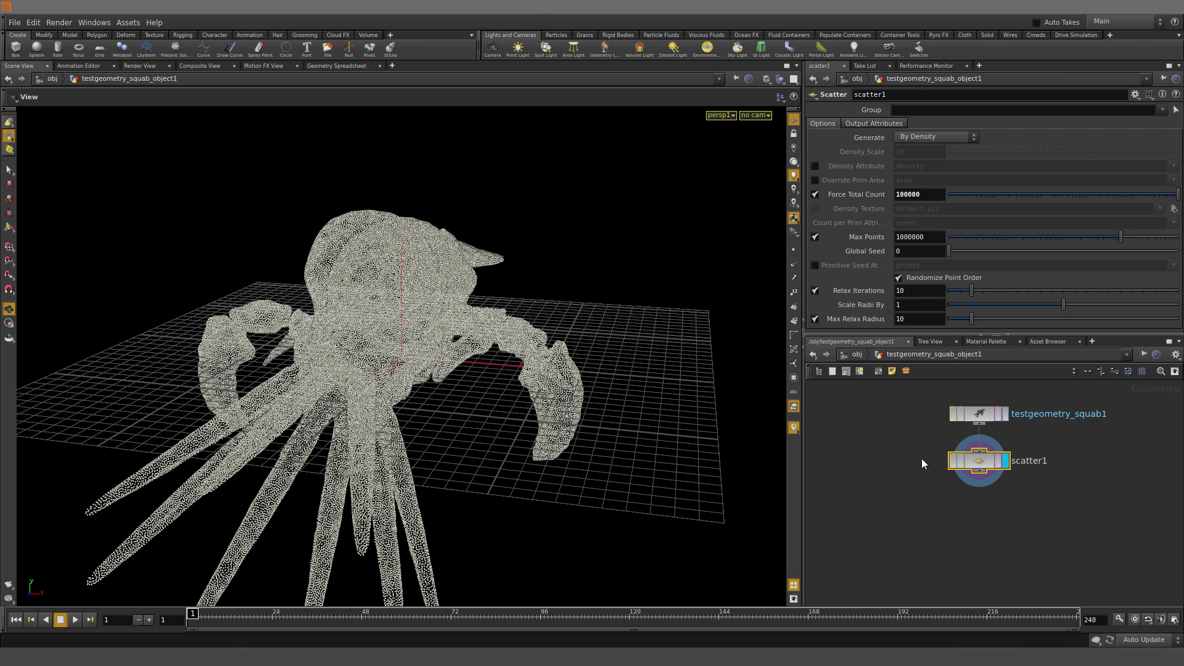
# Append an Attribute from Map node after the scatter, using the UVcolor.rat texture exported to the points' Cd attribute
pyautogui.press('Tab')
pyautogui.write('attri')
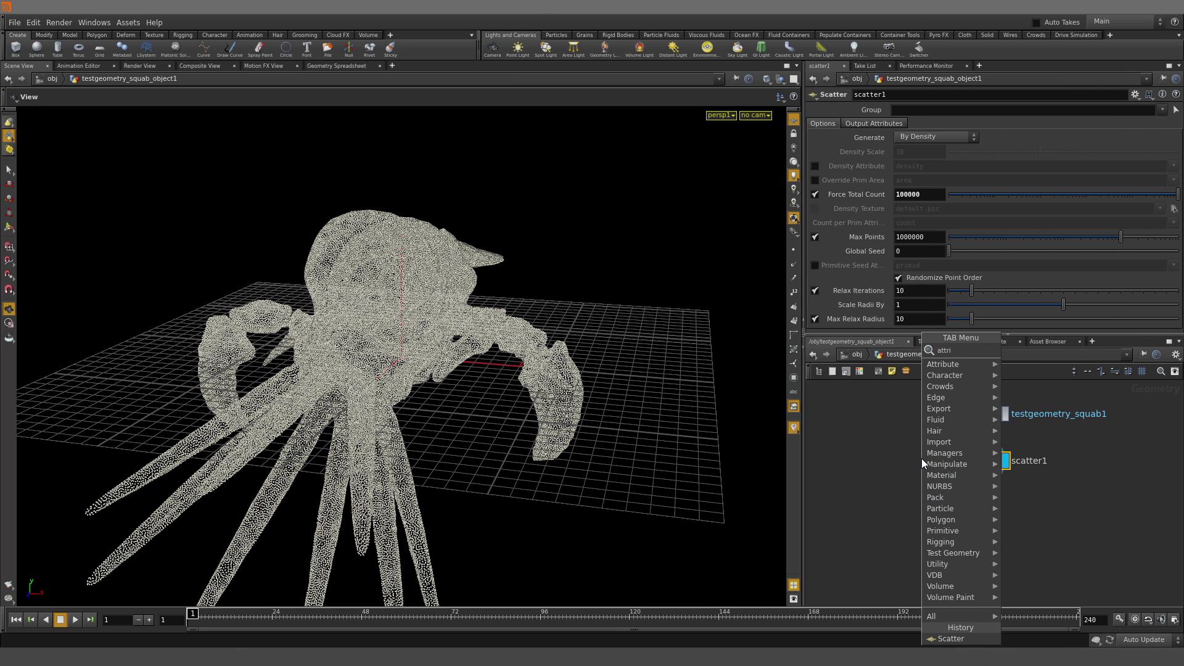
pyautogui.press('Return')
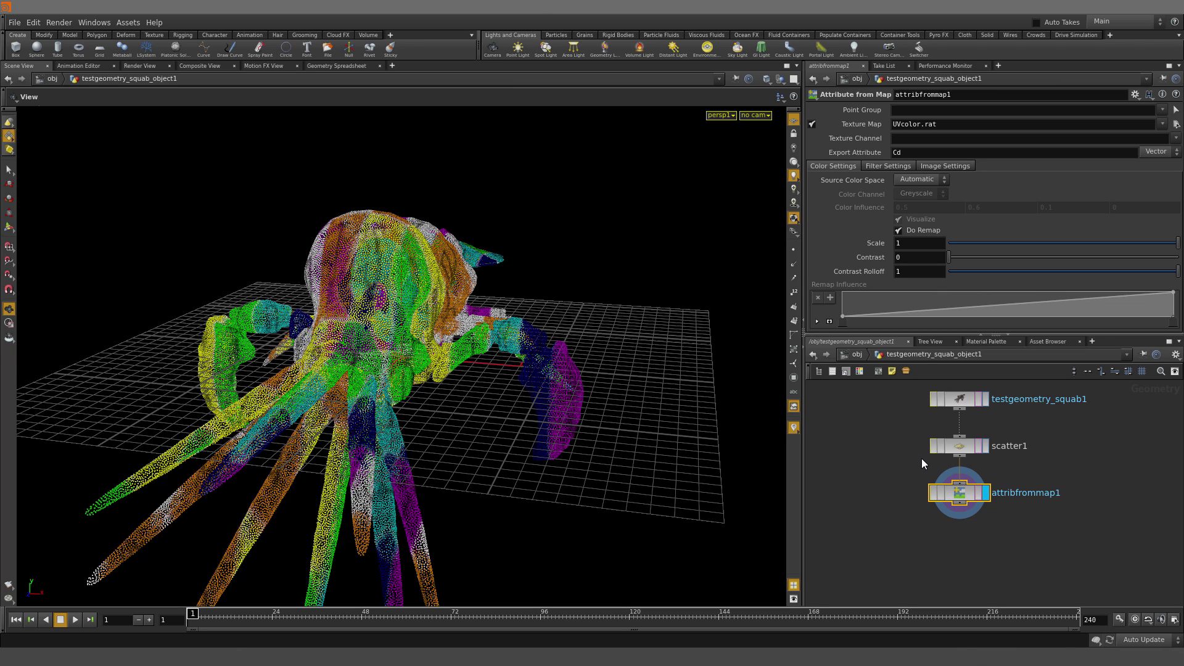
pyautogui.click(958, 125)
pyautogui.moveTo(528, 306); pyautogui.dragTo(388, 437)
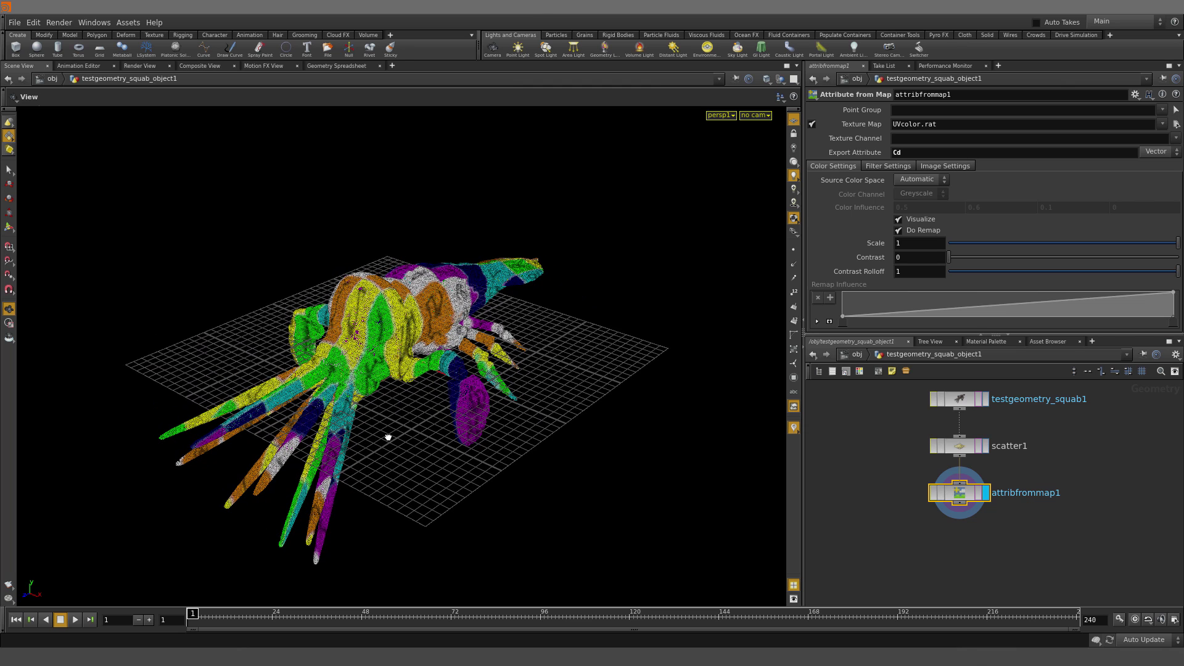
# Append an Attribute VOP after the Attribute from Map node and enter its network
pyautogui.moveTo(848, 497); pyautogui.dragTo(827, 439, button='middle')
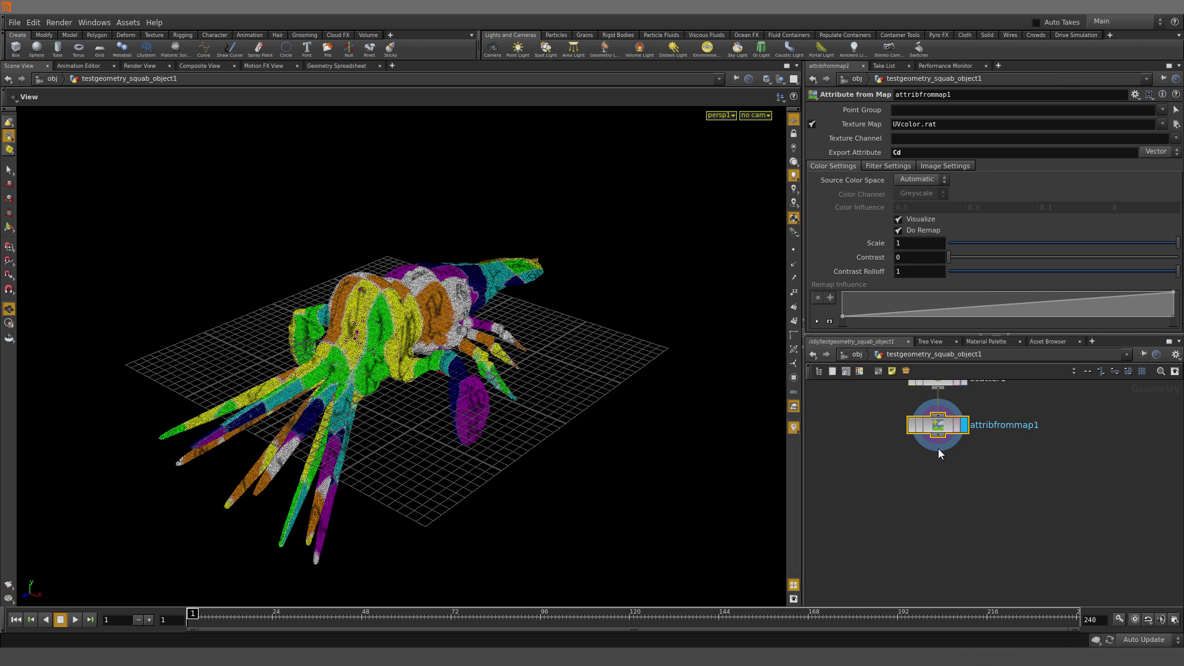
pyautogui.press('Tab')
pyautogui.write('attri')
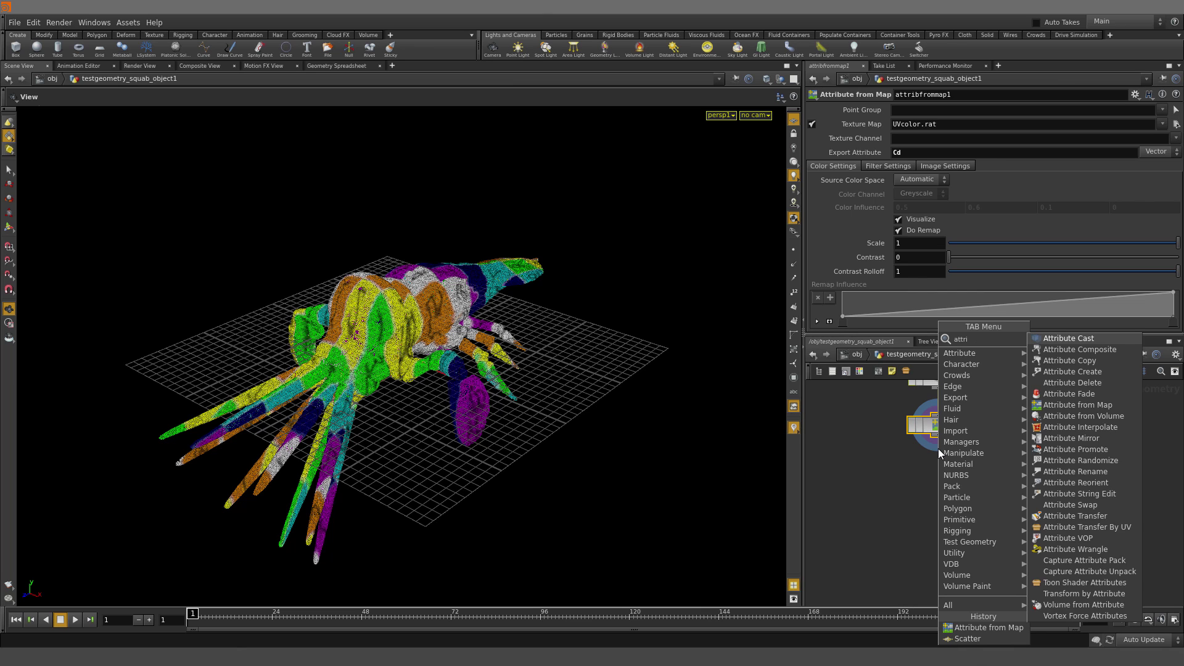
pyautogui.write('bvop')
pyautogui.press('Return')
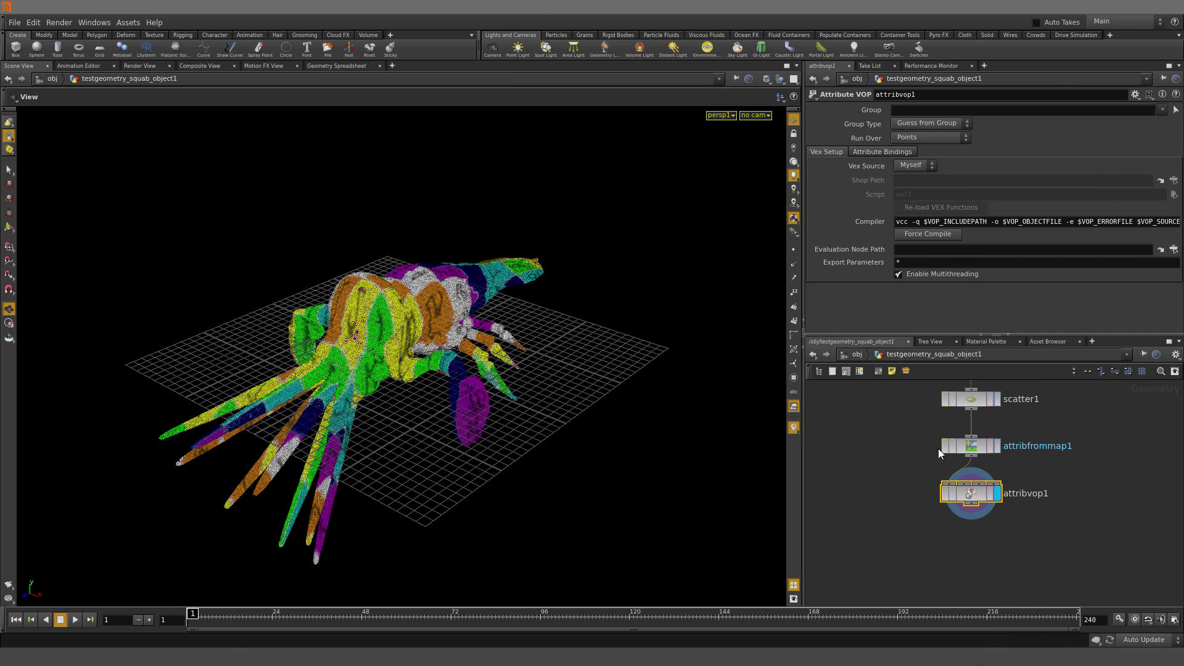
pyautogui.press('i')
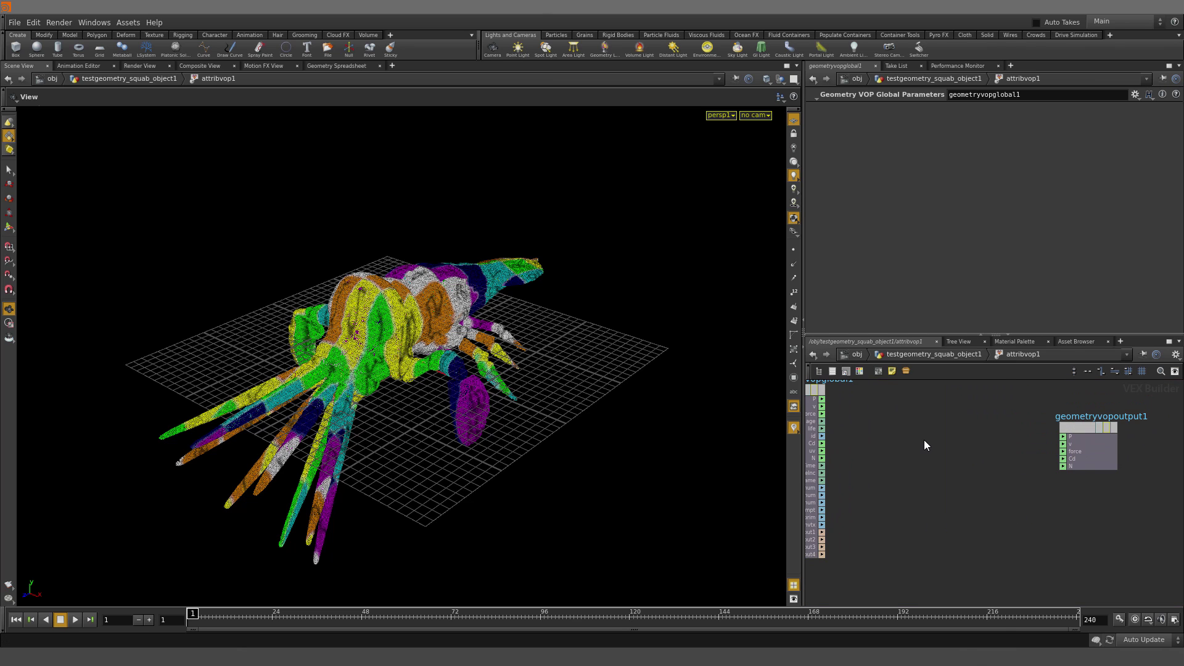
# Add a Point Cloud Open node, connecting OpInput1 to its file input and the global P to its P input
pyautogui.press('Tab')
pyautogui.write('pointcl')
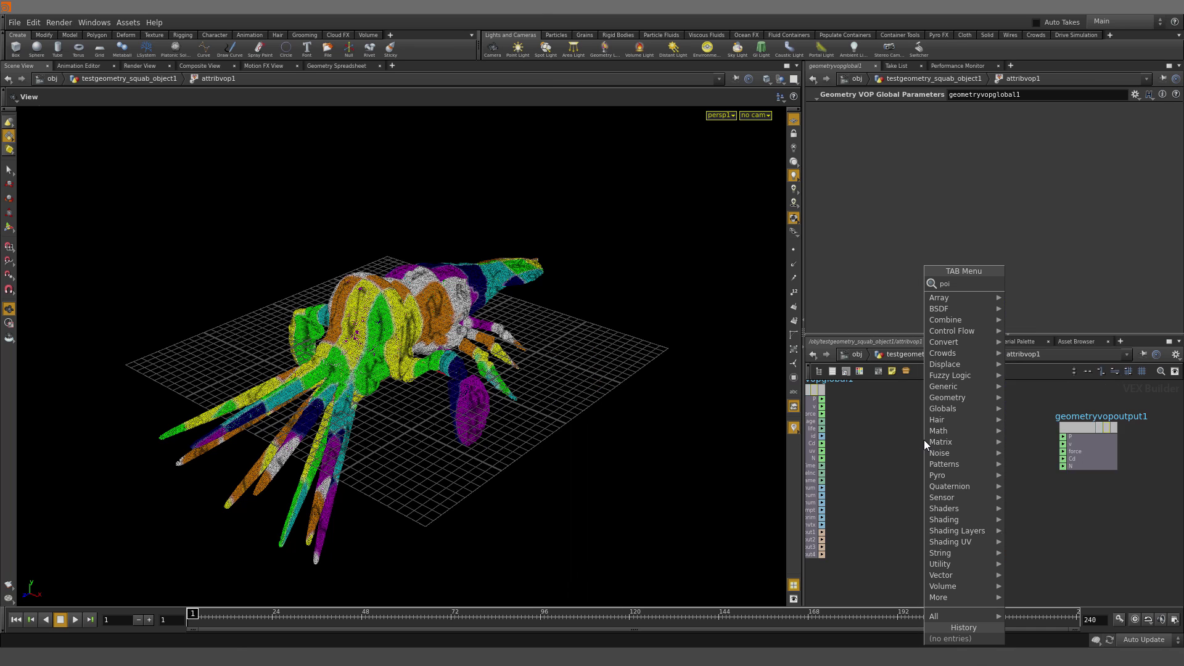
pyautogui.press('Return')
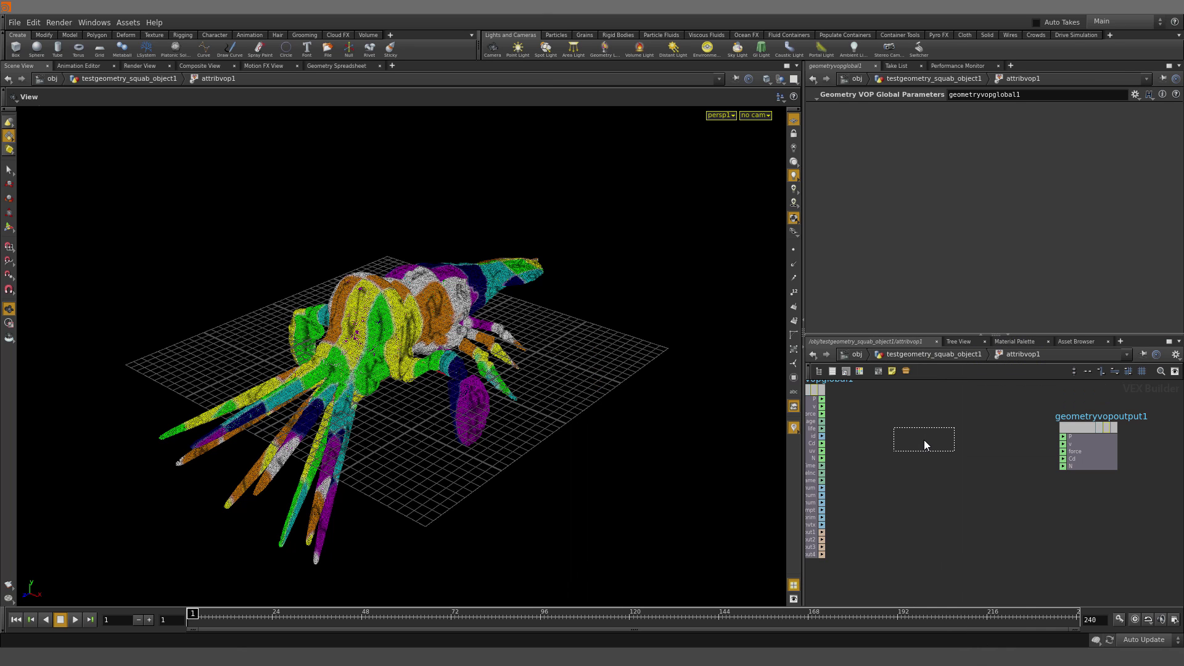
pyautogui.click(924, 439)
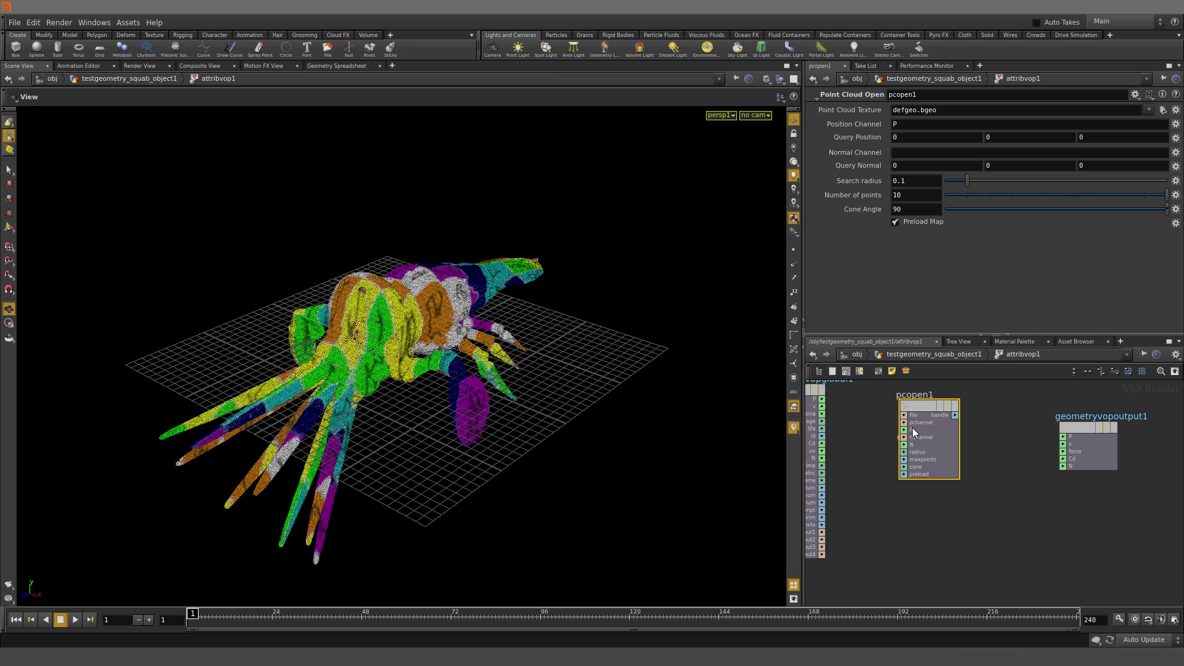
pyautogui.moveTo(905, 416); pyautogui.dragTo(857, 529)
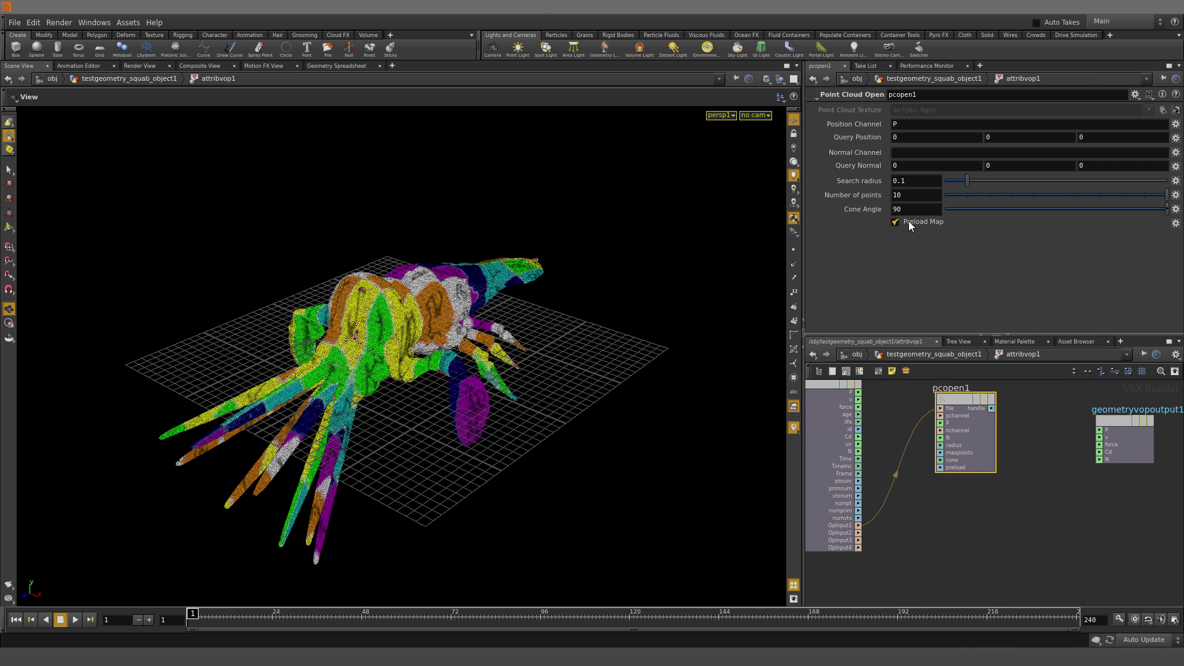
pyautogui.moveTo(943, 424); pyautogui.dragTo(858, 392)
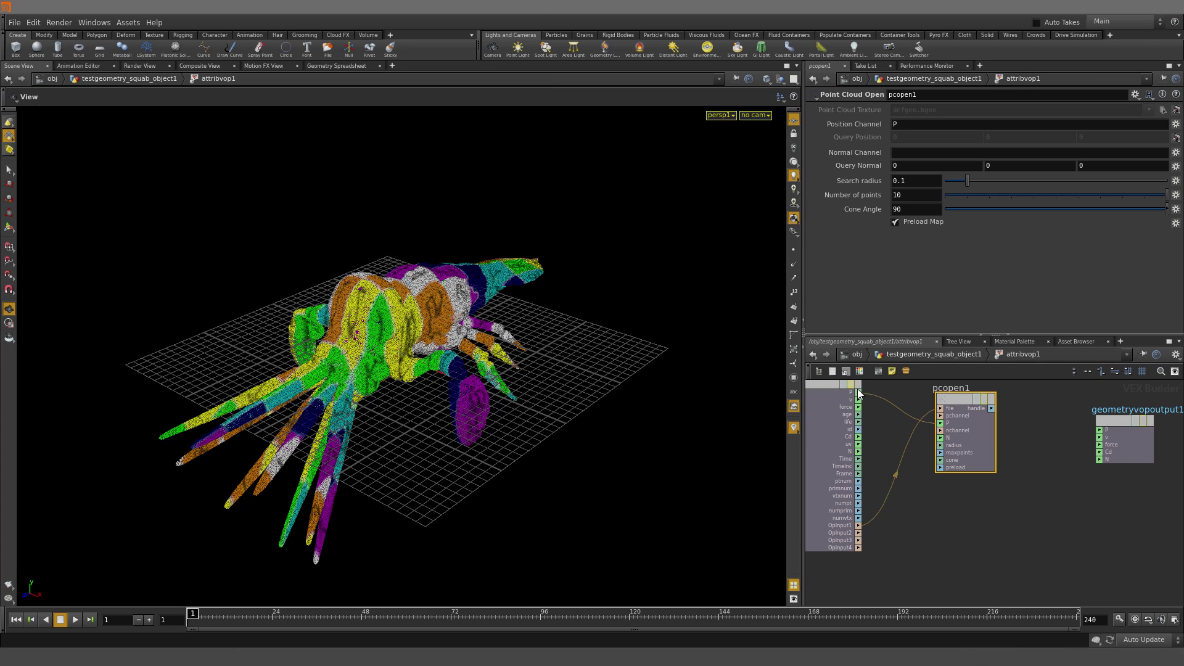
# Set the Point Cloud Open node's number of points to 100
pyautogui.moveTo(976, 503); pyautogui.dragTo(979, 406)
pyautogui.click(924, 196)
pyautogui.press('Return')
# Add a Point Cloud Filter node and connect the Point Cloud Open handle to its handle input
pyautogui.moveTo(1071, 420); pyautogui.dragTo(976, 441, button='middle')
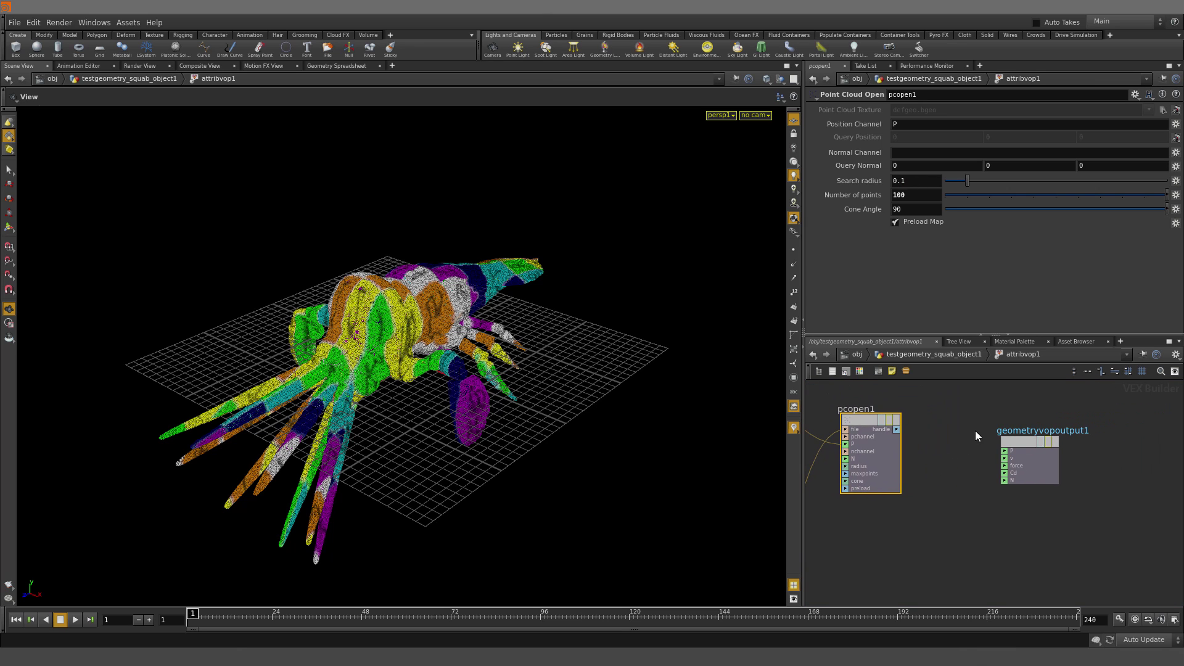
pyautogui.press('Tab')
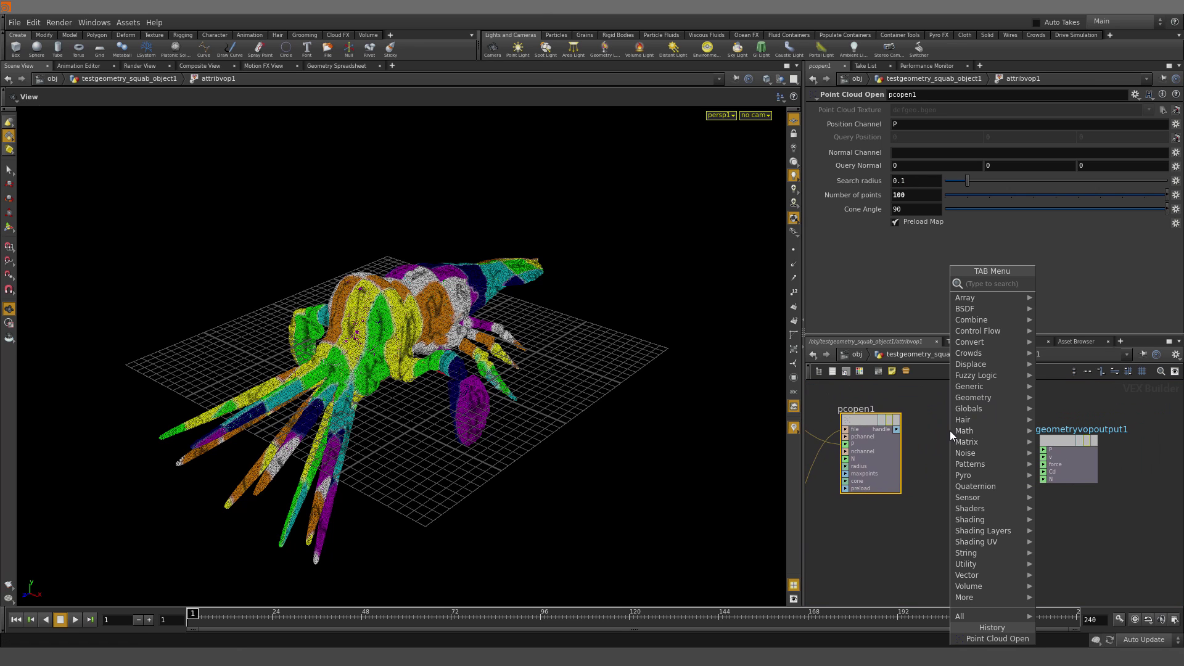
pyautogui.write('pcfilter')
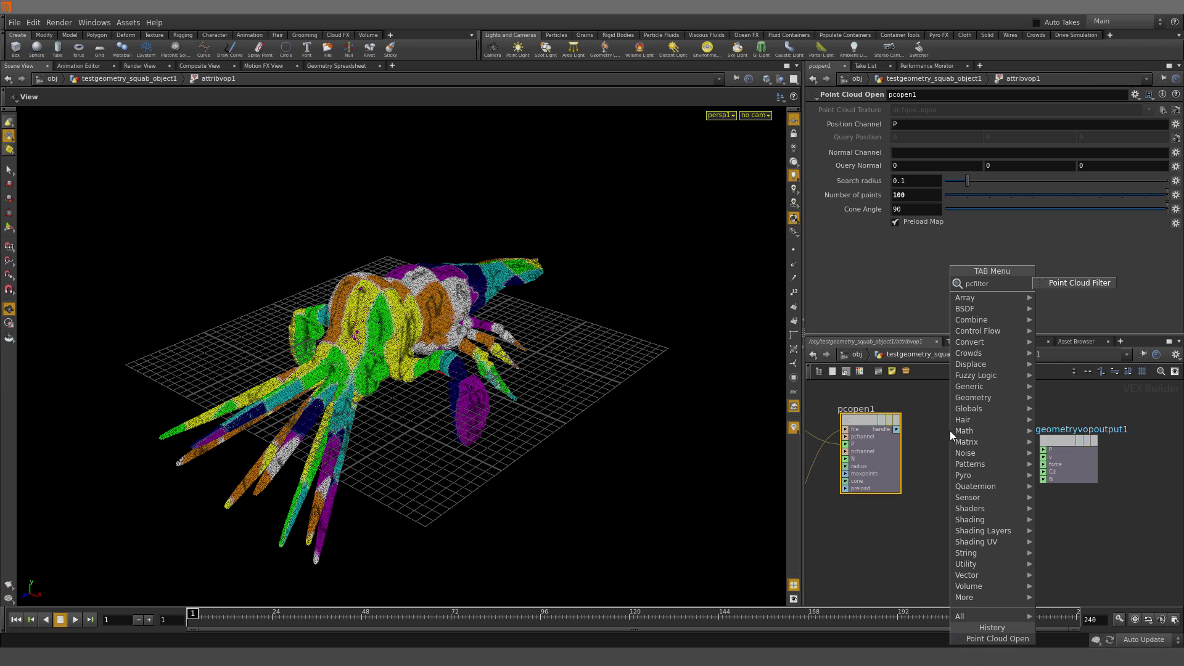
pyautogui.press('Return')
pyautogui.click(950, 430)
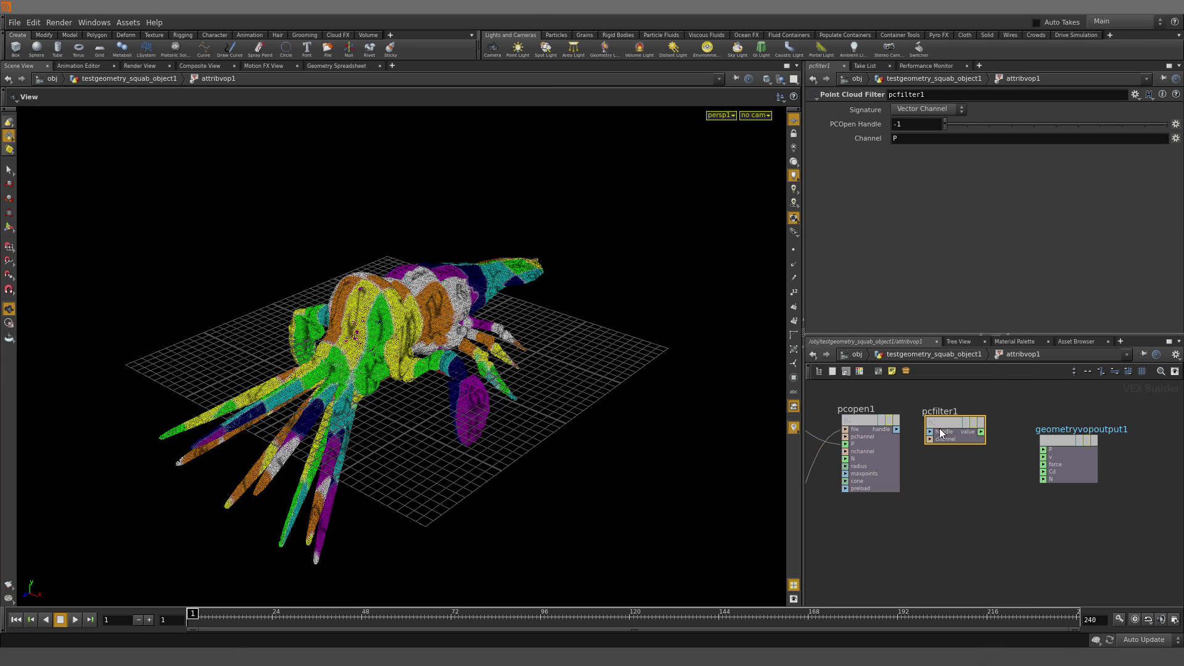
pyautogui.moveTo(896, 429); pyautogui.dragTo(930, 432)
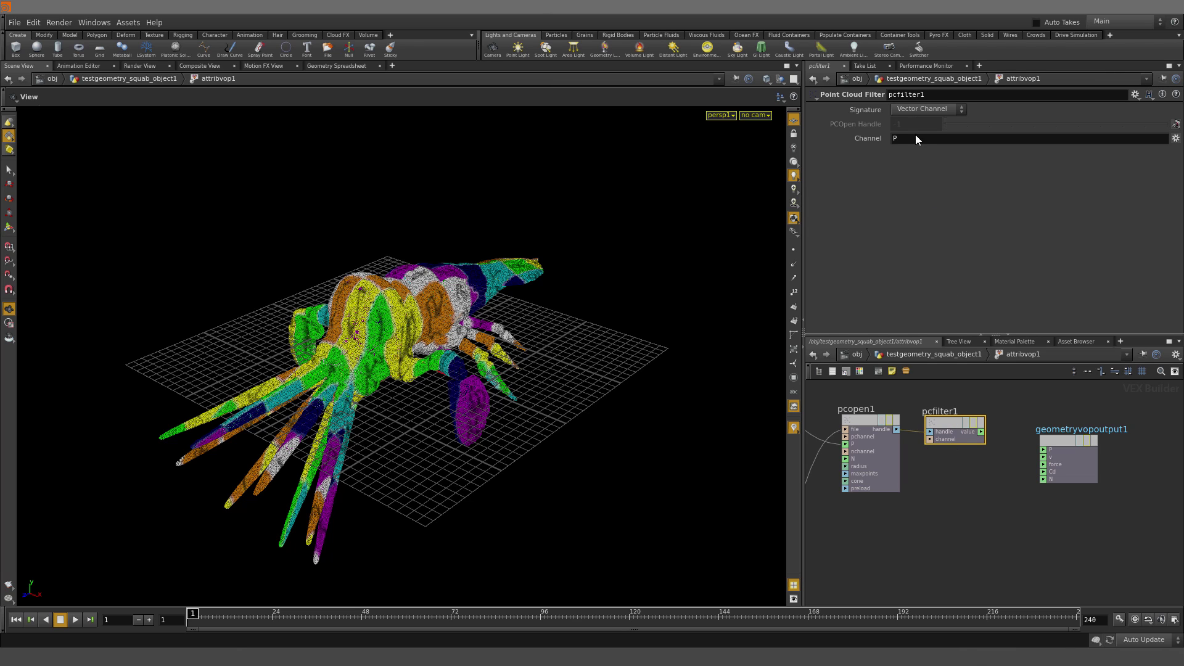
# Set the Point Cloud Filter channel to Cd, connect its value to the output's Cd, and inspect the blurred point colors
pyautogui.press('BackSpace')
pyautogui.write('Cd')
pyautogui.press('Return')
pyautogui.moveTo(980, 432); pyautogui.dragTo(1049, 473)
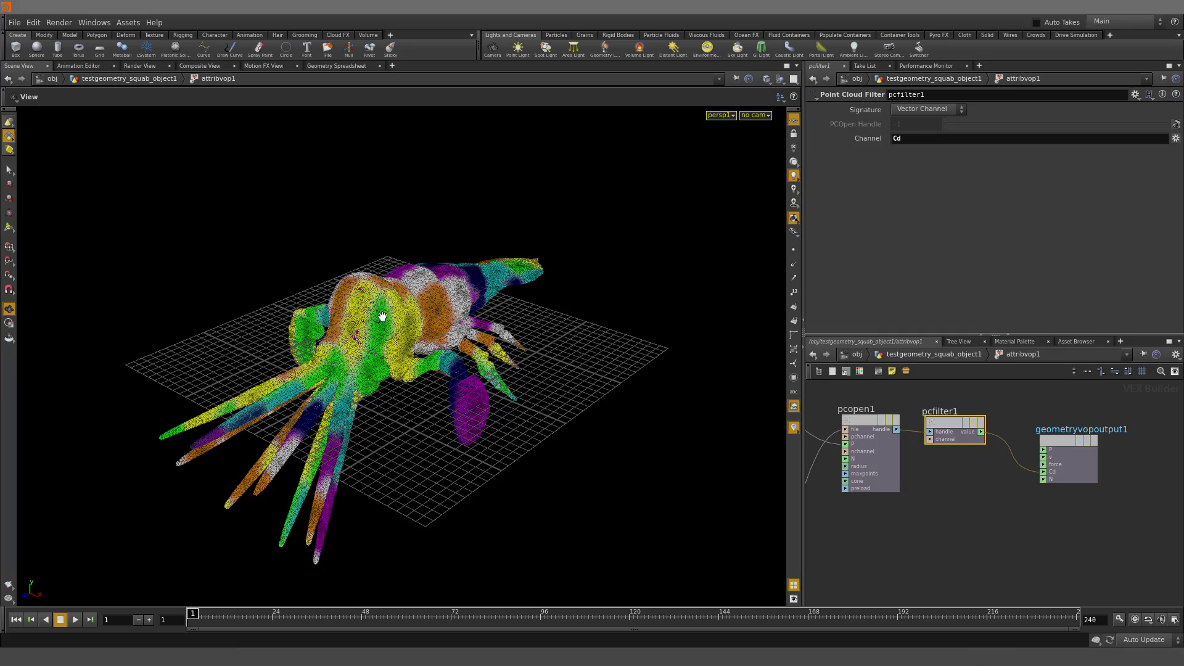
pyautogui.moveTo(240, 370); pyautogui.dragTo(534, 334)
pyautogui.scroll(3, 431, 342)
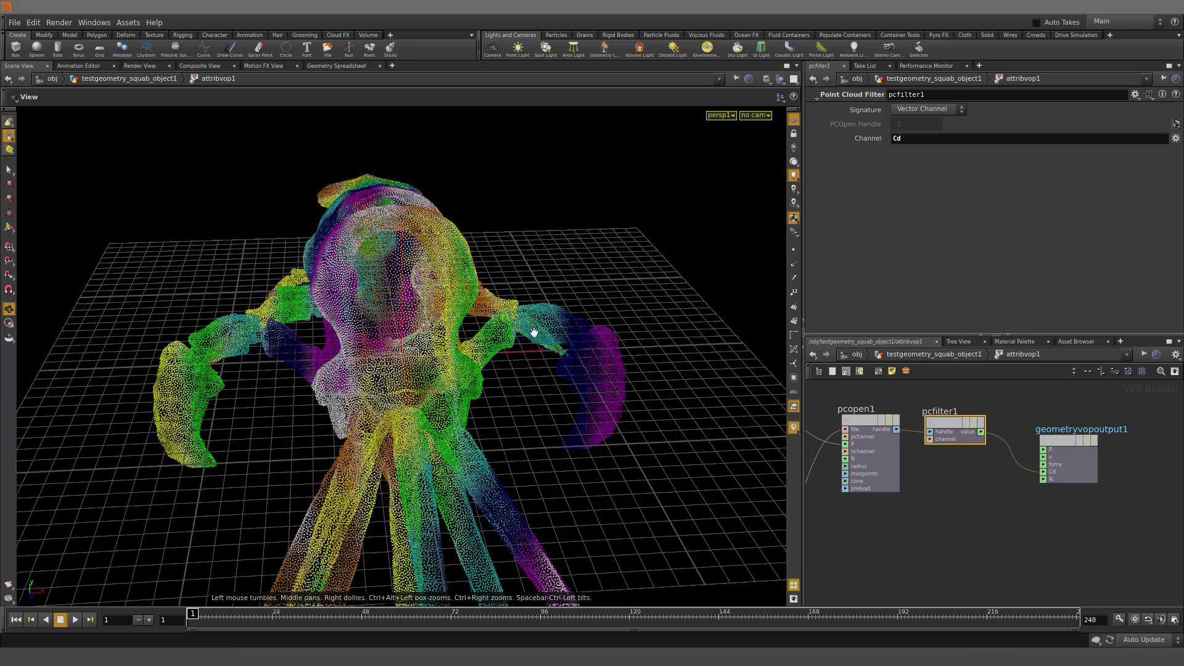
pyautogui.moveTo(534, 334); pyautogui.dragTo(442, 370, button='right')
pyautogui.moveTo(441, 370); pyautogui.dragTo(416, 397)
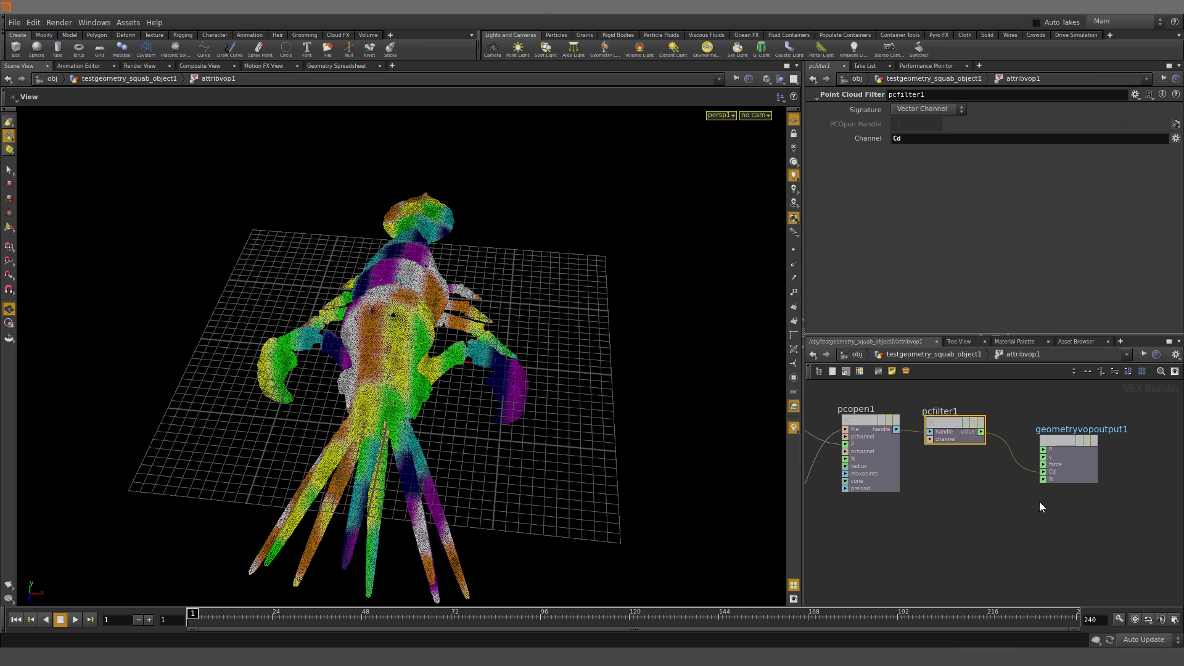
# Add a Point Cloud Farthest node and connect the Point Cloud Open handle to its handle input
pyautogui.scroll(-1, 947, 469)
pyautogui.press('Tab')
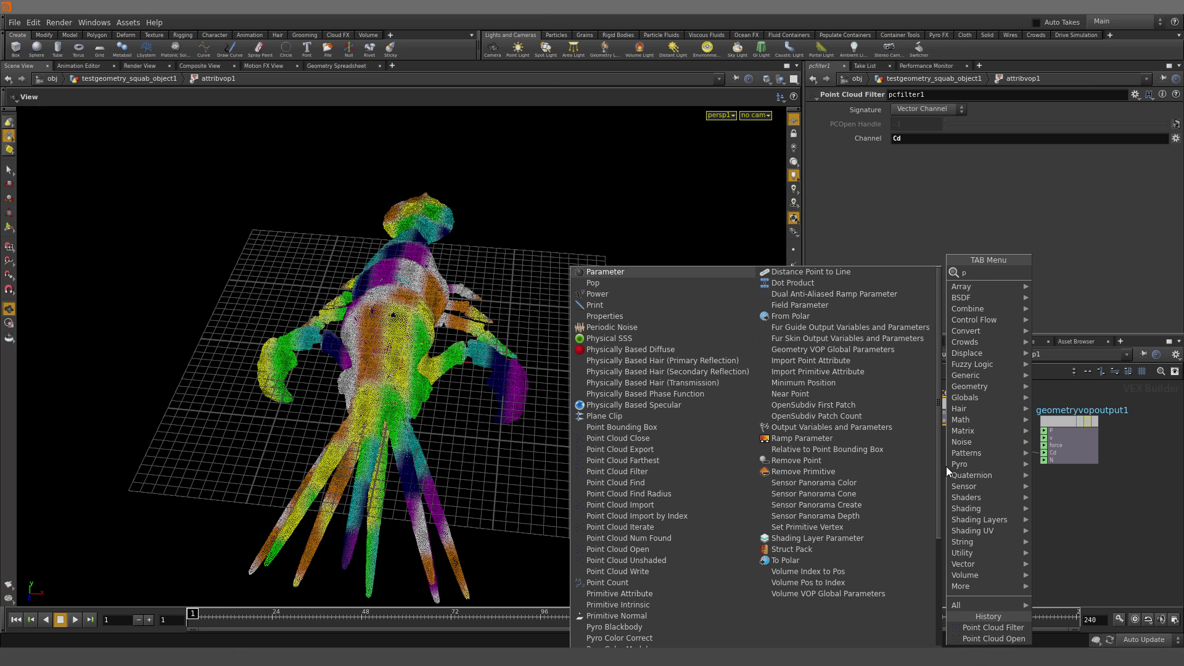
pyautogui.write('pcex')
pyautogui.press('Escape')
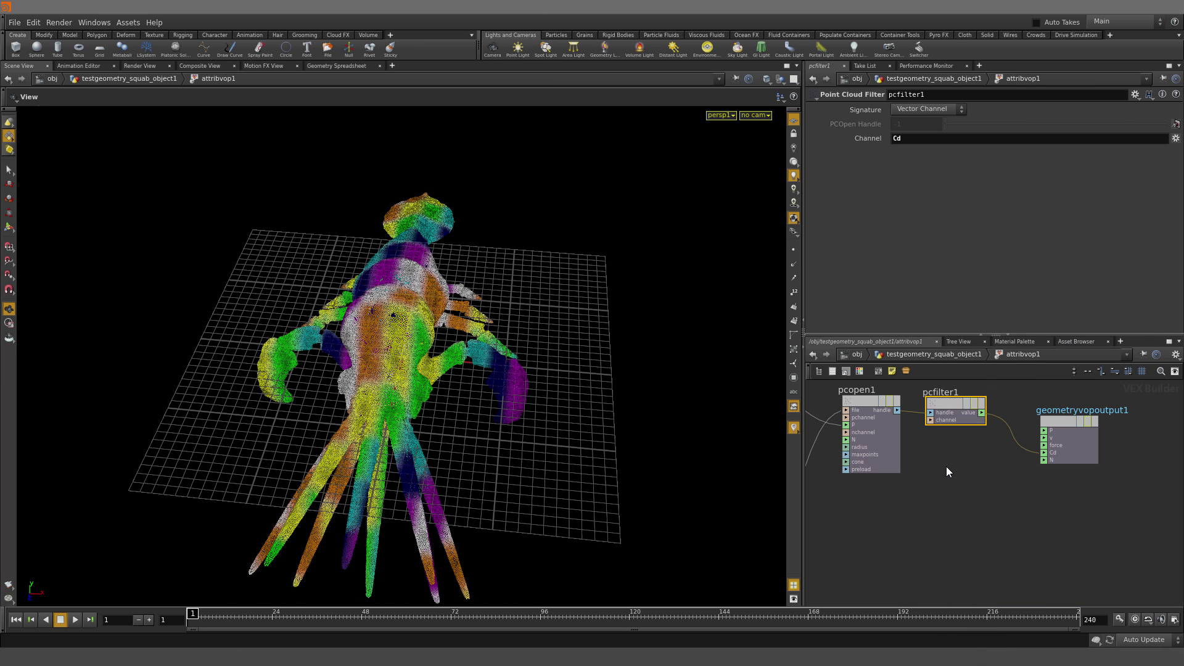
pyautogui.click(946, 466)
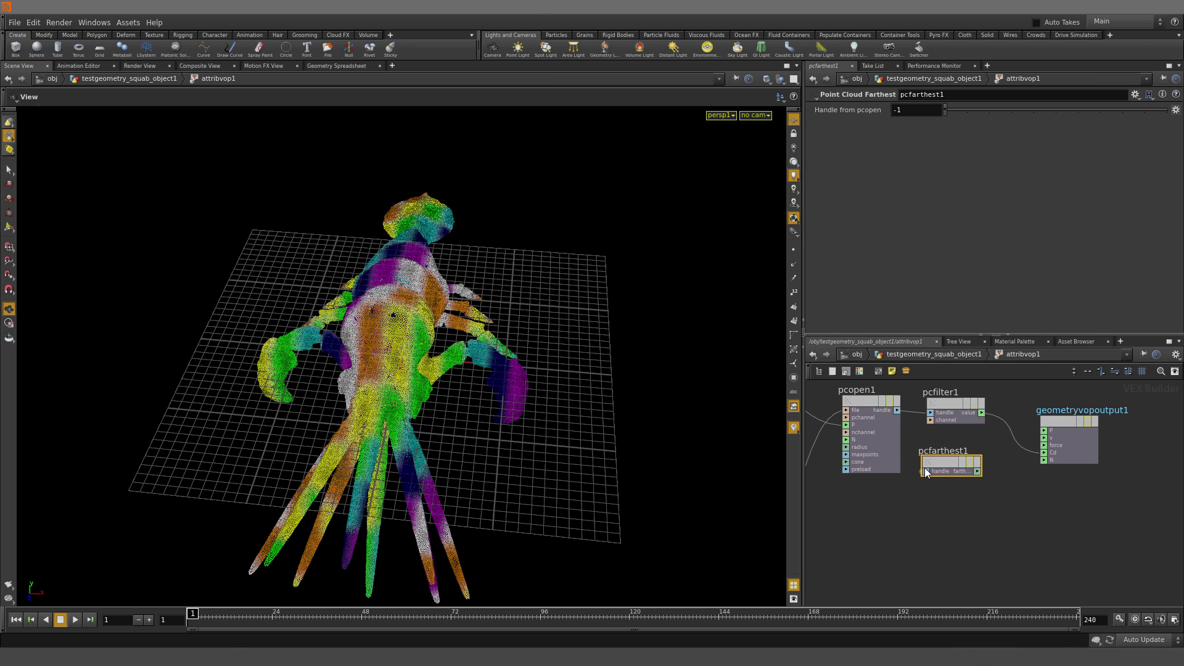
pyautogui.click(925, 471)
pyautogui.click(941, 457)
# Add a Bind Export node fed by the Point Cloud Farthest output and name its attribute farthest
pyautogui.moveTo(944, 491); pyautogui.dragTo(801, 488, button='middle')
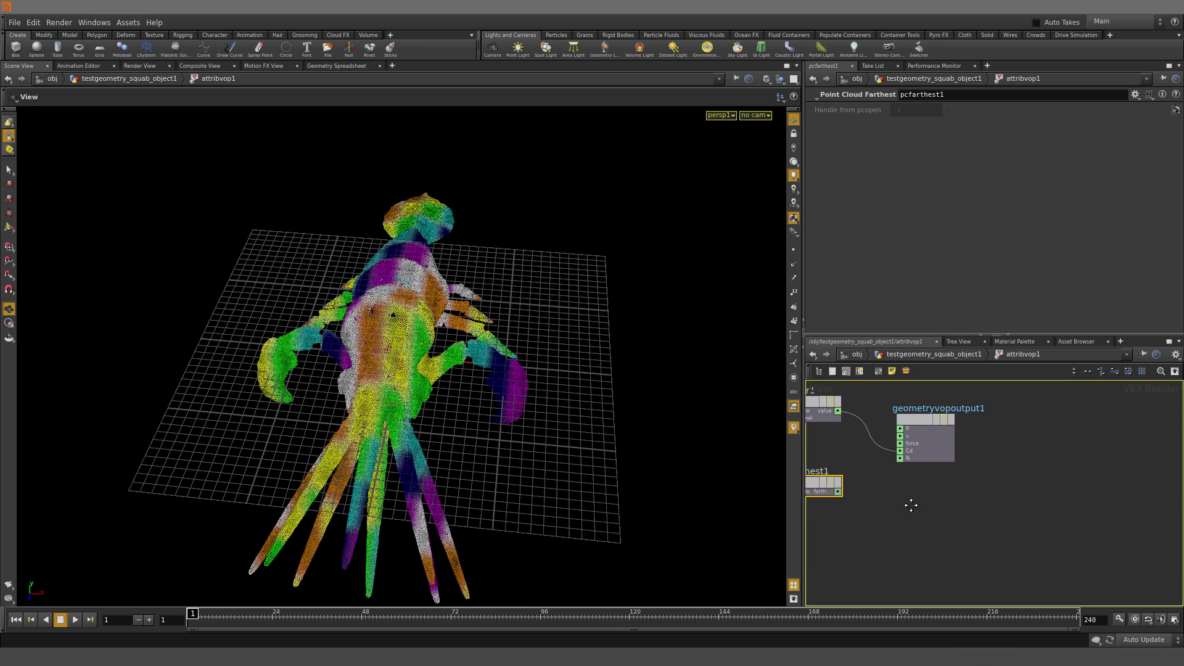
pyautogui.moveTo(911, 505); pyautogui.dragTo(974, 497, button='middle')
pyautogui.press('Tab')
pyautogui.write('bind')
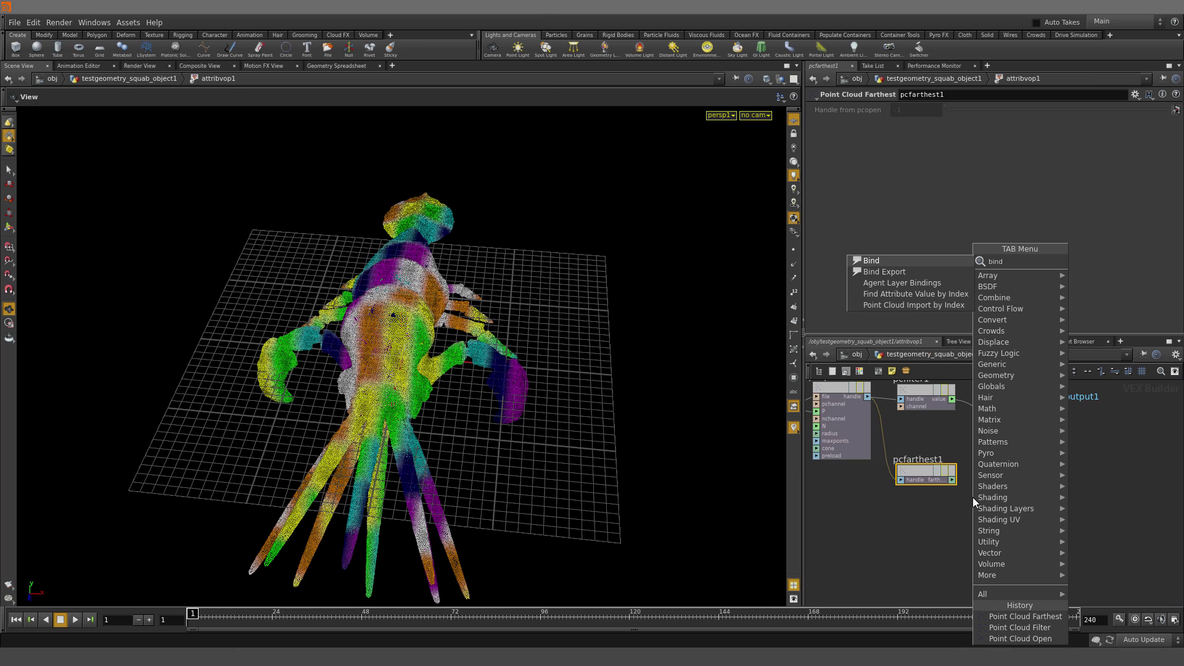
pyautogui.press('Return')
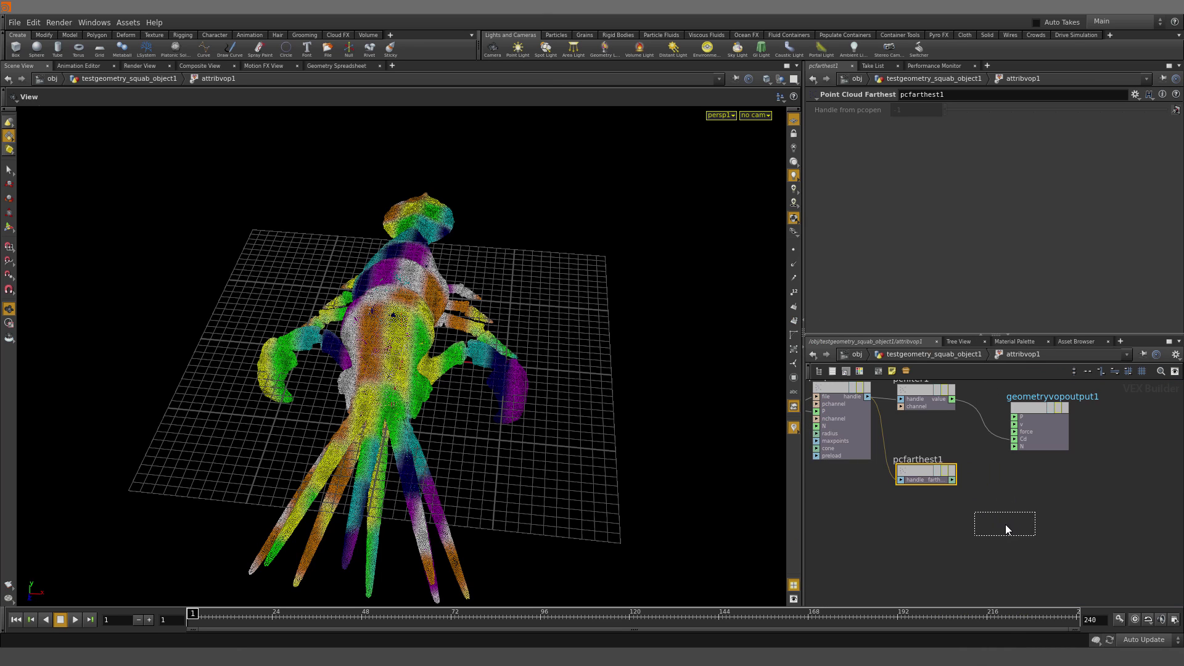
pyautogui.click(1005, 524)
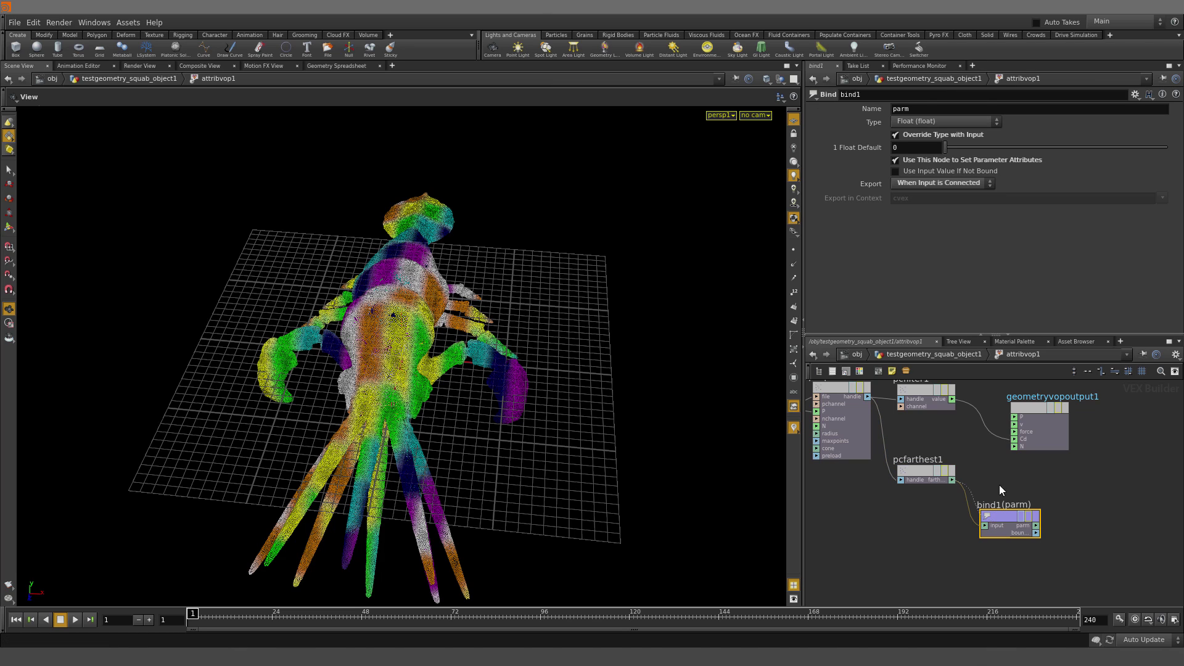
pyautogui.doubleClick(924, 105)
pyautogui.write('farthest')
pyautogui.press('Return')
# Filter the Geometry Spreadsheet to attributes matching far* and to points 5-10
pyautogui.click(327, 65)
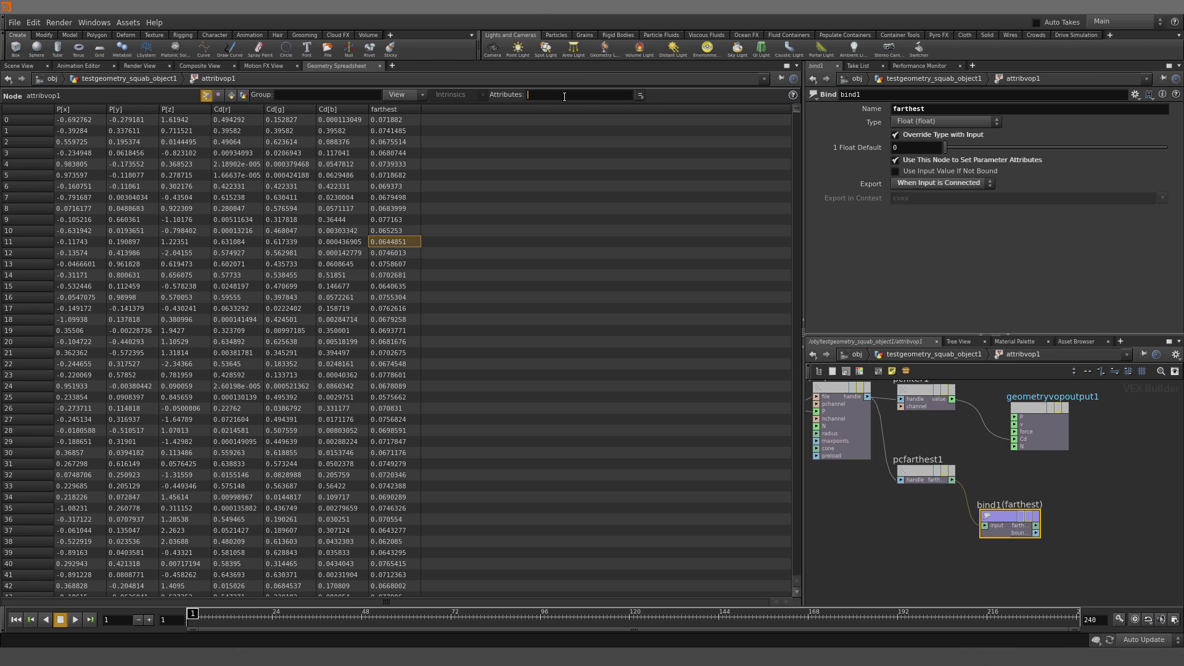
pyautogui.write('far*')
pyautogui.press('Return')
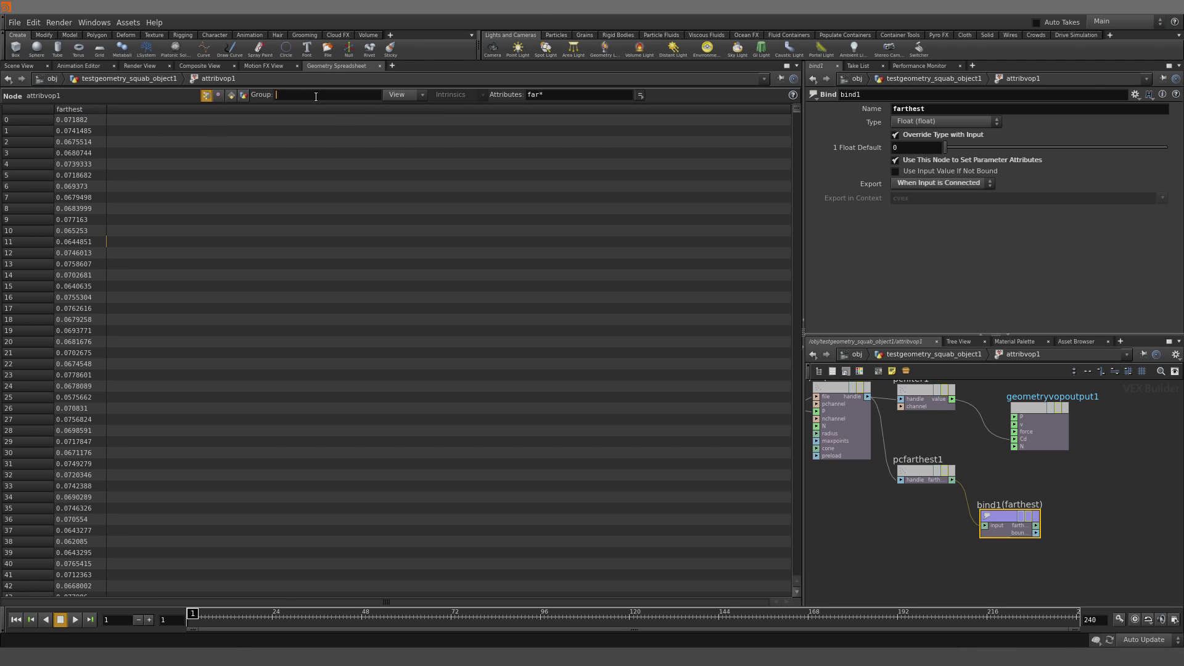
pyautogui.write('5-10')
pyautogui.press('Return')
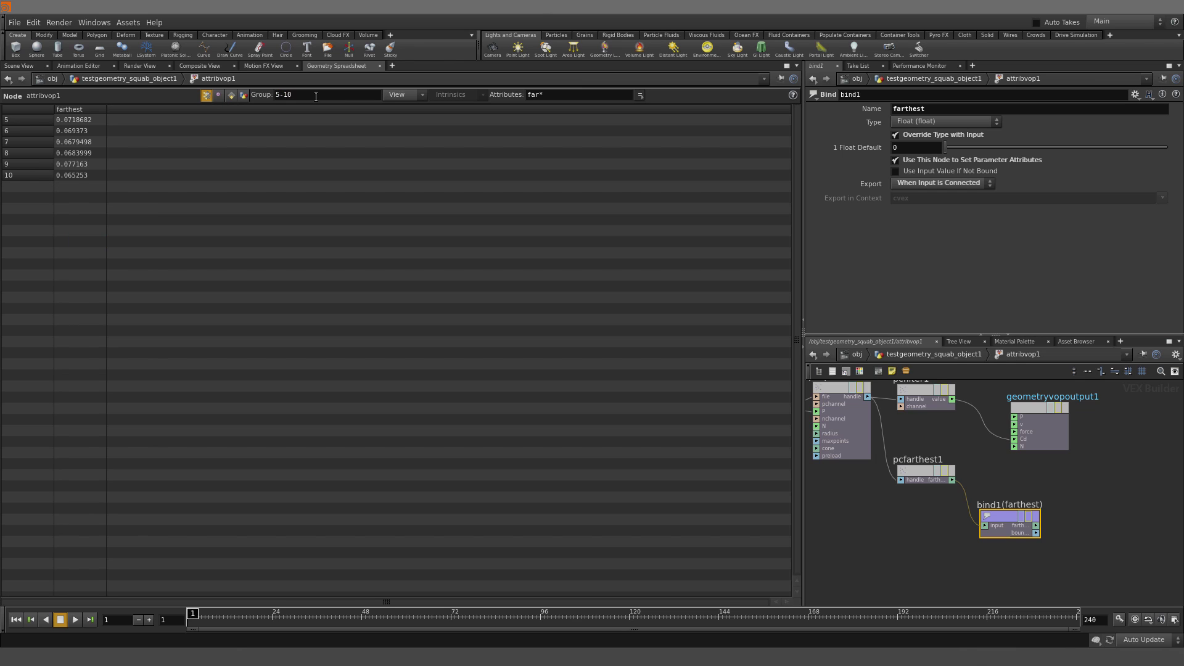
pyautogui.tripleClick(316, 97)
pyautogui.write('@farthest<0.05')
pyautogui.press('Return')
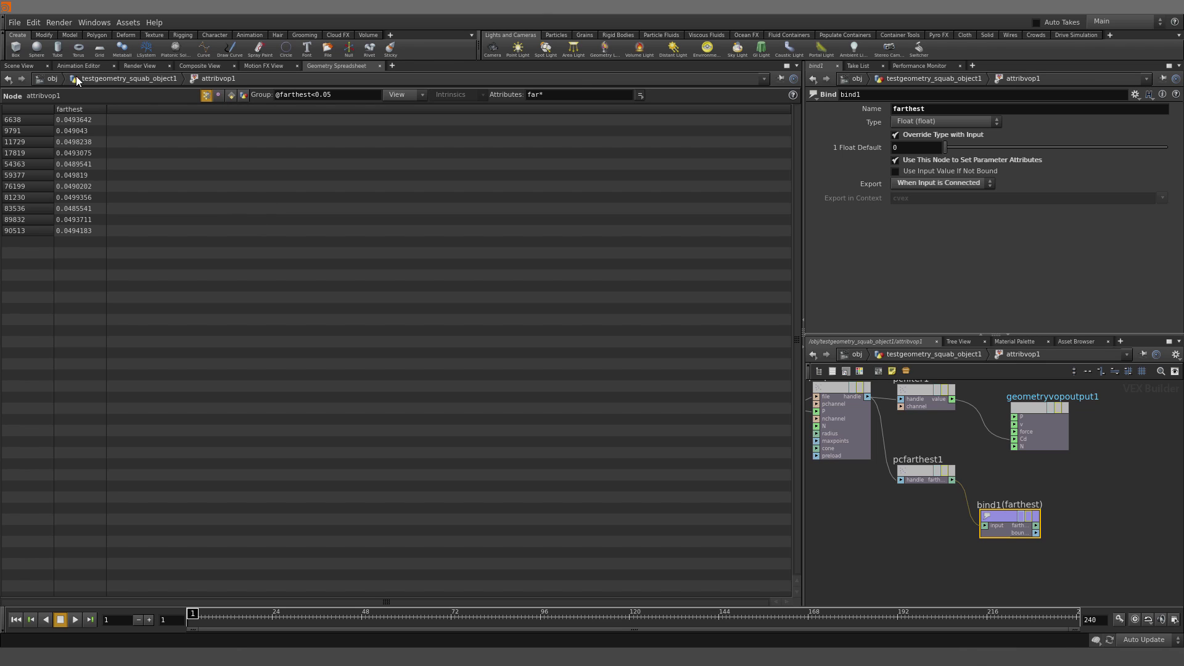
# Clear the spreadsheet's group and attribute filters and return to the Scene View
pyautogui.tripleClick(343, 99)
pyautogui.press('BackSpace')
pyautogui.press('Tab')
pyautogui.press('BackSpace')
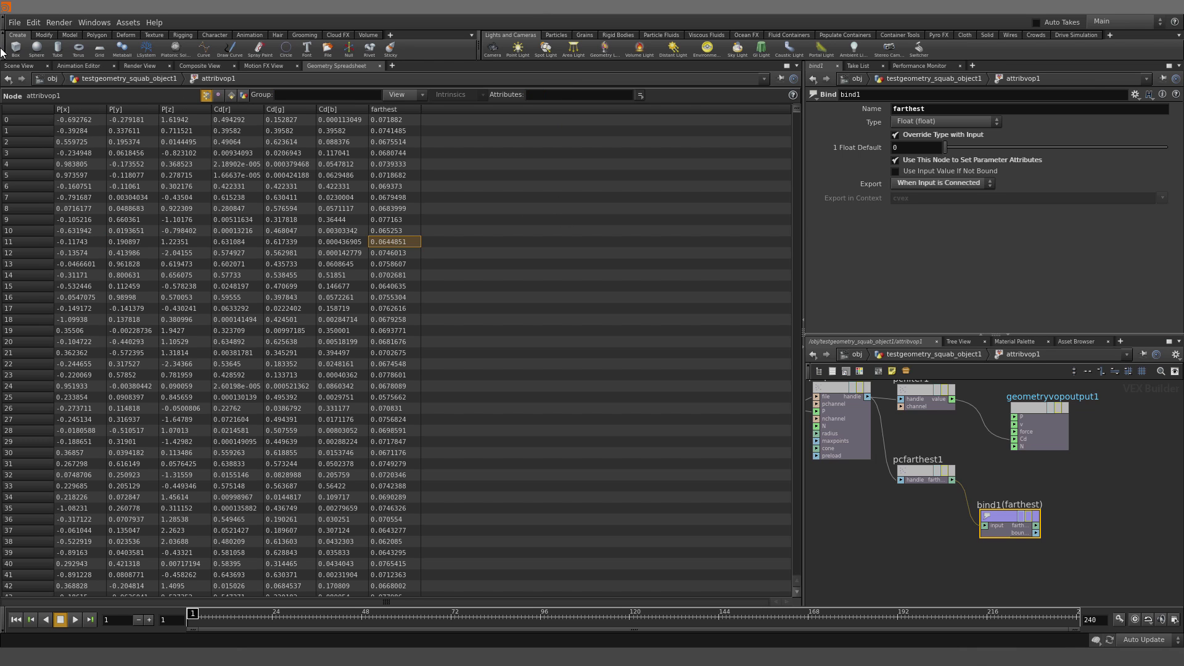
pyautogui.click(26, 64)
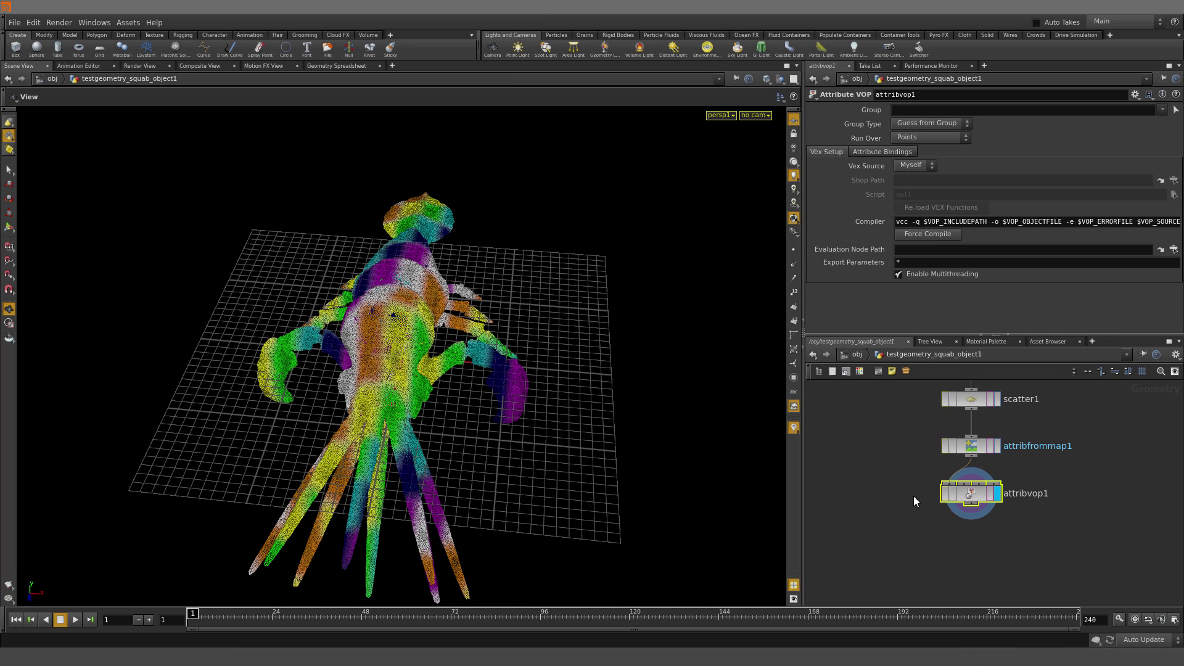
# Examine the detail, primitive and vertex data of attribvop1 in the Geometry Spreadsheet, and return to the Scene View
pyautogui.click(341, 68)
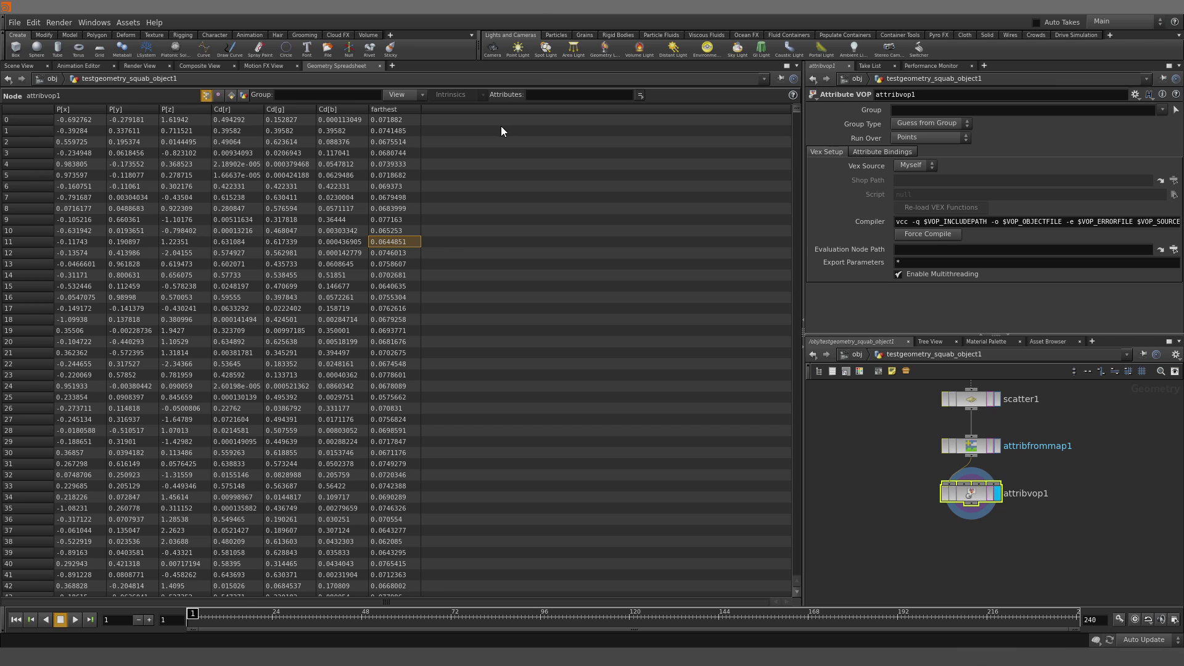
pyautogui.click(243, 96)
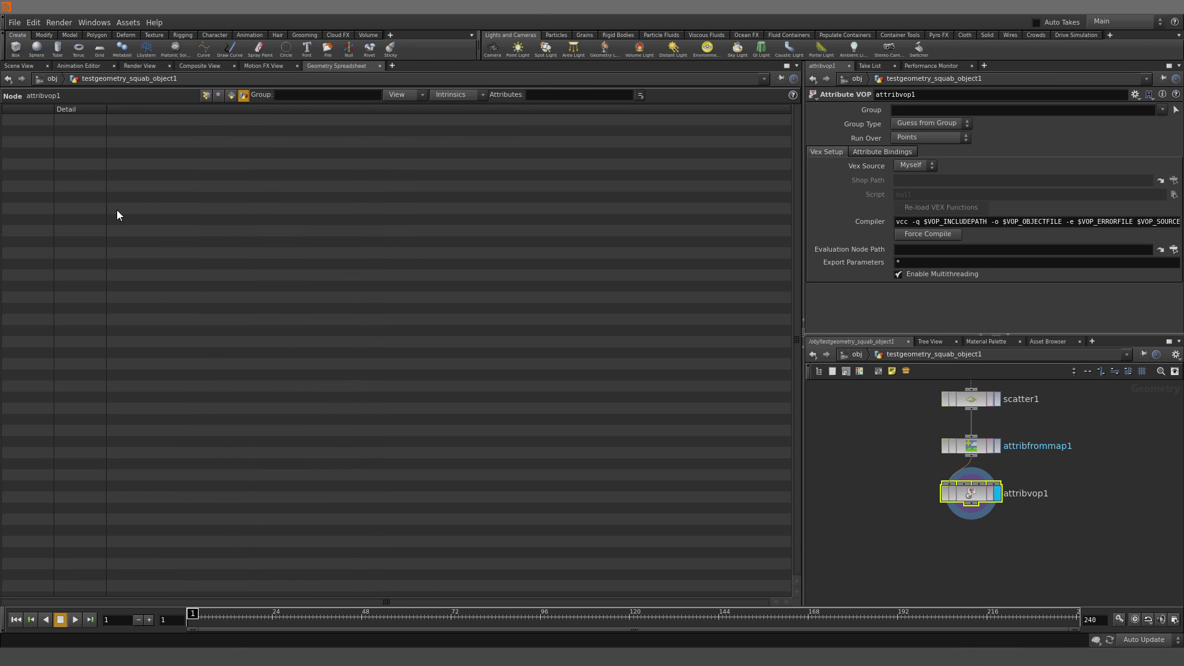
pyautogui.click(232, 95)
pyautogui.click(219, 95)
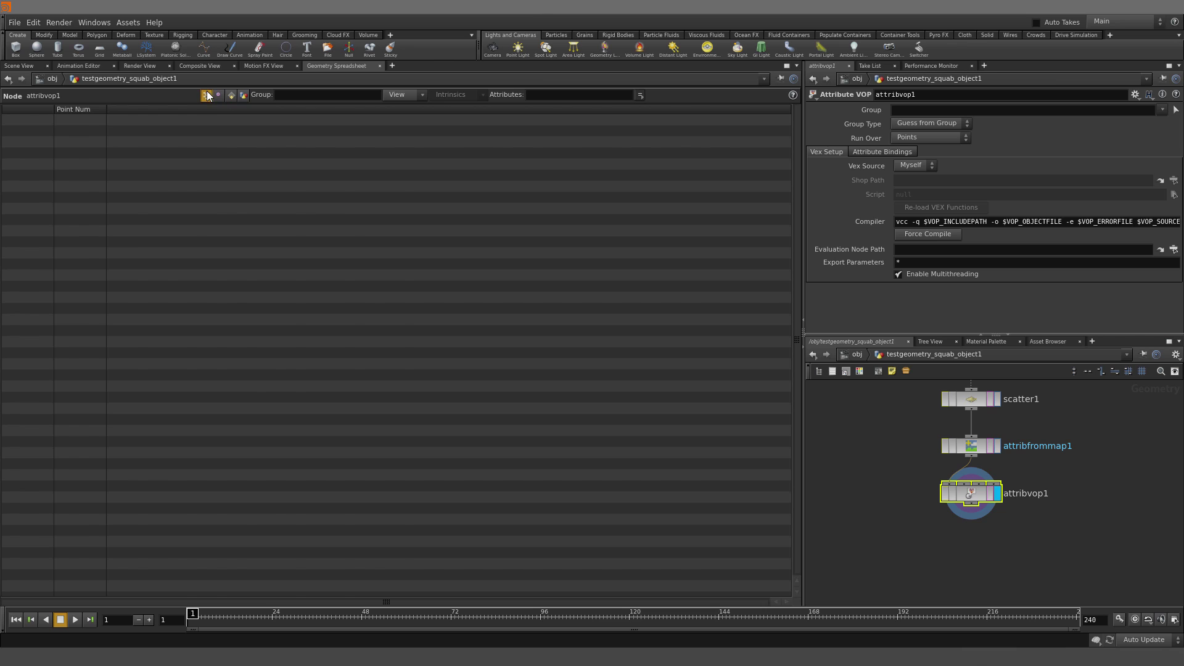
pyautogui.click(18, 65)
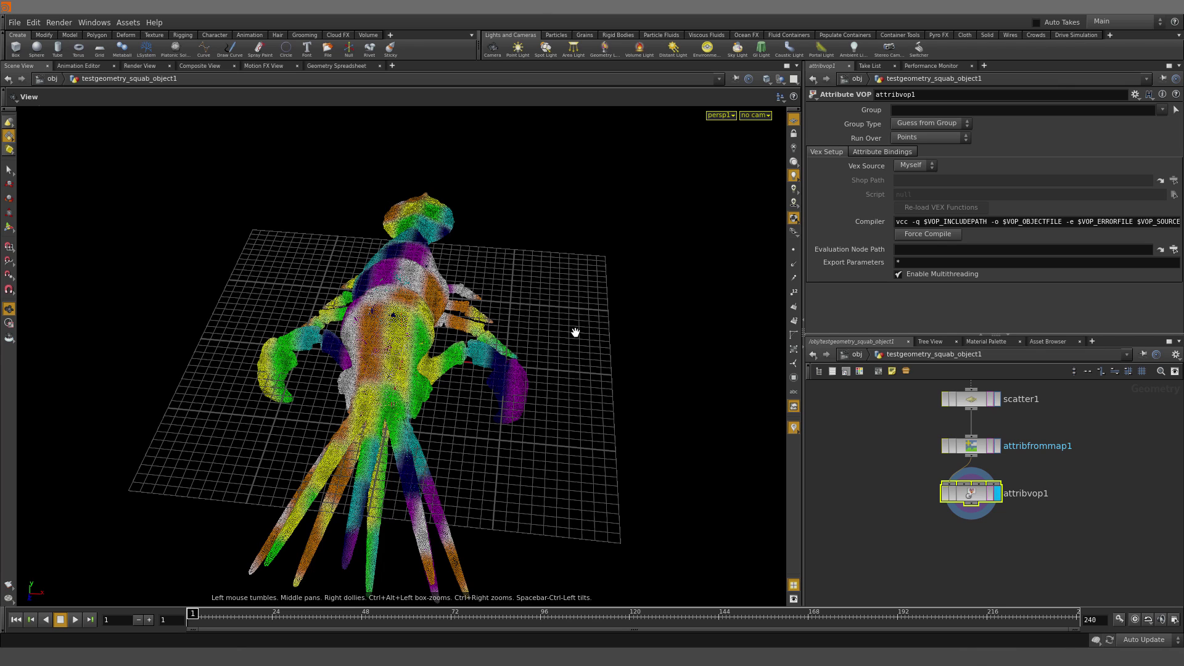
# Go back inside attribvop1 and add a Point Cloud Find node below the Point Cloud Open node
pyautogui.moveTo(931, 481); pyautogui.dragTo(860, 463, button='middle')
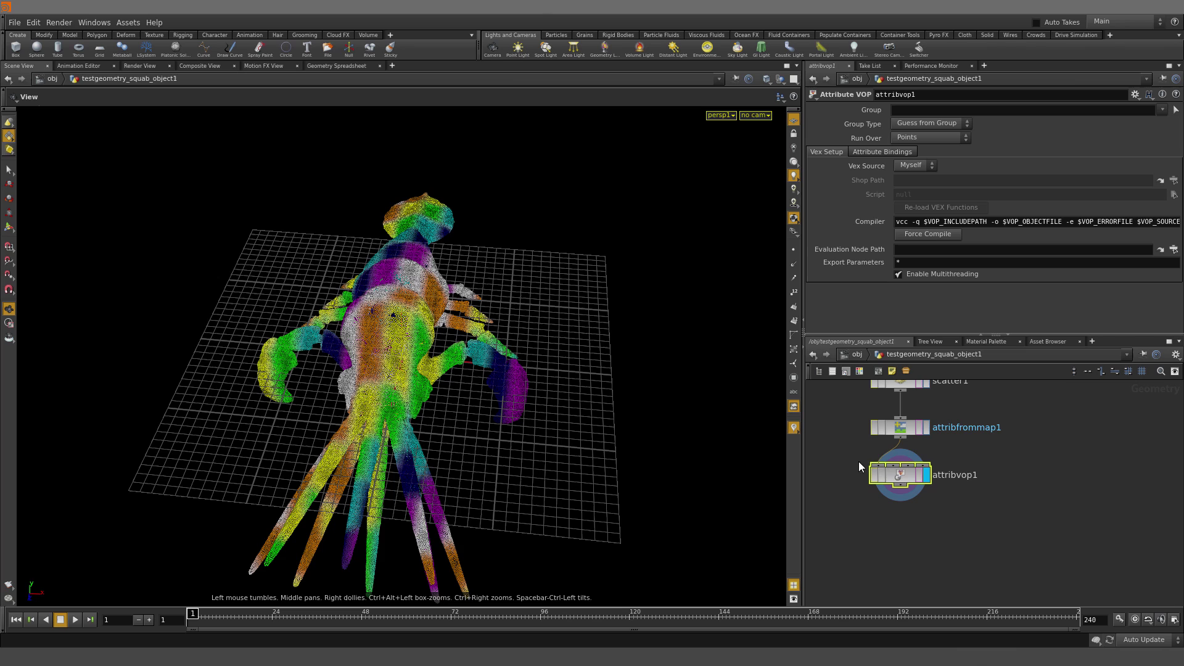
pyautogui.doubleClick(905, 472)
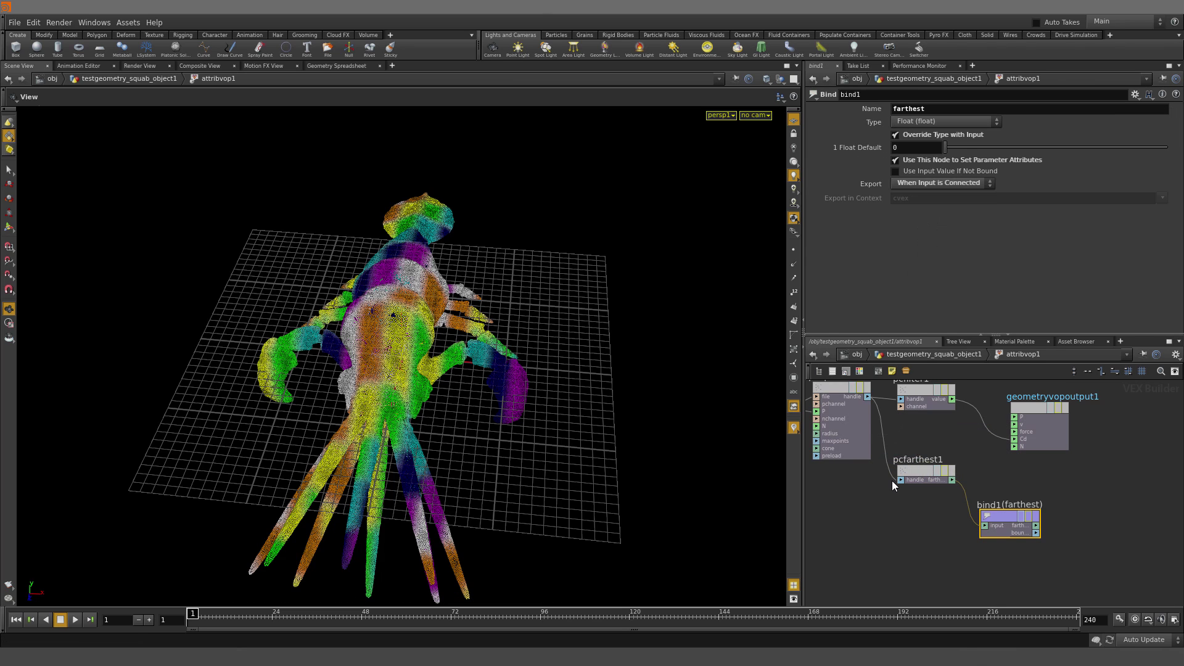
pyautogui.moveTo(895, 526); pyautogui.dragTo(900, 522, button='middle')
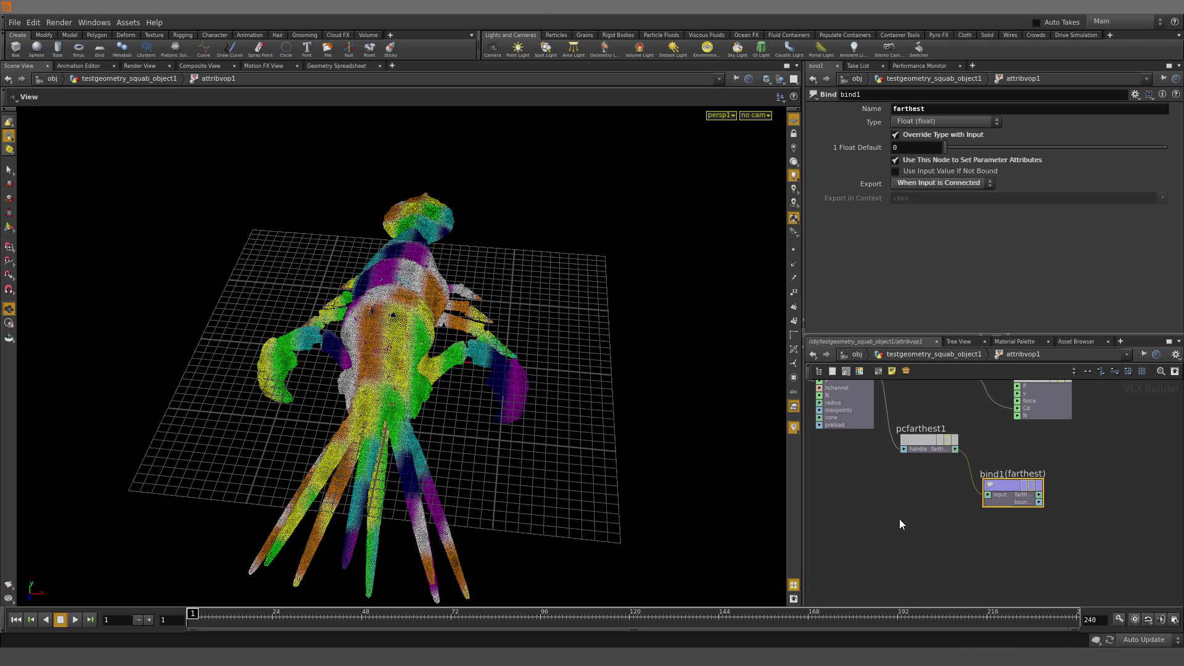
pyautogui.moveTo(901, 516); pyautogui.dragTo(928, 539, button='middle')
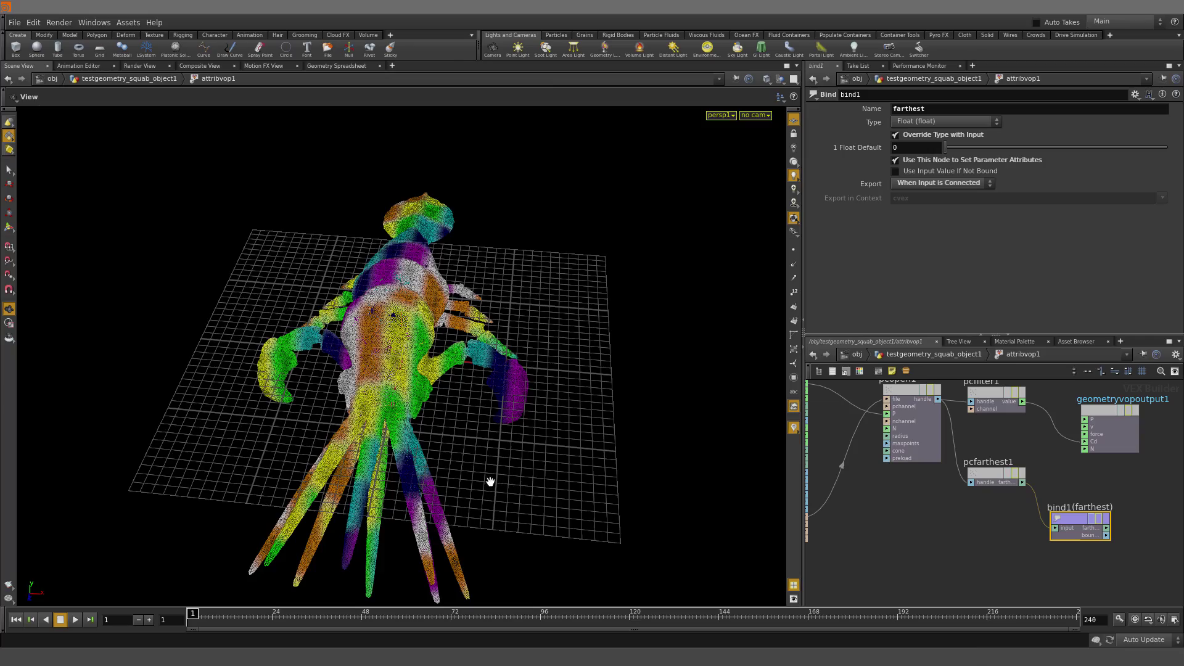
pyautogui.moveTo(491, 481); pyautogui.dragTo(329, 471)
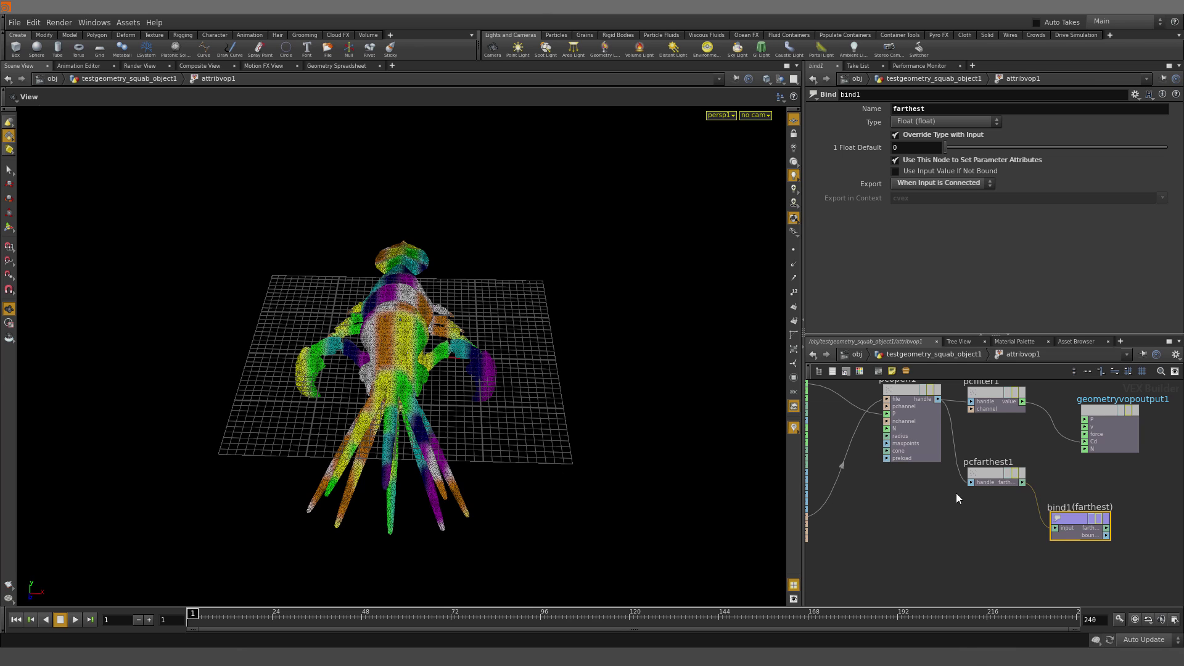
pyautogui.moveTo(955, 493); pyautogui.dragTo(936, 502, button='middle')
pyautogui.press('Tab')
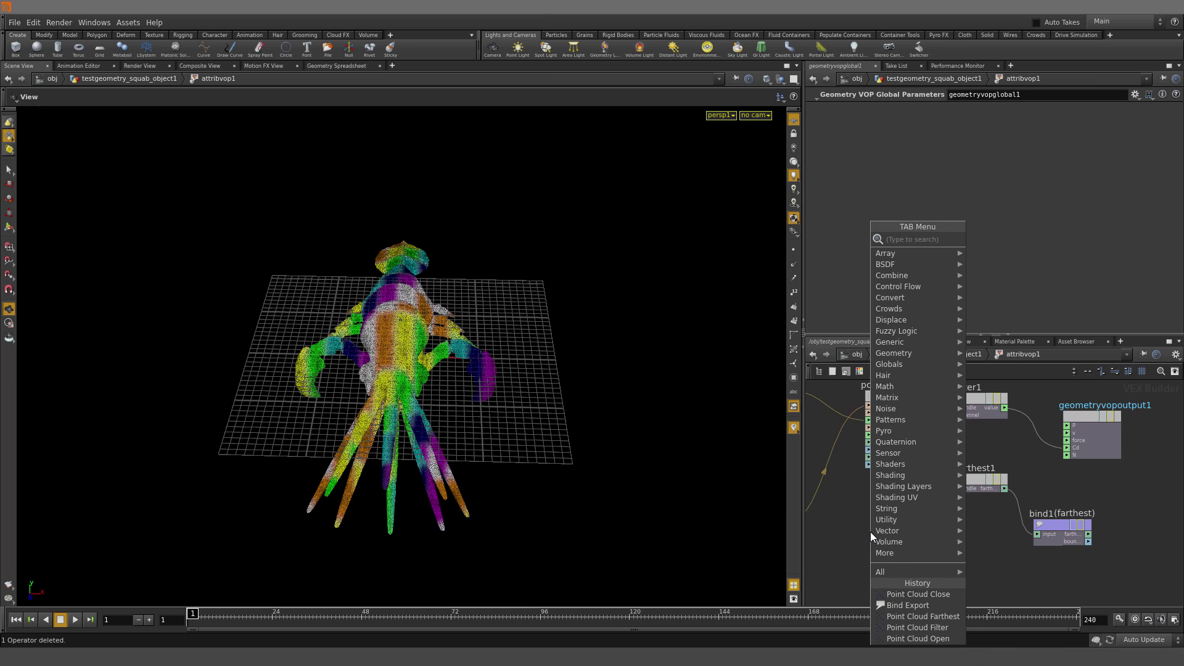
pyautogui.write('pcfind')
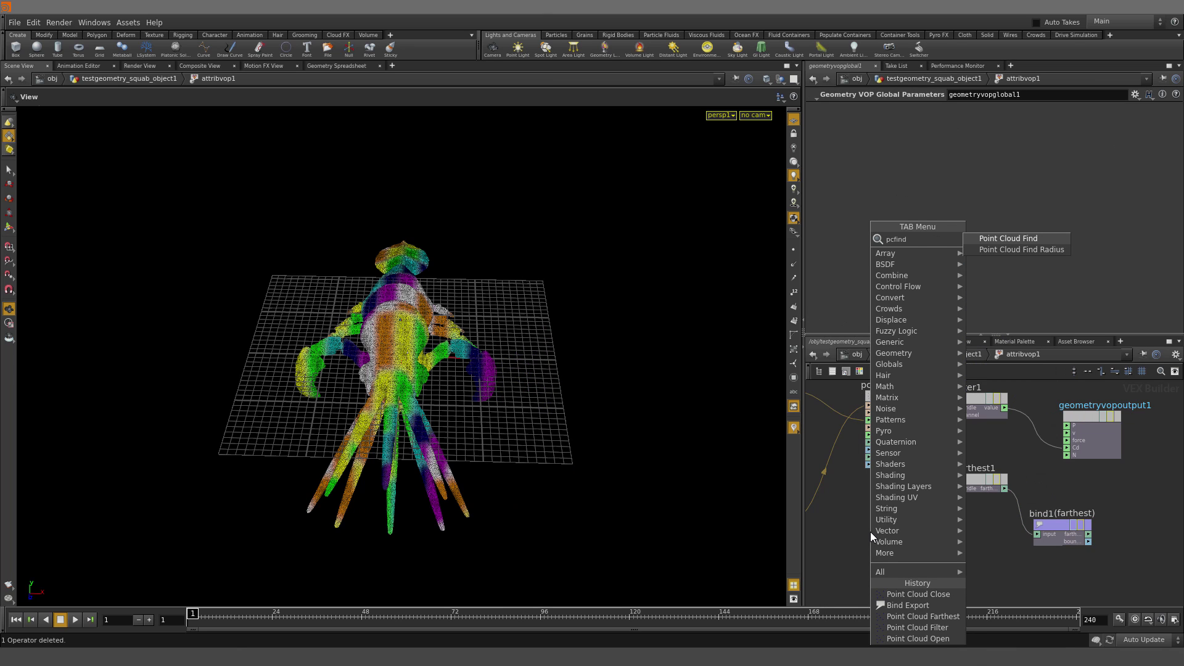
pyautogui.press('Escape')
pyautogui.click(871, 535)
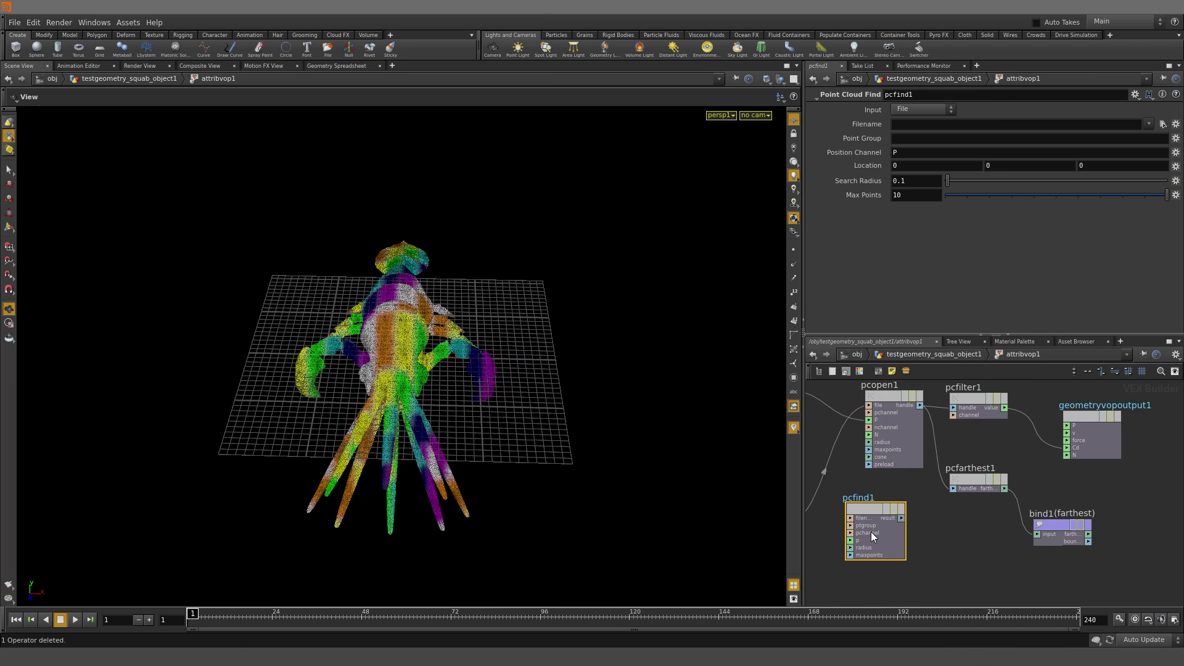
# Set the Point Cloud Find input to First Input and connect the global P to its P input
pyautogui.moveTo(915, 545)
pyautogui.mouseDown(button='middle')
pyautogui.moveTo(1054, 547)
pyautogui.moveTo(1007, 557)
pyautogui.moveTo(896, 540)
pyautogui.mouseUp(button='middle')
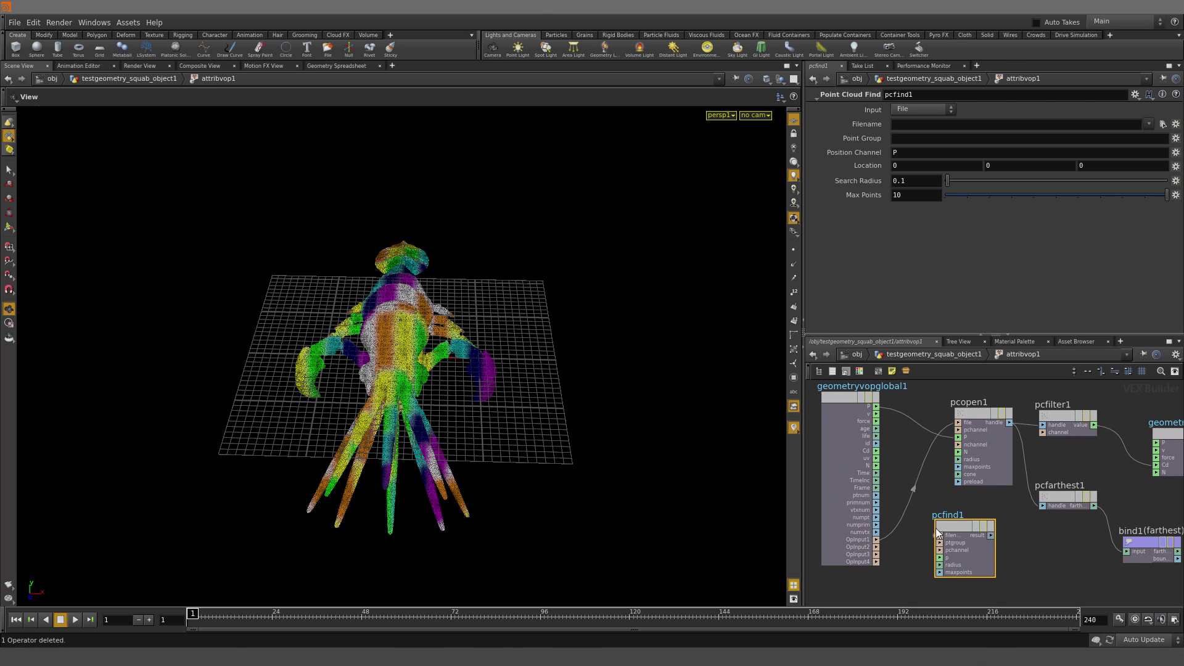
pyautogui.click(915, 113)
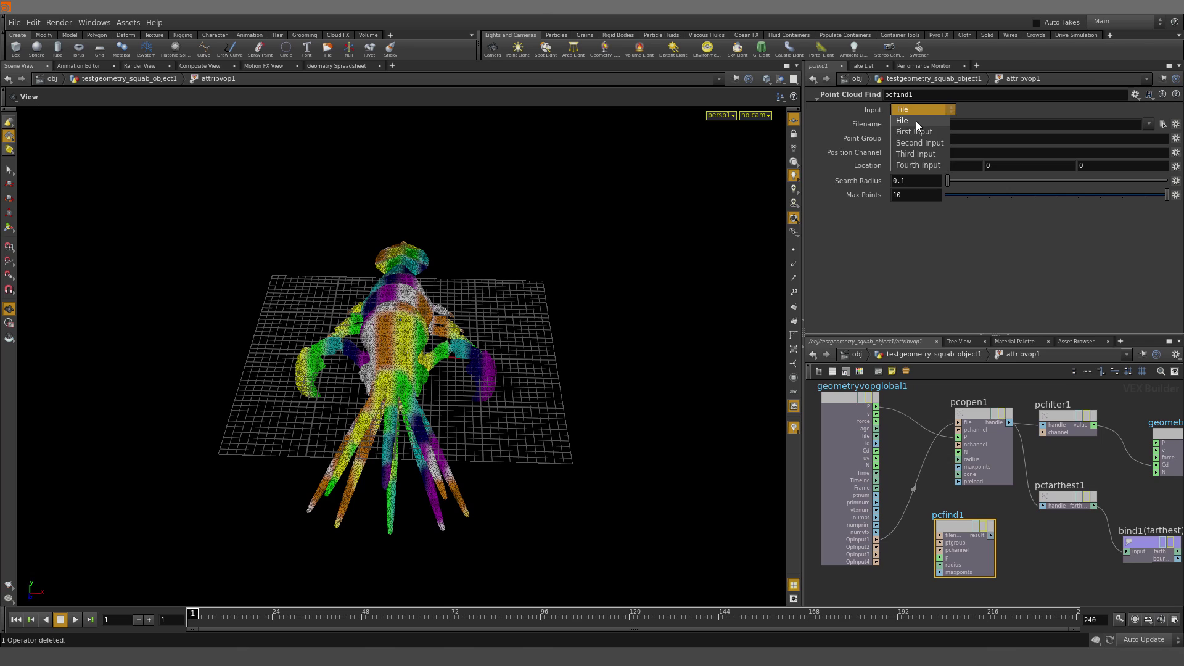
pyautogui.click(917, 117)
pyautogui.click(917, 131)
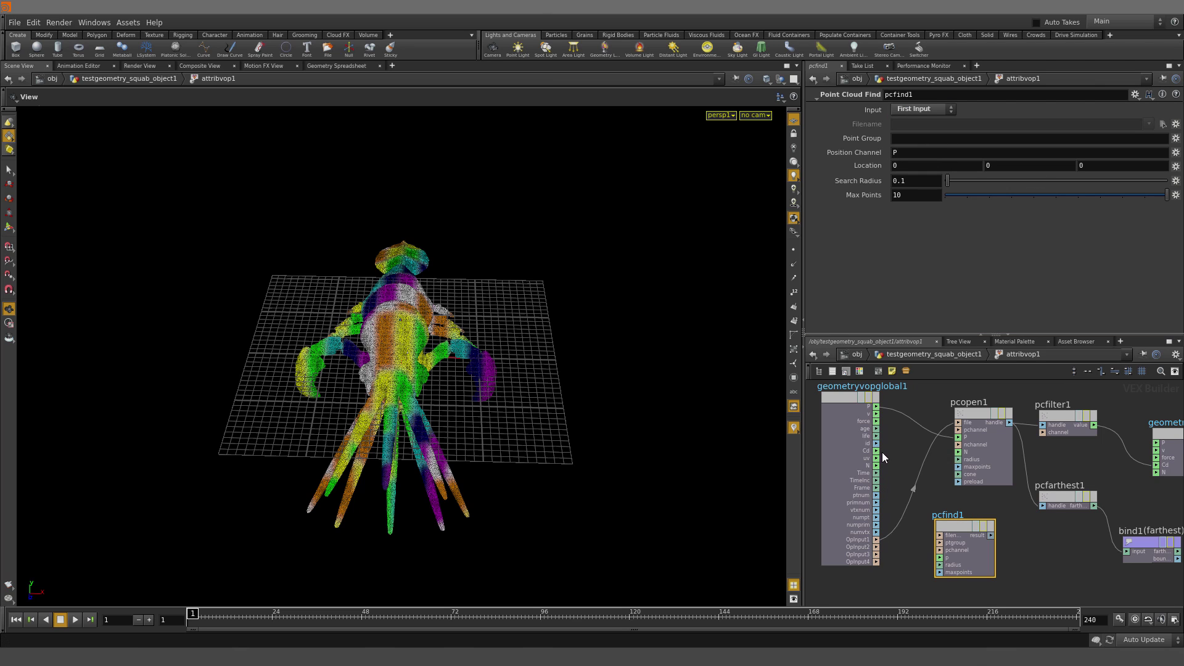
pyautogui.moveTo(876, 407); pyautogui.dragTo(949, 560)
# Add a second Bind Export node and connect the Point Cloud Find result to its input
pyautogui.moveTo(1057, 570); pyautogui.dragTo(861, 516, button='middle')
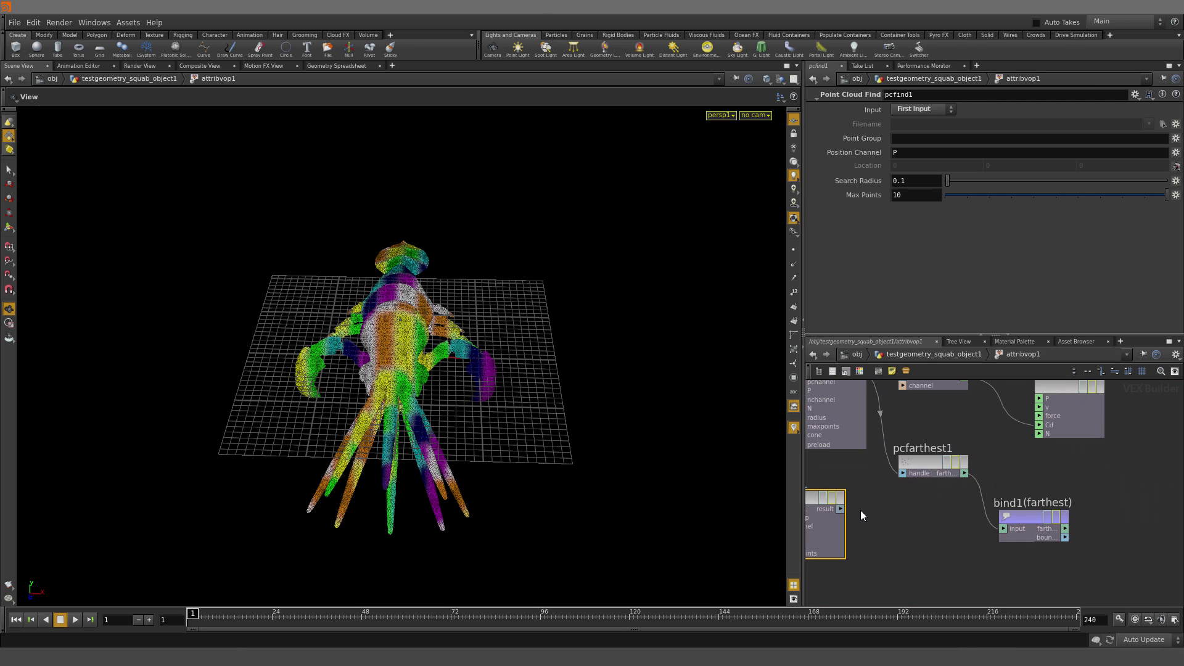
pyautogui.click(897, 195)
pyautogui.press('Tab')
pyautogui.write('binde')
pyautogui.press('BackSpace')
pyautogui.press('BackSpace')
pyautogui.press('BackSpace')
pyautogui.press('BackSpace')
pyautogui.click(888, 528)
pyautogui.press('Tab')
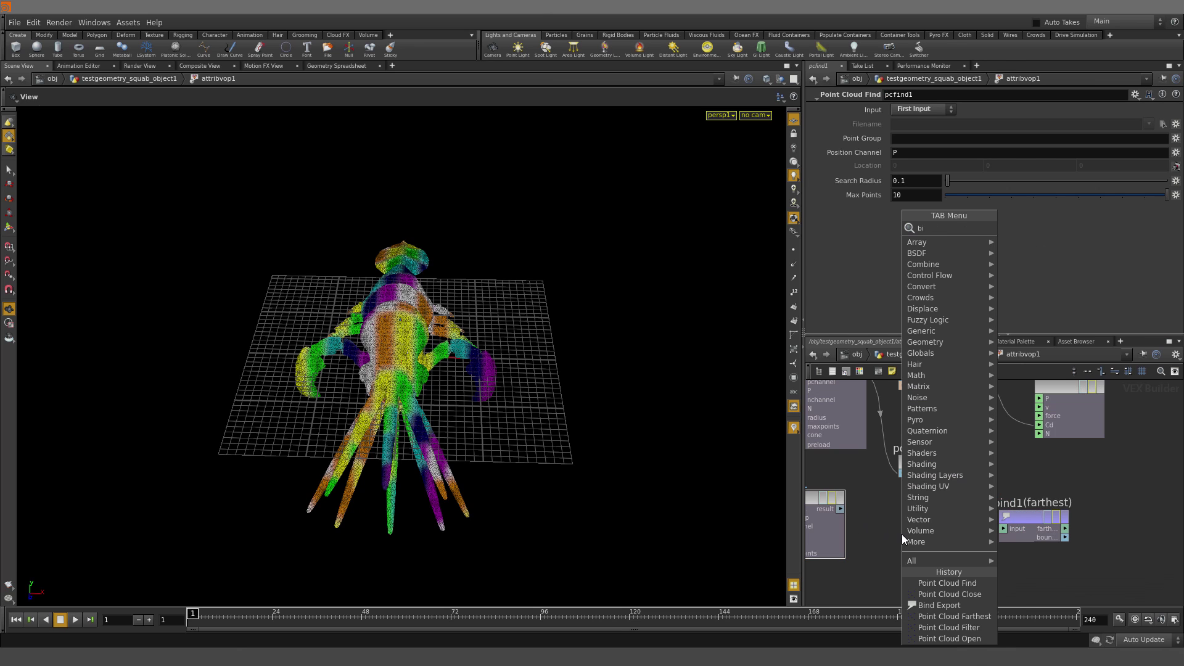
pyautogui.press('Escape')
pyautogui.click(902, 534)
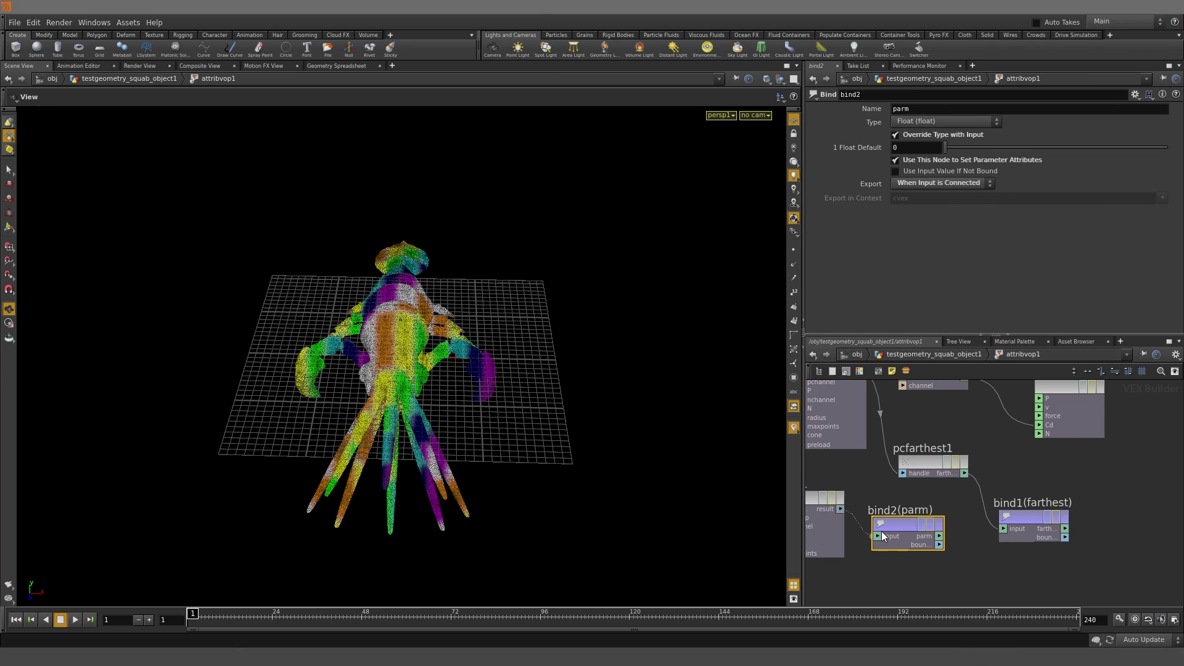
pyautogui.click(876, 535)
# Name the second Bind Export attribute neighbours and widen its column in the Geometry Spreadsheet to inspect the values
pyautogui.doubleClick(937, 104)
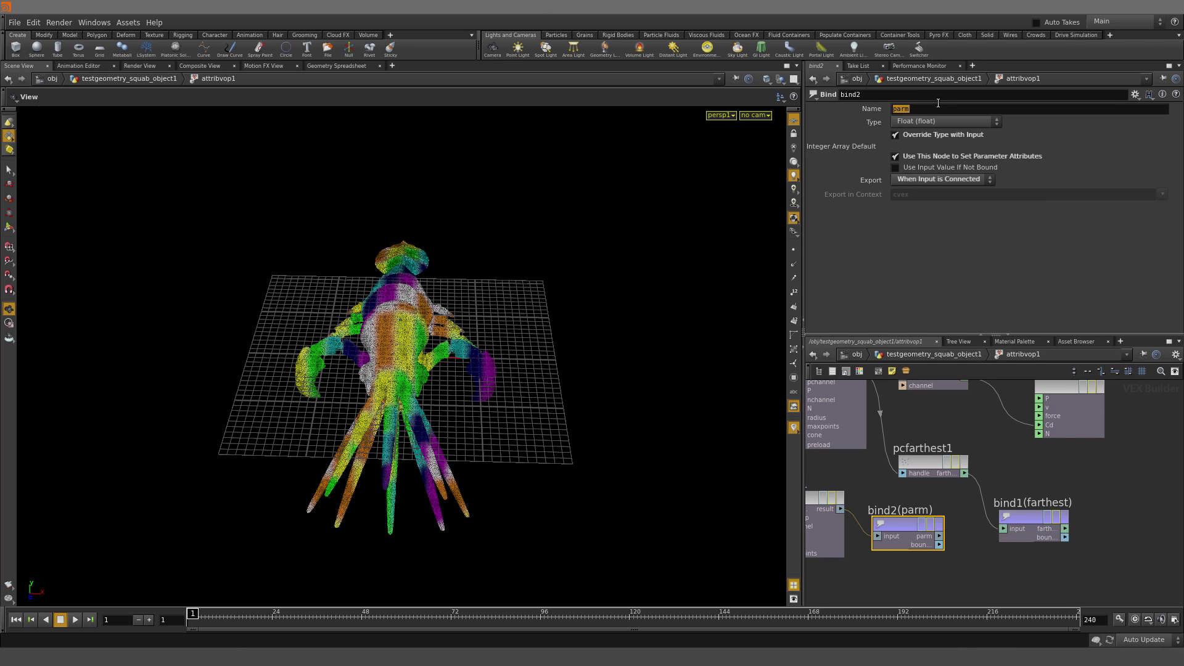
pyautogui.write('neighbours')
pyautogui.press('Return')
pyautogui.click(350, 66)
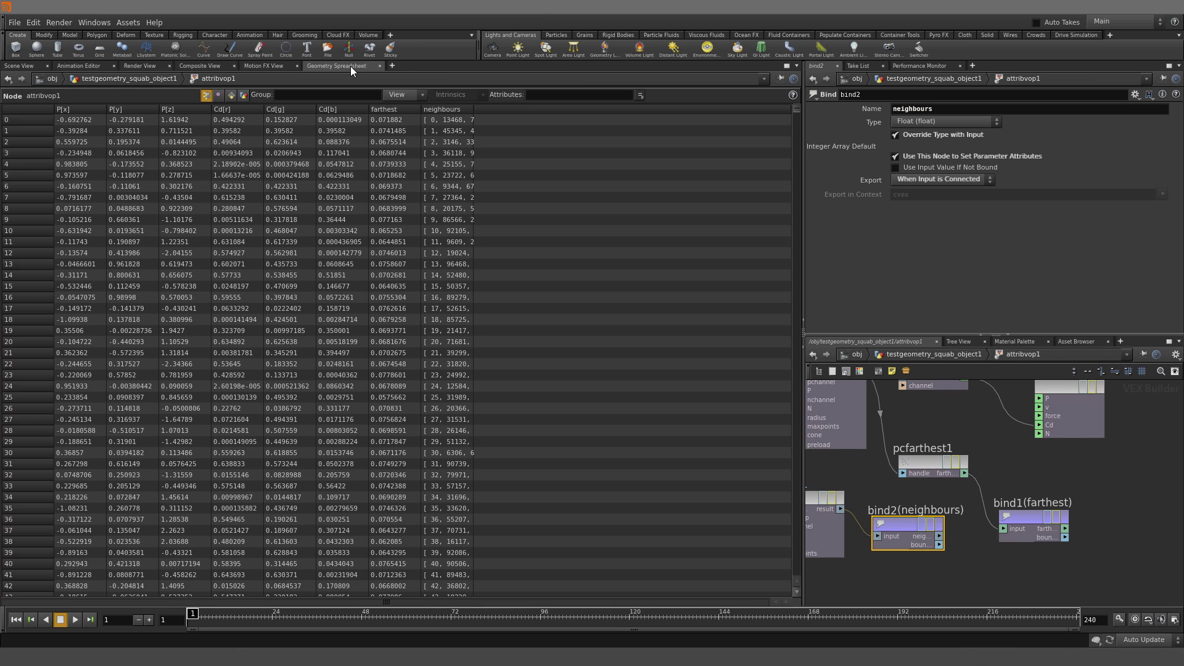
pyautogui.moveTo(474, 110); pyautogui.dragTo(725, 119)
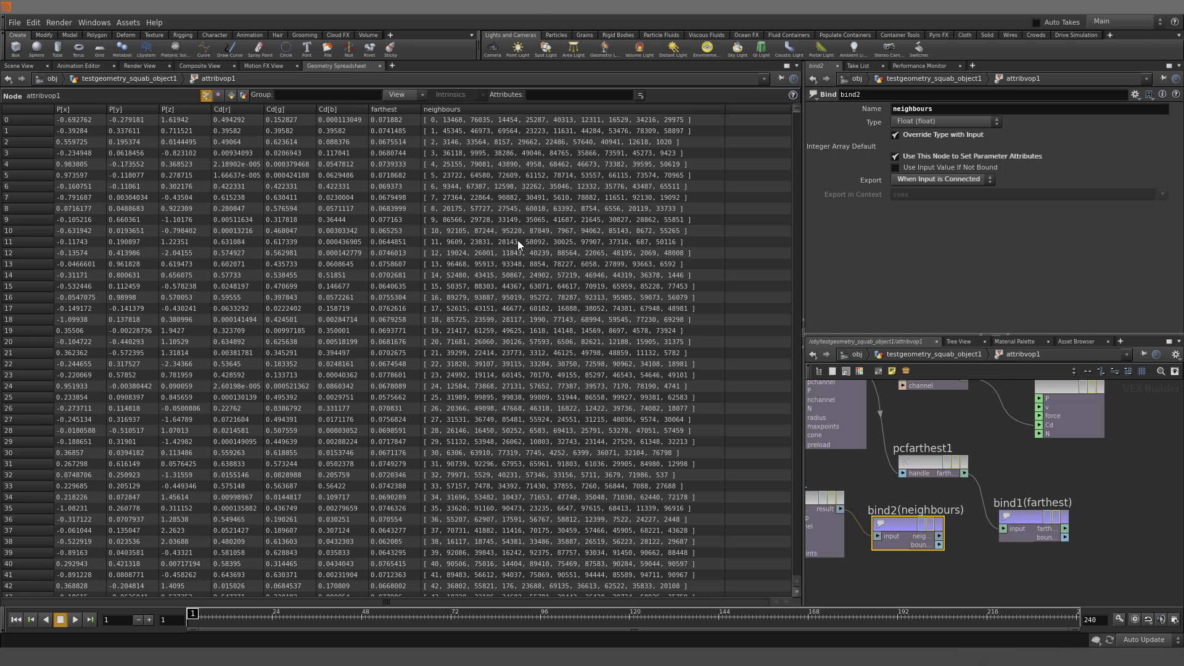
pyautogui.click(13, 22)
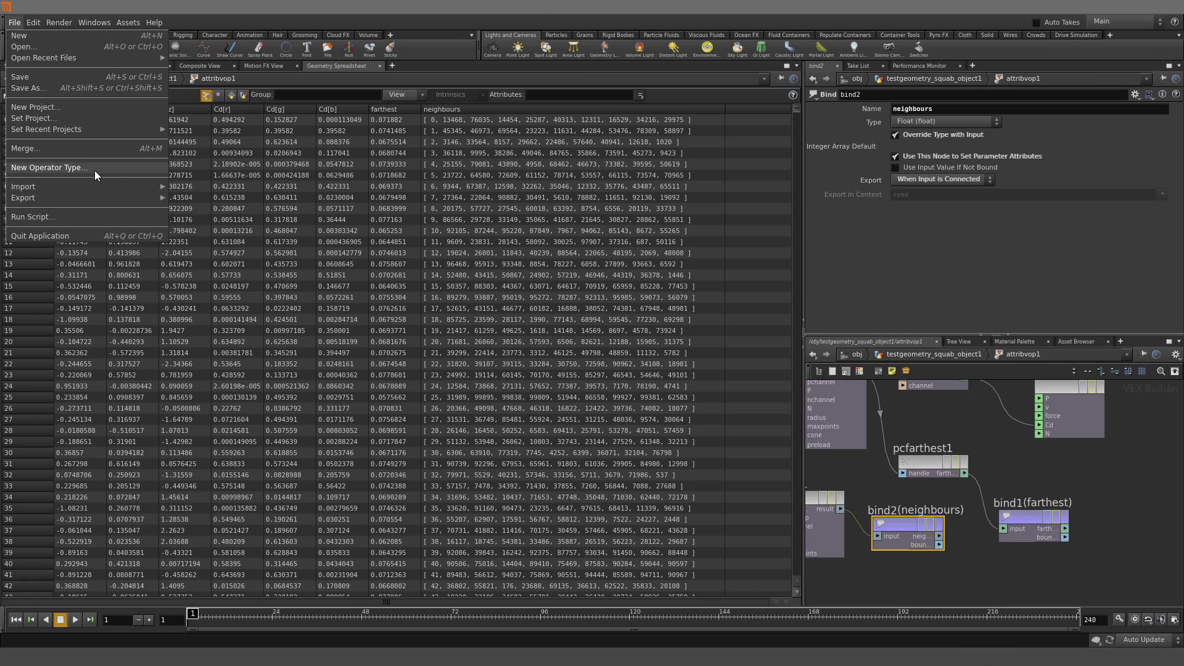
# Open the scene file ripple_small.hip, discarding the changes to untitled.hip
pyautogui.moveTo(128, 131)
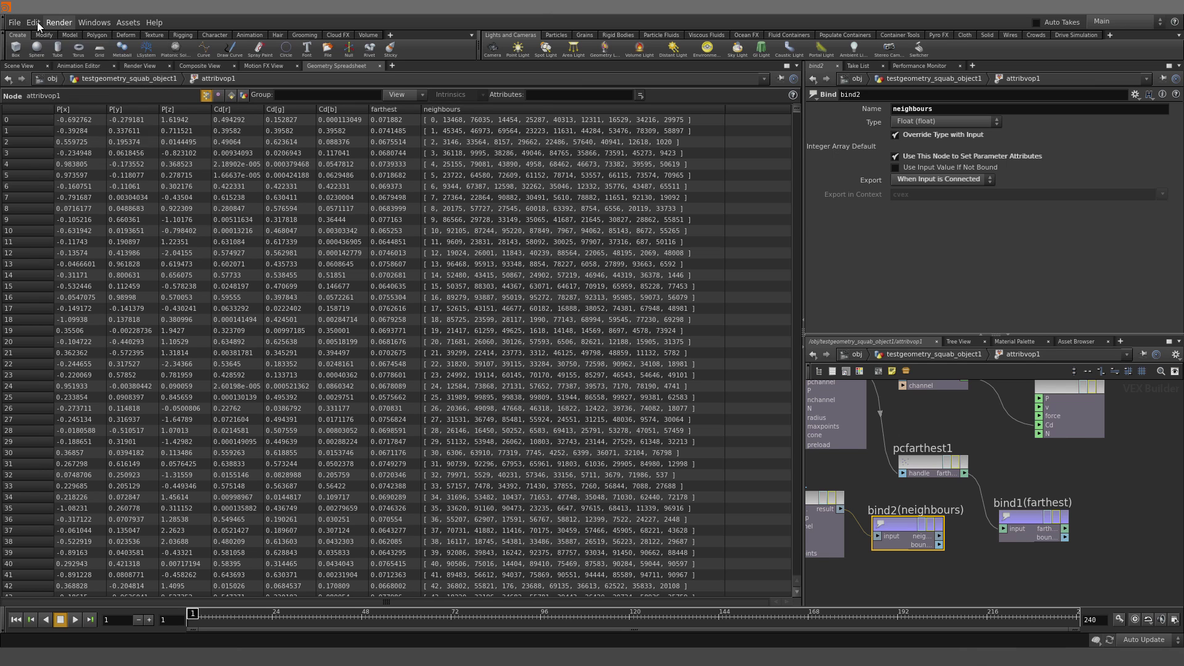
pyautogui.click(23, 47)
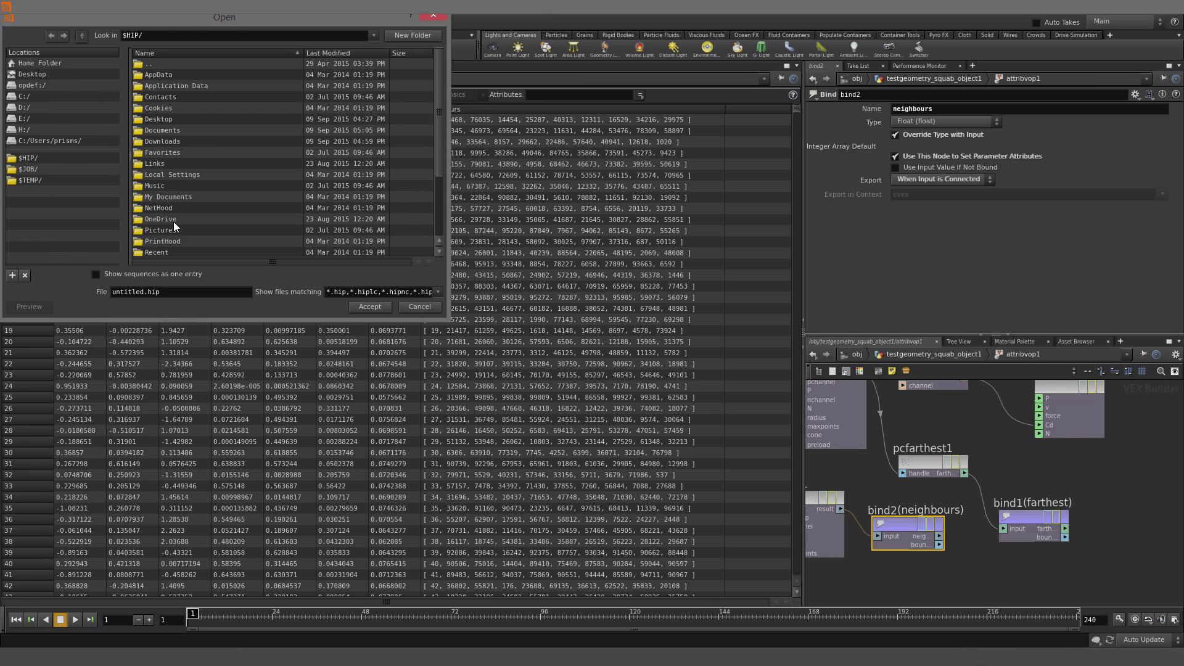
pyautogui.doubleClick(172, 220)
pyautogui.doubleClick(193, 220)
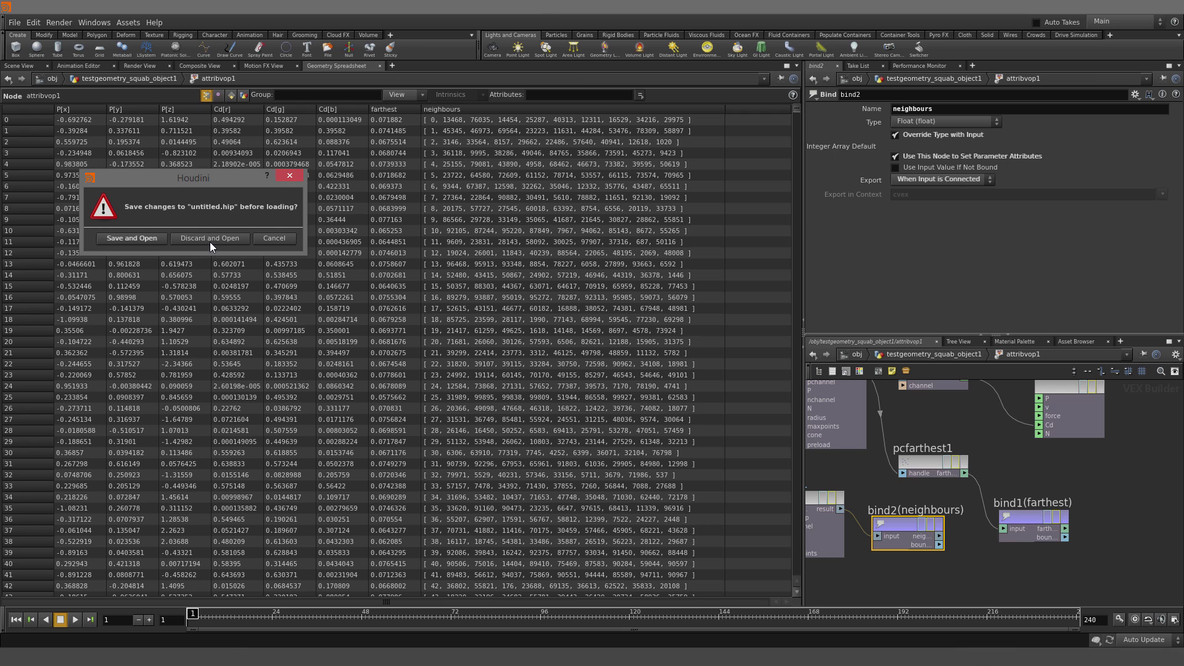
pyautogui.click(209, 237)
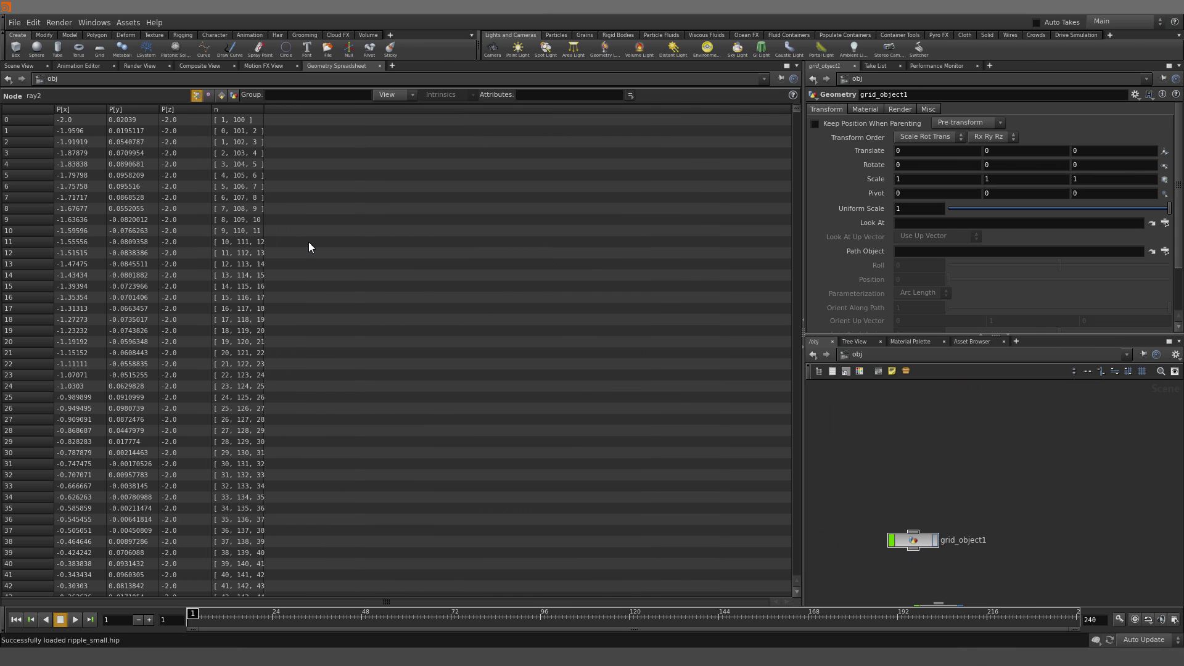
# Show the rippled grid surface in the Scene View and examine its shape
pyautogui.click(19, 65)
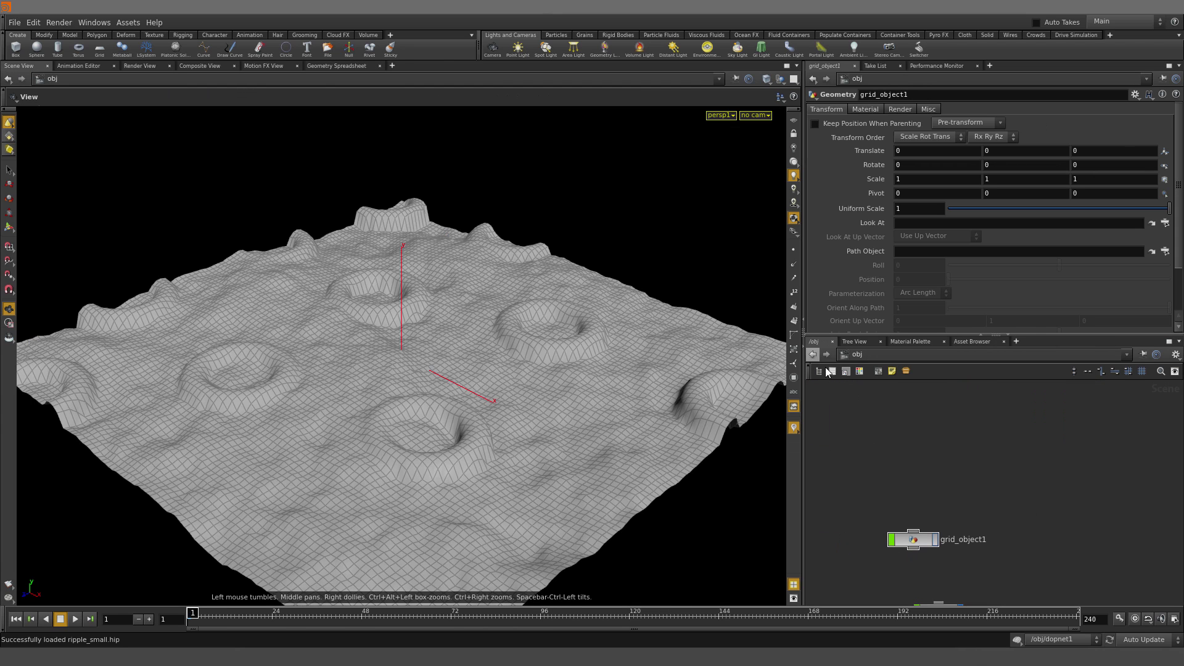
pyautogui.moveTo(611, 253); pyautogui.dragTo(466, 319, button='right')
pyautogui.moveTo(466, 319); pyautogui.dragTo(521, 335)
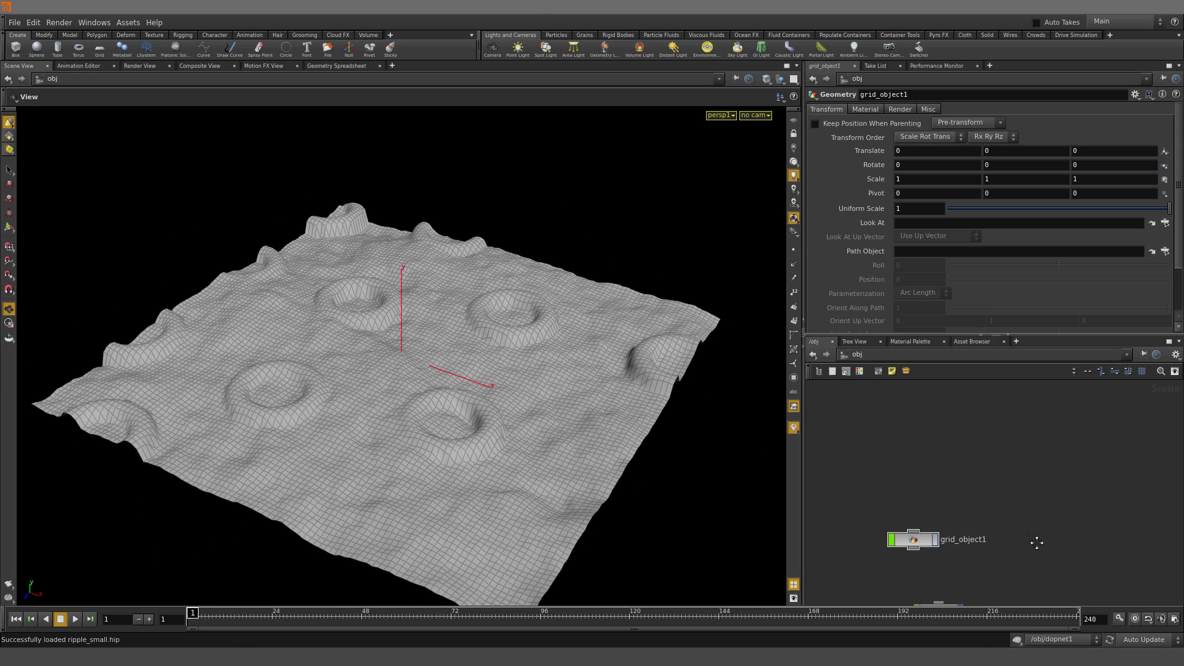
# Go inside dopnet1 with the network view maximized and examine the settings of sopgeo1, copy_P_to_oldp and wave_function
pyautogui.moveTo(1035, 541); pyautogui.dragTo(957, 449, button='middle')
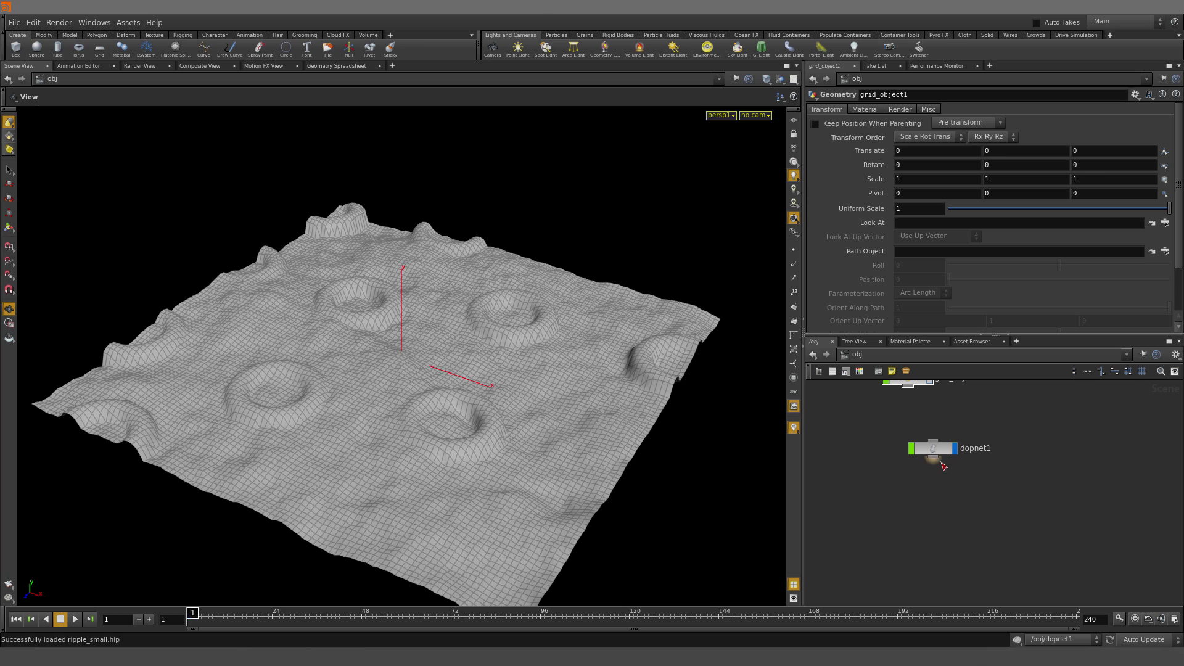
pyautogui.doubleClick(934, 448)
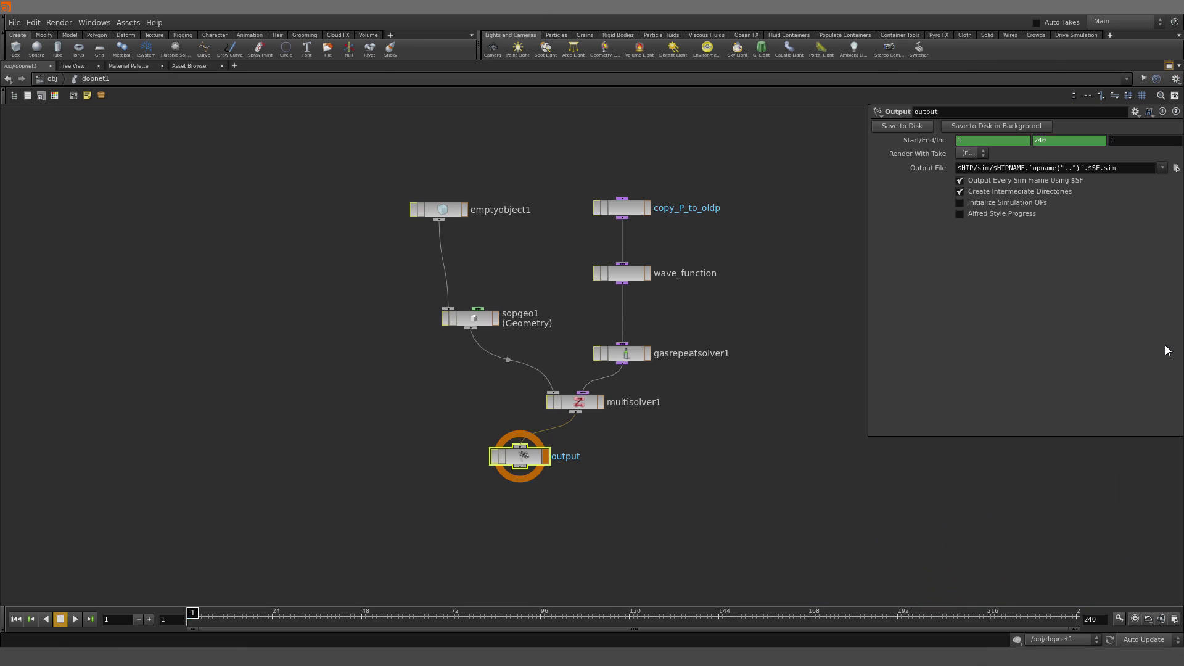
pyautogui.hotkey('ctrl', 'b')
pyautogui.moveTo(379, 277); pyautogui.dragTo(484, 360)
pyautogui.press('h')
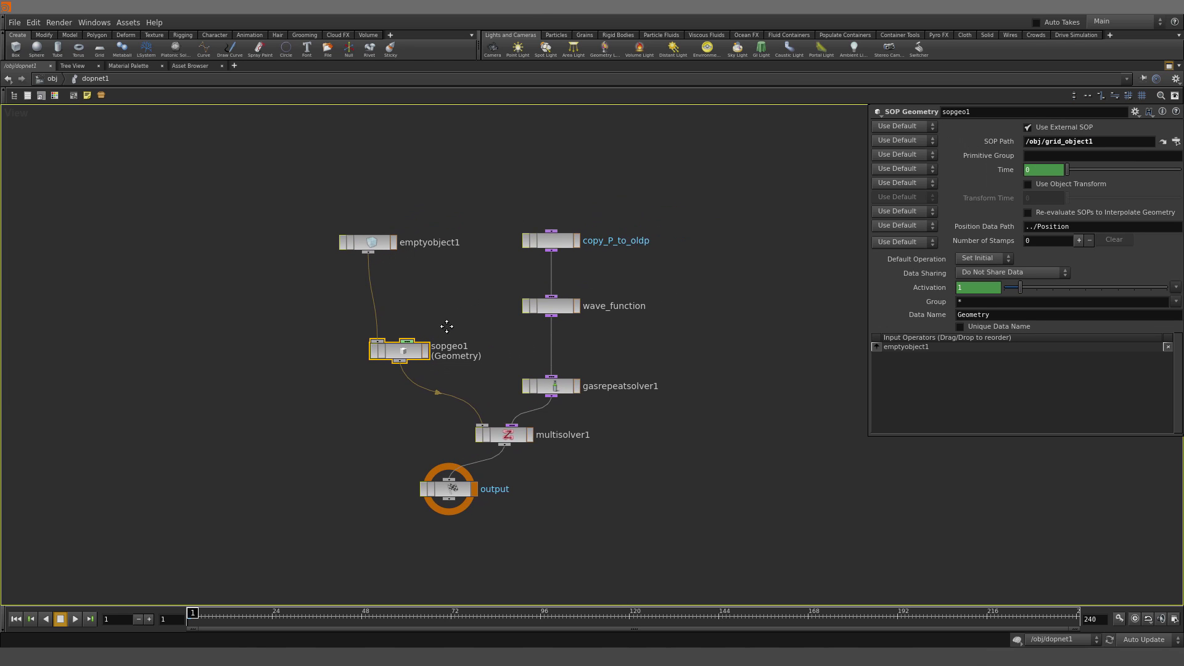
pyautogui.moveTo(433, 208); pyautogui.dragTo(598, 463)
pyautogui.moveTo(492, 193); pyautogui.dragTo(546, 295)
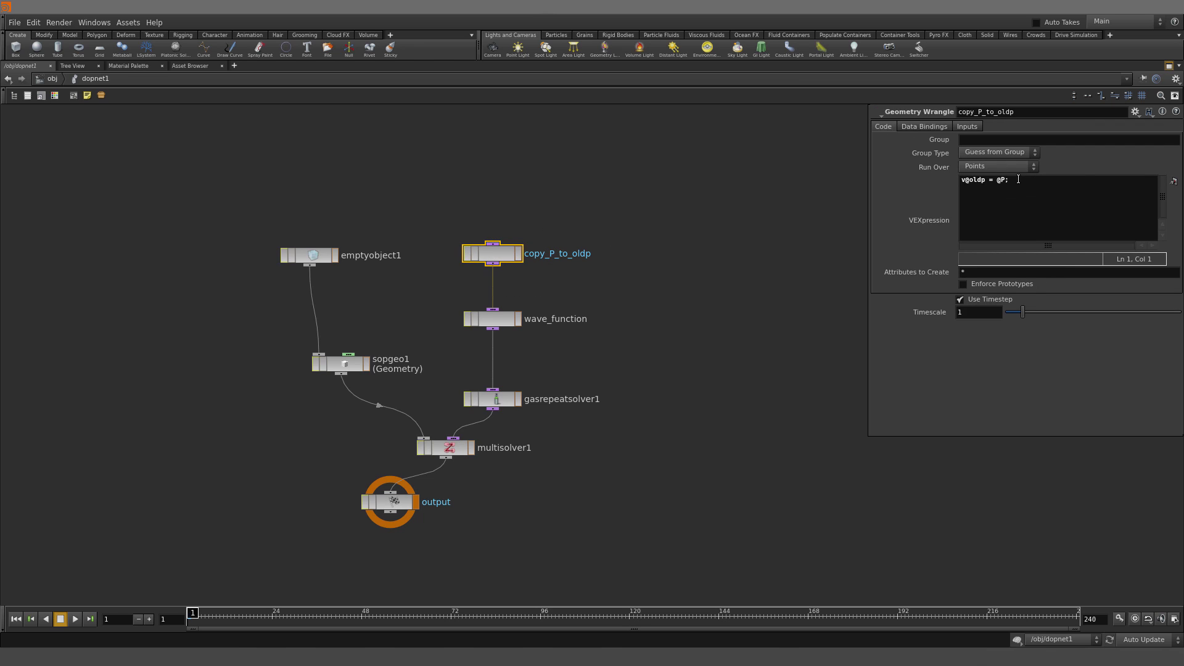
pyautogui.click(477, 316)
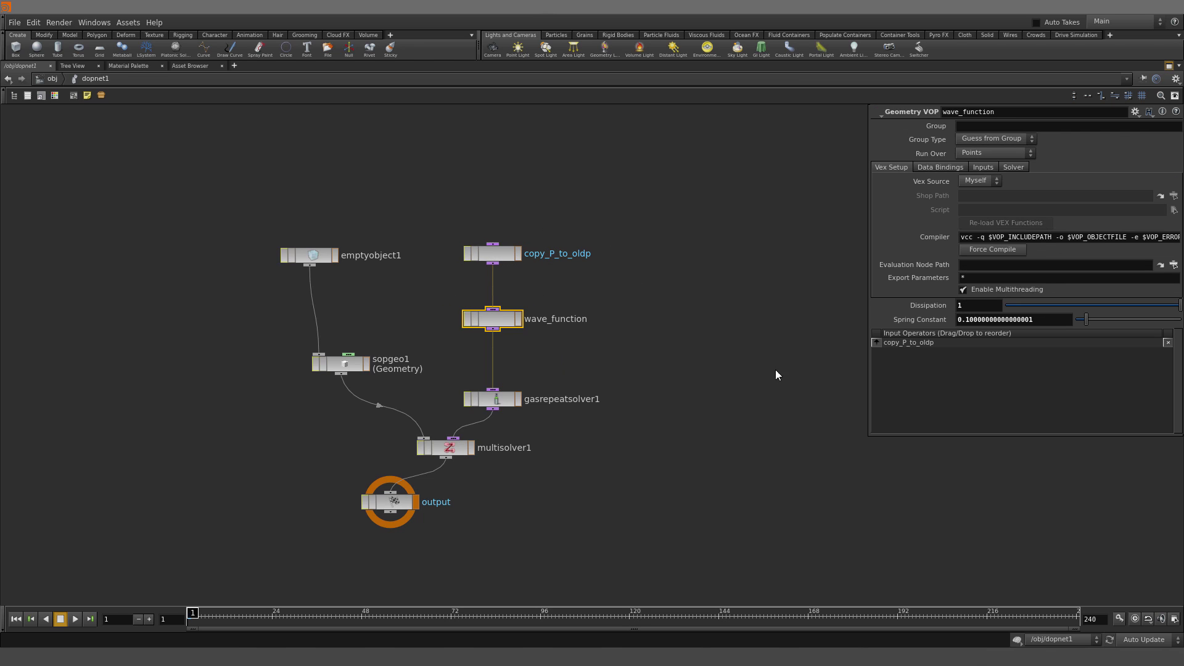
# Go inside wave_function, examine the neighbourcount1 node and look inside the foreach_neighbour loop
pyautogui.doubleClick(490, 320)
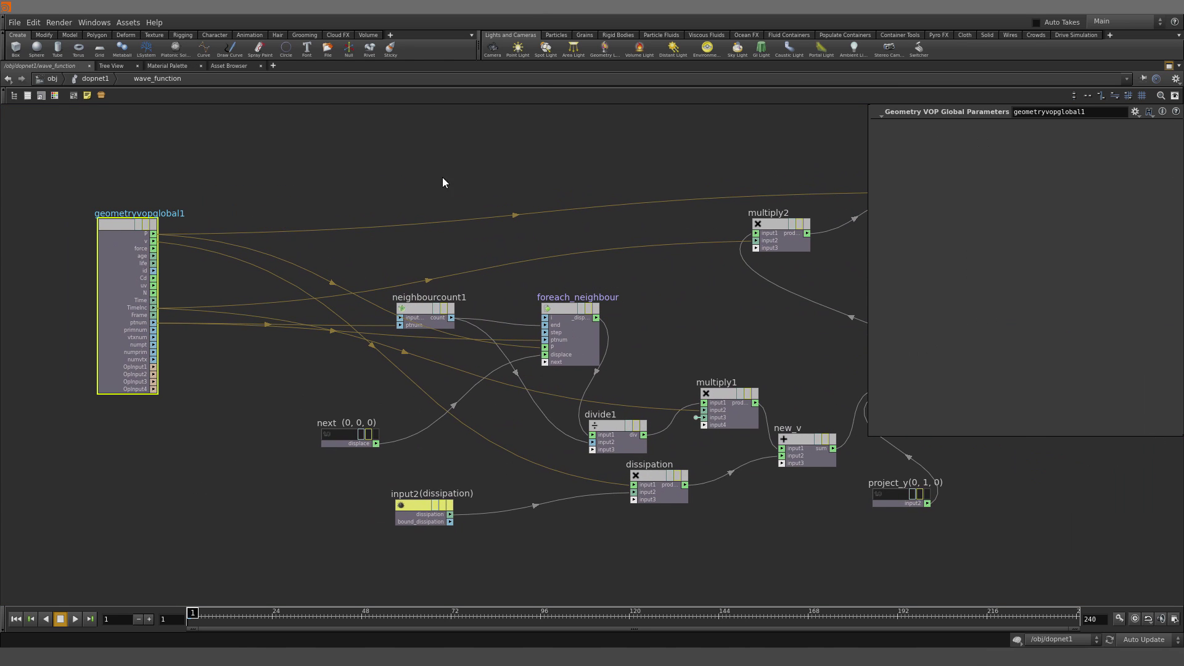
pyautogui.moveTo(451, 148); pyautogui.dragTo(402, 346)
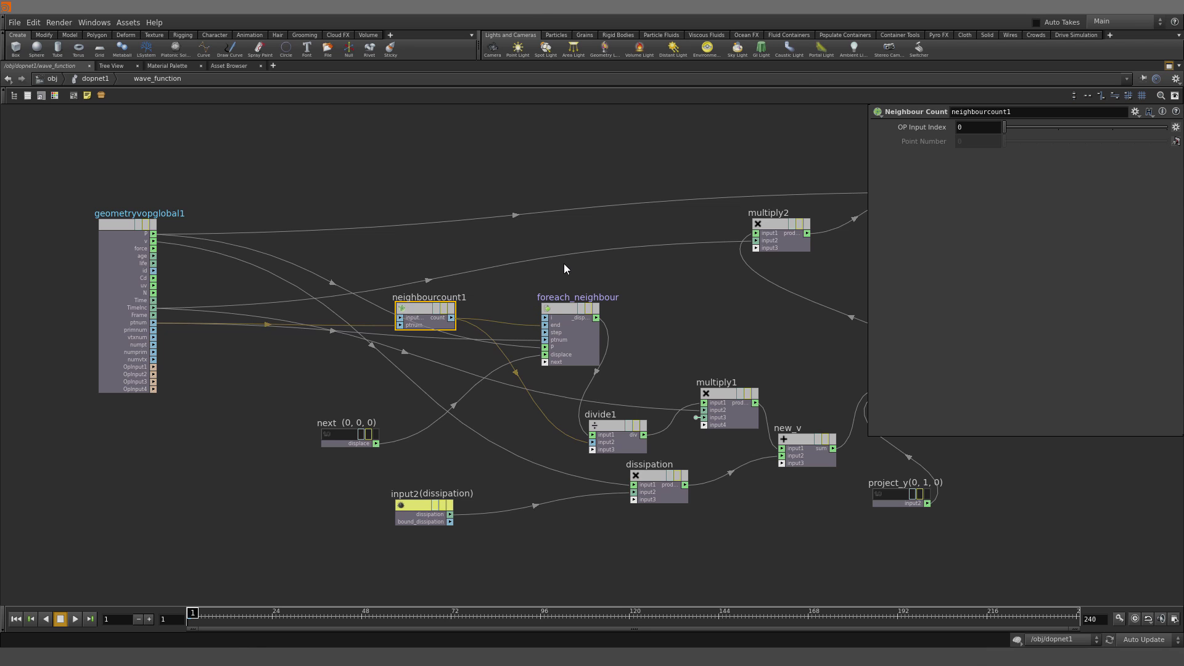
pyautogui.doubleClick(428, 325)
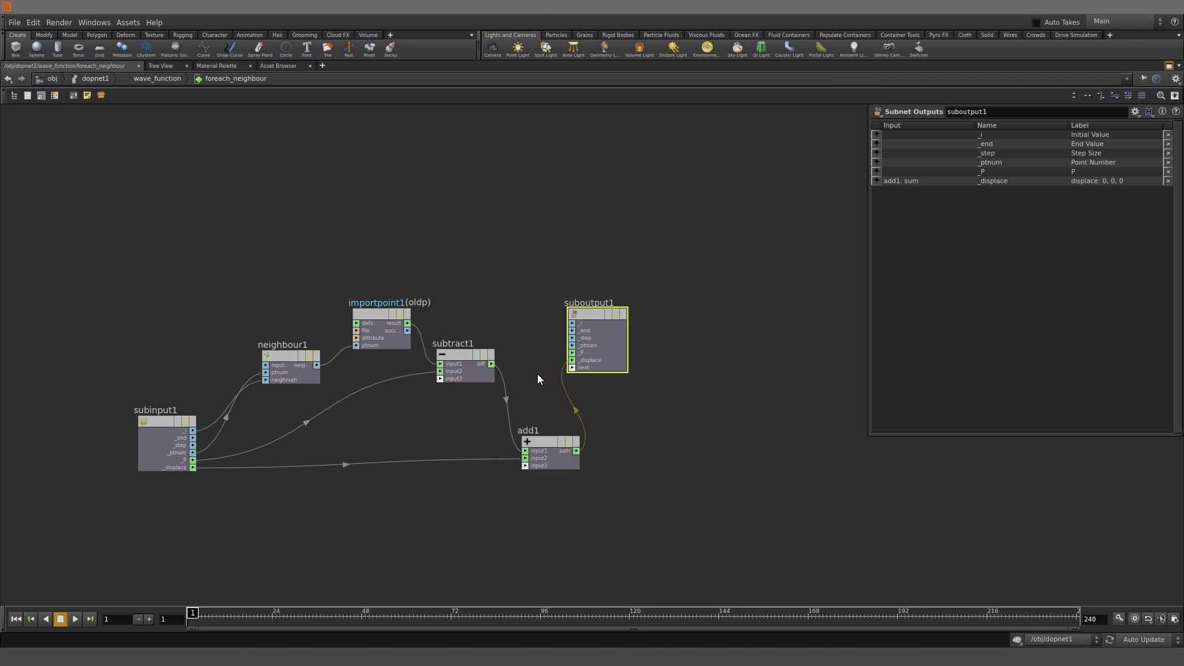
# Return to the wave_function network and select the geometryvopoutput1 node at the end of the chain
pyautogui.press('u')
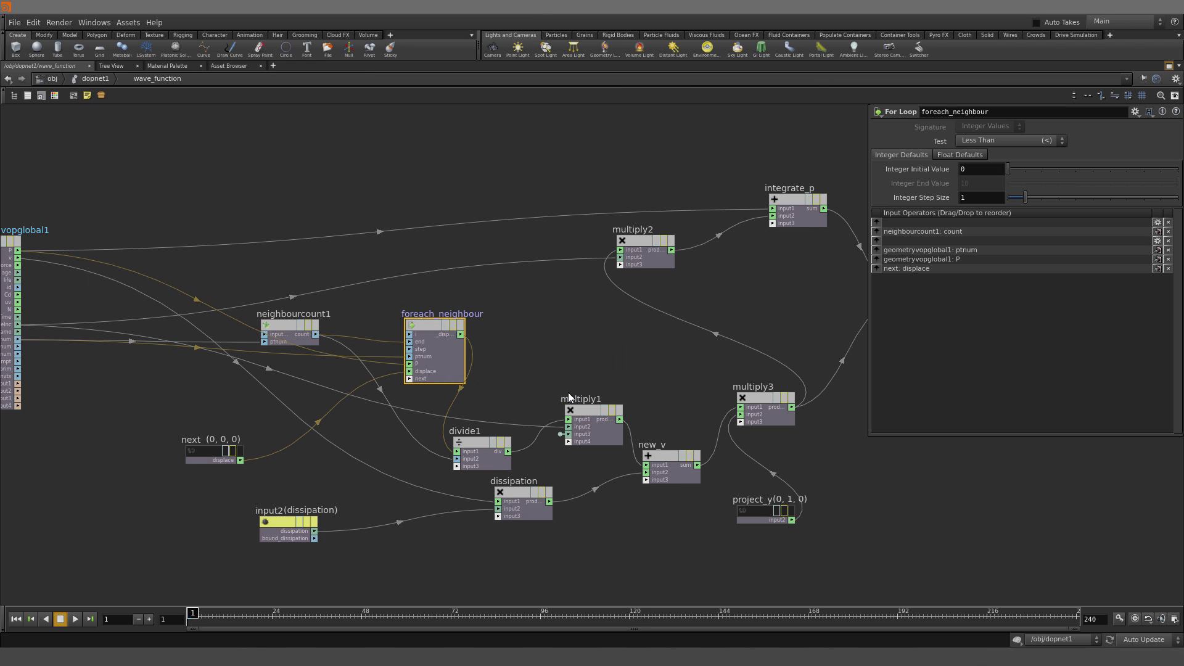
pyautogui.moveTo(557, 345); pyautogui.dragTo(393, 389, button='middle')
pyautogui.moveTo(797, 205); pyautogui.dragTo(712, 412)
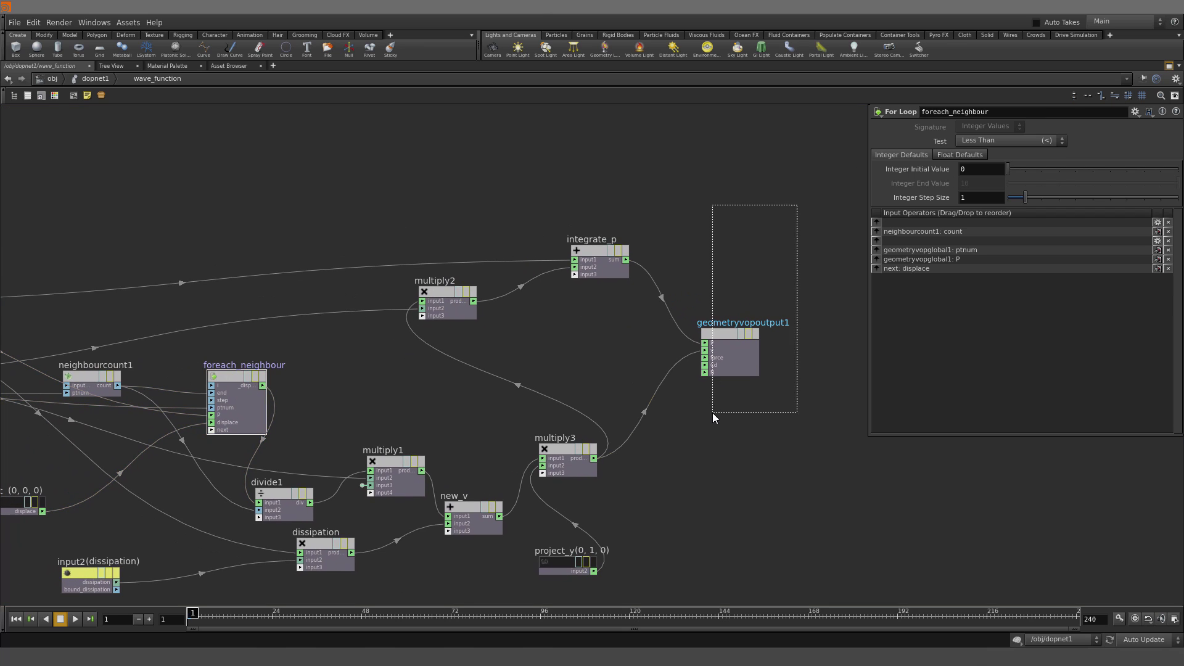
# Restore the multi-pane layout, play the ripple simulation in the Scene View and stop it at frame 161
pyautogui.click(1168, 66)
pyautogui.click(905, 453)
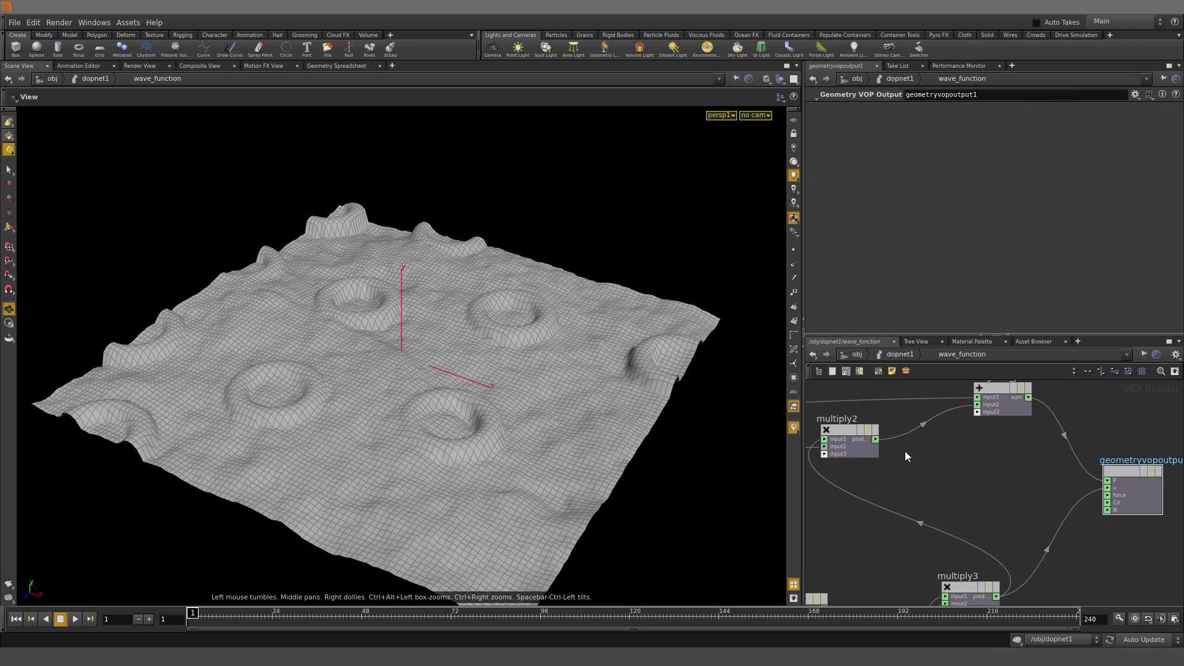
pyautogui.click(75, 619)
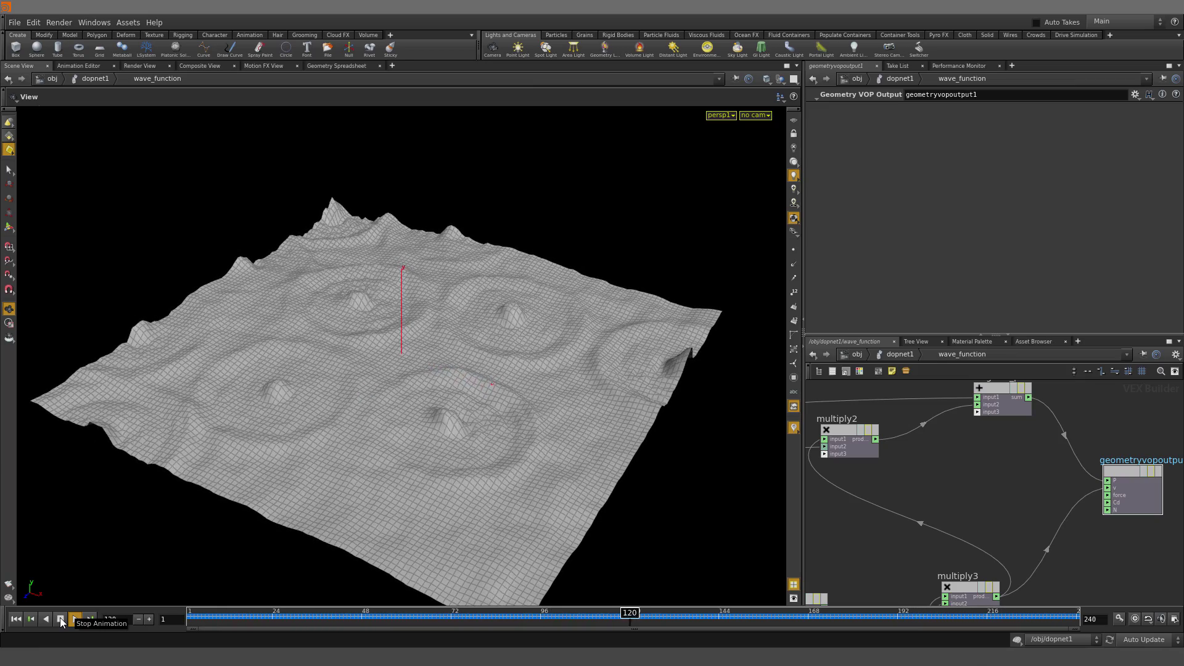
pyautogui.click(60, 619)
# Go back up to dopnet1 and examine the settings of gasrepeatsolver1
pyautogui.scroll(-4, 1003, 555)
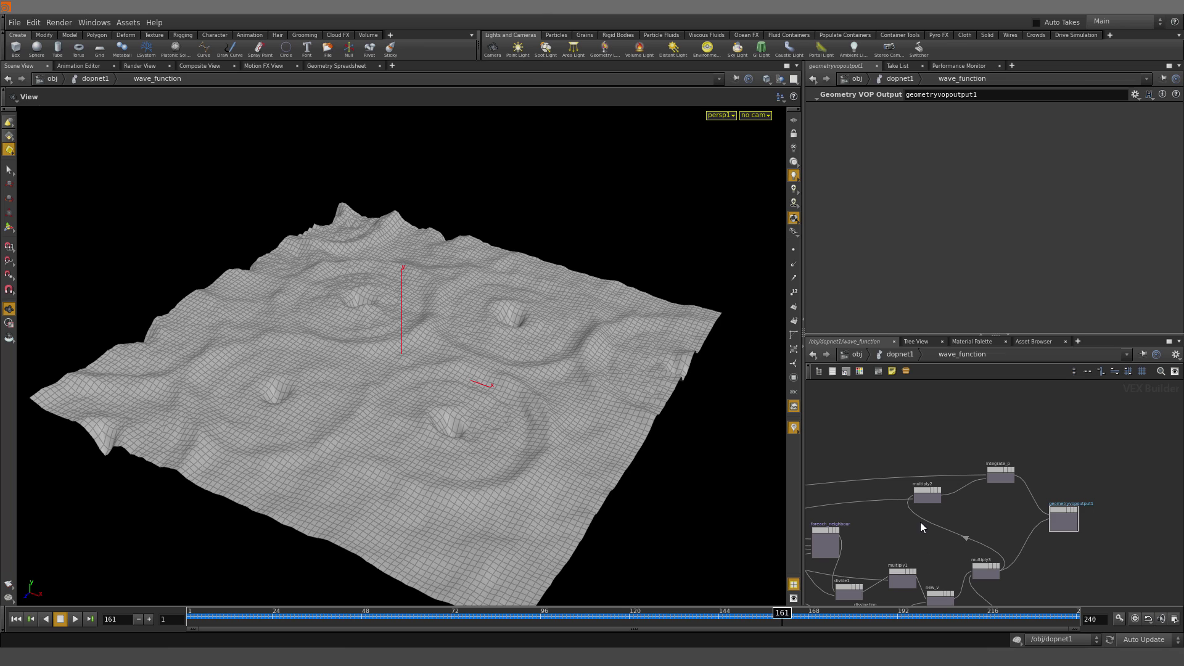
pyautogui.press('u')
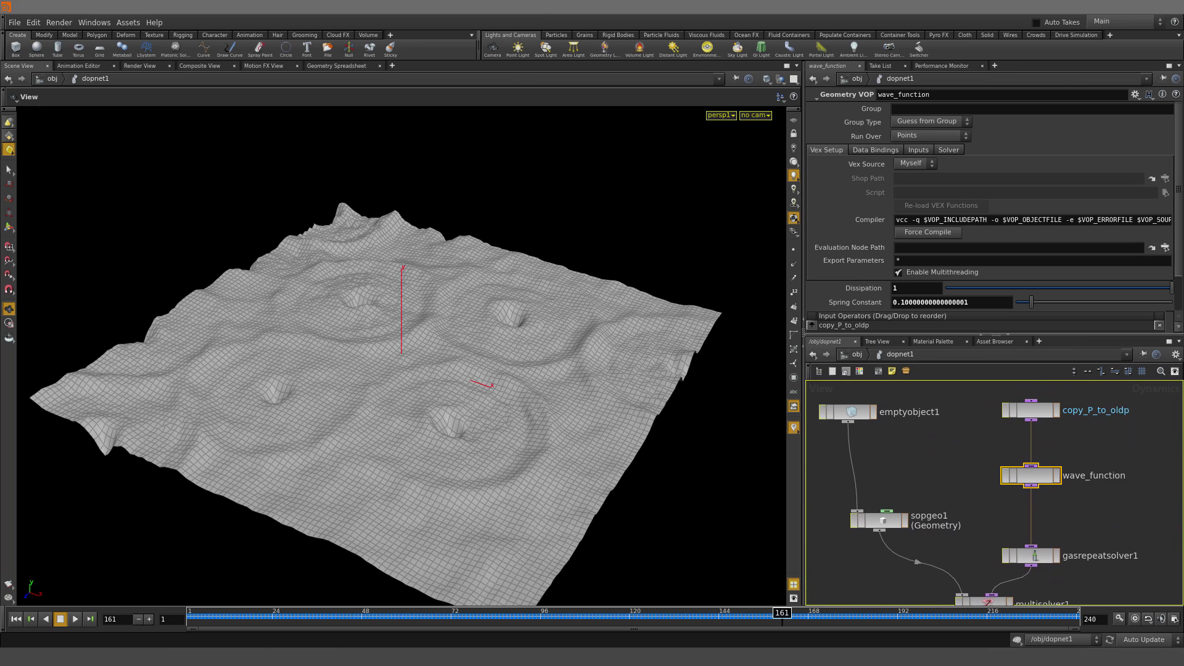
pyautogui.click(998, 550)
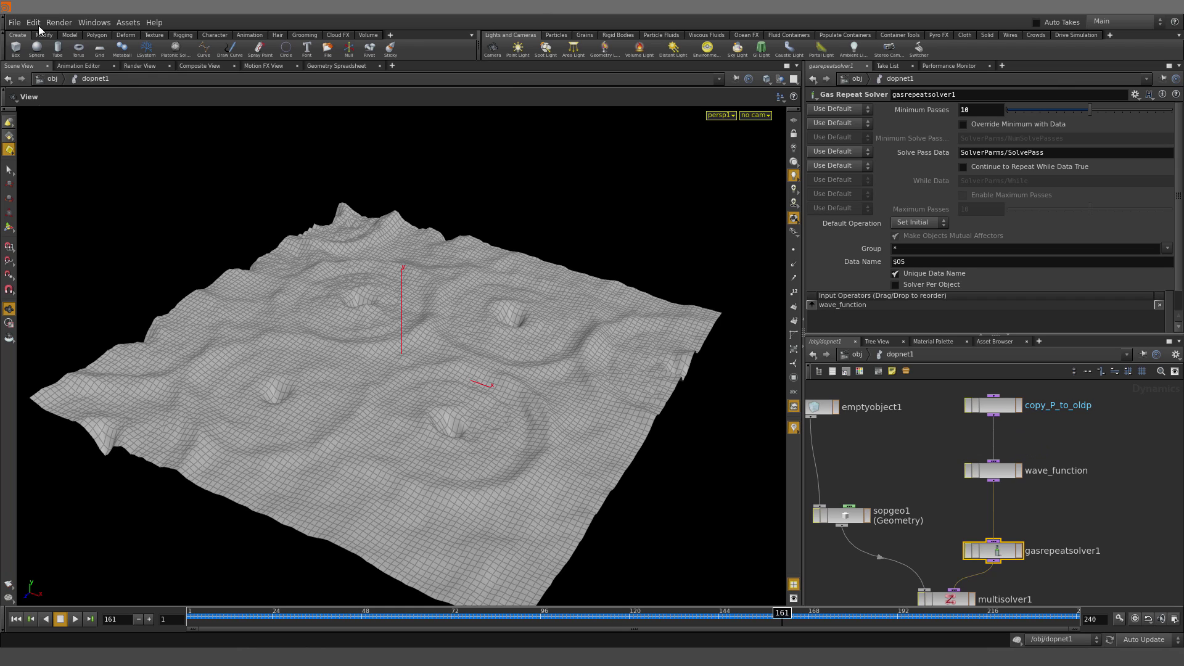
# Open the scene file ripple.hip, discarding the current scene's changes, and play its simulation
pyautogui.click(14, 23)
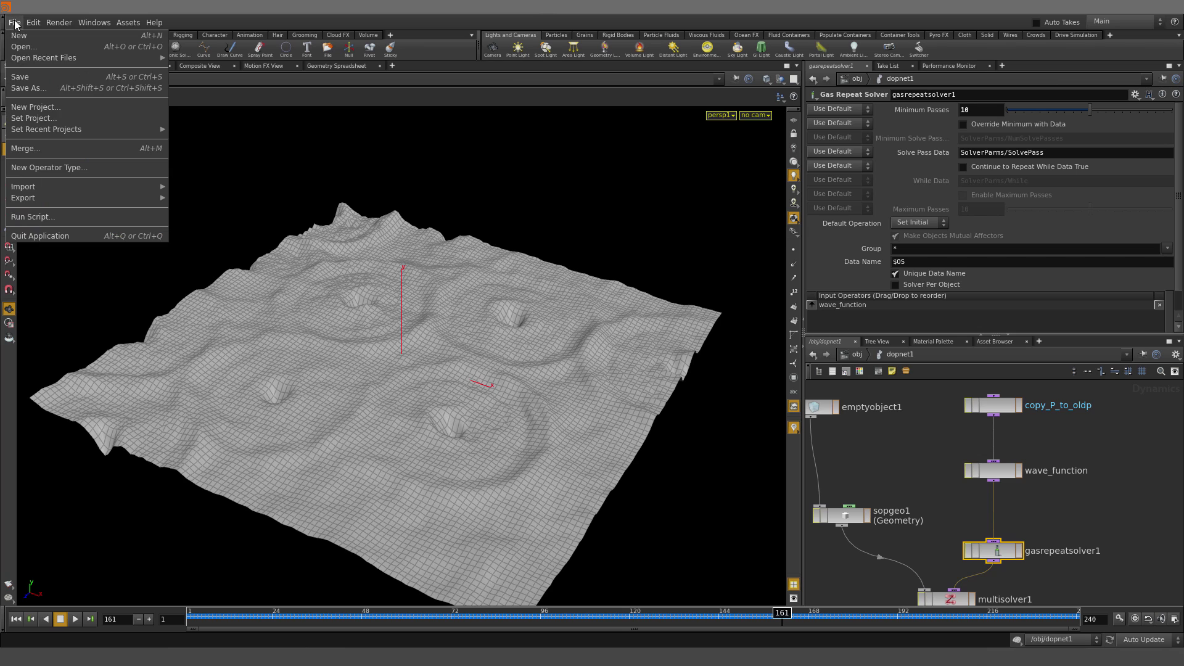
pyautogui.click(53, 47)
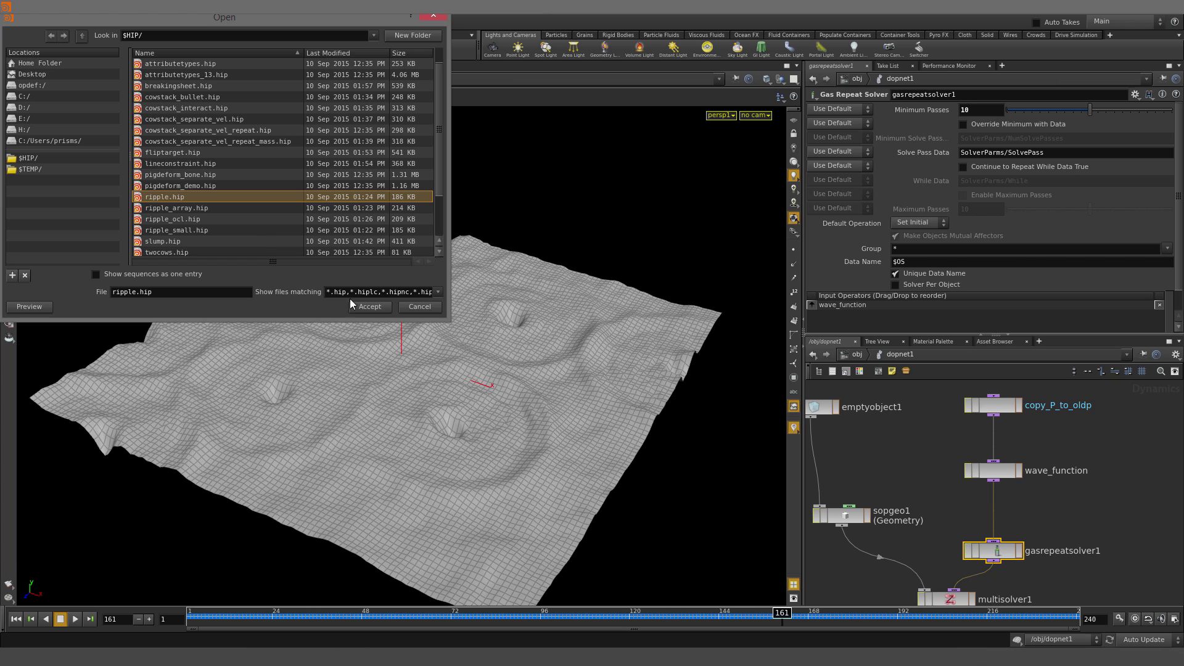
pyautogui.click(369, 307)
pyautogui.click(406, 334)
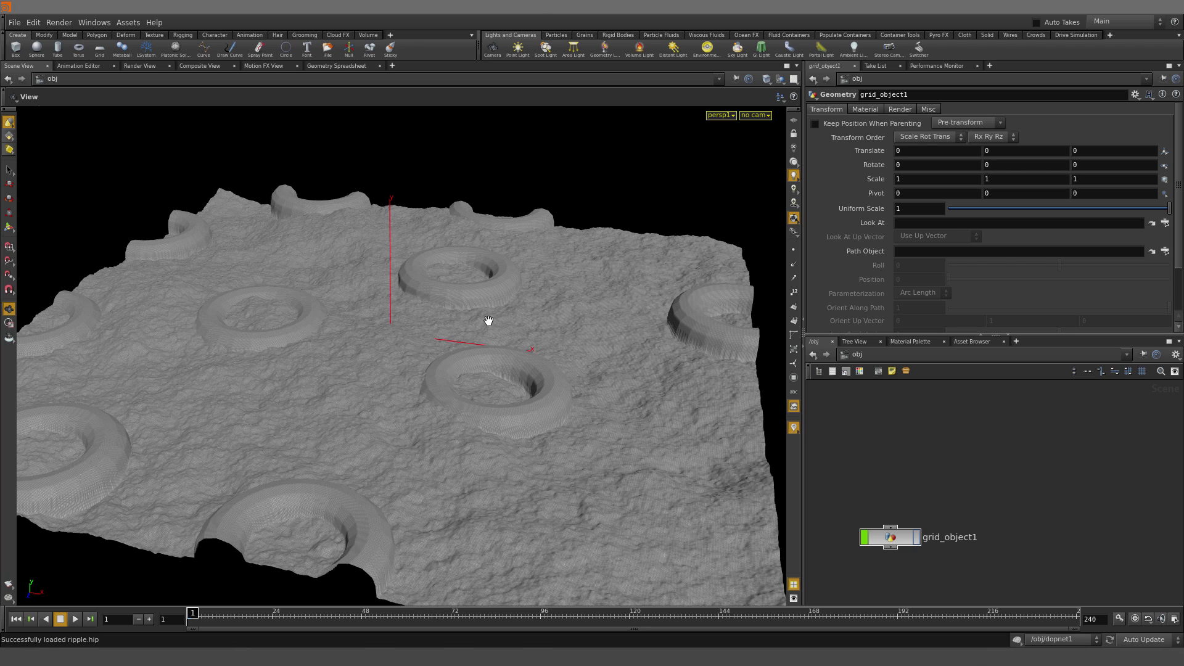
pyautogui.click(76, 619)
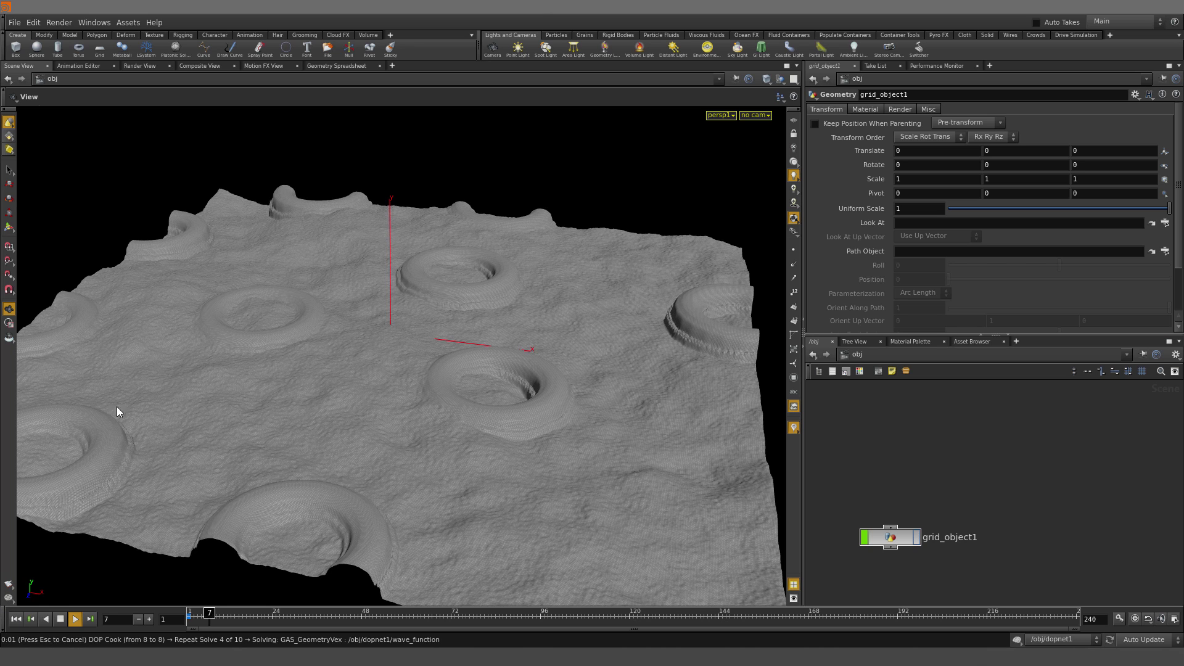
# Open ripple_array.hip, discarding the changes to ripple.hip, and run its simulation up to frame 18
pyautogui.click(14, 25)
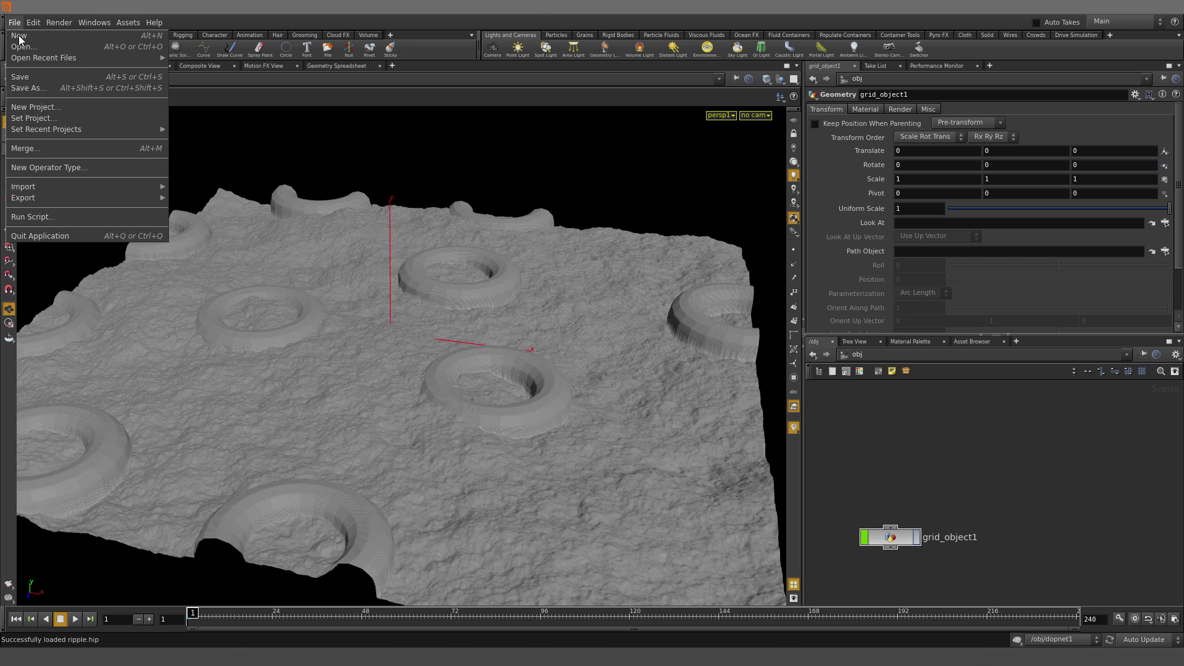
pyautogui.click(54, 49)
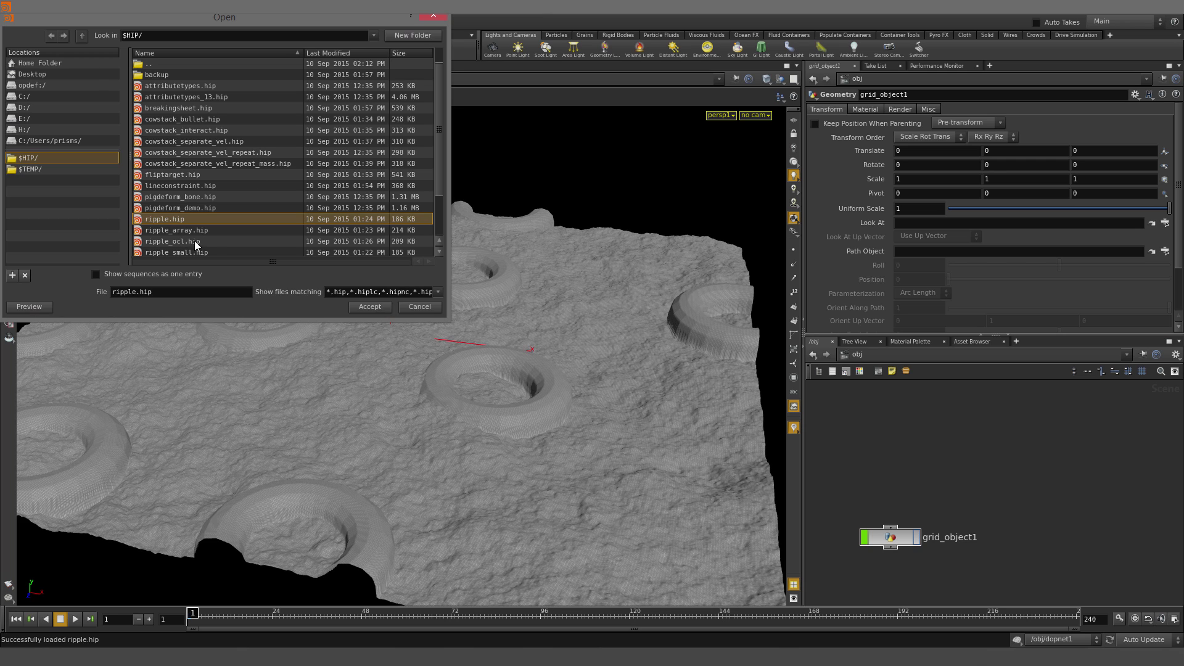
pyautogui.click(209, 231)
pyautogui.click(354, 307)
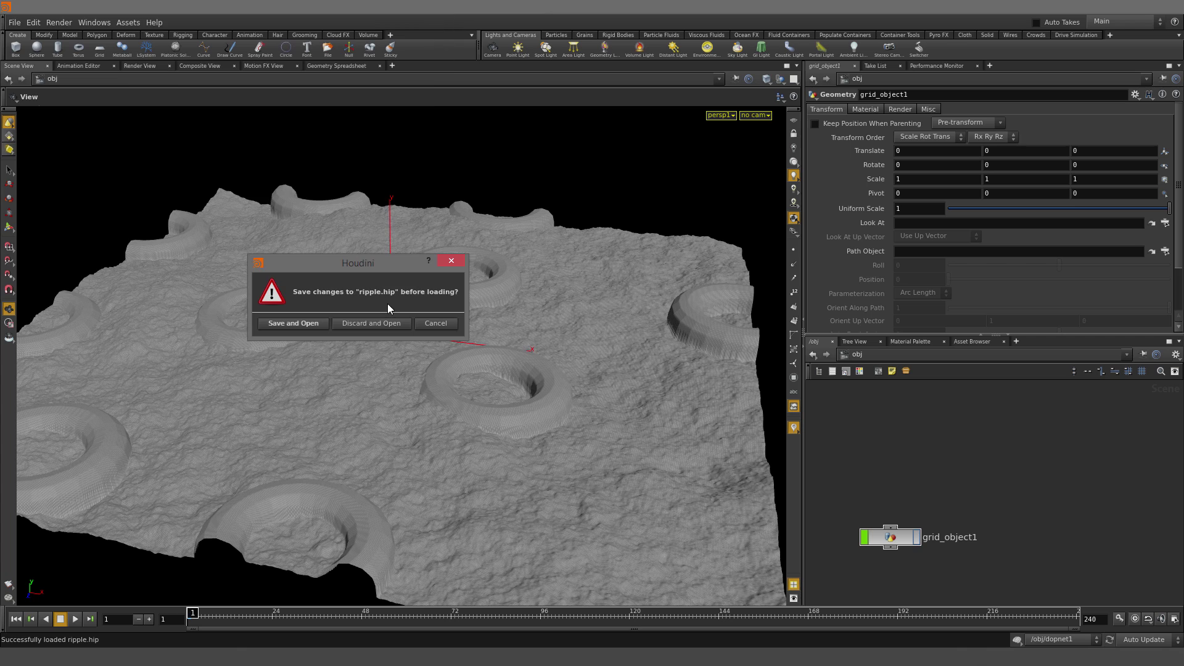
pyautogui.click(383, 322)
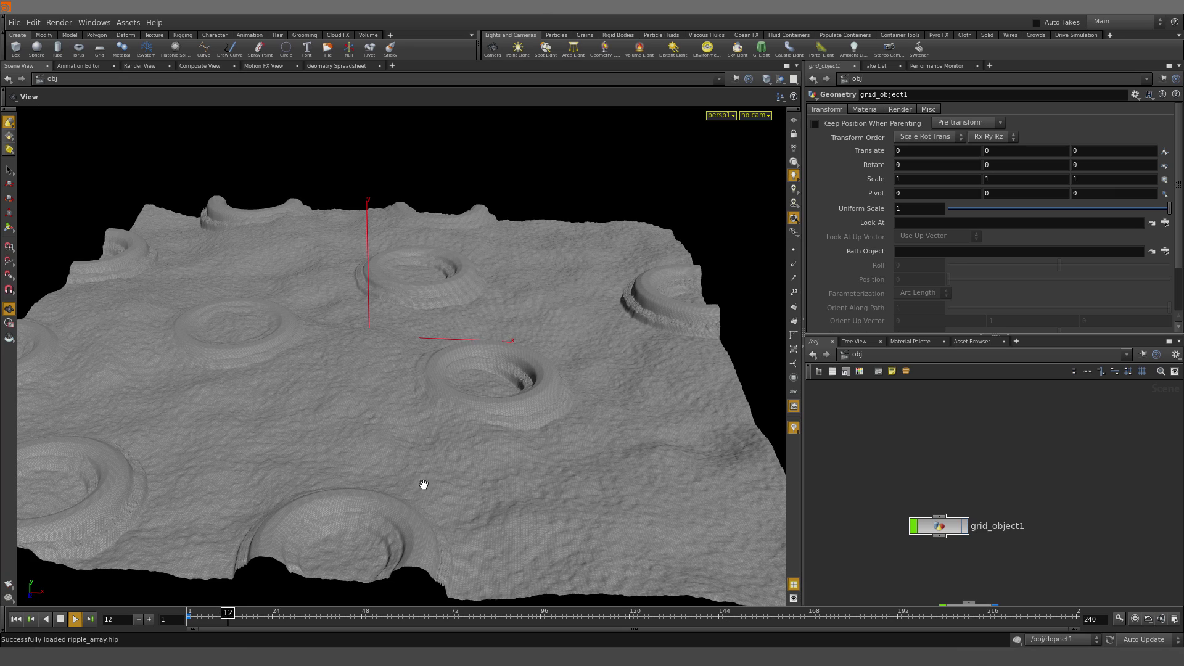
pyautogui.click(59, 621)
# Go inside grid_object1, select attribvop1 and examine its attribute binding settings
pyautogui.moveTo(951, 553); pyautogui.dragTo(918, 420, button='middle')
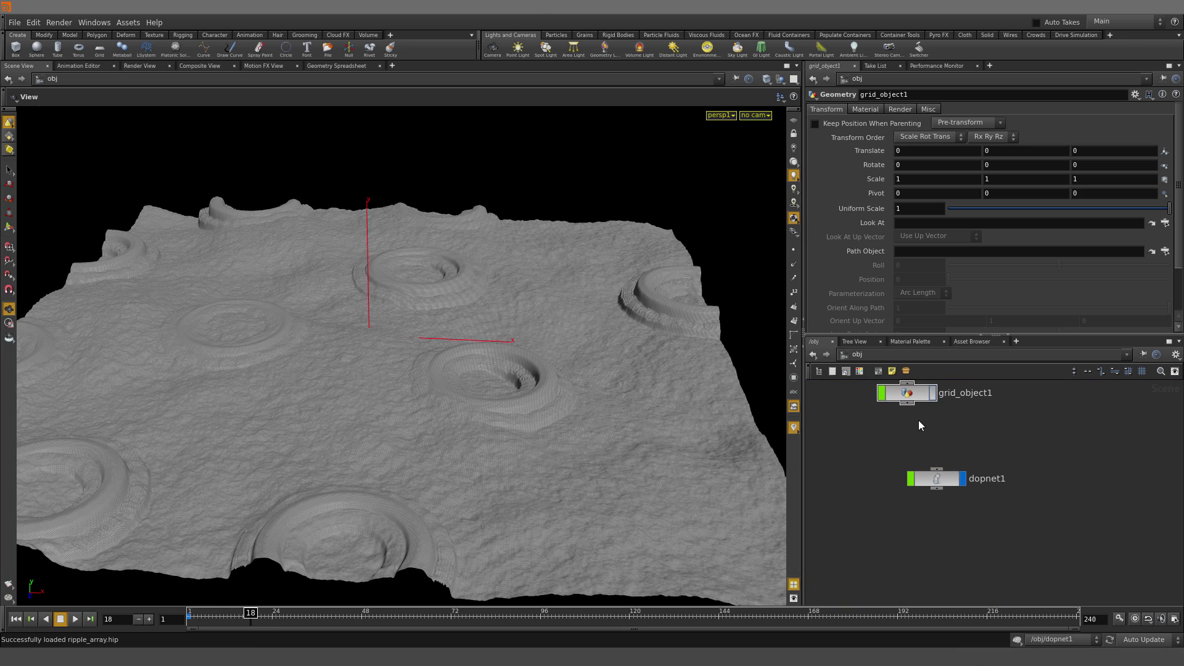
pyautogui.doubleClick(908, 392)
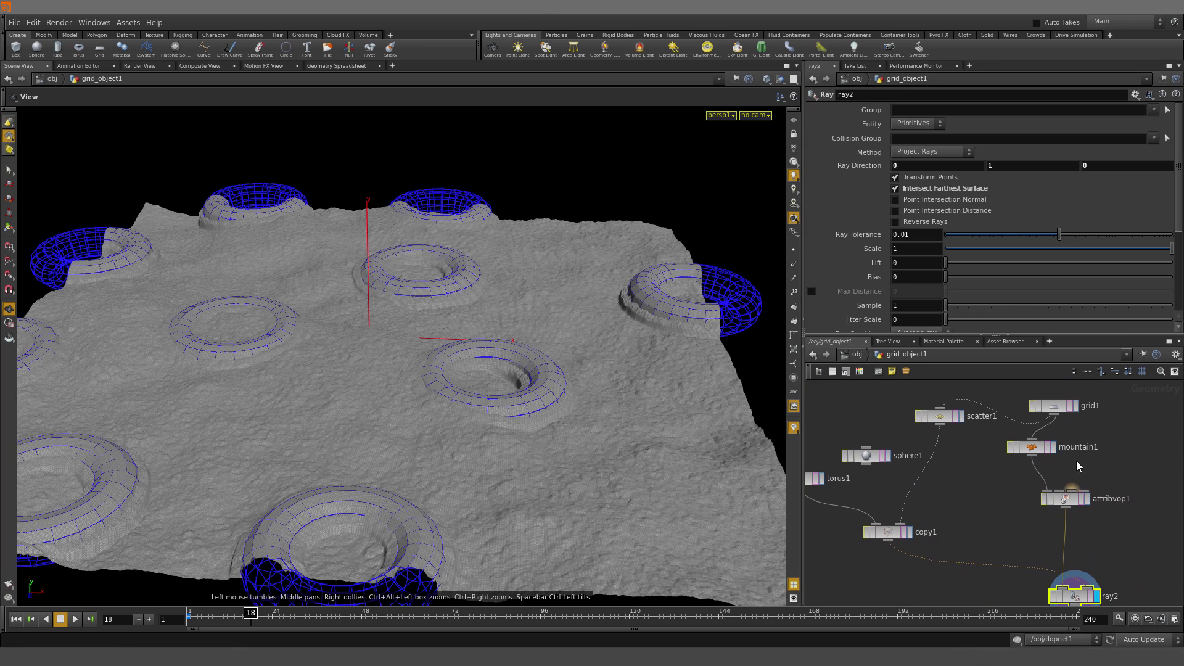
pyautogui.moveTo(1085, 470); pyautogui.dragTo(1103, 509)
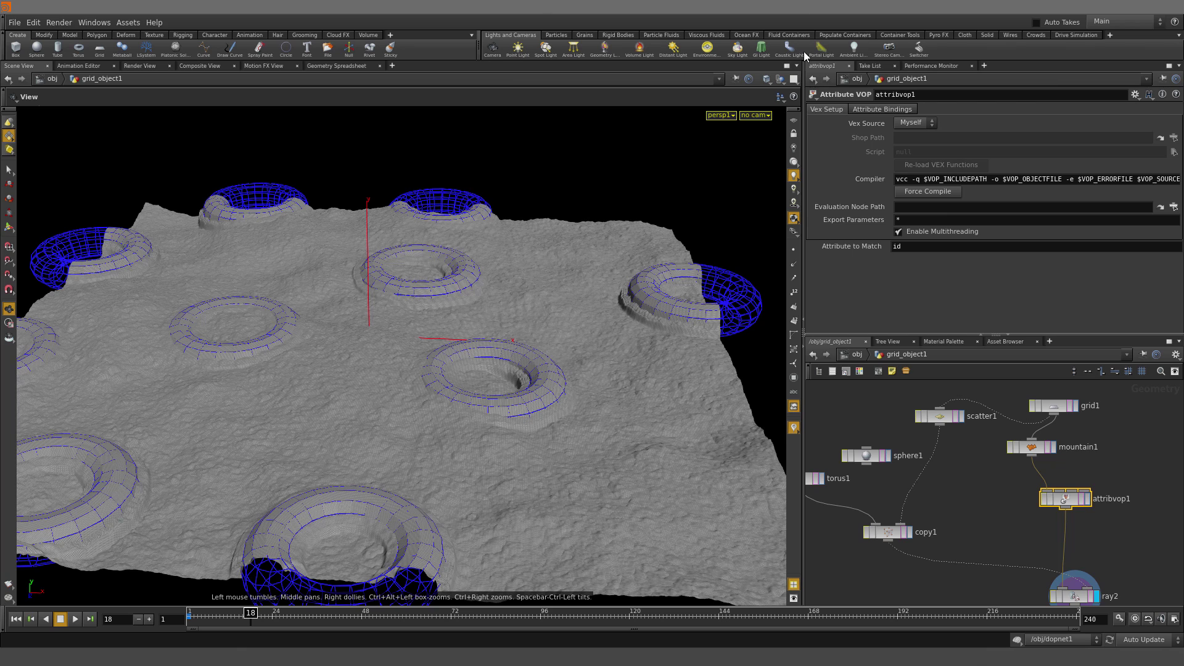
pyautogui.click(863, 109)
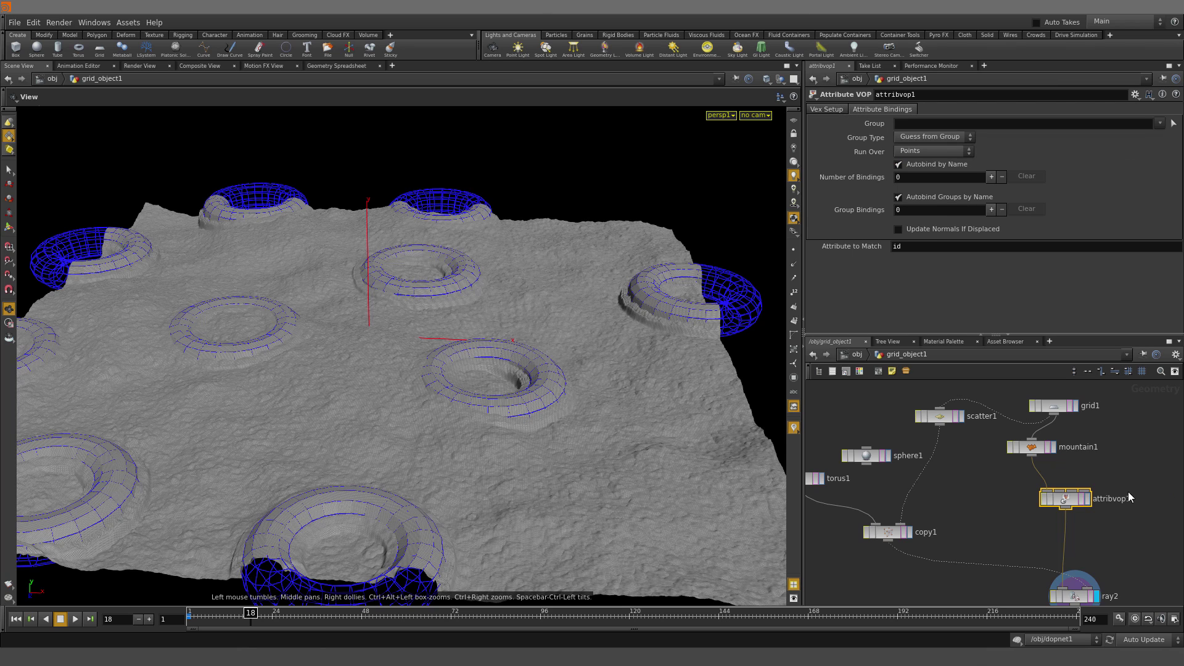
# Go inside attribvop1 and examine the neighbourcount1 node feeding the append_all_neighbours loop
pyautogui.doubleClick(1070, 500)
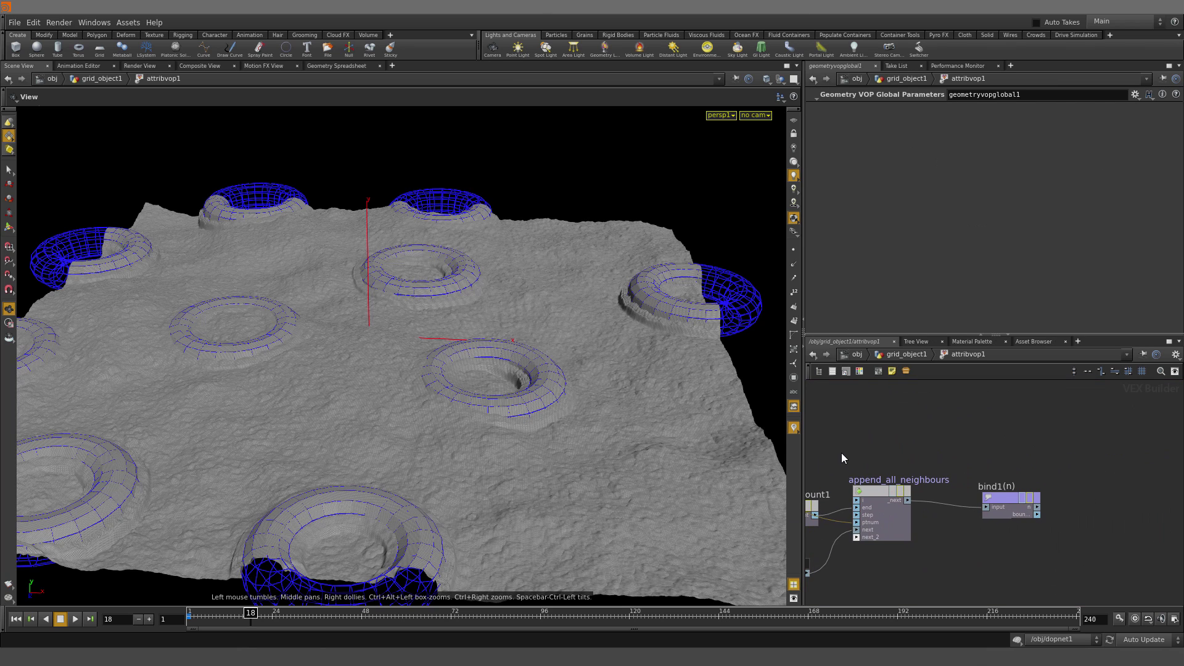
pyautogui.click(811, 506)
pyautogui.moveTo(814, 506); pyautogui.dragTo(884, 491, button='middle')
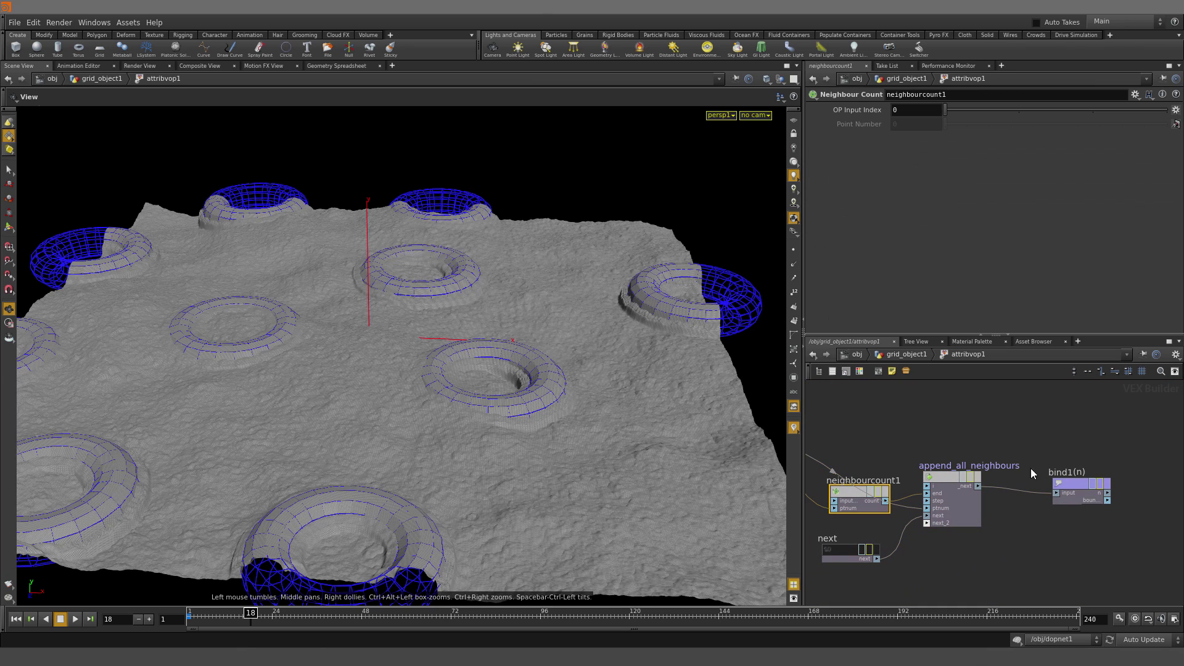
# Inspect bind1's integer array export, leave attribvop1 and examine its n array values in the geometry spreadsheet
pyautogui.click(1075, 490)
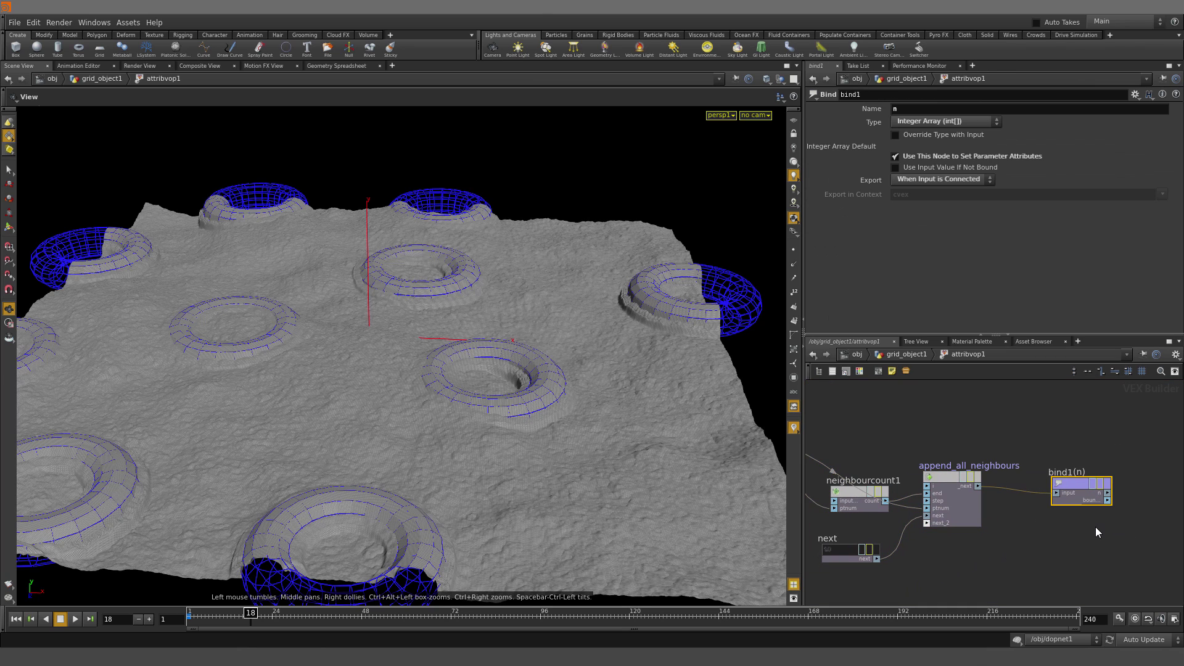
pyautogui.press('u')
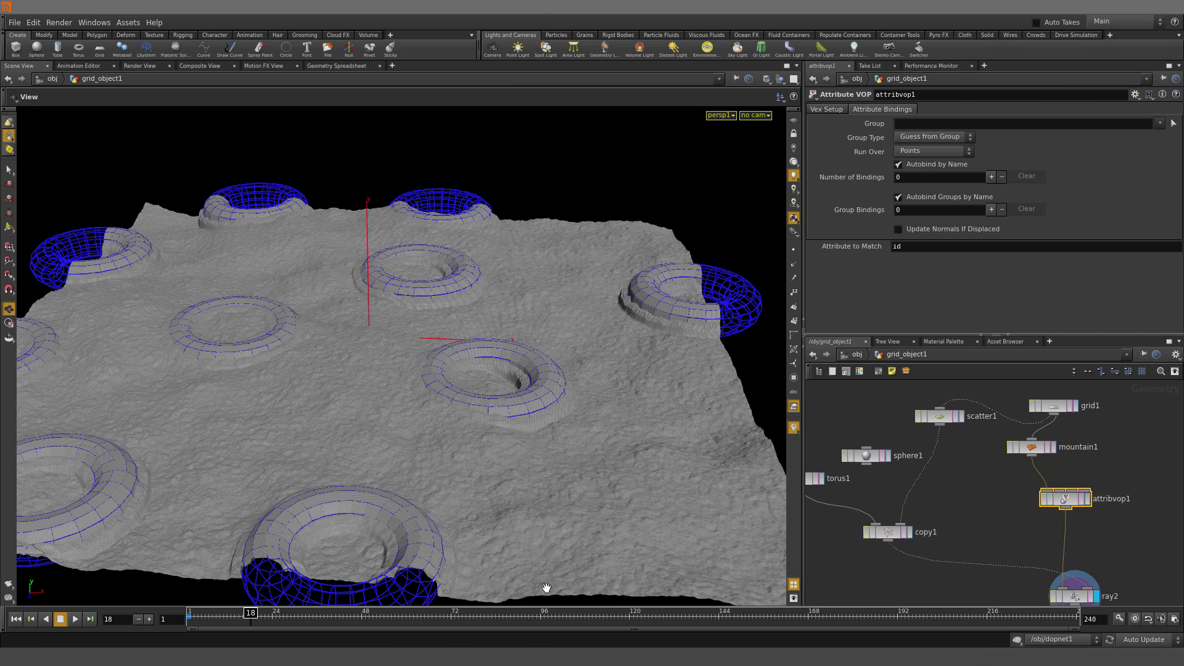
pyautogui.click(323, 66)
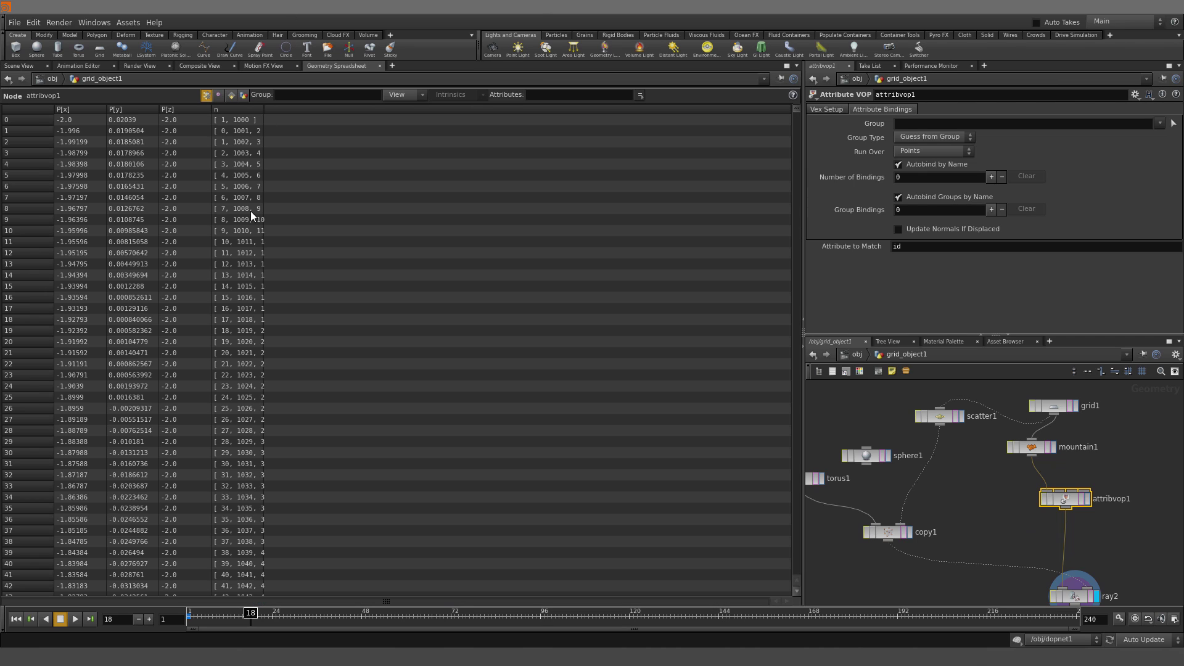
pyautogui.moveTo(256, 108); pyautogui.dragTo(396, 133)
pyautogui.click(22, 66)
# Go inside dopnet1's wave_function and examine how get_neighbours feeds len1 and the foreach_neighbour loop through to the new velocity
pyautogui.click(1000, 517)
pyautogui.press('u')
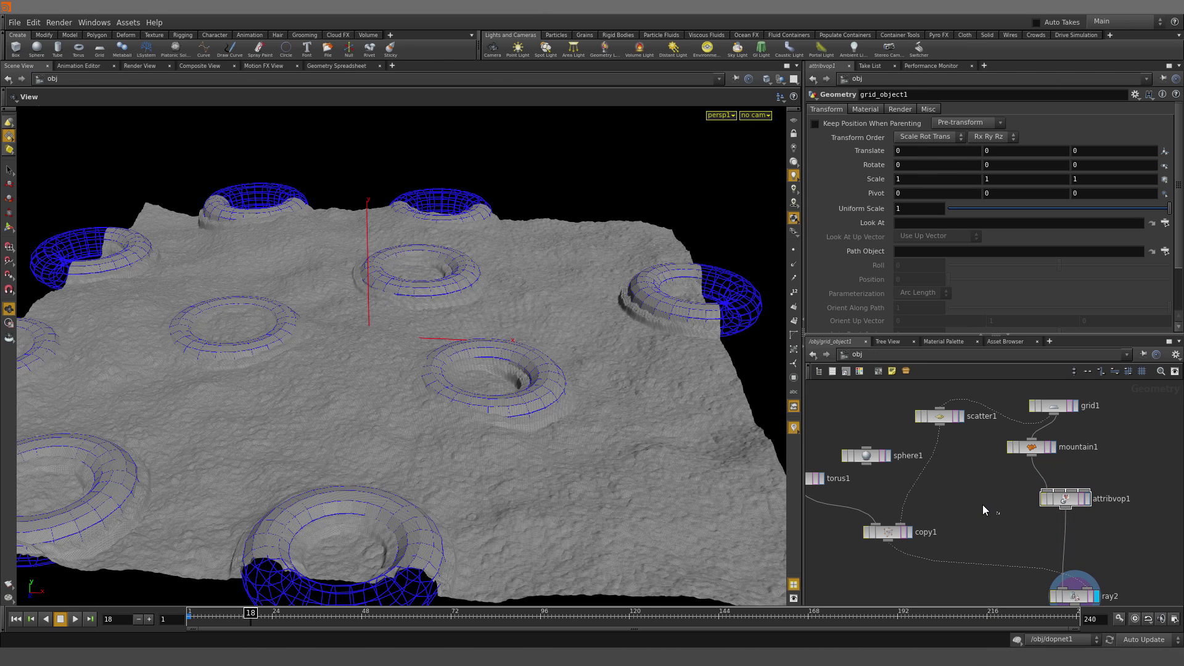
pyautogui.doubleClick(935, 480)
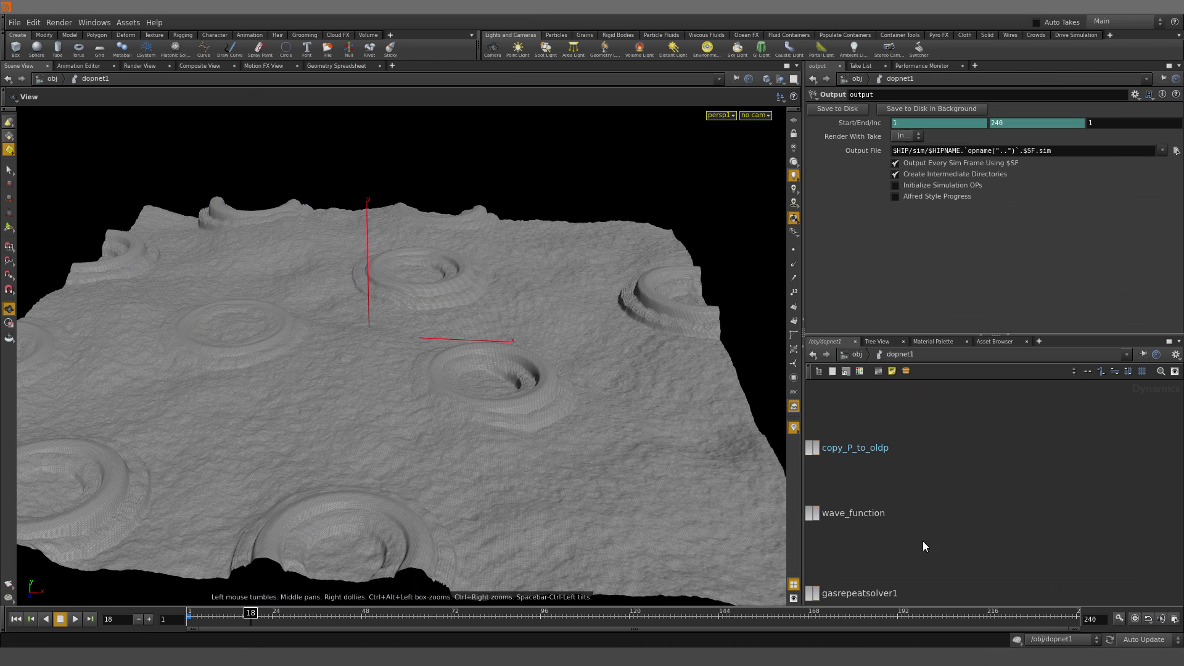
pyautogui.moveTo(833, 473); pyautogui.dragTo(986, 514)
pyautogui.doubleClick(985, 507)
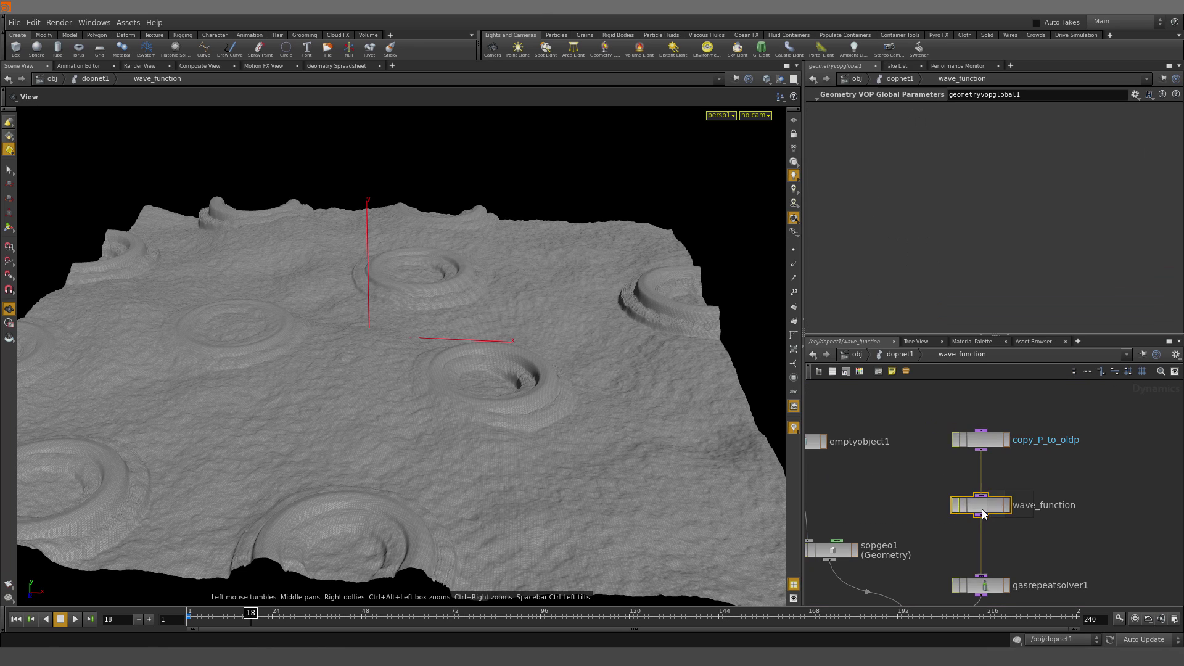
pyautogui.moveTo(898, 408); pyautogui.dragTo(910, 502)
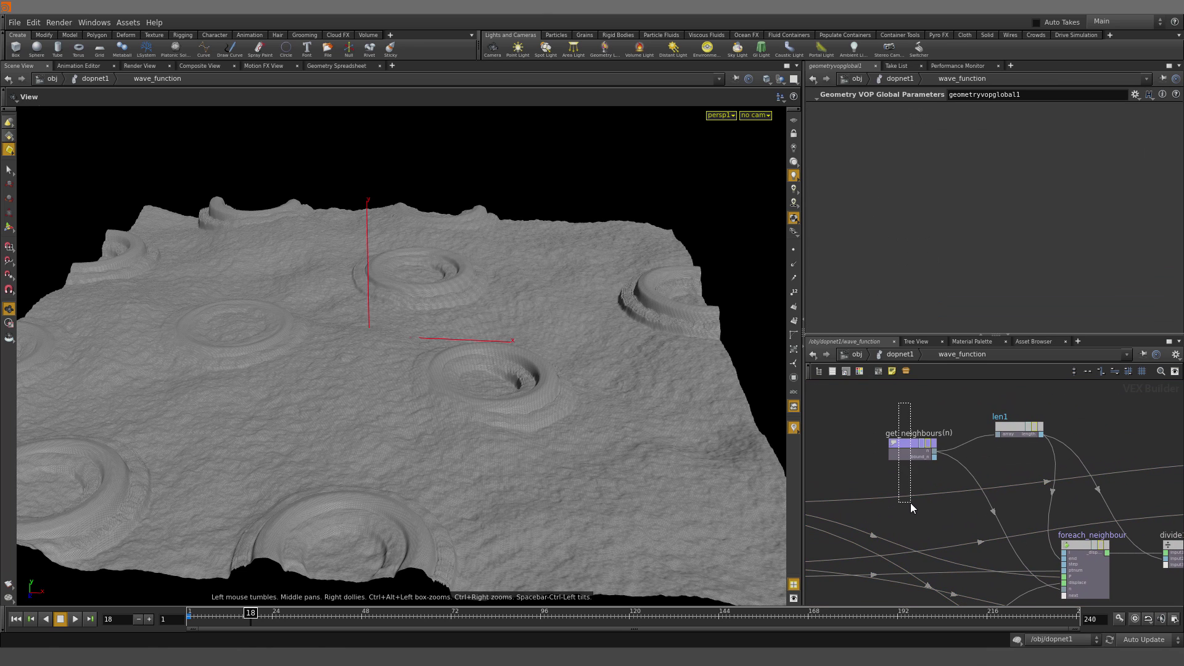
pyautogui.moveTo(974, 408); pyautogui.dragTo(1007, 464)
pyautogui.moveTo(871, 416); pyautogui.dragTo(911, 469)
pyautogui.moveTo(916, 508); pyautogui.dragTo(805, 453, button='middle')
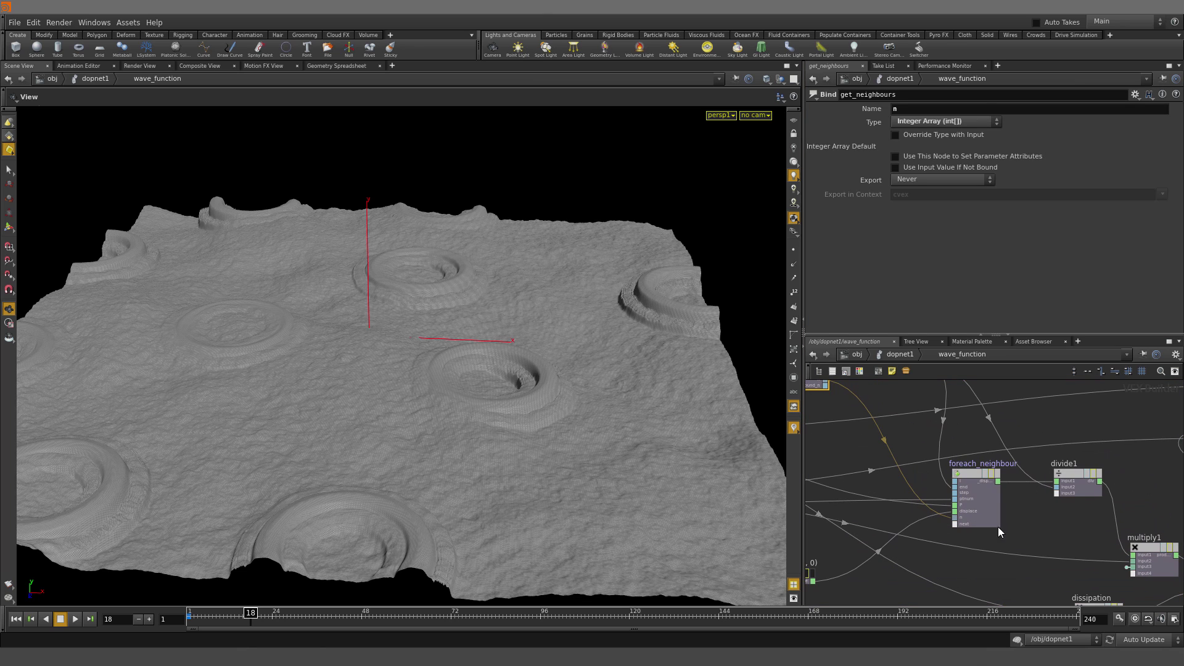
pyautogui.moveTo(998, 531); pyautogui.dragTo(806, 468, button='middle')
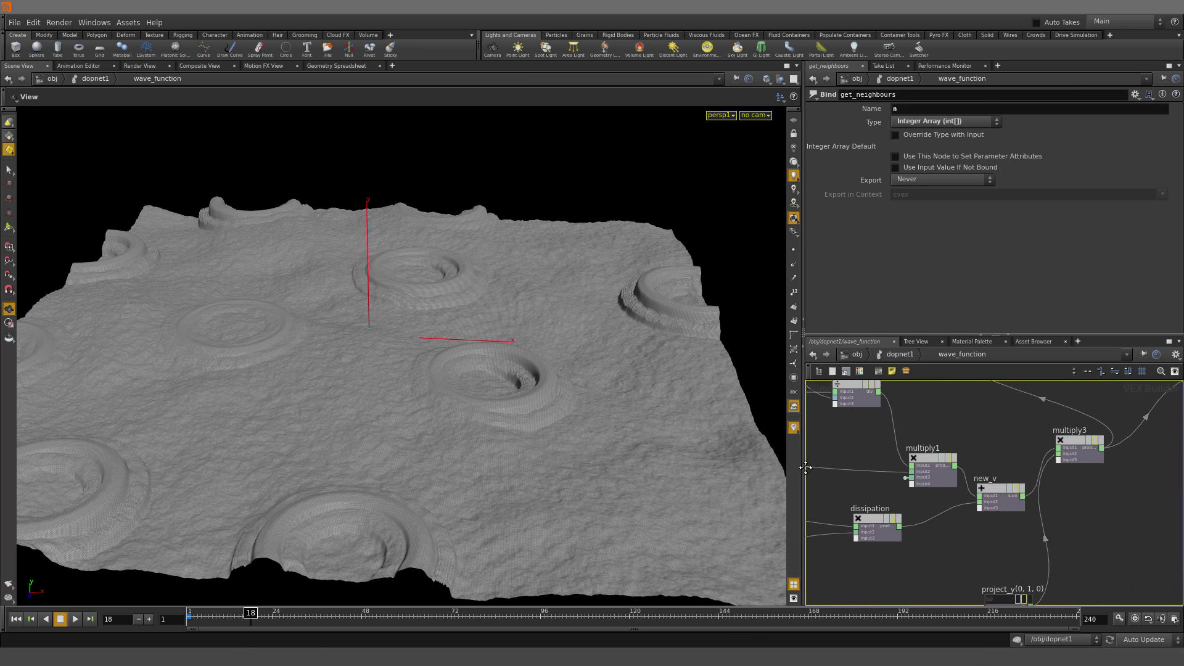
pyautogui.press('u')
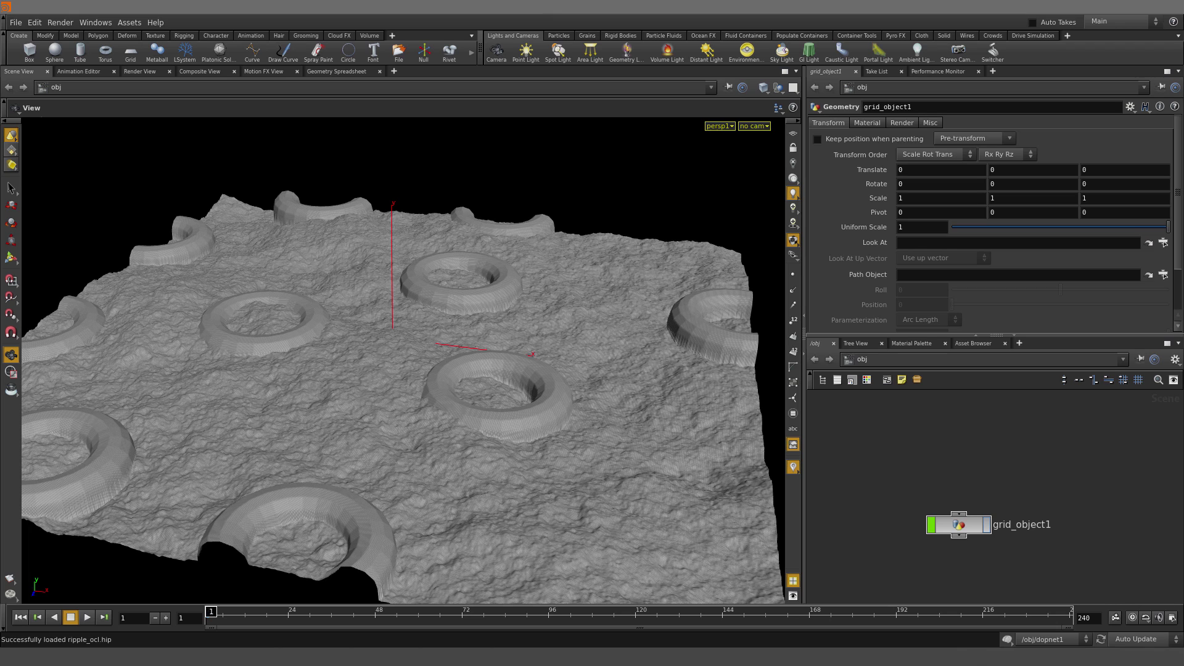
# Look through the network inside grid_object1 of ripple_ocl.hip, then return to the object level
pyautogui.doubleClick(958, 524)
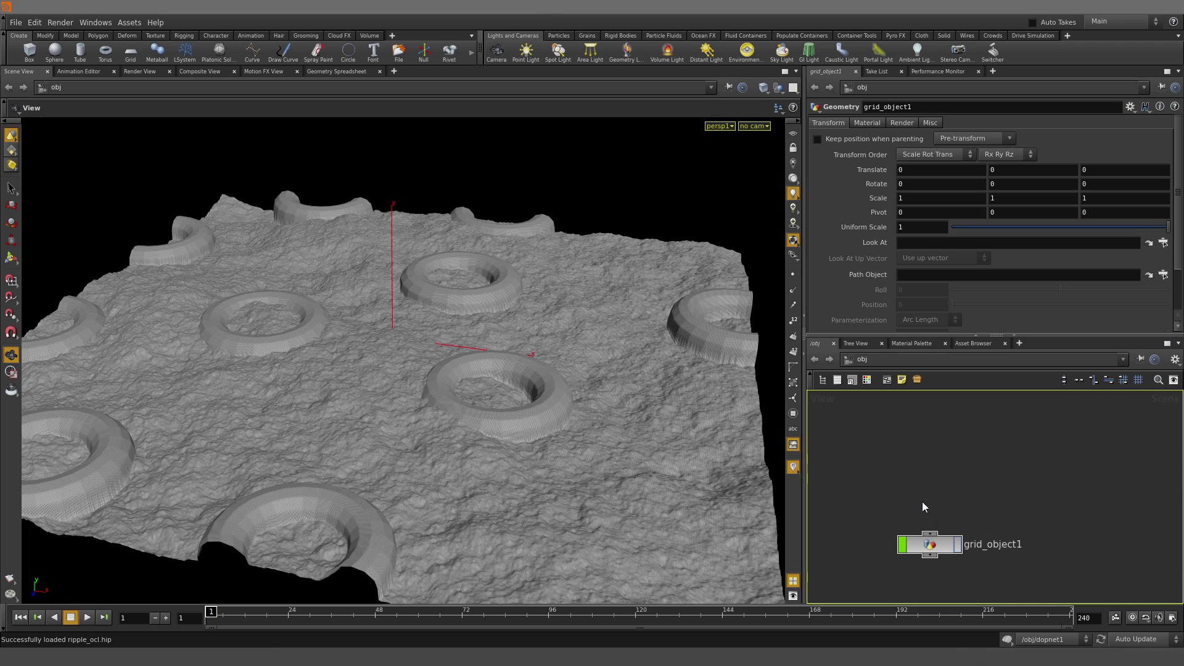
pyautogui.click(937, 548)
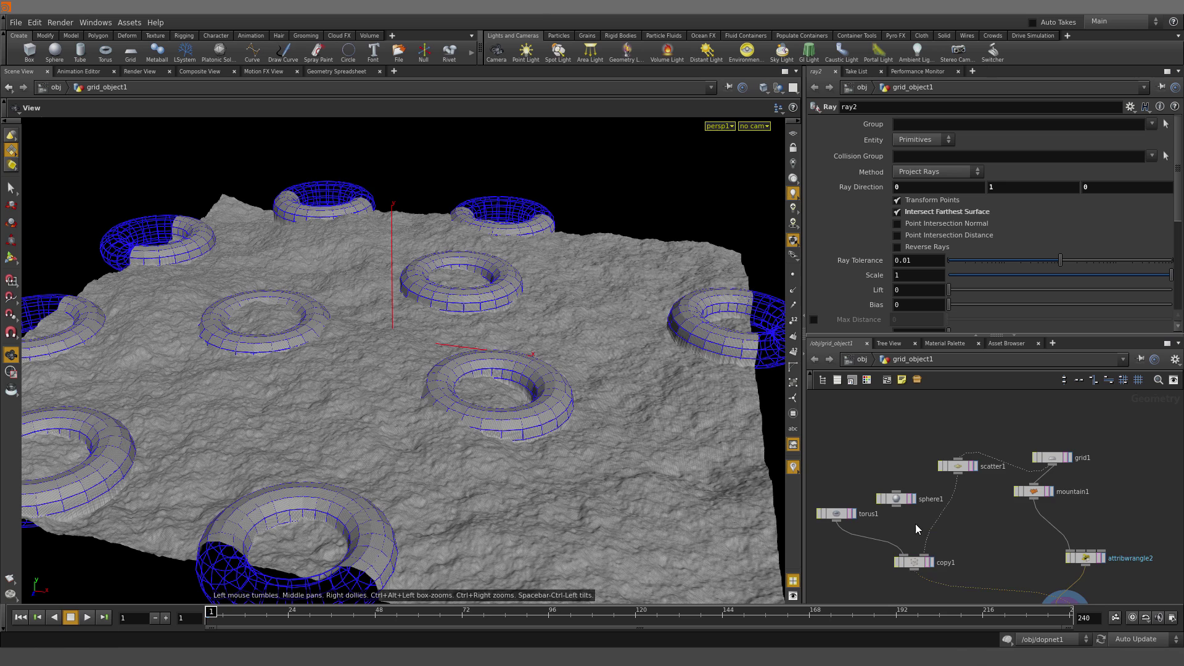
pyautogui.moveTo(983, 565)
pyautogui.mouseDown(button='middle')
pyautogui.moveTo(975, 478)
pyautogui.moveTo(961, 556)
pyautogui.mouseUp(button='middle')
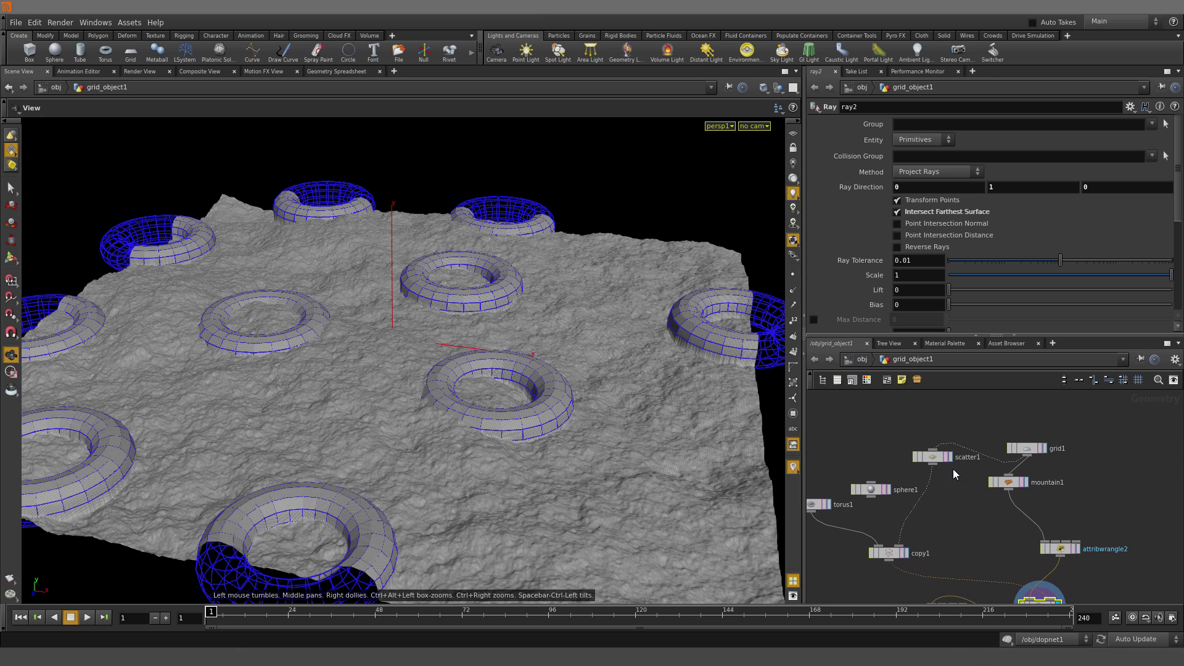
pyautogui.press('u')
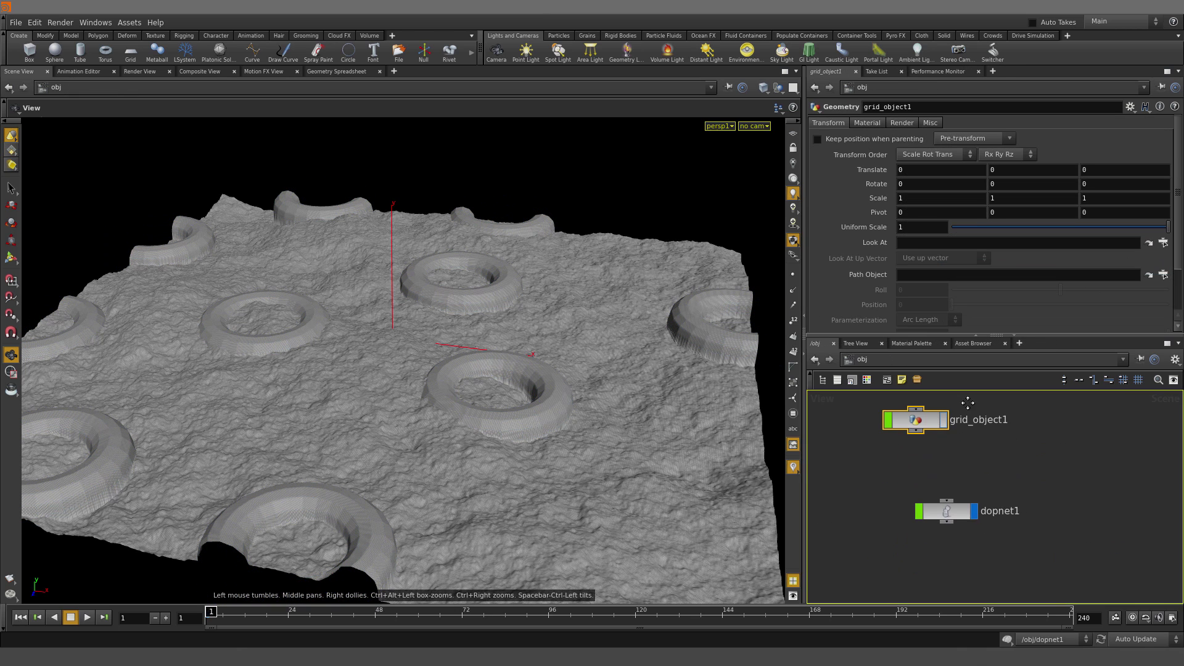
# Go inside dopnet1 and examine the copy_oldp OpenCL node's kernel code and its oldp and P bindings
pyautogui.doubleClick(959, 504)
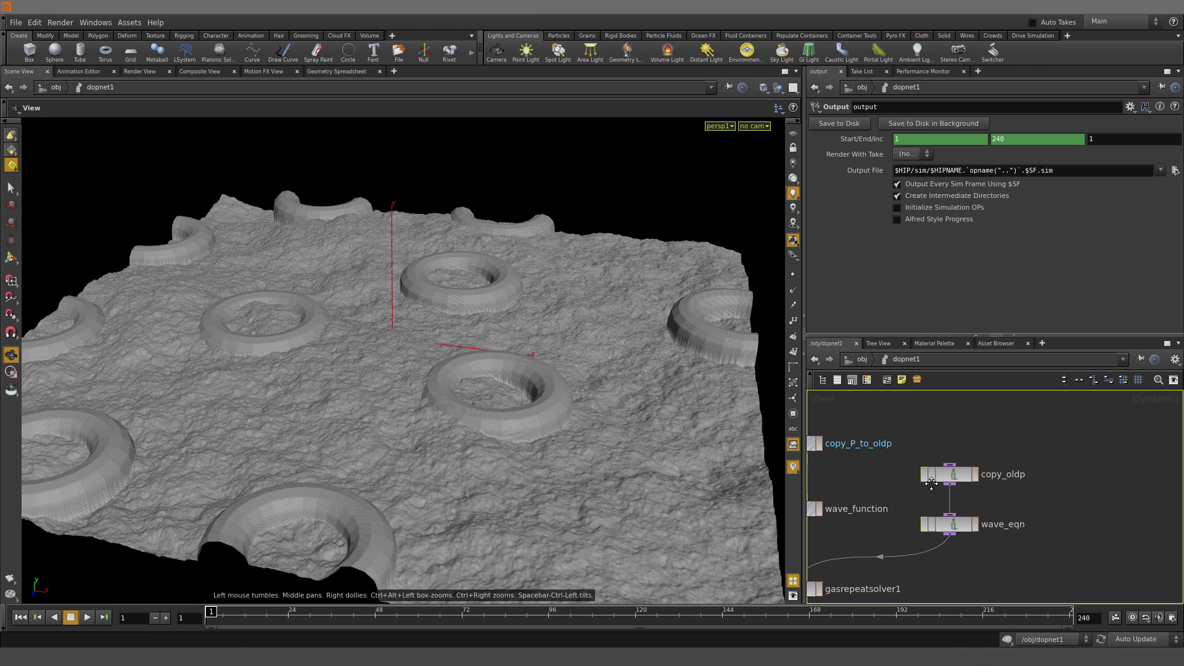
pyautogui.click(1050, 422)
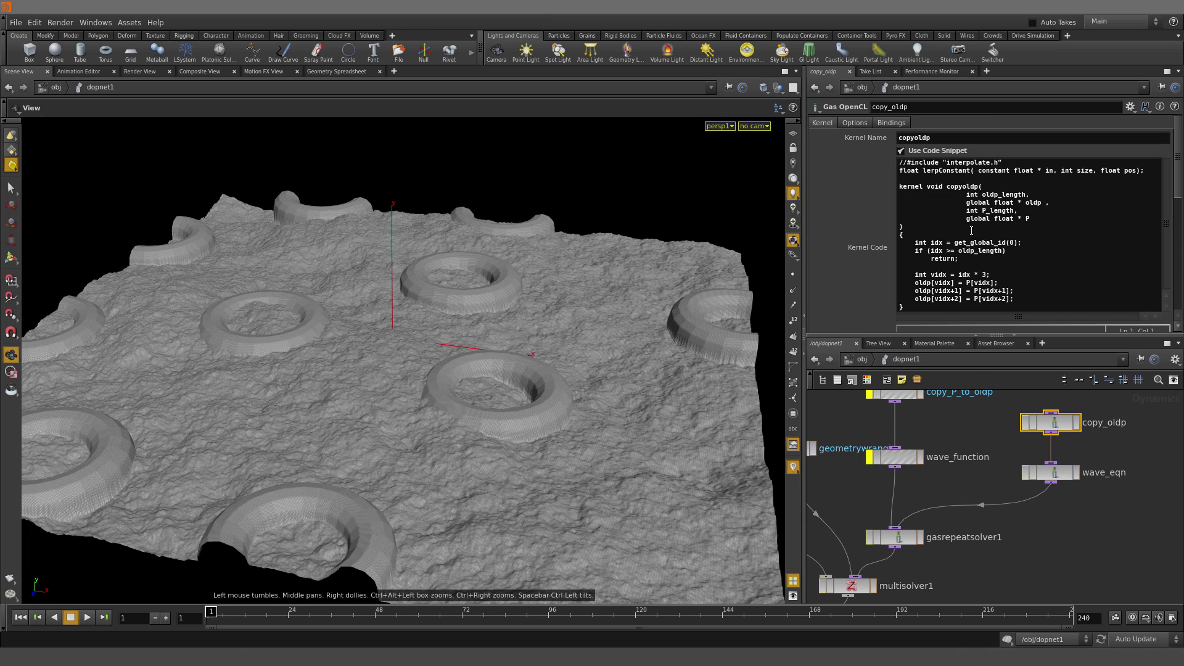
pyautogui.moveTo(933, 181); pyautogui.dragTo(1059, 230)
pyautogui.click(1059, 231)
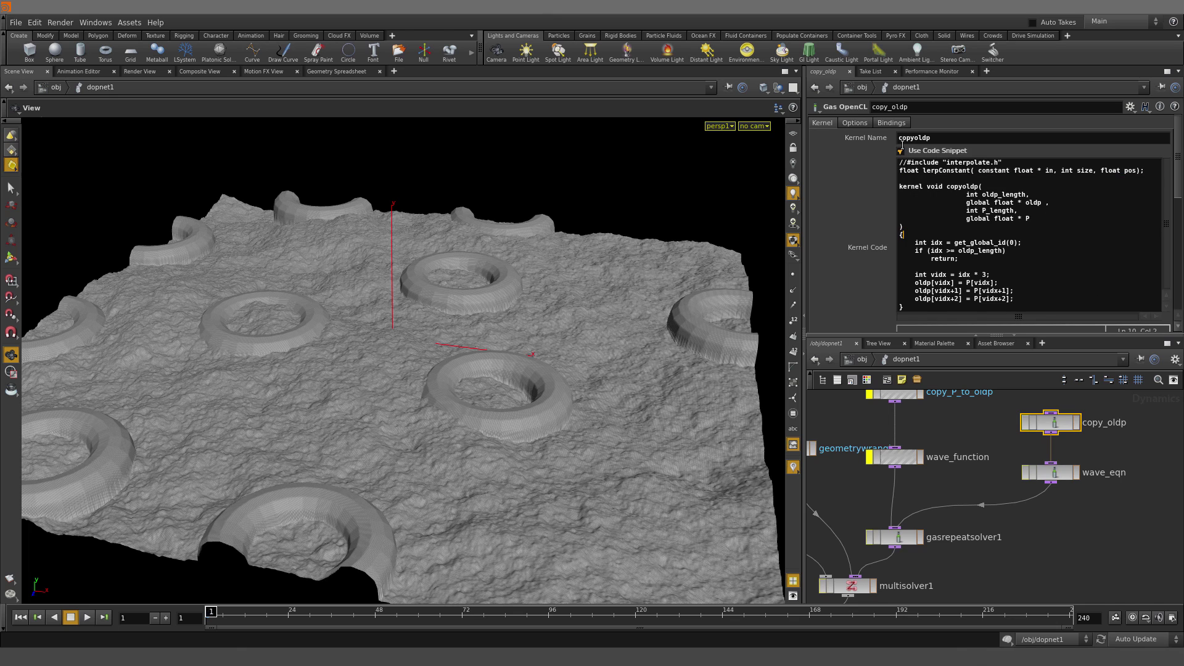
pyautogui.click(891, 123)
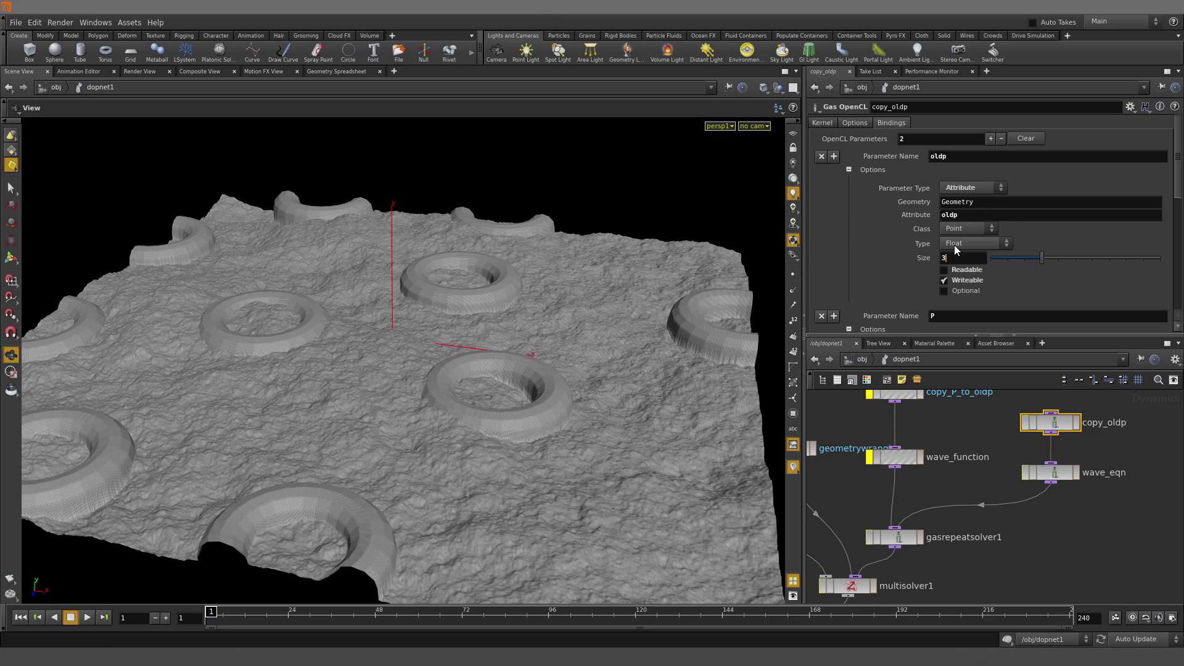
pyautogui.scroll(-4, 925, 280)
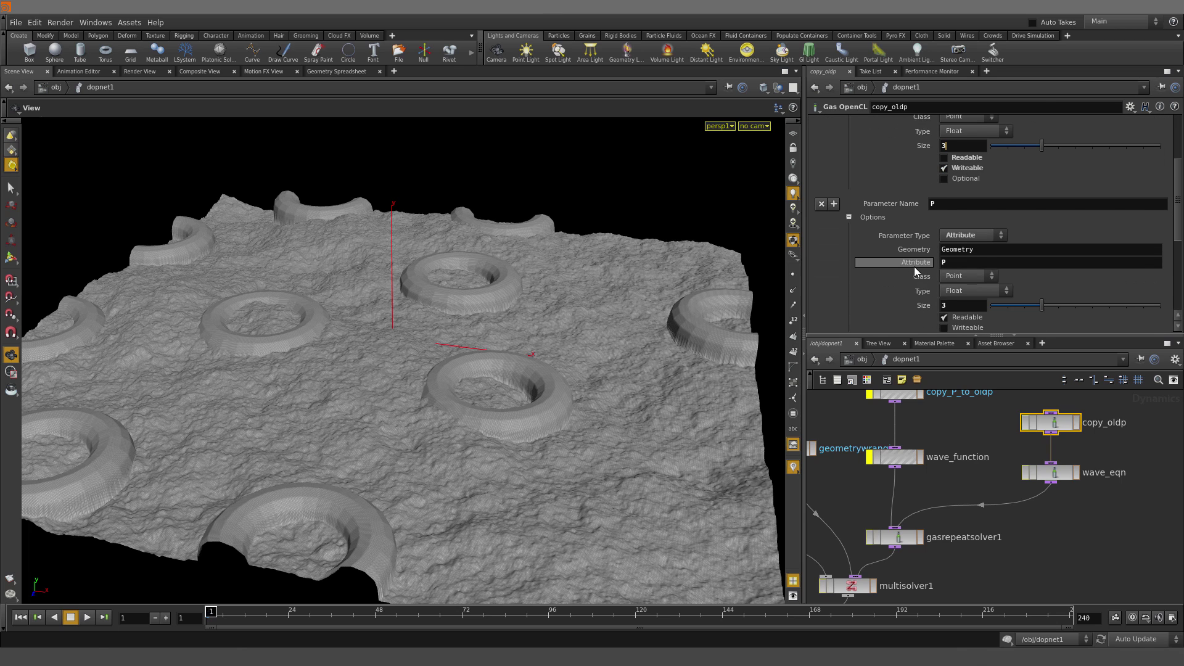
pyautogui.scroll(-2, 973, 266)
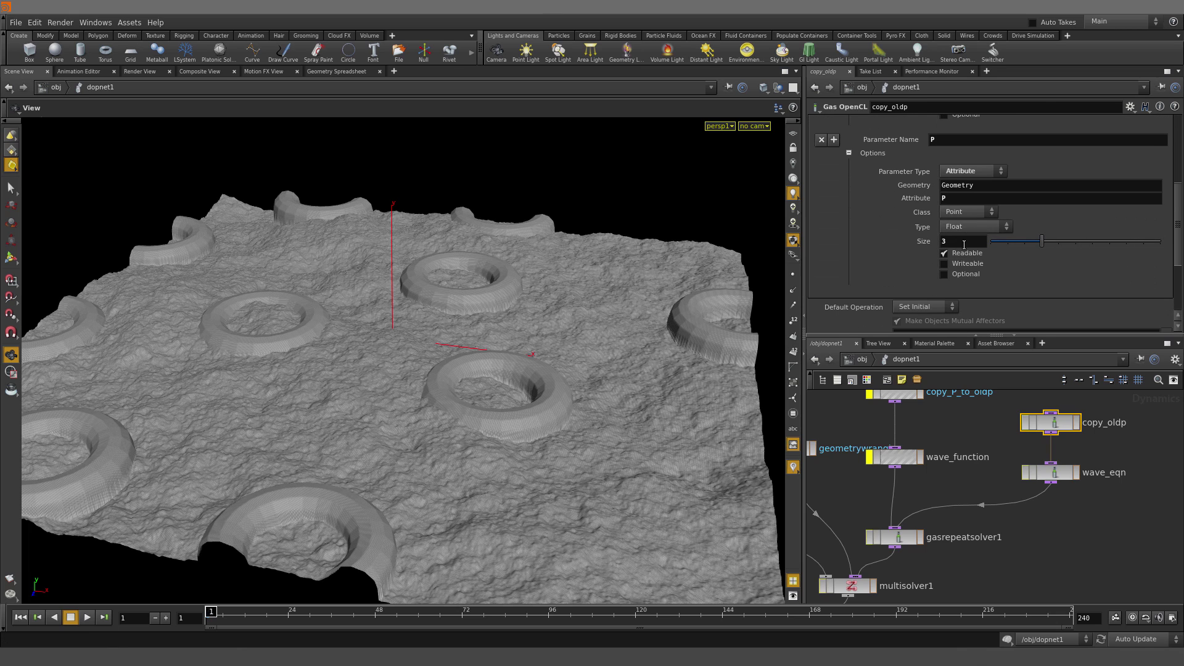
pyautogui.scroll(5, 933, 263)
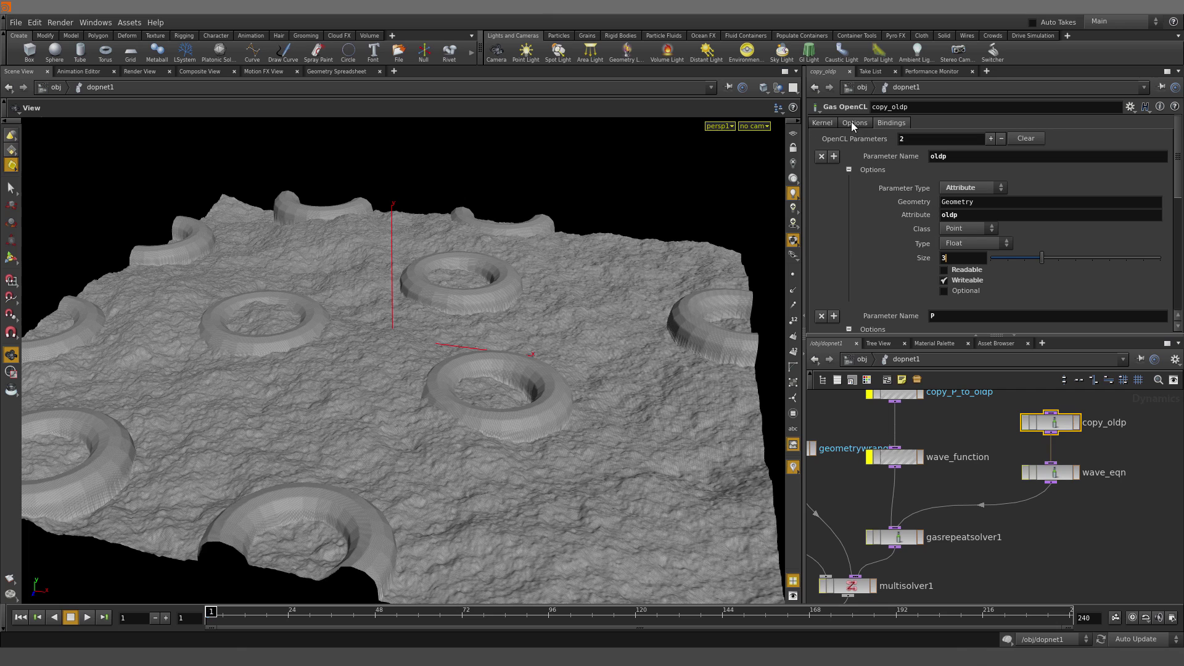
pyautogui.click(824, 123)
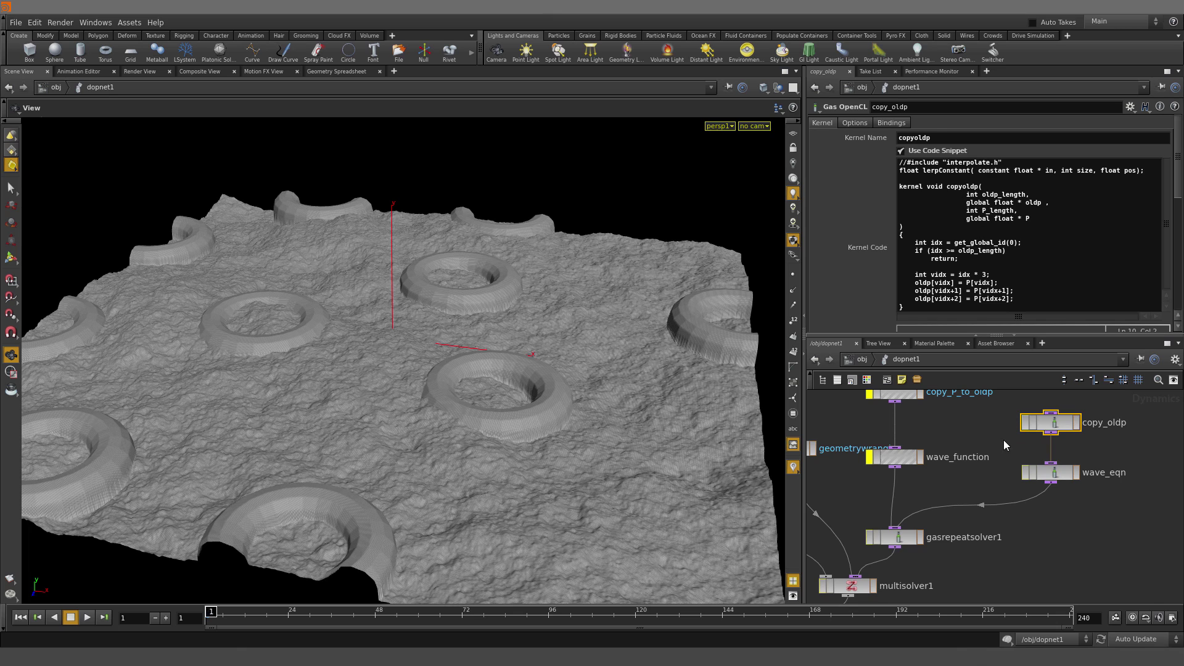
# Read through the kernel code of the wave_eqn OpenCL node in an enlarged parameter view
pyautogui.click(1039, 471)
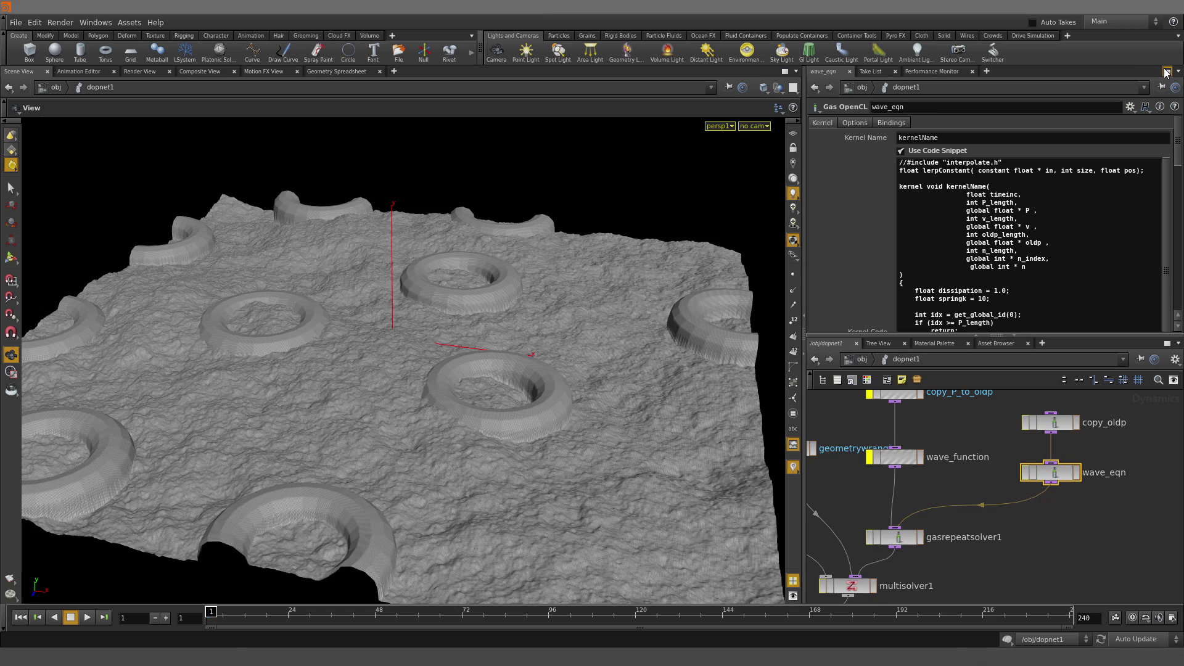
pyautogui.click(1165, 71)
pyautogui.scroll(-3, 244, 291)
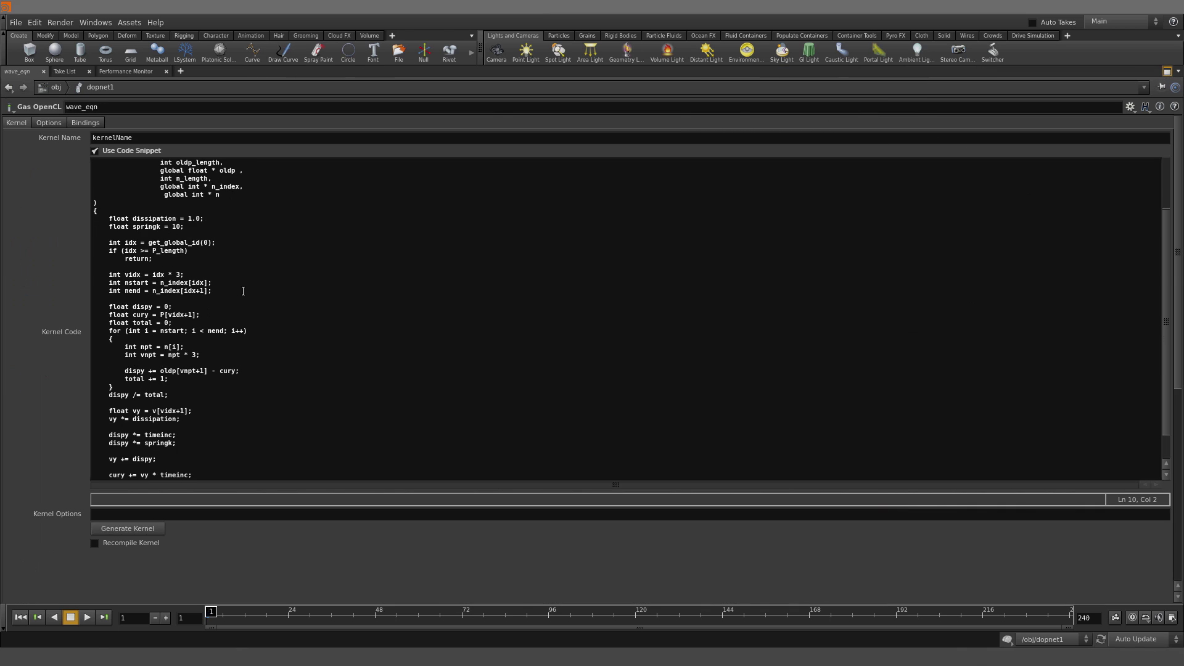
pyautogui.scroll(-1, 243, 291)
pyautogui.scroll(4, 242, 291)
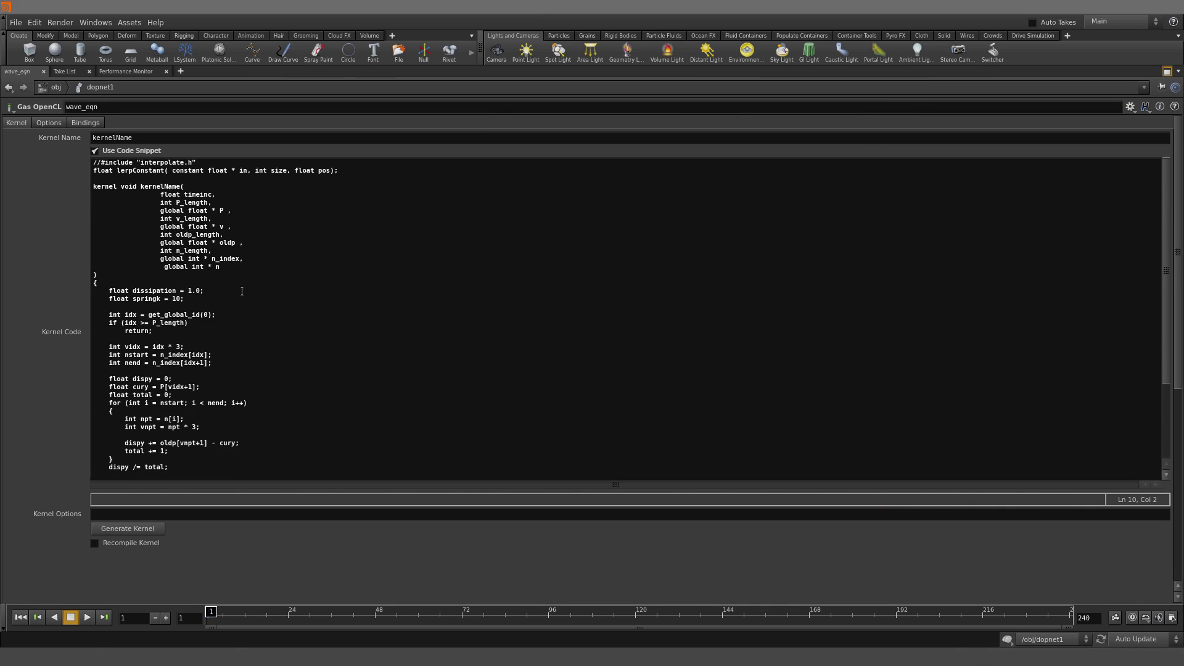
pyautogui.scroll(-4, 242, 291)
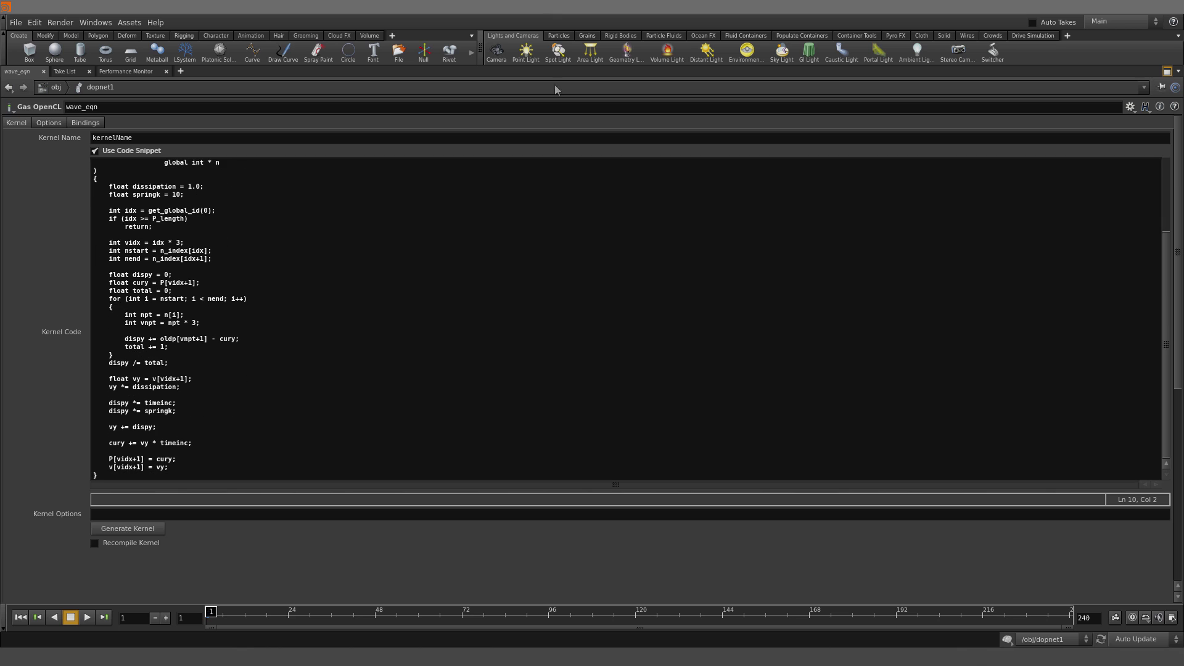
pyautogui.click(1167, 72)
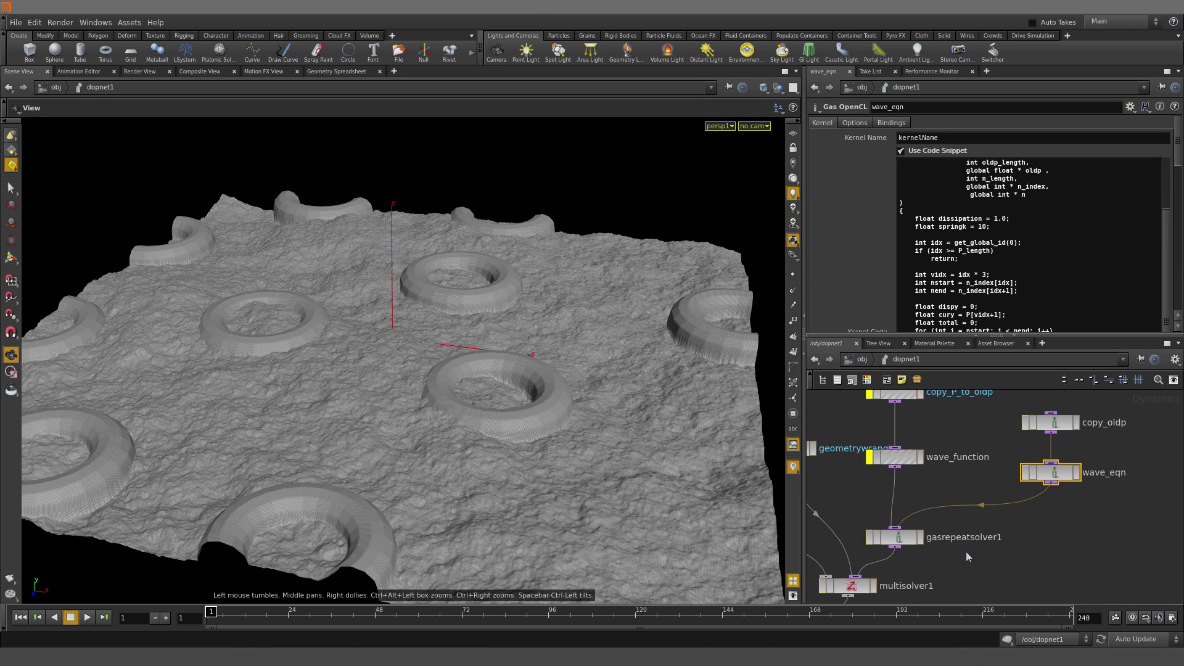
# Play the OpenCL ripple simulation up to about frame 154, stop it and return to frame 1
pyautogui.click(87, 617)
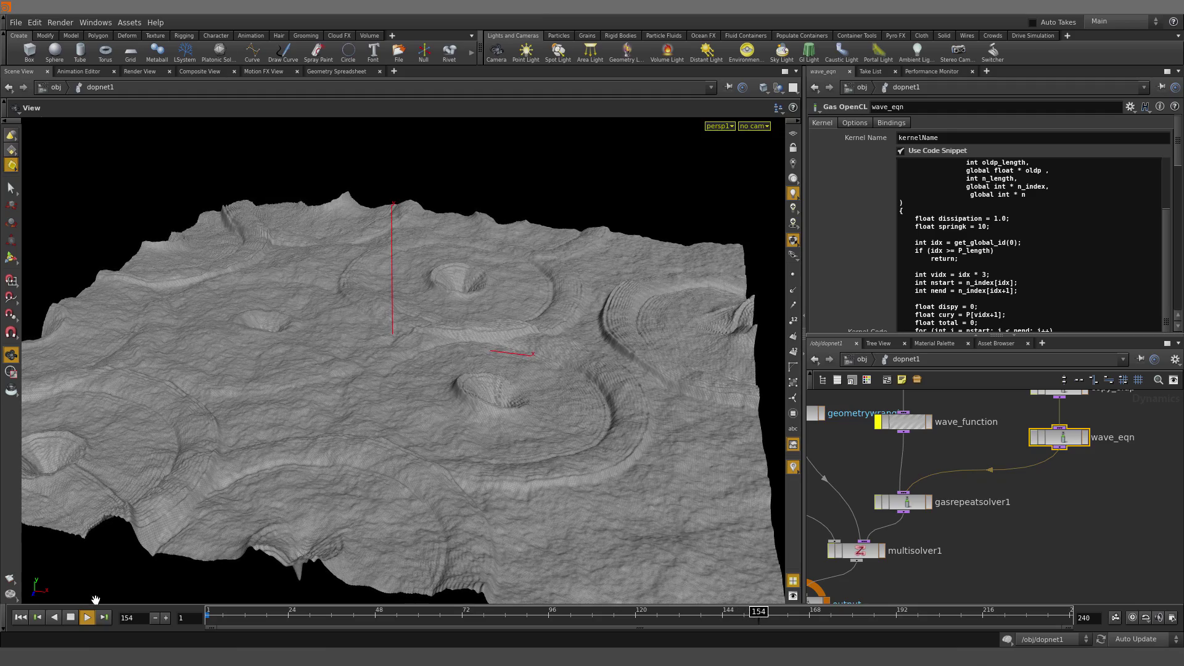
pyautogui.click(70, 617)
pyautogui.click(19, 617)
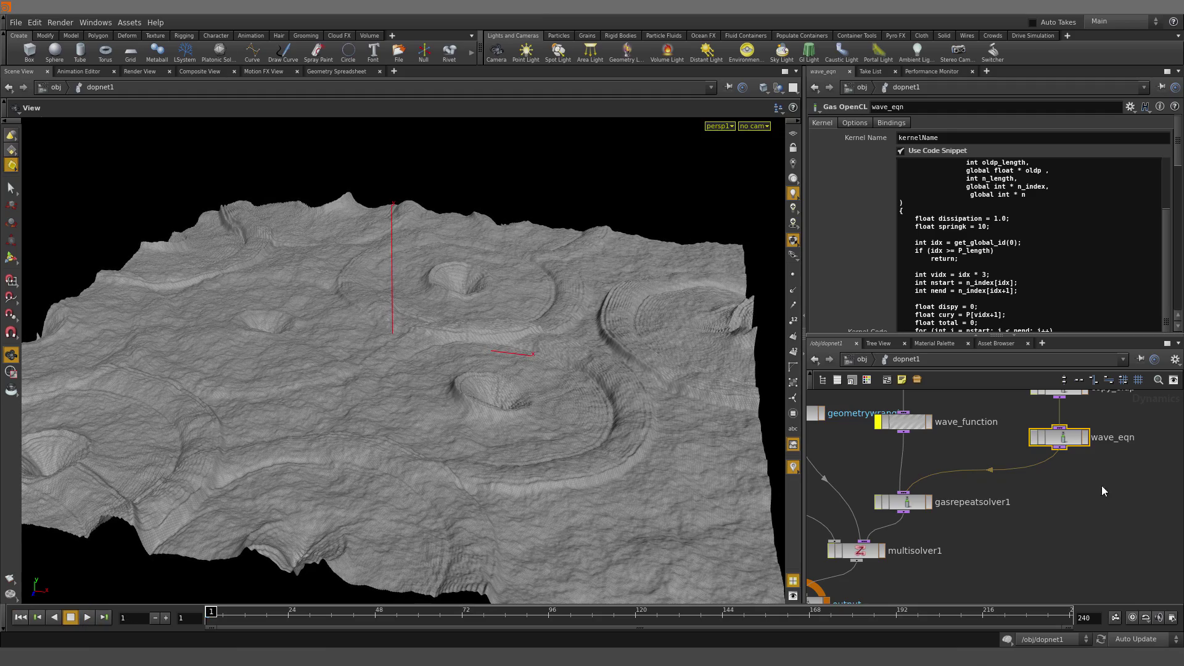
# Set gasrepeatsolver1's minimum passes to 100, play the simulation and return to frame 1
pyautogui.click(904, 501)
pyautogui.click(984, 125)
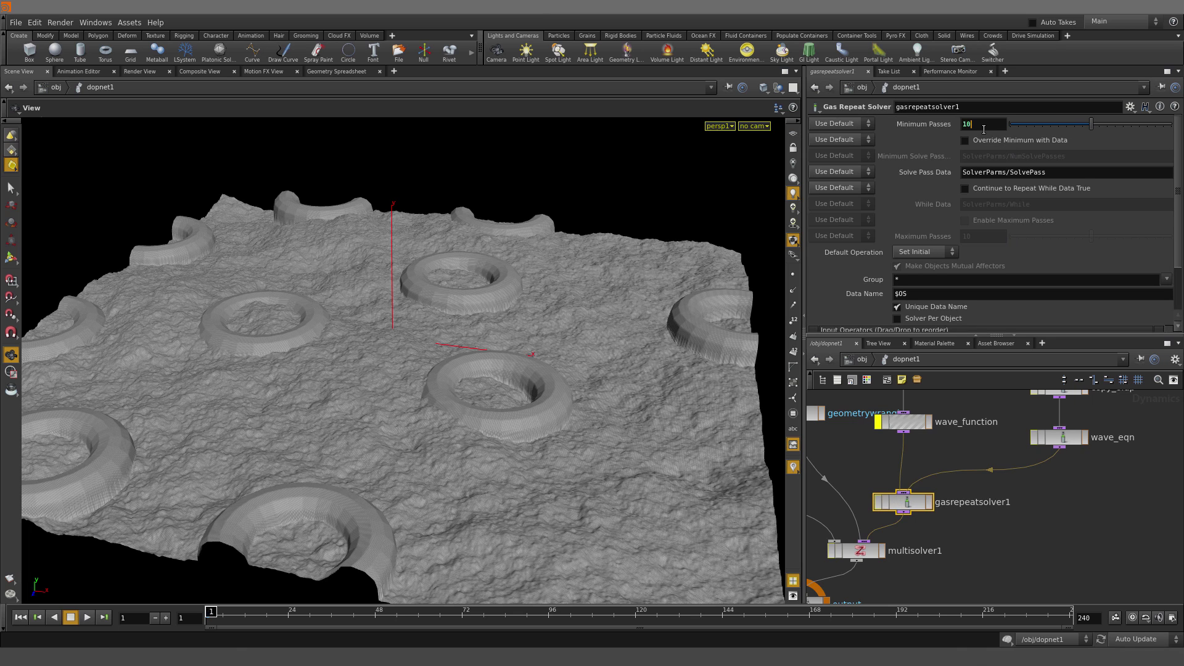
pyautogui.write('0')
pyautogui.press('Return')
pyautogui.click(87, 618)
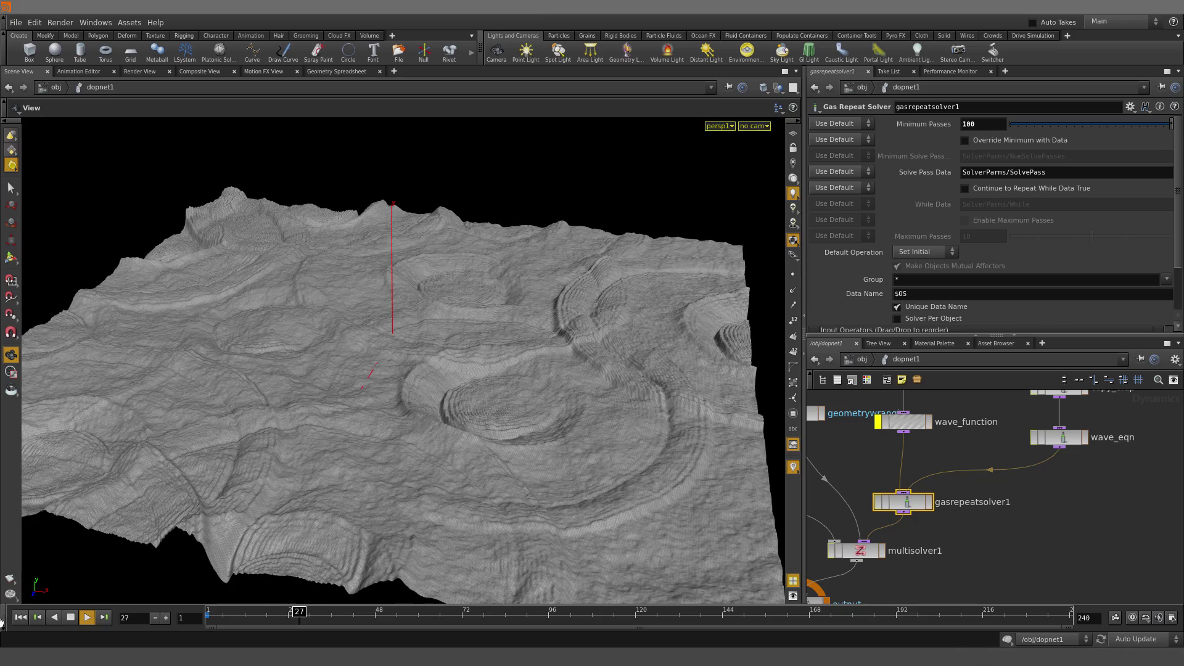
pyautogui.click(20, 618)
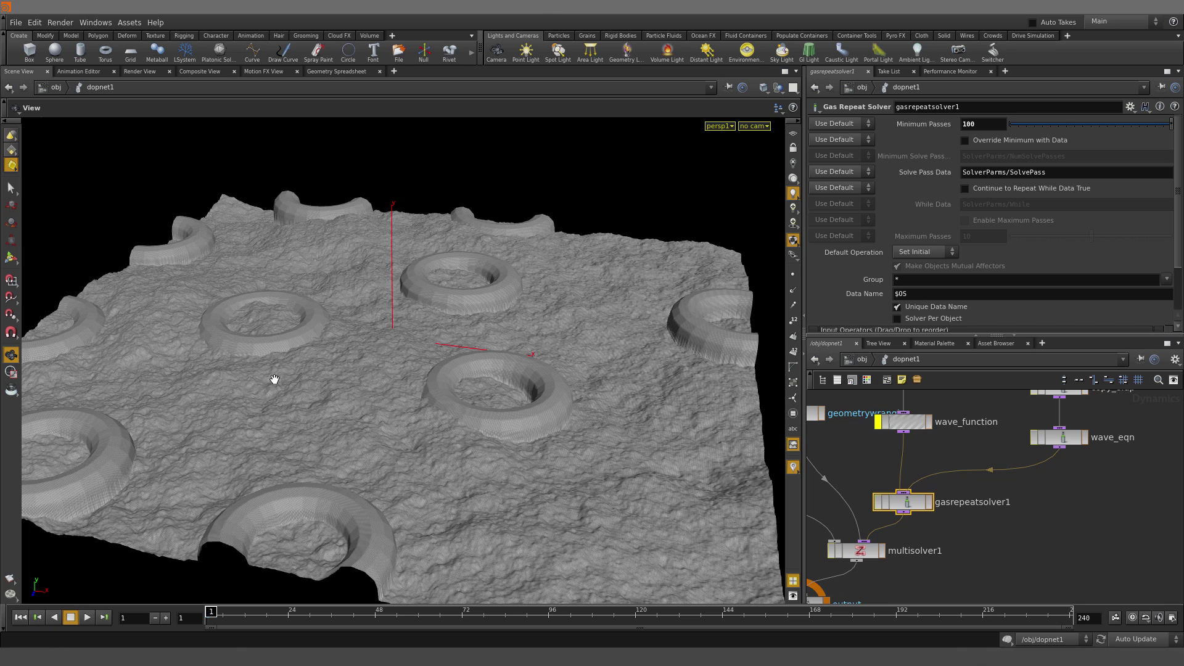
# Open the scene file twocows_bullet.hip
pyautogui.click(16, 23)
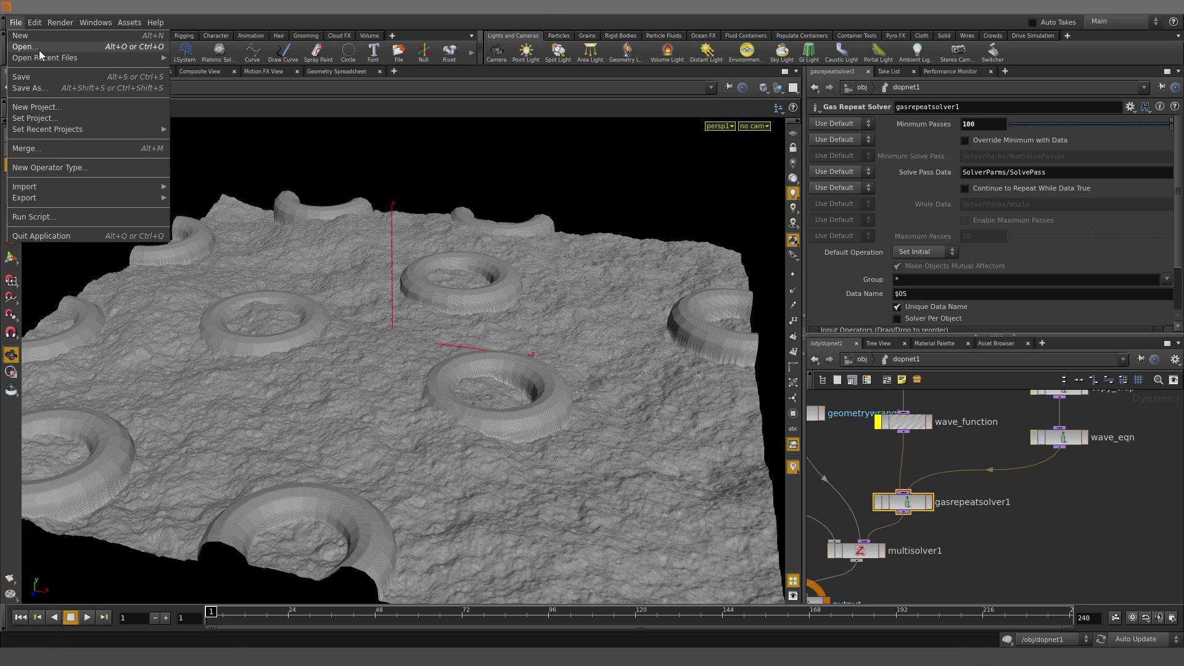
pyautogui.click(38, 48)
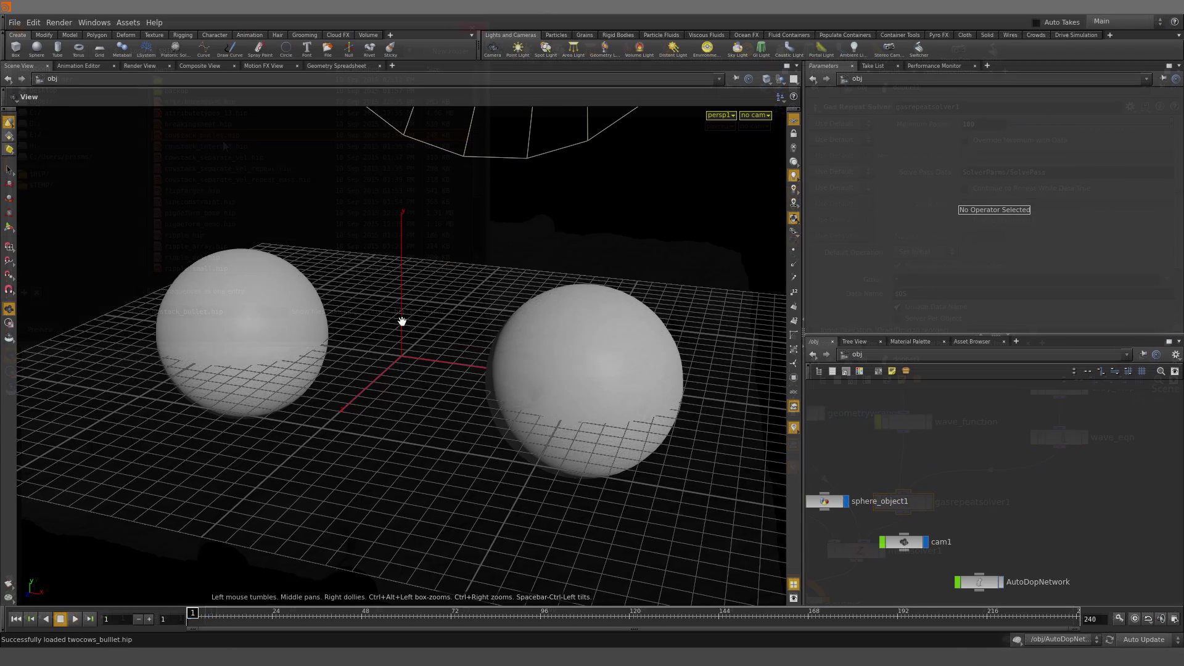
pyautogui.moveTo(401, 320); pyautogui.dragTo(409, 253)
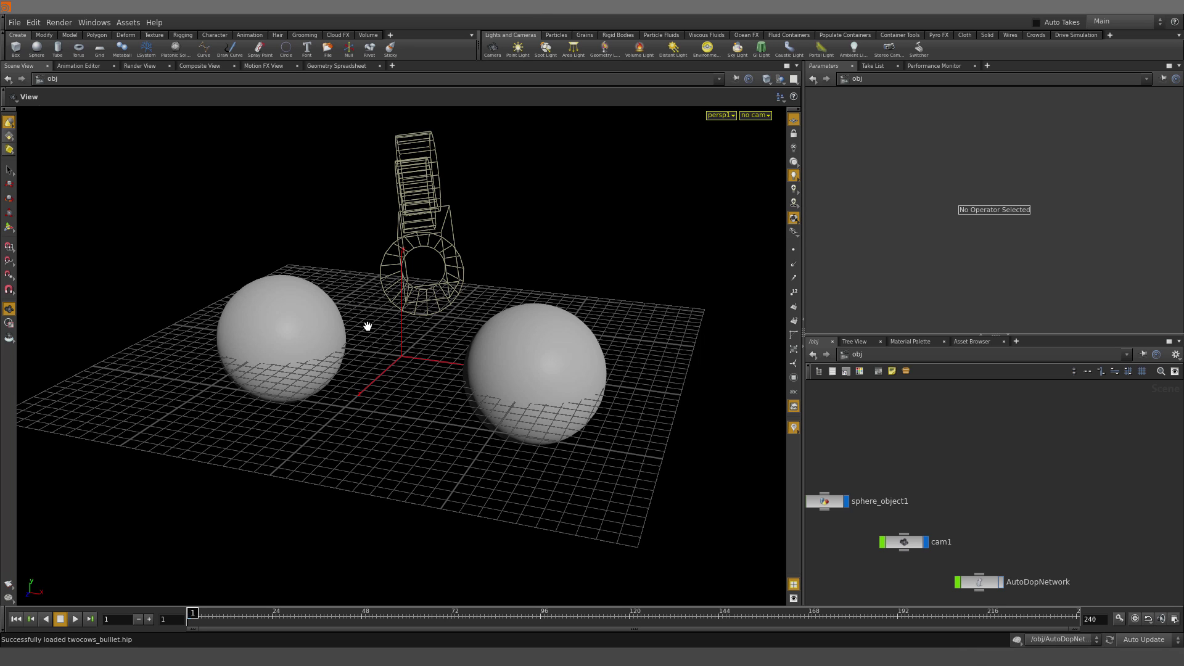
# Inspect the rigidbodysolver1 settings inside AutoDopNetwork, play the Bullet simulation of the two spheres and return to frame 1
pyautogui.moveTo(412, 407); pyautogui.dragTo(423, 399)
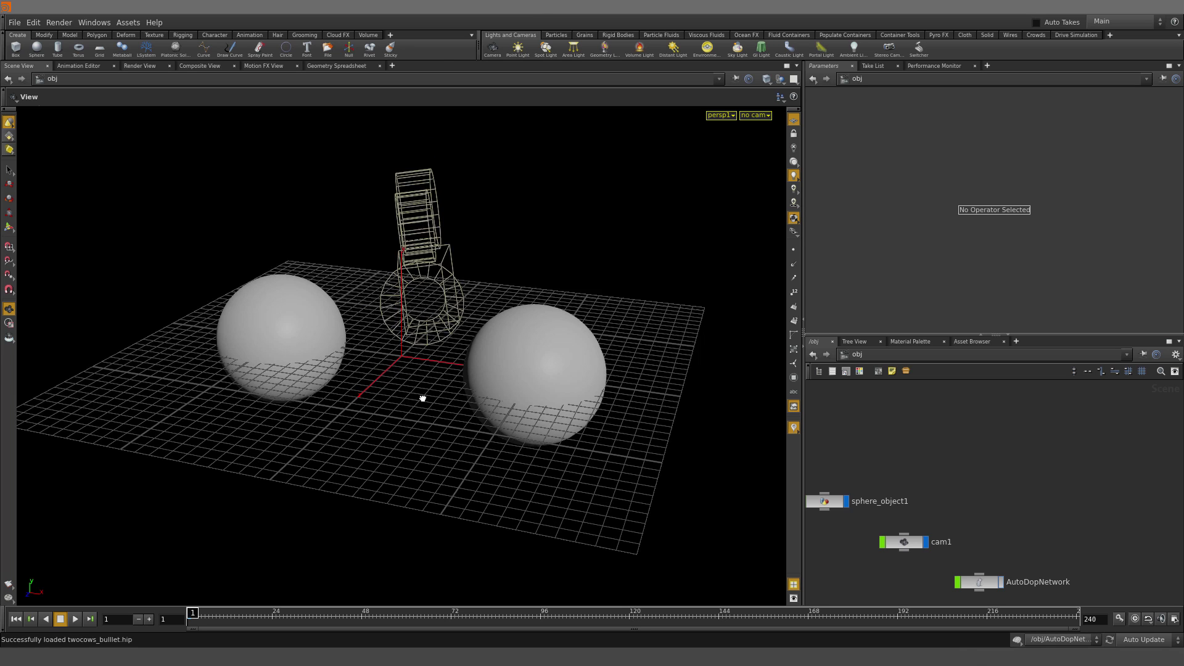
pyautogui.doubleClick(1049, 474)
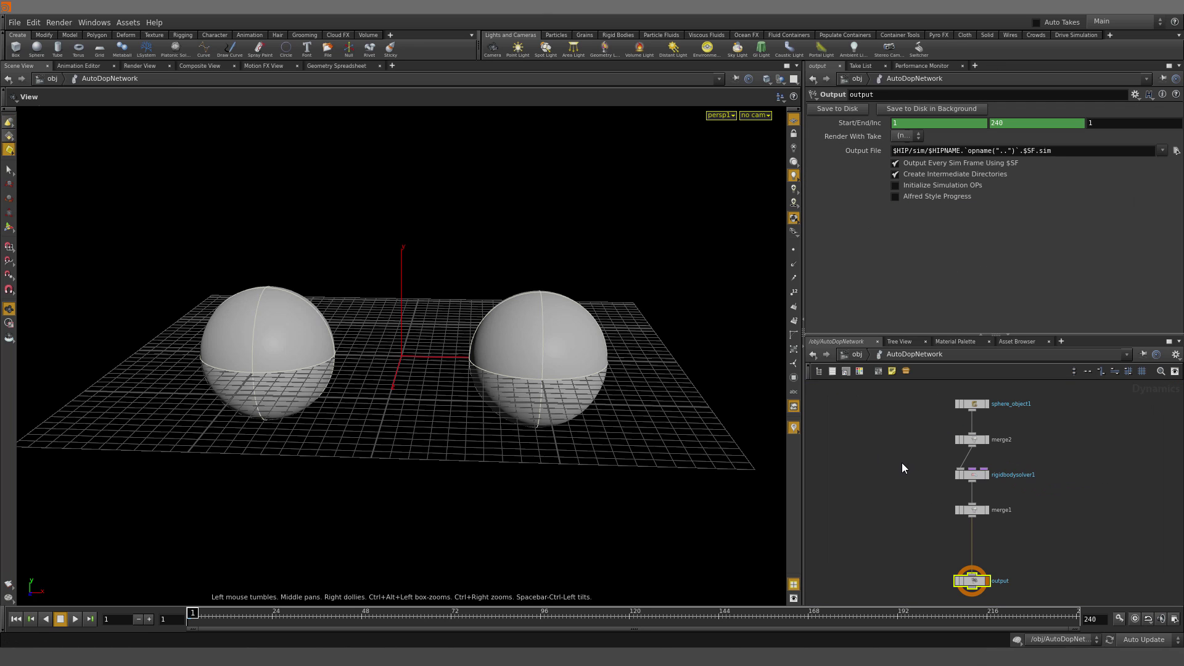
pyautogui.click(957, 496)
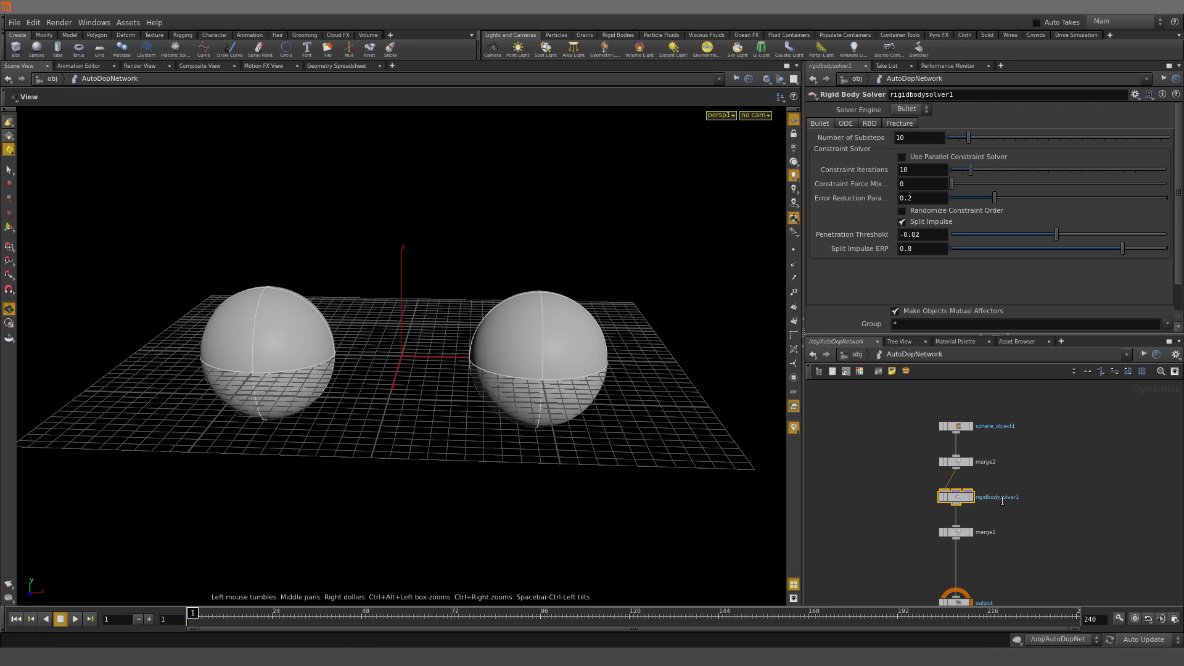
pyautogui.click(76, 620)
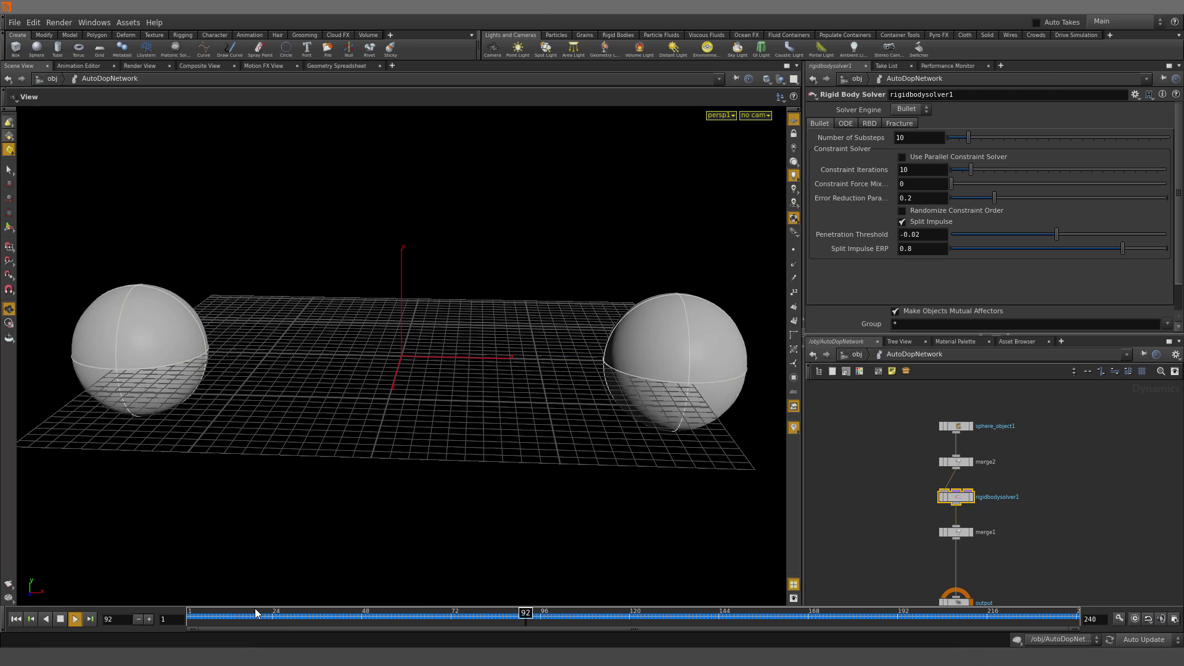
pyautogui.hotkey('ctrl', 'Up')
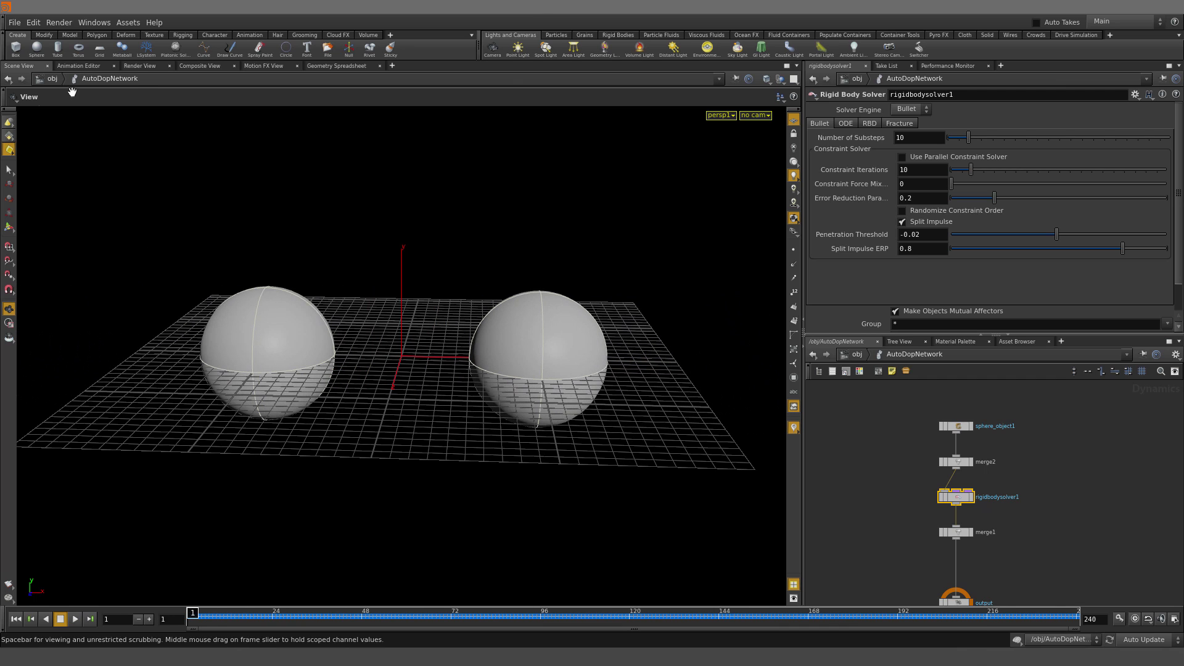
# Open the scene file twocows_interact.hip
pyautogui.click(14, 22)
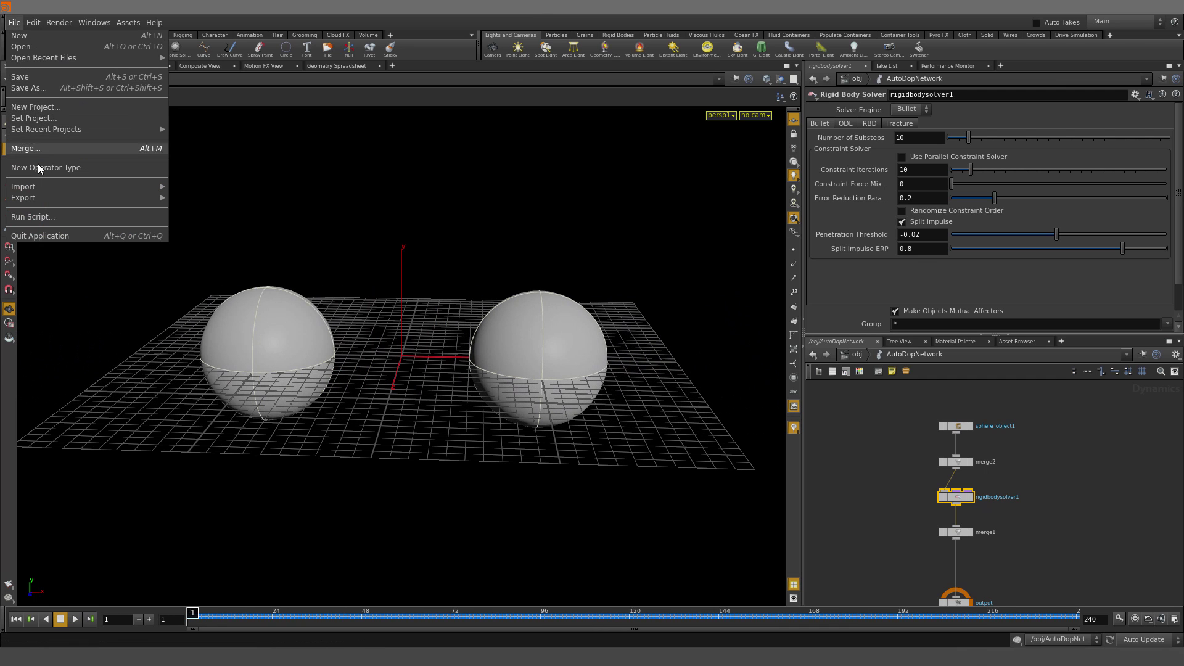
pyautogui.click(50, 50)
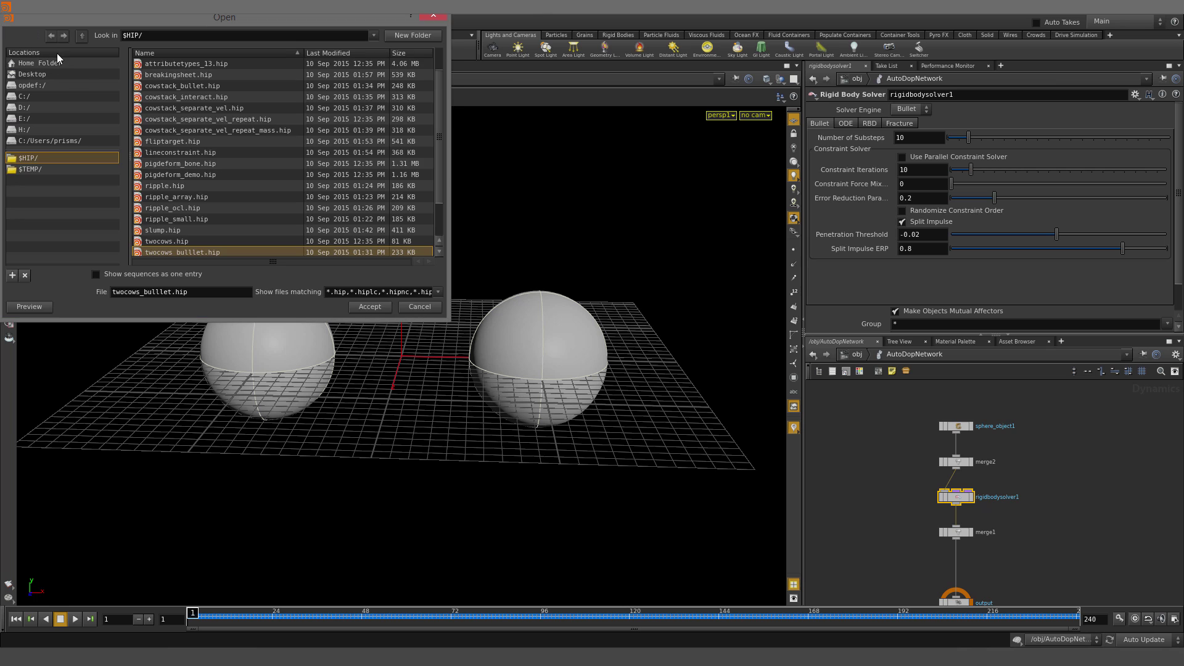
pyautogui.scroll(-1, 228, 212)
pyautogui.click(226, 229)
pyautogui.click(379, 305)
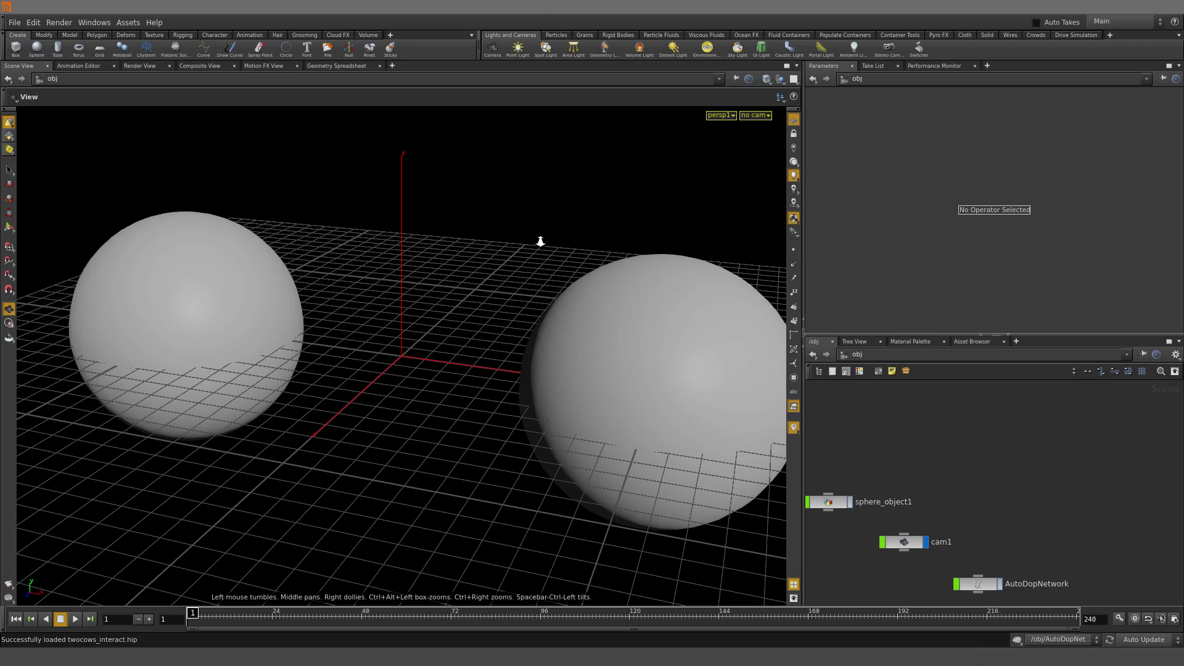
# Run the two-sphere simulation to frame 14 and look at the scene's force visualizer entry
pyautogui.moveTo(540, 241); pyautogui.dragTo(526, 314, button='right')
pyautogui.moveTo(526, 314); pyautogui.dragTo(532, 328)
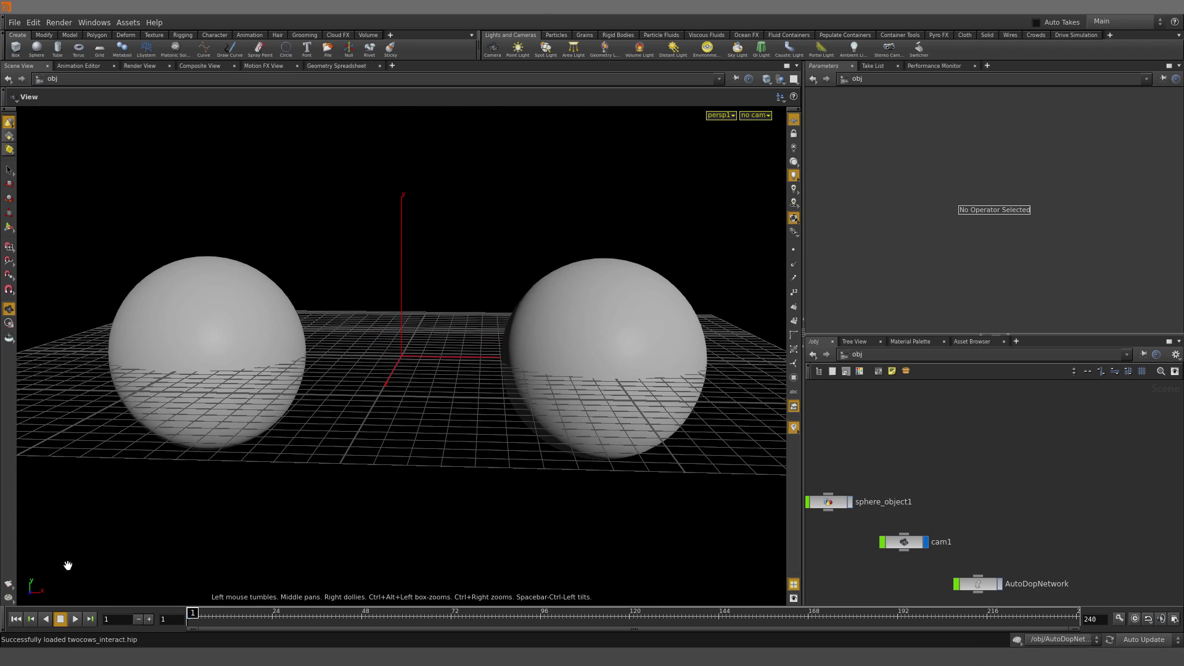
pyautogui.press('Up')
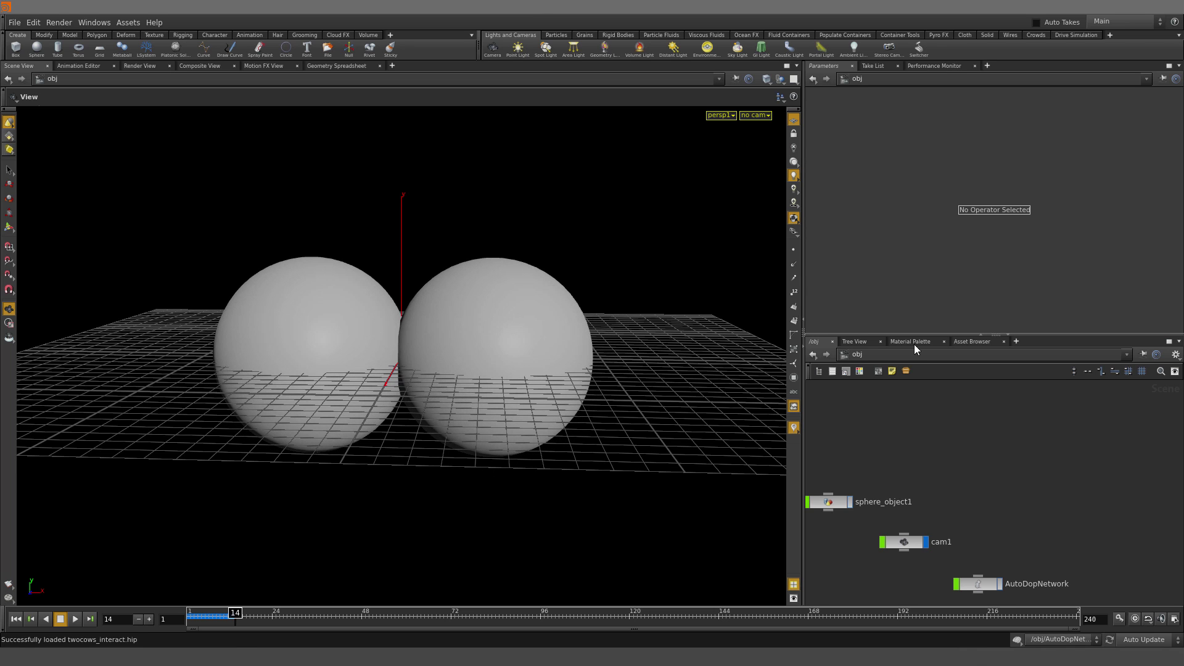
pyautogui.click(793, 428)
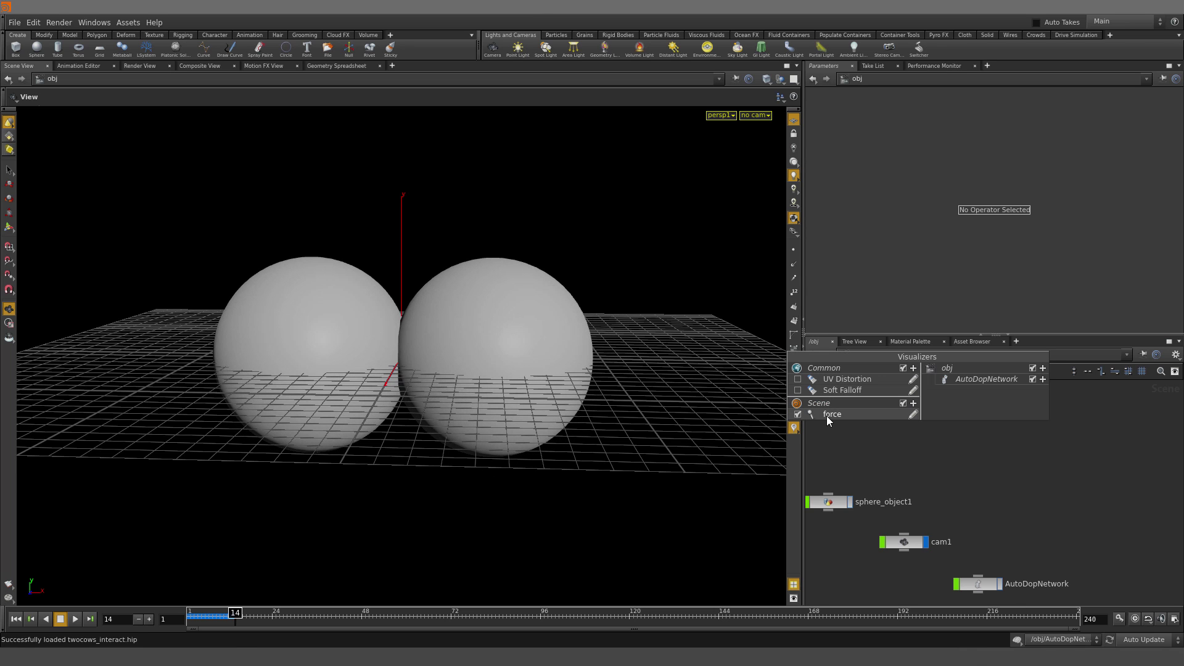
# Show the spheres in wireframe, play the interaction simulation and return to frame 1
pyautogui.moveTo(541, 275)
pyautogui.mouseDown()
pyautogui.moveTo(515, 346)
pyautogui.moveTo(527, 336)
pyautogui.mouseUp()
pyautogui.press('w')
pyautogui.scroll(-3, 528, 336)
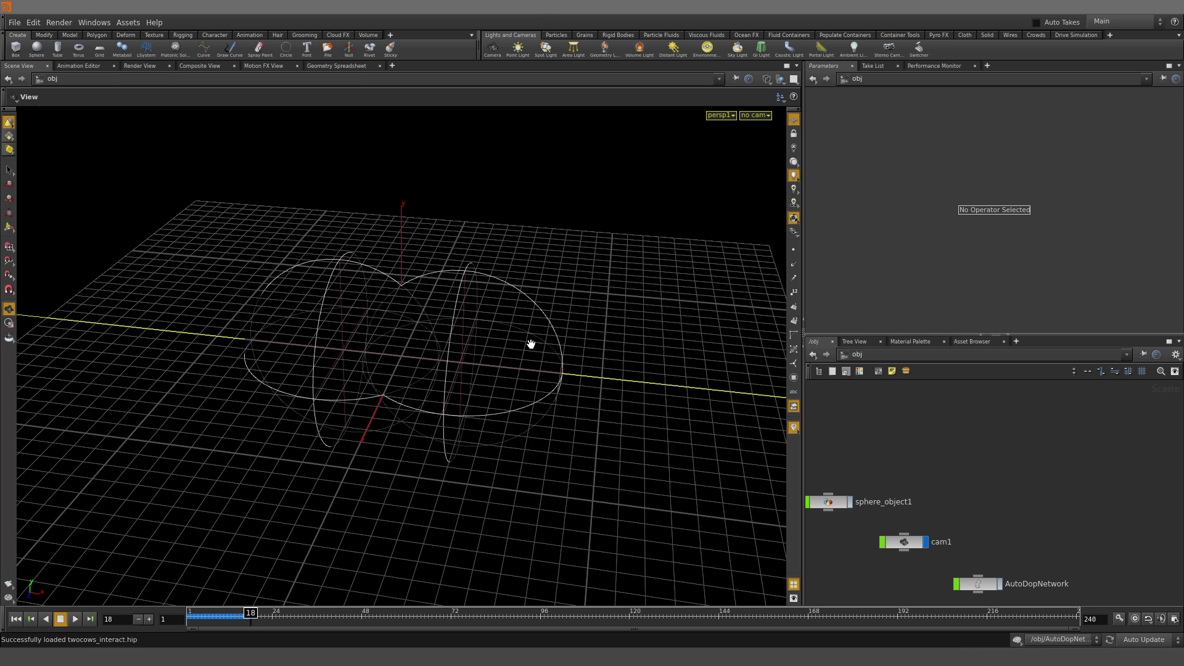
pyautogui.moveTo(531, 342); pyautogui.dragTo(365, 419, button='right')
pyautogui.scroll(-2, 365, 418)
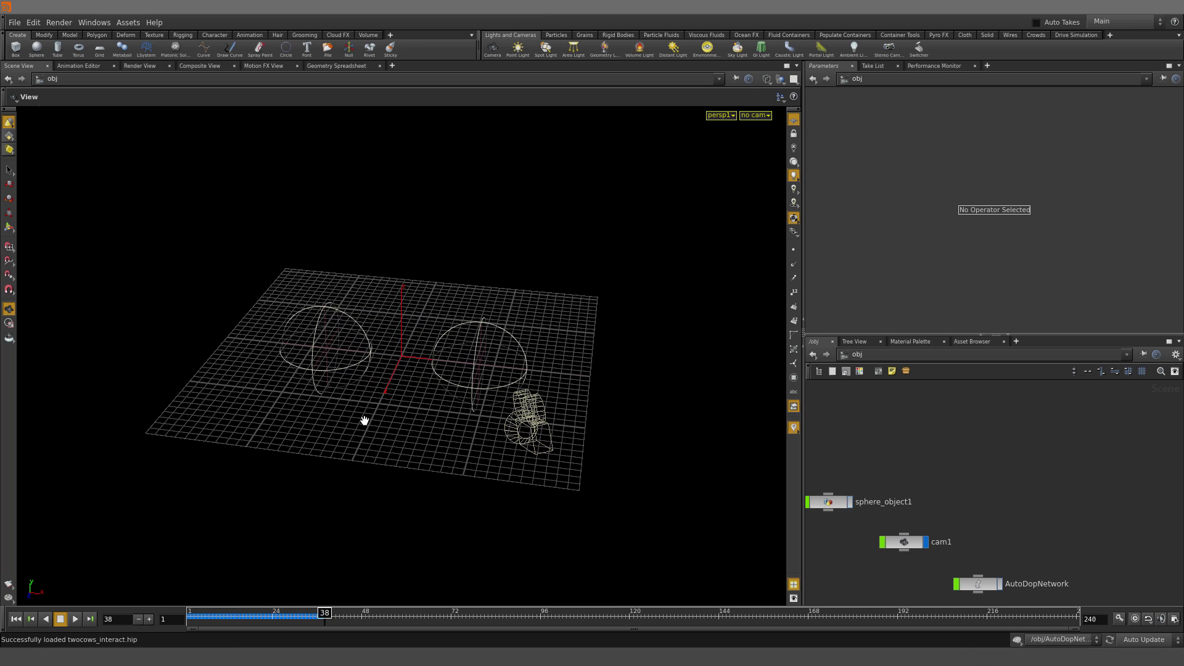
pyautogui.click(74, 619)
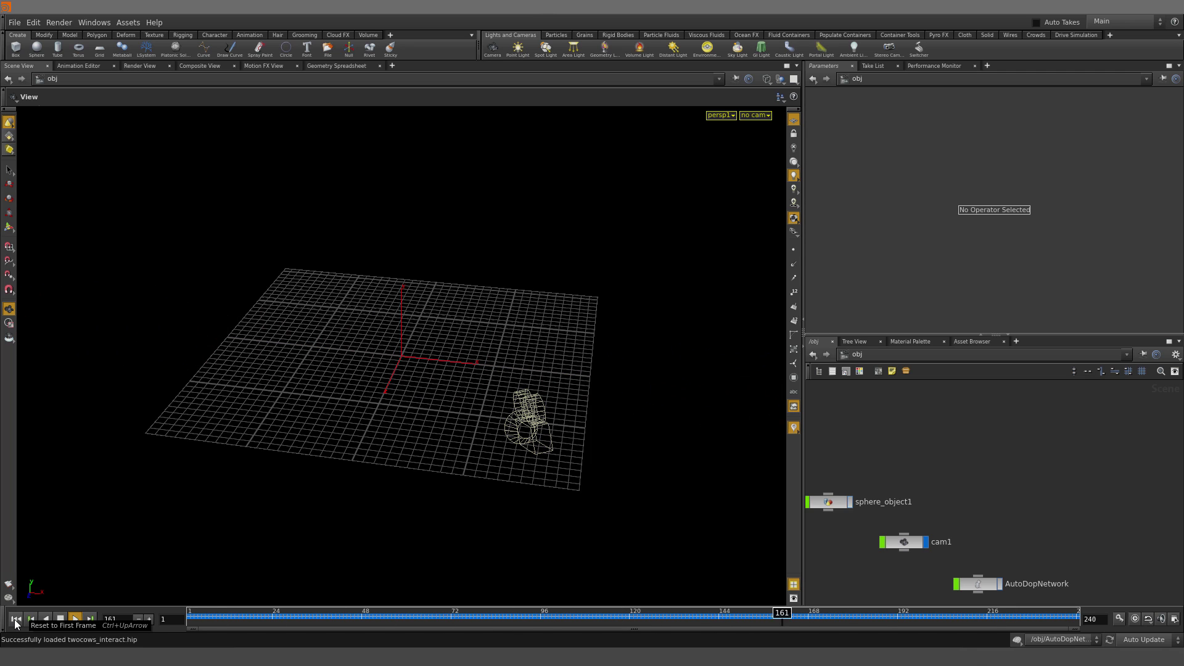
pyautogui.click(15, 621)
# Open the scene file twocows_separate.hip, discarding the changes to the current scene
pyautogui.click(15, 22)
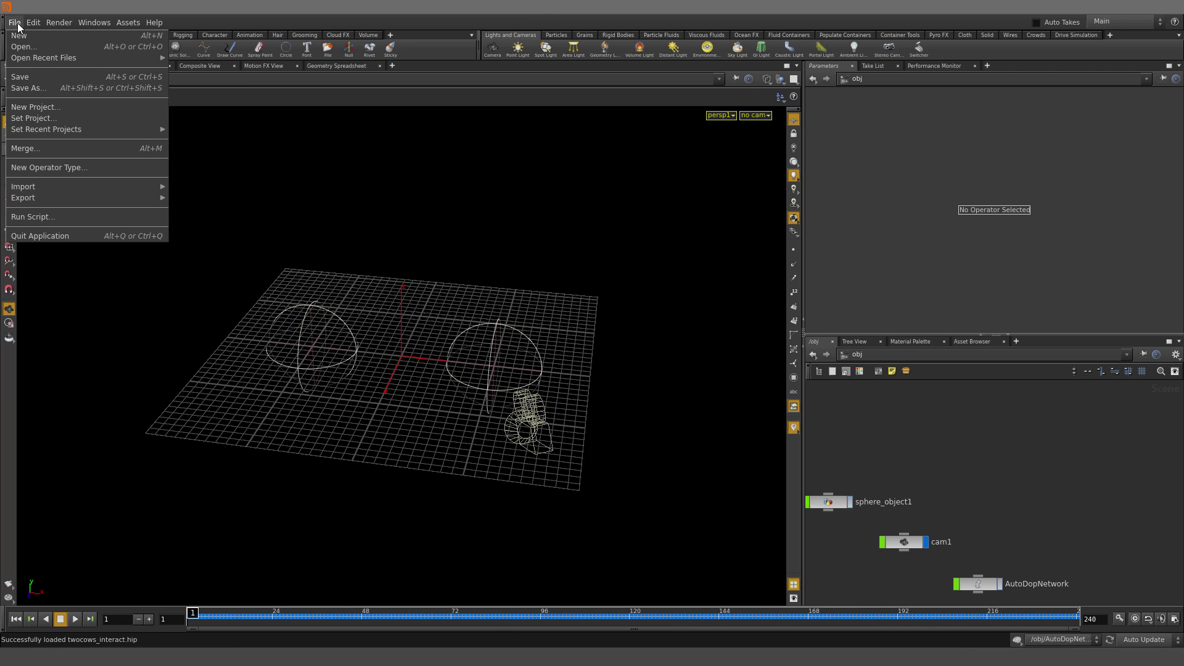
pyautogui.moveTo(41, 132)
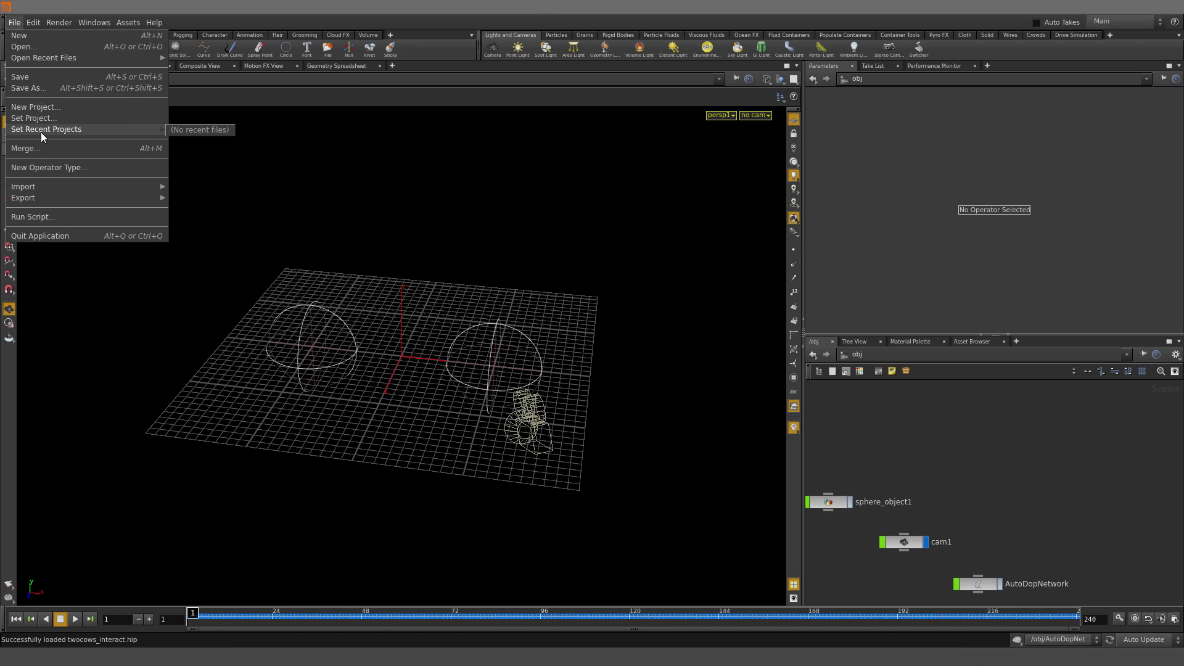
pyautogui.click(91, 48)
pyautogui.scroll(-2, 226, 222)
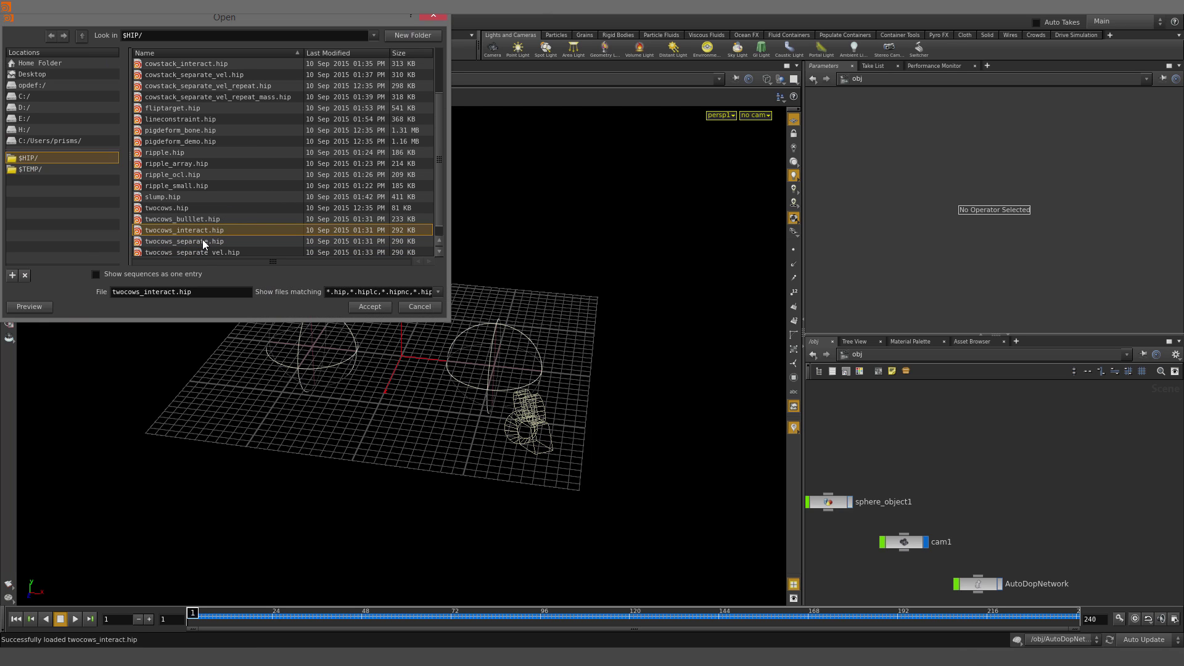
pyautogui.click(203, 241)
pyautogui.click(361, 308)
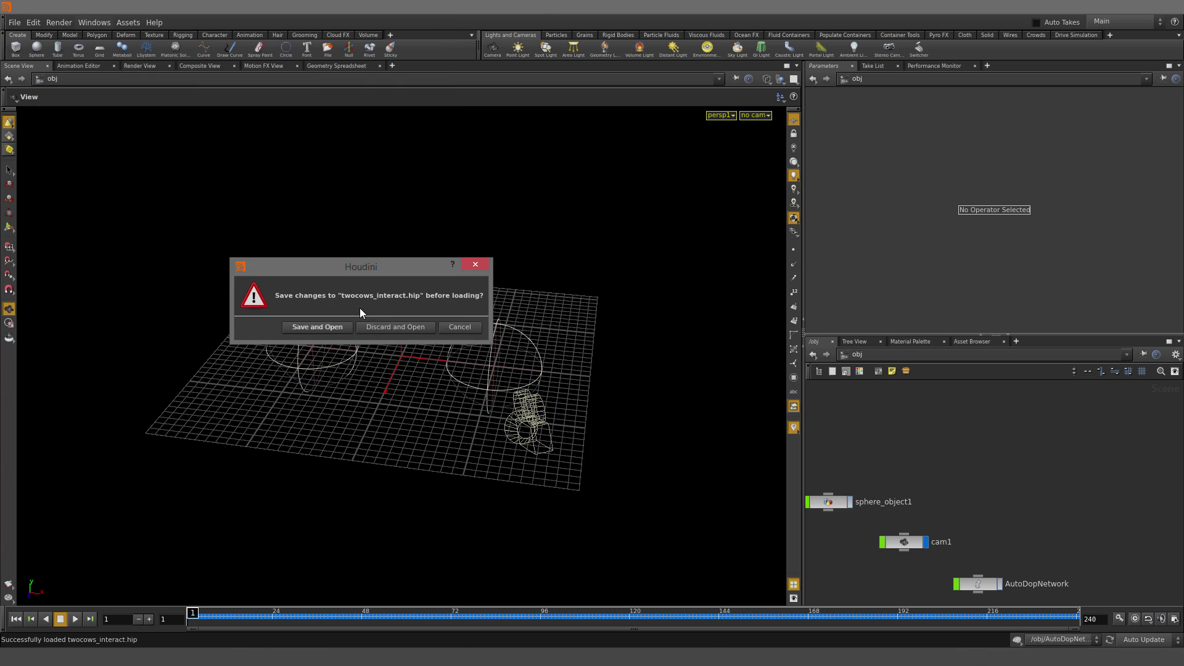
pyautogui.click(392, 327)
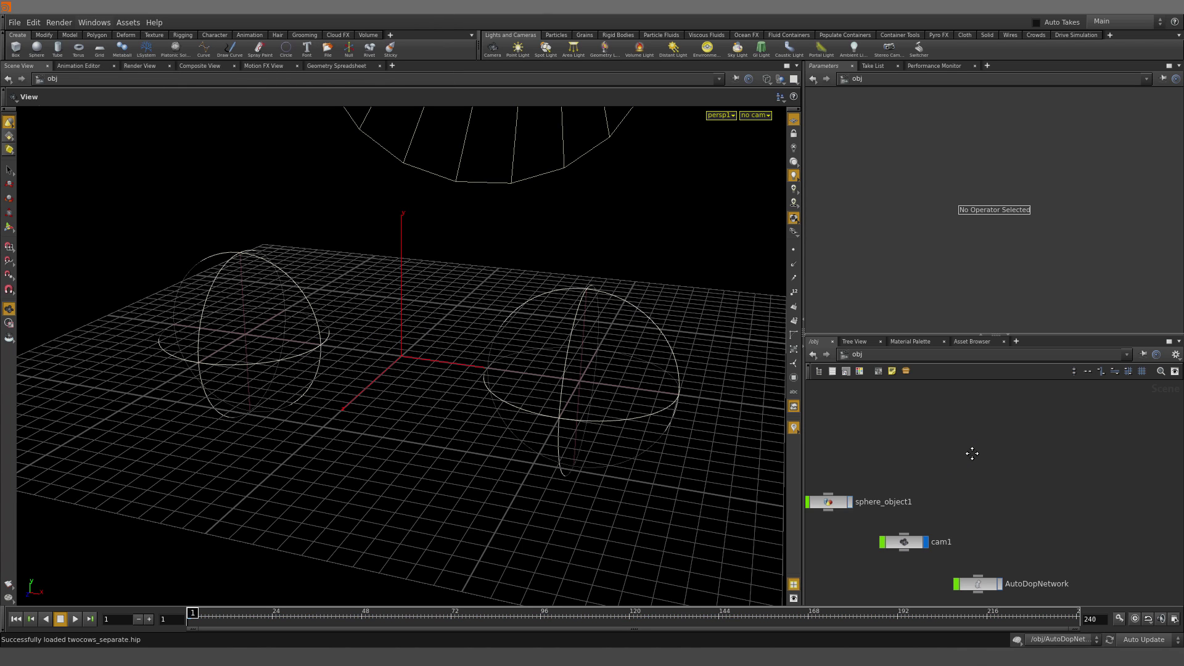
# Review the VEX code of the separate wrangle inside AutoDopNetwork, play the simulation and stop it at frame 125
pyautogui.moveTo(972, 454); pyautogui.dragTo(989, 383, button='middle')
pyautogui.doubleClick(1005, 517)
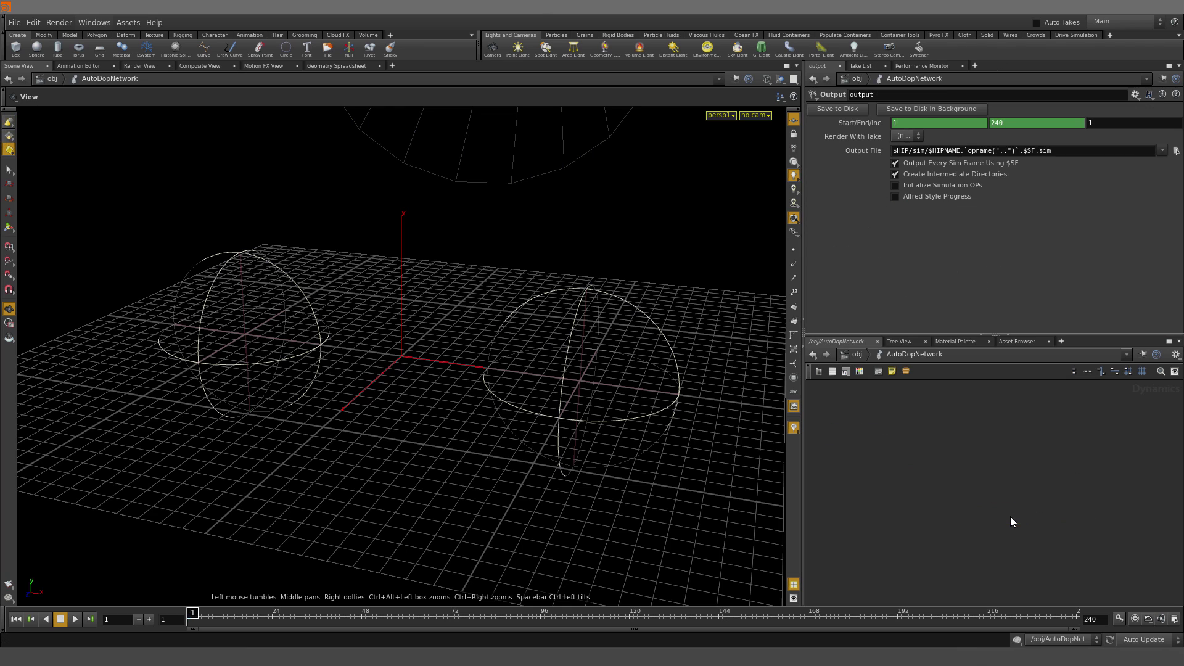
pyautogui.scroll(3, 1004, 454)
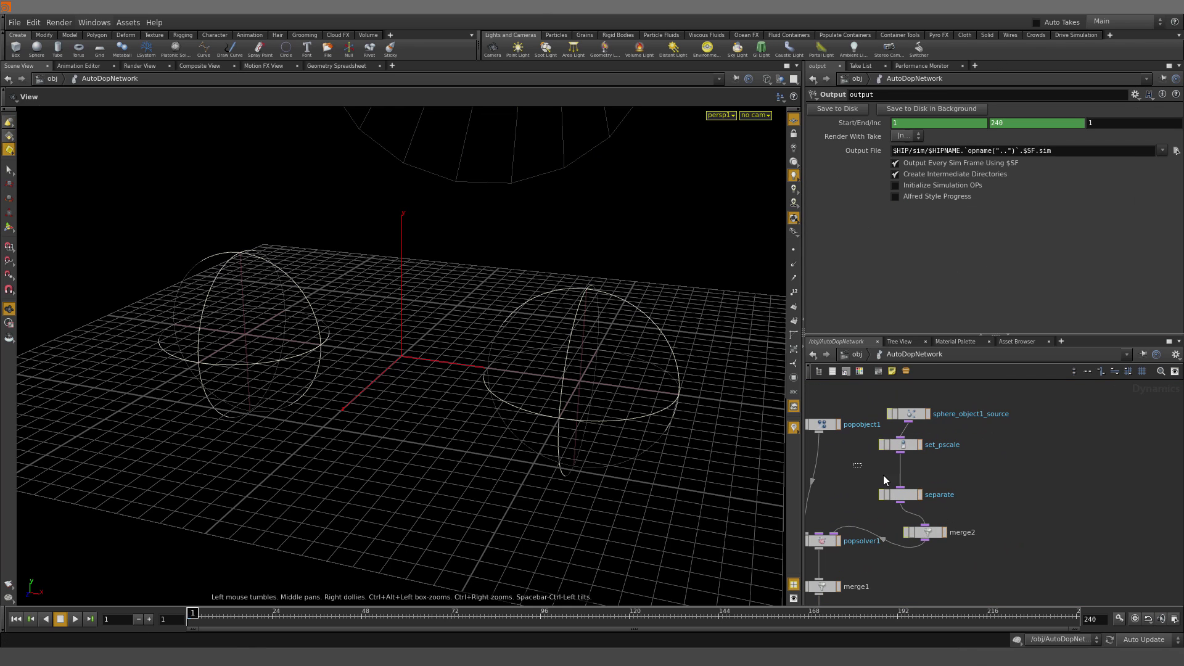
pyautogui.click(901, 494)
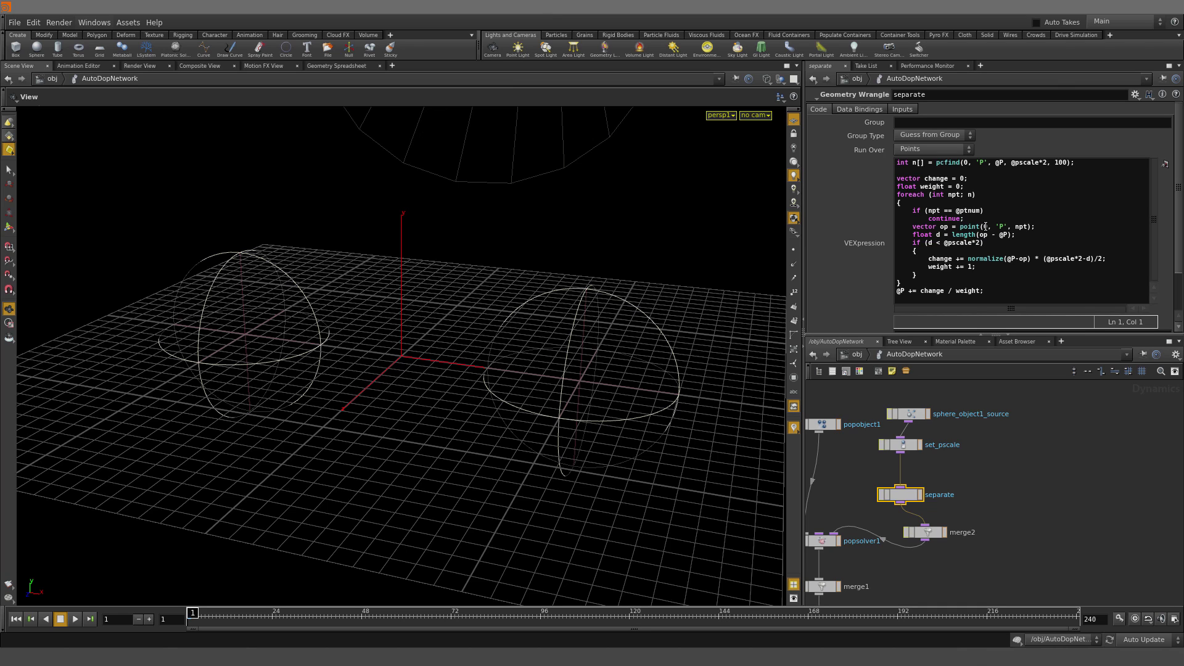
pyautogui.click(75, 621)
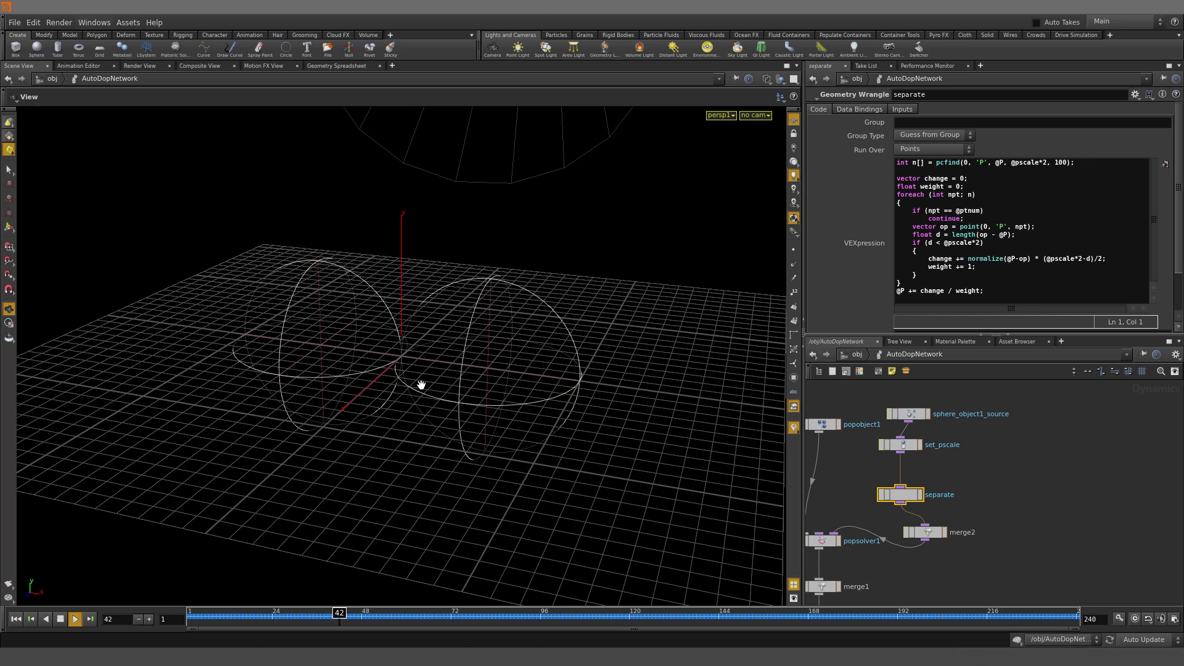
pyautogui.click(81, 619)
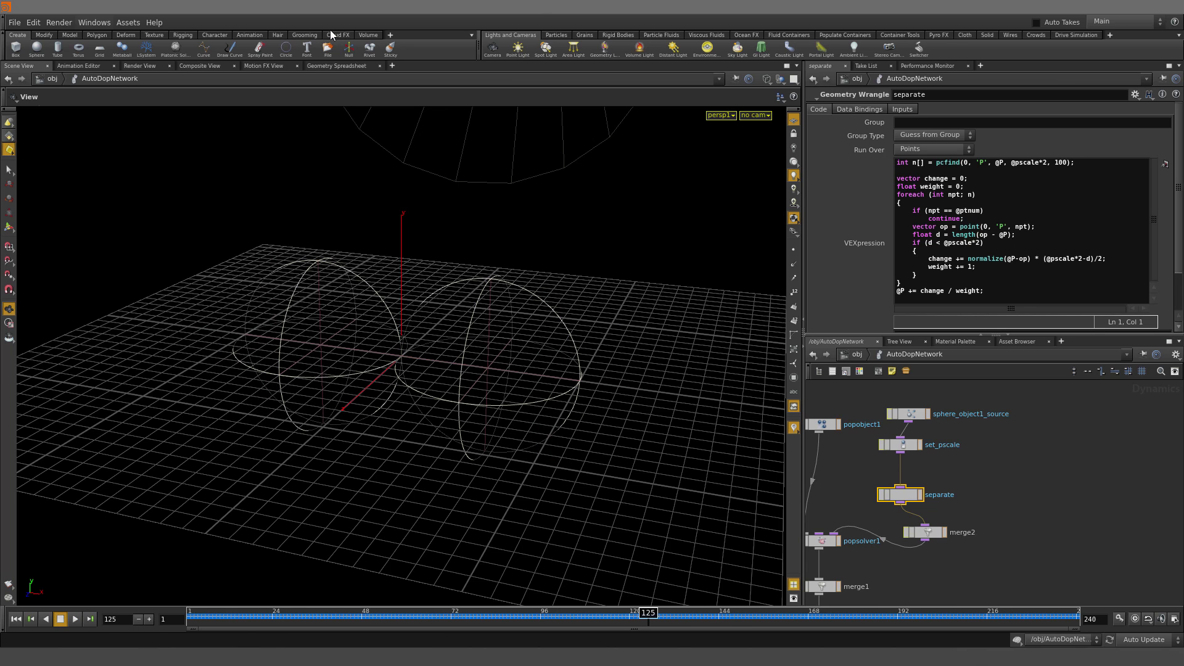
# Examine popobject1's Geometry points in the geometry spreadsheet, filtering the attributes to v
pyautogui.click(336, 66)
pyautogui.click(18, 127)
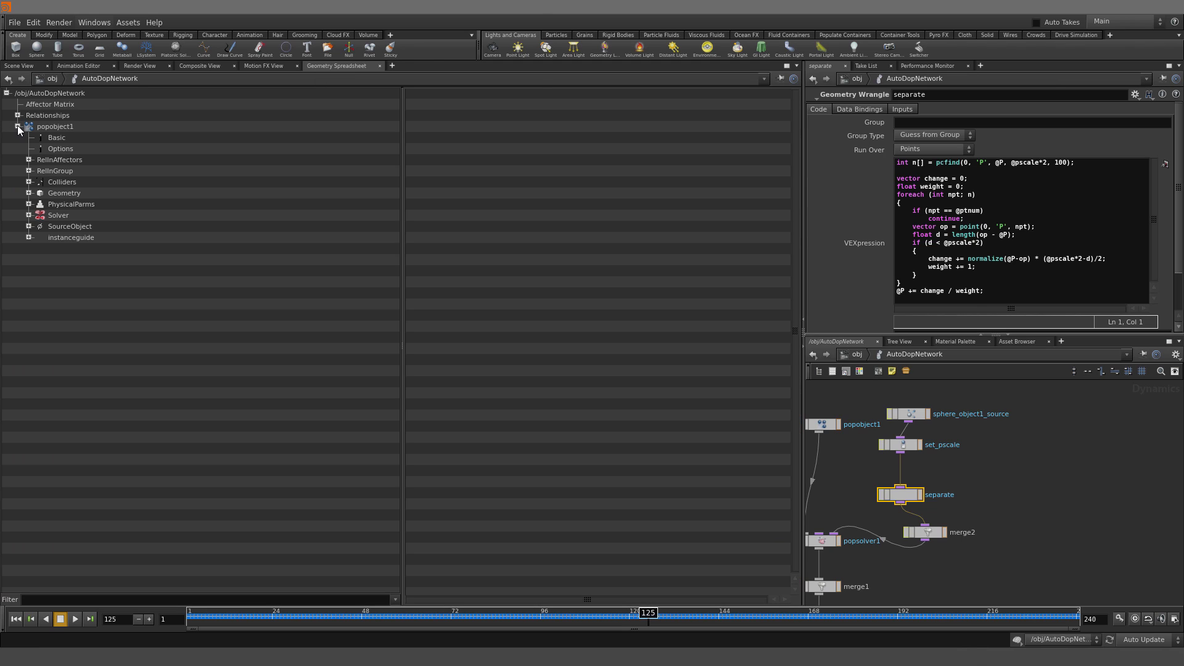
pyautogui.click(43, 194)
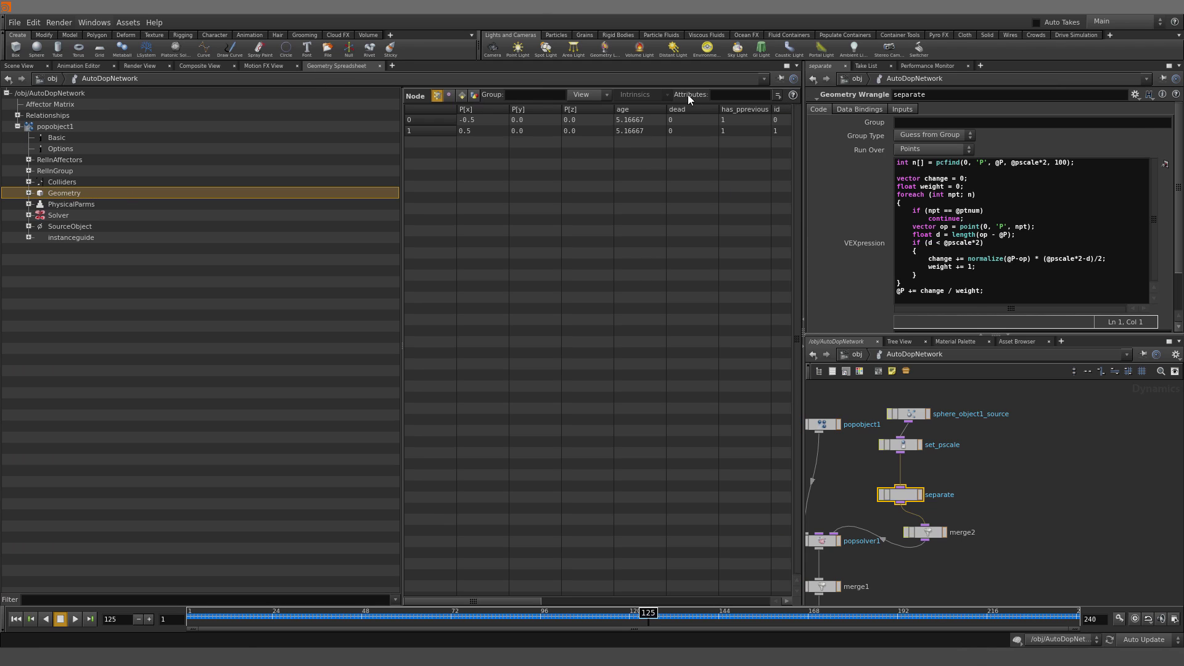
pyautogui.click(720, 99)
pyautogui.write('v')
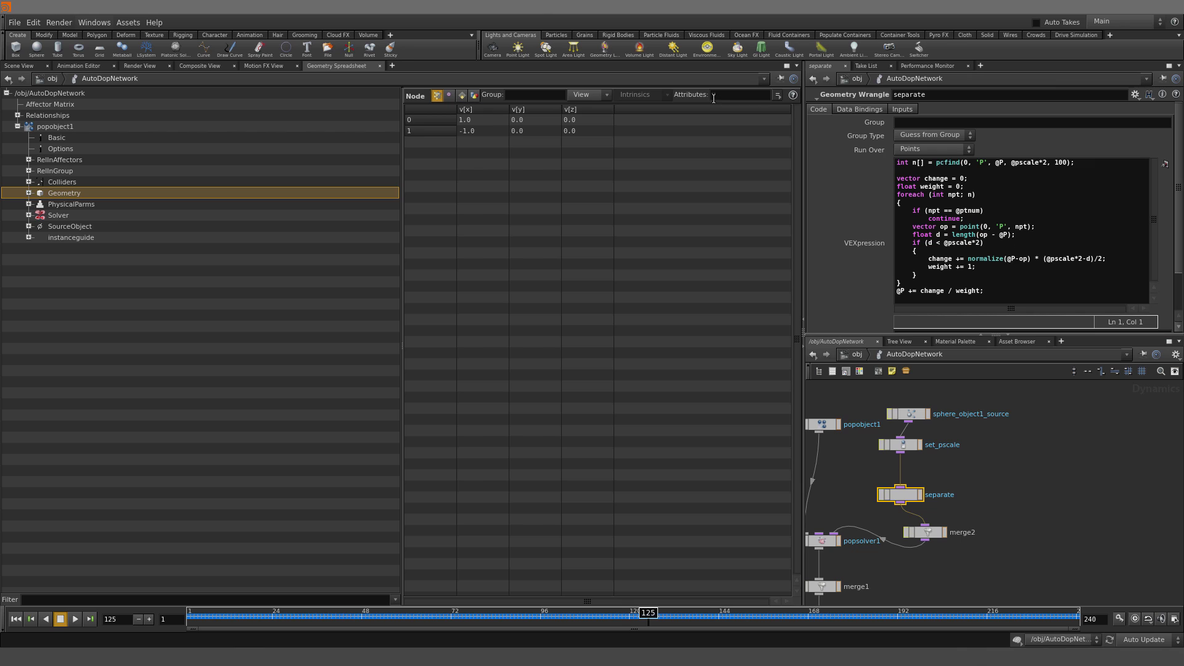
# Go back to the scene view, replay the separation simulation and return to frame 1
pyautogui.moveTo(730, 607)
pyautogui.mouseDown()
pyautogui.moveTo(958, 641)
pyautogui.moveTo(1065, 622)
pyautogui.moveTo(527, 611)
pyautogui.moveTo(185, 622)
pyautogui.moveTo(154, 634)
pyautogui.moveTo(254, 646)
pyautogui.mouseUp()
pyautogui.click(24, 66)
pyautogui.click(75, 619)
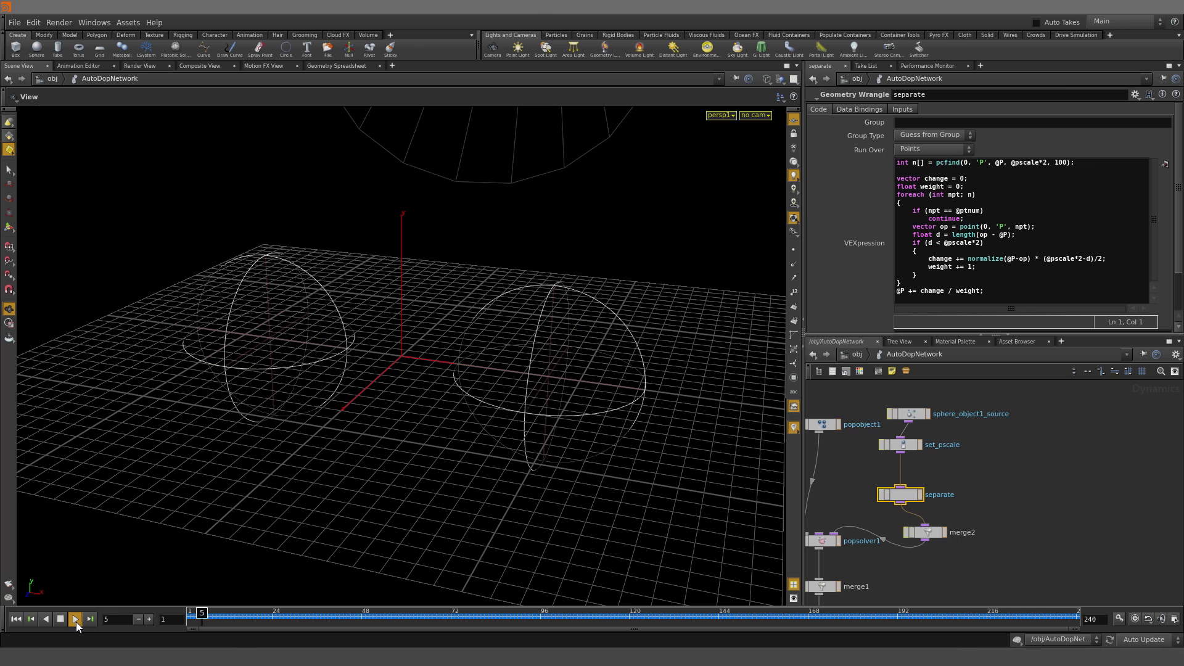
pyautogui.click(15, 623)
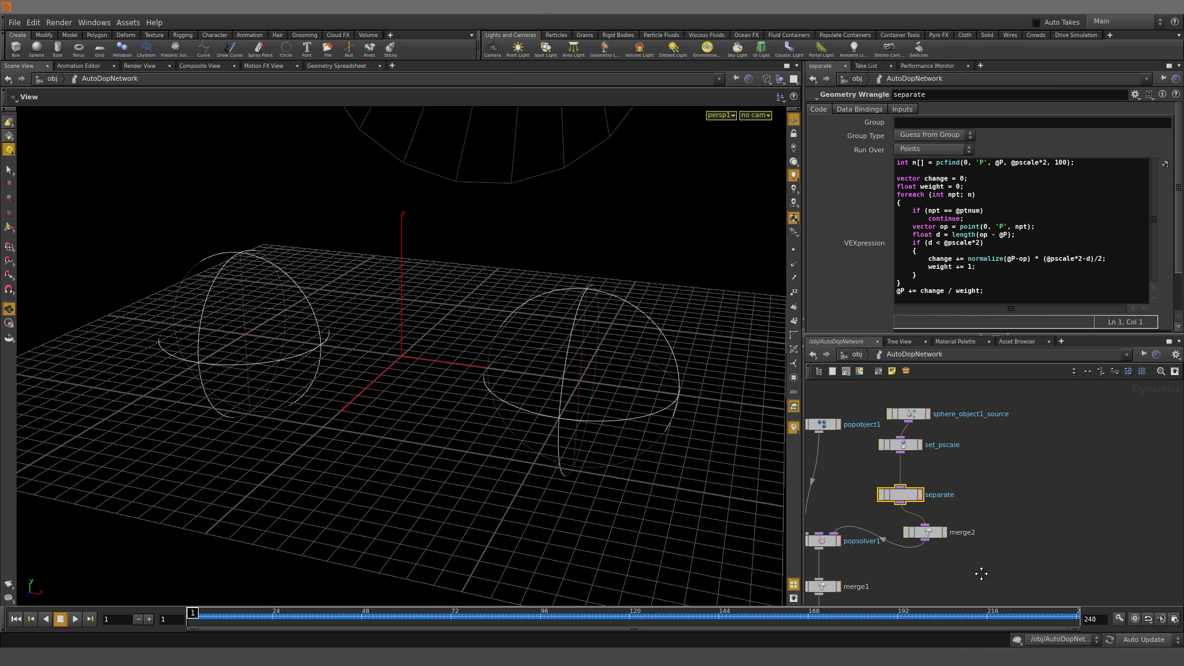
pyautogui.moveTo(949, 585); pyautogui.dragTo(1019, 555, button='middle')
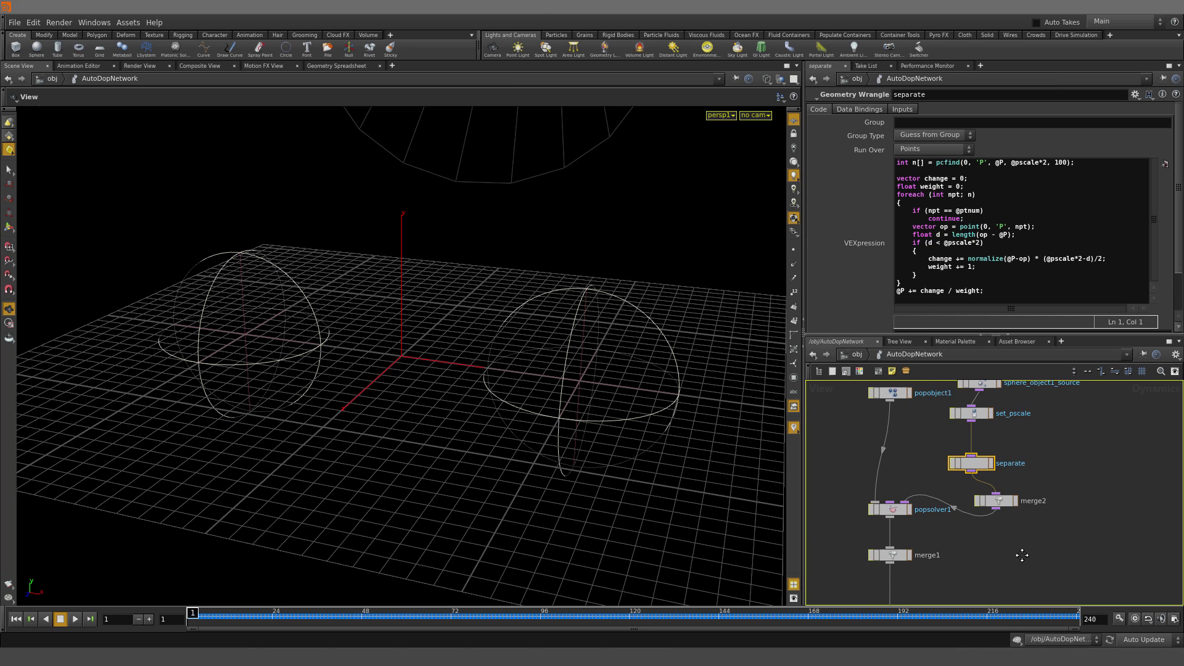
# Open the scene file twocows_separate_vel.hip, discarding the changes to the current scene
pyautogui.click(14, 22)
pyautogui.moveTo(42, 61)
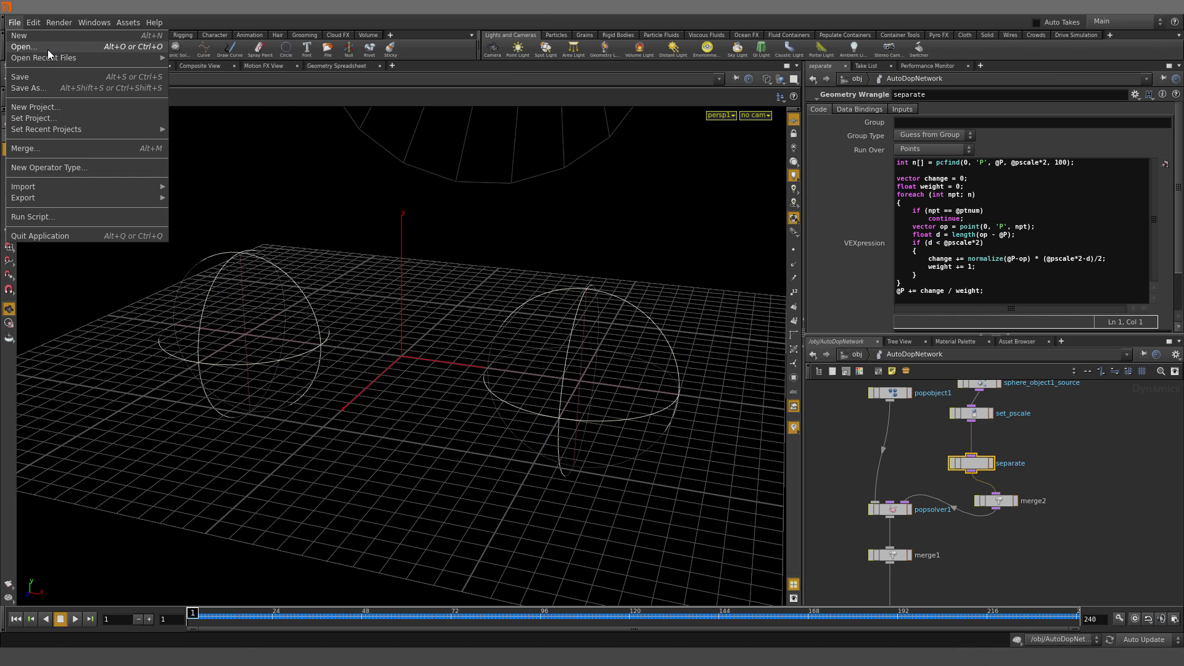
pyautogui.click(24, 47)
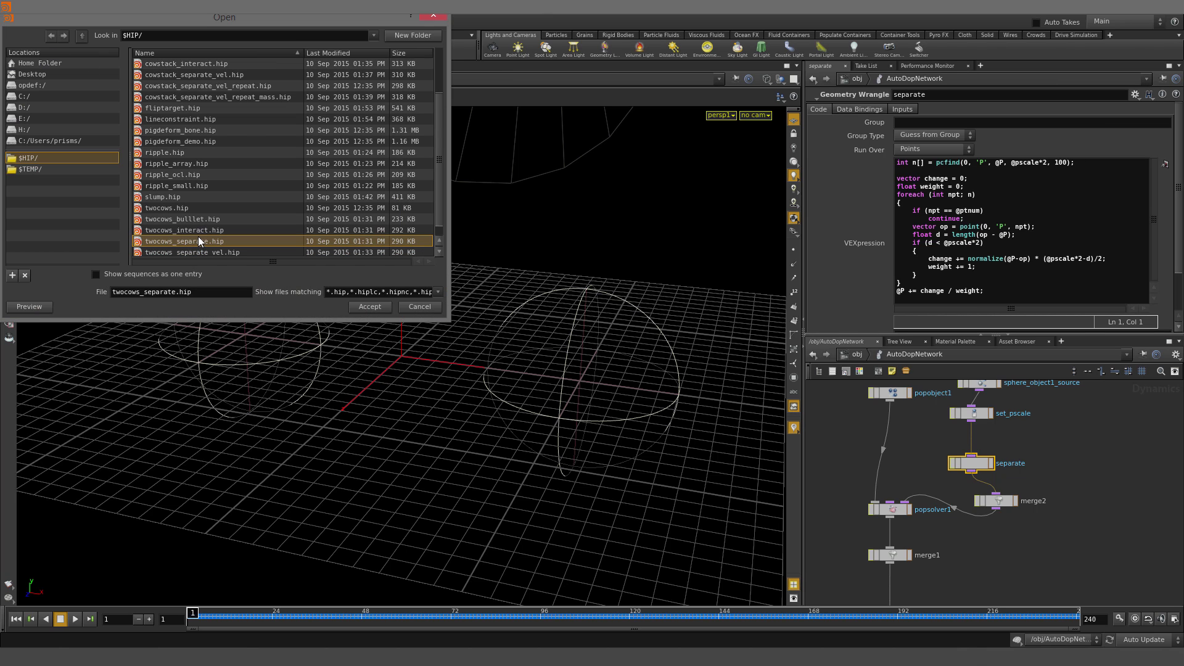
pyautogui.click(195, 251)
pyautogui.click(368, 306)
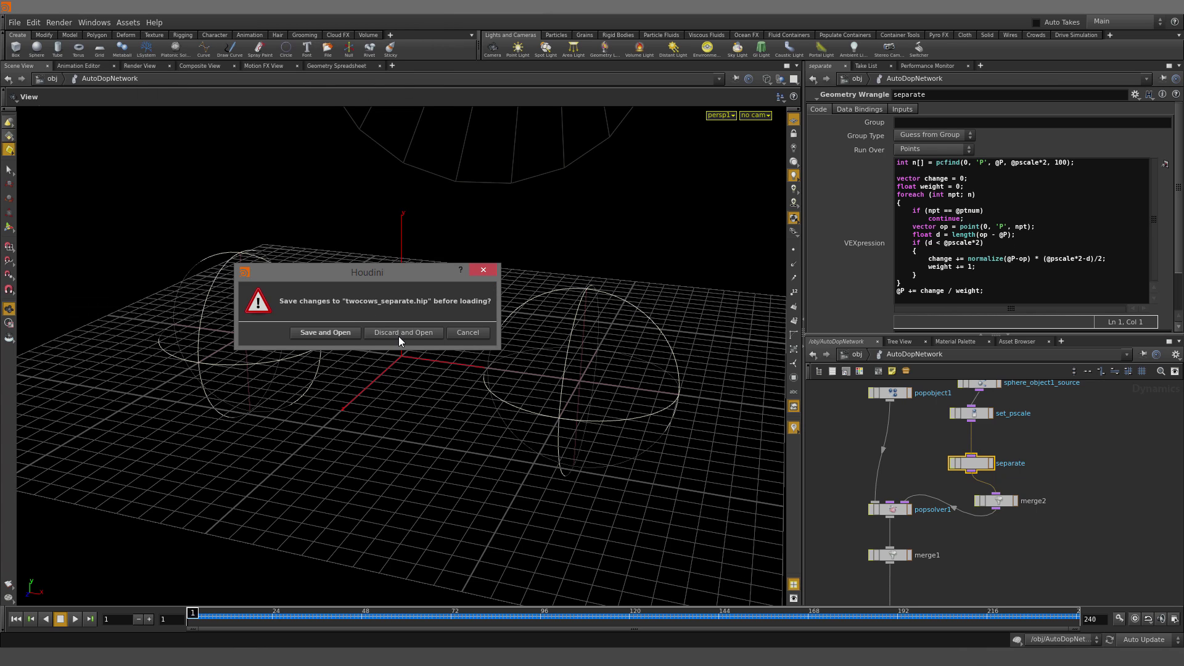
pyautogui.click(398, 335)
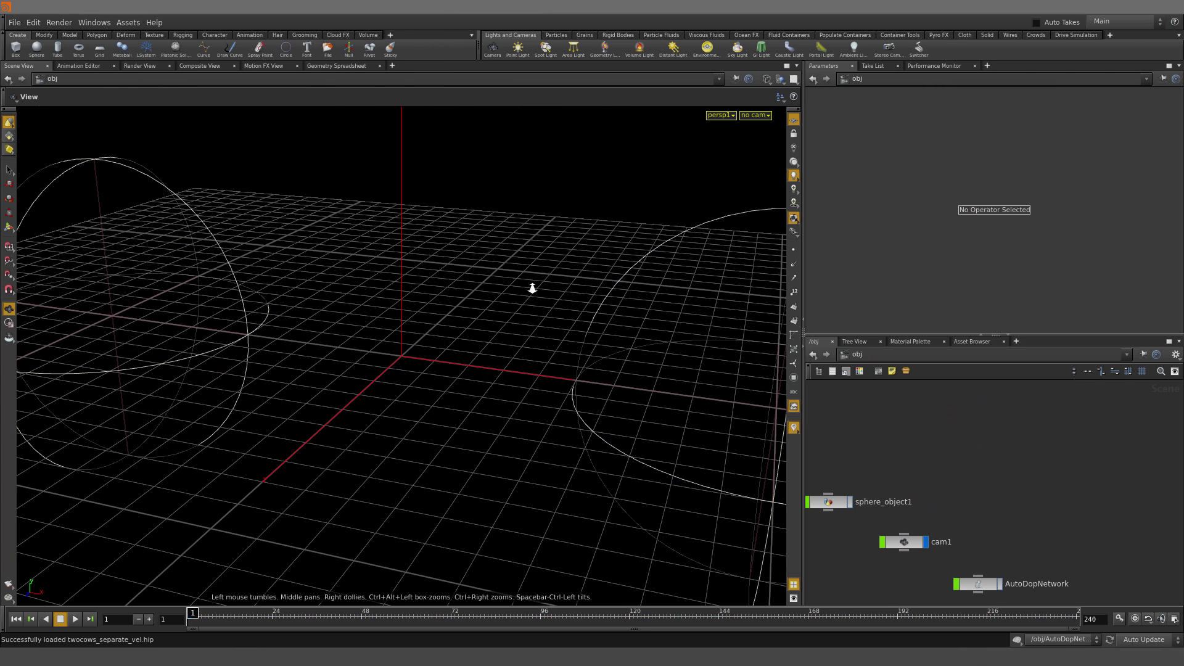
# Play the velocity separation simulation, stop it at frame 60 and examine popobject1's Geometry point velocities in the geometry spreadsheet
pyautogui.click(72, 623)
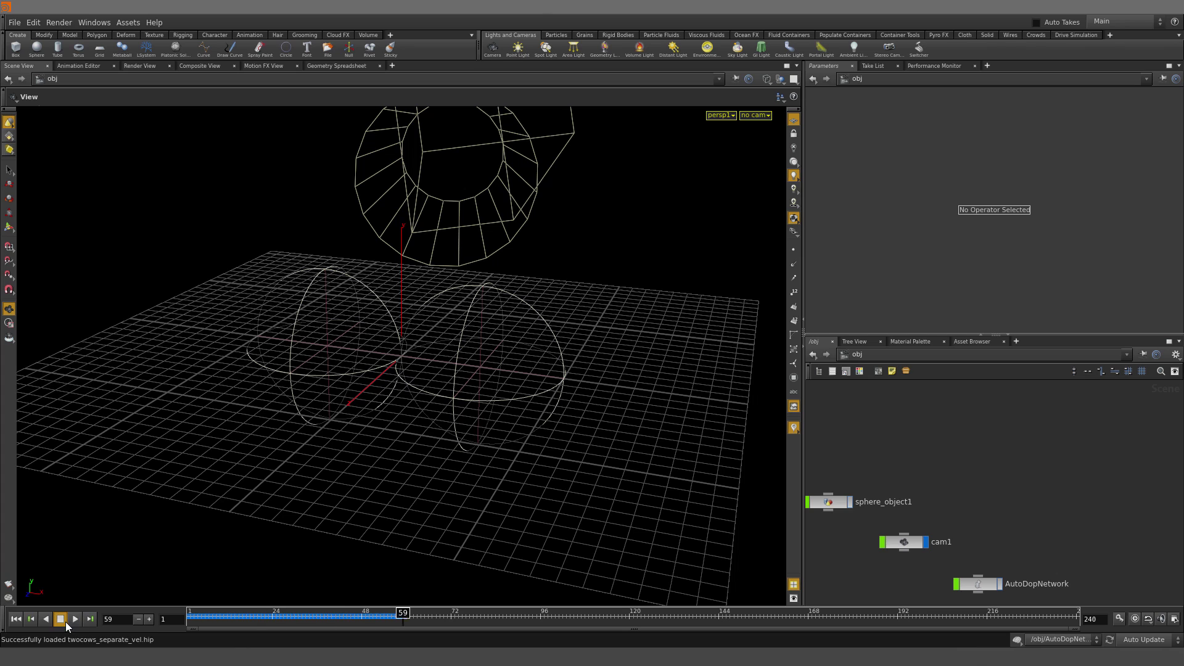
pyautogui.click(356, 65)
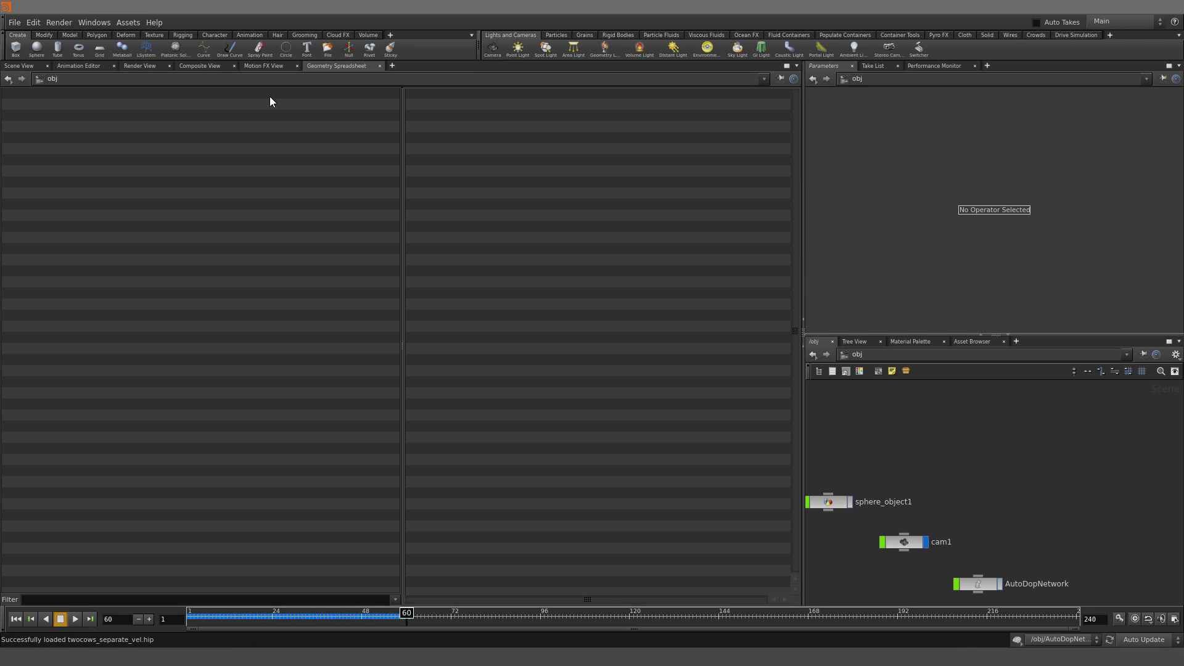
pyautogui.doubleClick(977, 584)
pyautogui.click(18, 125)
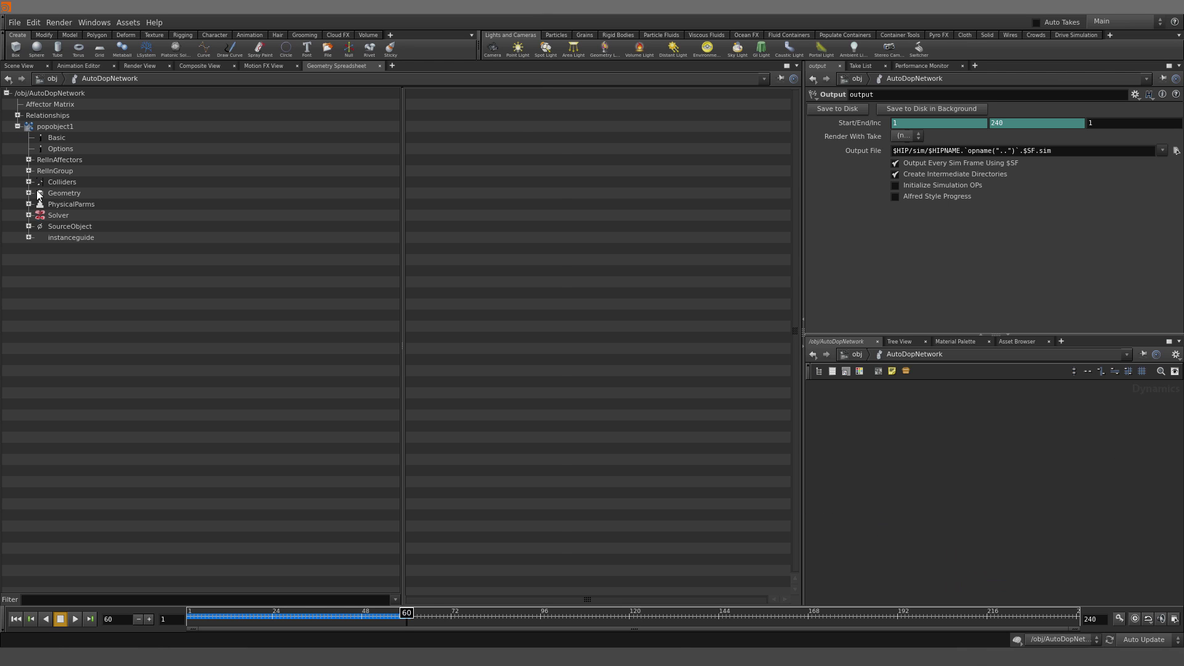
pyautogui.click(46, 193)
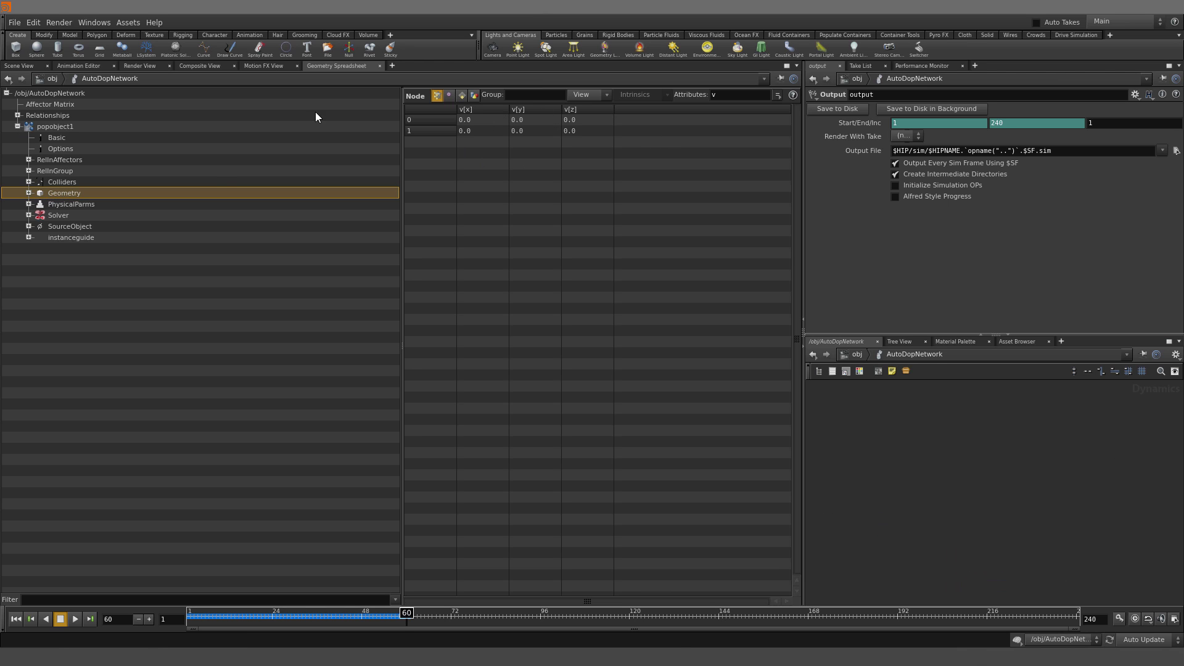
# Go back to the scene view and review the VEX code of geometrywrangle2 and its connections inside AutoDopNetwork
pyautogui.click(27, 66)
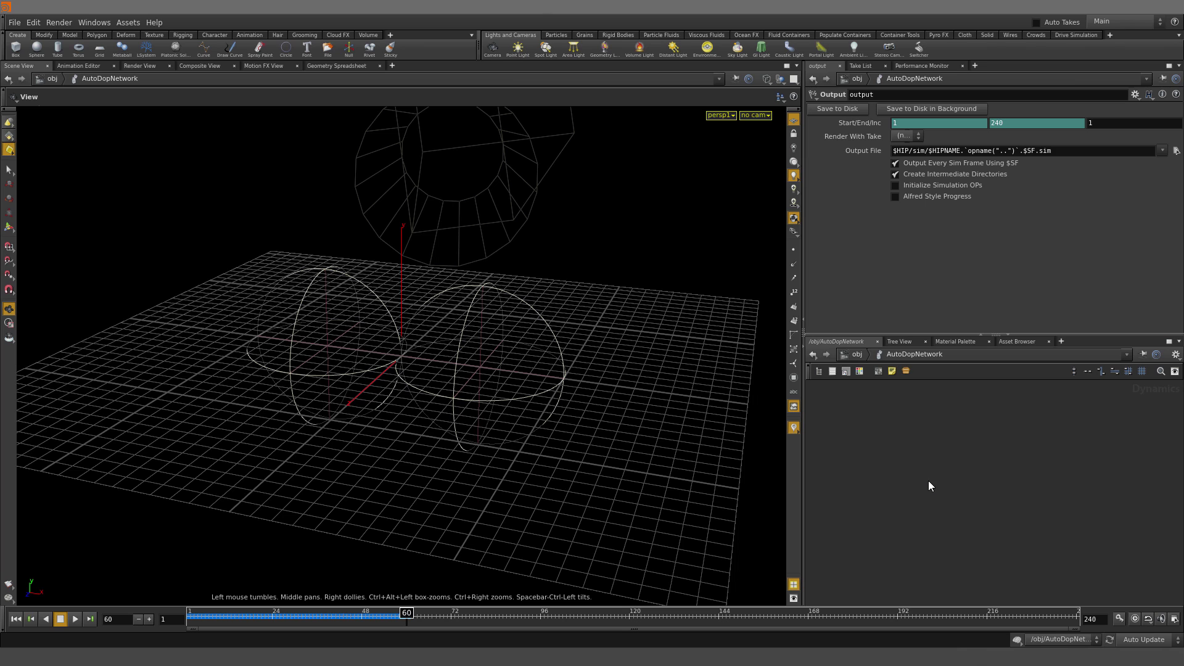
pyautogui.press('h')
pyautogui.scroll(3, 941, 486)
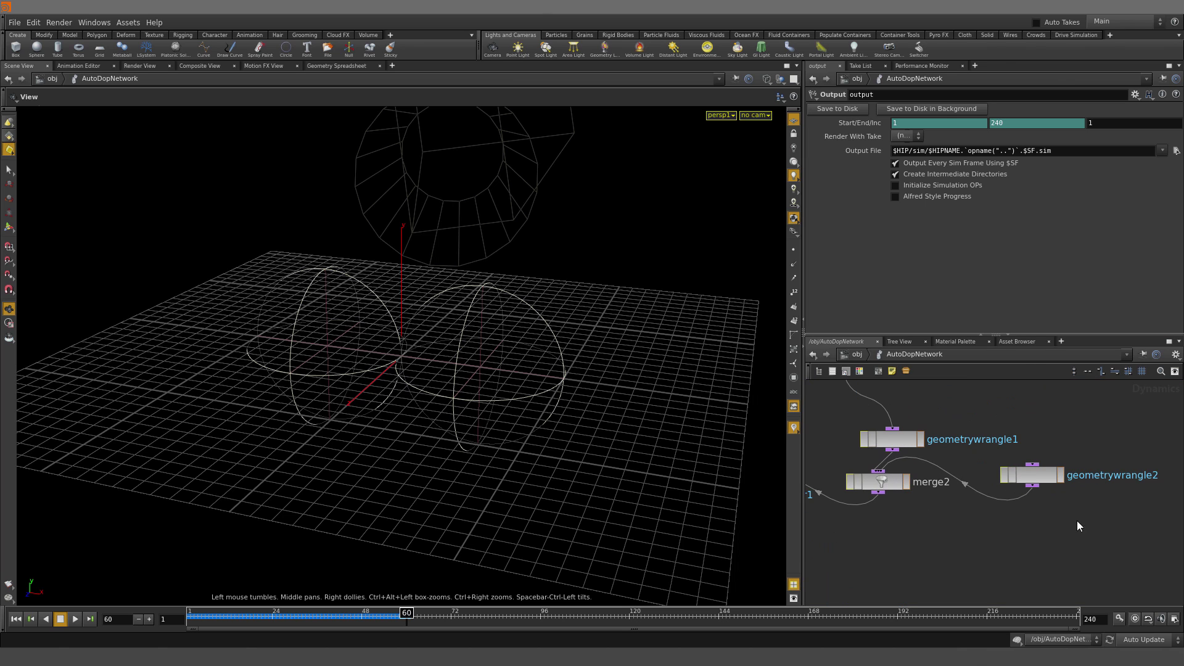
pyautogui.moveTo(1011, 509); pyautogui.dragTo(1008, 505)
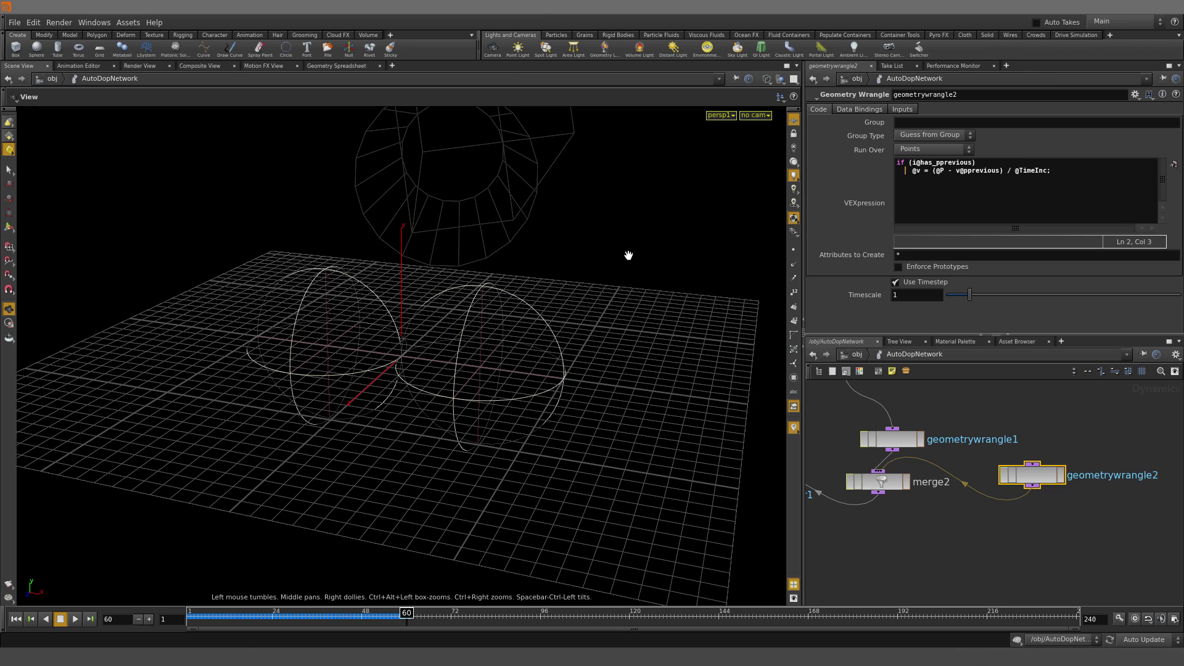
pyautogui.moveTo(895, 523); pyautogui.dragTo(1066, 575, button='middle')
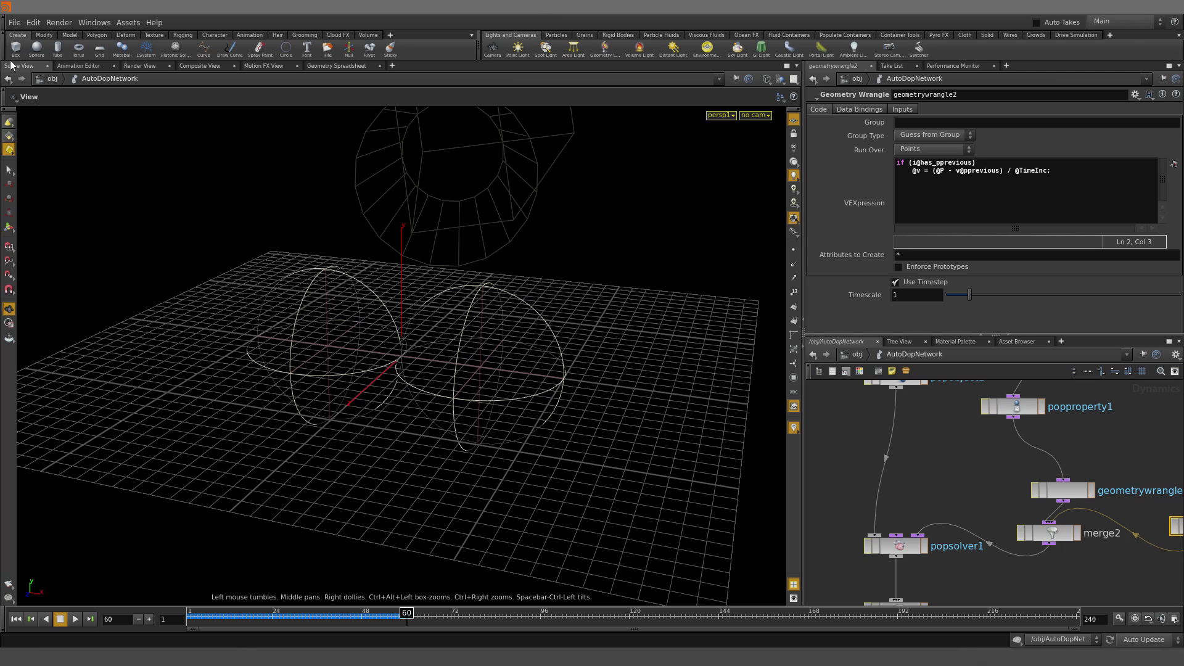
# Open the scene file cowstack_bullet.hip, discarding the changes to the current scene
pyautogui.click(20, 22)
pyautogui.click(28, 45)
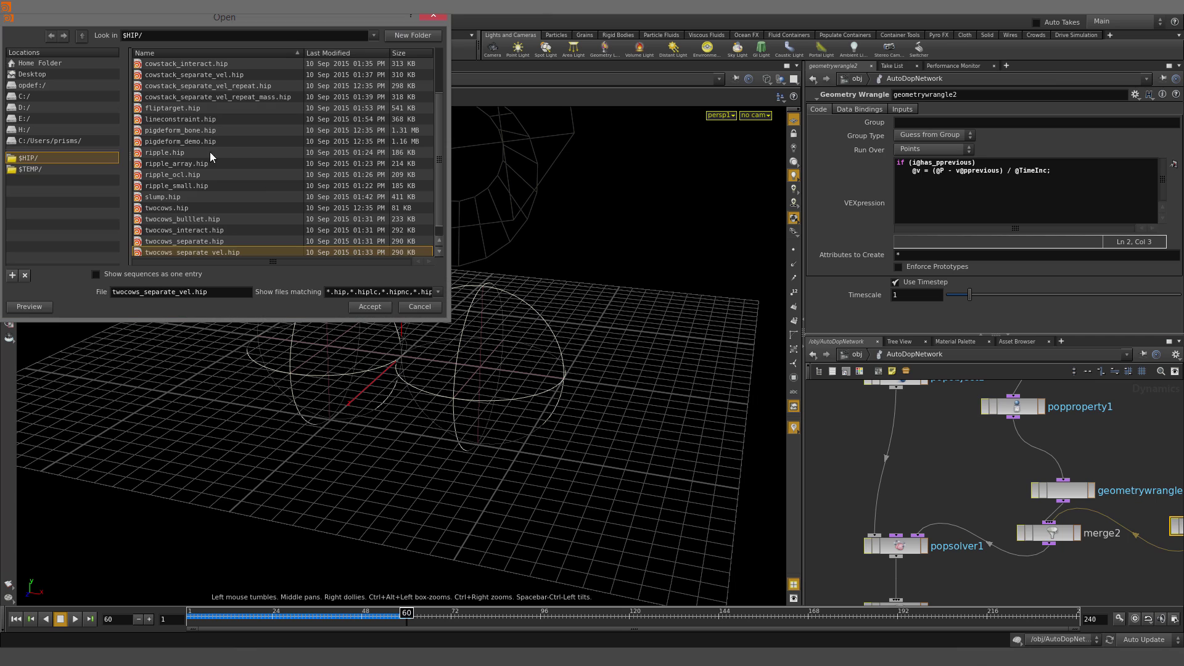
pyautogui.scroll(3, 199, 199)
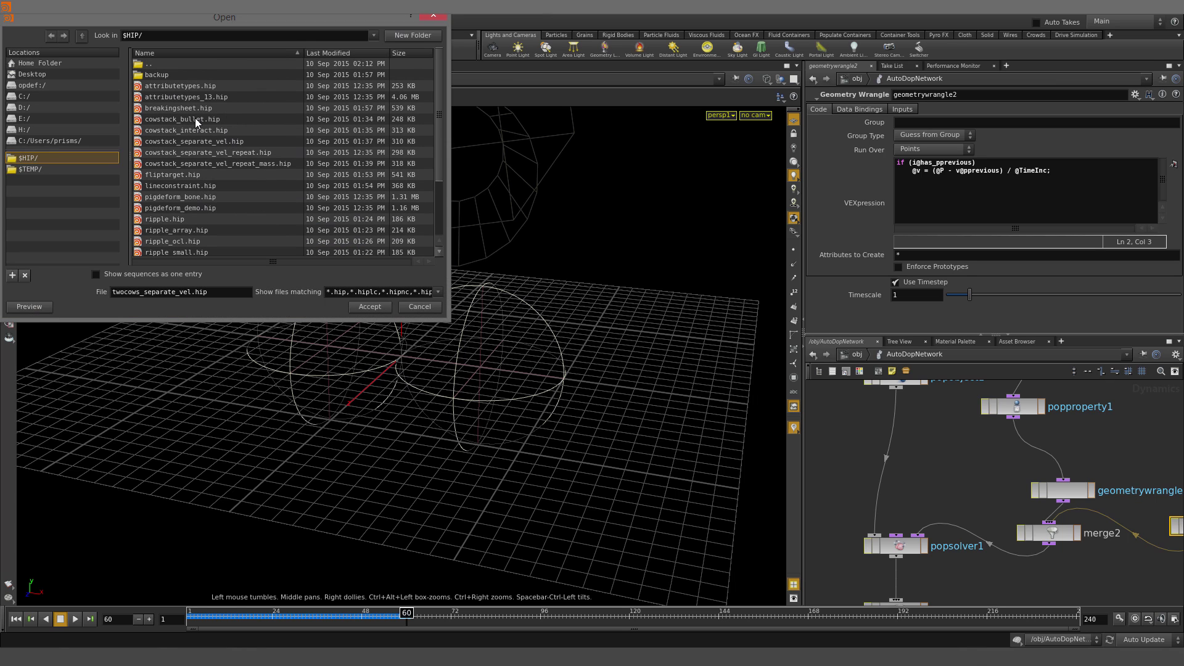
pyautogui.click(198, 121)
pyautogui.click(368, 307)
pyautogui.click(399, 325)
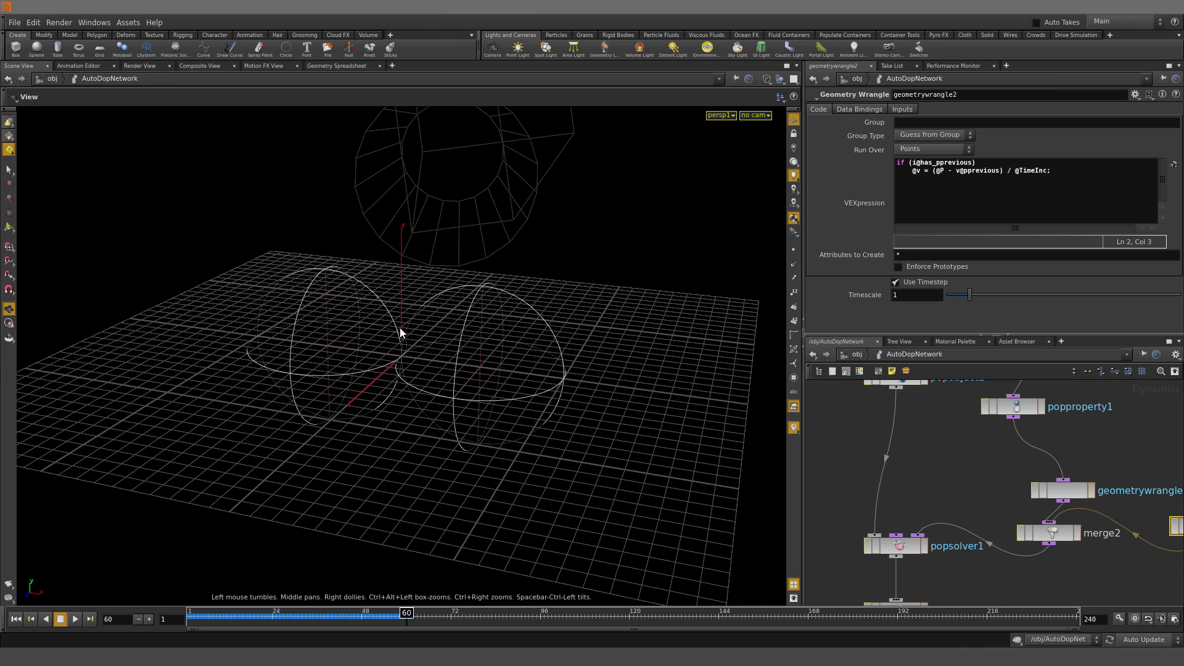
# Play the Bullet simulation of the sphere stack and return to frame 1
pyautogui.moveTo(542, 294); pyautogui.dragTo(431, 512)
pyautogui.click(78, 622)
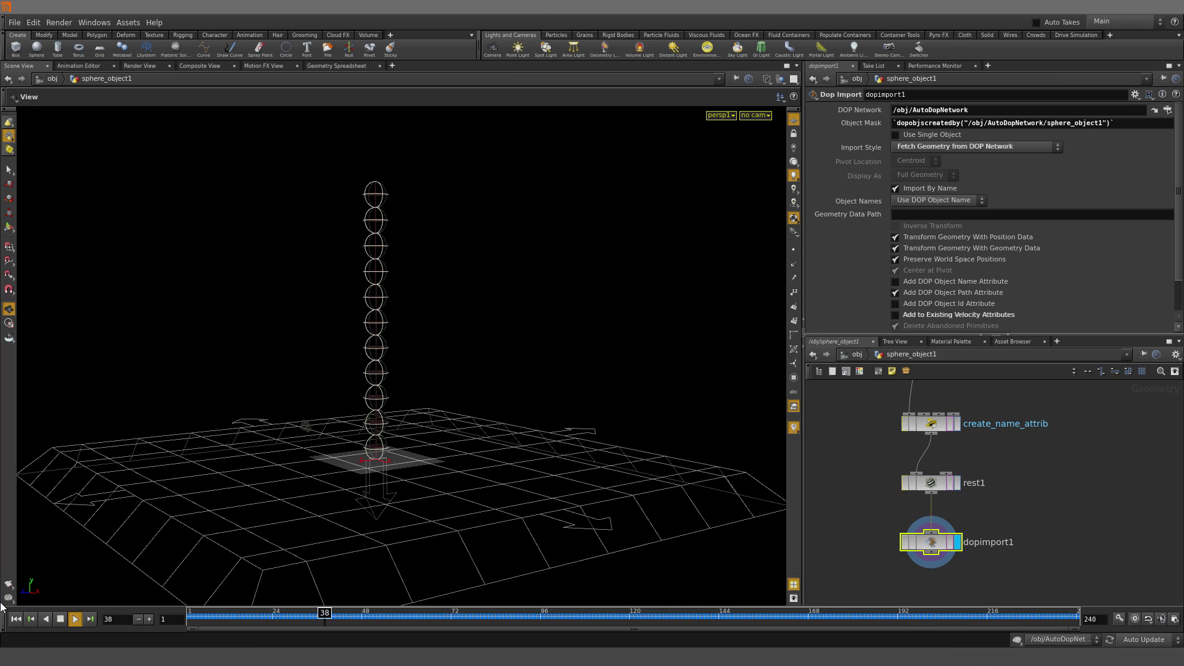
pyautogui.click(16, 618)
# Open the scene file cowstack_interact.hip
pyautogui.click(14, 22)
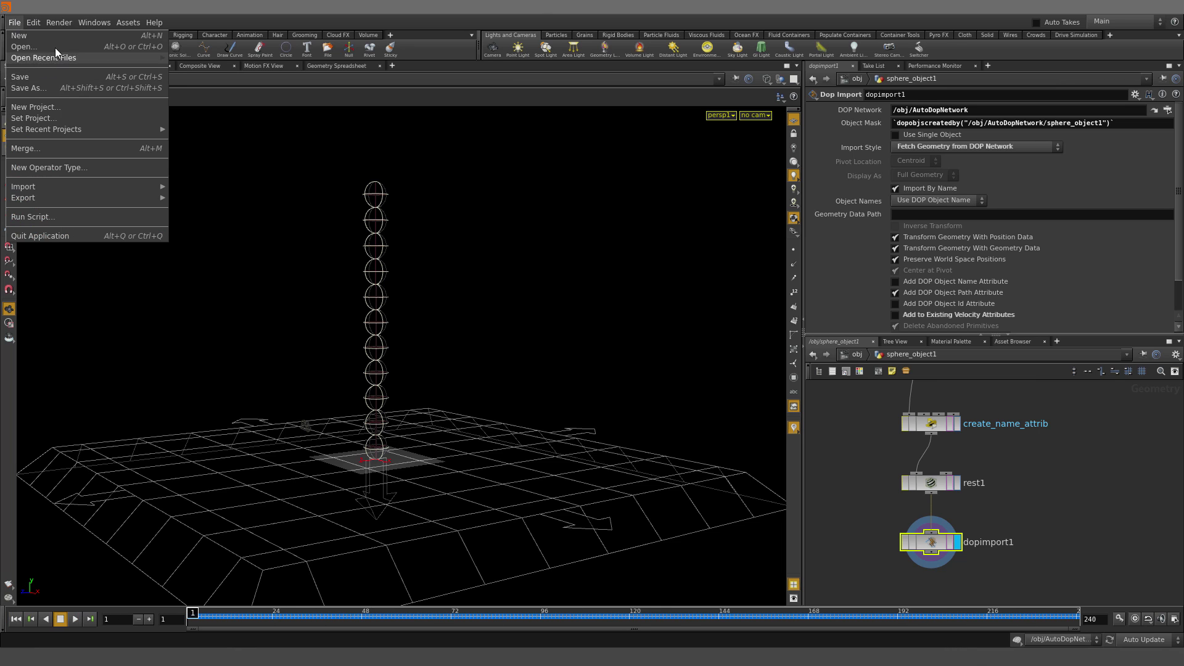
pyautogui.click(56, 47)
pyautogui.click(187, 132)
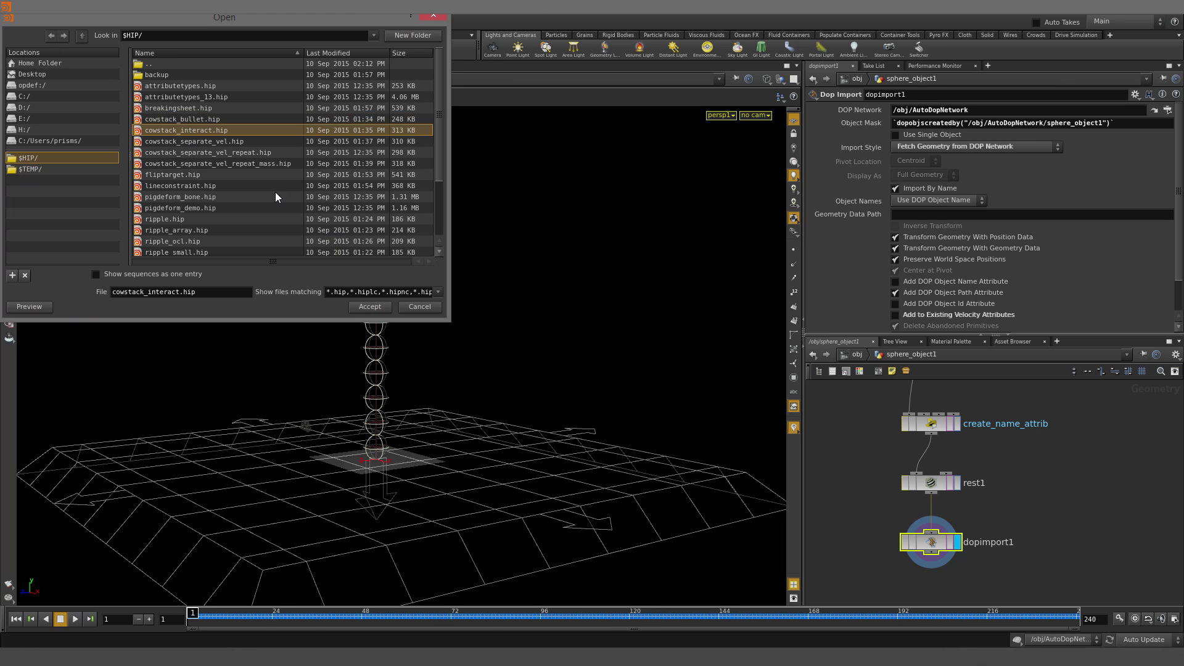
pyautogui.click(373, 308)
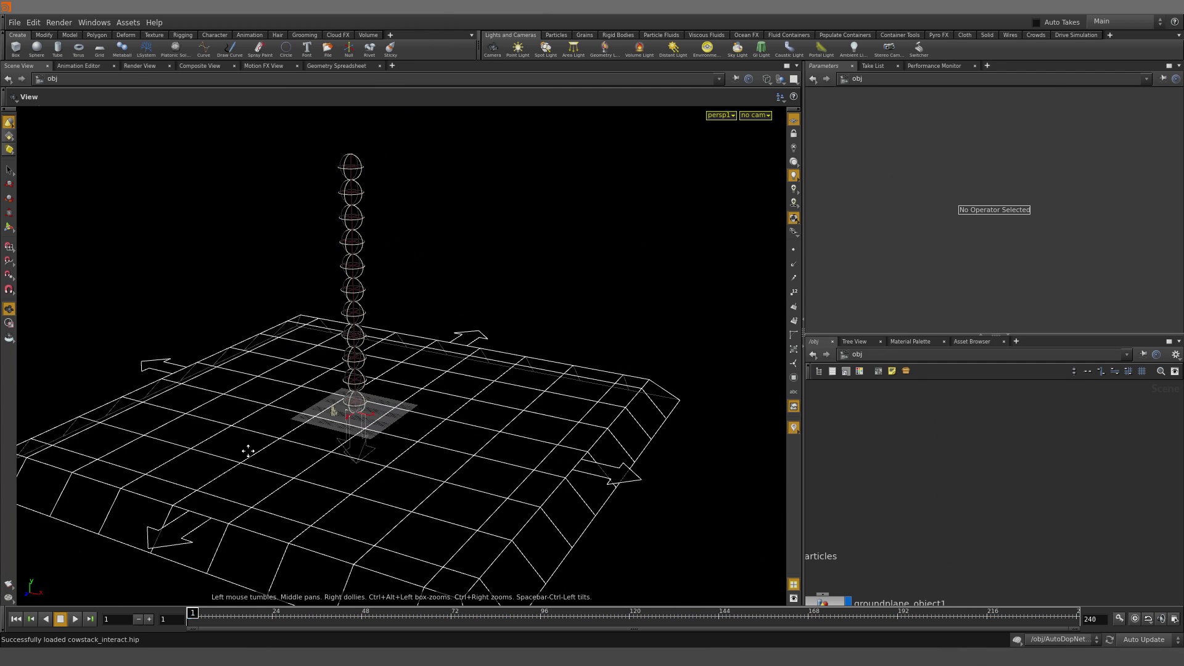
# Play the interaction-force stack simulation and examine the popproperty1 and popinteract1 settings inside AutoDopNetwork
pyautogui.click(75, 619)
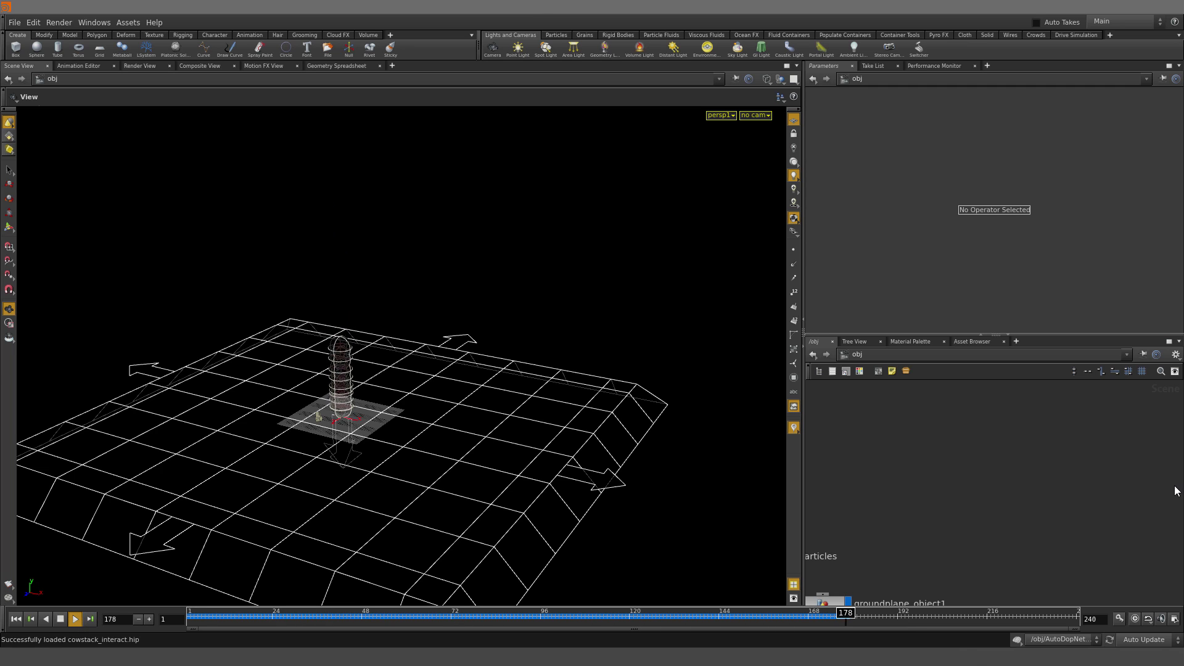
pyautogui.press('h')
pyautogui.doubleClick(887, 416)
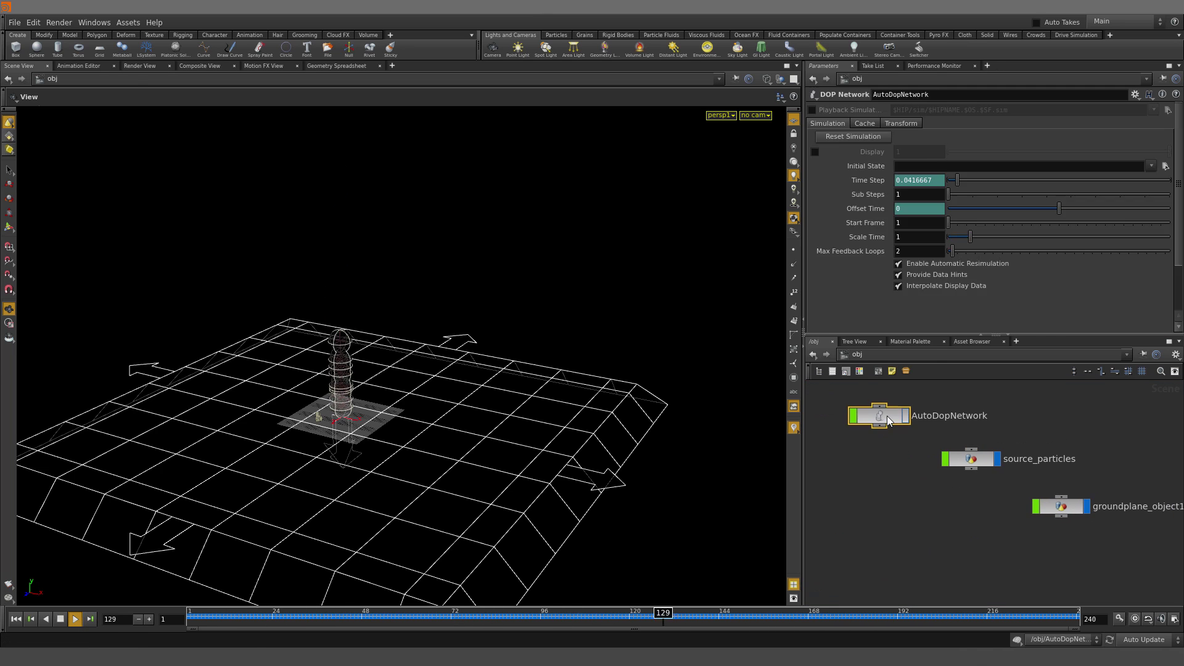
pyautogui.moveTo(913, 437); pyautogui.dragTo(1024, 490)
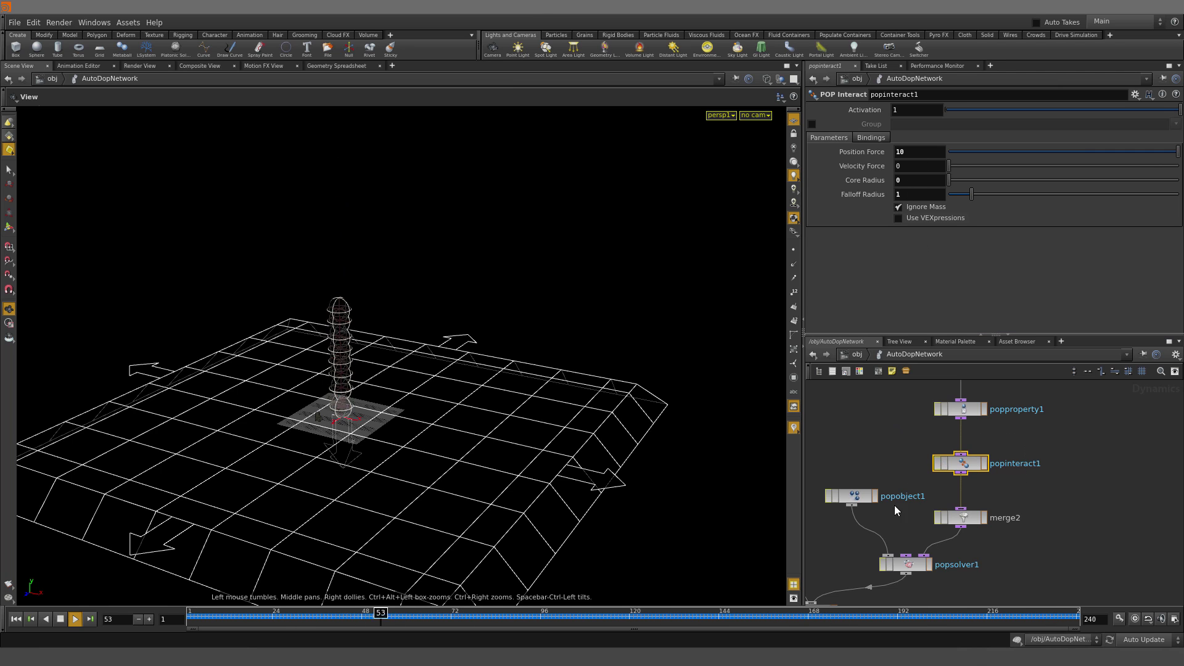
pyautogui.moveTo(839, 528); pyautogui.dragTo(870, 556)
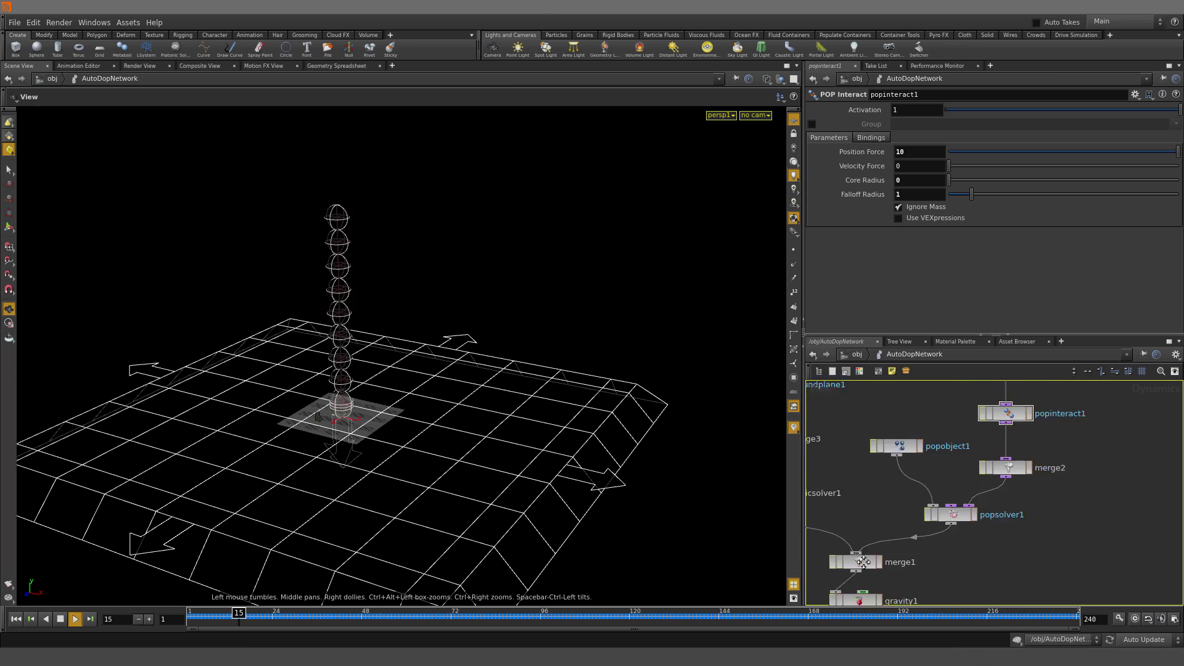
pyautogui.moveTo(859, 555); pyautogui.dragTo(842, 586, button='middle')
pyautogui.moveTo(876, 433); pyautogui.dragTo(993, 454)
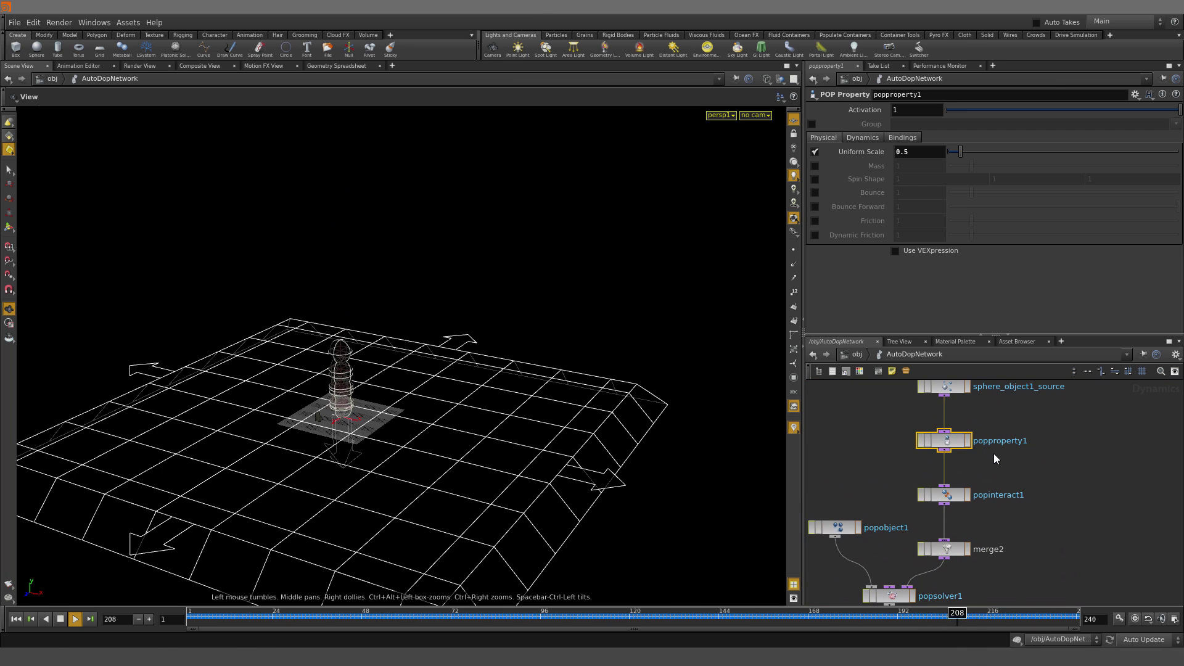
pyautogui.moveTo(925, 467); pyautogui.dragTo(993, 503)
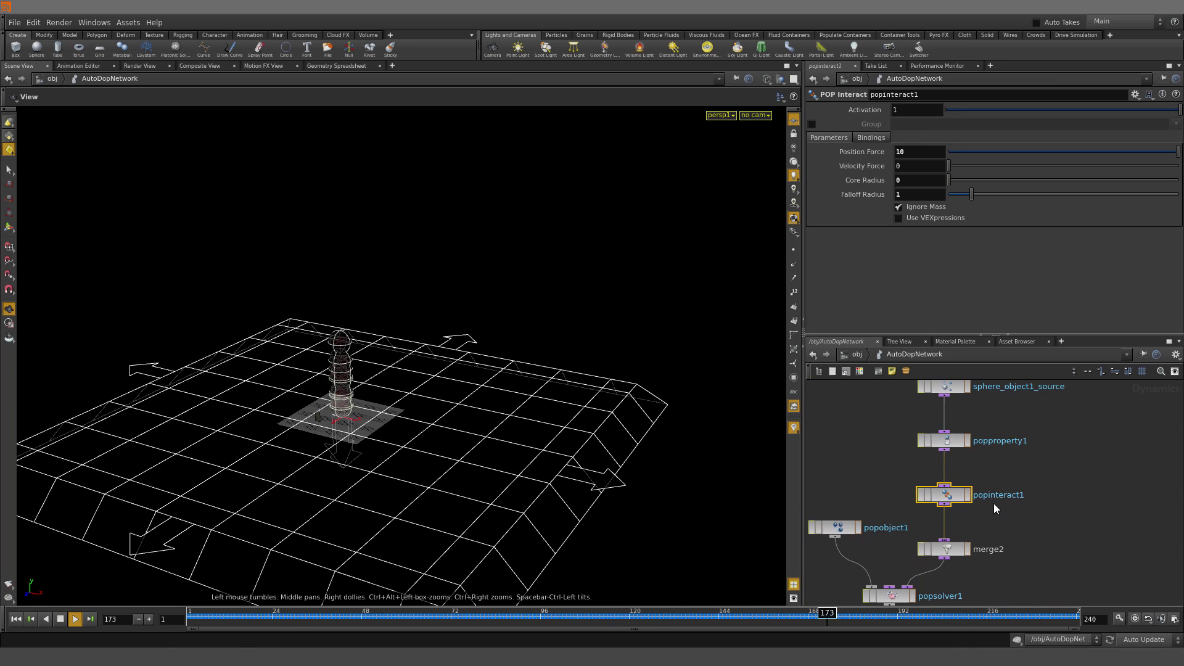
# Raise popinteract1's Position Force first to 100 and finally to 1000 while the simulation plays
pyautogui.click(932, 152)
pyautogui.write('0')
pyautogui.press('Return')
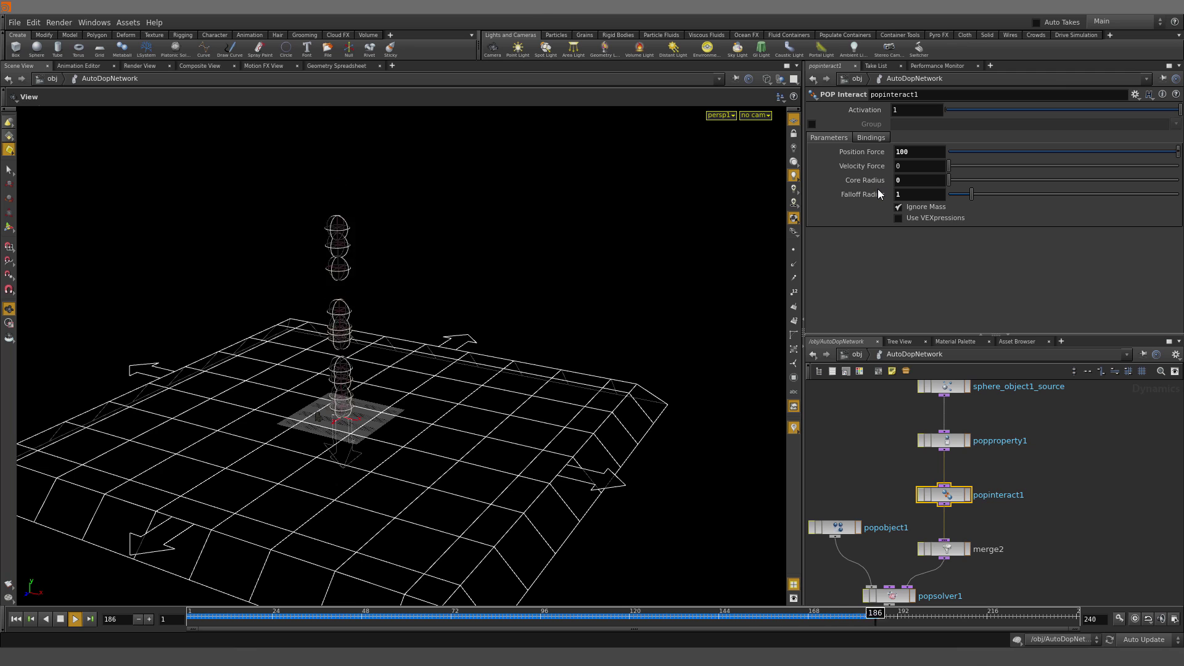
pyautogui.click(934, 153)
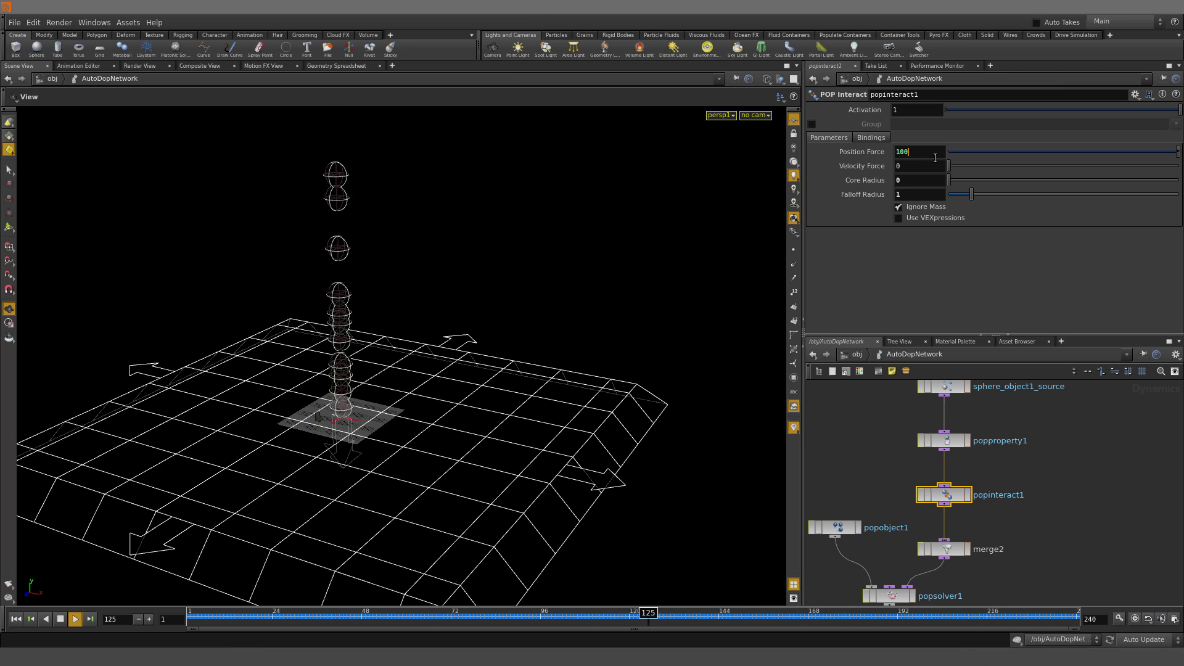
pyautogui.write('0')
pyautogui.press('Return')
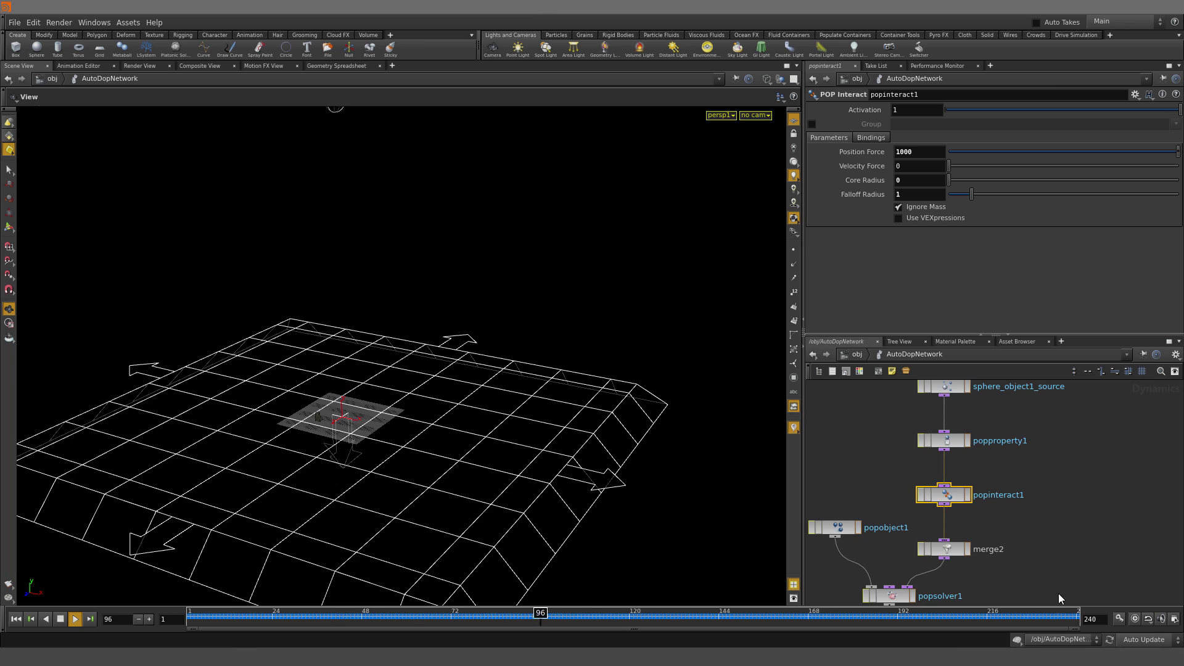
# Raise popsolver1's Min Substeps first to 10 and finally to 100 while the simulation plays
pyautogui.moveTo(981, 575); pyautogui.dragTo(1024, 518, button='middle')
pyautogui.click(930, 538)
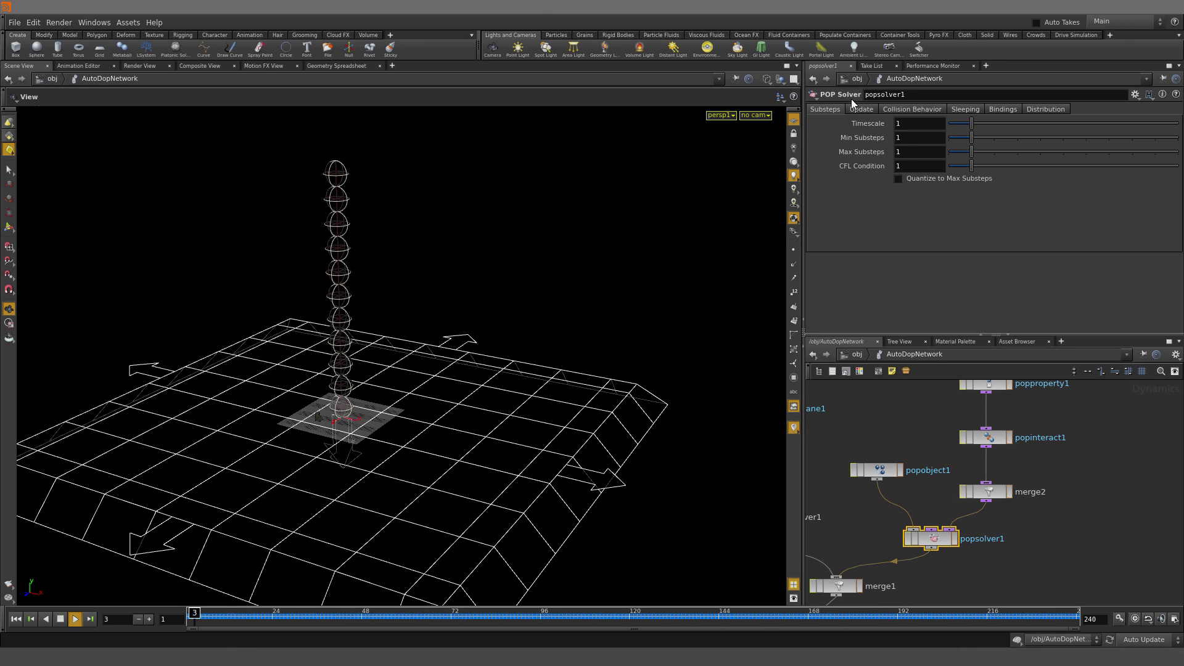
pyautogui.doubleClick(919, 137)
pyautogui.write('10')
pyautogui.press('Return')
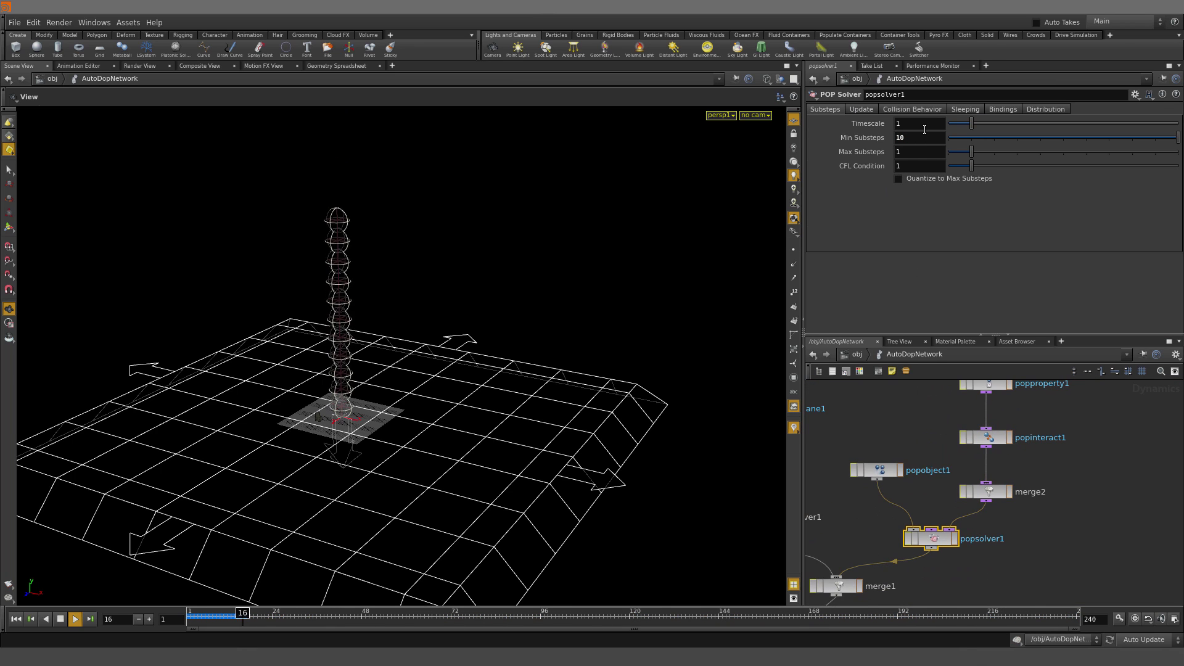
pyautogui.click(925, 135)
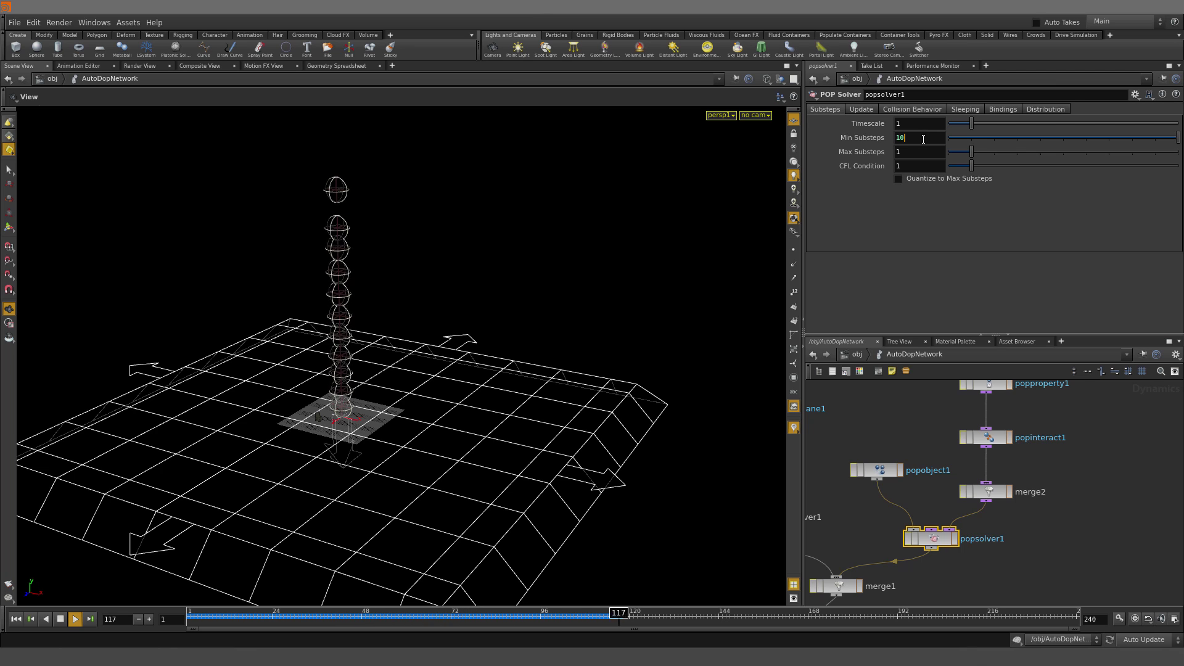
pyautogui.write('0')
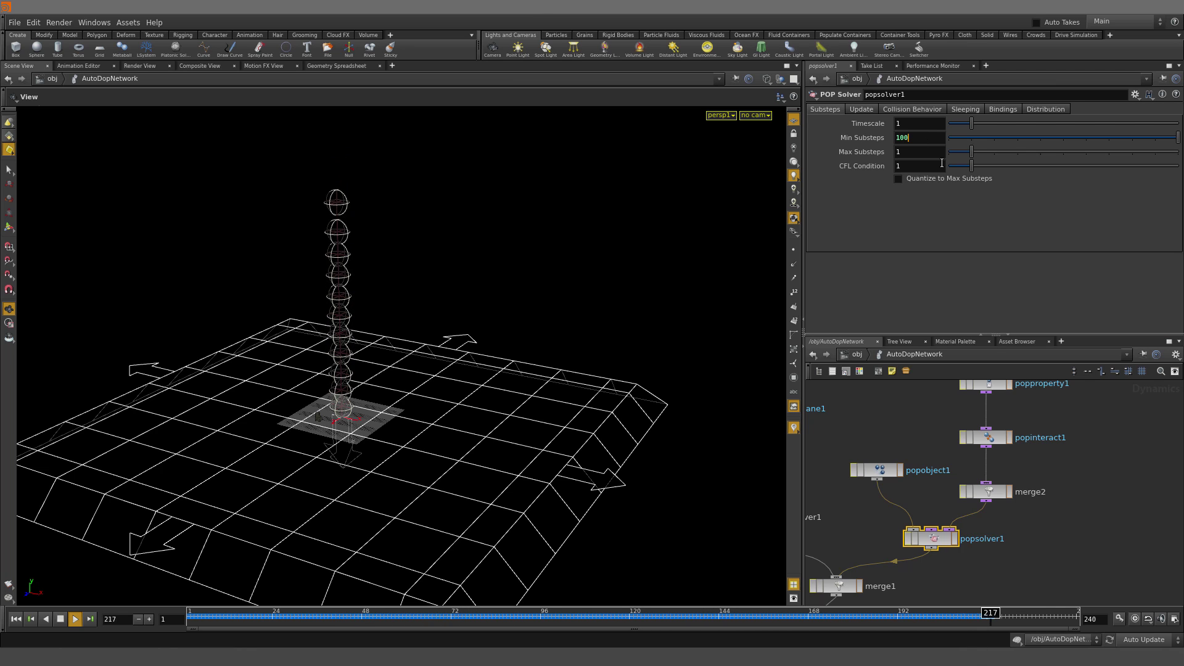
pyautogui.click(892, 432)
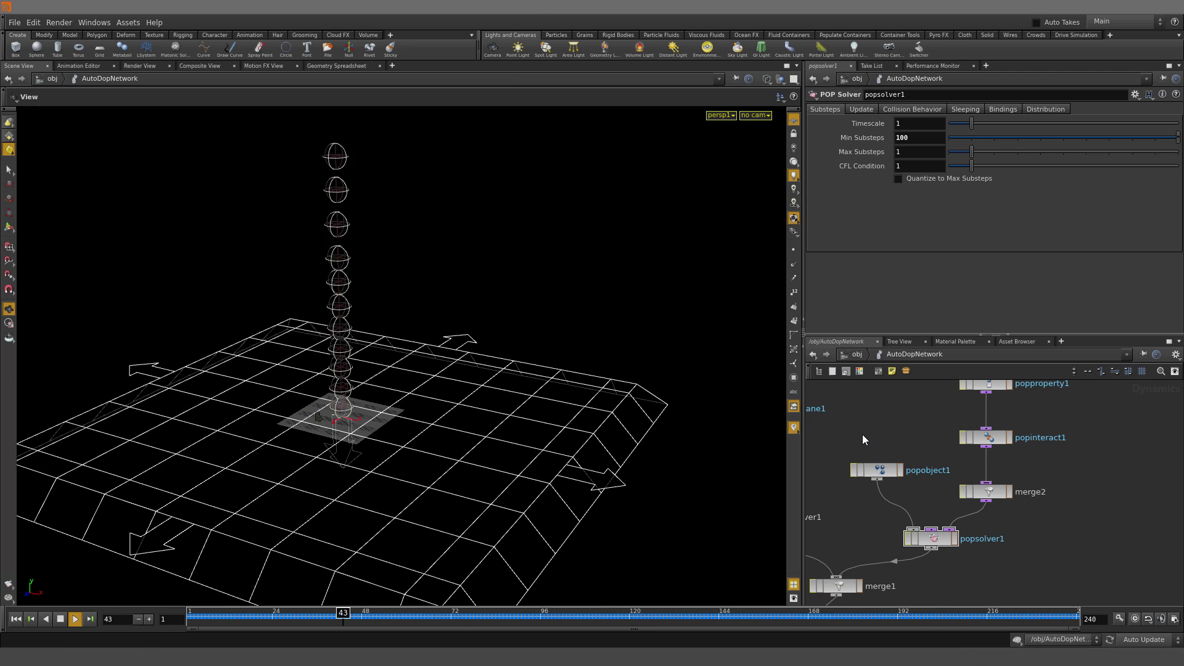
# Return to frame 1 and open the scene file cowstack_separate_vel.hip, discarding the changes to the current scene
pyautogui.click(15, 619)
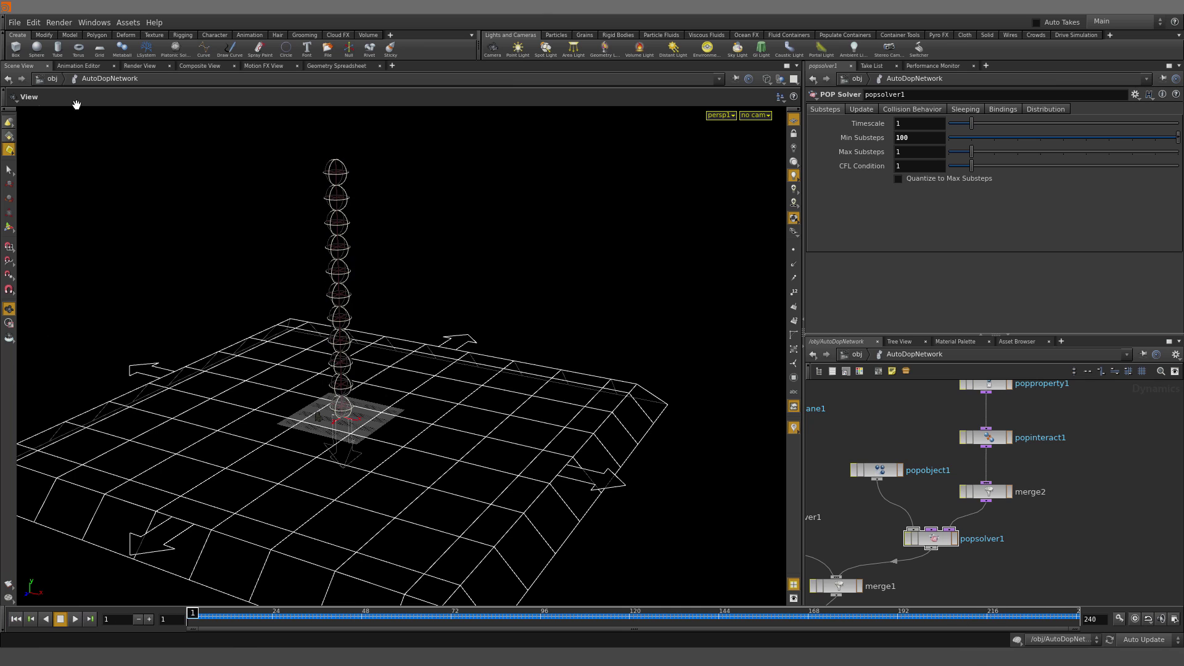
pyautogui.click(14, 23)
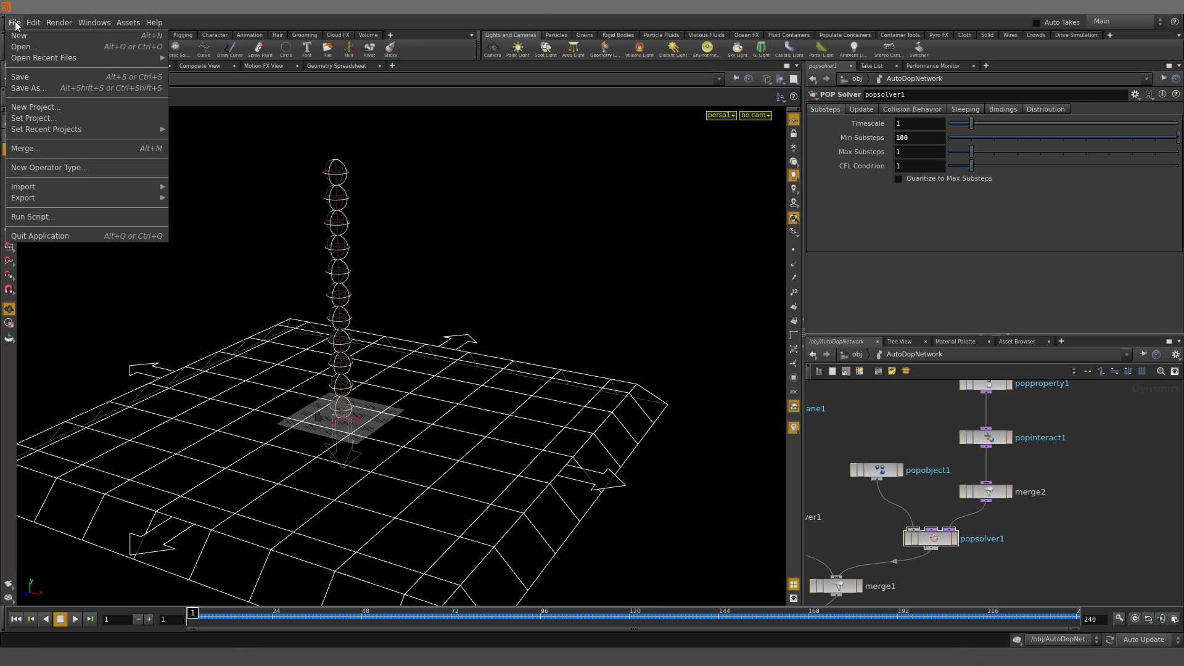
pyautogui.click(73, 48)
pyautogui.click(181, 143)
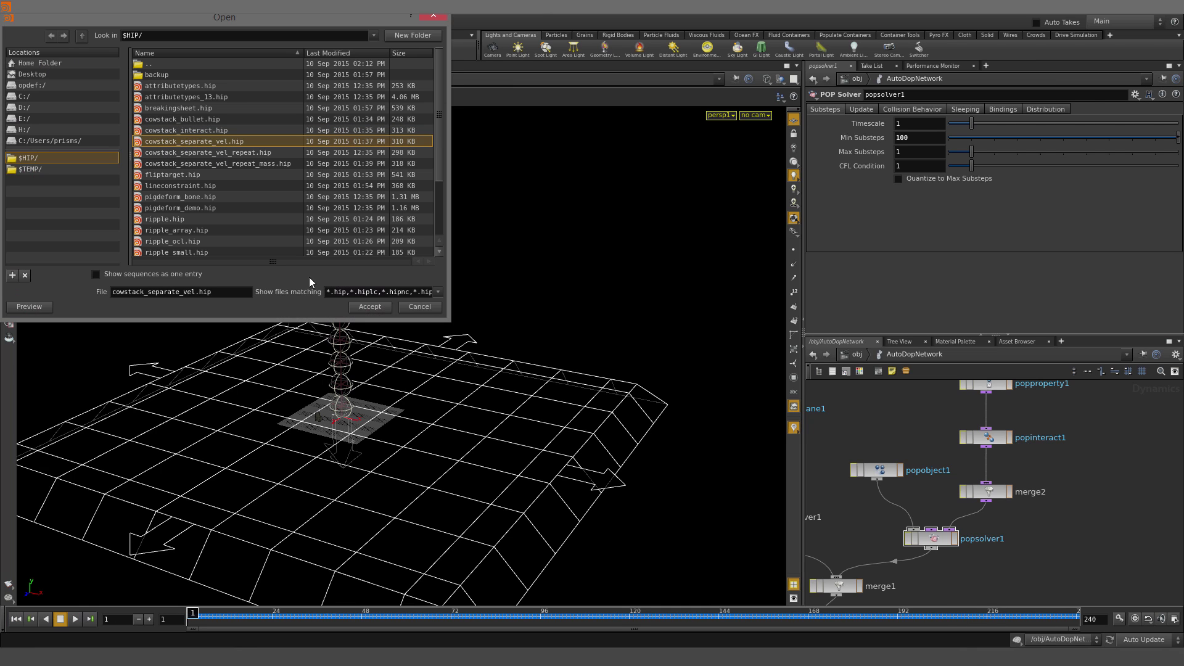
pyautogui.click(361, 307)
pyautogui.click(395, 321)
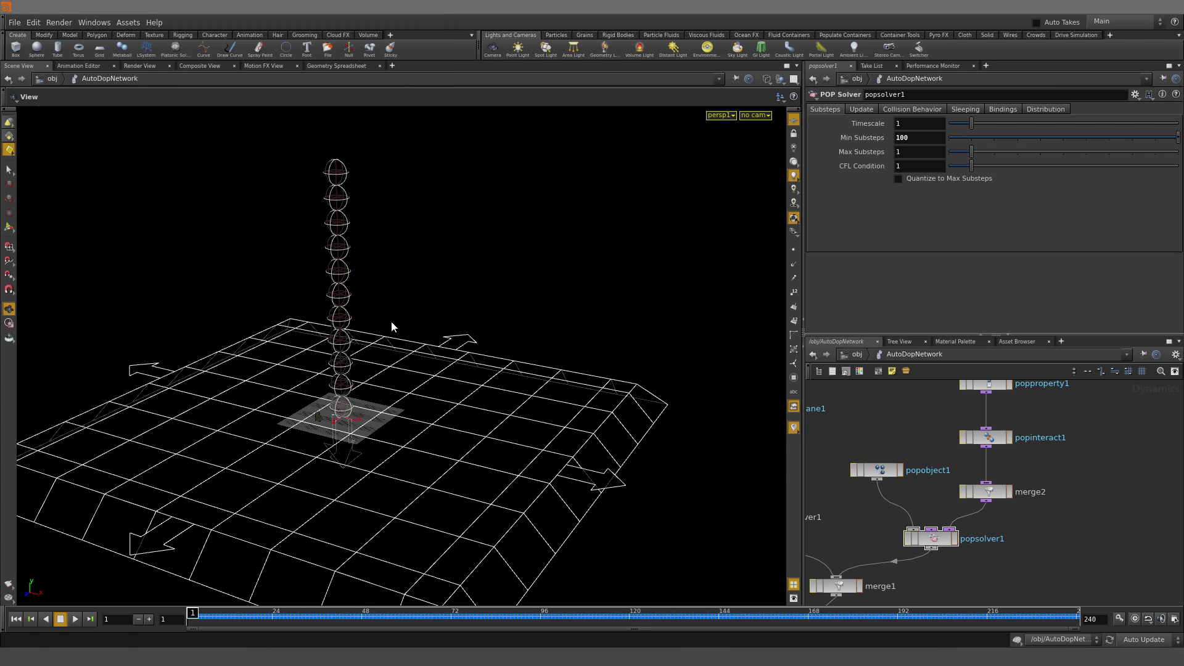
# Show the whole sphere stack from the front and open the contents of AutoDopNetwork
pyautogui.moveTo(534, 206); pyautogui.dragTo(362, 368, button='right')
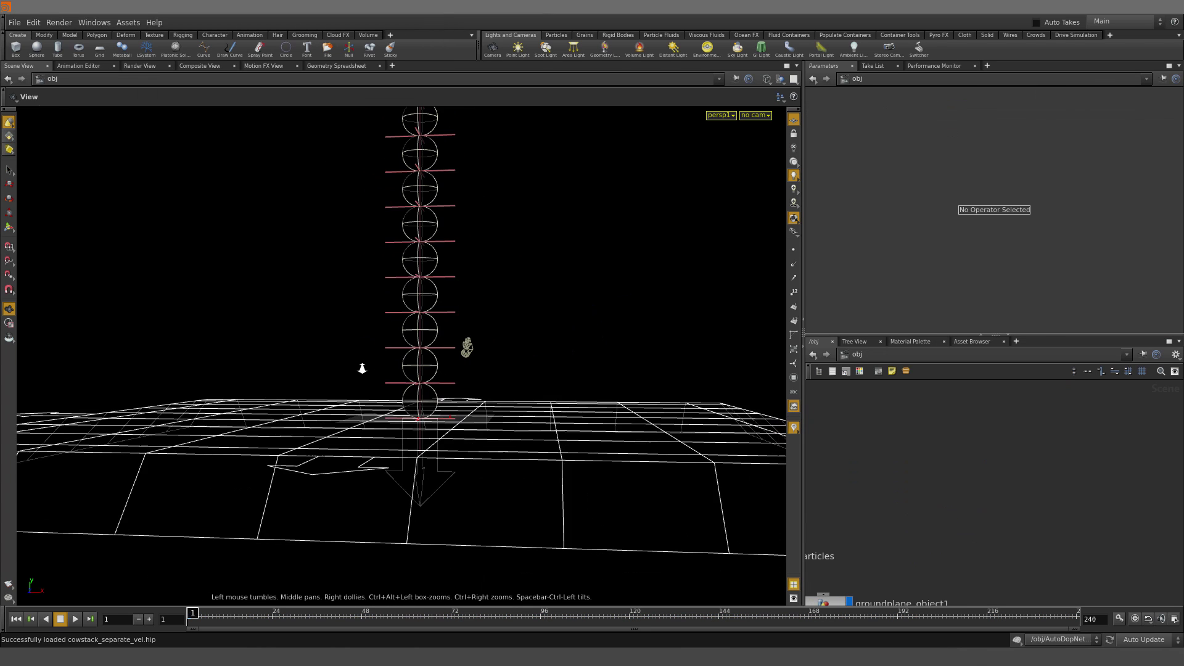
pyautogui.moveTo(361, 368); pyautogui.dragTo(389, 437)
pyautogui.moveTo(991, 478)
pyautogui.mouseDown(button='middle')
pyautogui.moveTo(960, 478)
pyautogui.moveTo(999, 475)
pyautogui.mouseUp(button='middle')
pyautogui.doubleClick(832, 430)
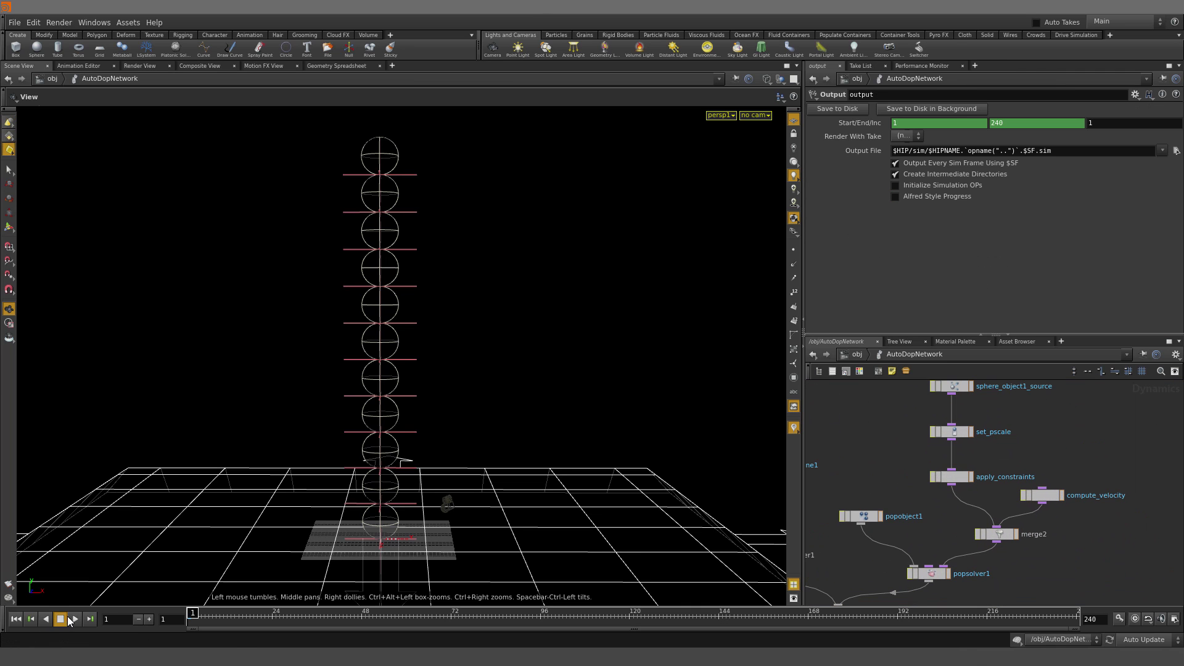
# Play the simulation, inspect how the spheres overlap near the stack's base, and return to frame 1
pyautogui.click(72, 619)
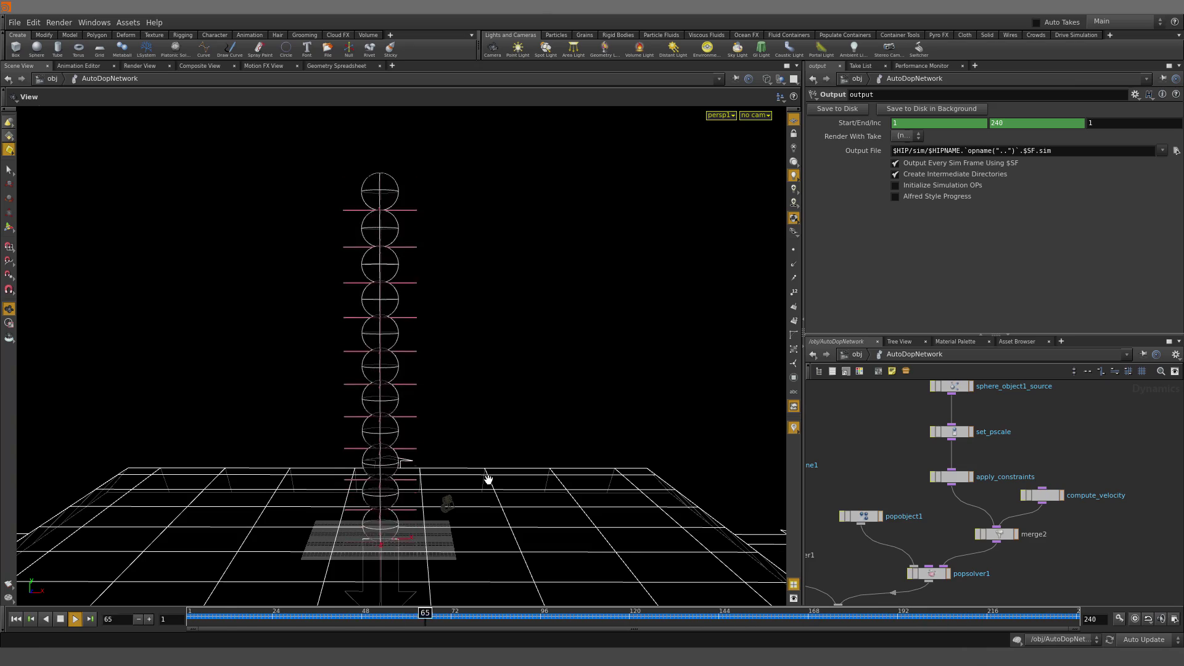
pyautogui.moveTo(470, 489); pyautogui.dragTo(441, 442)
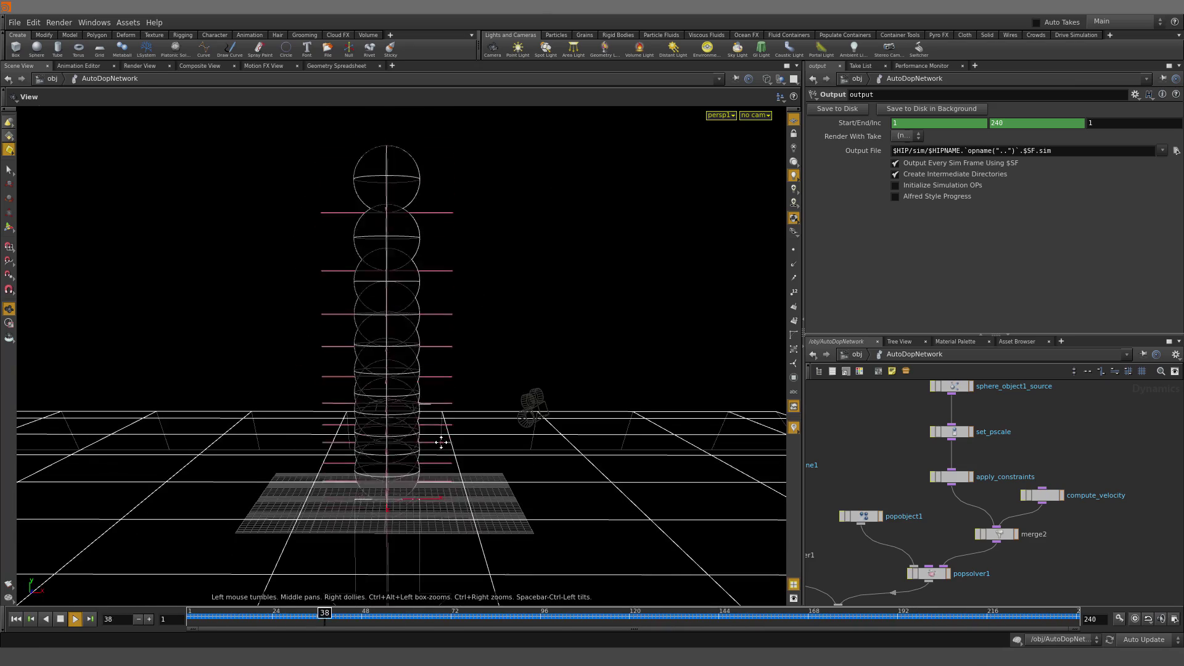
pyautogui.moveTo(441, 442); pyautogui.dragTo(497, 363, button='middle')
pyautogui.moveTo(428, 415); pyautogui.dragTo(594, 357, button='right')
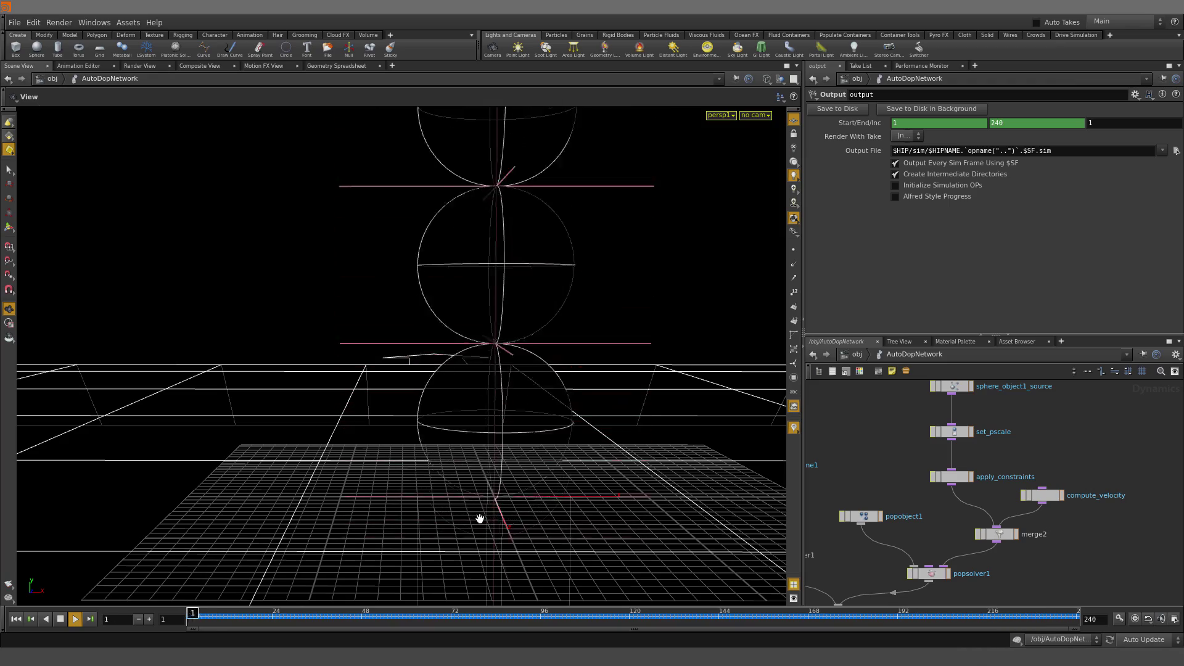
pyautogui.moveTo(926, 494); pyautogui.dragTo(949, 453, button='middle')
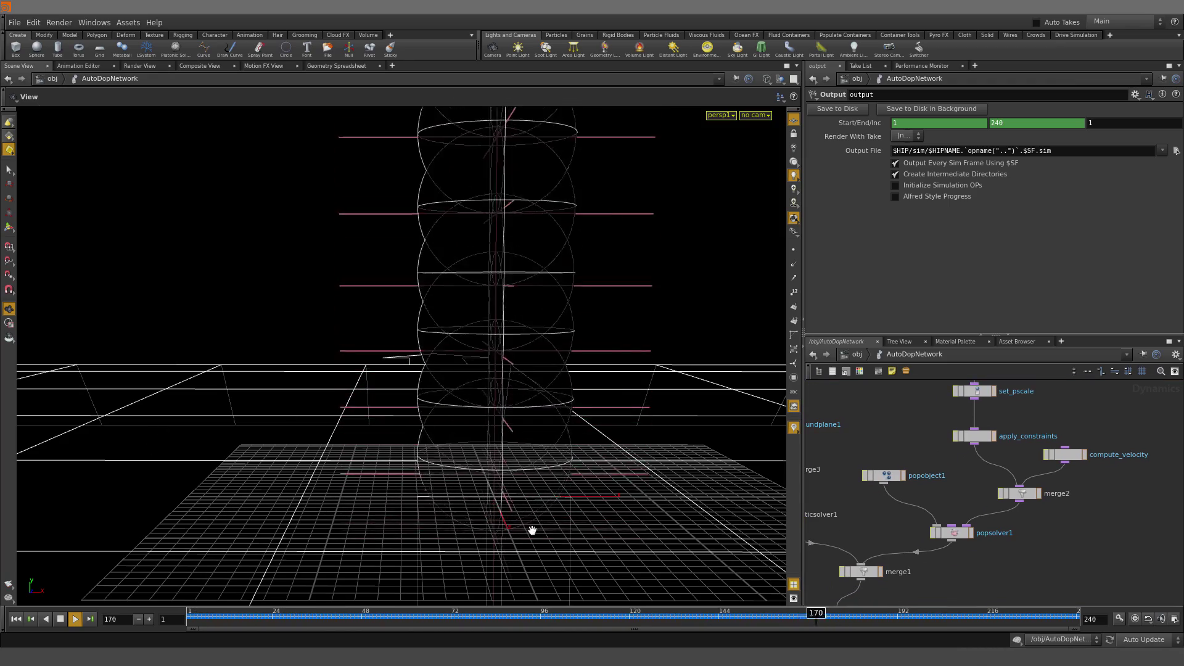
pyautogui.click(15, 619)
pyautogui.moveTo(565, 326); pyautogui.dragTo(450, 463, button='right')
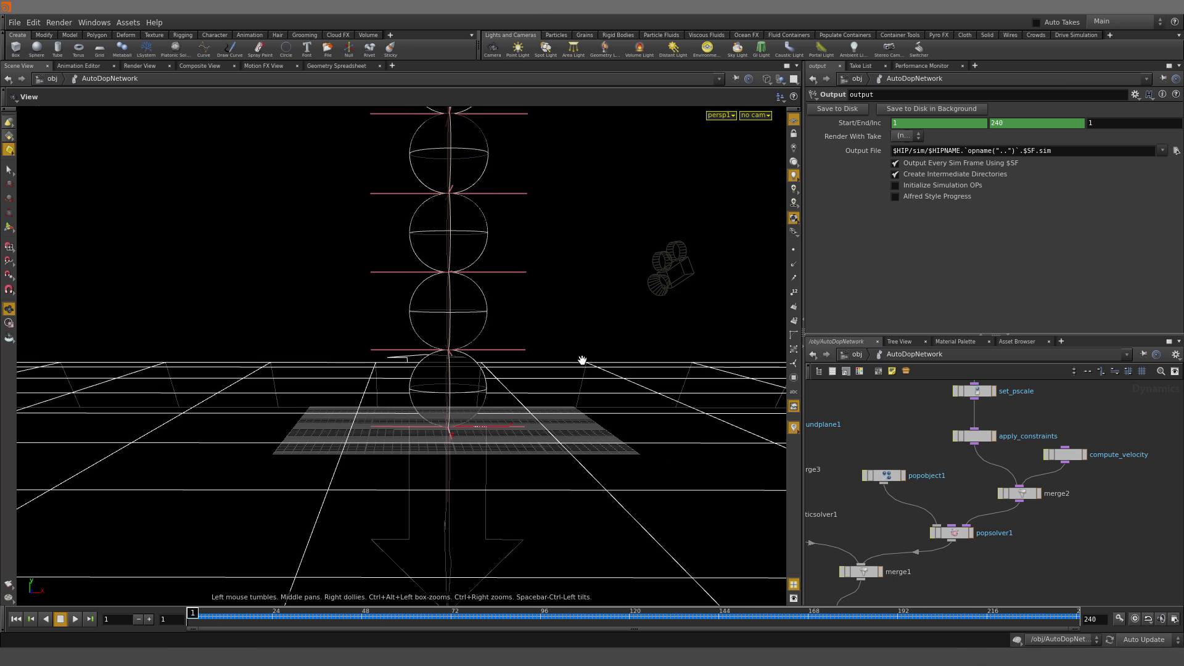
pyautogui.moveTo(552, 373); pyautogui.dragTo(495, 409, button='middle')
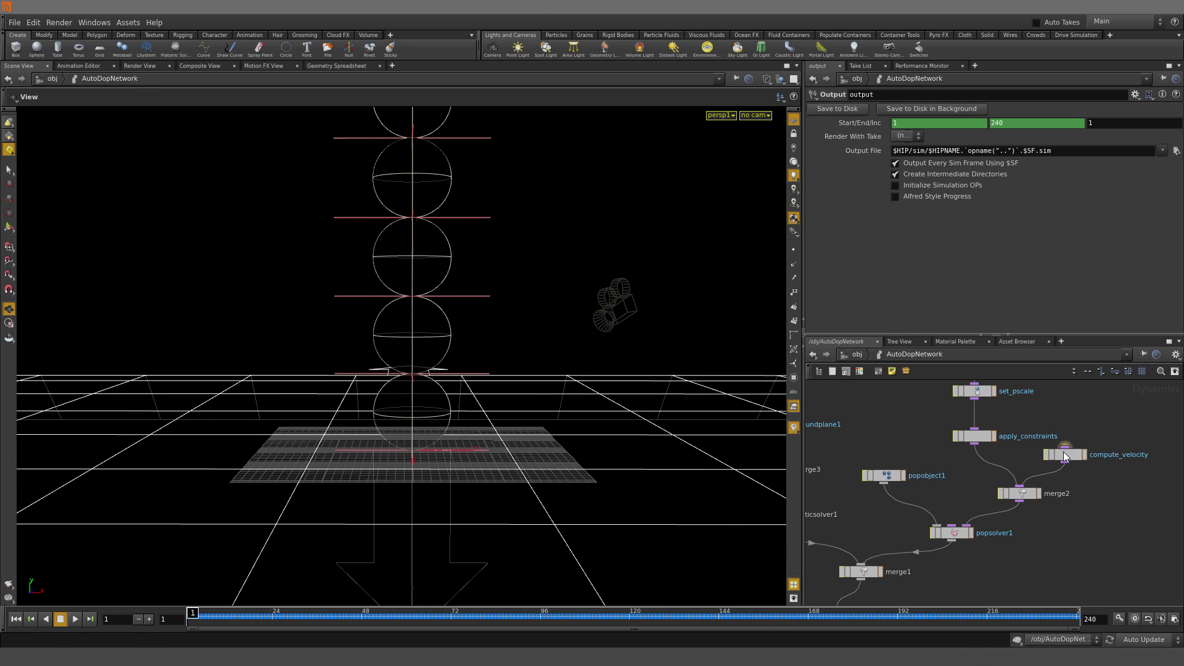
# Detach apply_constraints from below set_pscale, wire it separately into merge2, and order it before compute_velocity
pyautogui.moveTo(1065, 456); pyautogui.dragTo(1138, 446)
pyautogui.click(984, 438)
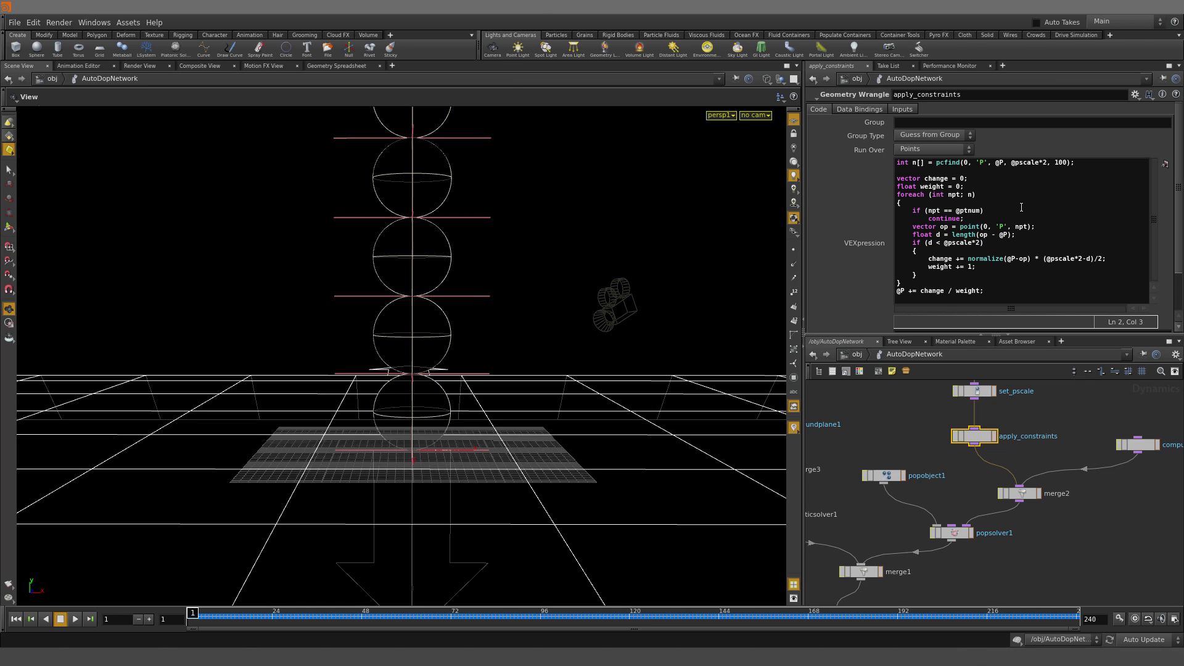
pyautogui.moveTo(981, 439); pyautogui.dragTo(1058, 409)
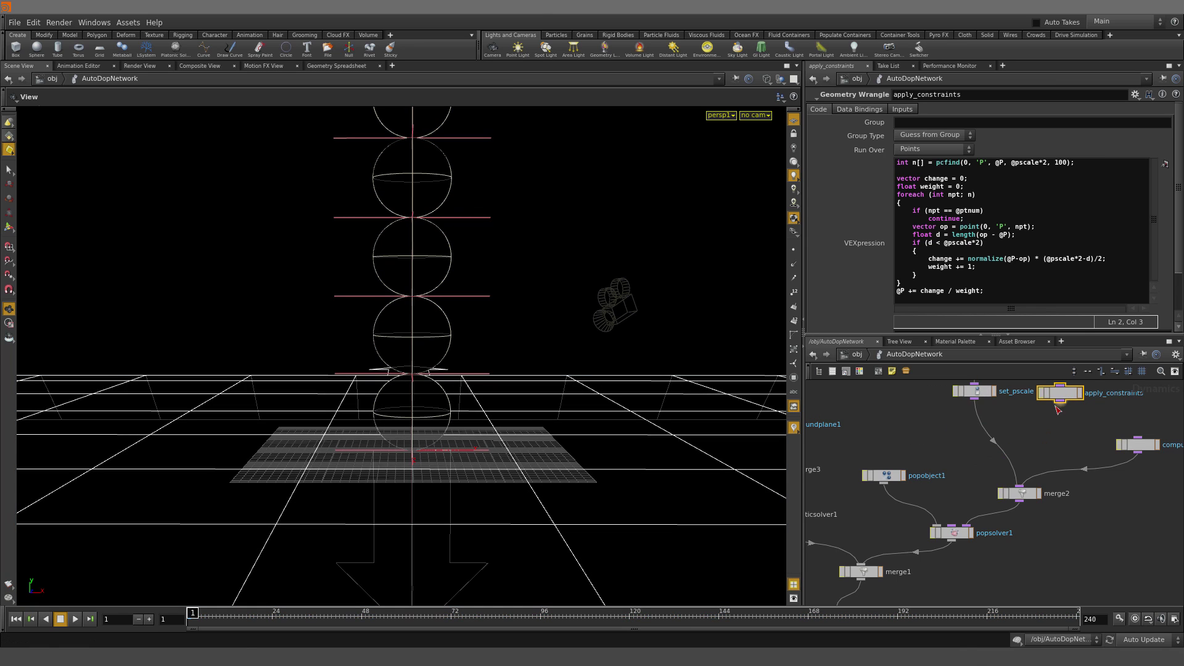
pyautogui.click(1027, 499)
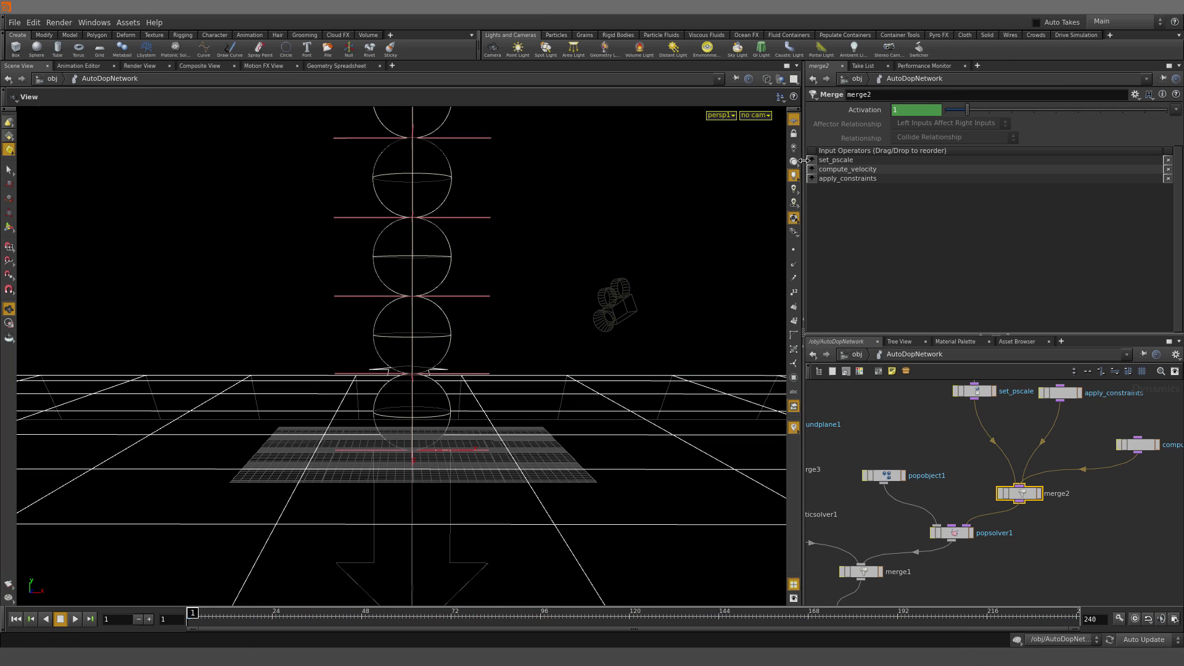
pyautogui.moveTo(811, 178); pyautogui.dragTo(812, 169)
# Review the nodes feeding merge2 in evaluation order: sphere_object1_source, set_pscale, apply_constraints and compute_velocity
pyautogui.scroll(2, 993, 512)
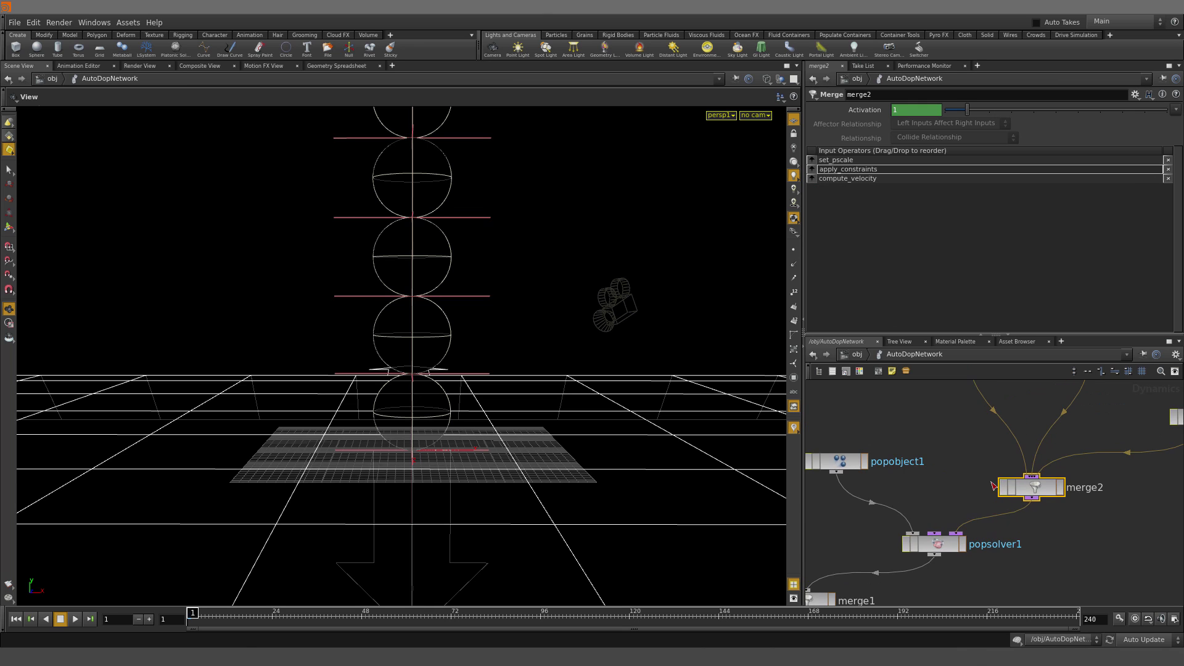
pyautogui.moveTo(974, 452); pyautogui.dragTo(949, 542, button='middle')
pyautogui.moveTo(916, 432); pyautogui.dragTo(944, 585, button='middle')
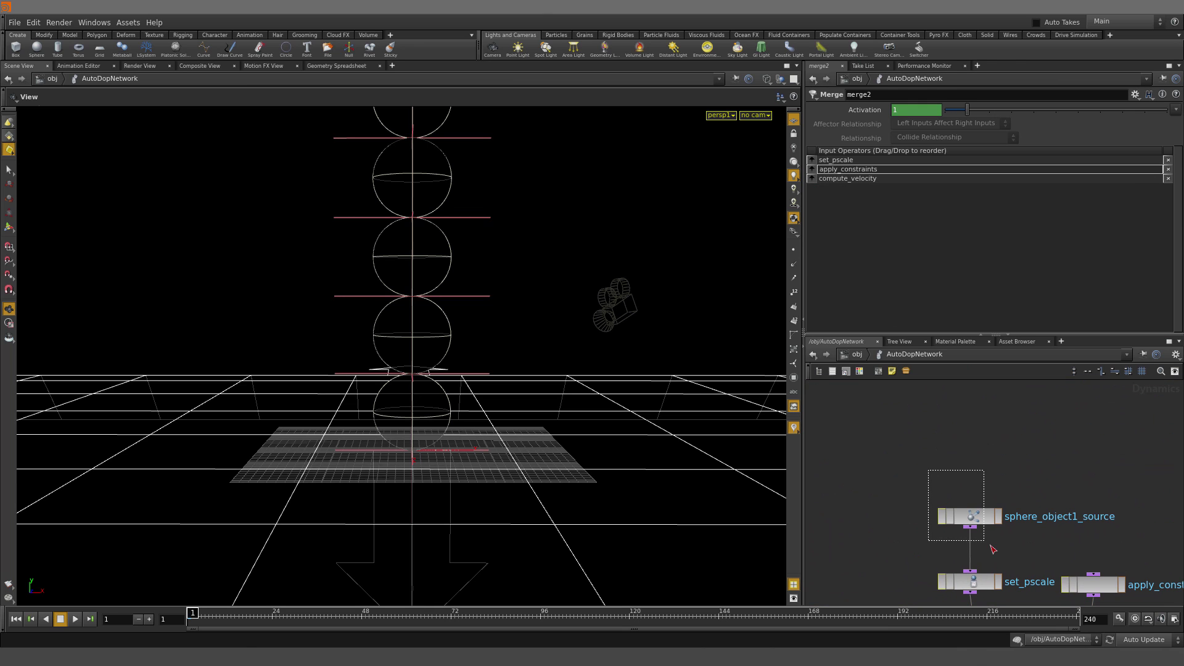
pyautogui.click(961, 517)
pyautogui.moveTo(962, 516); pyautogui.dragTo(935, 422, button='middle')
pyautogui.click(944, 487)
pyautogui.moveTo(965, 558); pyautogui.dragTo(906, 524, button='middle')
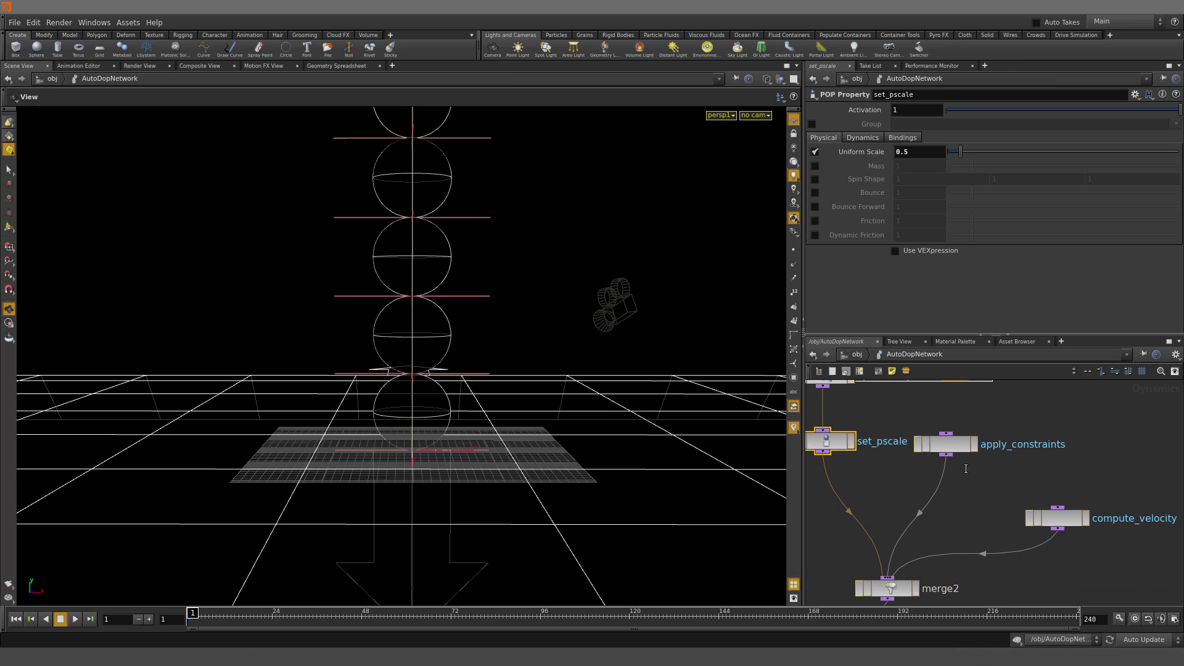
pyautogui.click(945, 444)
pyautogui.moveTo(945, 444); pyautogui.dragTo(888, 397, button='middle')
pyautogui.click(1000, 472)
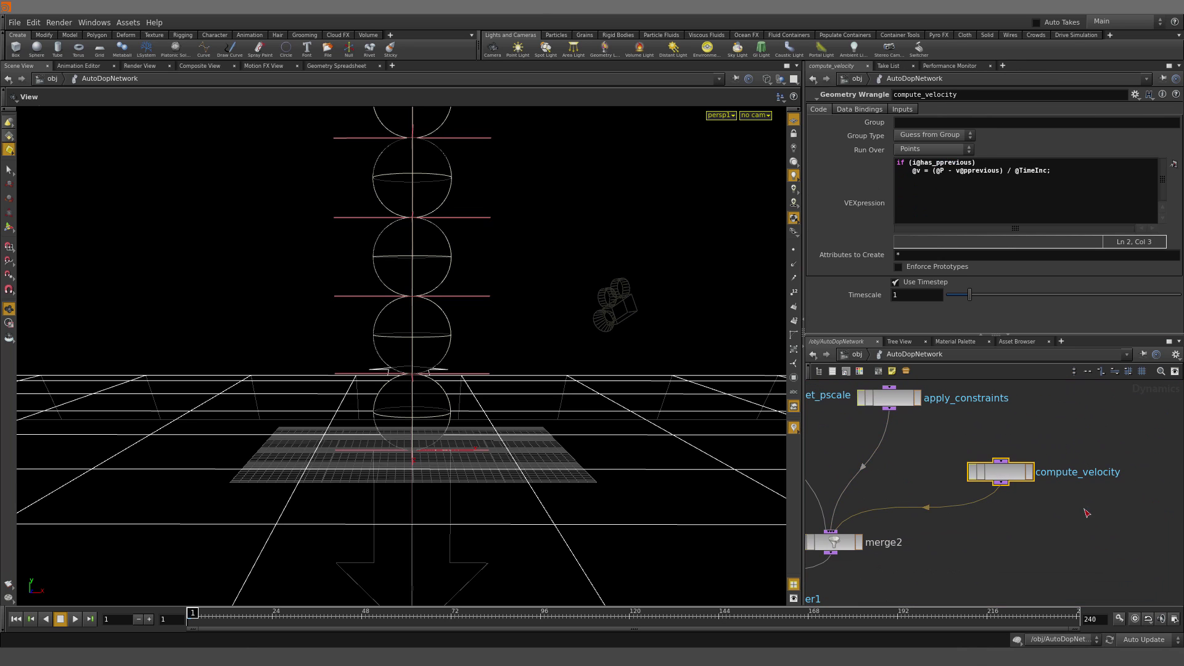
pyautogui.moveTo(959, 507); pyautogui.dragTo(1087, 581, button='middle')
pyautogui.moveTo(1017, 473); pyautogui.dragTo(1038, 445)
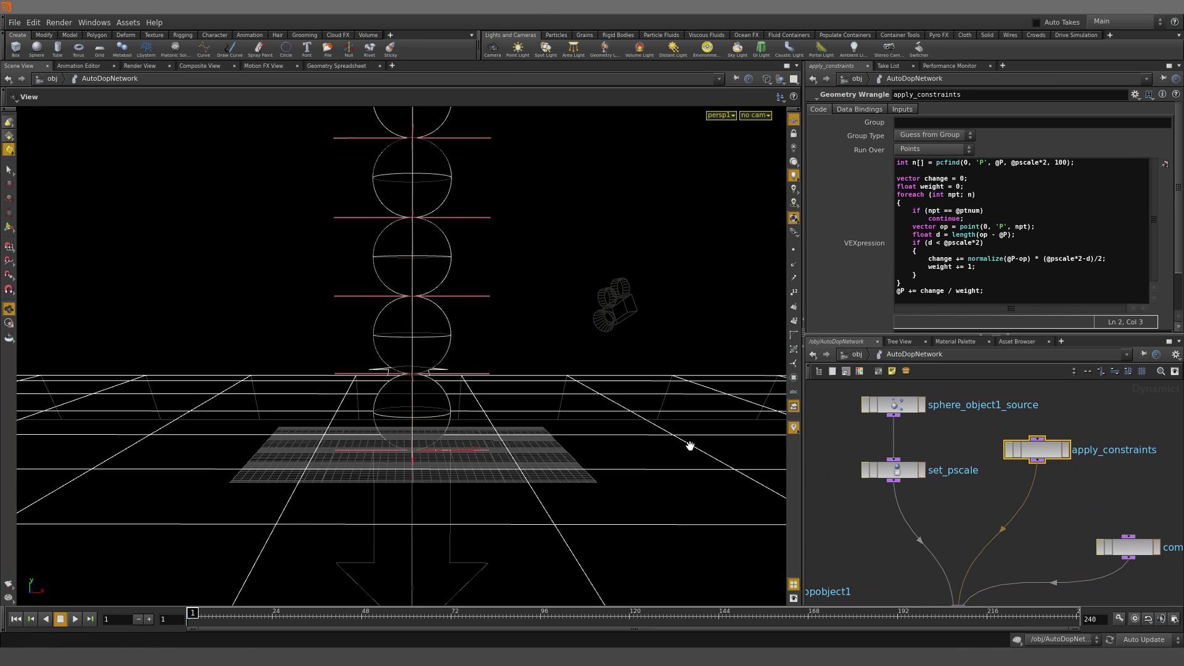
pyautogui.click(1005, 504)
pyautogui.press('Tab')
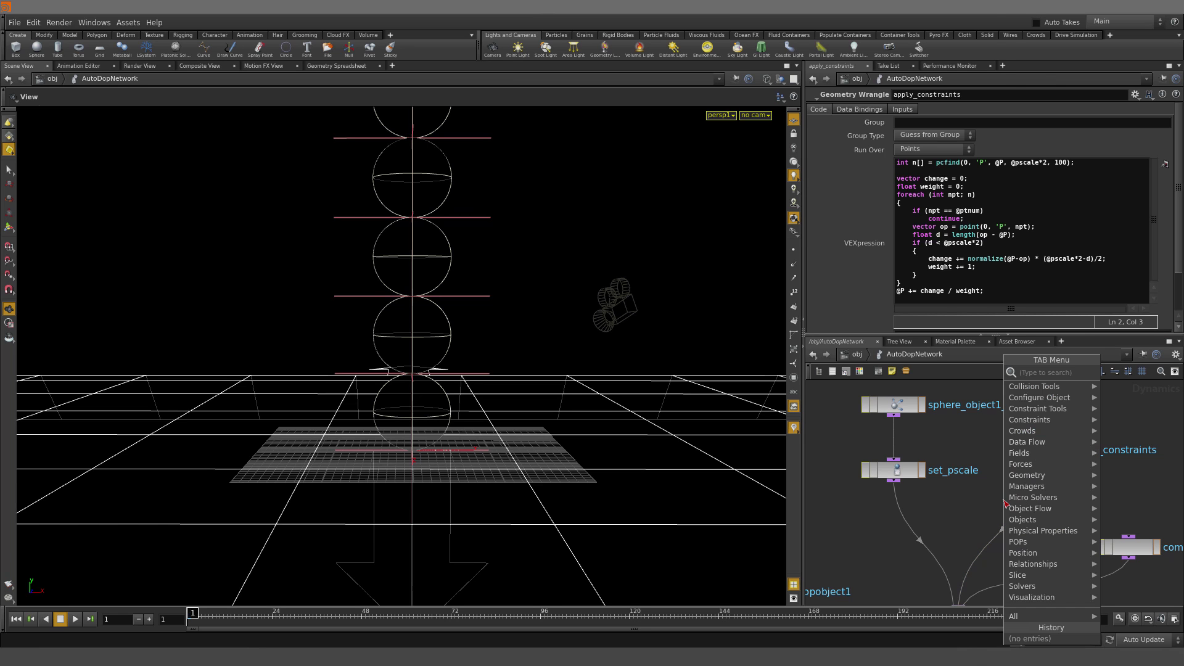
pyautogui.write('popwr')
pyautogui.press('Return')
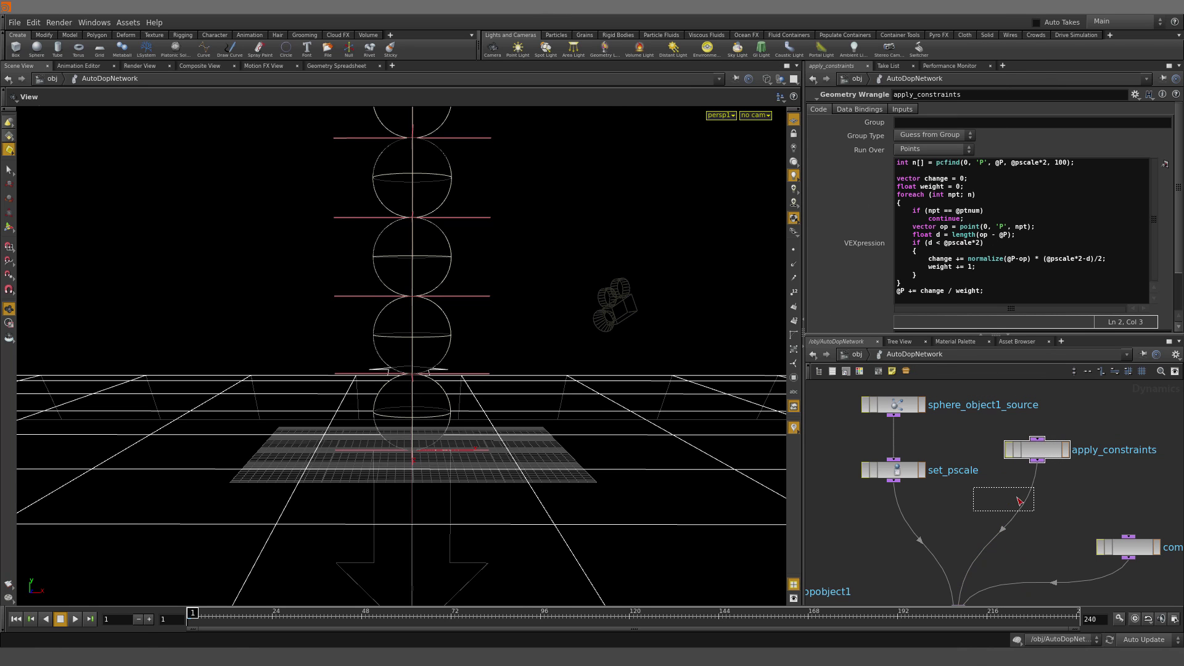
pyautogui.click(1022, 503)
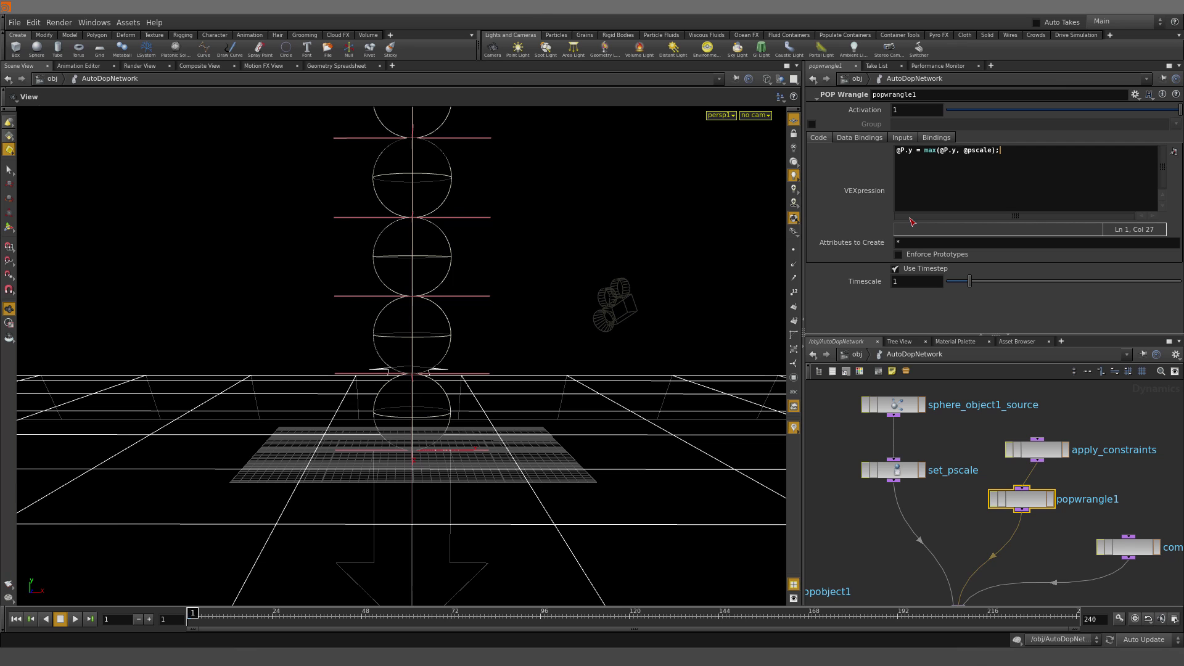
# Play the simulation with the new ground constraint, viewing more of the stack, and rewind to frame 1
pyautogui.click(74, 620)
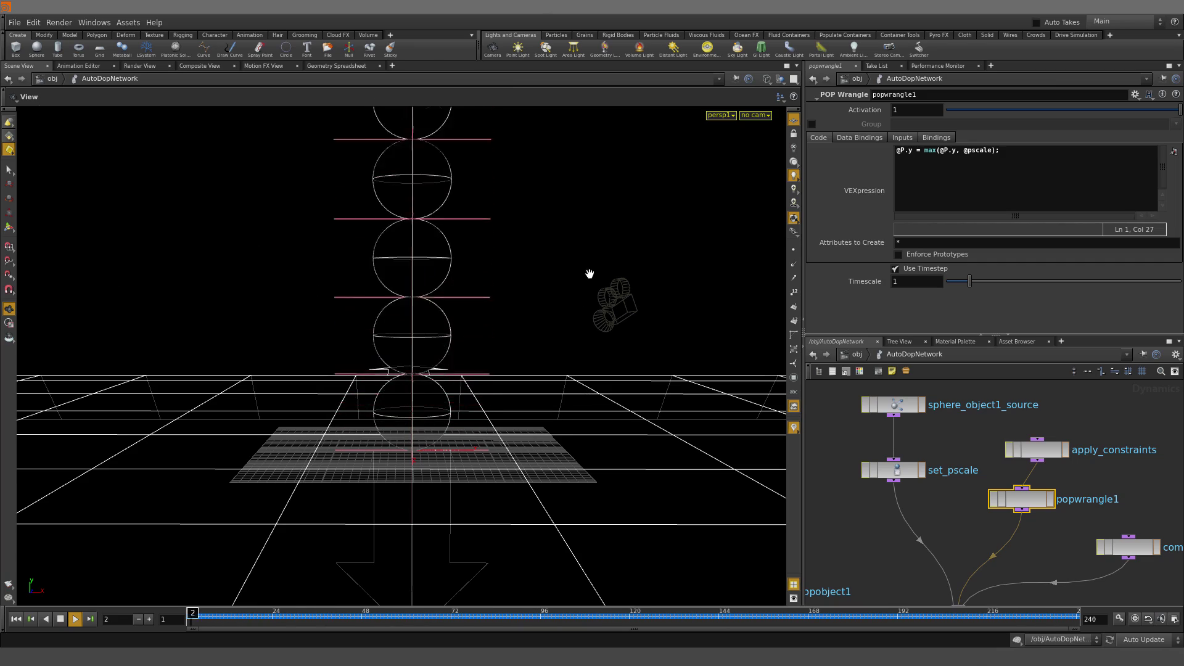
pyautogui.moveTo(592, 272); pyautogui.dragTo(401, 423)
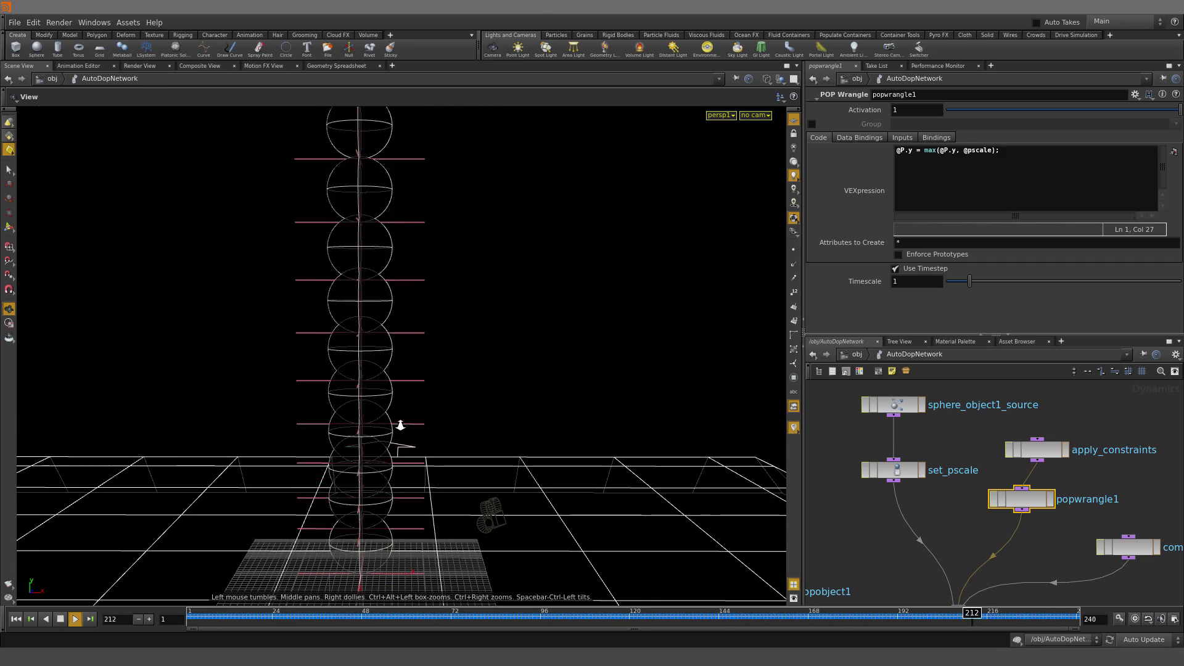
pyautogui.moveTo(345, 608); pyautogui.dragTo(193, 610)
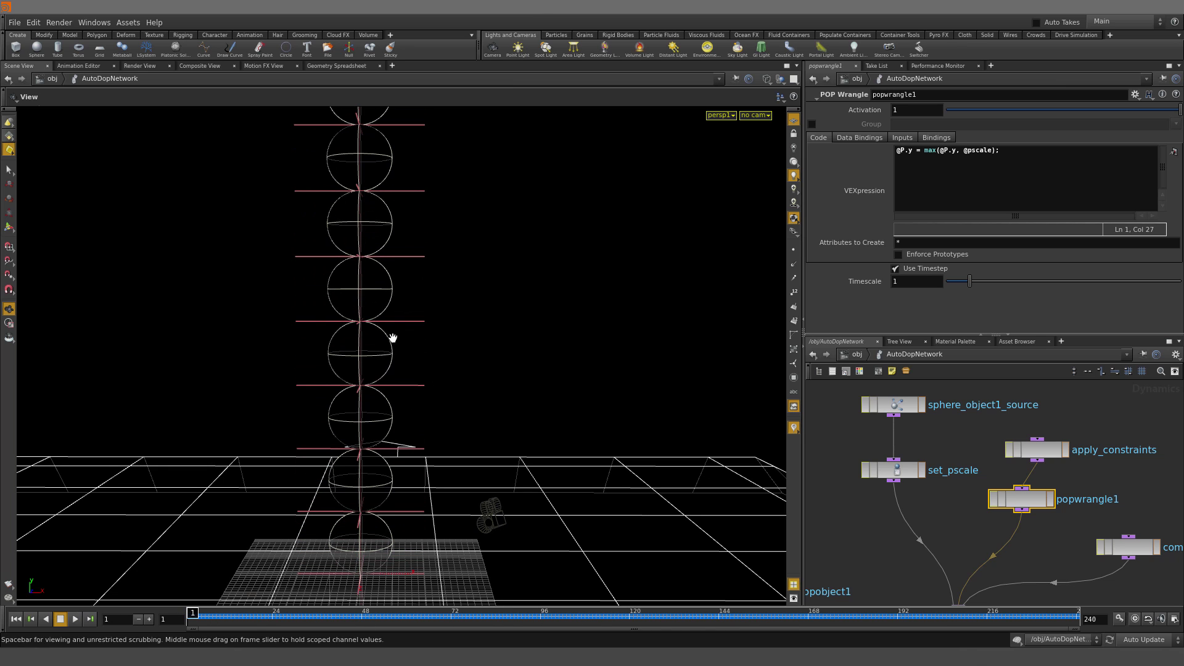
# Step through the first frames, scrub to frame 46 to examine sphere overlap along the stack, and return to frame 1
pyautogui.press('Right')
pyautogui.press('Right')
pyautogui.scroll(5, 402, 423)
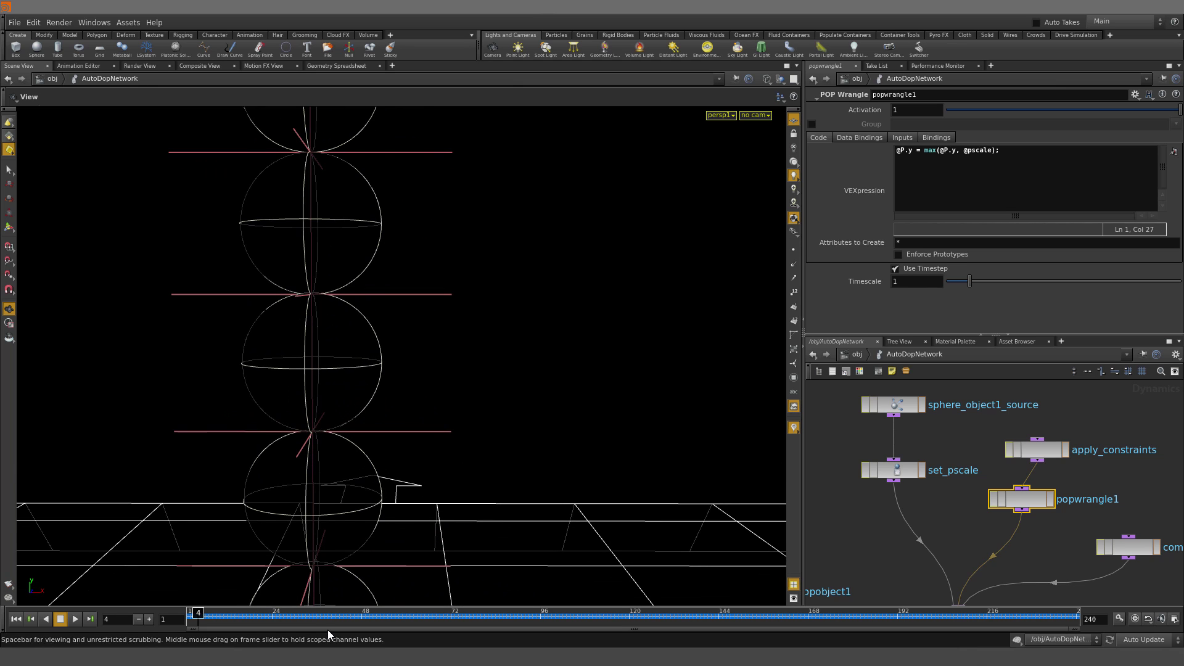
pyautogui.moveTo(327, 613); pyautogui.dragTo(354, 615)
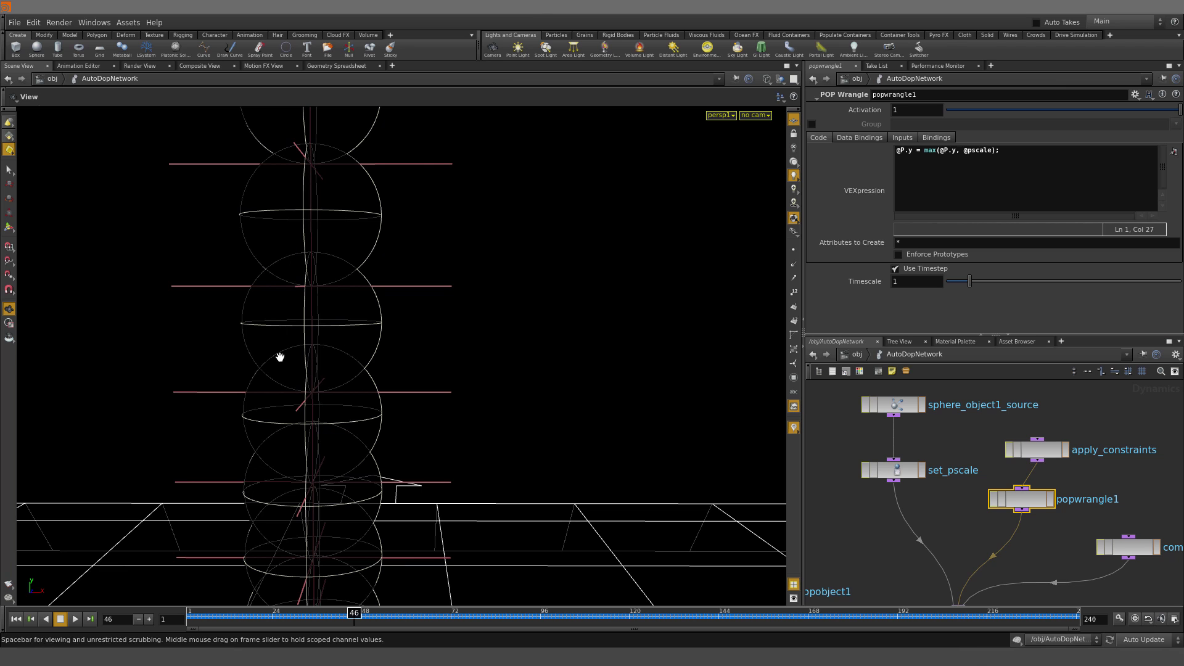
pyautogui.moveTo(389, 352); pyautogui.dragTo(389, 326)
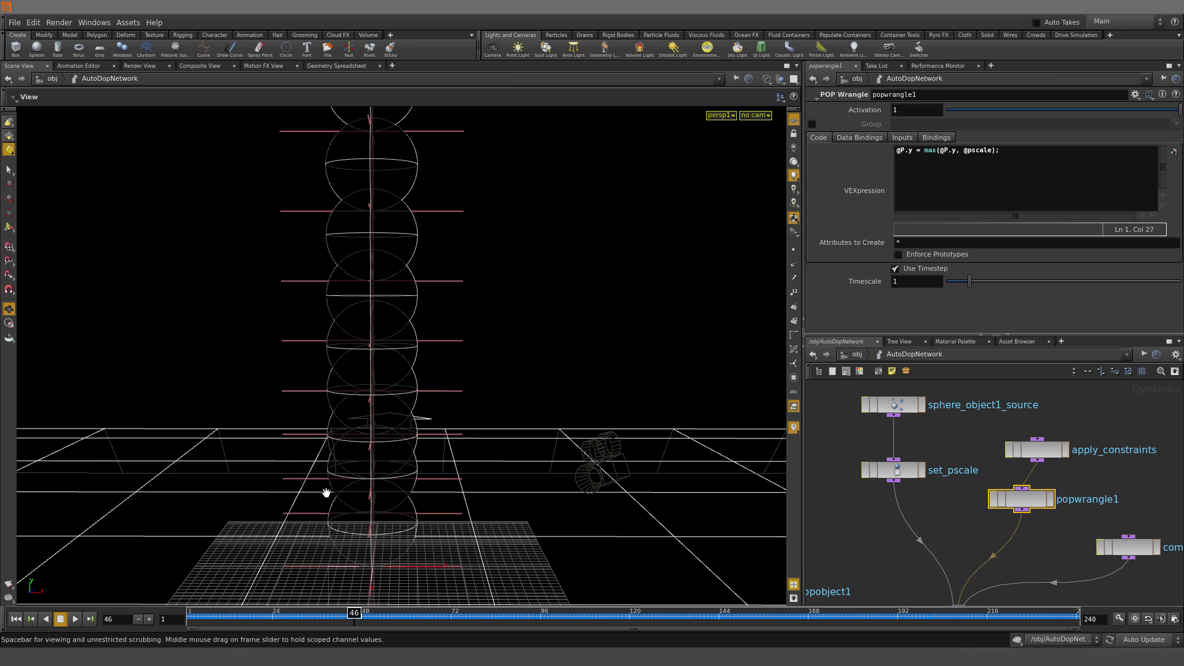
pyautogui.moveTo(326, 493); pyautogui.dragTo(428, 328)
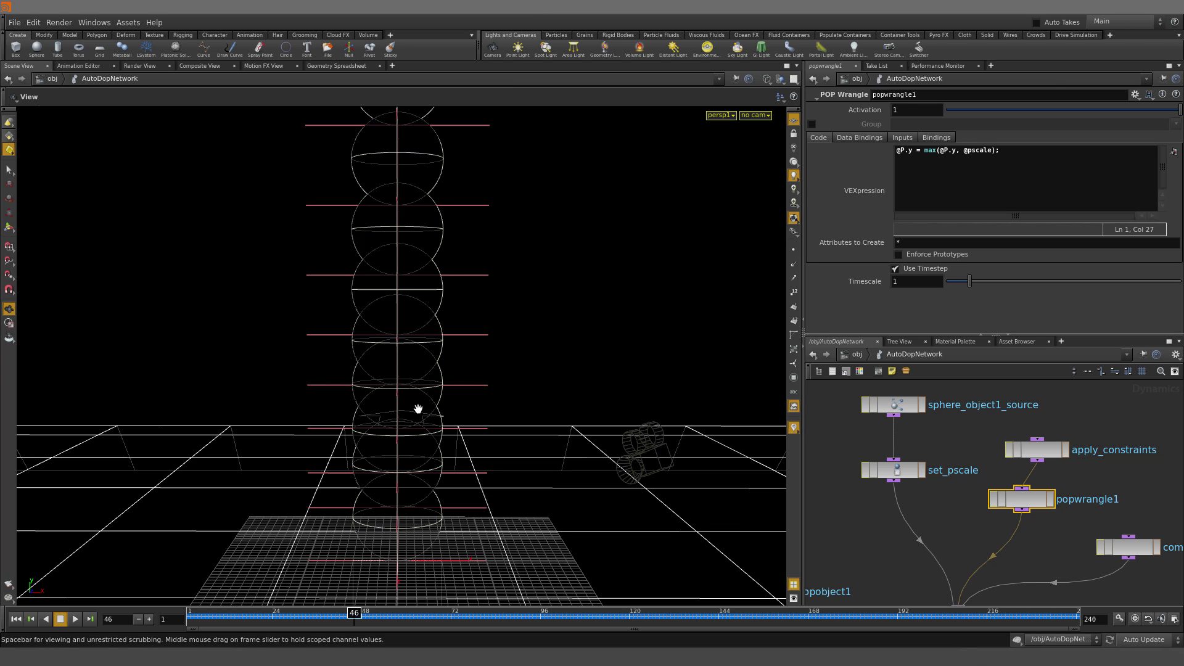
pyautogui.moveTo(418, 409); pyautogui.dragTo(424, 370)
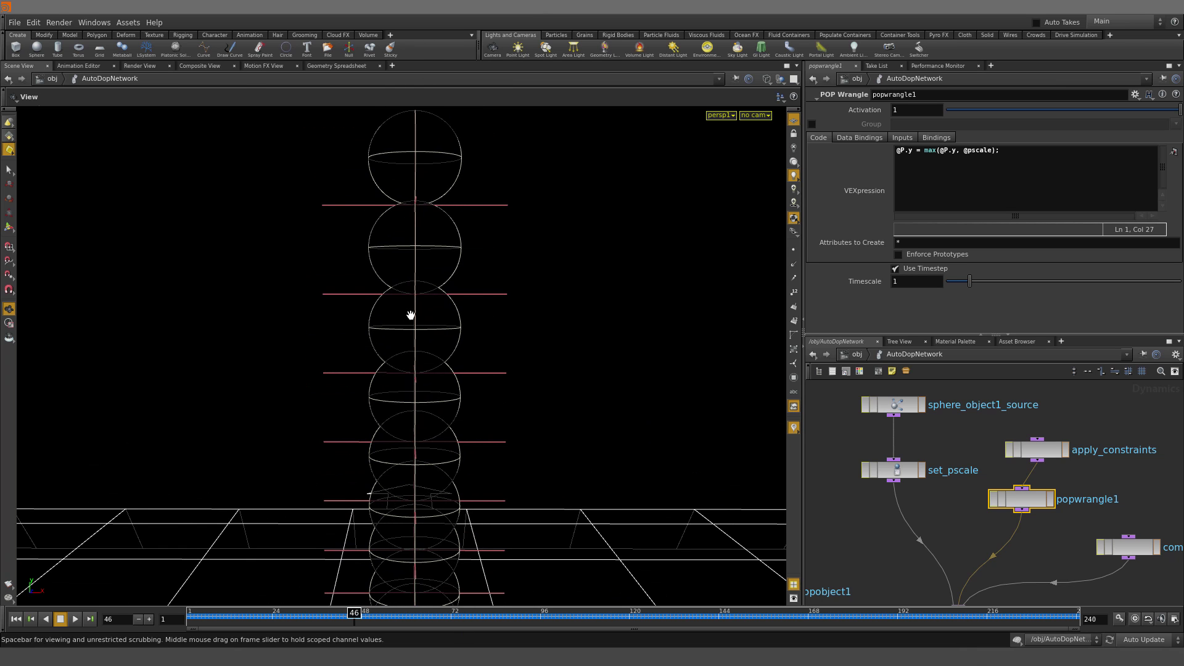
pyautogui.moveTo(411, 315); pyautogui.dragTo(413, 516)
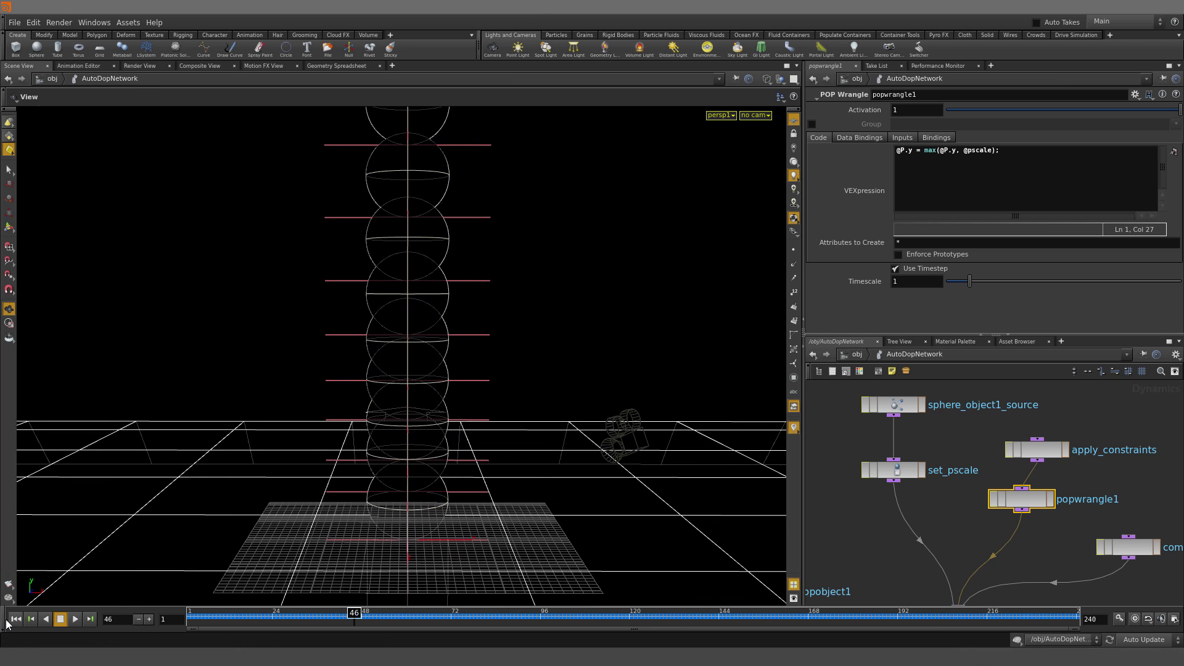
pyautogui.moveTo(674, 283); pyautogui.dragTo(356, 386)
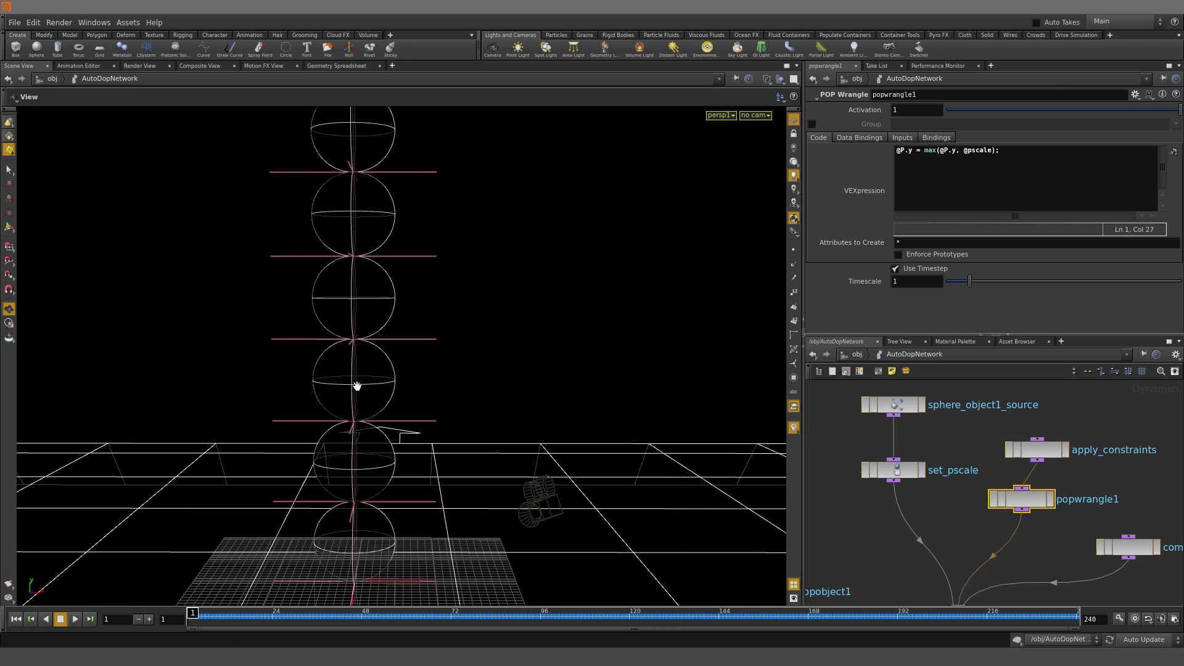
# Insert a Gas Repeat Solver between popwrangle1 and merge2 with Minimum Passes set to 10
pyautogui.click(971, 532)
pyautogui.press('Tab')
pyautogui.write('gasrepea')
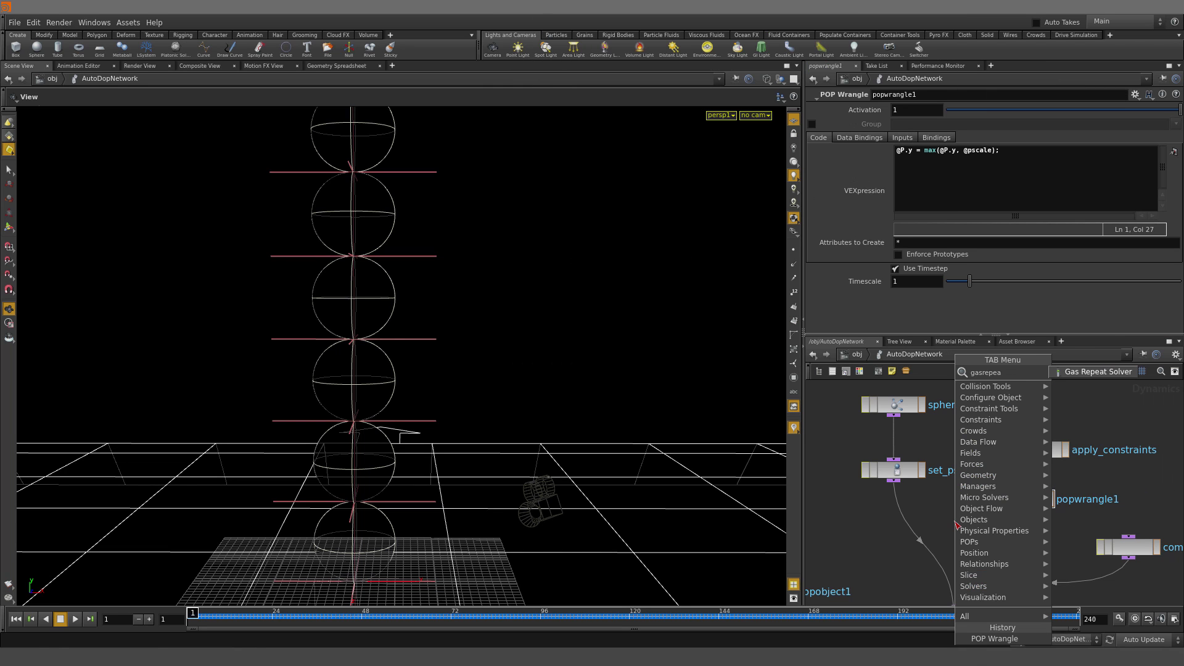
pyautogui.press('Return')
pyautogui.click(1000, 547)
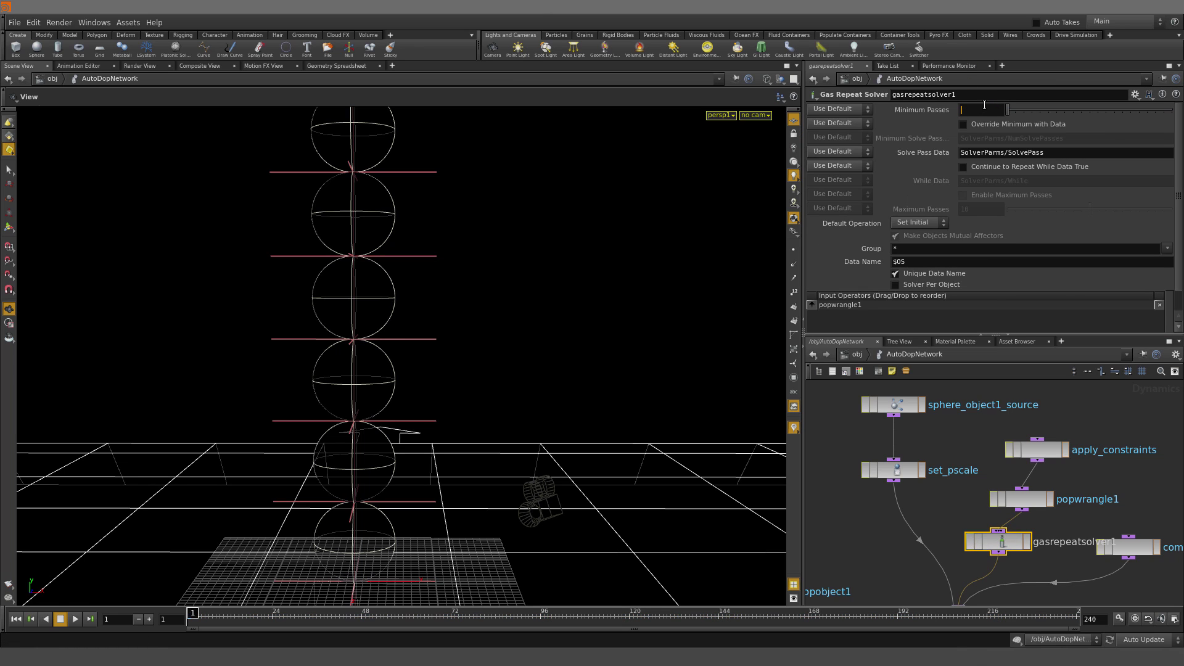
# Point out apply_constraints and popwrangle1 as the repeated nodes, and watch the simulation play with the whole stack visible
pyautogui.click(1021, 454)
pyautogui.keyDown('shift'); pyautogui.click(1021, 499); pyautogui.keyUp('shift')
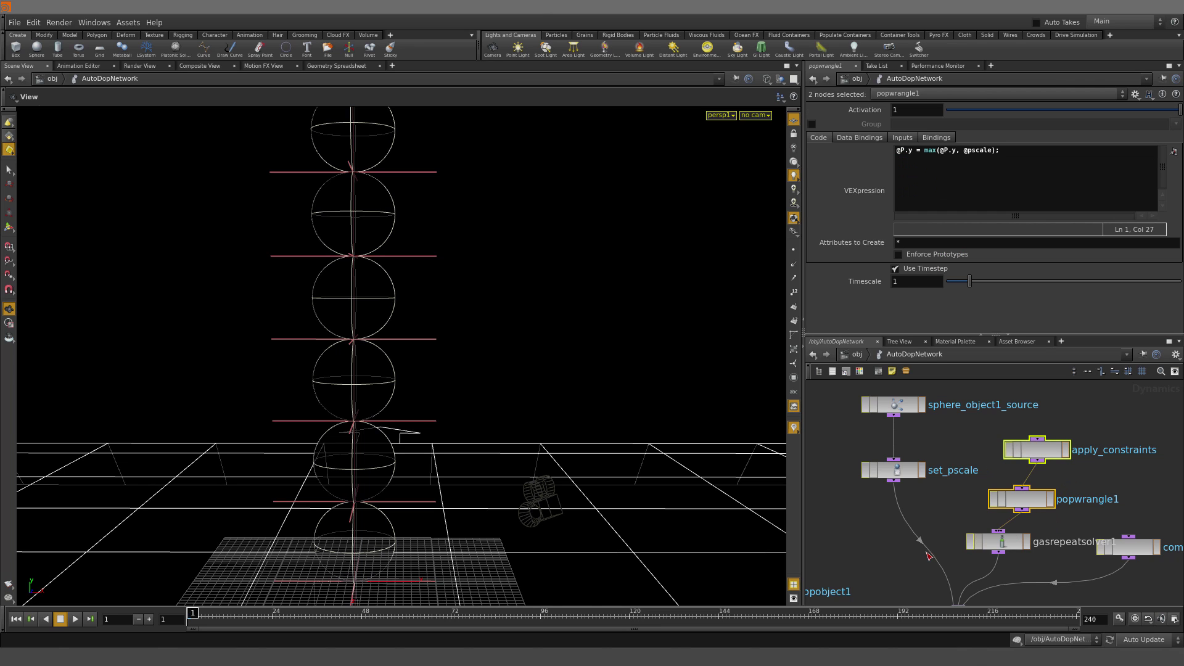
pyautogui.moveTo(924, 539)
pyautogui.mouseDown(button='middle')
pyautogui.moveTo(925, 491)
pyautogui.moveTo(925, 556)
pyautogui.mouseUp(button='middle')
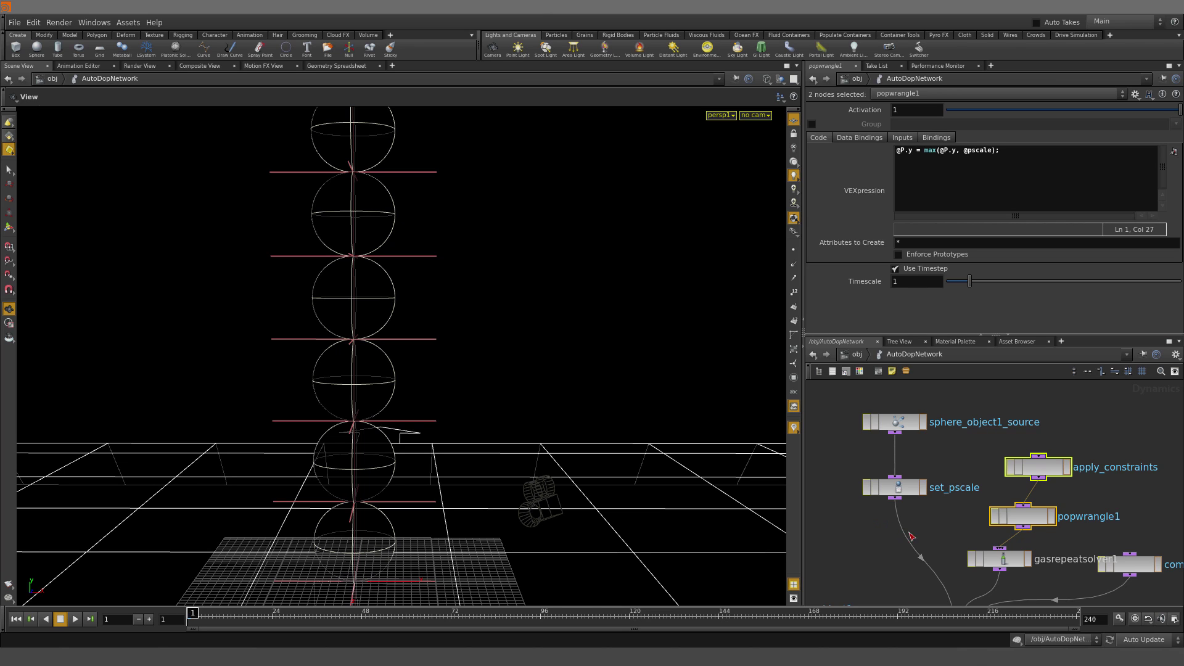
pyautogui.moveTo(912, 536); pyautogui.dragTo(865, 433, button='middle')
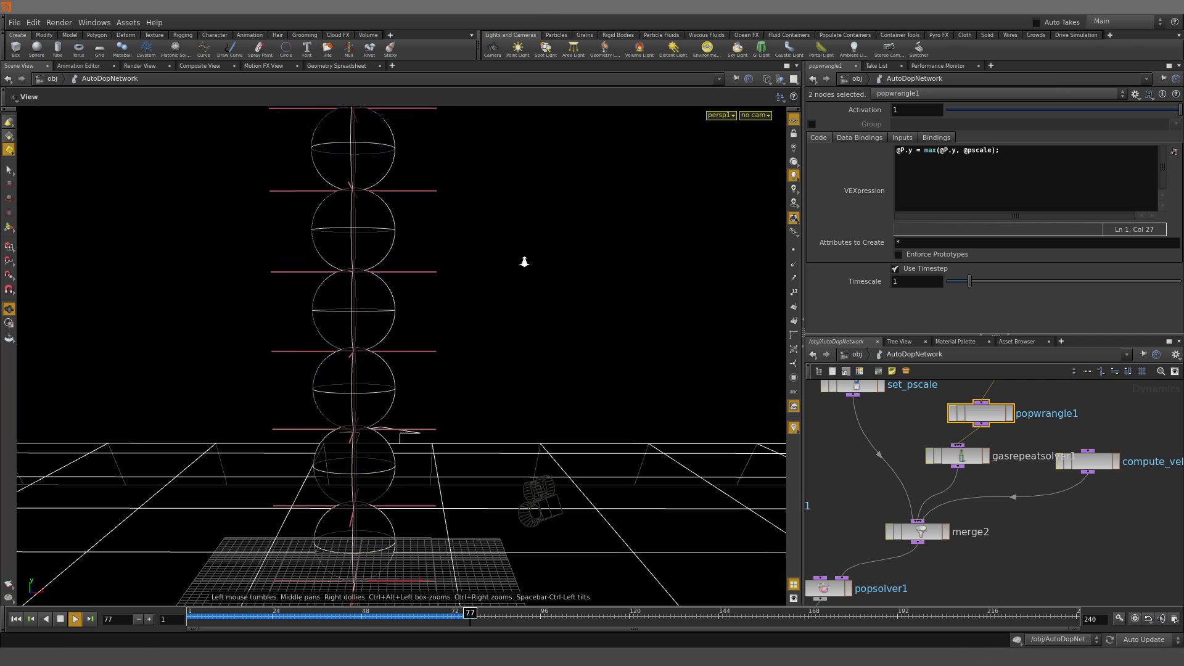
pyautogui.moveTo(523, 259); pyautogui.dragTo(326, 398, button='right')
pyautogui.moveTo(327, 398); pyautogui.dragTo(402, 461, button='middle')
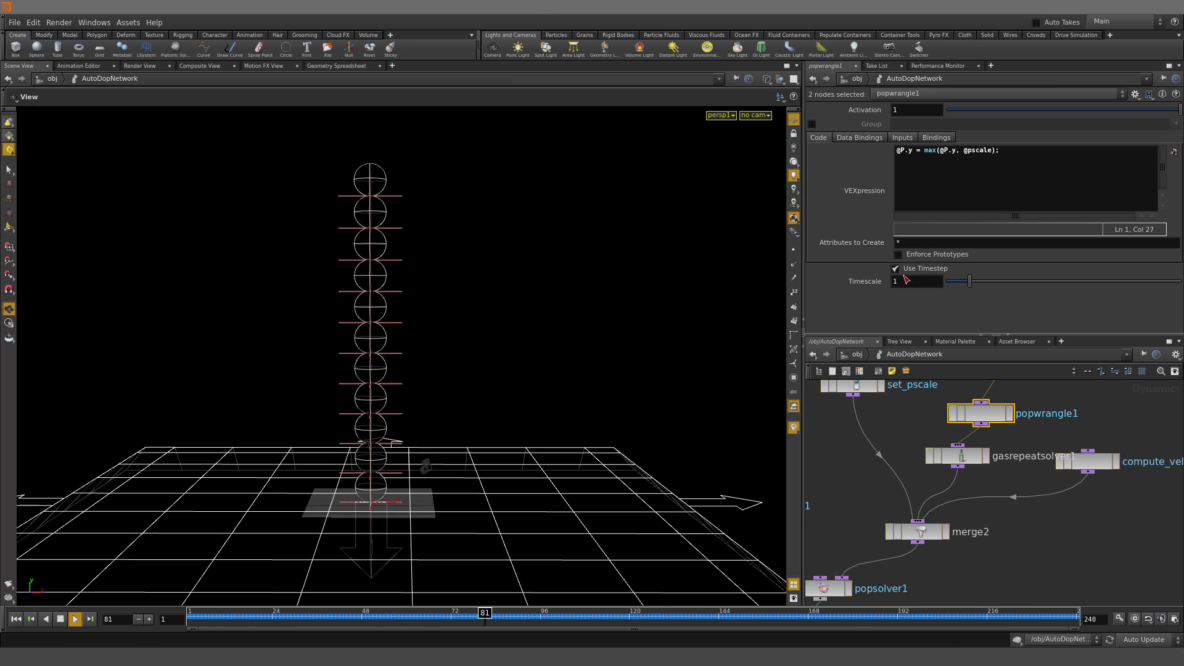
# Raise gasrepeatsolver1's Minimum Passes to 100 while the simulation plays
pyautogui.click(915, 439)
pyautogui.click(957, 456)
pyautogui.click(980, 110)
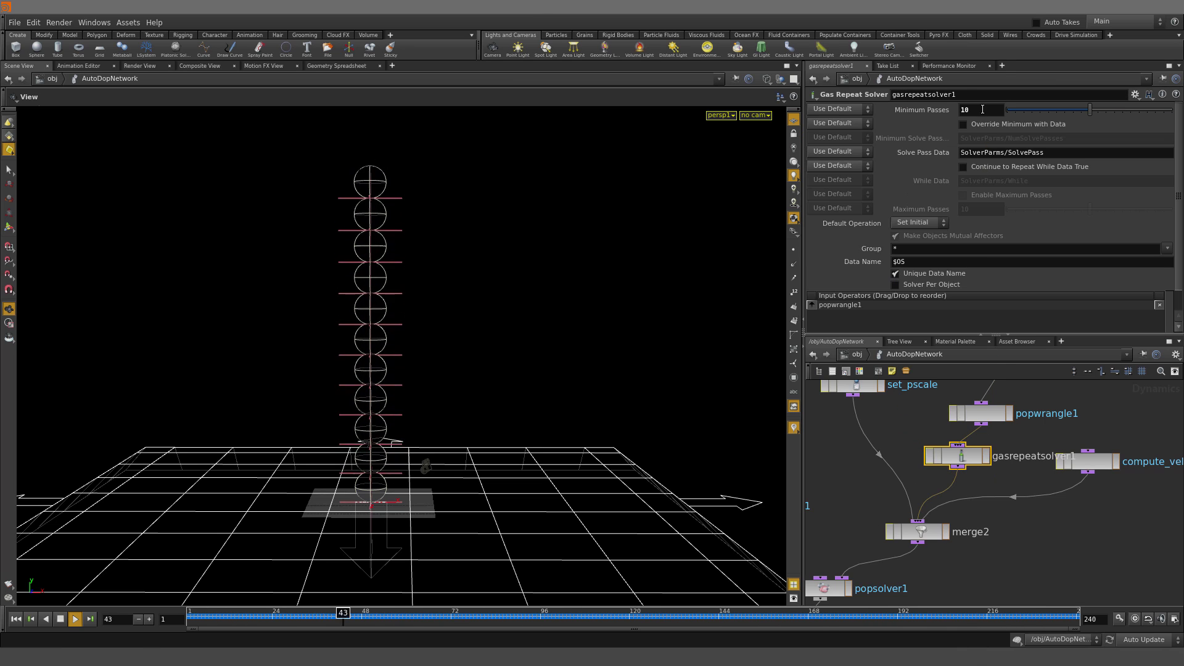
pyautogui.write('0')
pyautogui.press('Return')
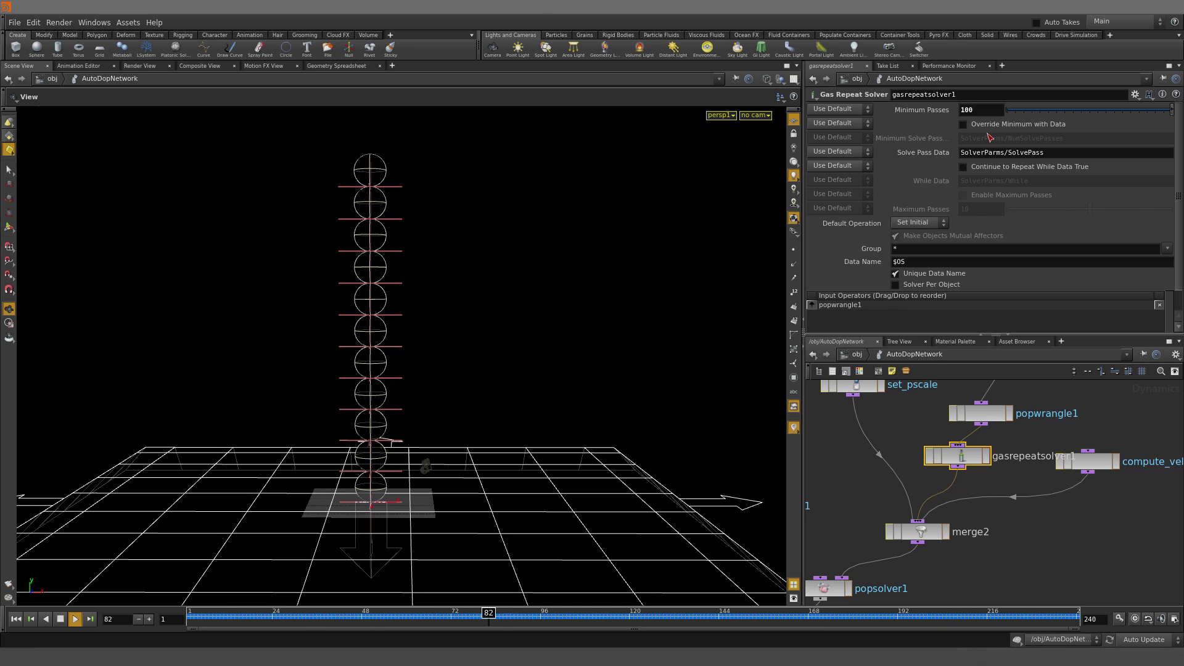
# Return to frame 1 and open the scene file cowstack_separate_vel_repeat_mass.hip from the $HIP folder
pyautogui.click(16, 619)
pyautogui.click(14, 23)
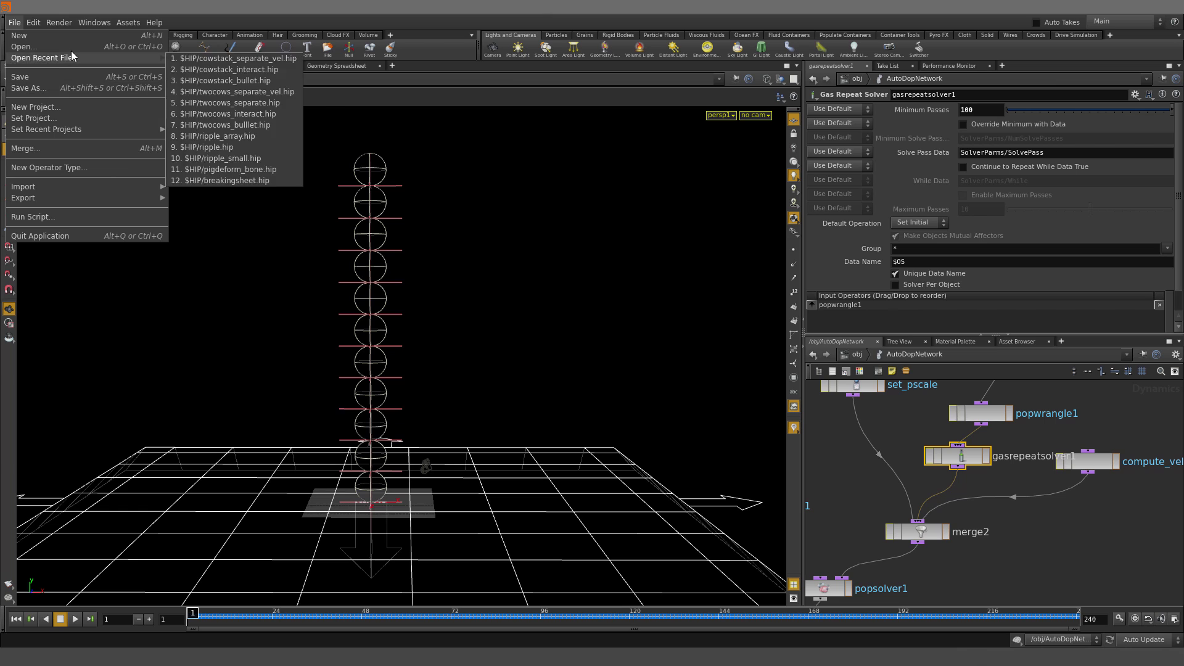
pyautogui.click(24, 46)
pyautogui.click(274, 153)
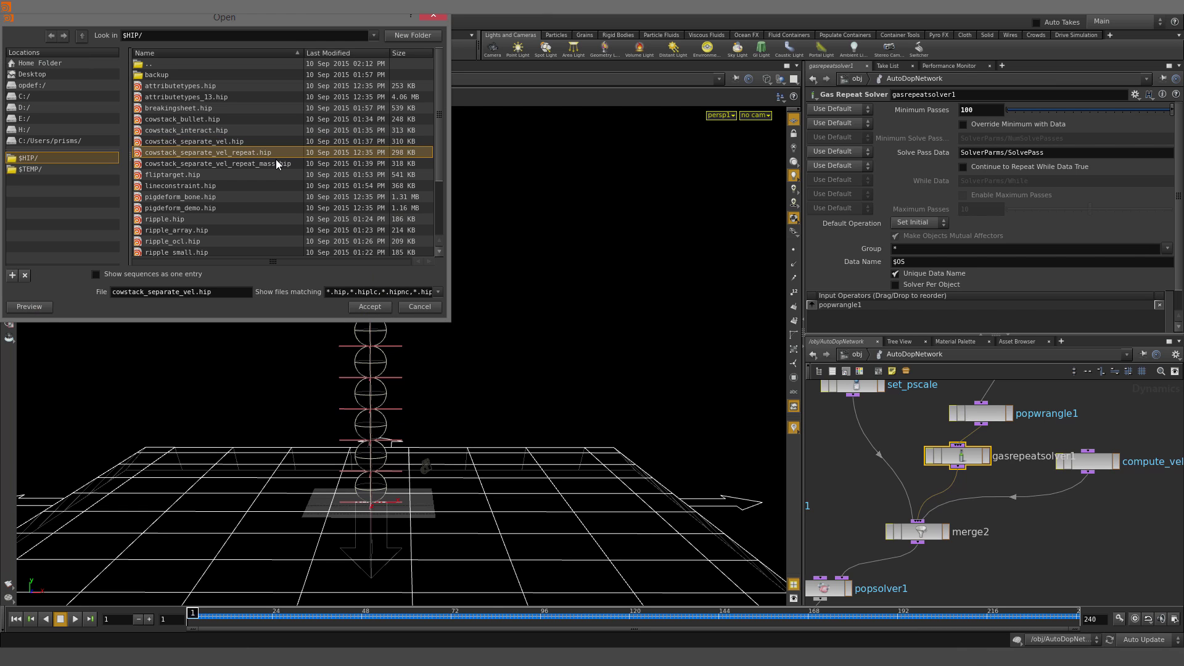
pyautogui.click(294, 164)
pyautogui.click(367, 306)
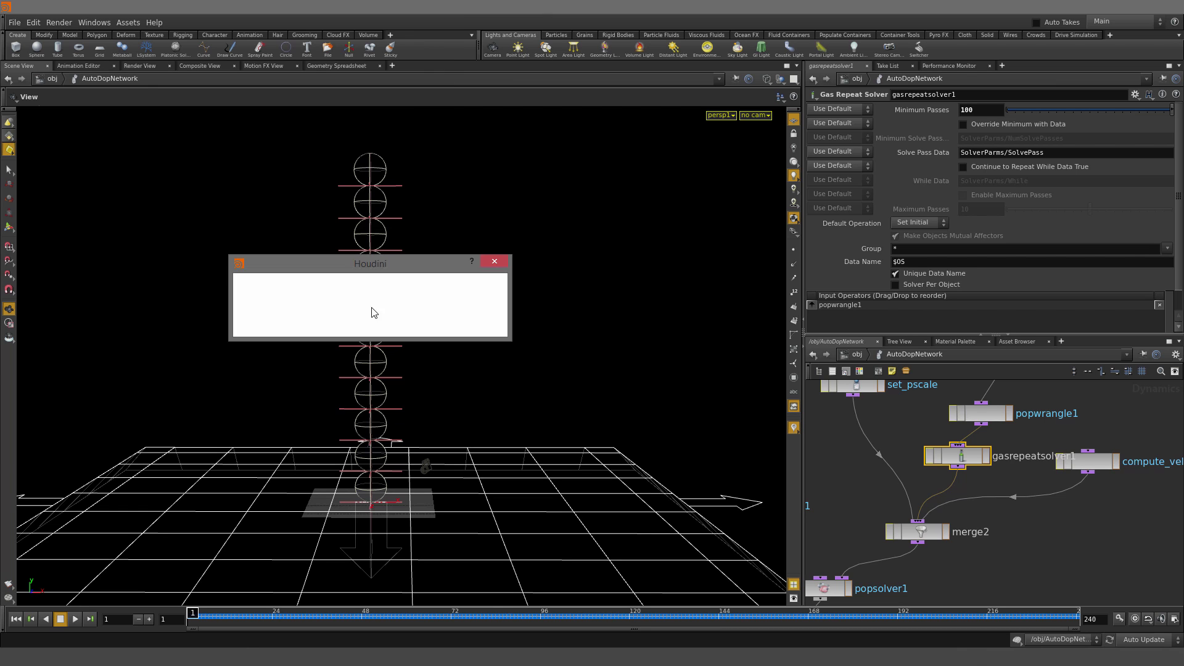
pyautogui.click(418, 321)
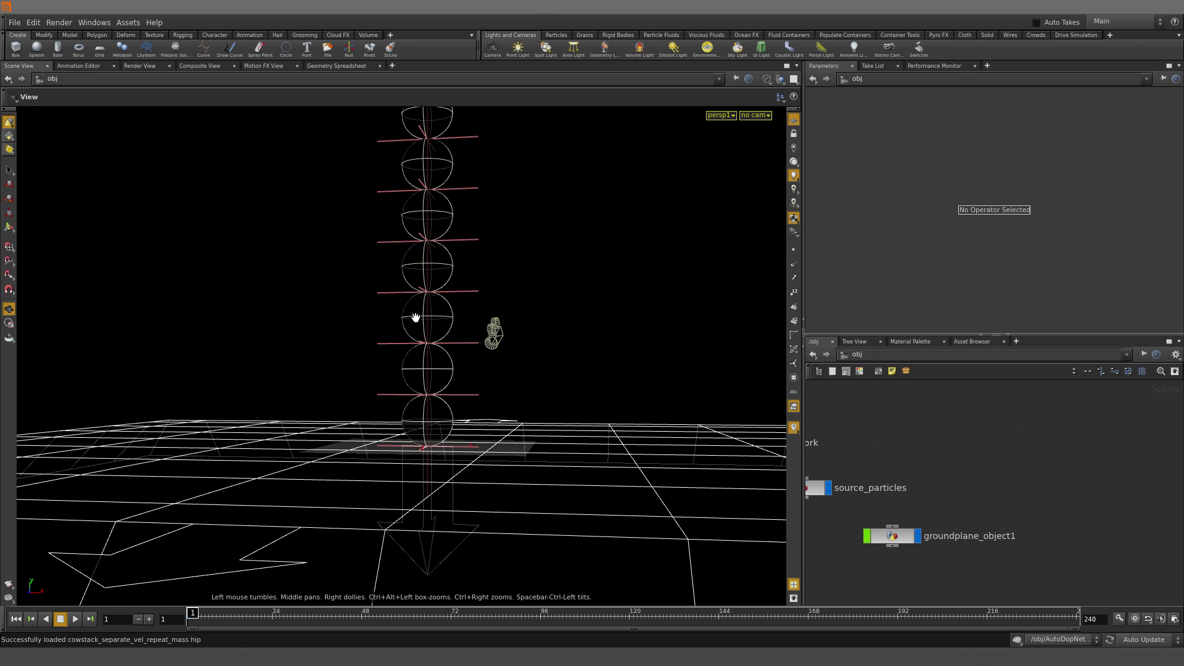
# Go inside AutoDopNetwork and examine the mass-weighted separation code in geometrywrangle1
pyautogui.moveTo(586, 309); pyautogui.dragTo(473, 387)
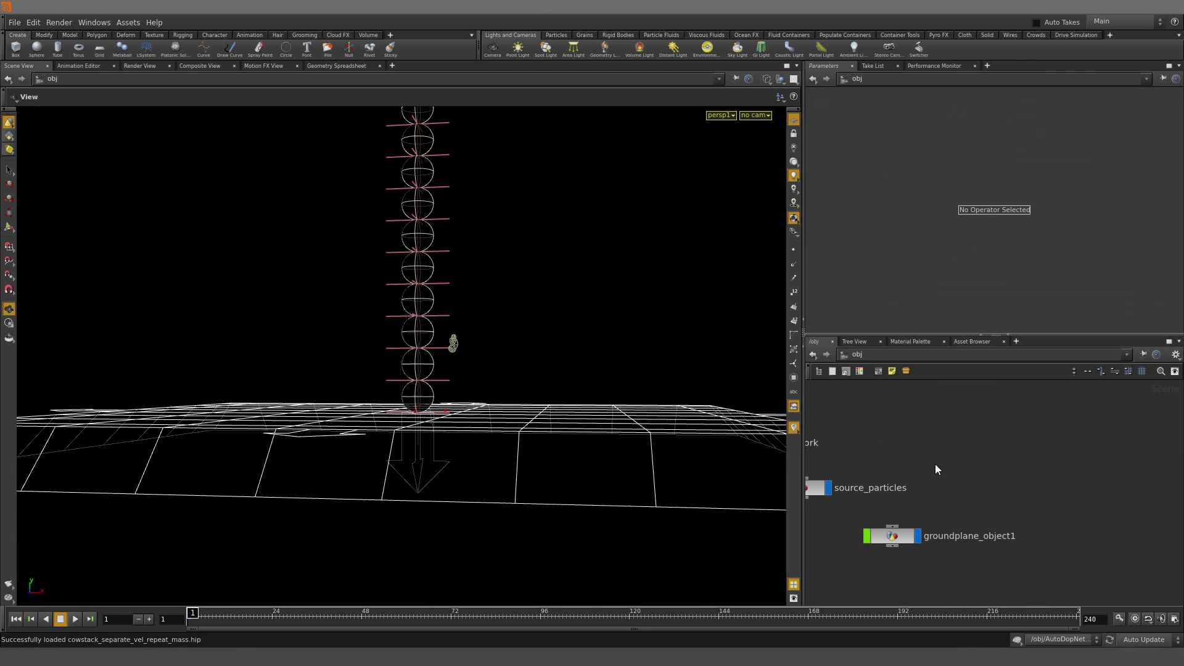
pyautogui.doubleClick(973, 529)
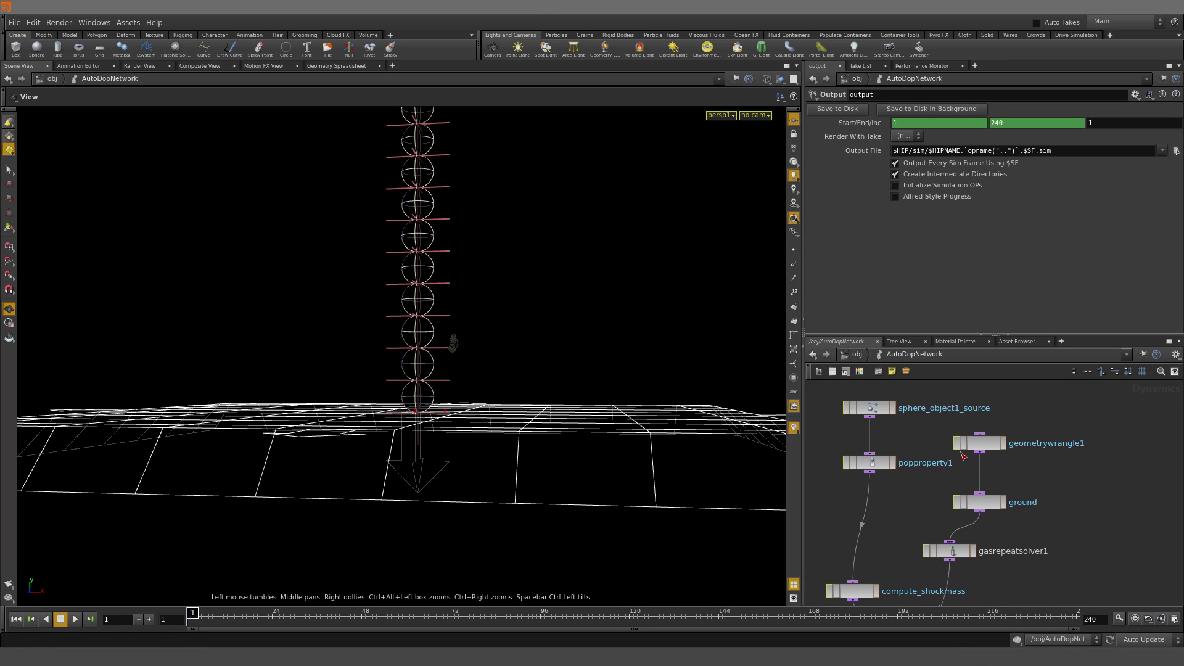
pyautogui.click(979, 442)
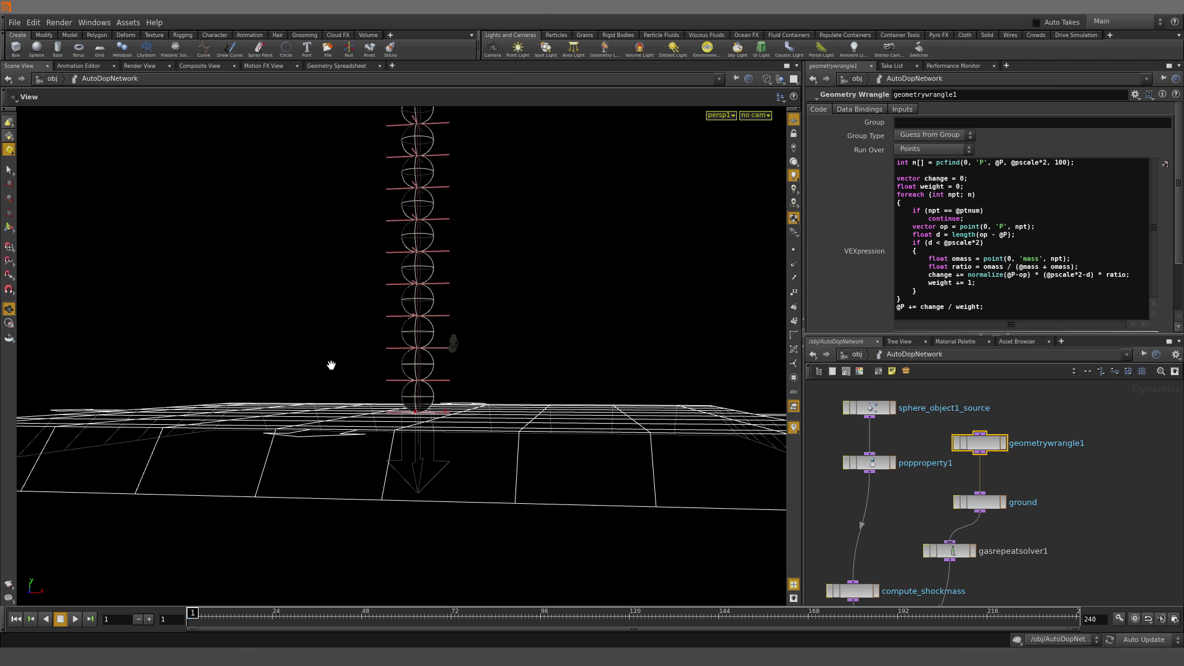
# Inspect popobject1's Geometry data in the Geometry Spreadsheet, replacing the attribute filter with mass and advancing the simulation to frame 18
pyautogui.moveTo(330, 367); pyautogui.dragTo(394, 333, button='right')
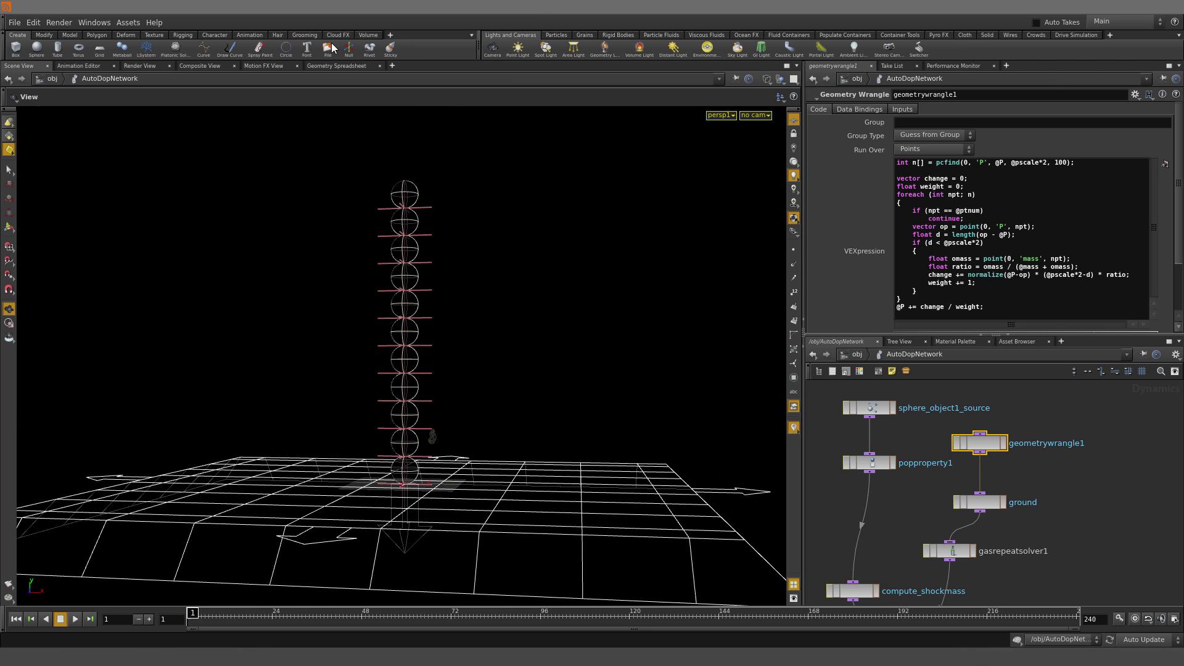
pyautogui.click(327, 66)
pyautogui.click(18, 137)
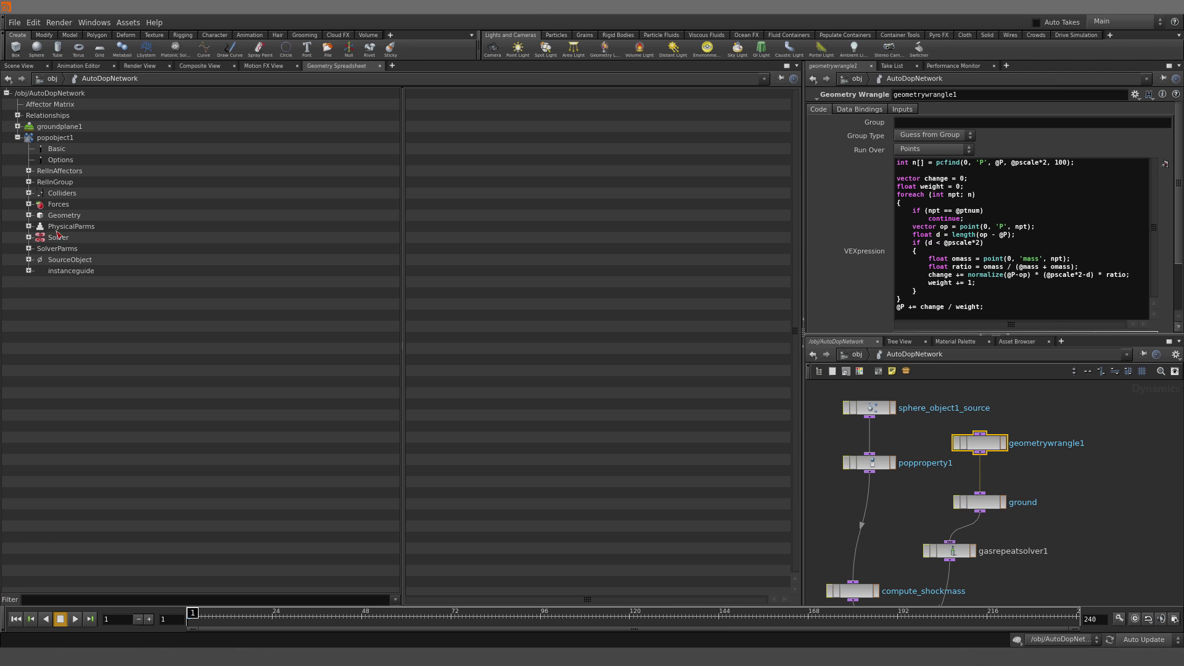
pyautogui.click(44, 219)
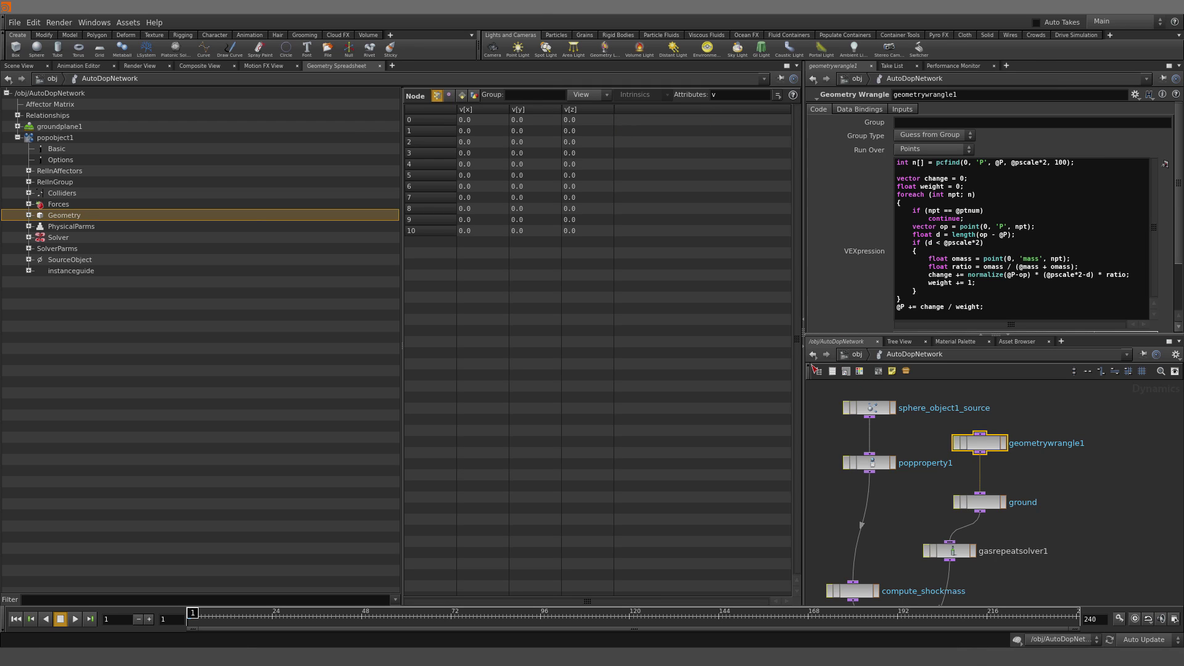
pyautogui.doubleClick(746, 97)
pyautogui.press('Return')
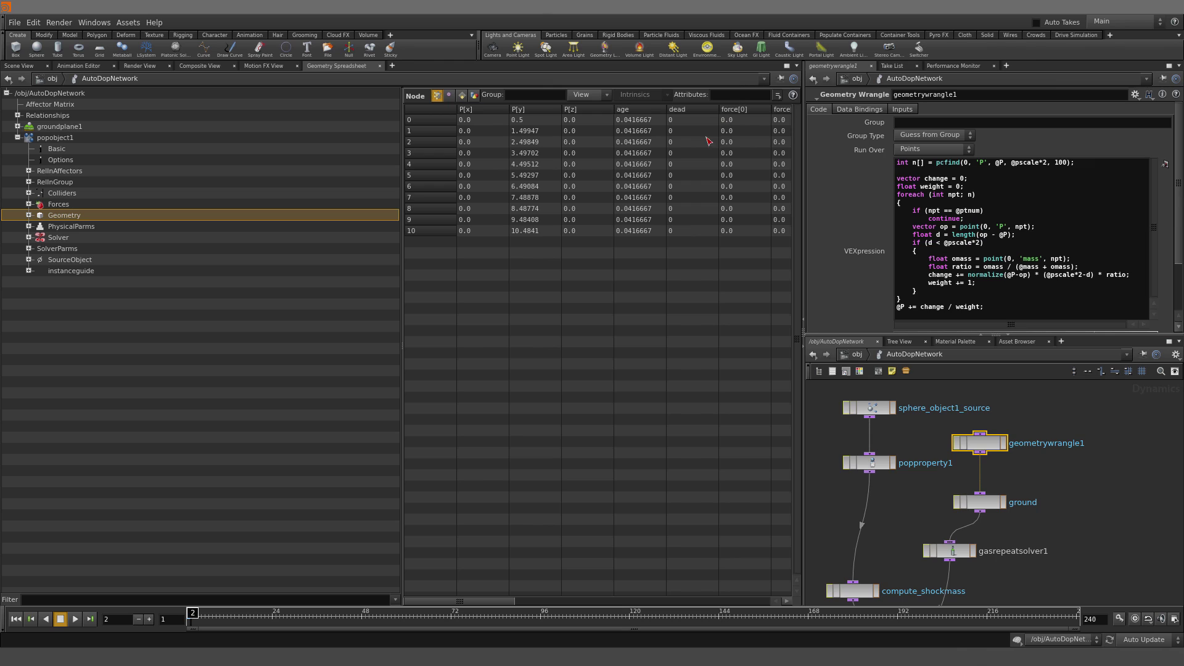
pyautogui.click(737, 93)
pyautogui.write('mass')
pyautogui.press('Return')
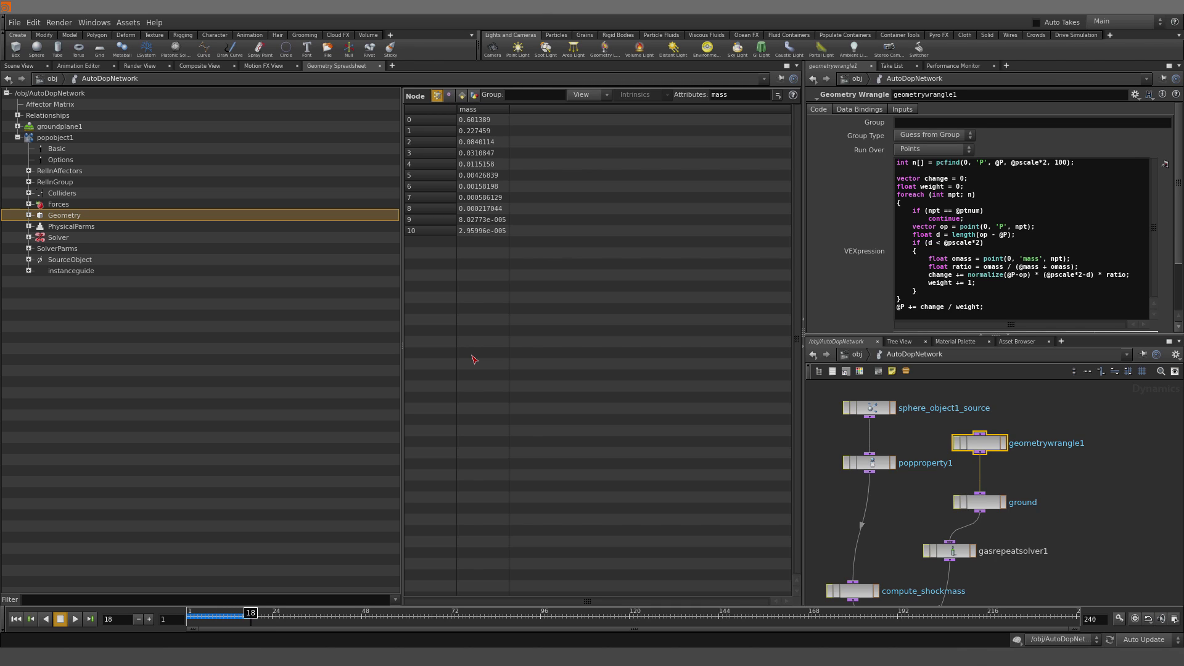
# Play the simulation in the scene view, inspect gasrepeatsolver1's pass settings, and stop playback
pyautogui.click(18, 65)
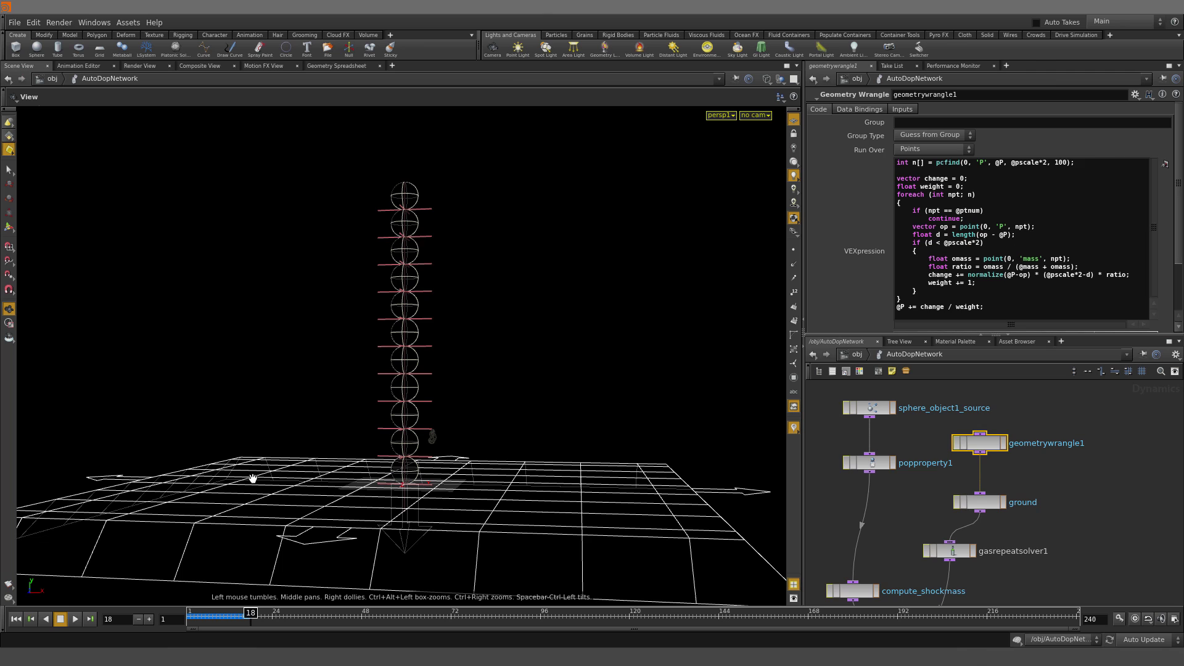
pyautogui.click(75, 619)
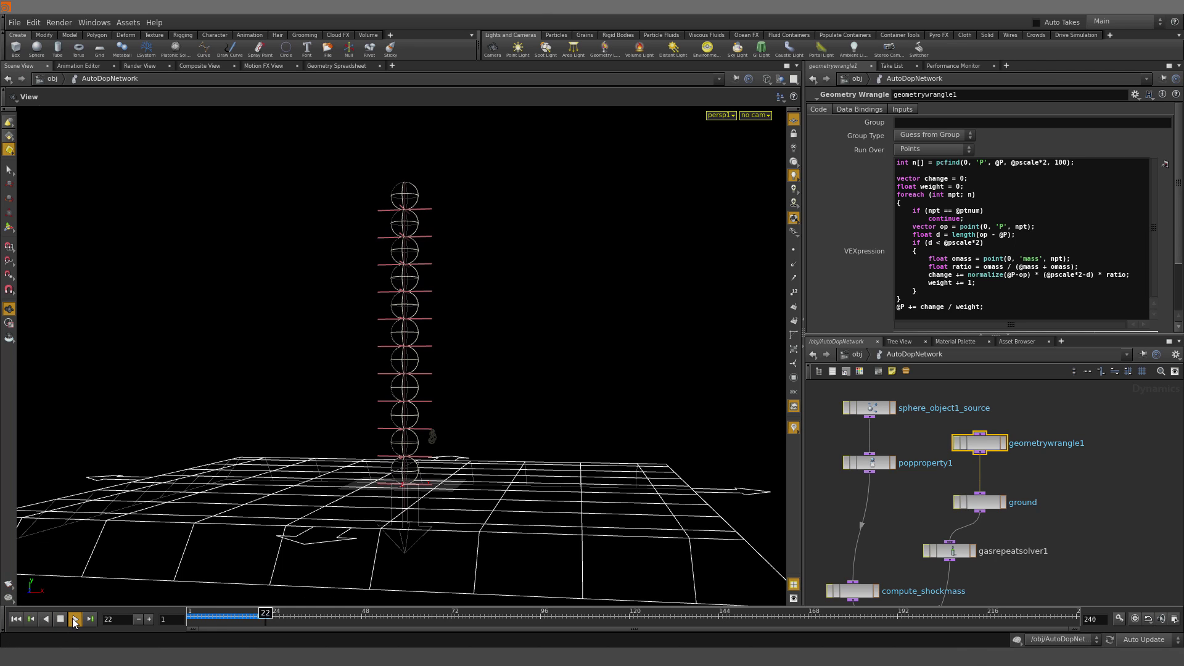
pyautogui.moveTo(899, 548); pyautogui.dragTo(934, 459, button='middle')
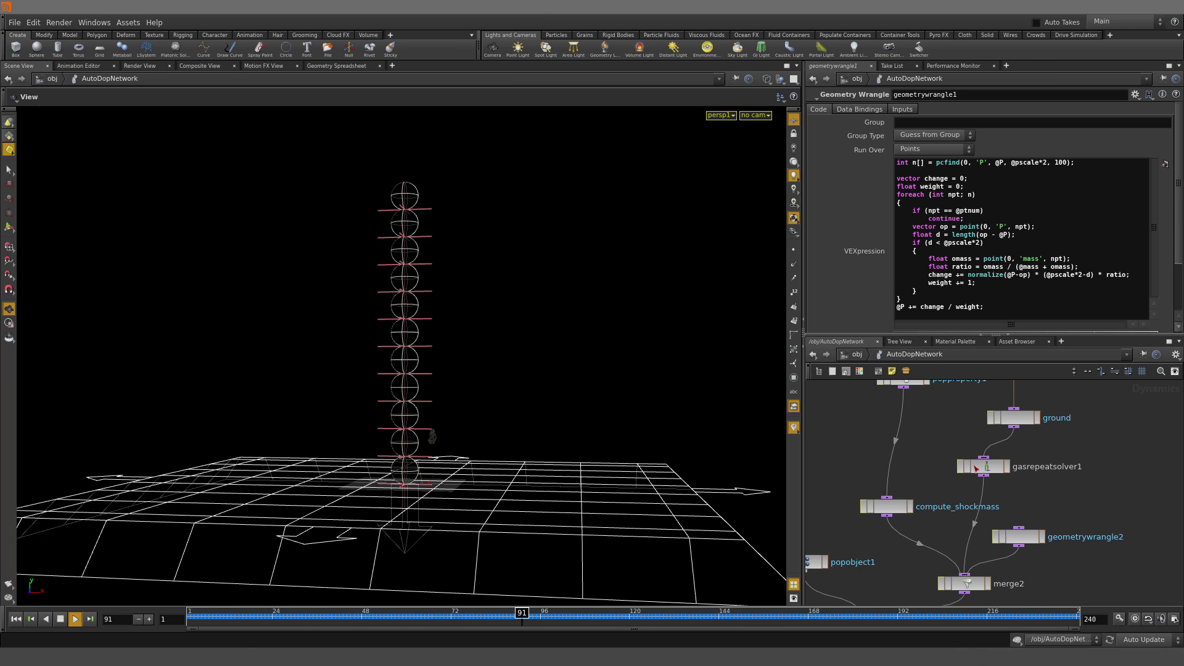
pyautogui.click(983, 466)
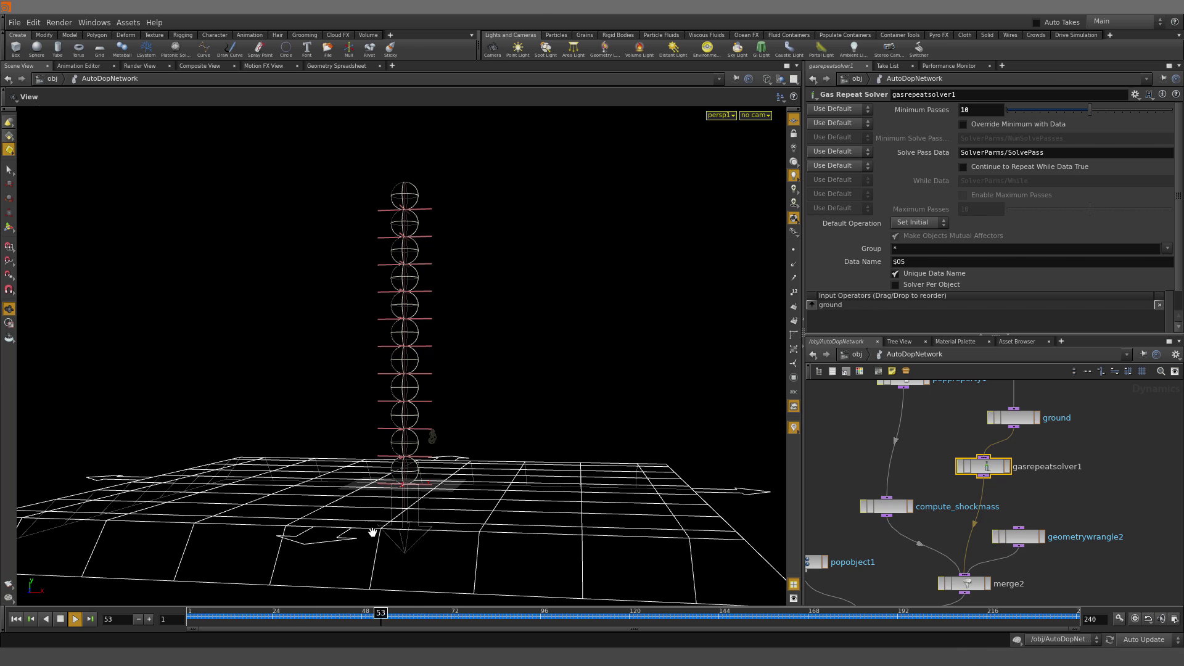
pyautogui.click(61, 619)
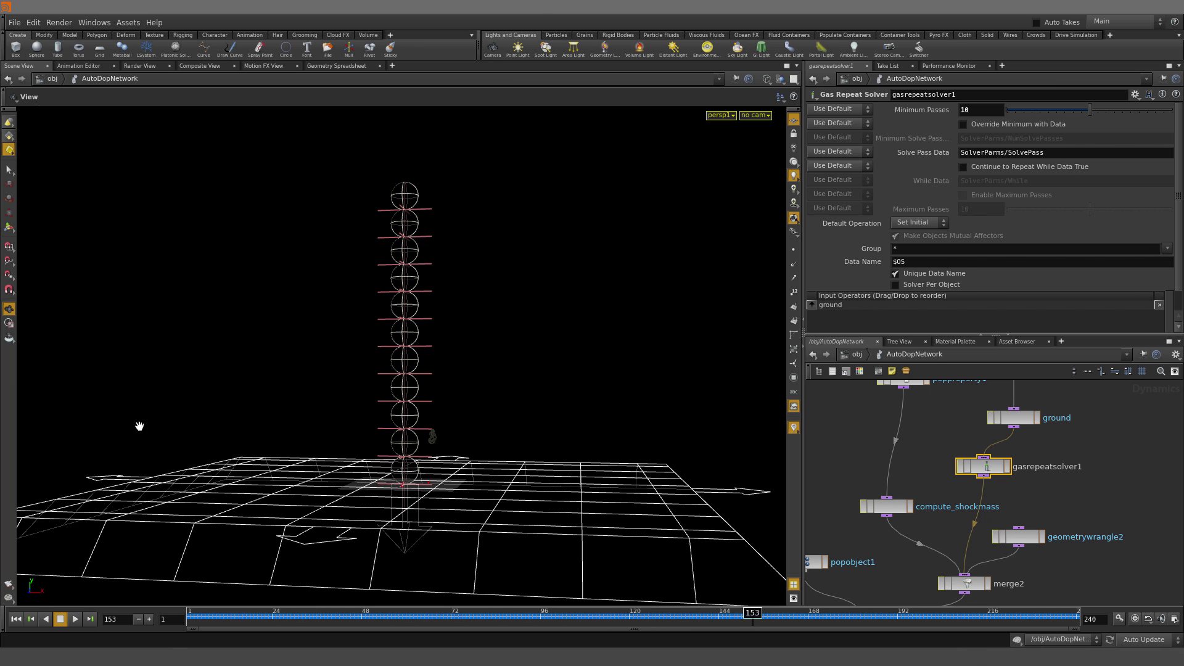
# Open the slump.hip scene file from the $HIP folder
pyautogui.click(14, 23)
pyautogui.click(30, 47)
pyautogui.scroll(-3, 209, 201)
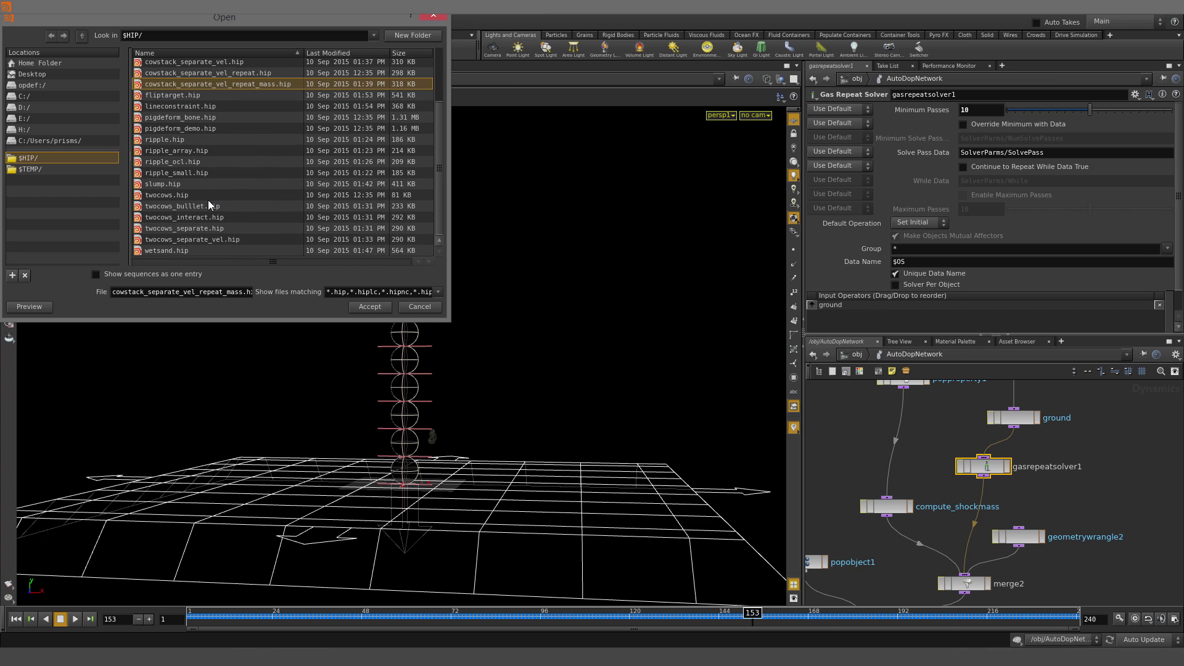
pyautogui.scroll(3, 208, 199)
pyautogui.scroll(-3, 209, 195)
pyautogui.click(197, 183)
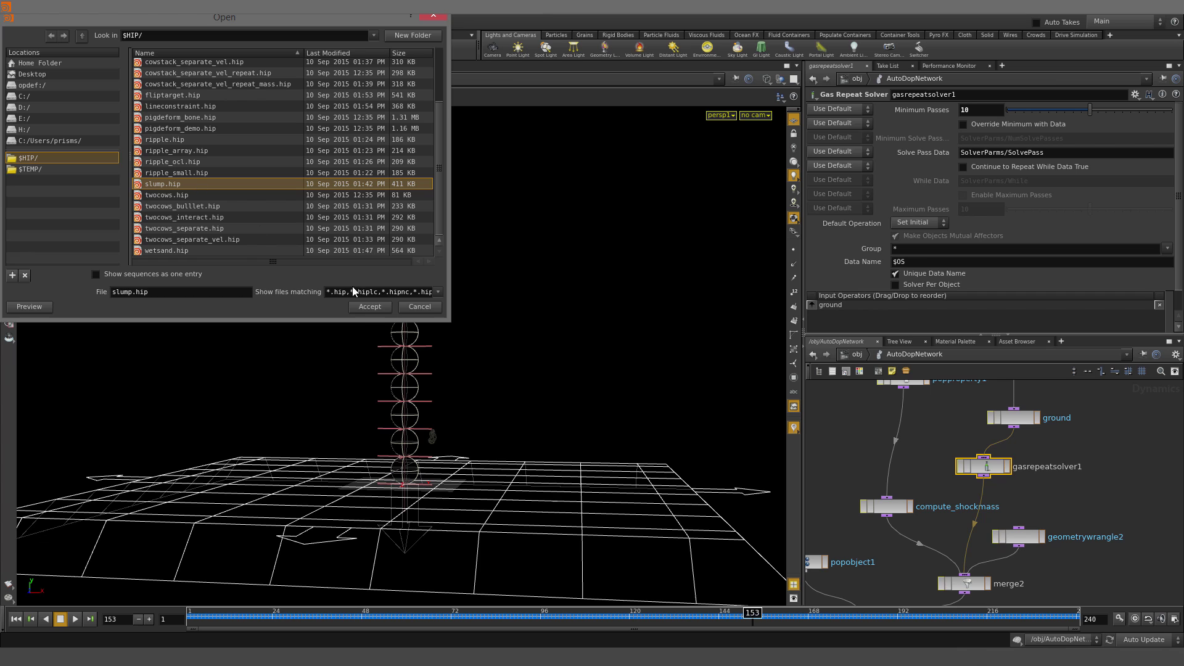
pyautogui.click(361, 308)
pyautogui.click(425, 329)
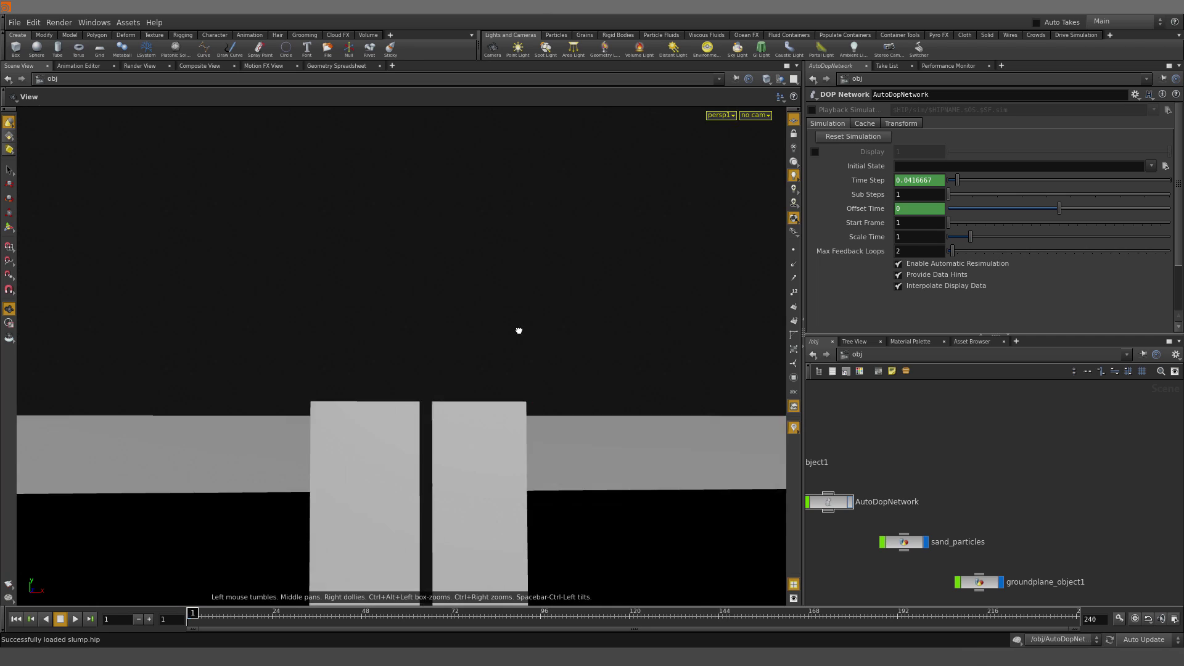
# Frame the whole sand pile, play its collapse with the original settings, and return to the first frame
pyautogui.moveTo(519, 331); pyautogui.dragTo(415, 415)
pyautogui.moveTo(415, 415); pyautogui.dragTo(548, 351, button='right')
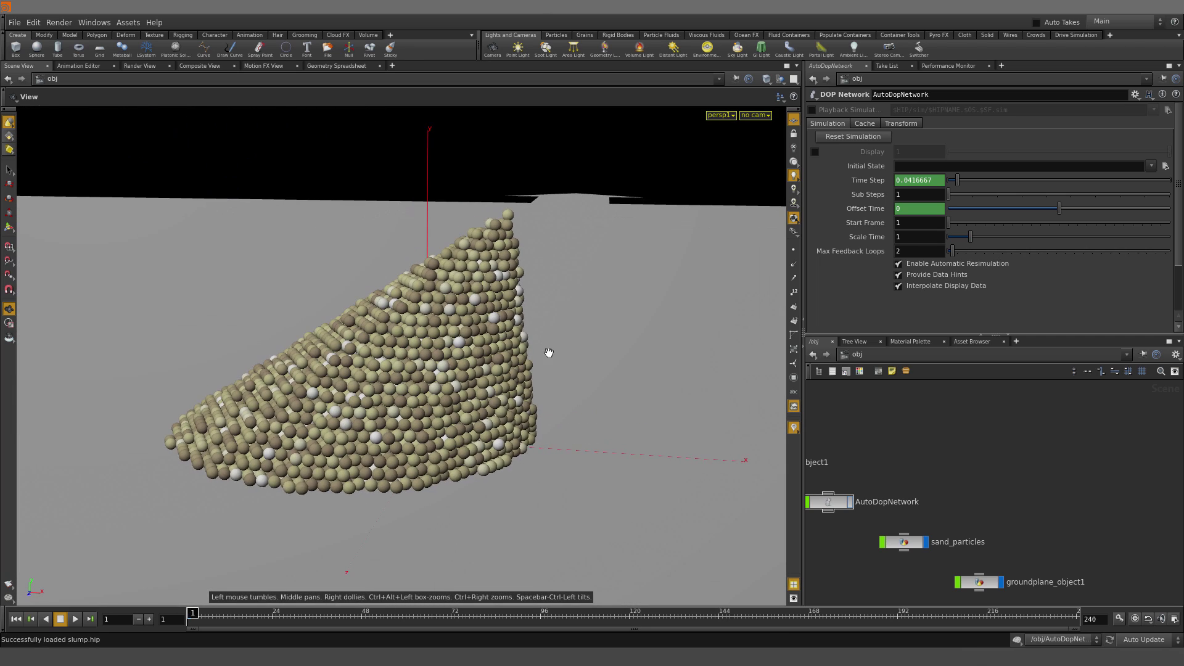
pyautogui.moveTo(562, 388); pyautogui.dragTo(574, 410, button='middle')
pyautogui.moveTo(573, 410); pyautogui.dragTo(516, 356)
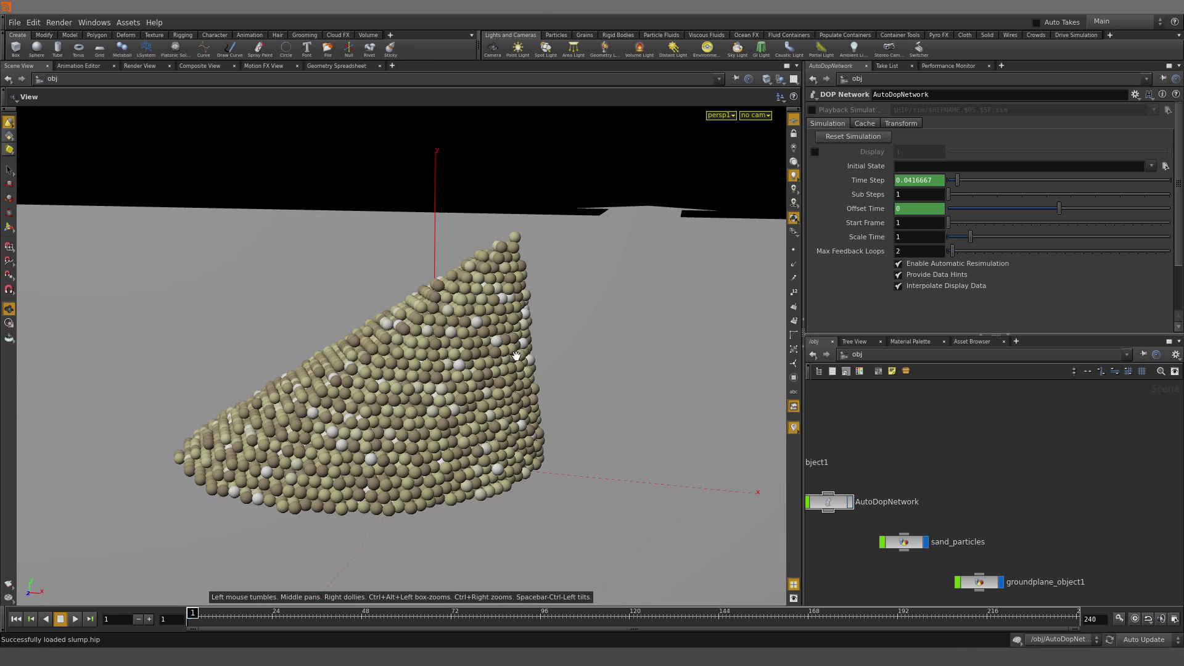
pyautogui.moveTo(582, 306); pyautogui.dragTo(511, 380)
pyautogui.click(76, 619)
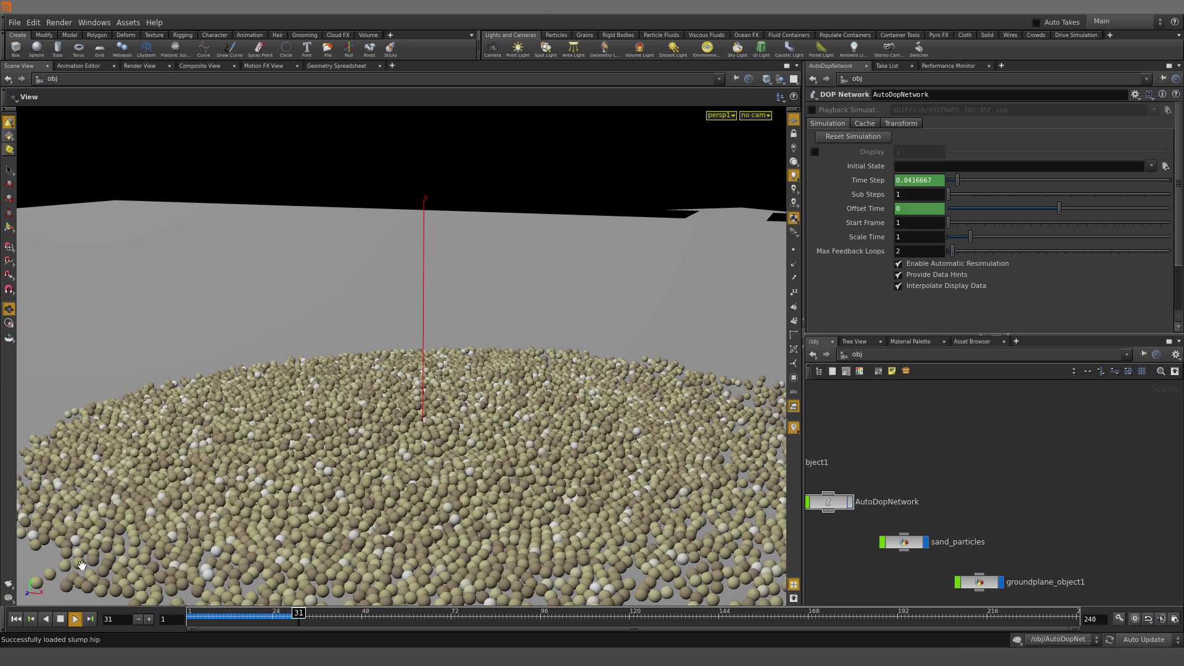
pyautogui.click(15, 618)
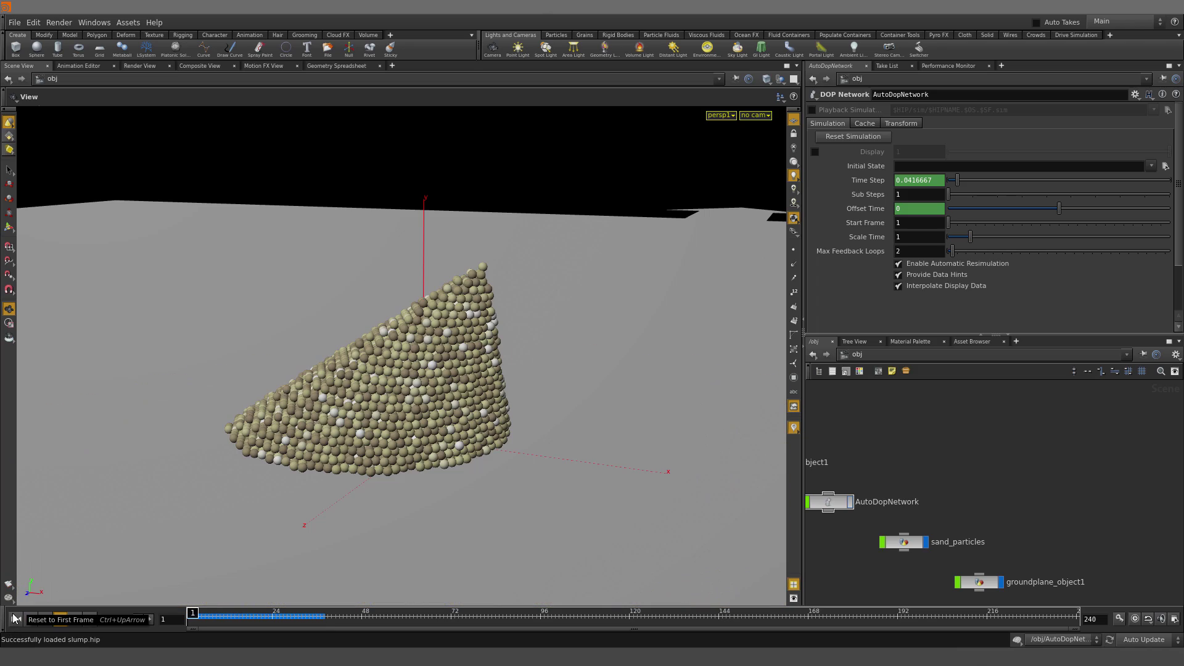
# Enter the AutoDopNetwork and show the settings of the sand_update POP Grains node
pyautogui.moveTo(898, 514); pyautogui.dragTo(1033, 503, button='middle')
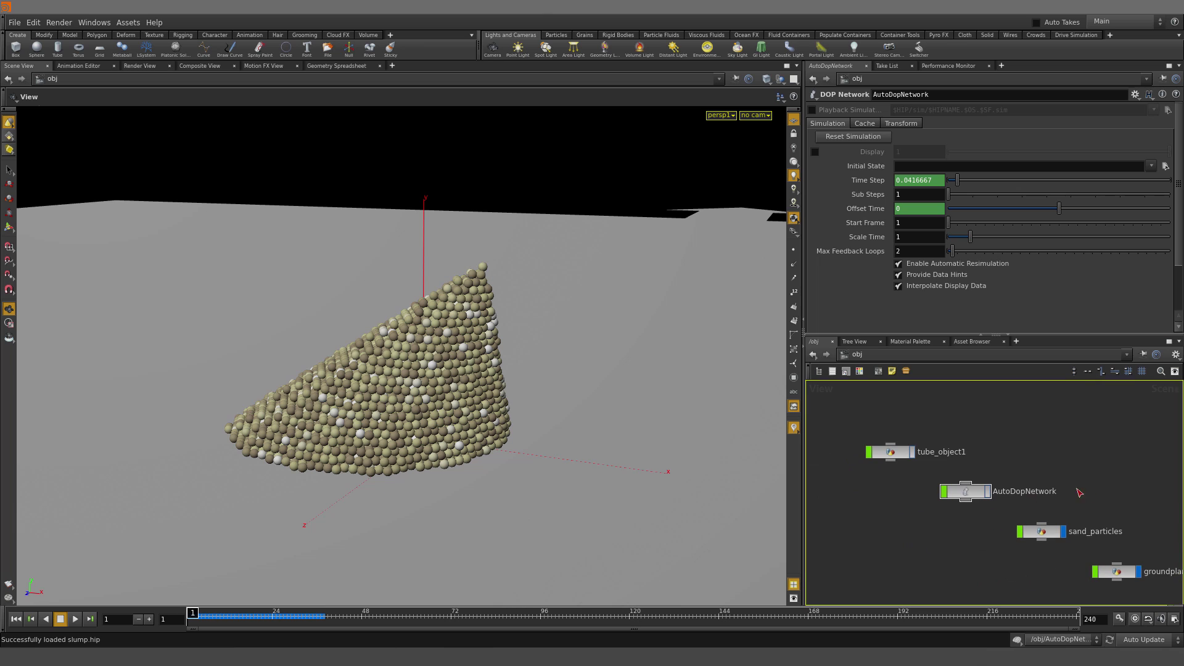
pyautogui.doubleClick(965, 495)
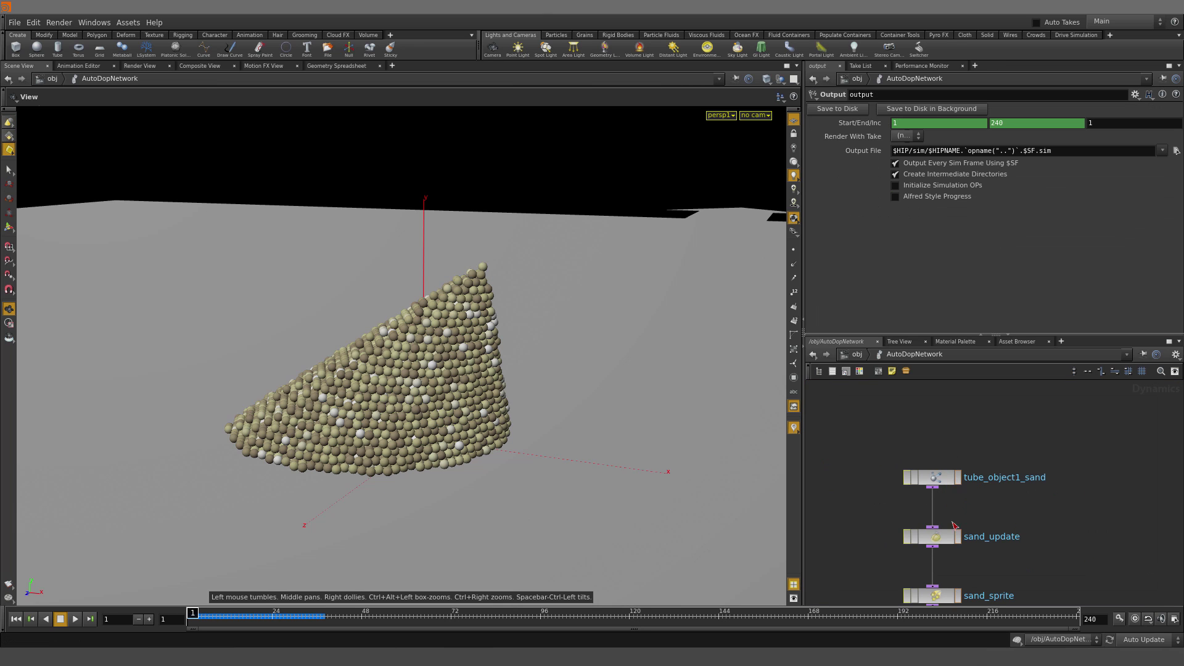
pyautogui.moveTo(907, 466); pyautogui.dragTo(992, 518)
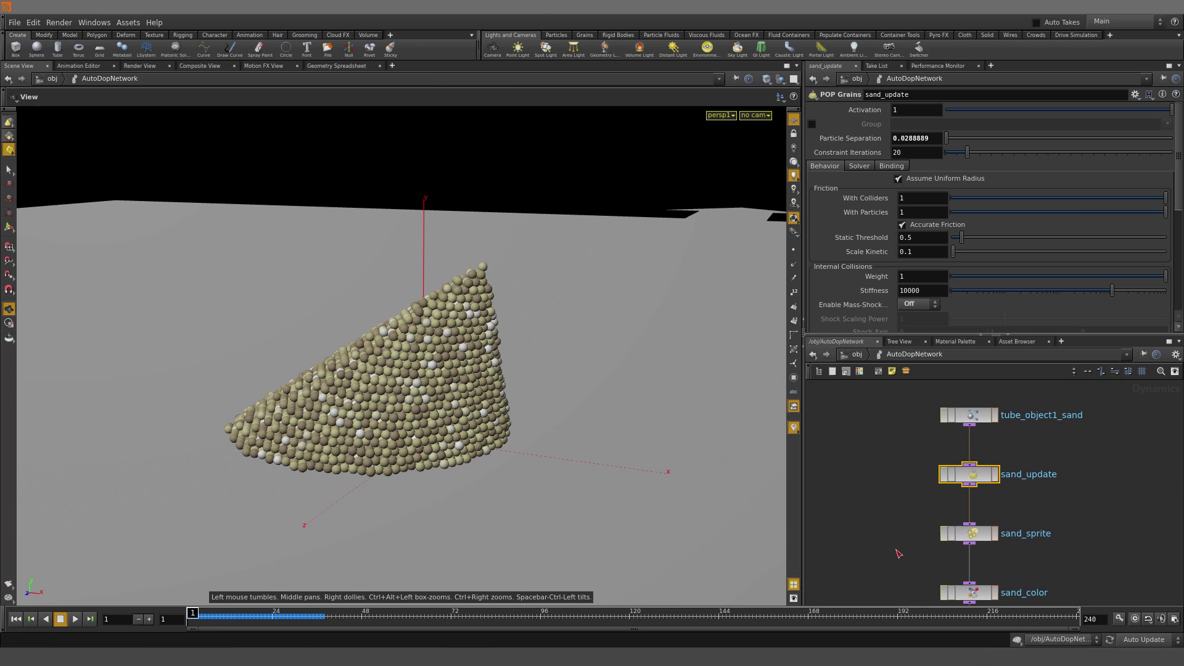
pyautogui.moveTo(898, 553); pyautogui.dragTo(901, 433, button='middle')
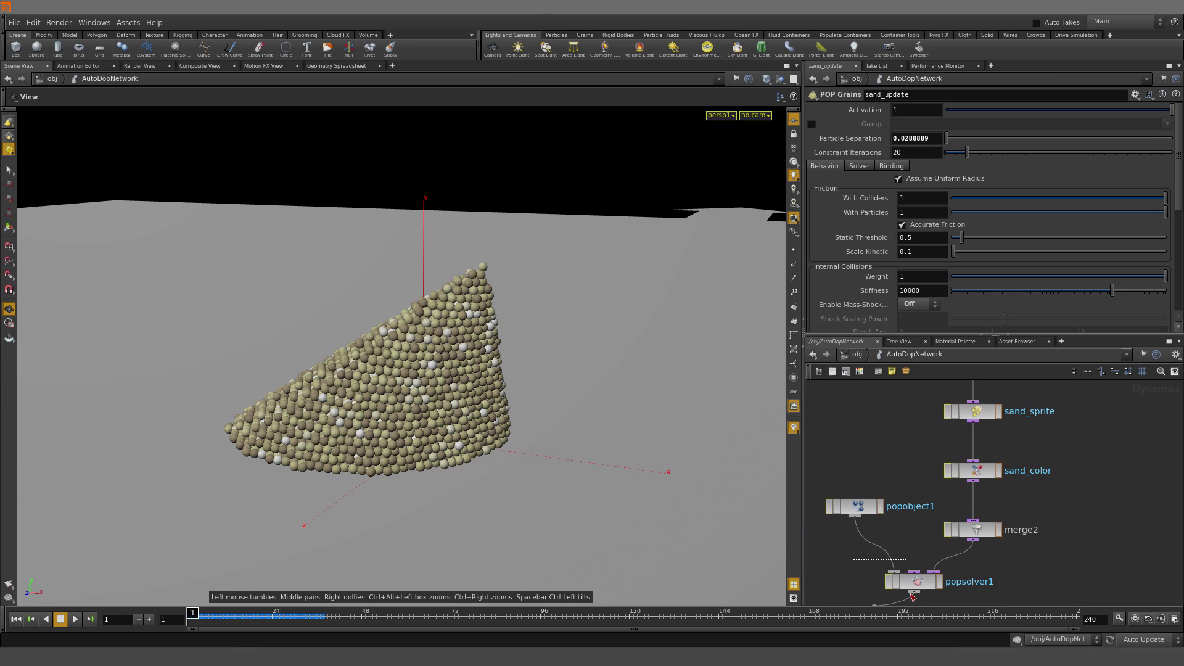
# Set Min Substeps to 50 on popsolver1, simulate the sand collapse, and return to the first frame
pyautogui.click(906, 581)
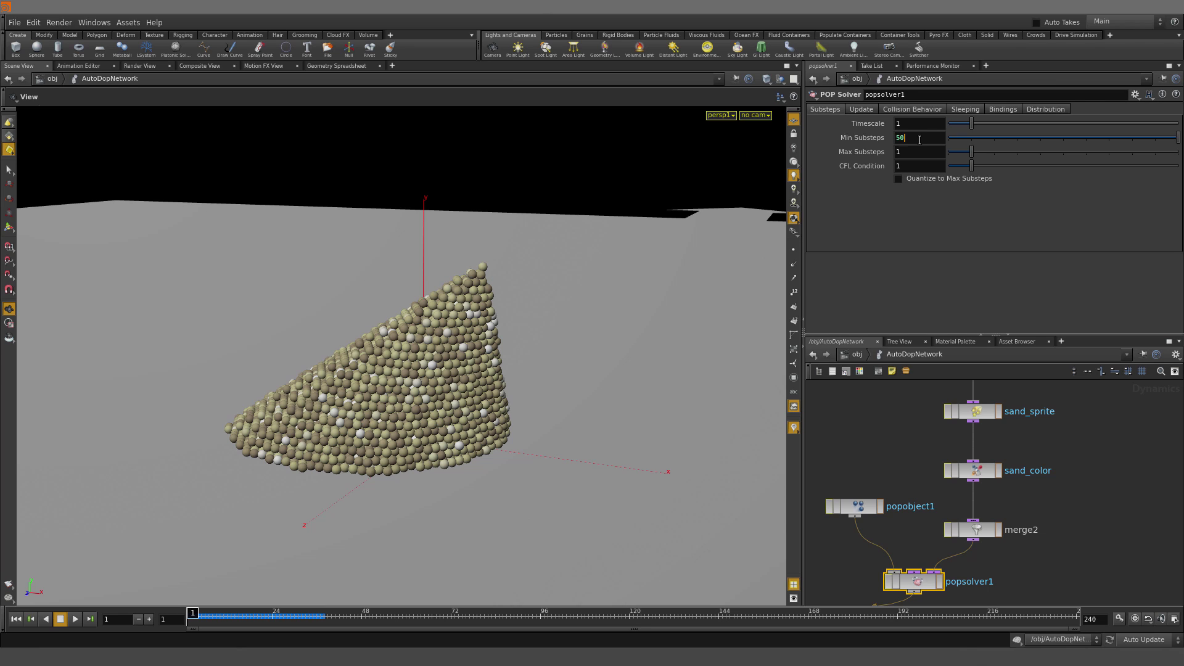
pyautogui.press('Return')
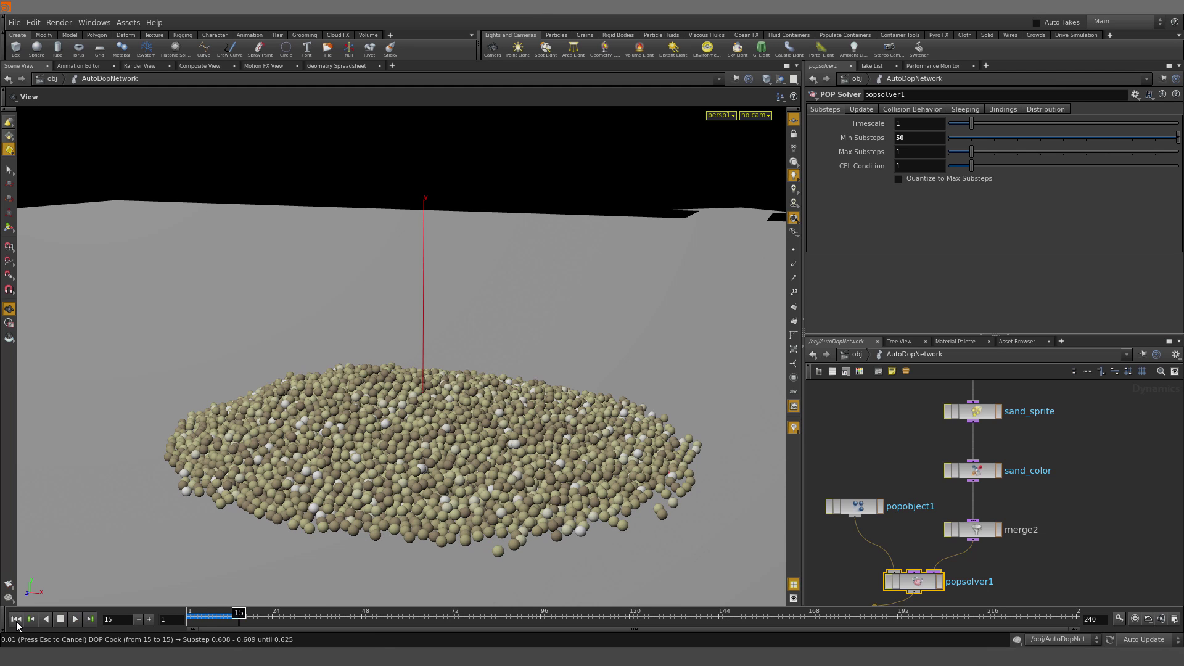
pyautogui.click(16, 619)
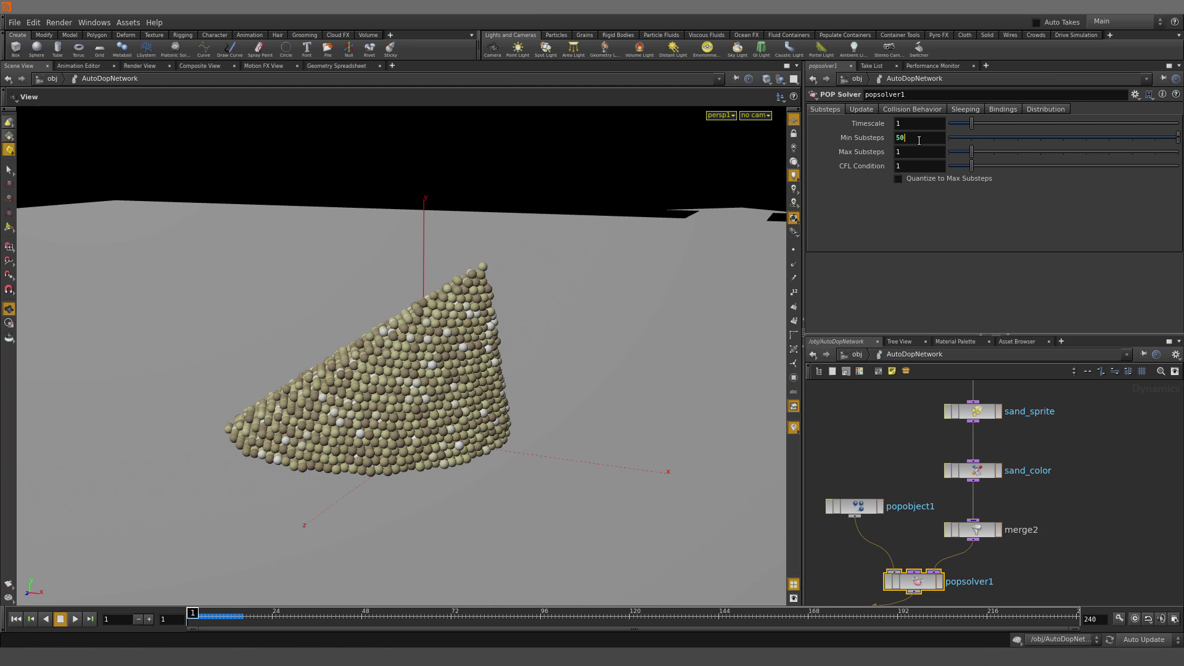
# Set Min Substeps to 1 on popsolver1, play the sand simulation, and return to the first frame
pyautogui.click(896, 415)
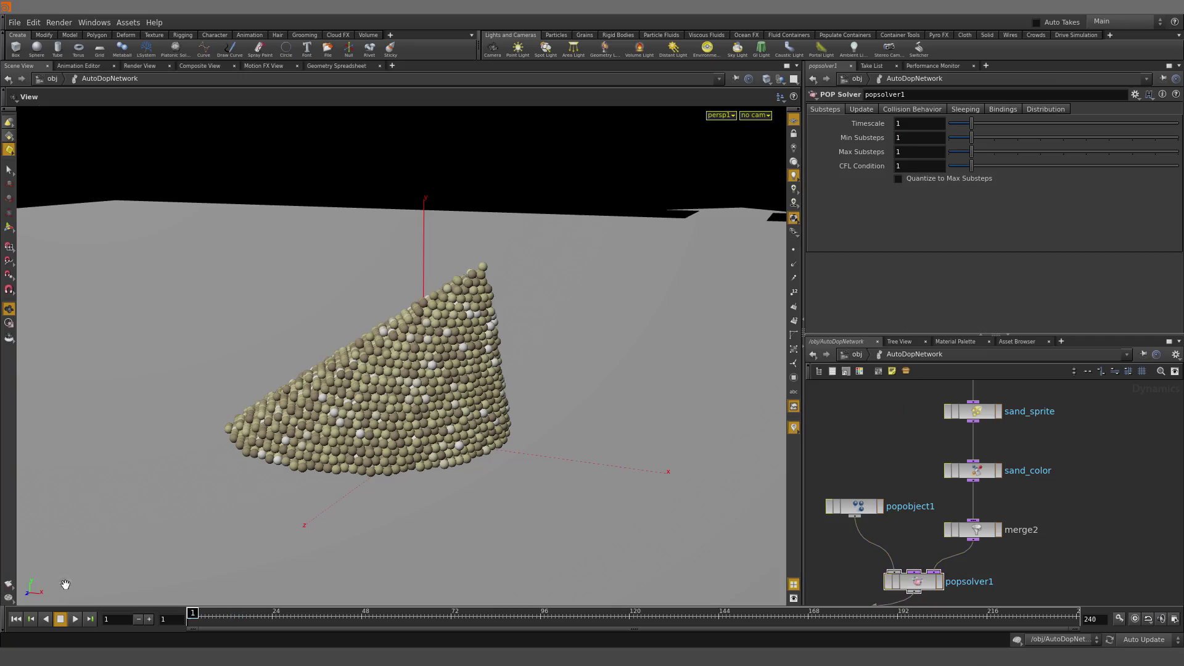
pyautogui.click(75, 619)
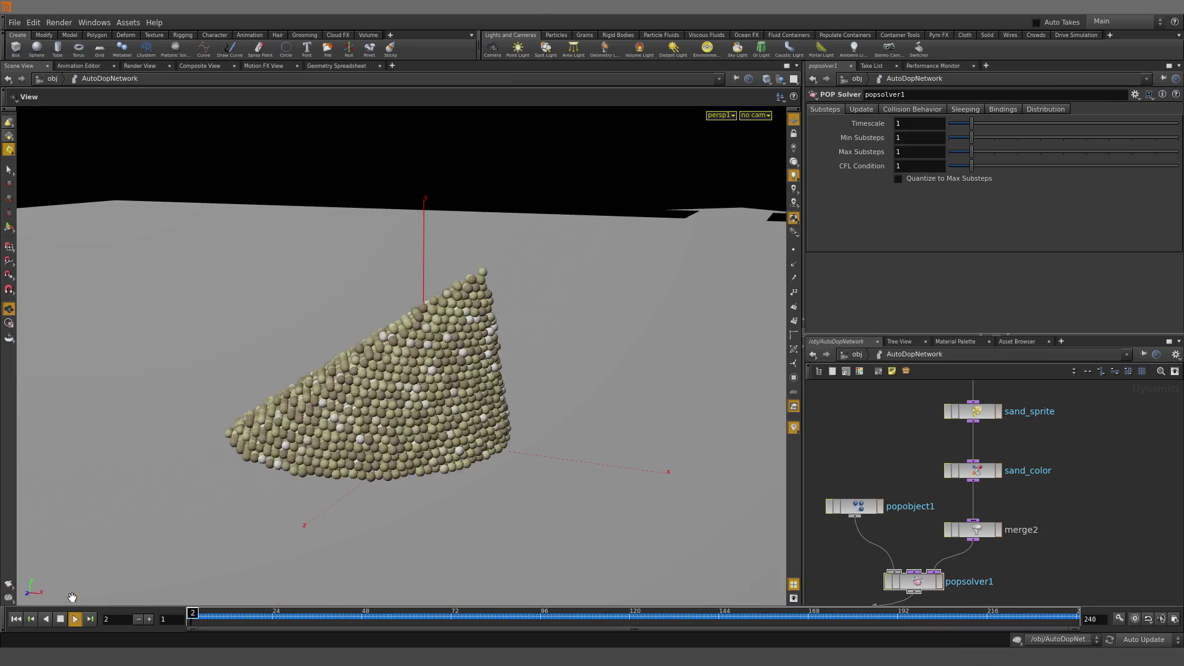
pyautogui.click(15, 619)
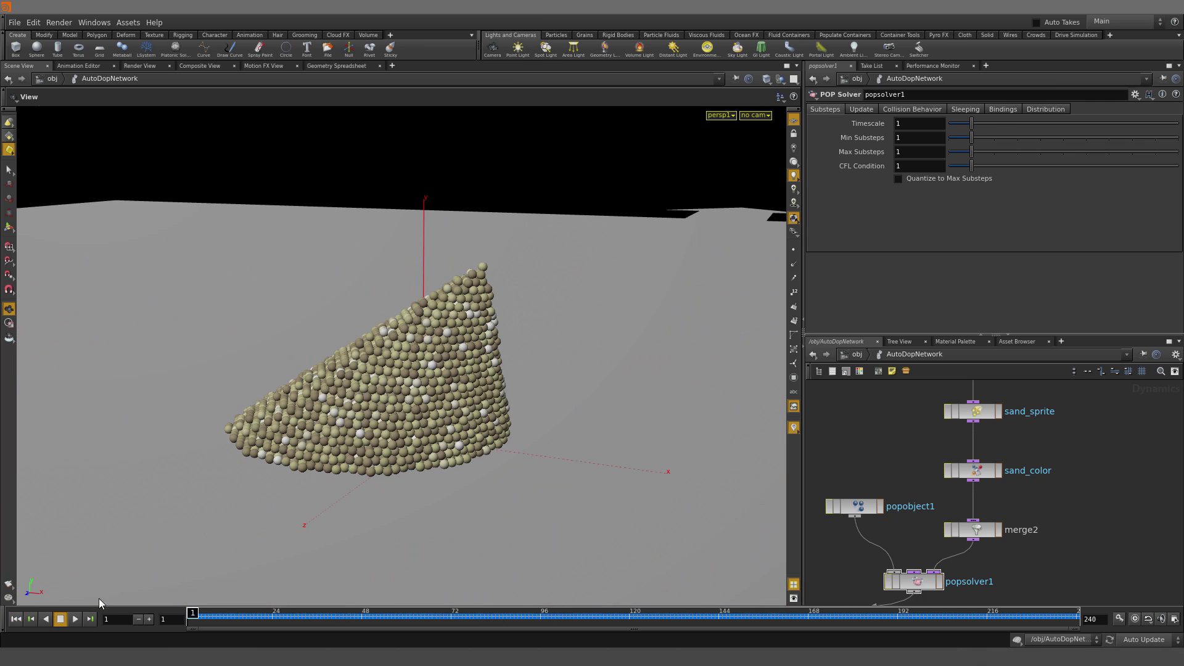
# Set Min Substeps to 5 on popsolver1, play the sand simulation, and return to the first frame
pyautogui.click(930, 149)
pyautogui.press('Return')
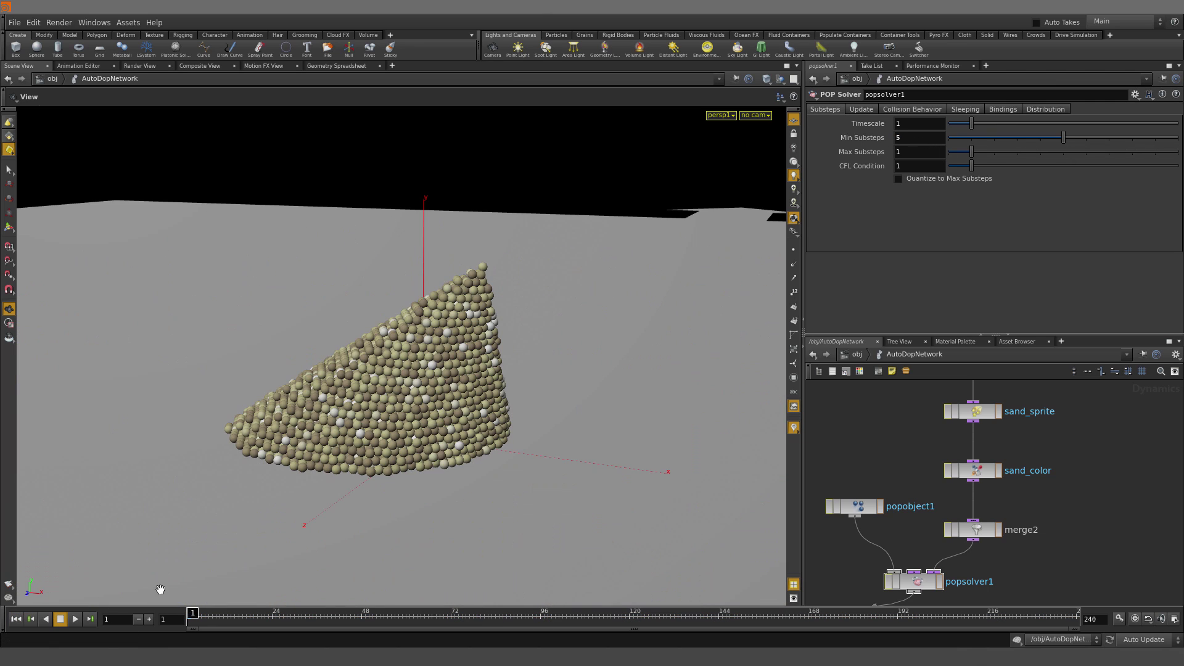
pyautogui.click(75, 619)
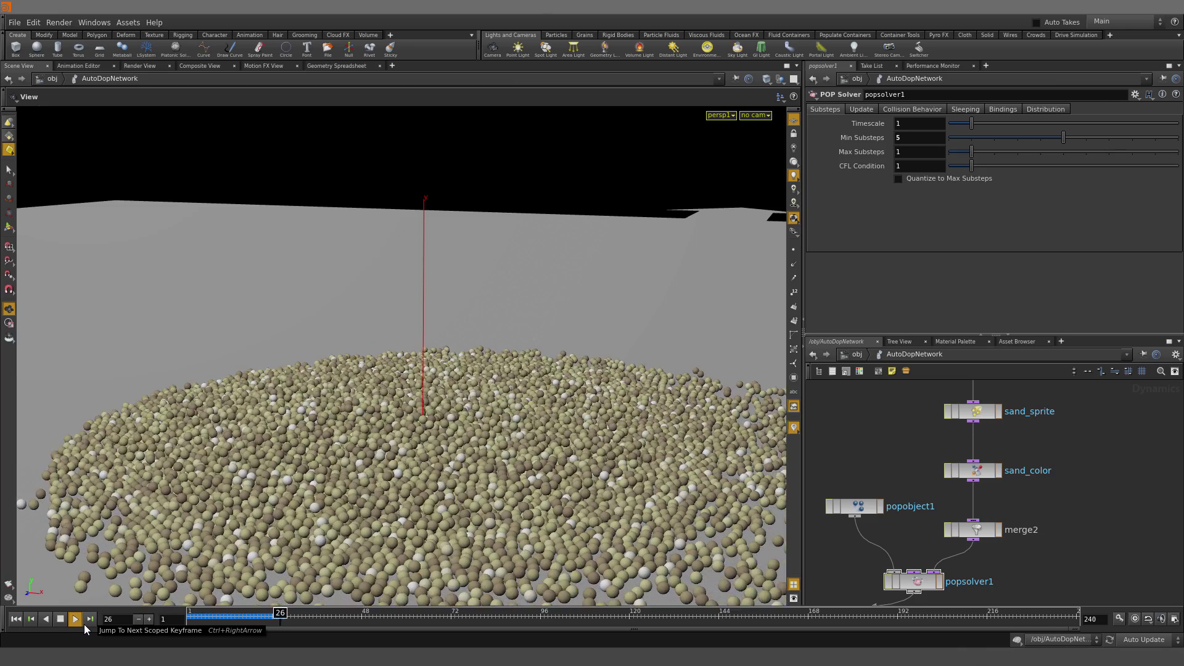
pyautogui.click(18, 620)
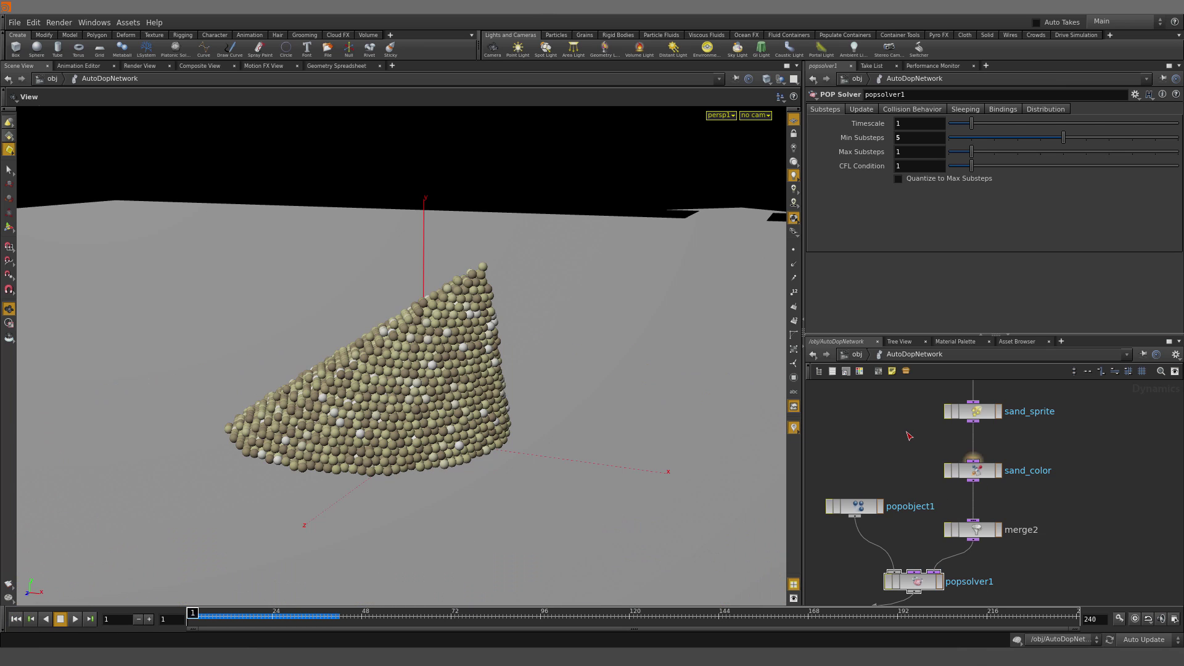
# Set Constraint Iterations to 1 on the sand_update node, play the collapse, and return to the first frame
pyautogui.click(952, 415)
pyautogui.moveTo(890, 427); pyautogui.dragTo(859, 533, button='middle')
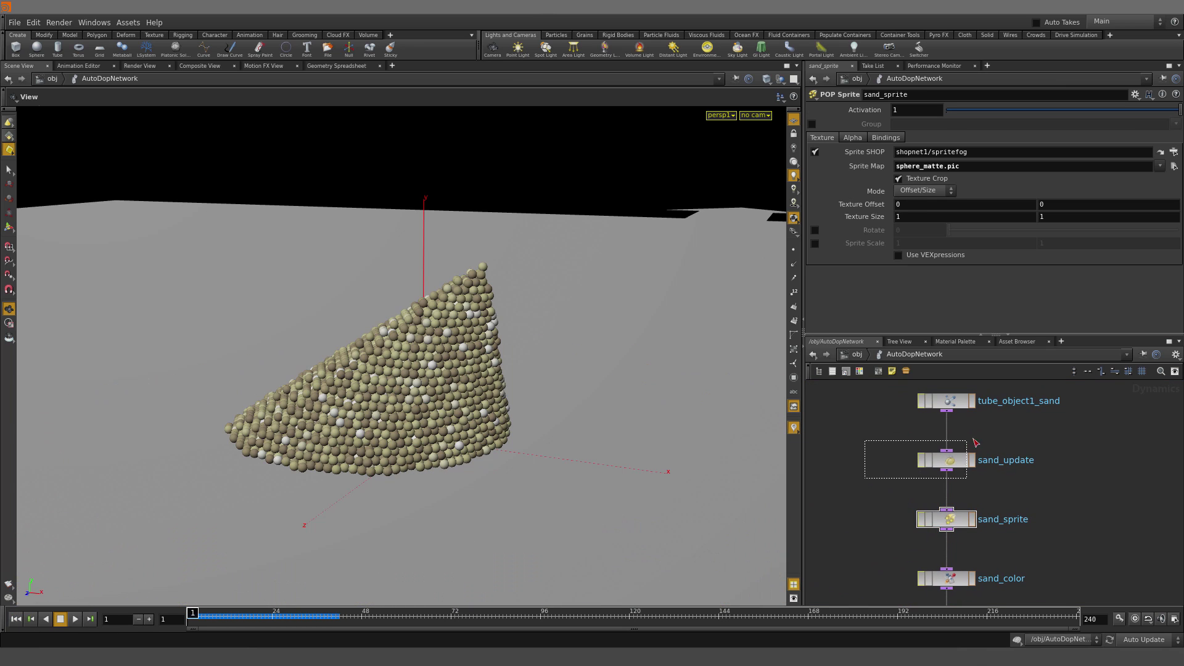
pyautogui.click(947, 460)
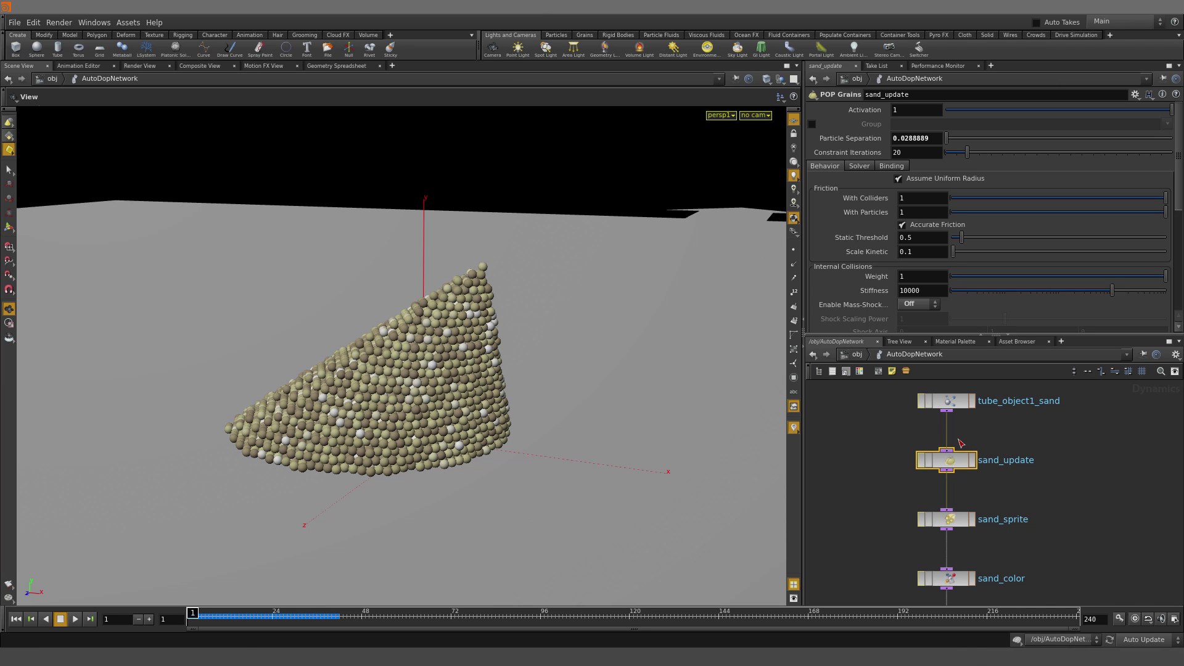
pyautogui.click(913, 154)
pyautogui.write('1')
pyautogui.press('Return')
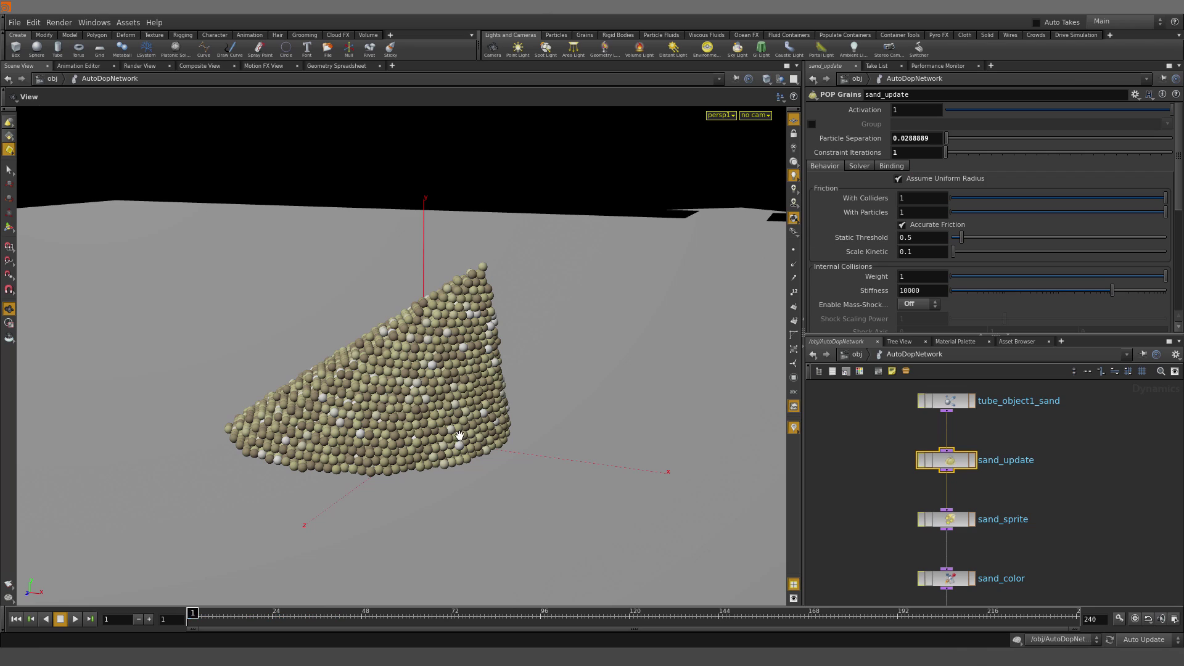
pyautogui.click(75, 619)
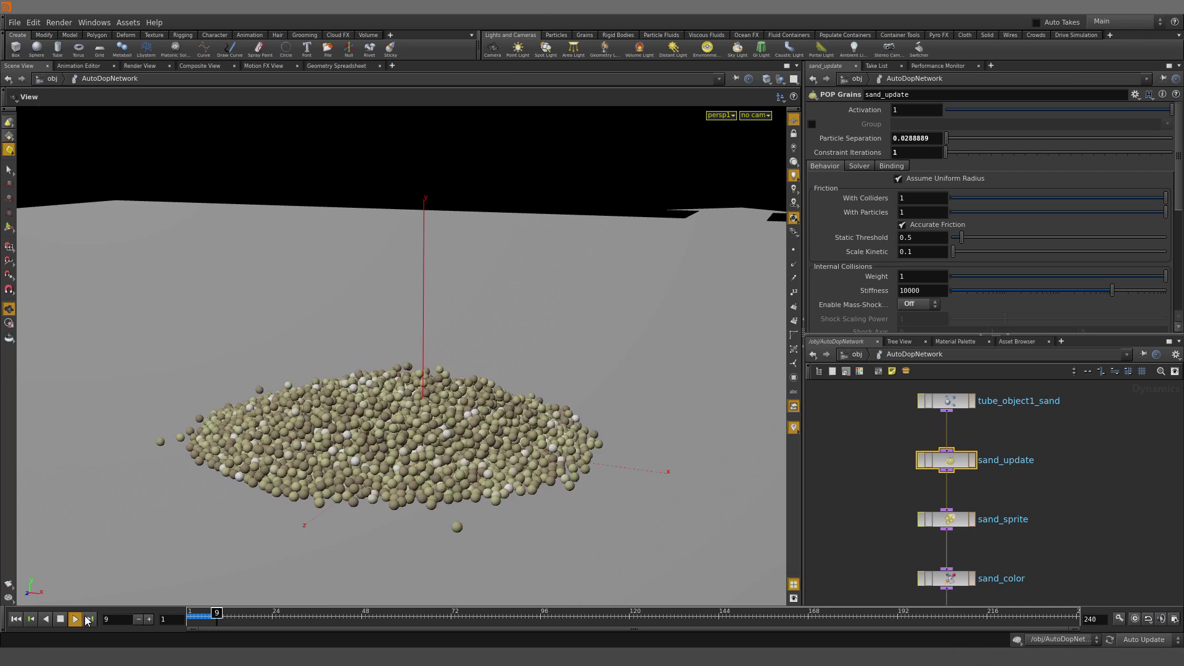
pyautogui.click(16, 619)
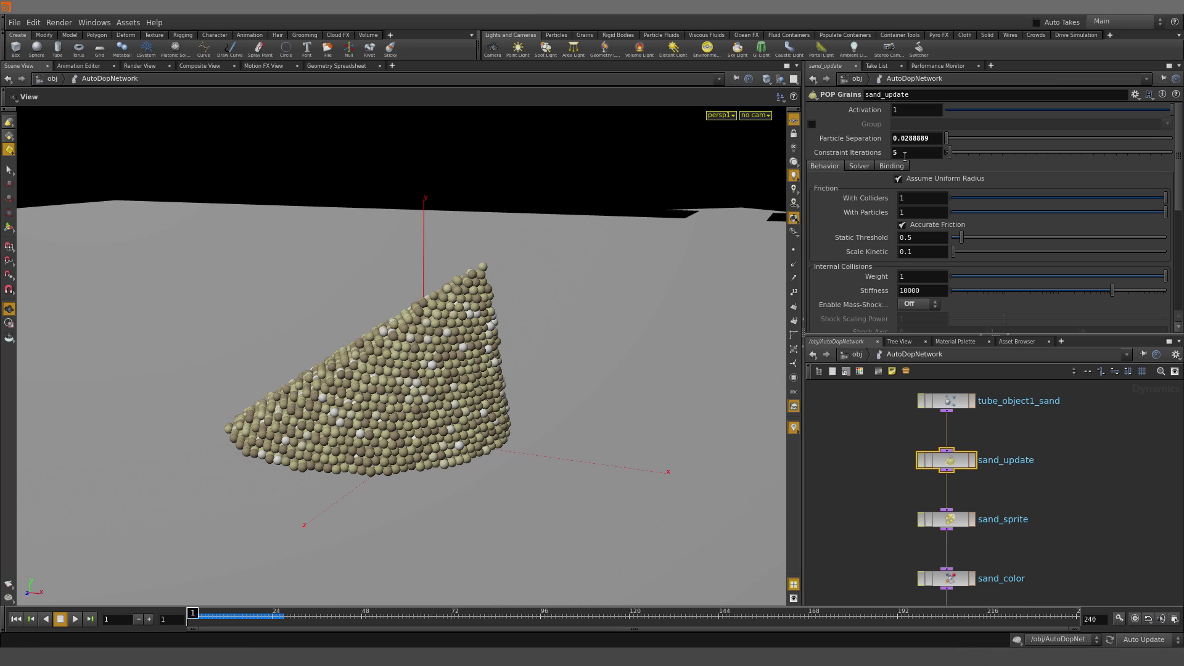
# Set sand_update's Constraint Iterations to 5, play the collapse, and return to the first frame
pyautogui.press('Return')
pyautogui.click(75, 619)
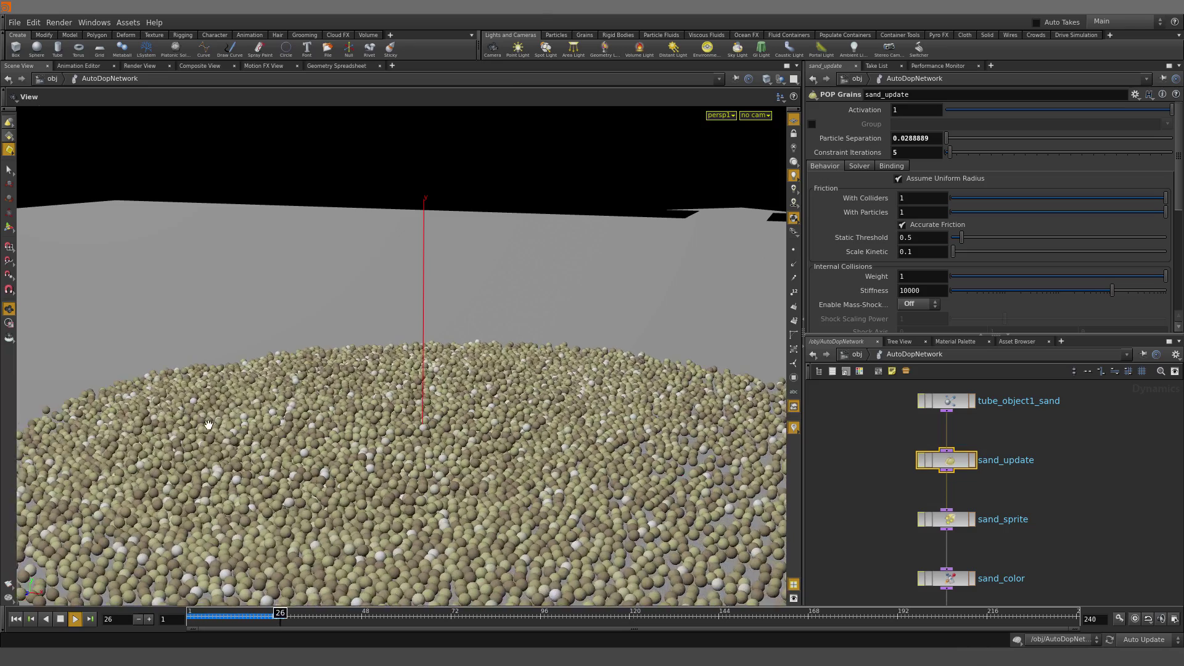
pyautogui.click(16, 619)
# Set sand_update's Constraint Iterations to 10, play the collapse, and return to the first frame
pyautogui.click(908, 153)
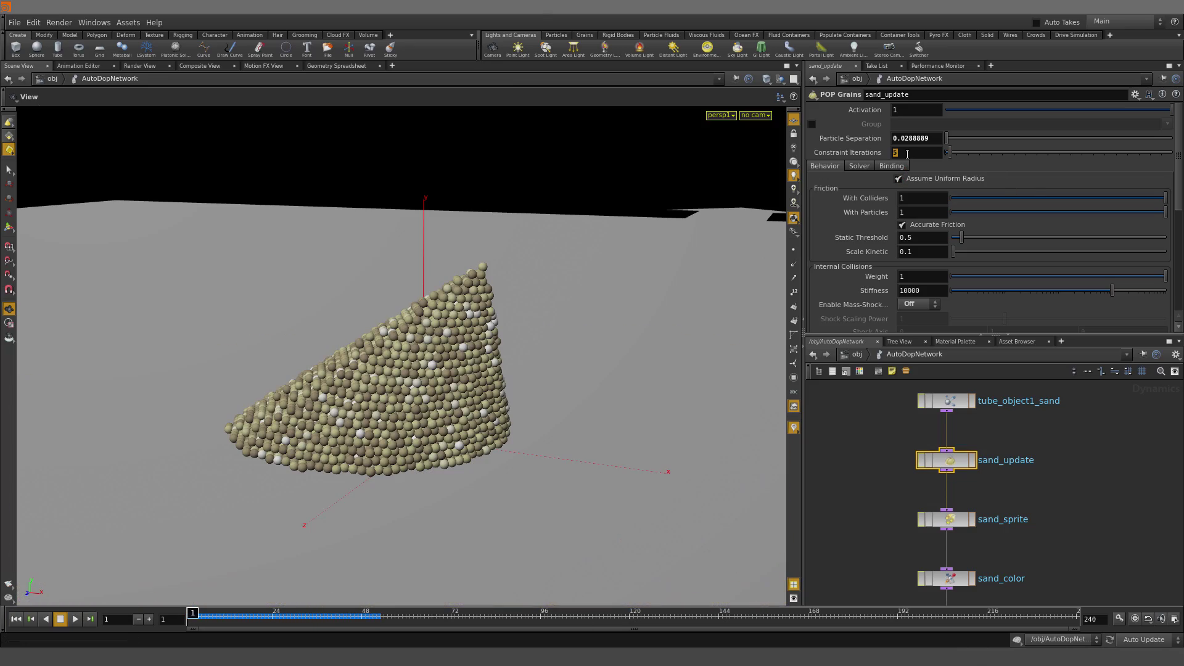
pyautogui.write('10')
pyautogui.press('Return')
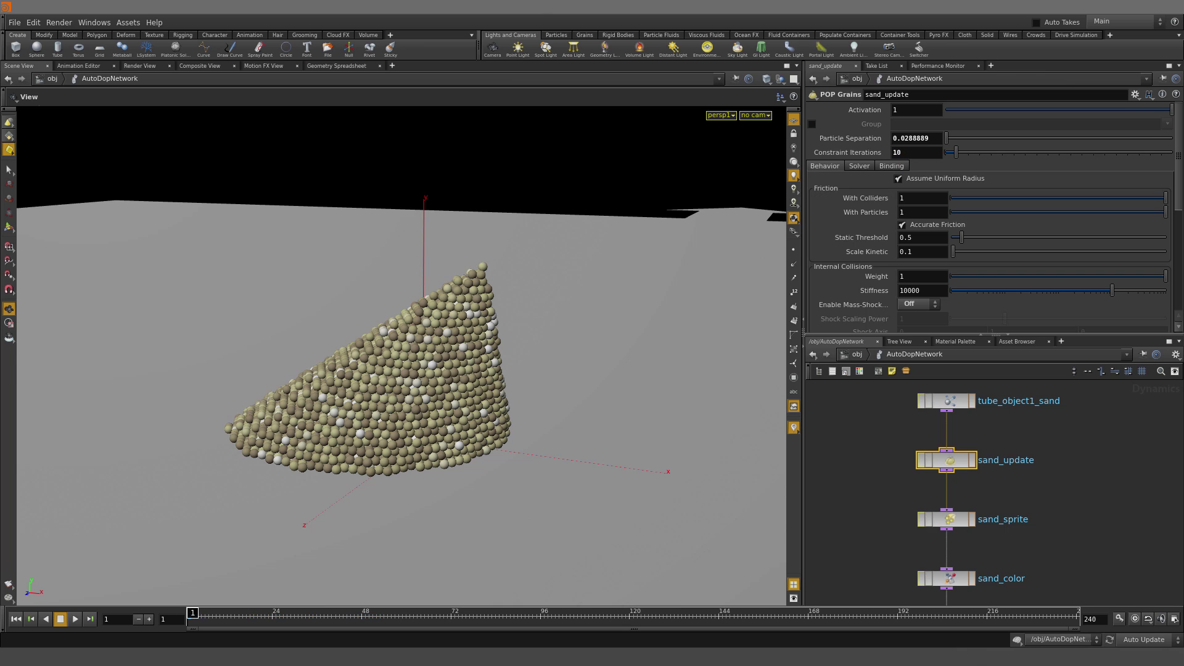
pyautogui.click(75, 619)
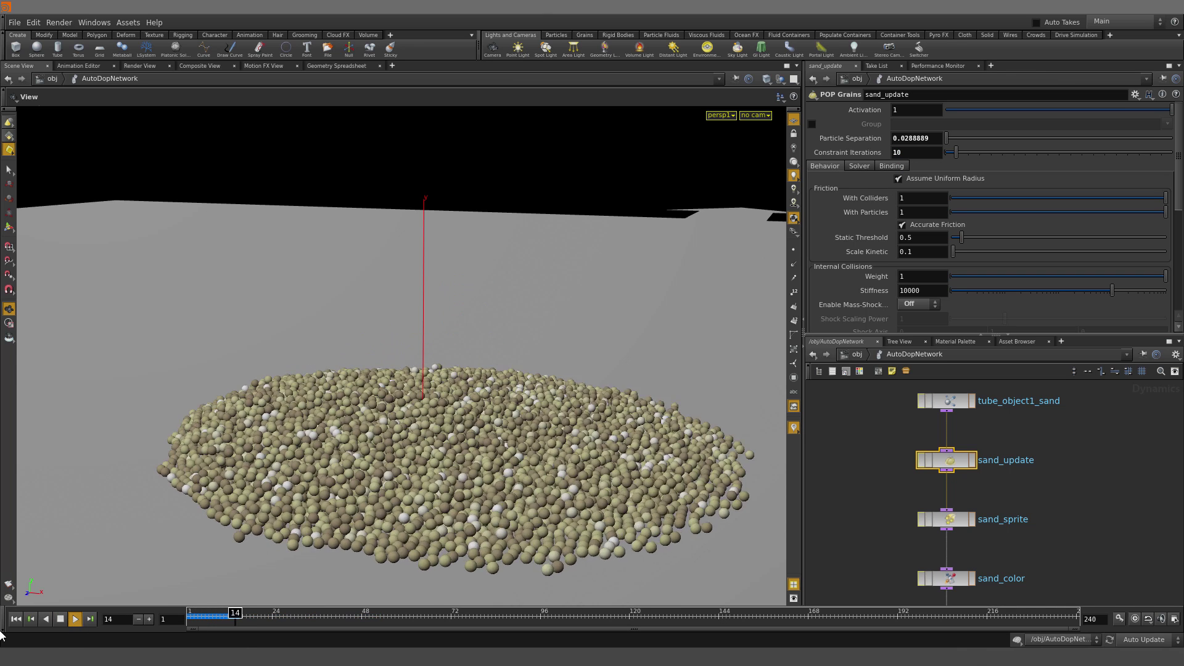
pyautogui.click(59, 619)
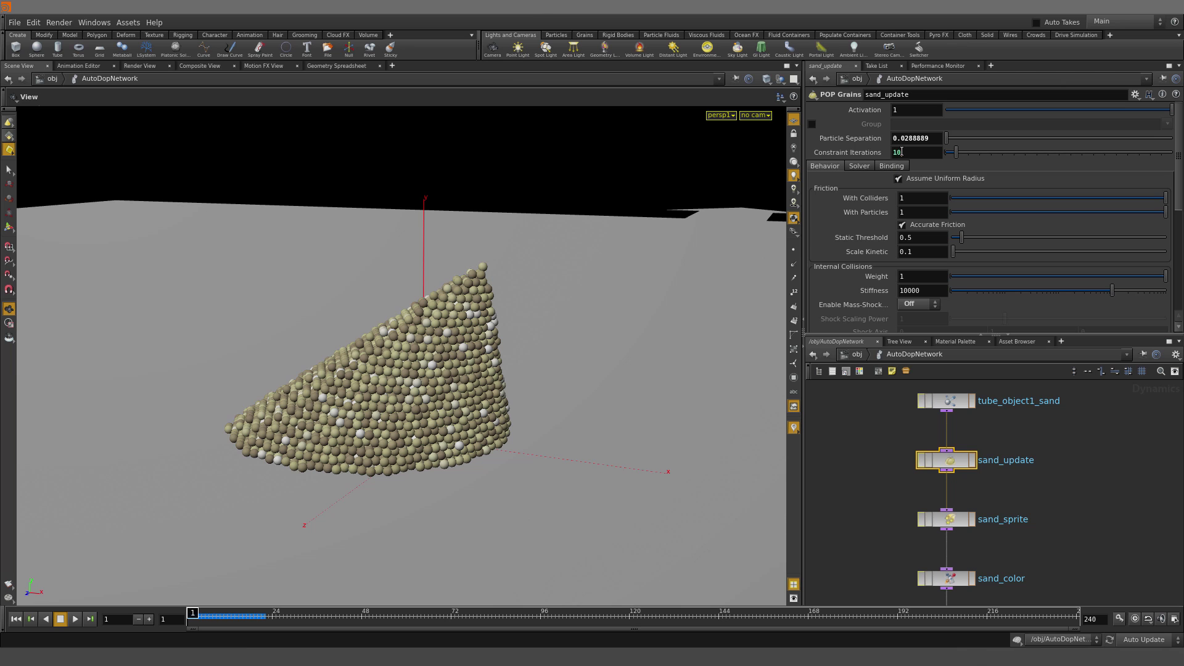
# Set sand_update's Constraint Iterations to 20, play the collapse, and return to the first frame
pyautogui.write('20')
pyautogui.press('Return')
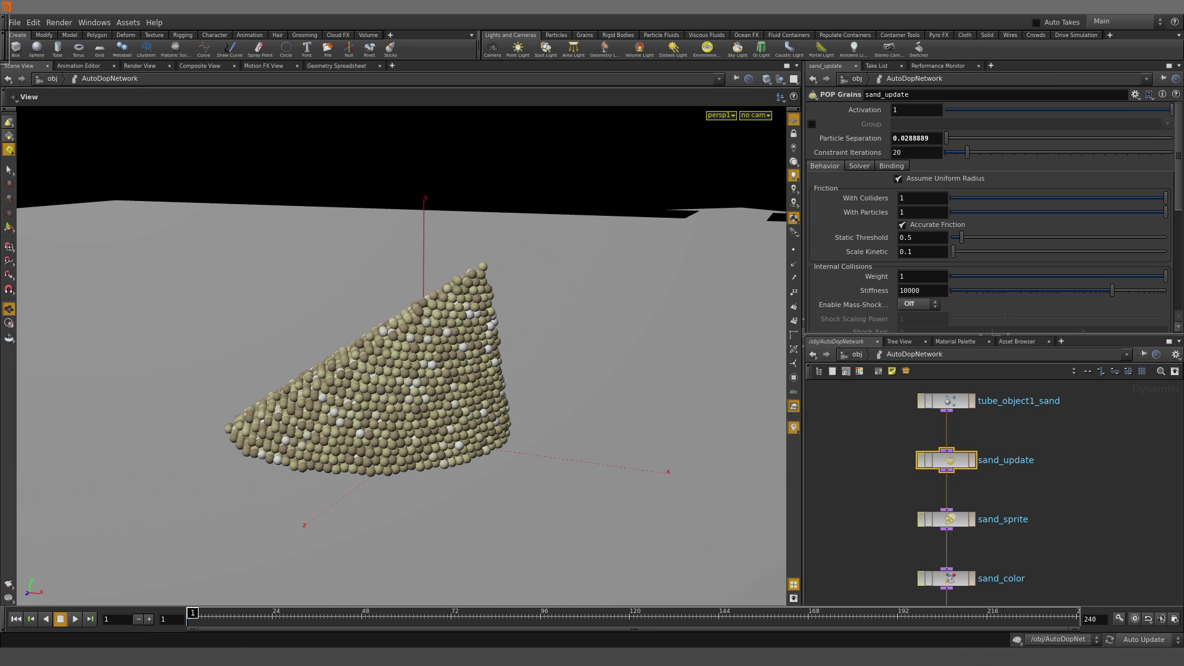
pyautogui.click(76, 620)
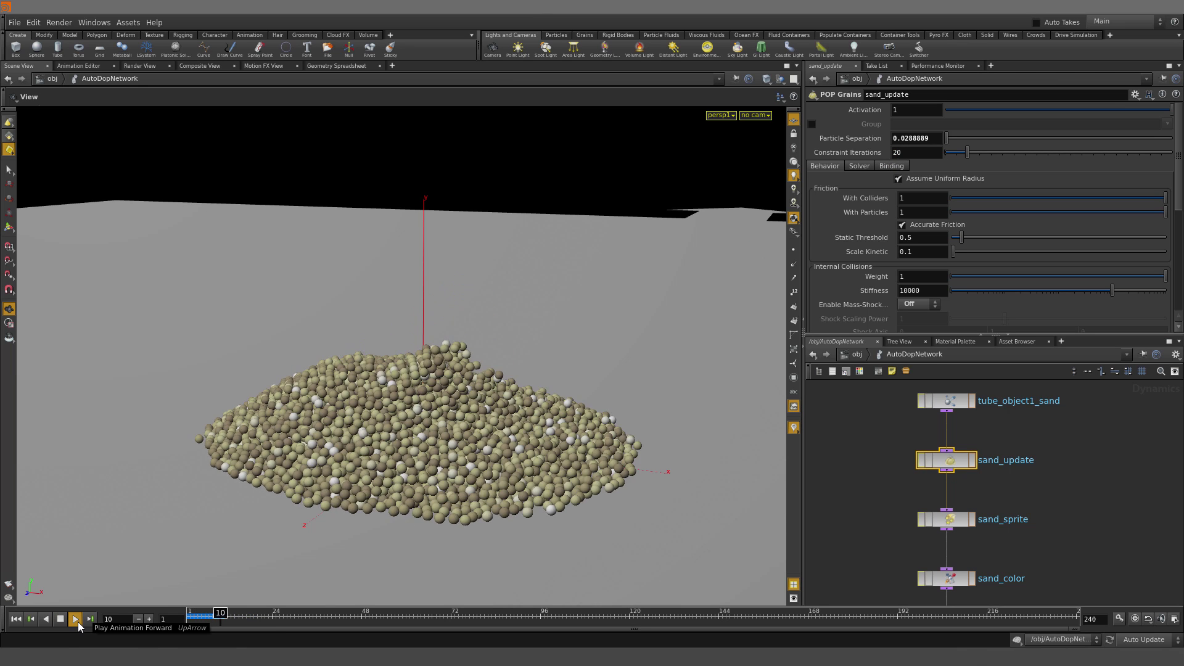
pyautogui.click(16, 619)
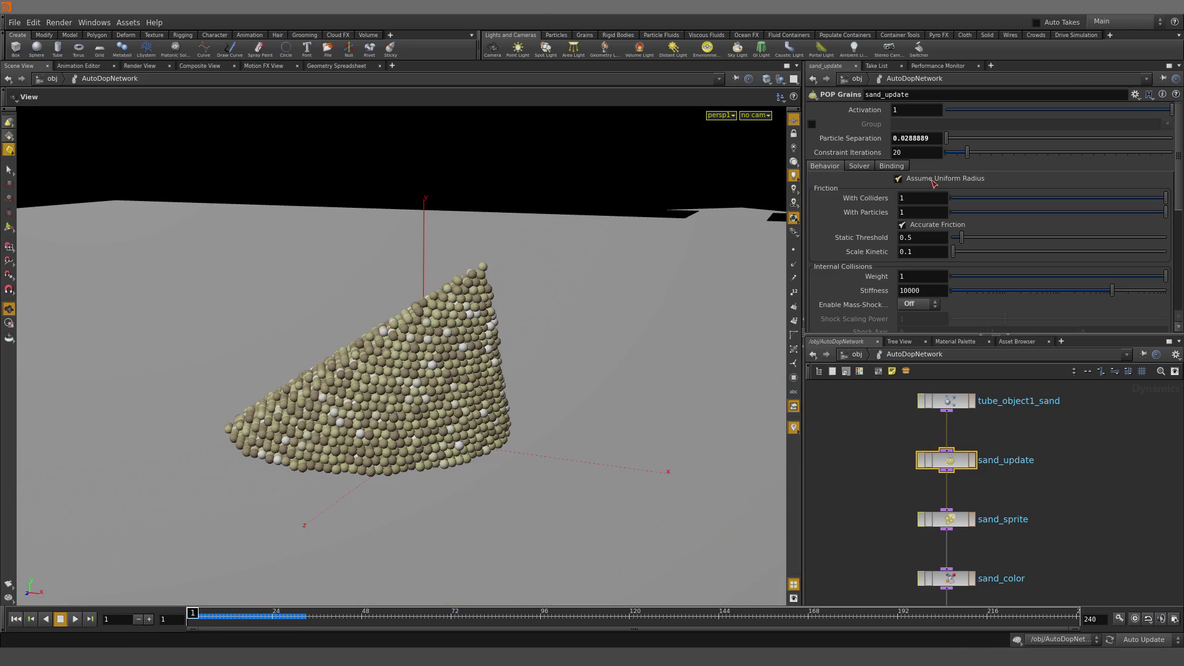
# Set sand_update's Constraint Iterations to 50 and play the sand simulation
pyautogui.click(936, 155)
pyautogui.write('50')
pyautogui.press('Return')
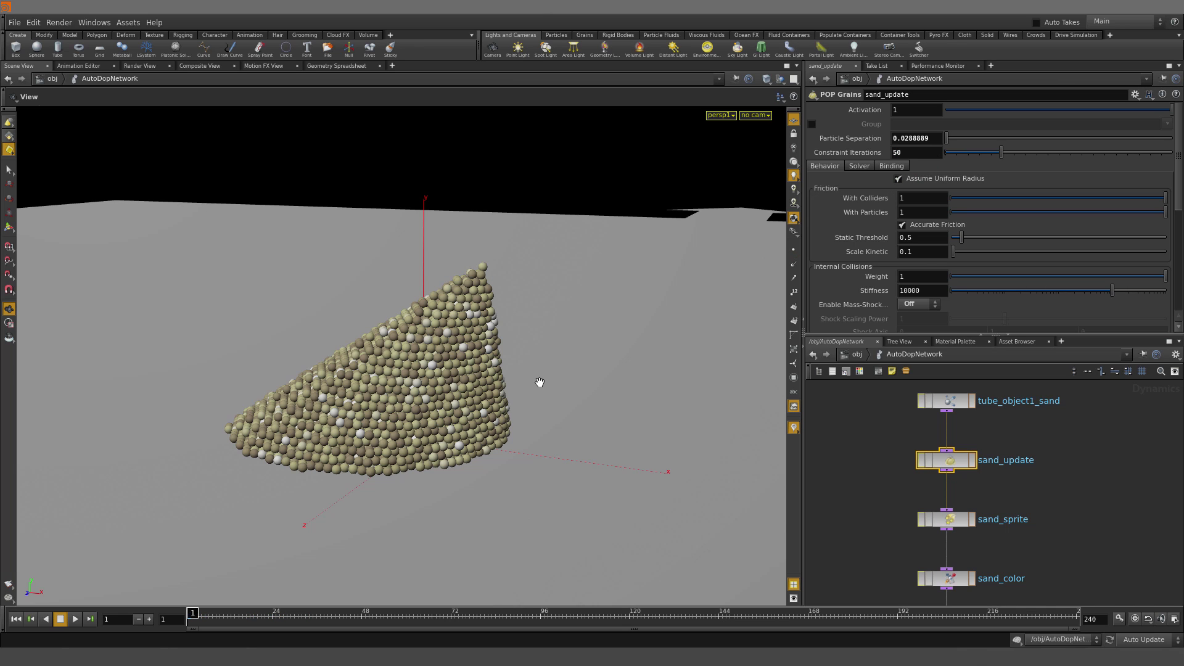
pyautogui.click(75, 619)
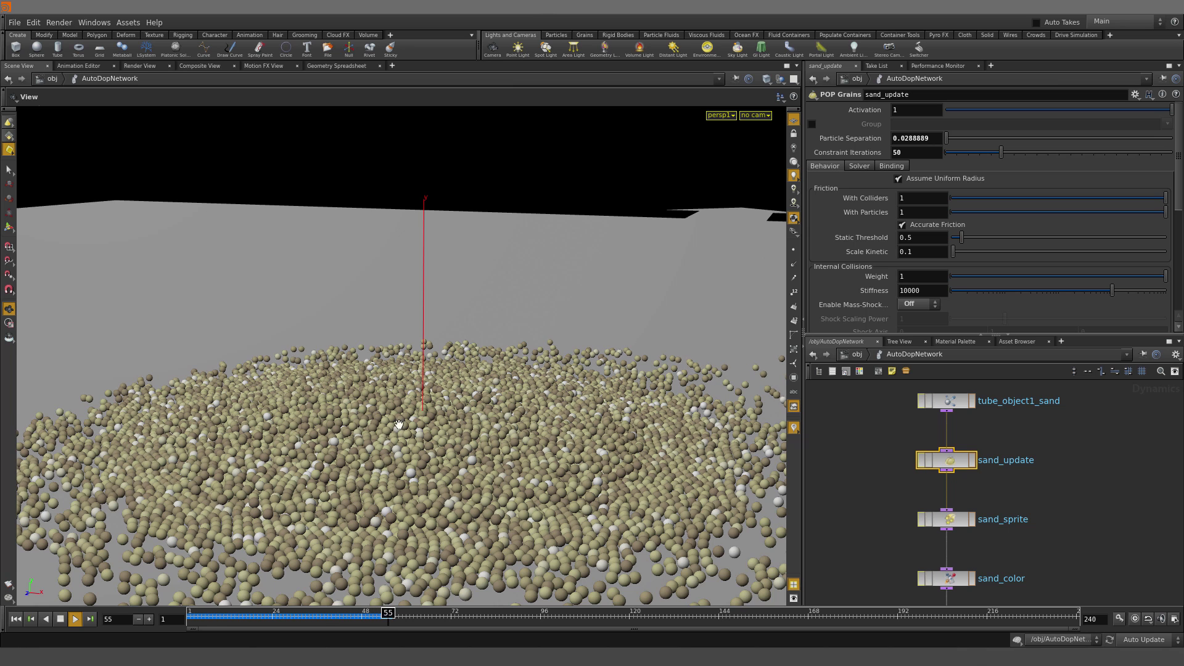
# Return to the first frame and set sand_update's Constraint Iterations to 20
pyautogui.hotkey('ctrl', 'Up')
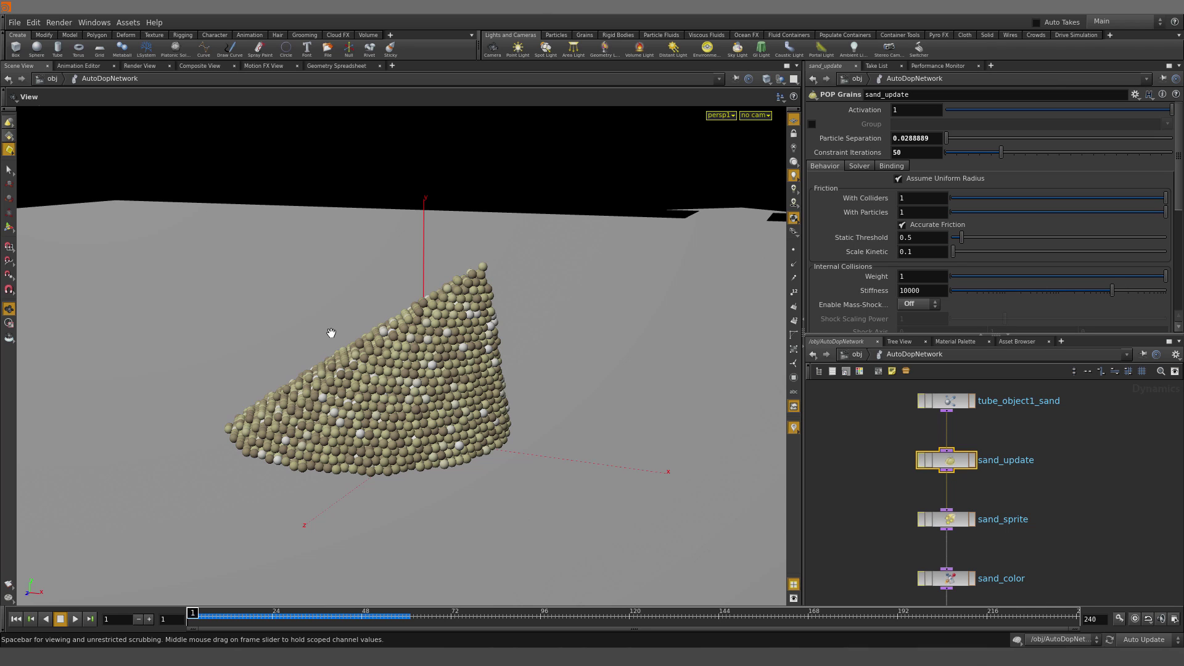
pyautogui.click(921, 153)
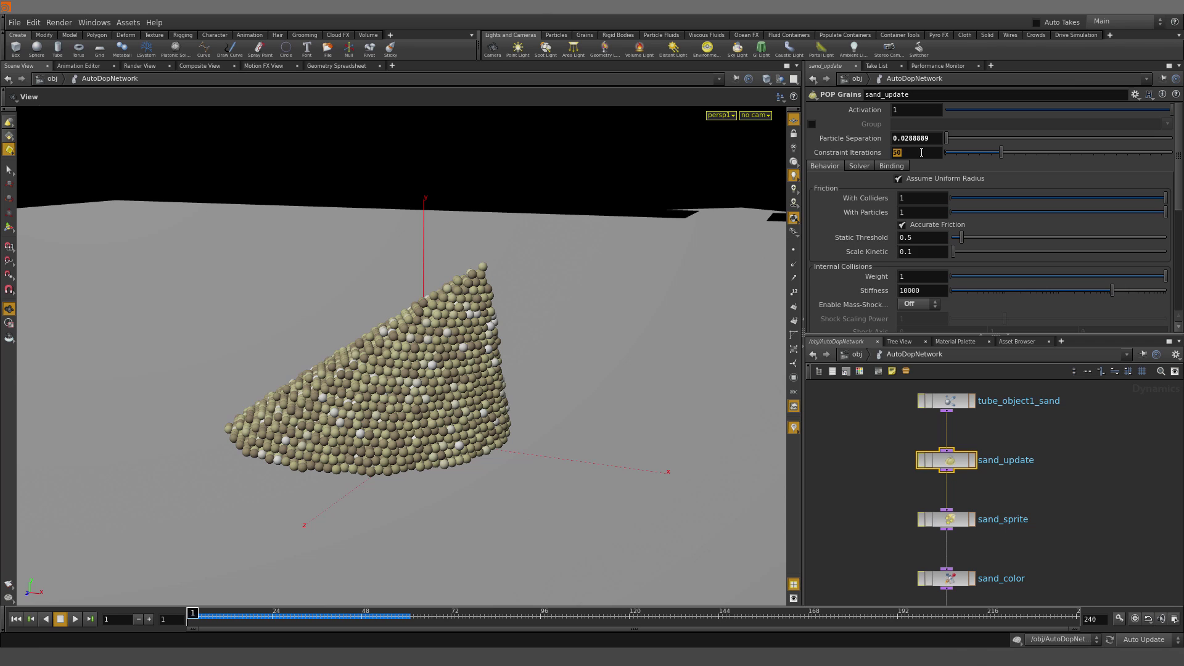
pyautogui.write('20')
pyautogui.press('Return')
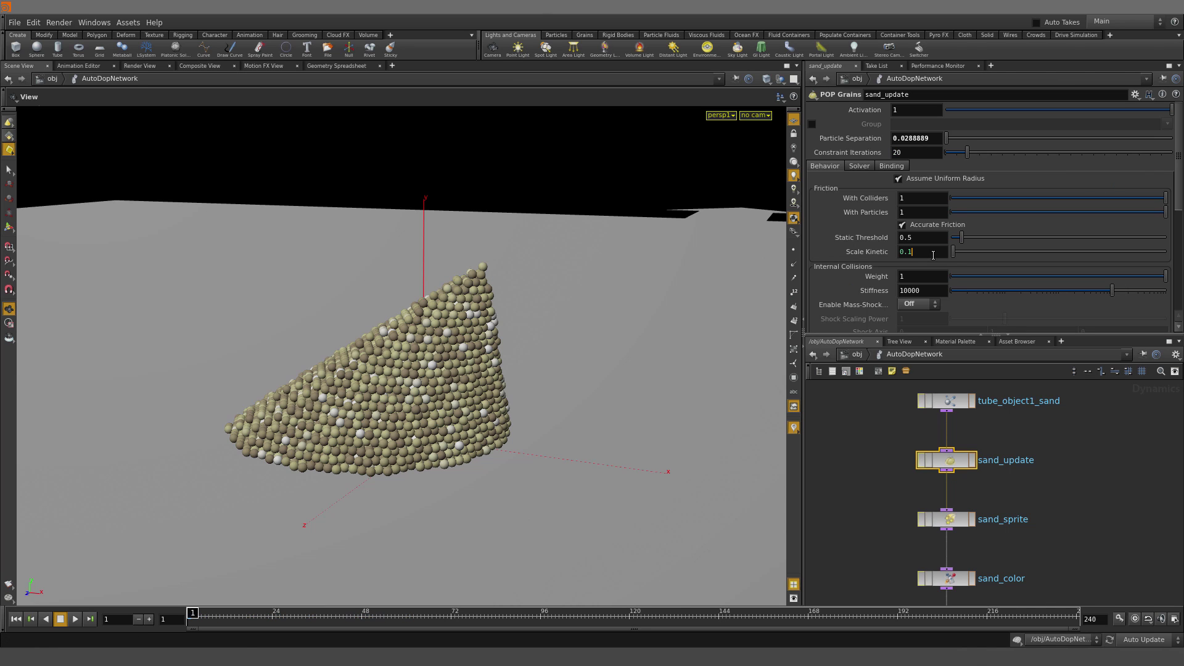
# Set sand_update's Scale Kinetic friction to 0.5, play the collapse twice, and return to the first frame
pyautogui.press('Return')
pyautogui.click(75, 619)
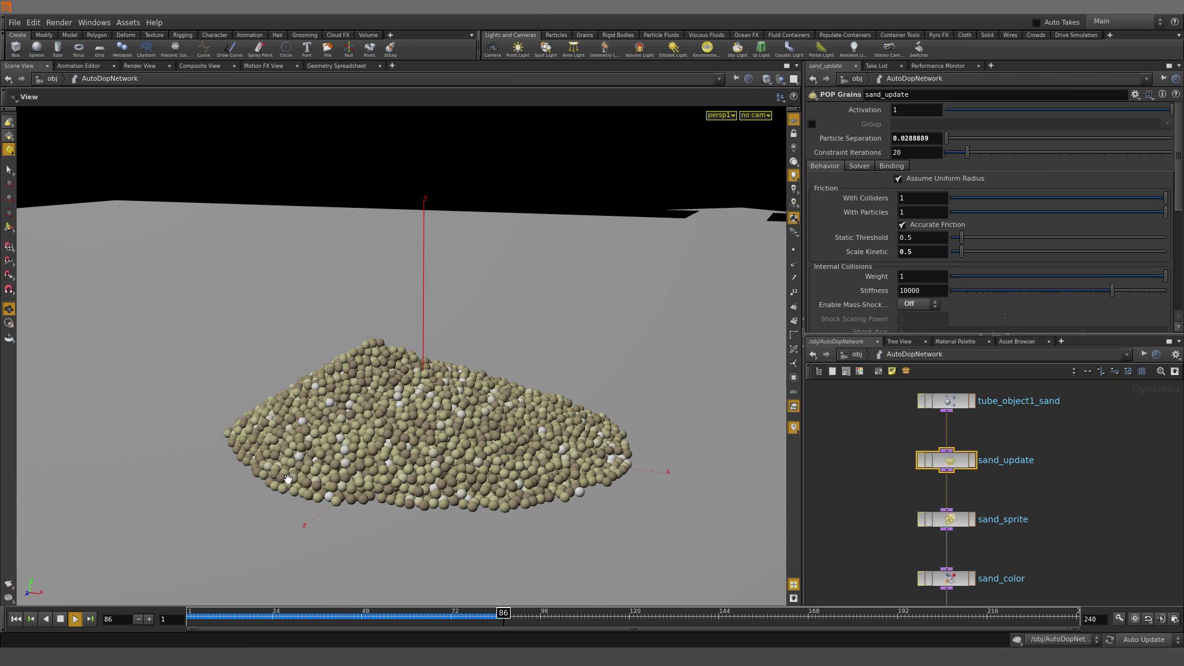
pyautogui.click(60, 618)
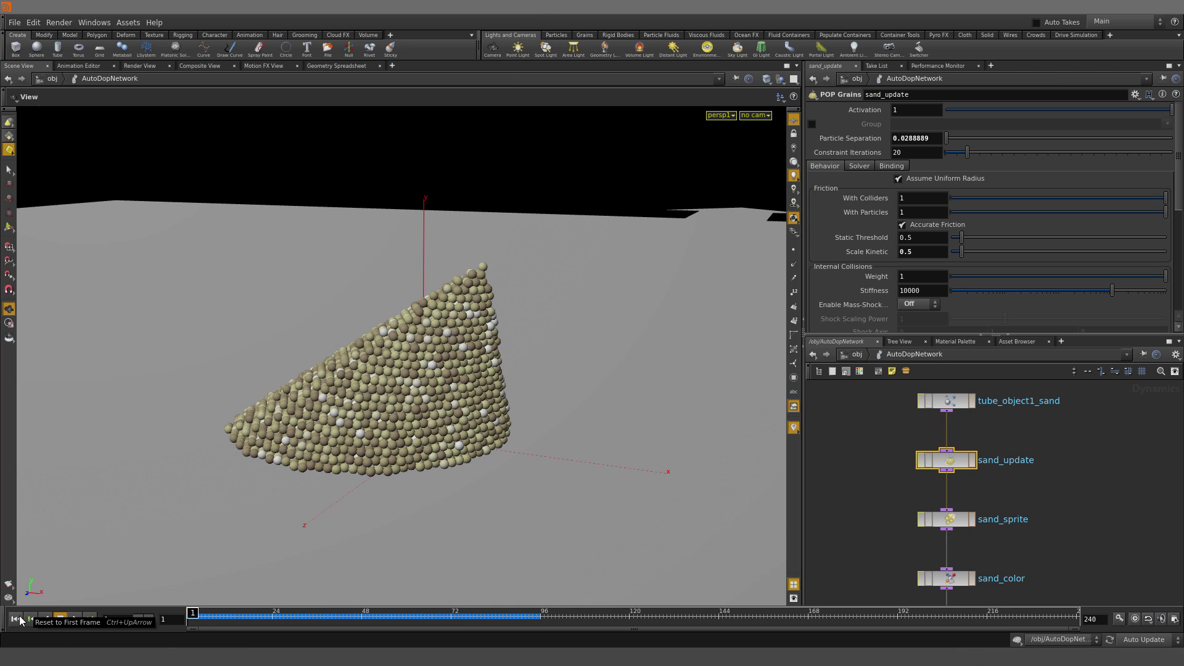
pyautogui.click(74, 618)
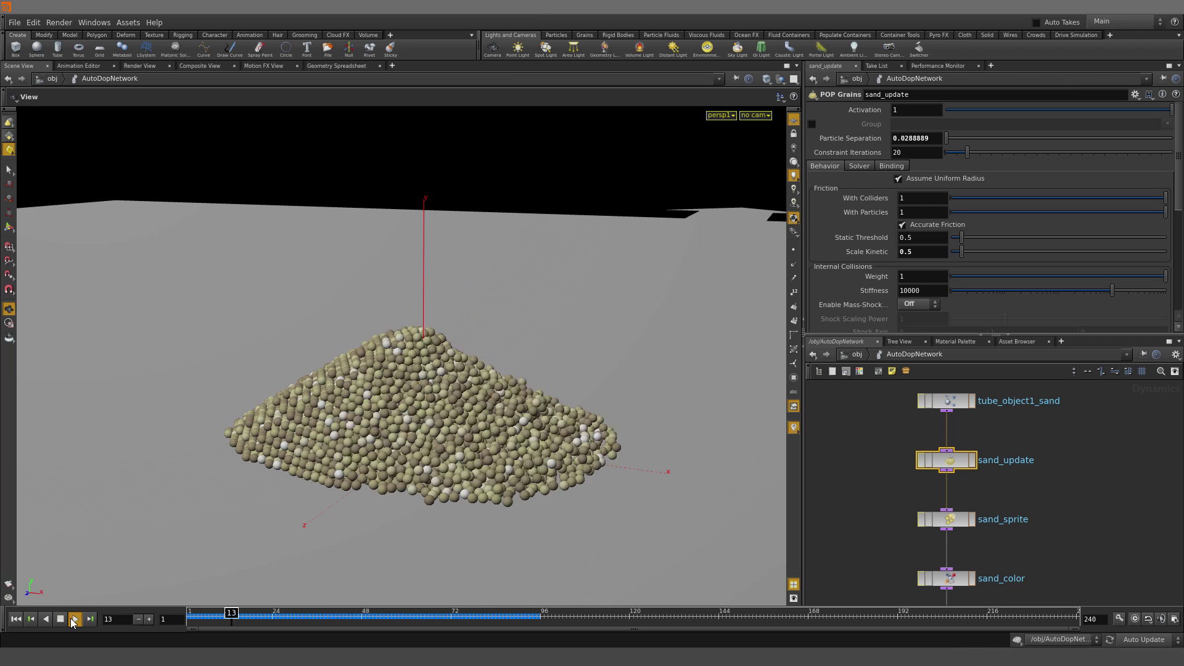
pyautogui.click(16, 618)
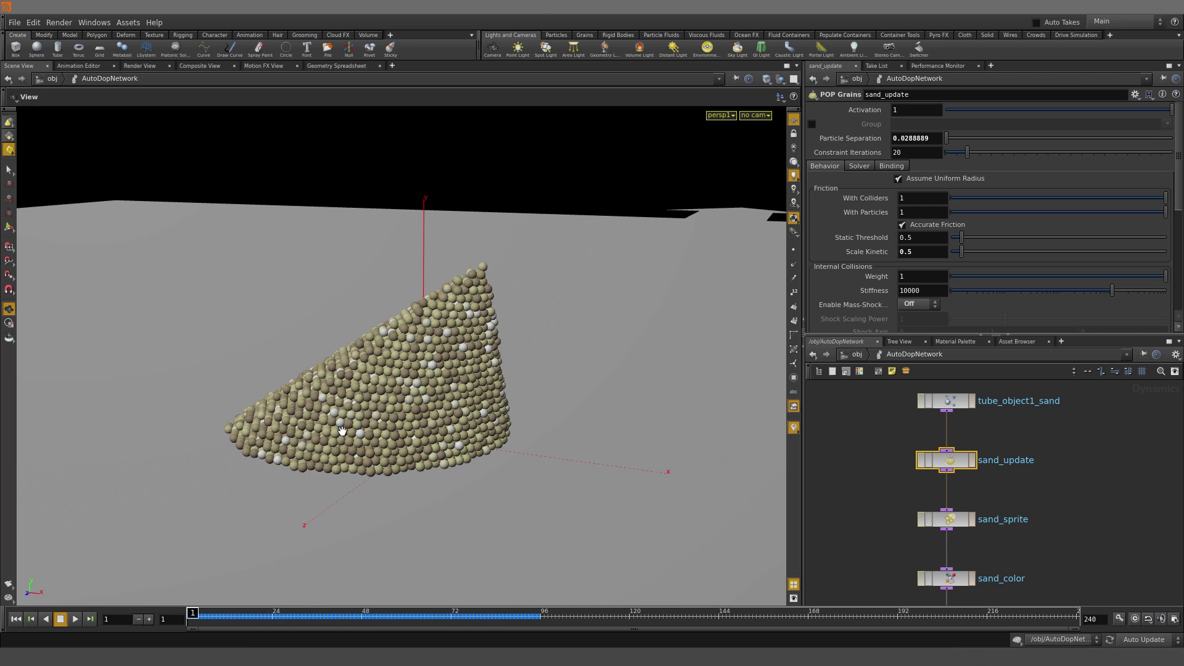
# Set sand_update's internal-collision Mass-Shock option to Local and play the collapse
pyautogui.scroll(-2, 1010, 249)
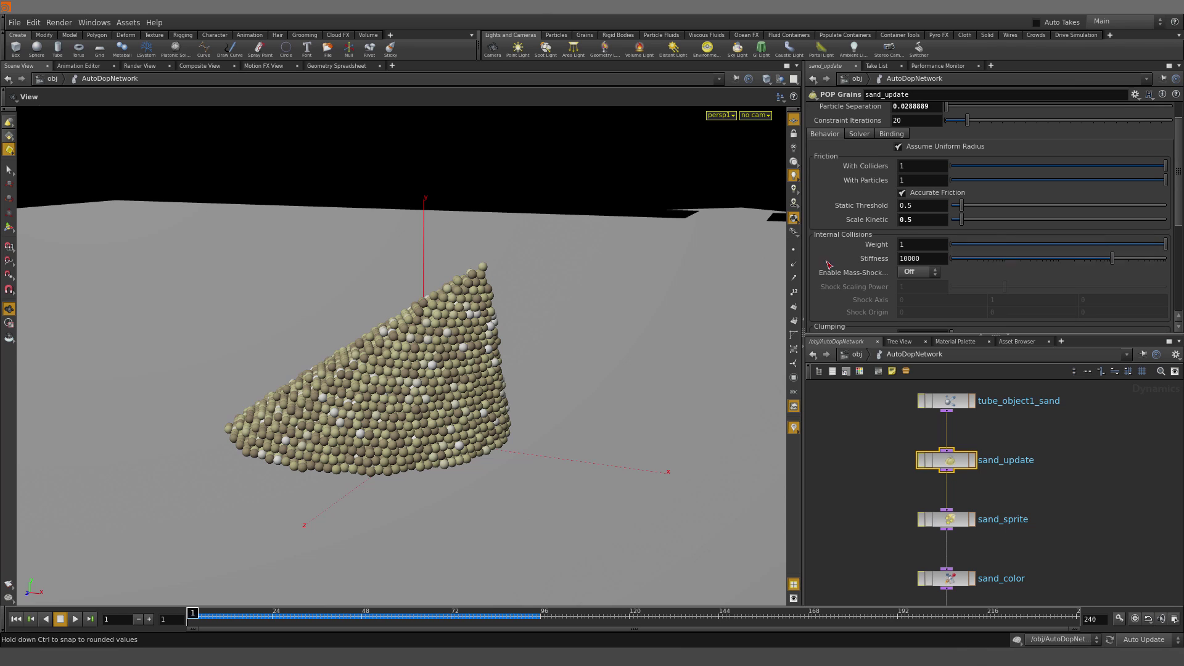
pyautogui.click(912, 275)
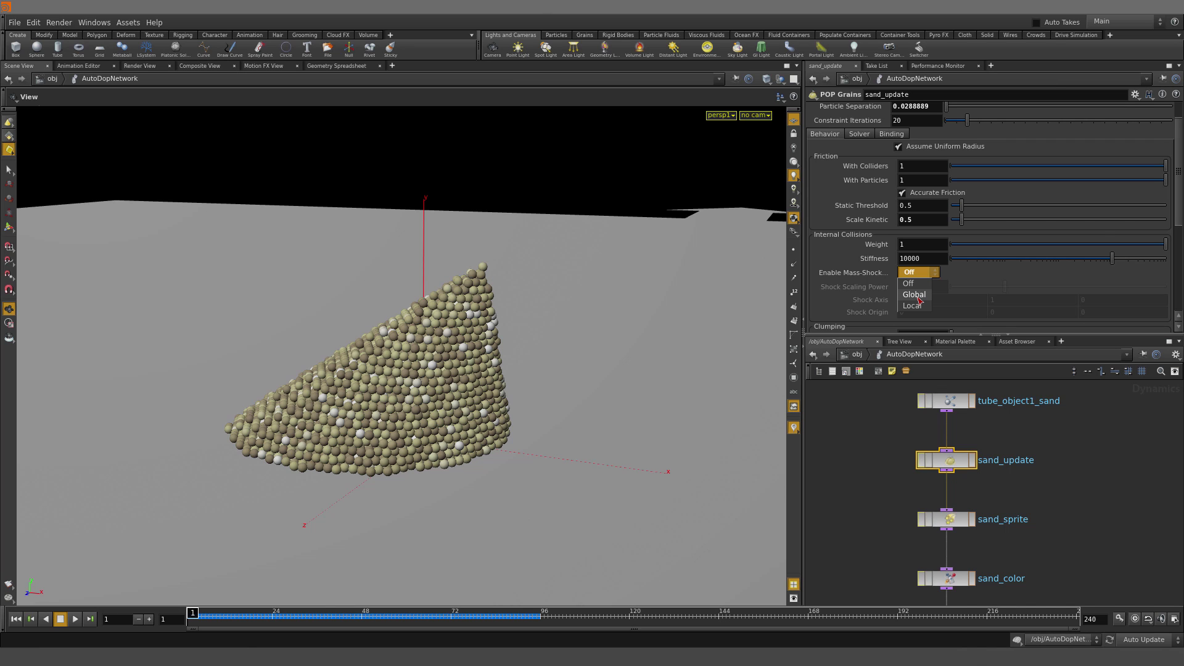
pyautogui.click(912, 306)
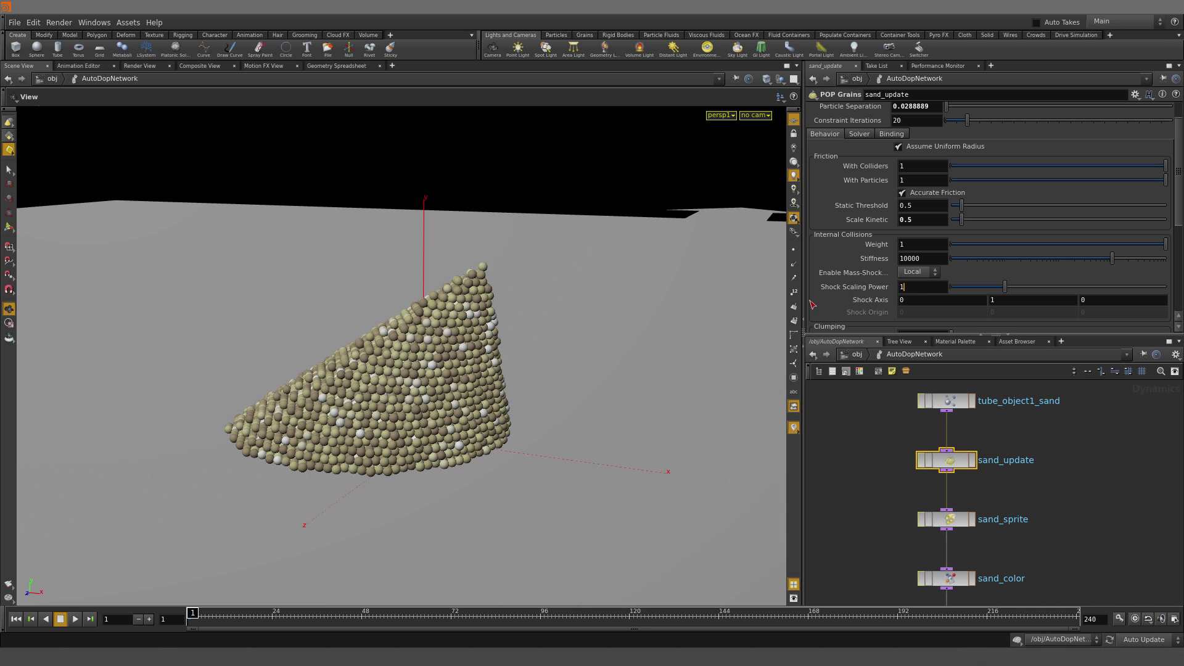
pyautogui.click(75, 618)
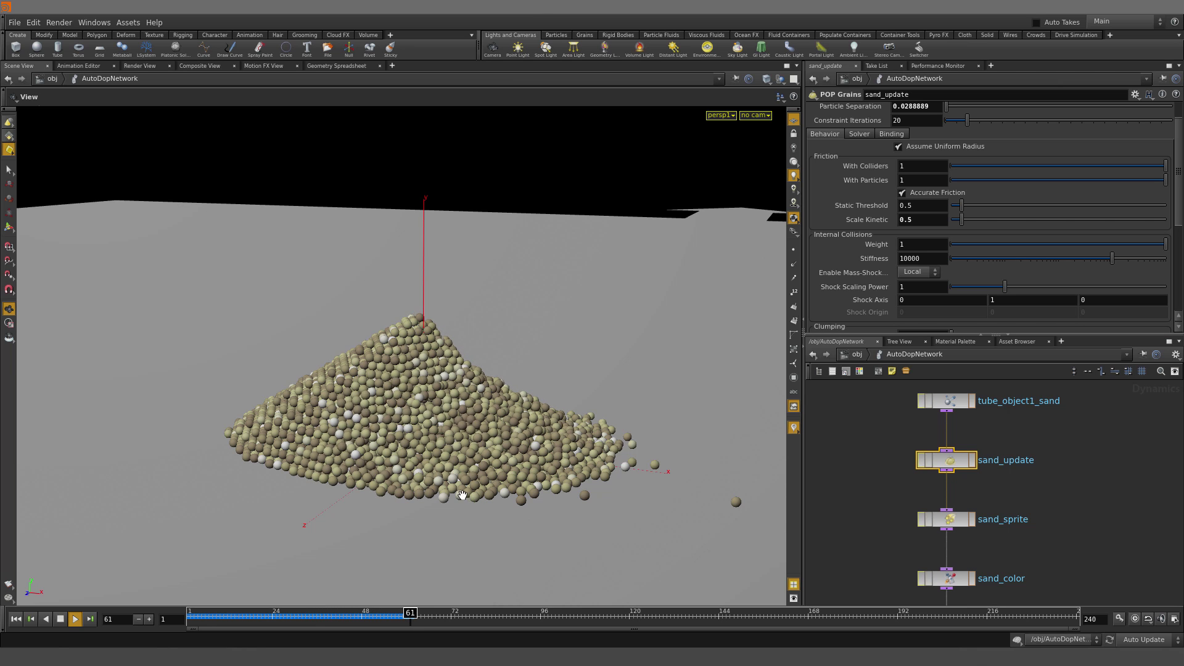
pyautogui.click(60, 618)
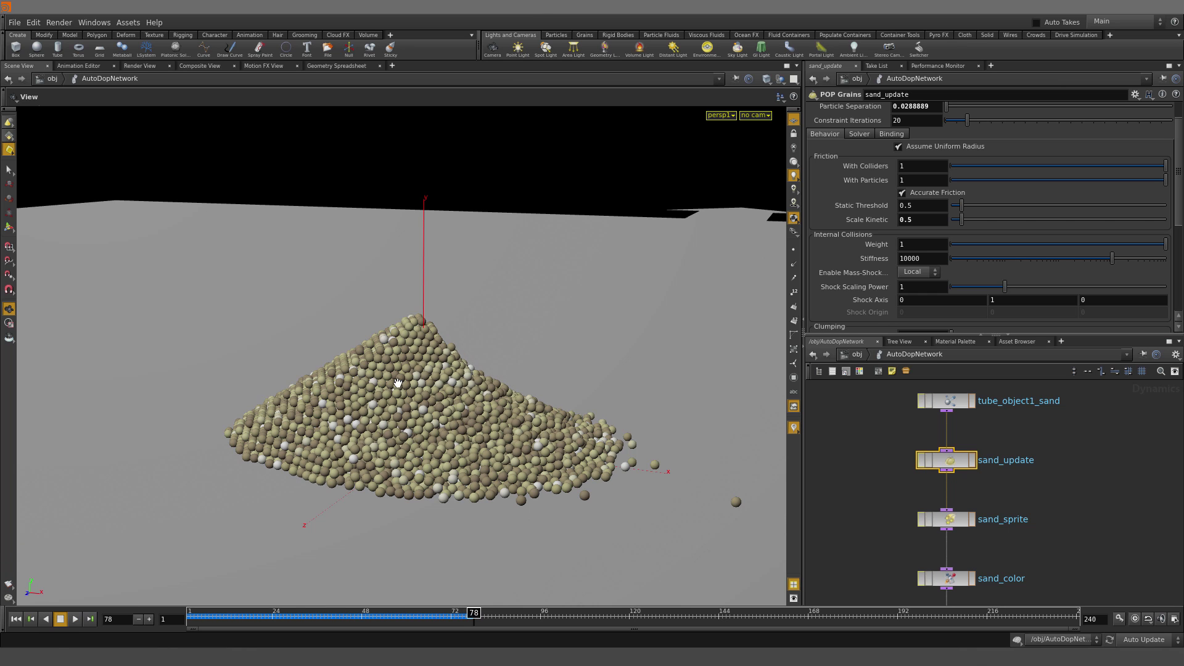
# Examine where the grains meet the ground during the first frames in the four-view layout, and return to the first frame
pyautogui.hotkey('space', 'b')
pyautogui.scroll(5, 565, 402)
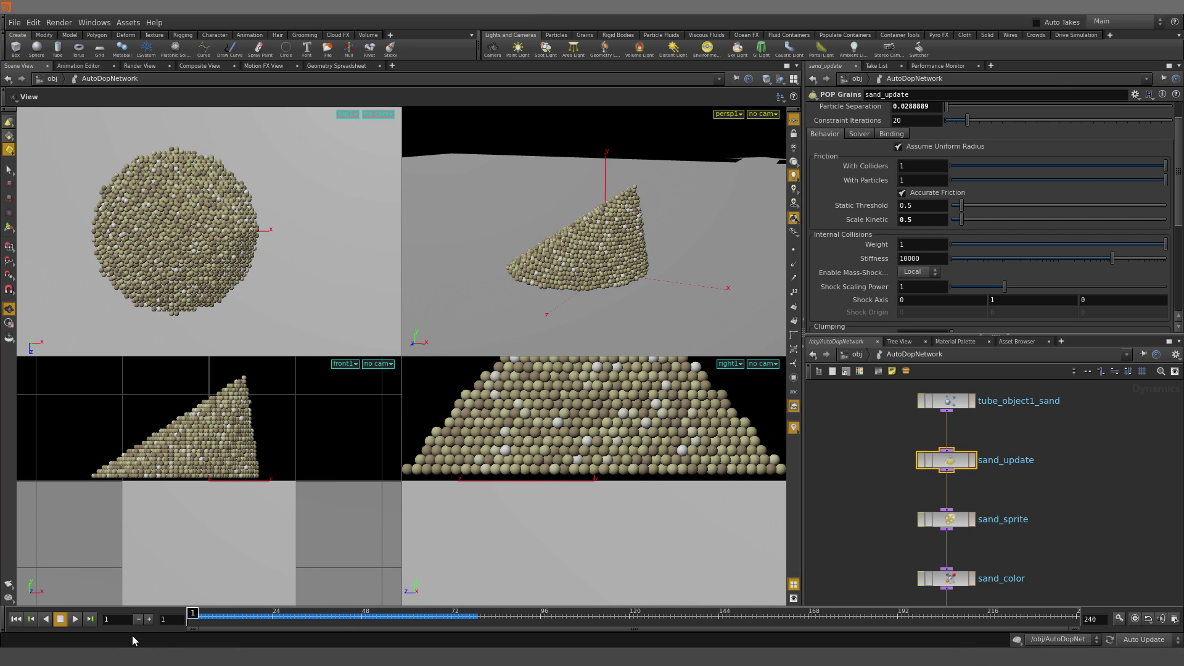
pyautogui.moveTo(590, 444); pyautogui.dragTo(619, 528, button='middle')
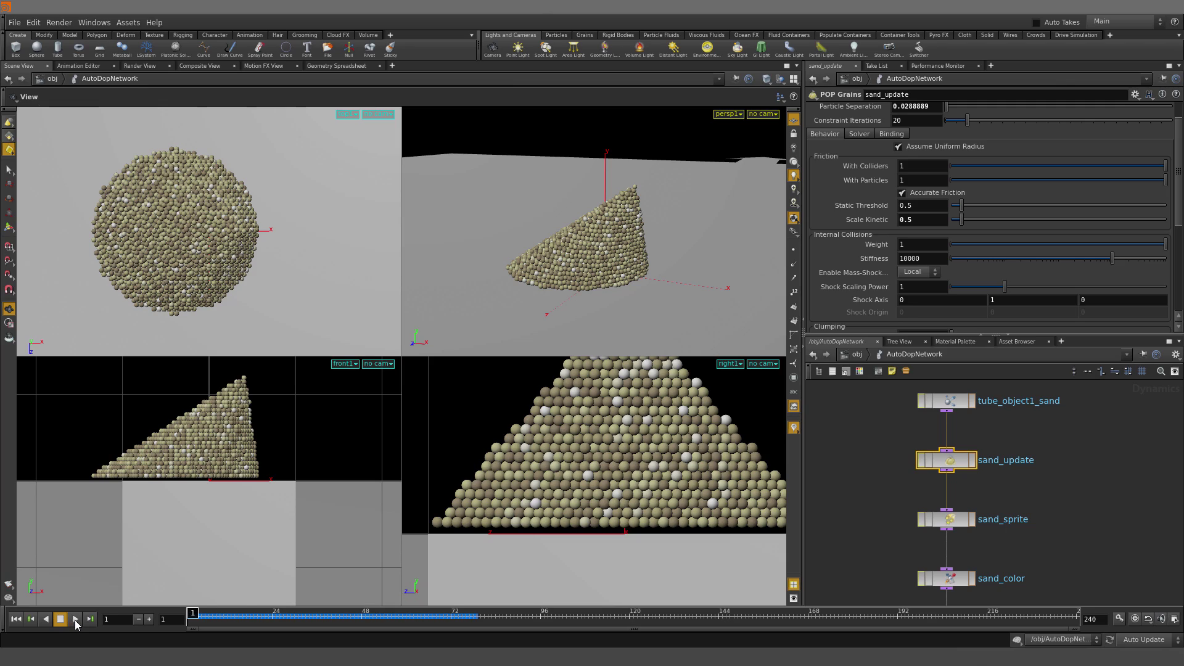
pyautogui.click(76, 618)
pyautogui.hotkey('ctrl', 'Up')
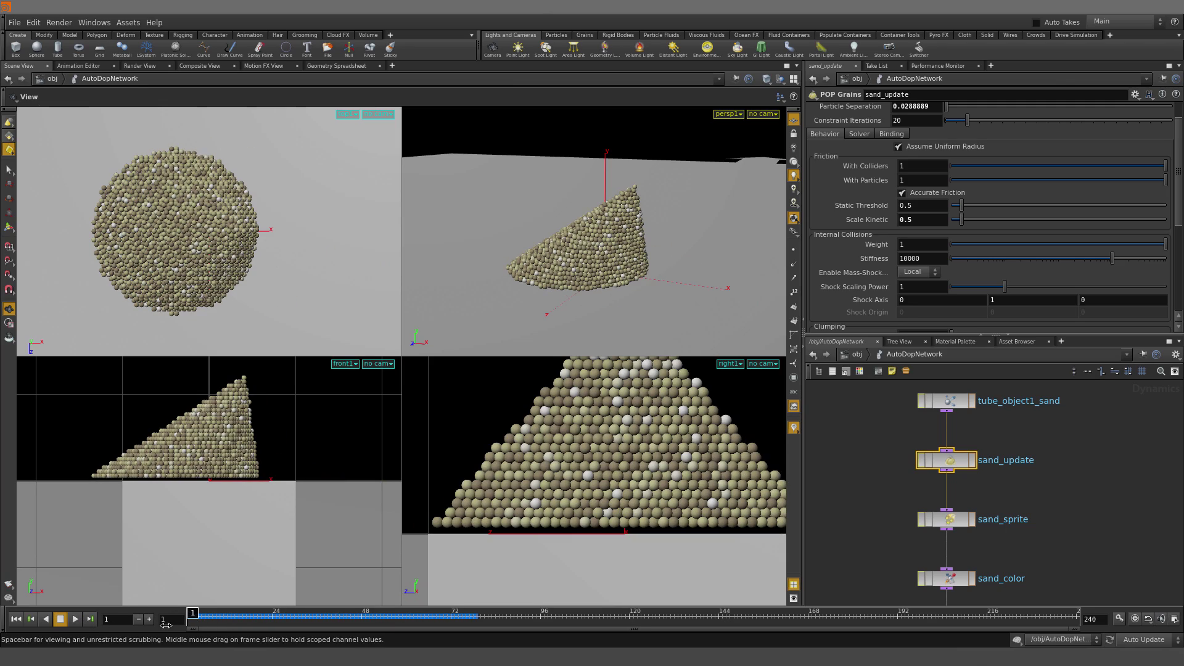
pyautogui.press('Up')
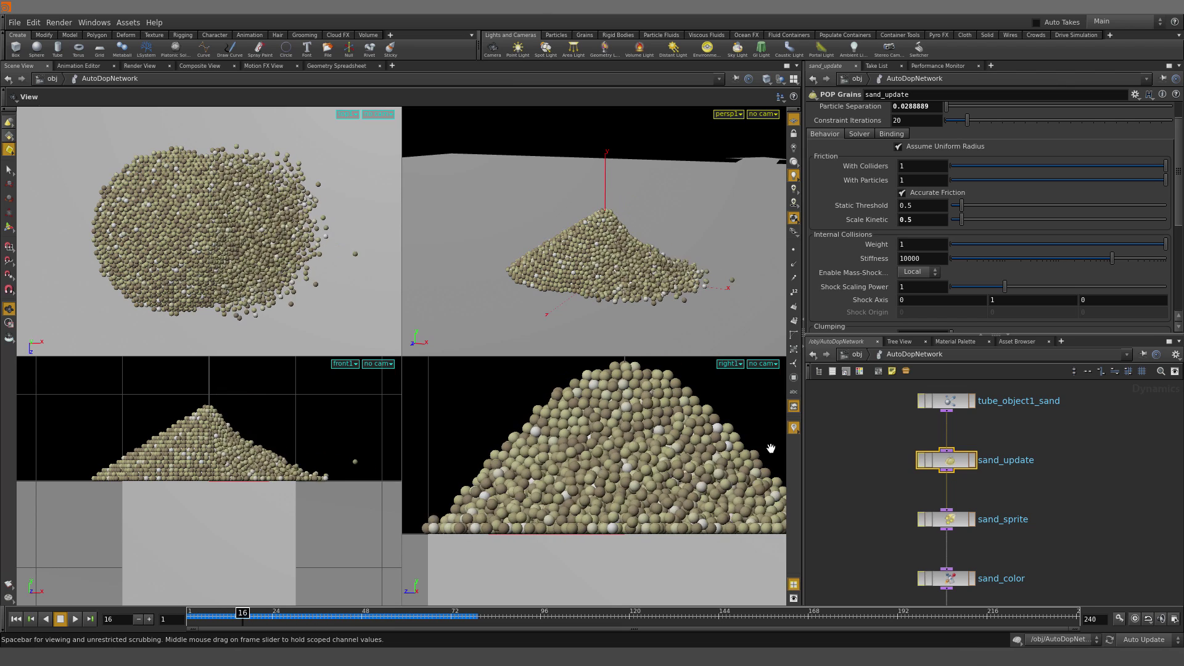
pyautogui.press('Down')
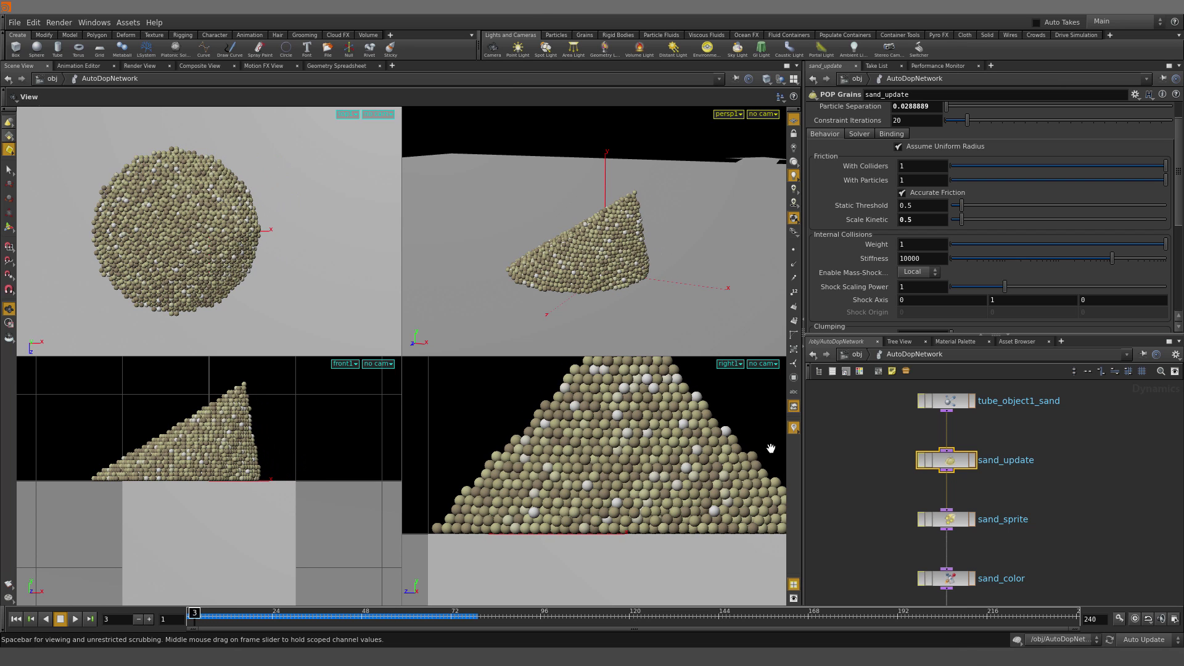
pyautogui.click(17, 618)
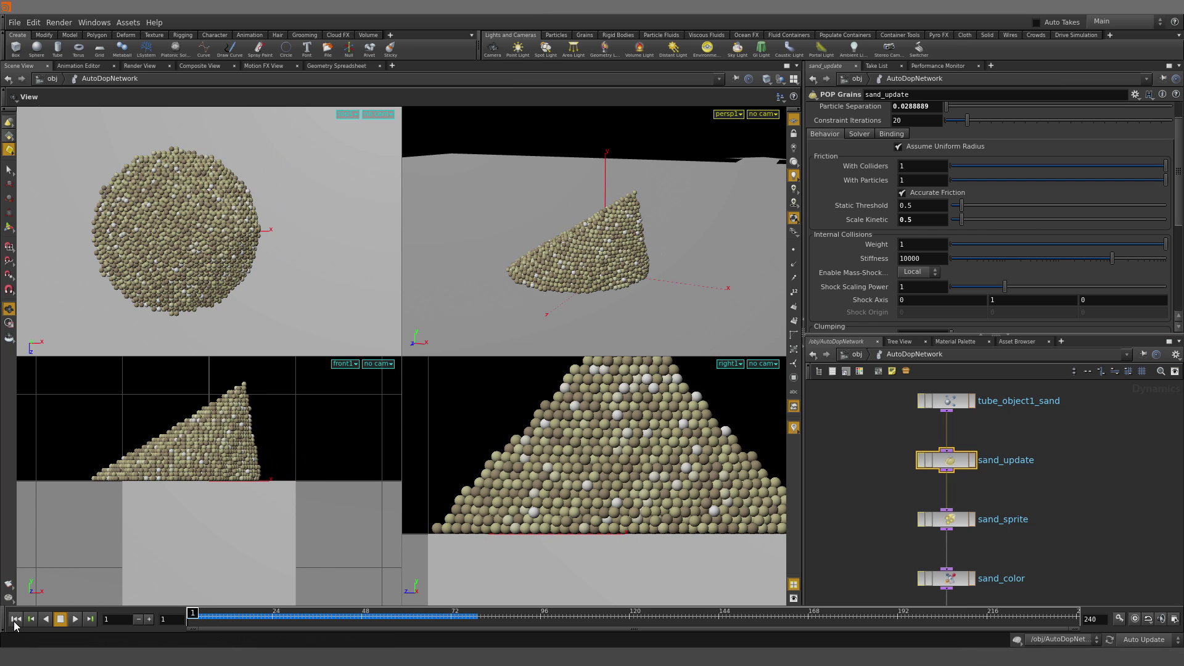
# Lower tube_object1 at the object level to a Y translation of 0.300015 and go back into AutoDopNetwork
pyautogui.click(903, 426)
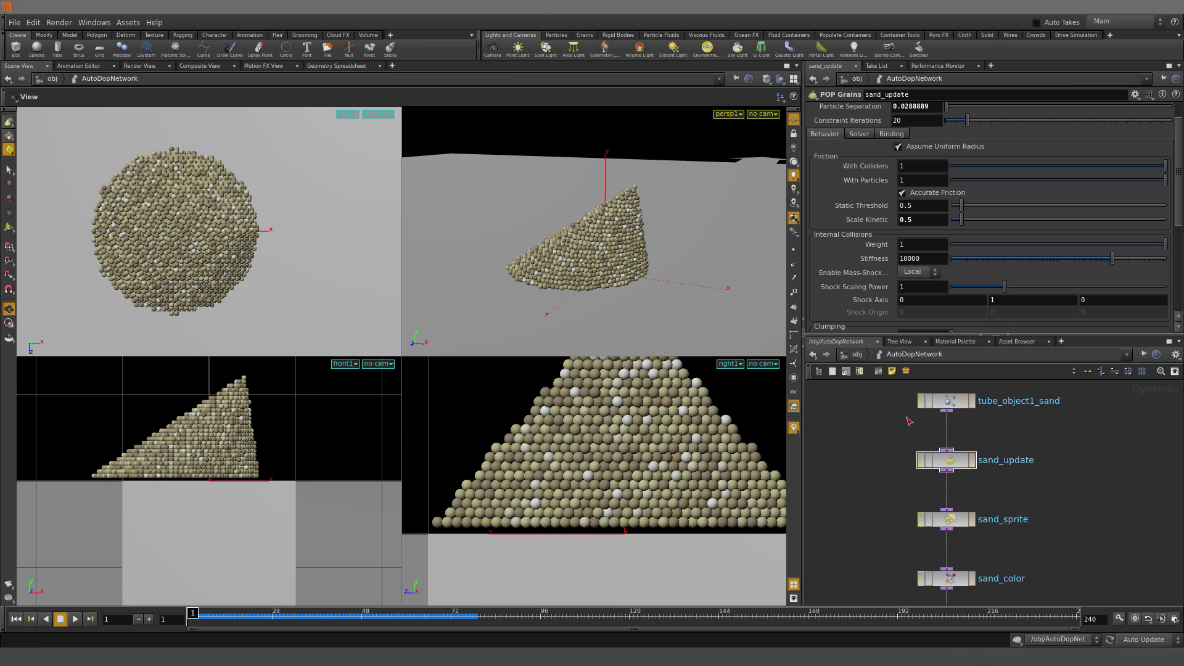
pyautogui.press('u')
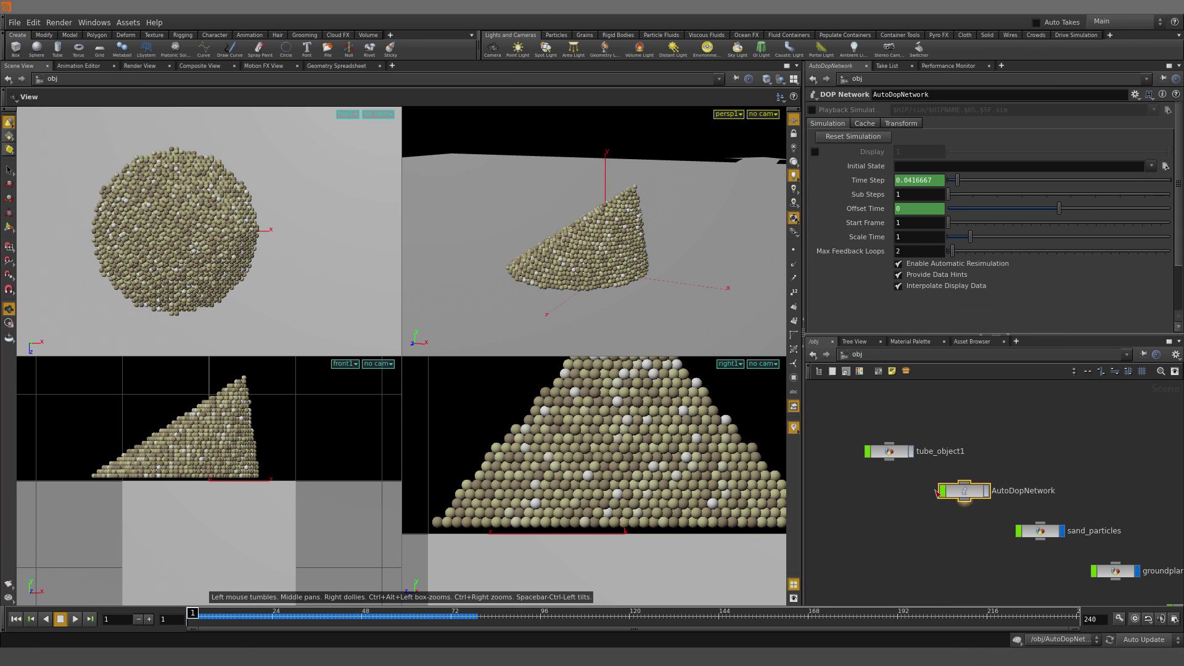
pyautogui.moveTo(863, 504); pyautogui.dragTo(892, 428)
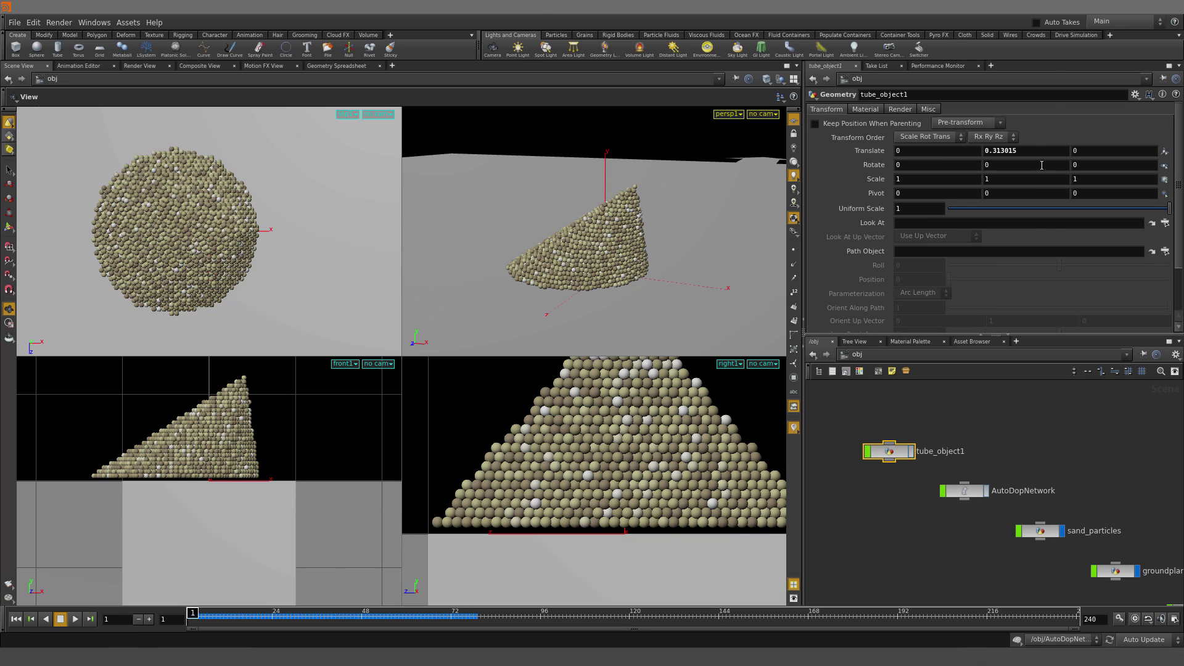
pyautogui.moveTo(1046, 151); pyautogui.dragTo(1033, 183, button='middle')
pyautogui.click(920, 524)
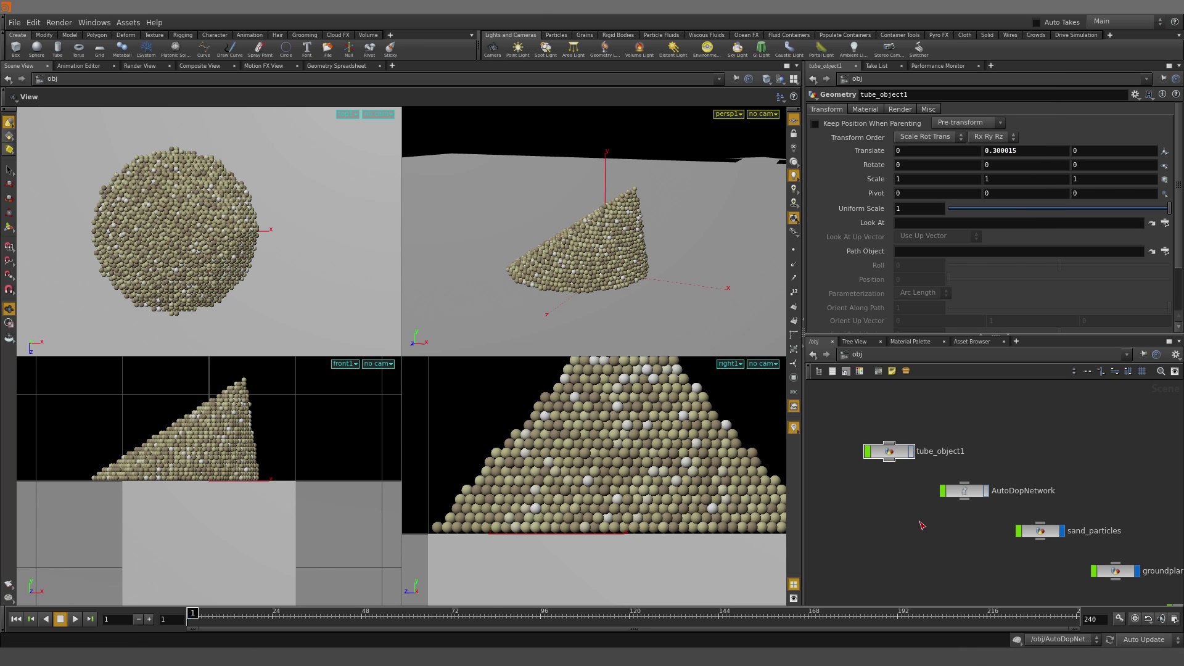
pyautogui.doubleClick(968, 498)
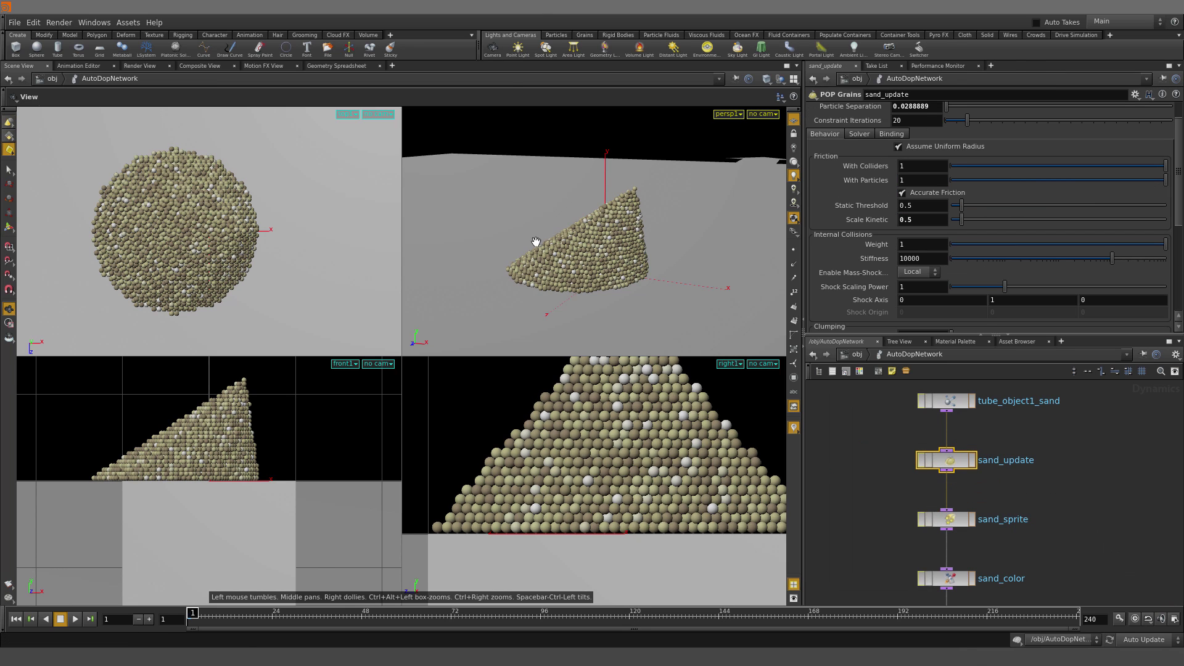
# Return to the single perspective view and play the collapse, moving in closer on the pile
pyautogui.hotkey('space', 'b')
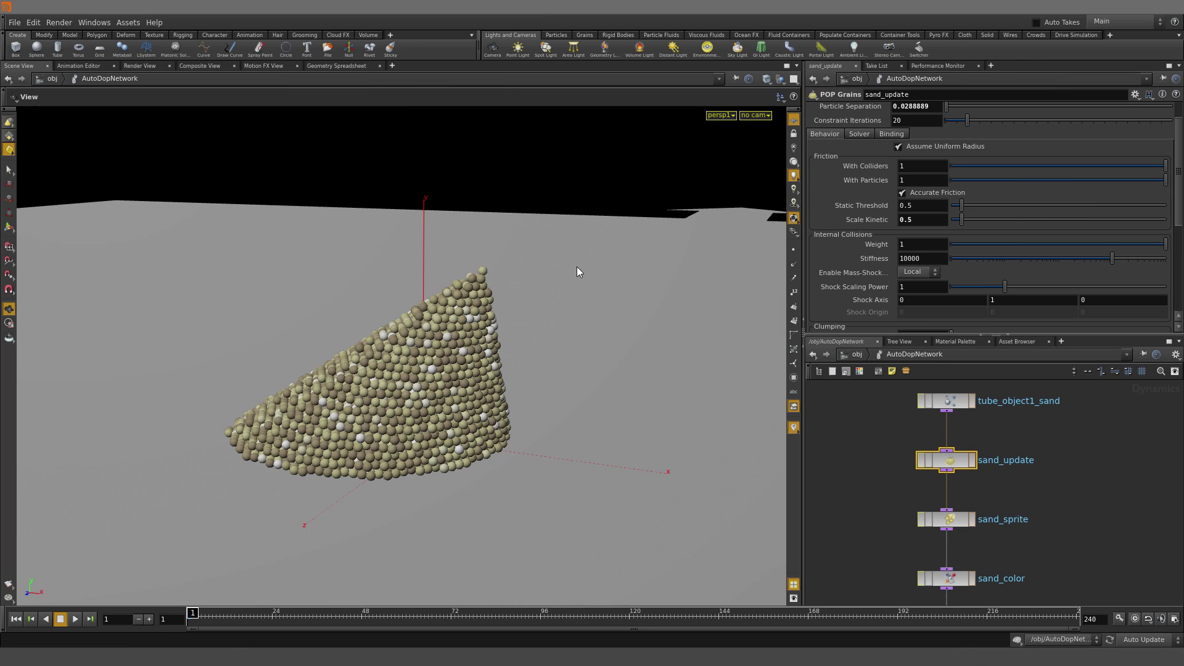
pyautogui.click(76, 619)
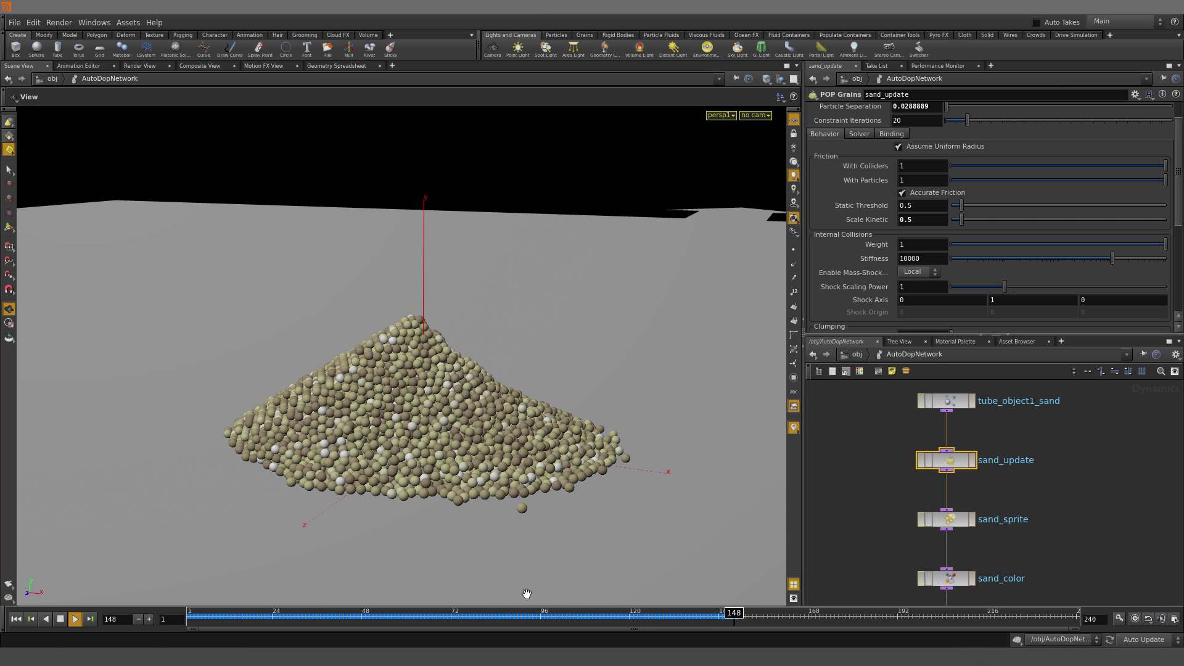
pyautogui.moveTo(245, 461); pyautogui.dragTo(368, 460, button='right')
pyautogui.moveTo(368, 460); pyautogui.dragTo(404, 458)
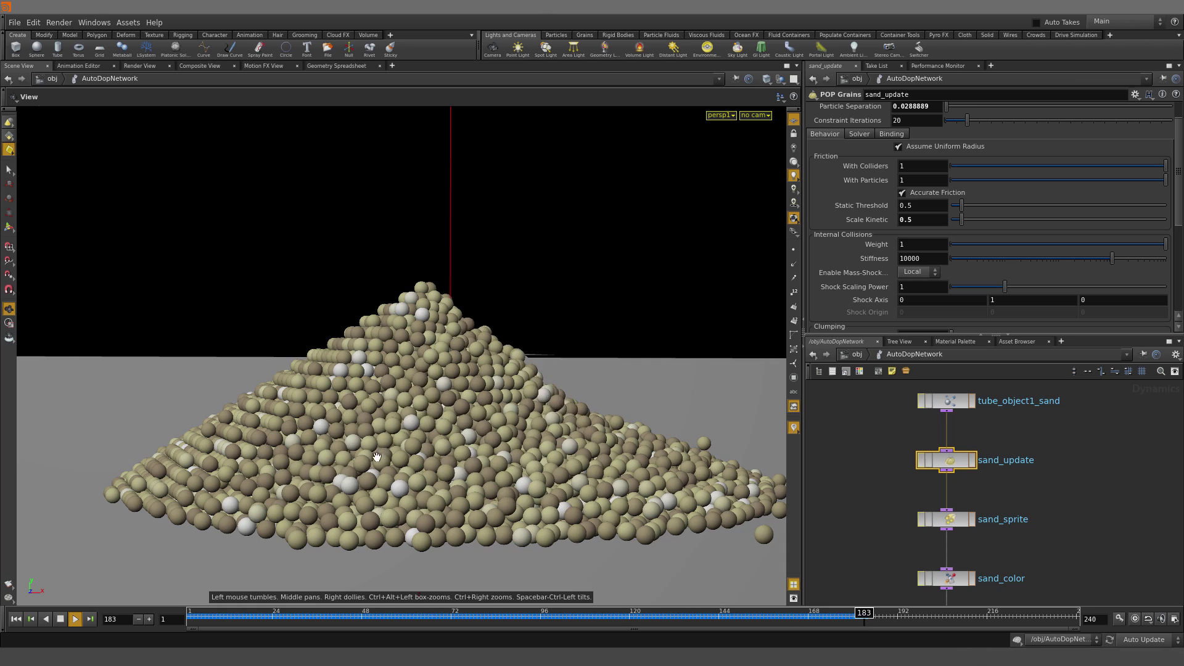
# Scrub through the cached frames close to the pile's lower edge to examine grain drift, and return to the first frame
pyautogui.moveTo(623, 617); pyautogui.dragTo(262, 632)
pyautogui.moveTo(98, 510); pyautogui.dragTo(403, 384, button='right')
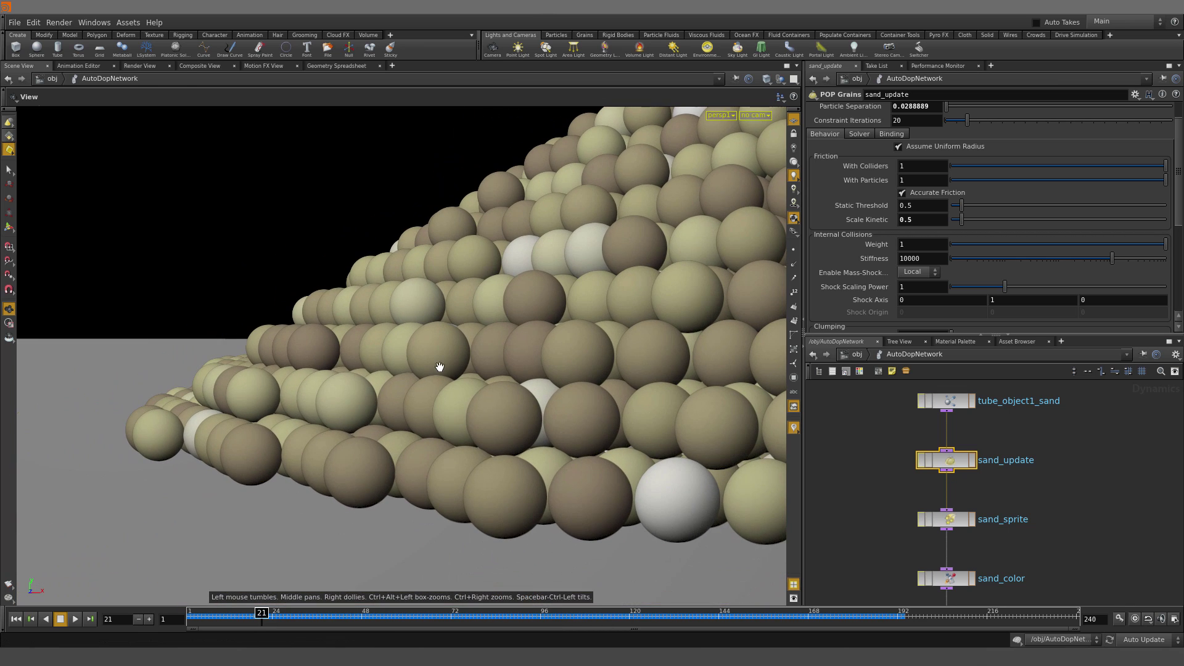
pyautogui.click(592, 617)
pyautogui.moveTo(542, 629); pyautogui.dragTo(666, 621)
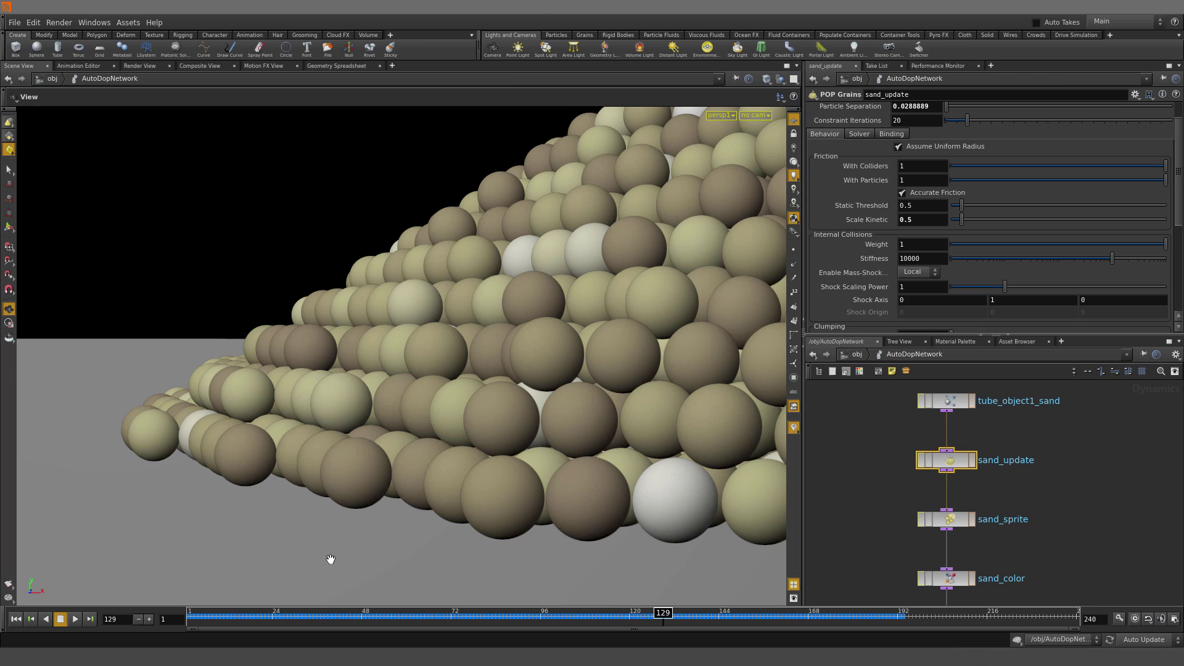
pyautogui.moveTo(333, 622); pyautogui.dragTo(81, 602)
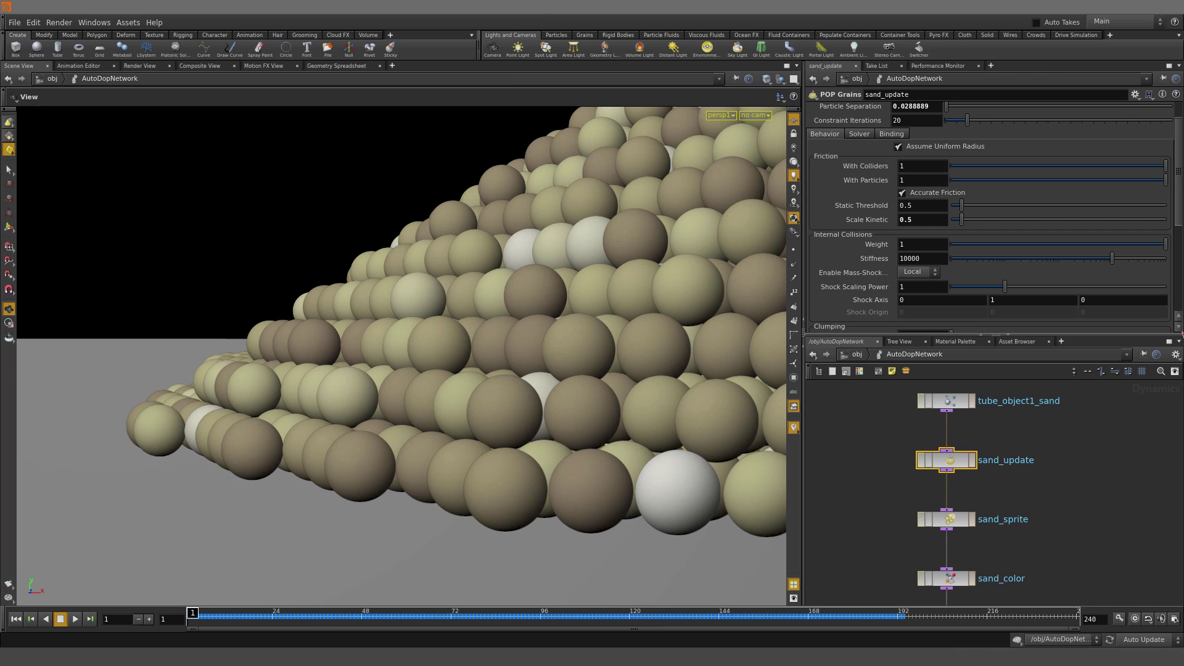
# Enable sand_update's Drift Threshold with a value of 0.005
pyautogui.click(857, 134)
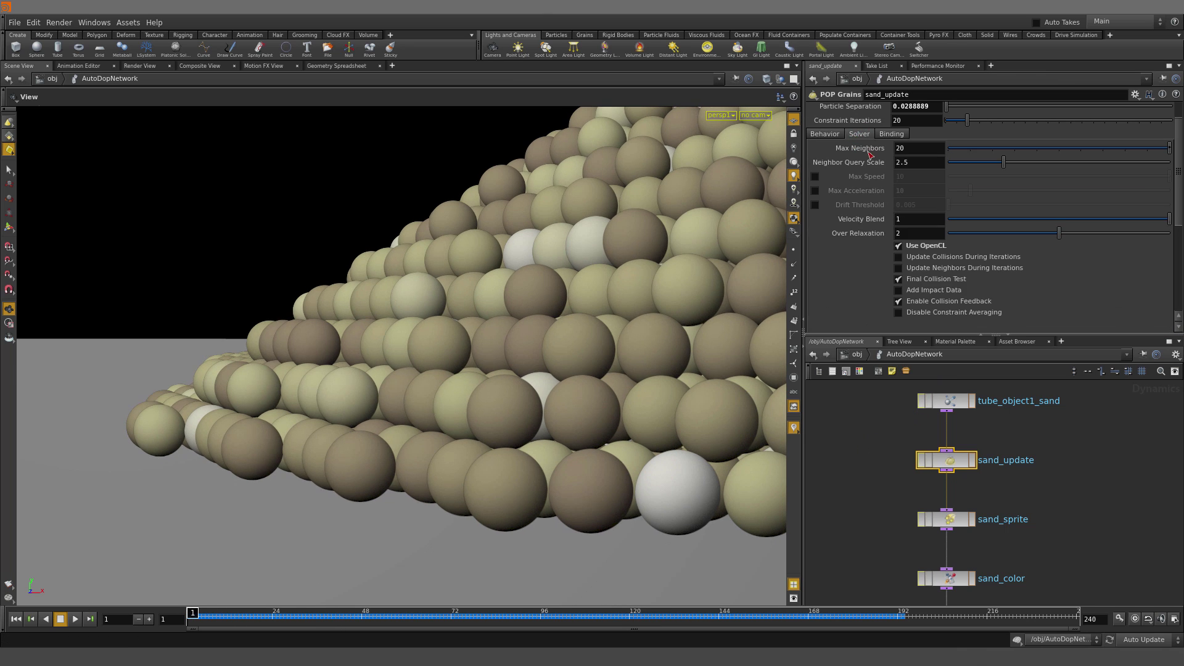
pyautogui.click(815, 205)
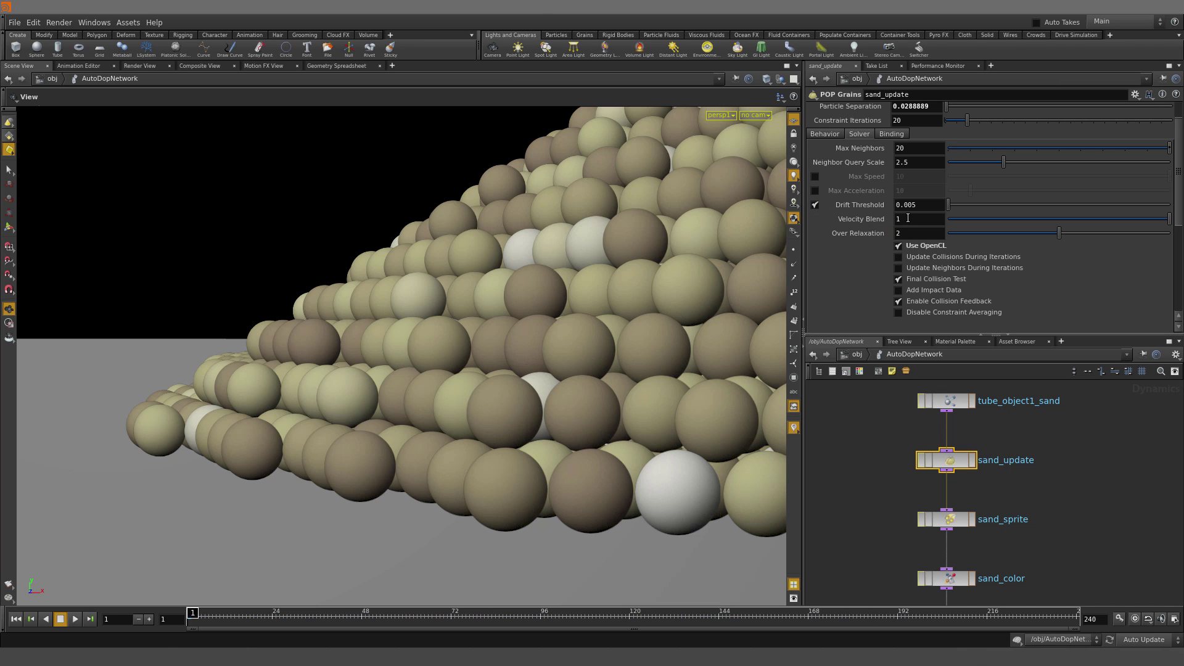
pyautogui.moveTo(875, 209)
# Play the collapse close to the pile's lower edge and scrub the cached frames to check the grains for drift
pyautogui.scroll(-5, 638, 247)
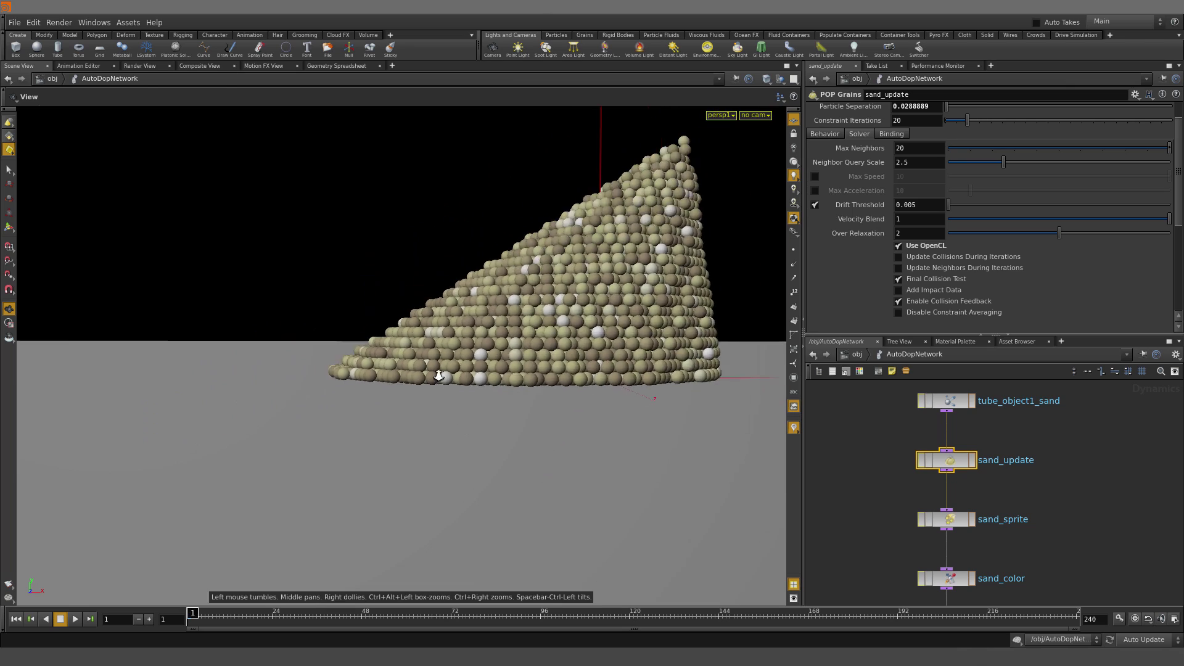
pyautogui.scroll(3, 444, 405)
pyautogui.scroll(5, 444, 405)
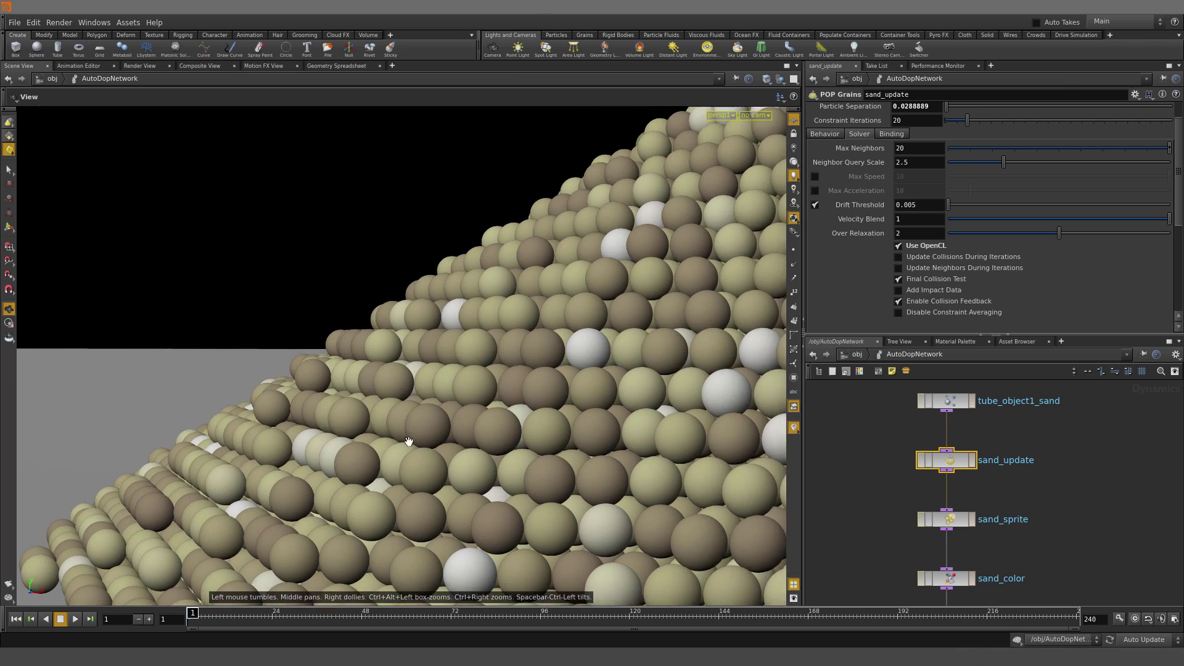
pyautogui.click(76, 619)
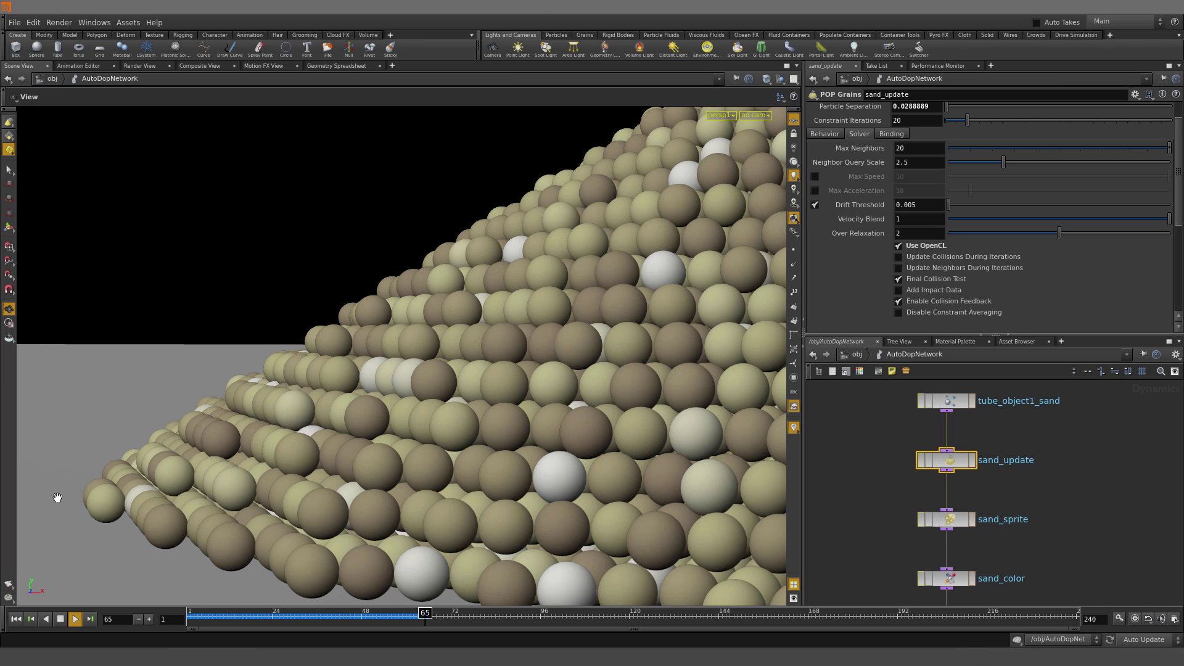
pyautogui.click(60, 618)
pyautogui.moveTo(276, 619); pyautogui.dragTo(388, 641)
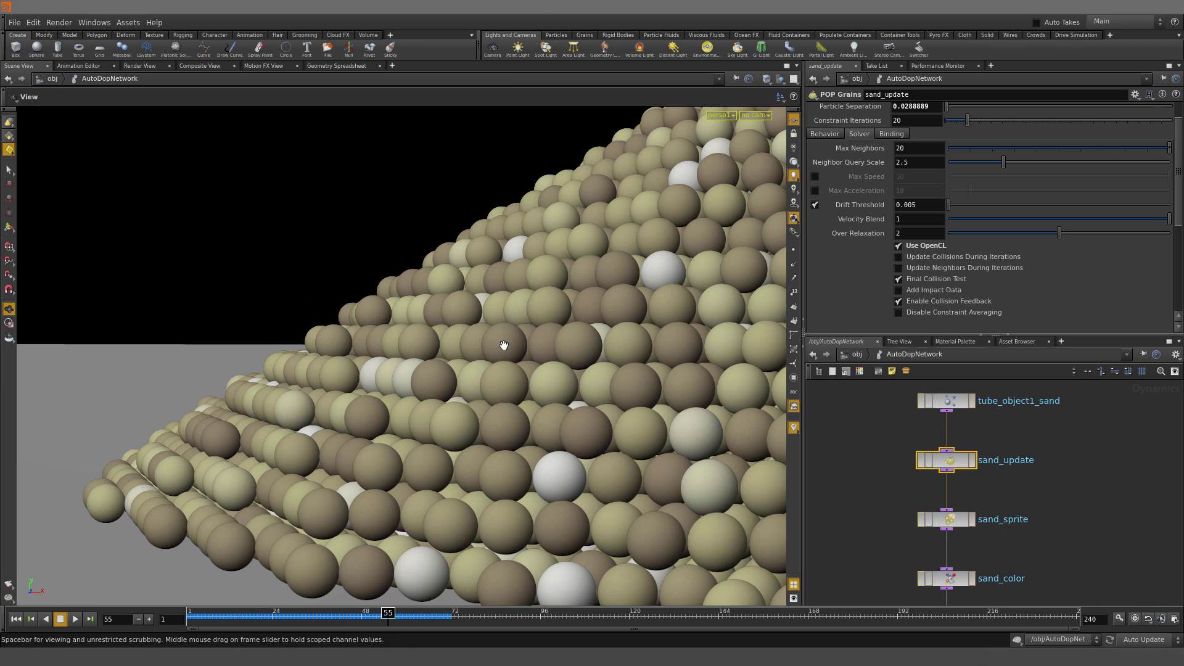
# Enable sand_update's Max Acceleration with a value of 10 and compare it with the gravity1 force
pyautogui.click(815, 191)
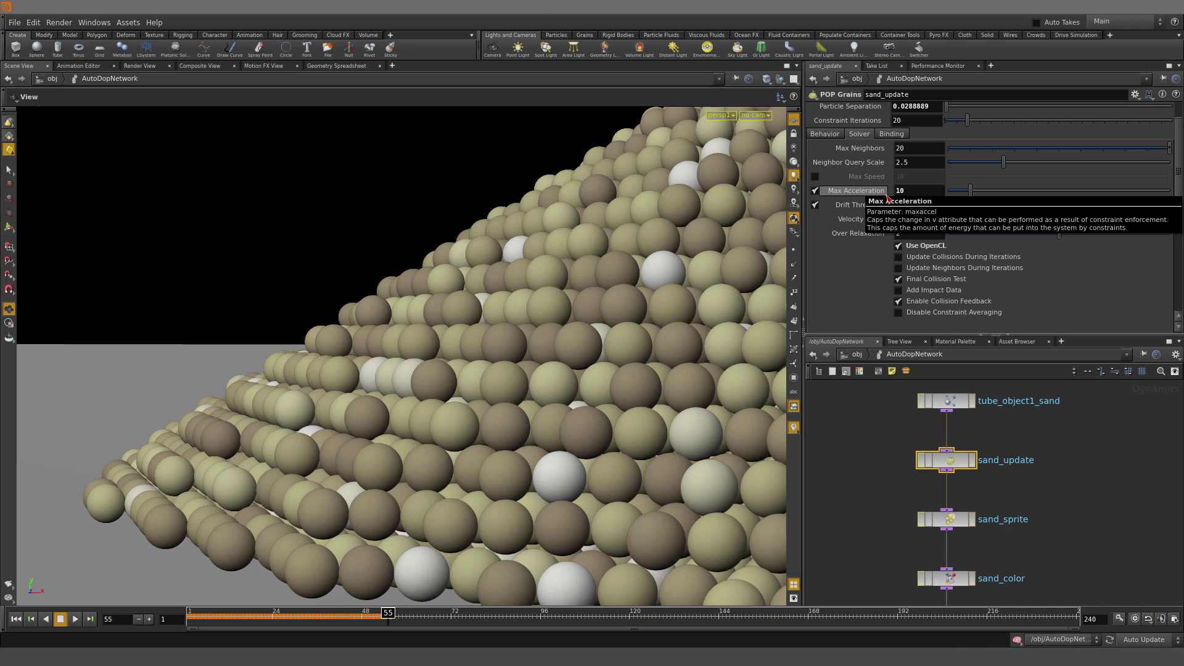
pyautogui.scroll(-3, 840, 512)
pyautogui.moveTo(840, 513); pyautogui.dragTo(951, 476, button='middle')
pyautogui.click(842, 514)
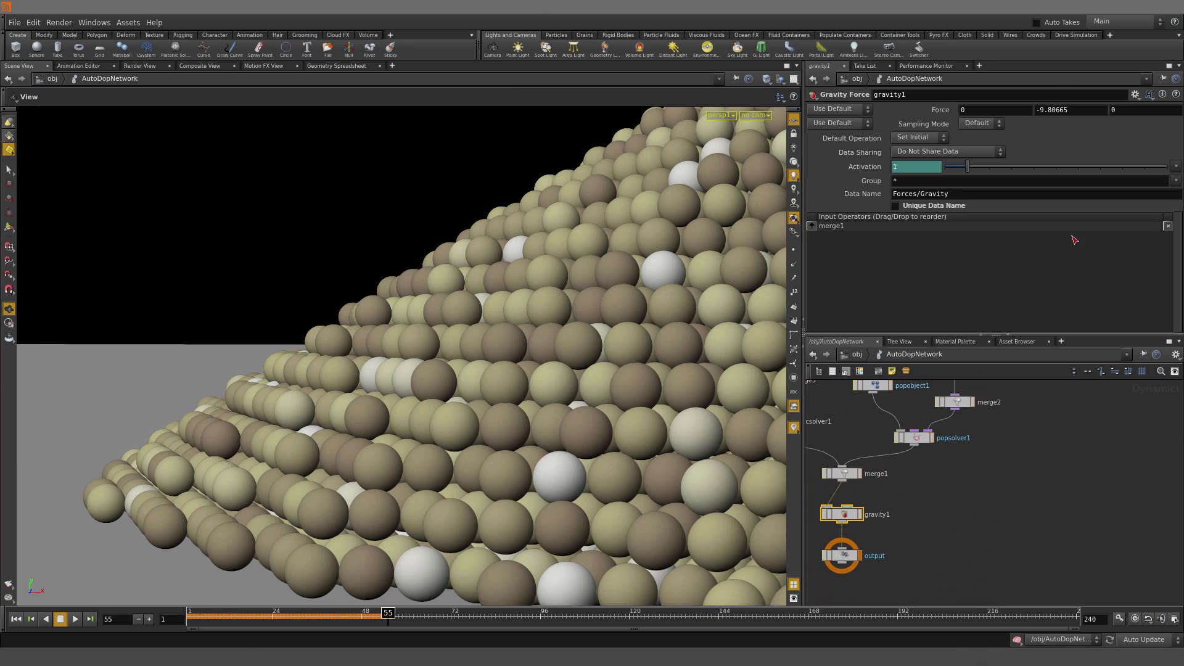
pyautogui.moveTo(1011, 501); pyautogui.dragTo(934, 480, button='middle')
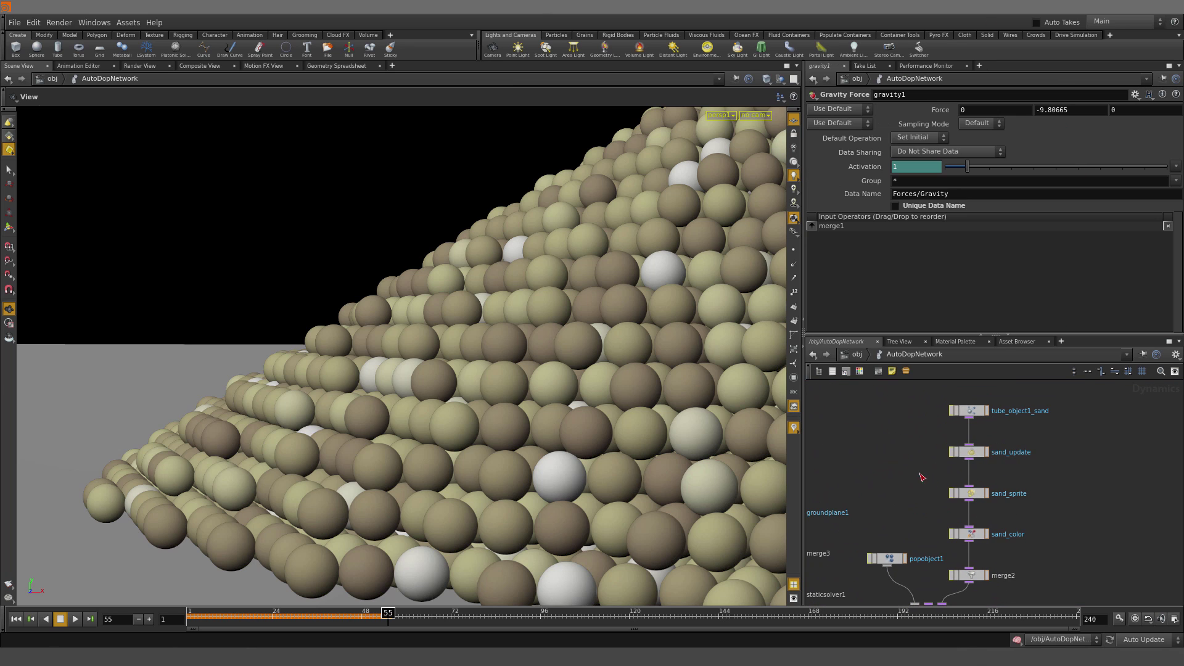
pyautogui.click(968, 493)
pyautogui.click(969, 452)
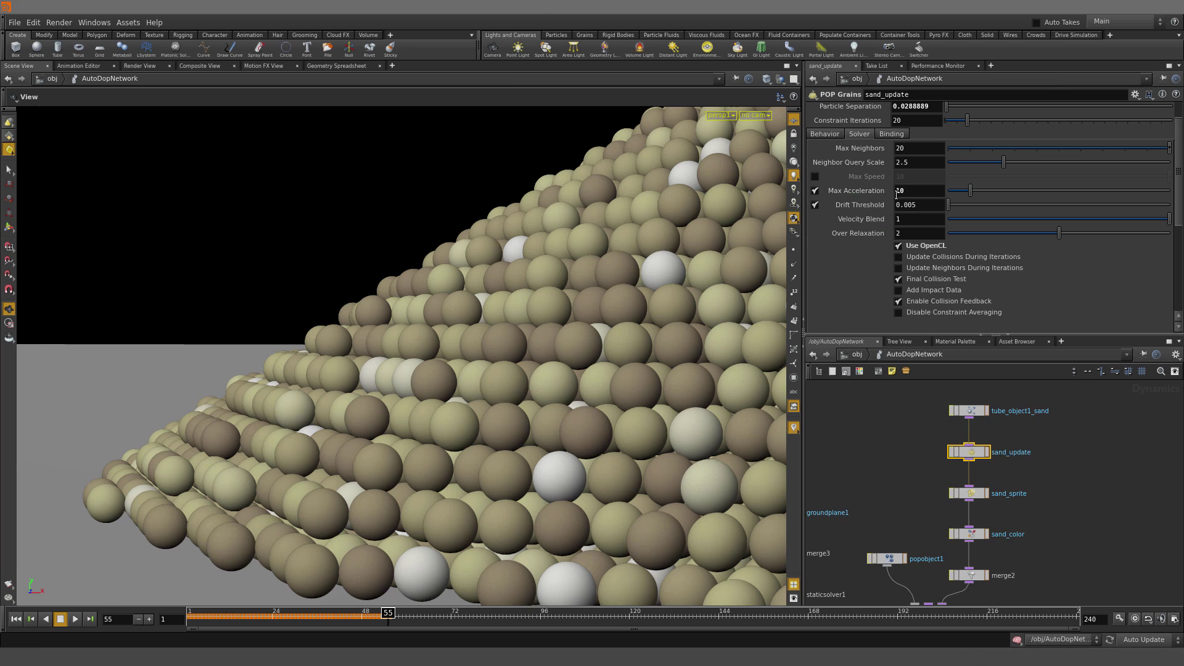
pyautogui.moveTo(887, 196)
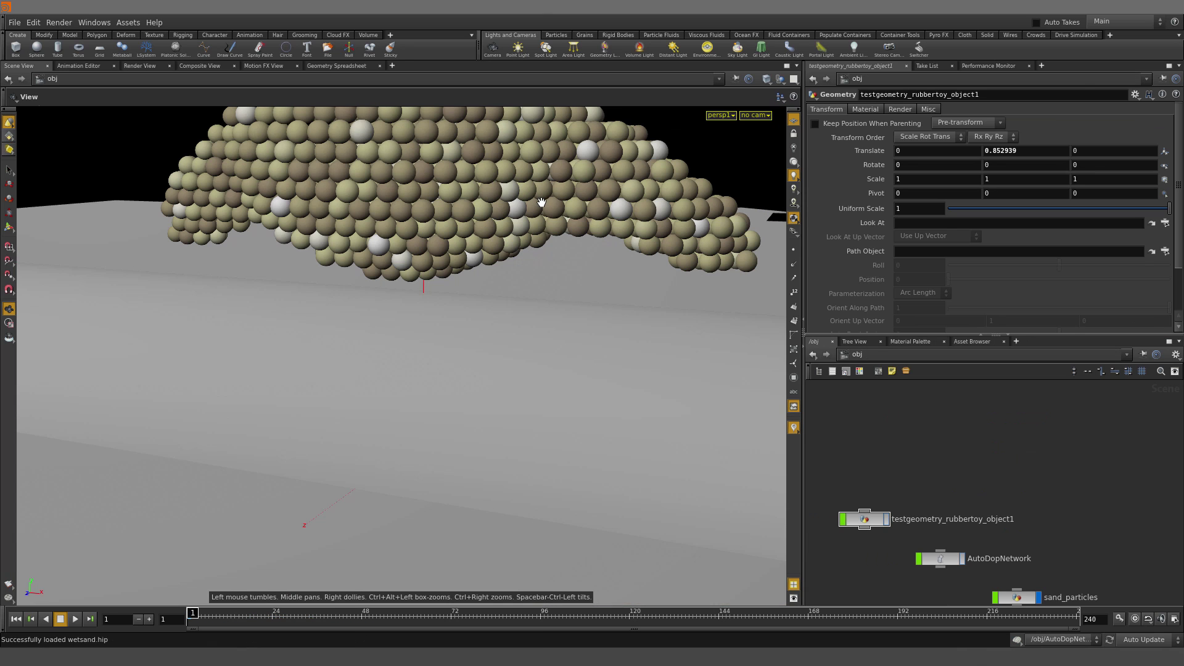
# Play the rubber toy sand collapse in wetsand.hip, viewing it from several angles around the tube, and return to the first frame
pyautogui.moveTo(541, 202); pyautogui.dragTo(177, 511)
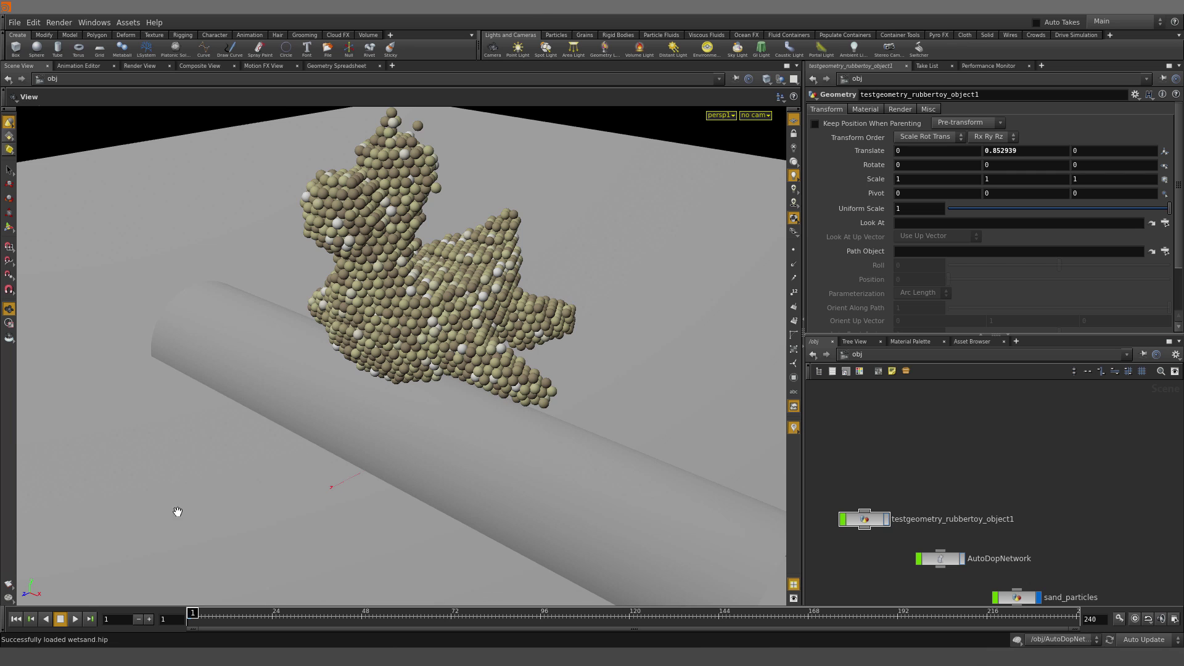
pyautogui.click(75, 619)
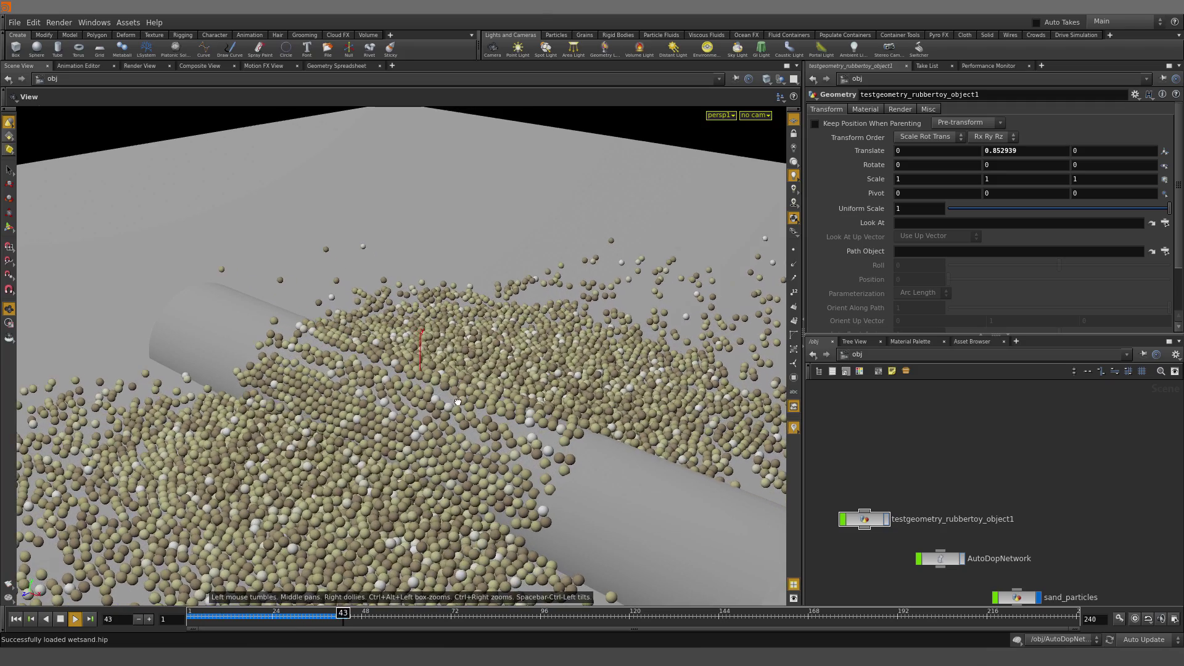
pyautogui.moveTo(371, 407); pyautogui.dragTo(356, 430)
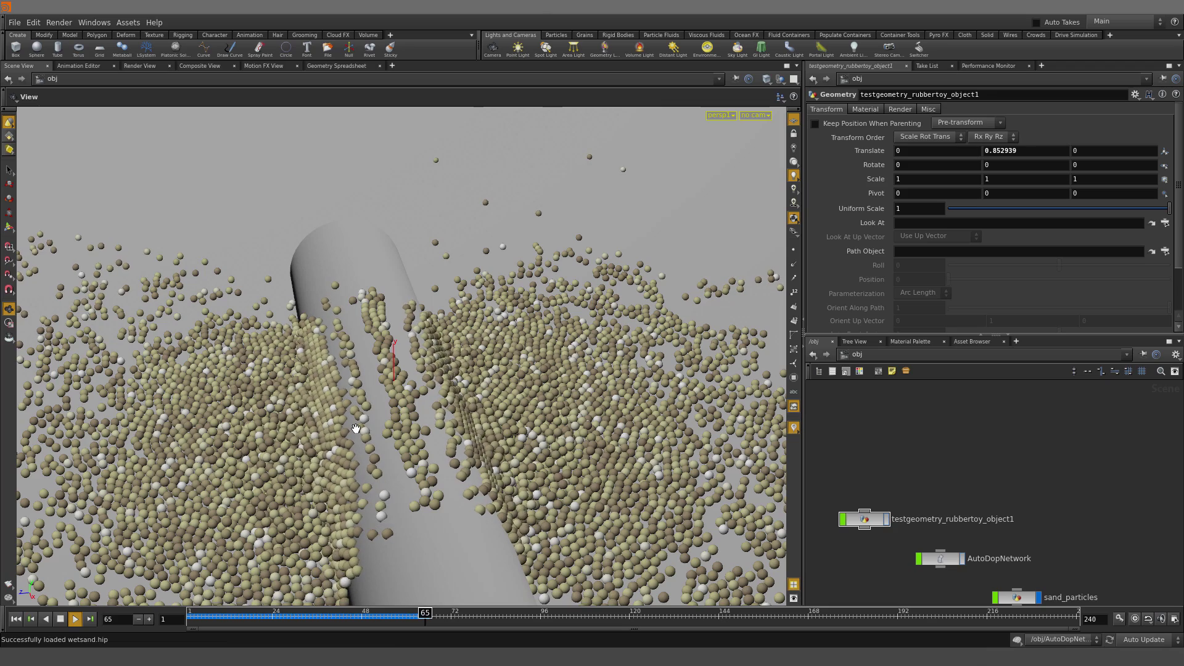
pyautogui.moveTo(296, 421); pyautogui.dragTo(144, 472)
pyautogui.moveTo(140, 474); pyautogui.dragTo(351, 437, button='right')
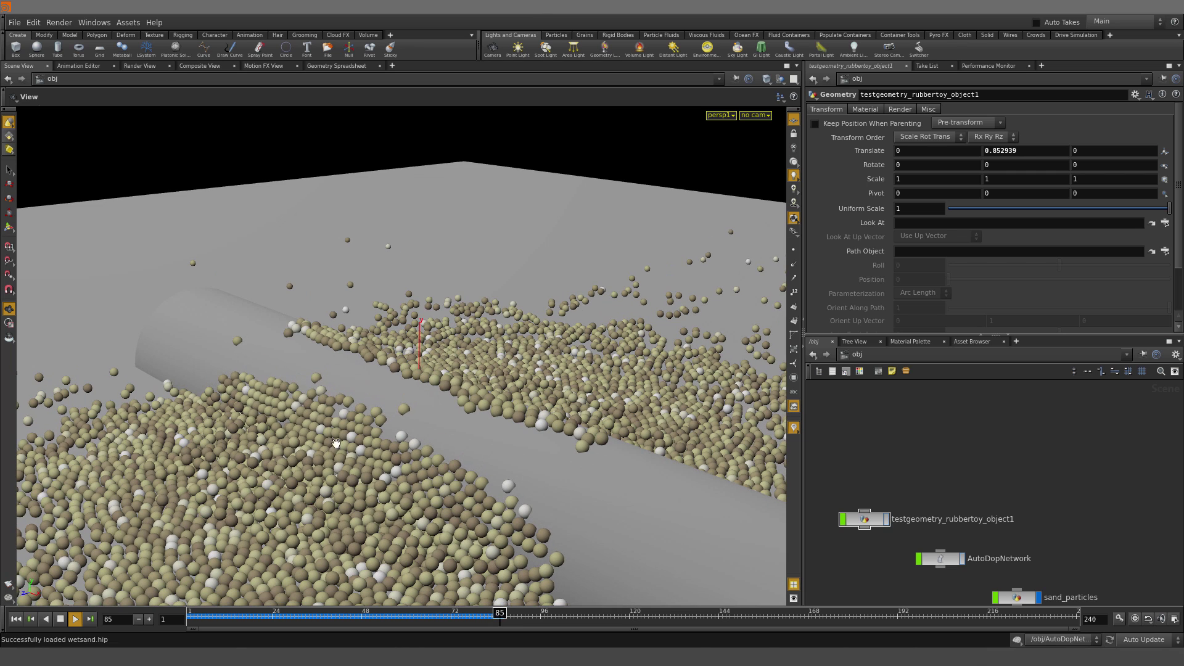
pyautogui.click(16, 619)
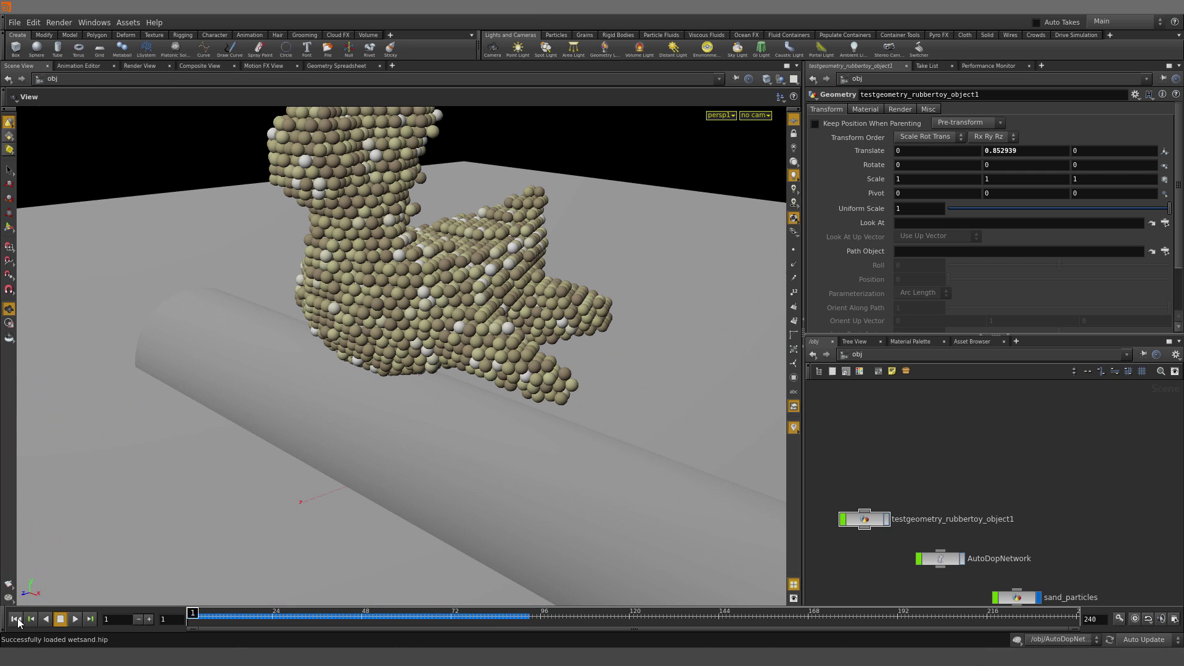
# Set sand_update's Clumping Weight to 1 in AutoDopNetwork and play the collapse over the tube, finishing back on the first frame
pyautogui.press('h')
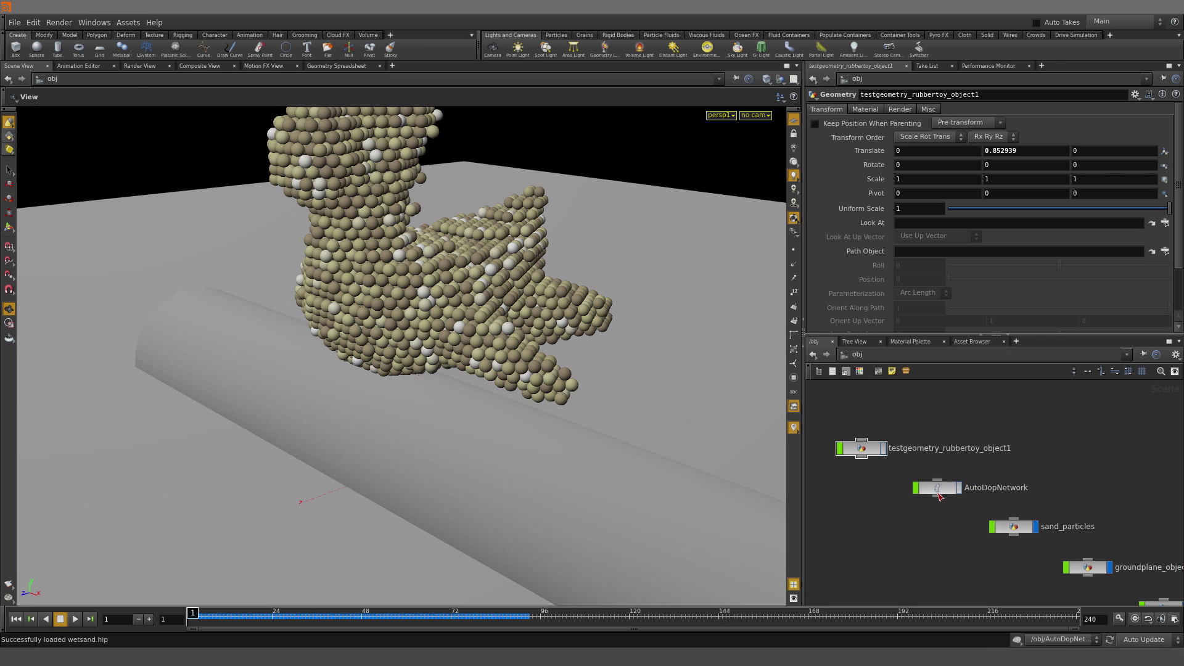
pyautogui.doubleClick(937, 490)
pyautogui.moveTo(1005, 524); pyautogui.dragTo(1018, 478, button='middle')
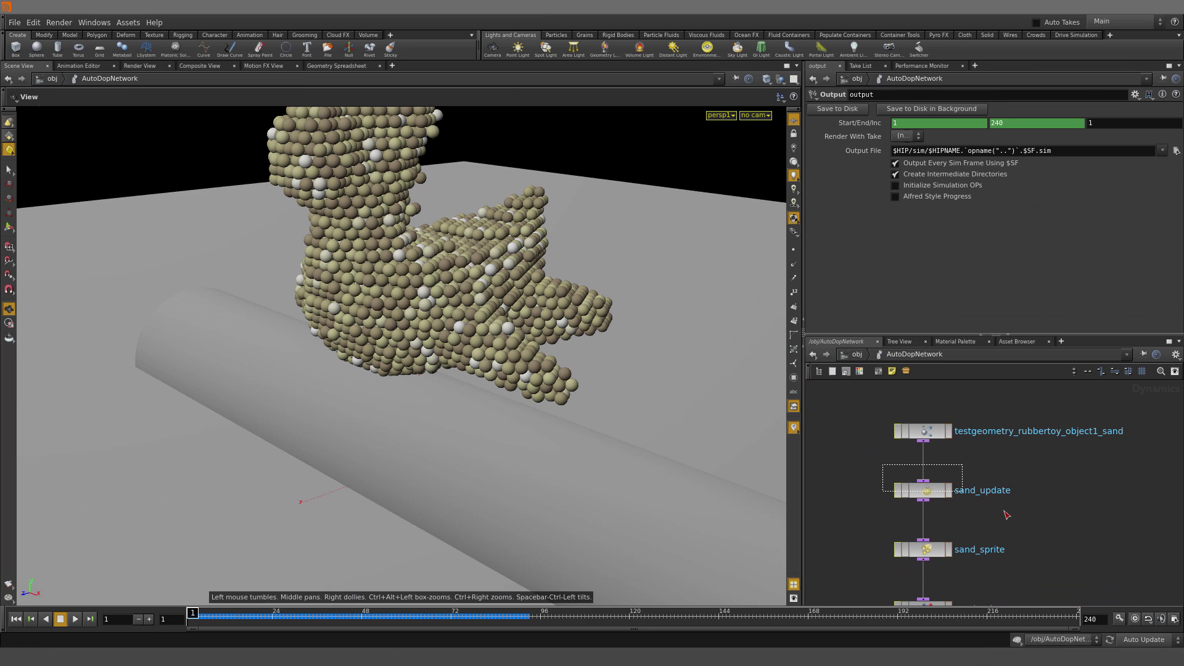
pyautogui.moveTo(1006, 515); pyautogui.dragTo(1002, 521)
pyautogui.scroll(-3, 919, 327)
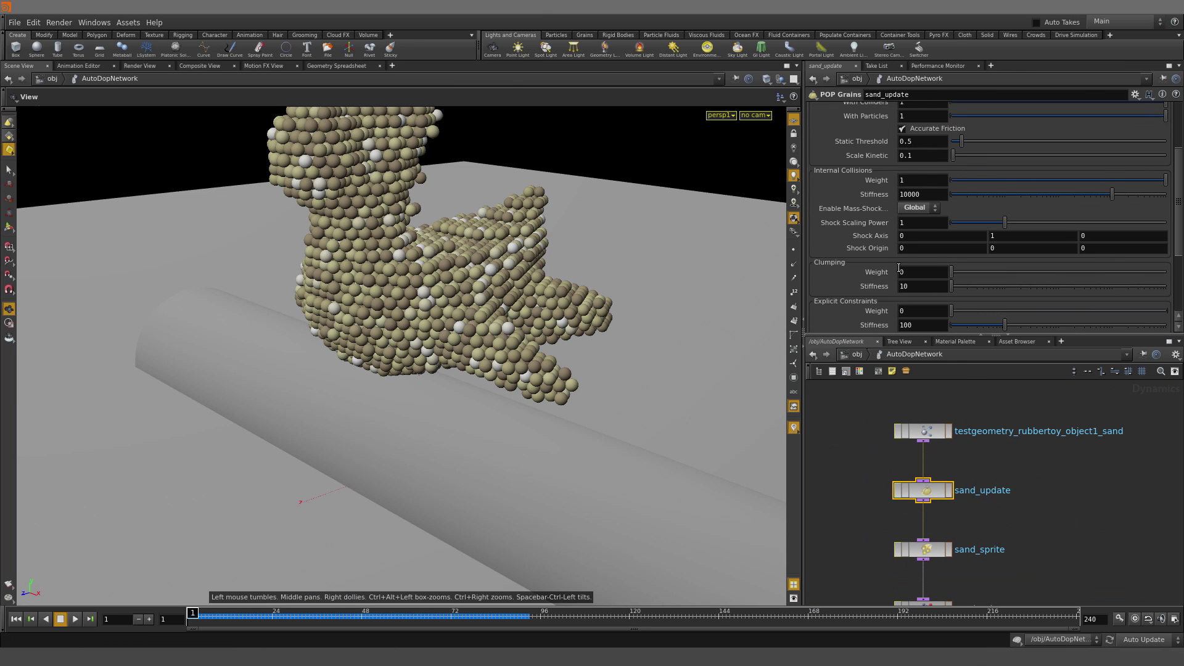
pyautogui.write('1')
pyautogui.press('Return')
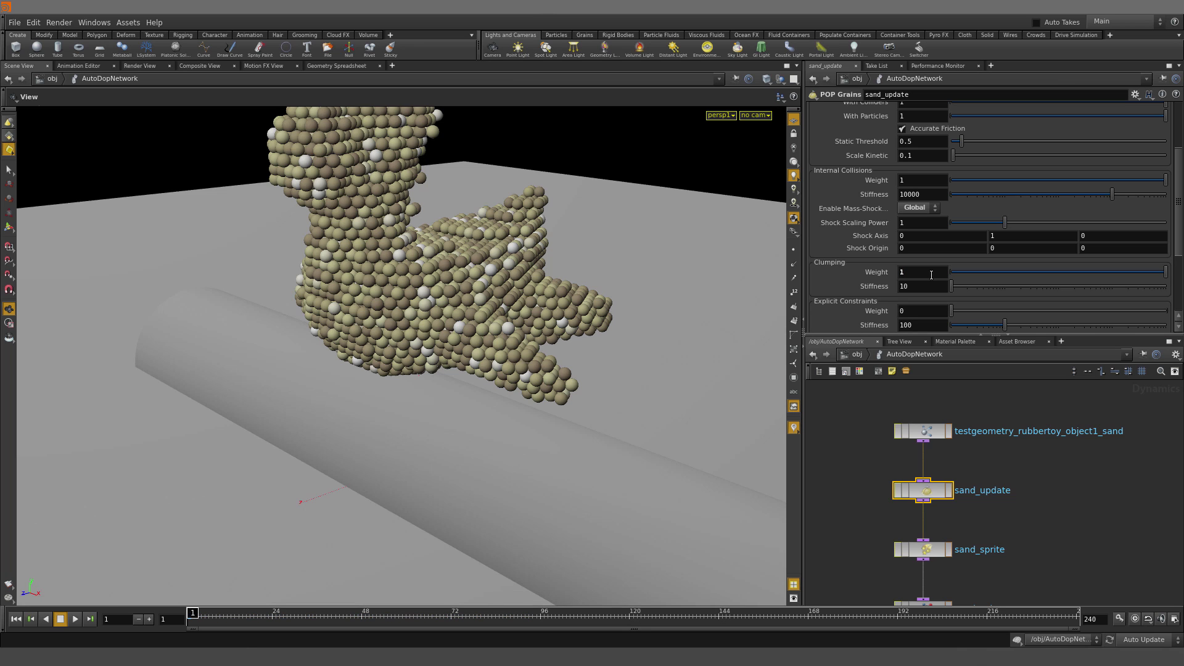
pyautogui.click(75, 619)
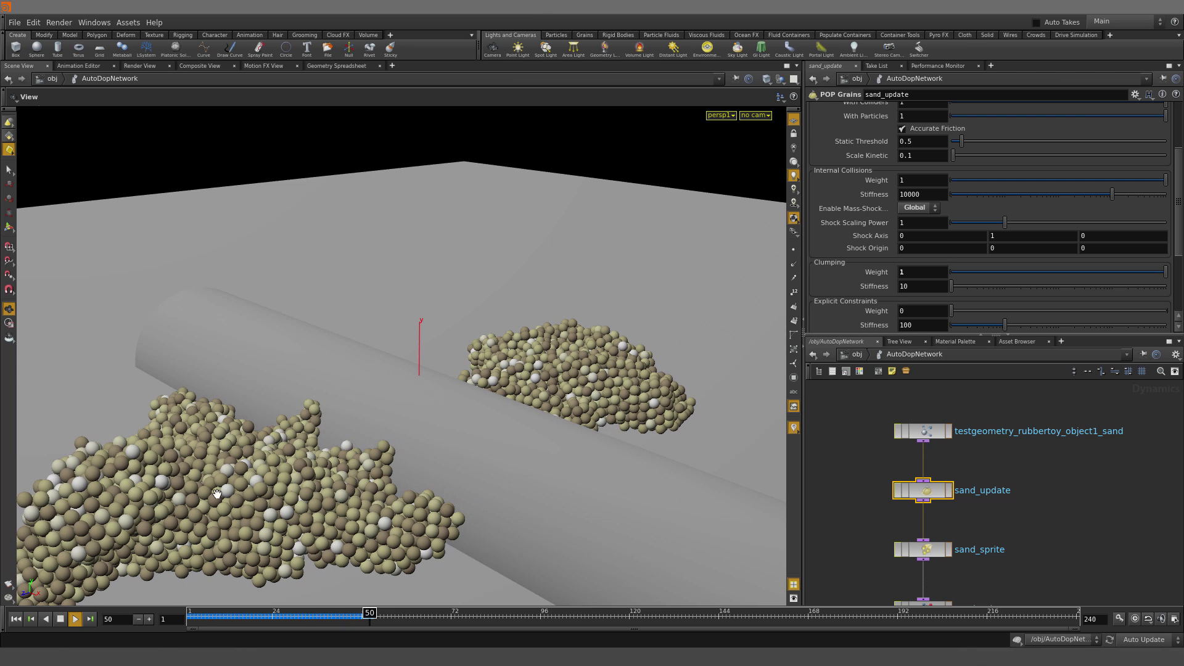
pyautogui.click(17, 620)
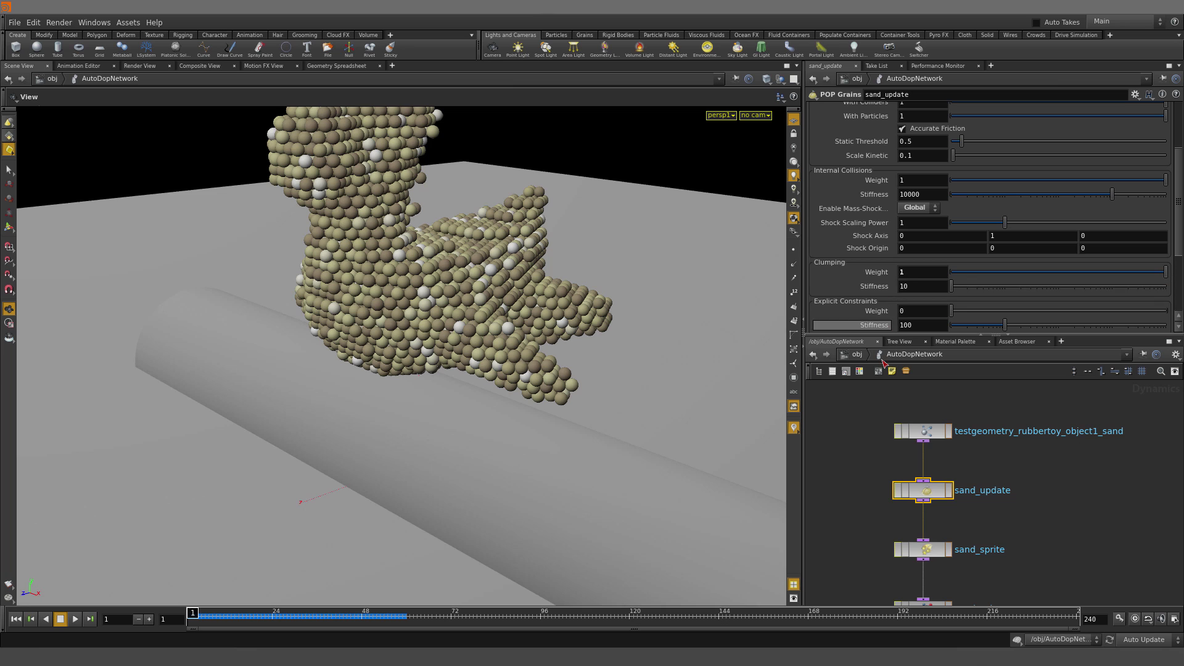
# Display the wetsand wrangle inside testgeometry_rubbertoy_object1 and review its VEX code and Wetness setting
pyautogui.press('u')
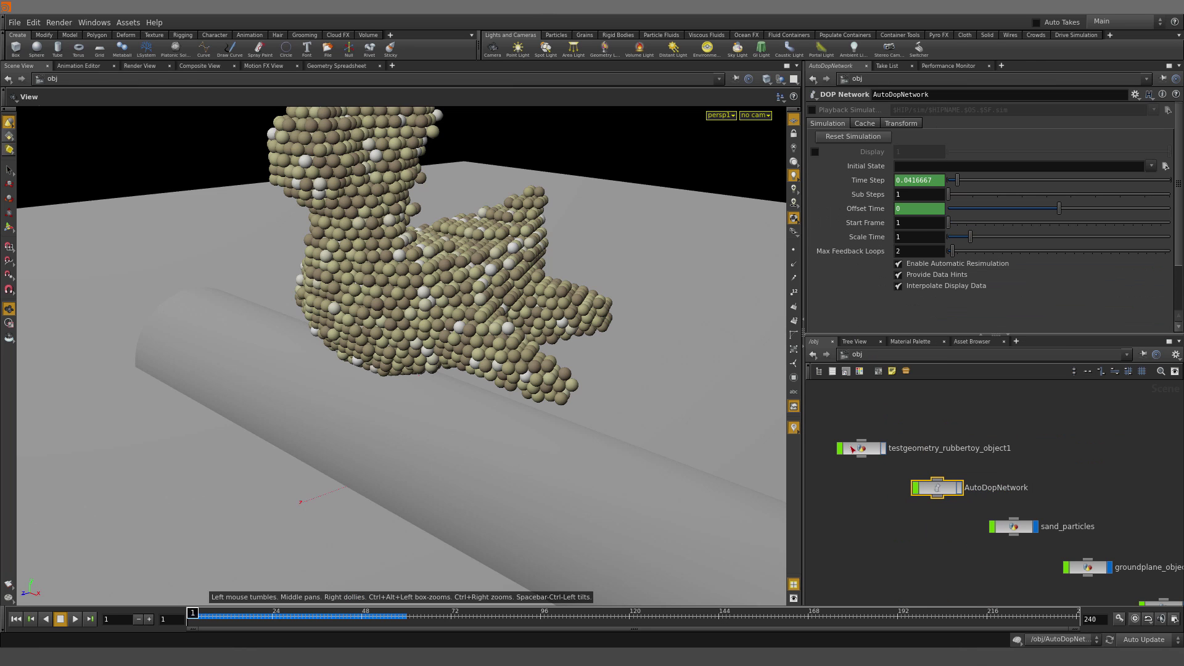
pyautogui.doubleClick(854, 448)
pyautogui.moveTo(1131, 519); pyautogui.dragTo(1147, 388, button='middle')
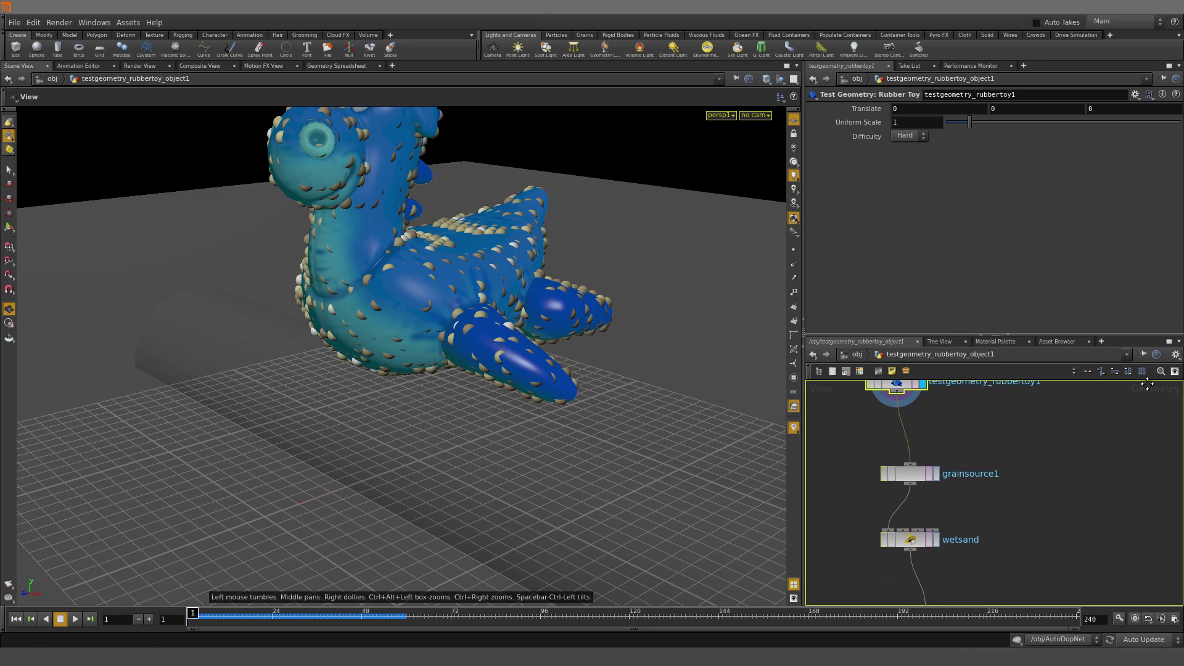
pyautogui.moveTo(1086, 478); pyautogui.dragTo(1112, 396, button='middle')
pyautogui.moveTo(1065, 512); pyautogui.dragTo(1066, 506, button='middle')
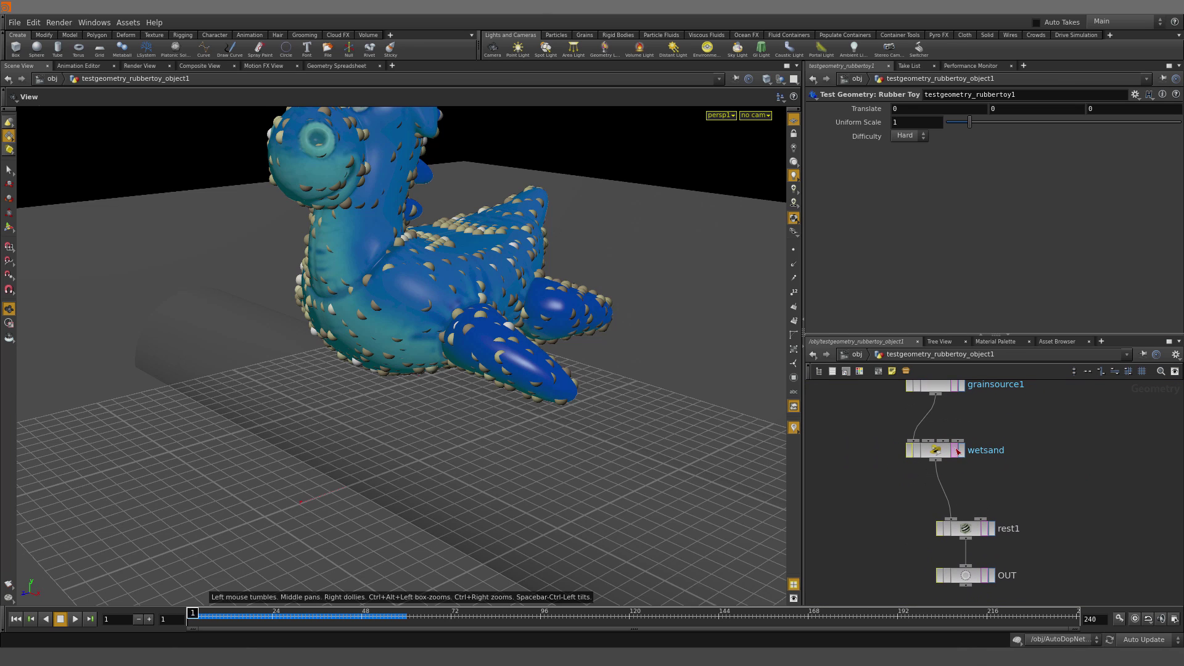
pyautogui.click(957, 453)
pyautogui.click(943, 451)
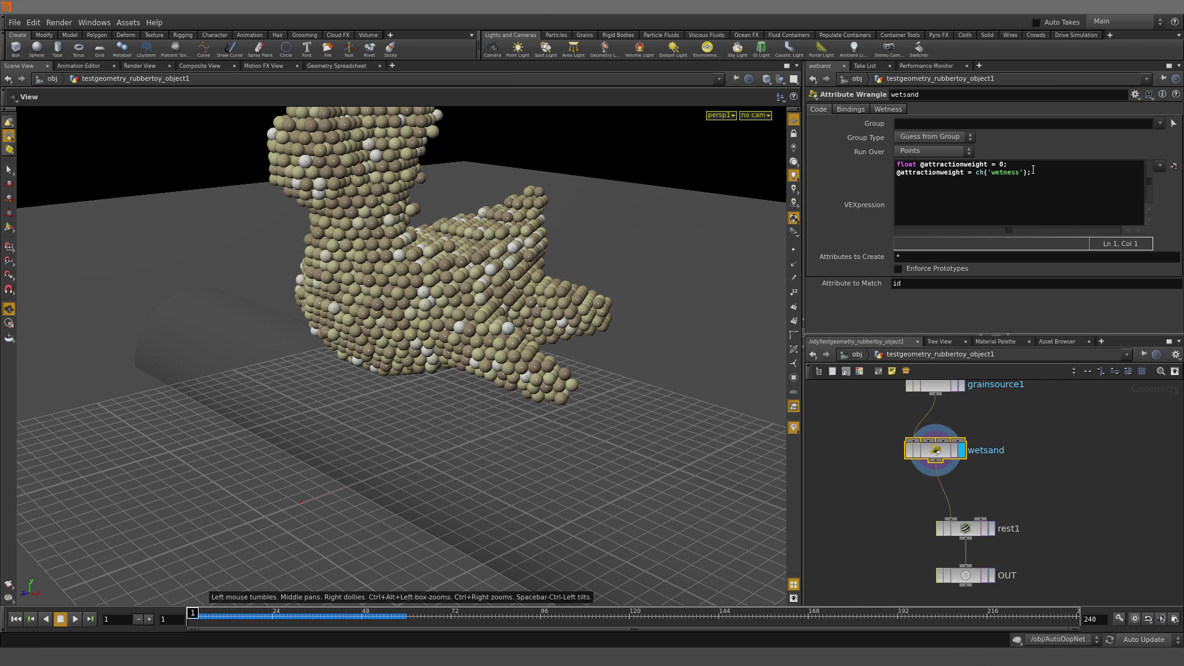
pyautogui.click(888, 109)
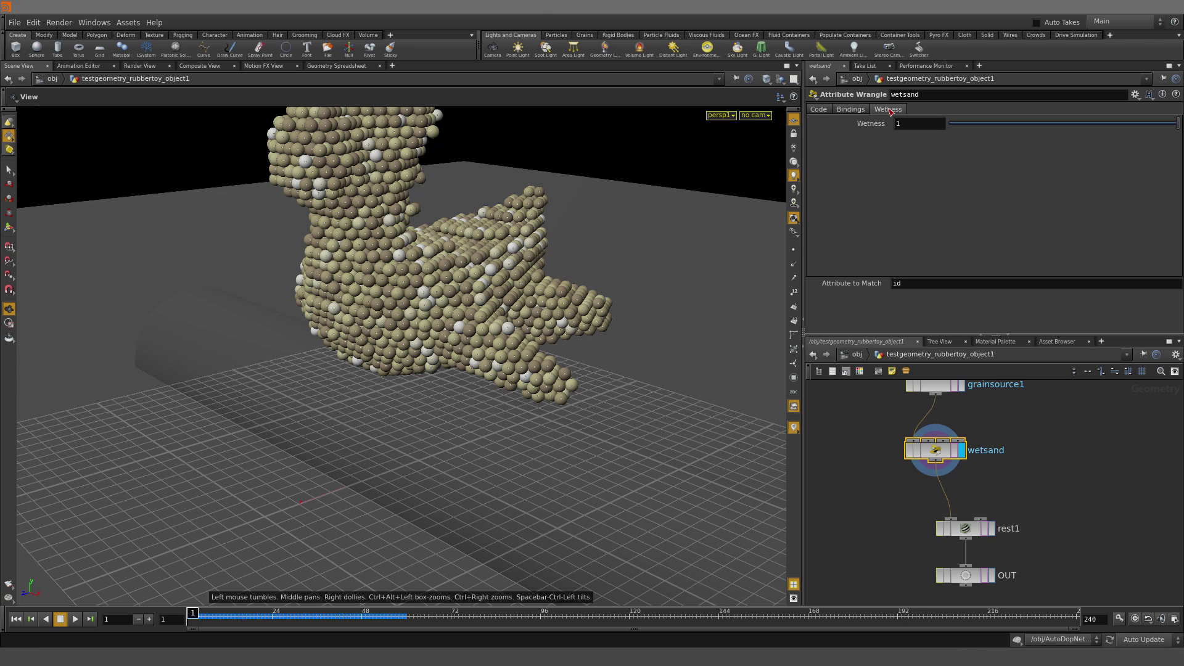
pyautogui.click(821, 109)
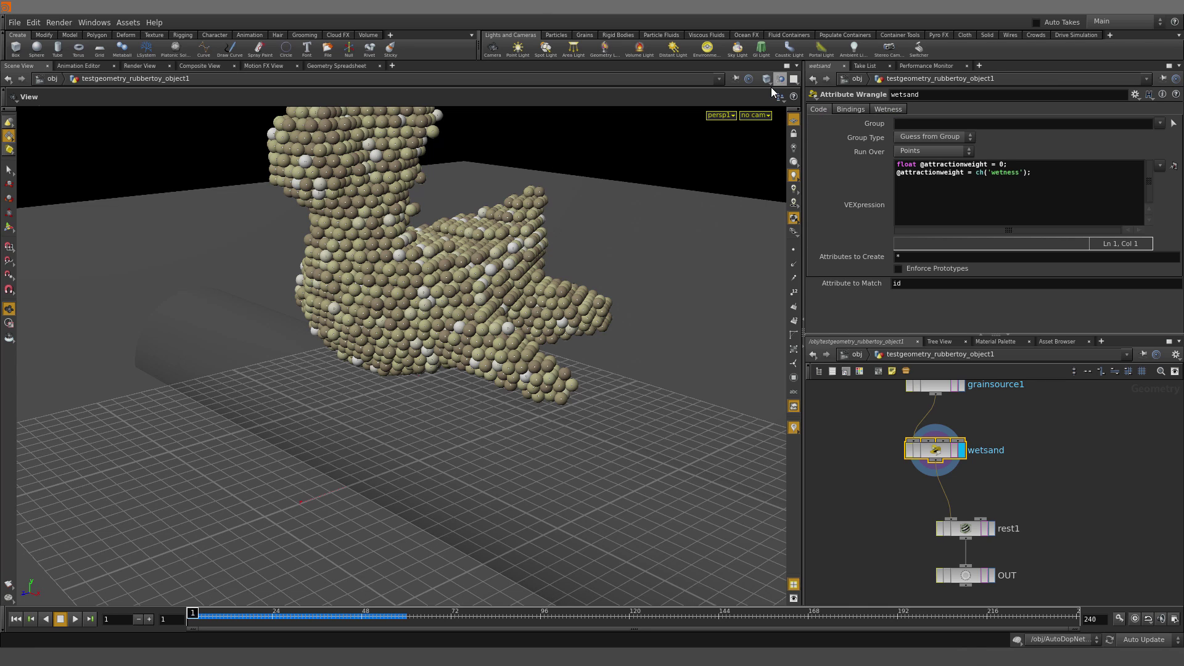
# Visualize wetsand's attractionweight attribute as point colors and hide the other objects
pyautogui.click(793, 428)
pyautogui.click(948, 460)
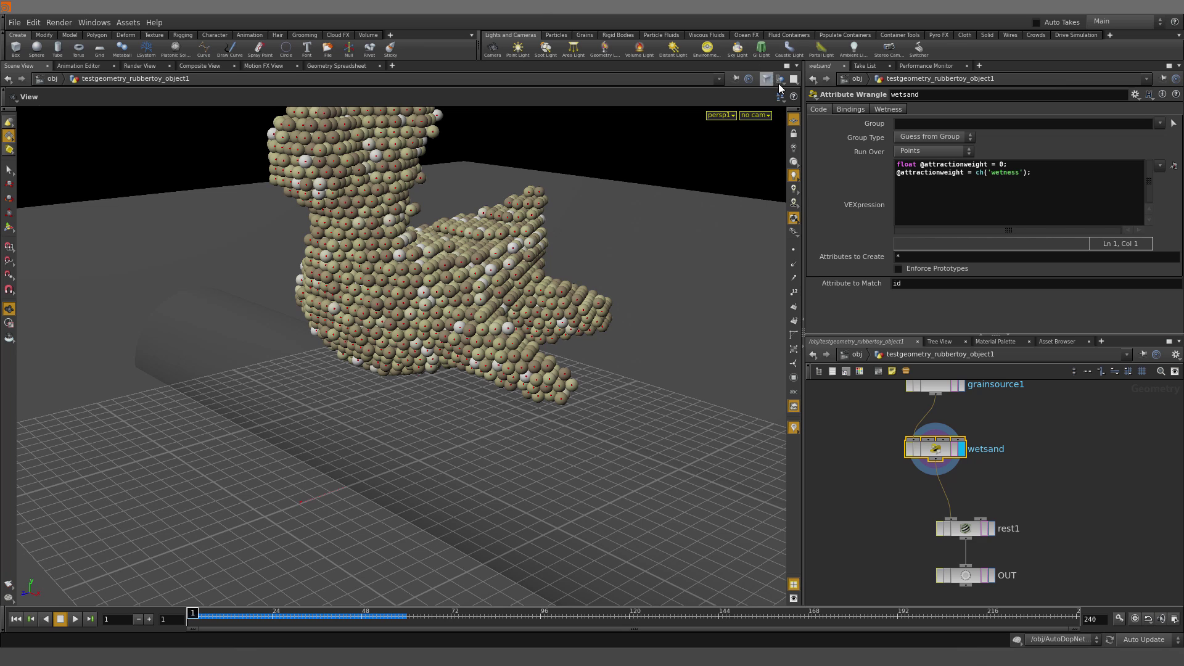
pyautogui.click(793, 120)
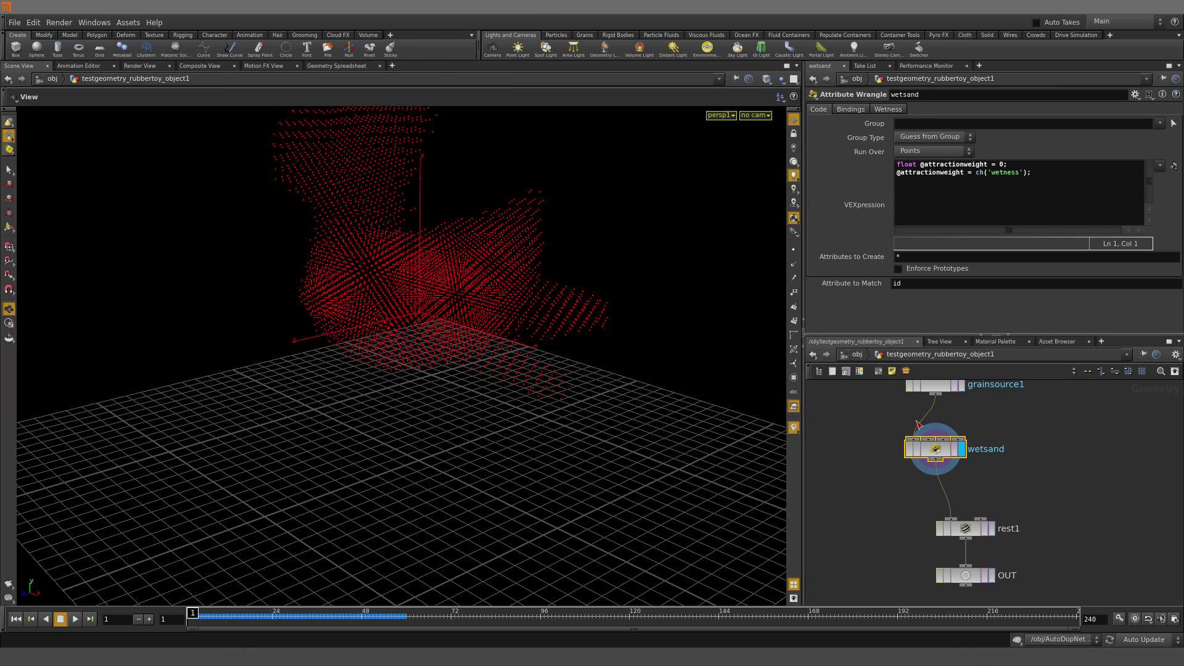
# Change wetsand's attractionweight assignment to relbbox(0, @P).x and inspect the color gradient across the points
pyautogui.moveTo(980, 172); pyautogui.dragTo(1042, 176)
pyautogui.press('BackSpace')
pyautogui.press('BackSpace')
pyautogui.write('relbbox(')
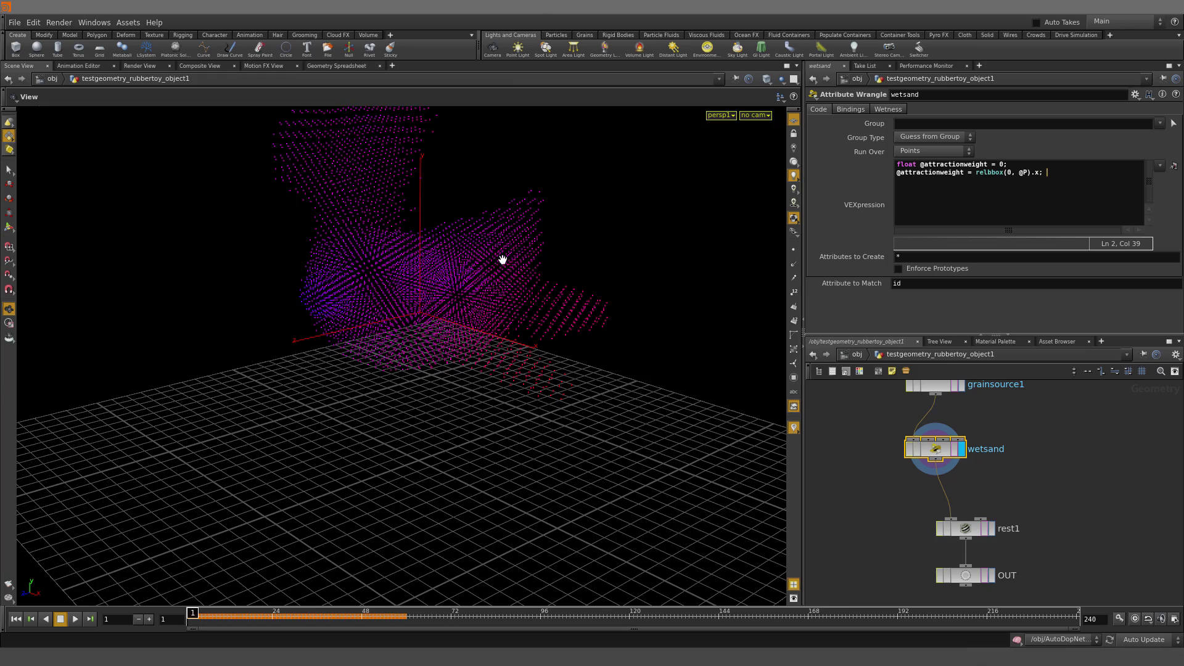
pyautogui.moveTo(502, 259); pyautogui.dragTo(331, 289)
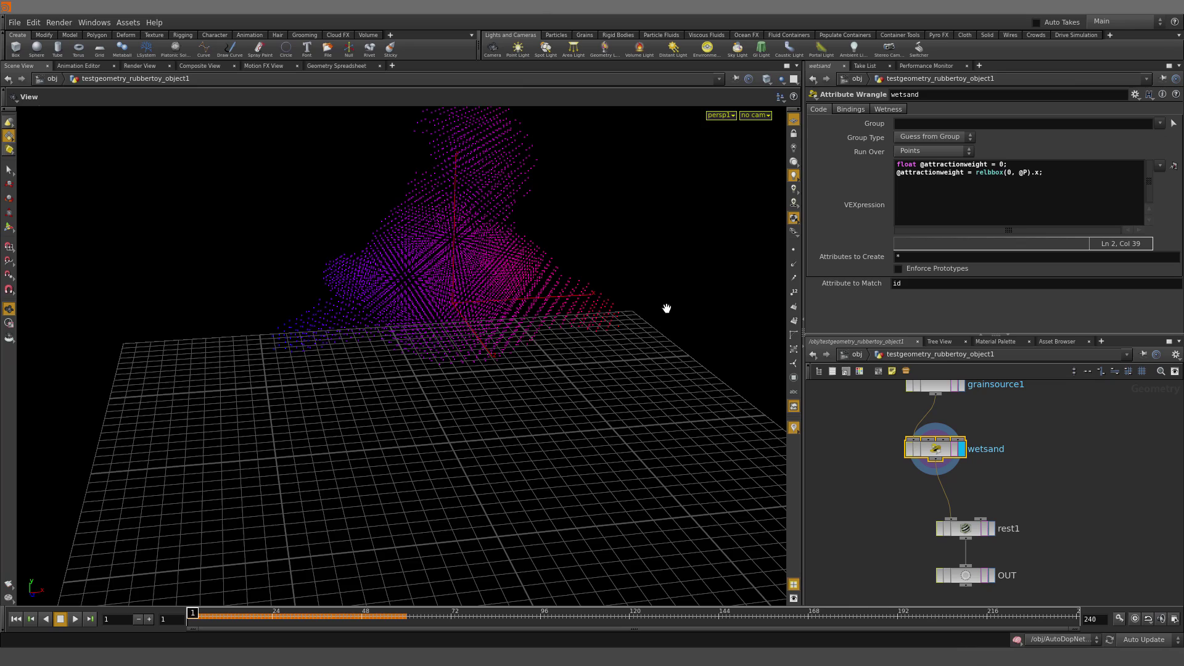
pyautogui.moveTo(667, 308); pyautogui.dragTo(528, 388)
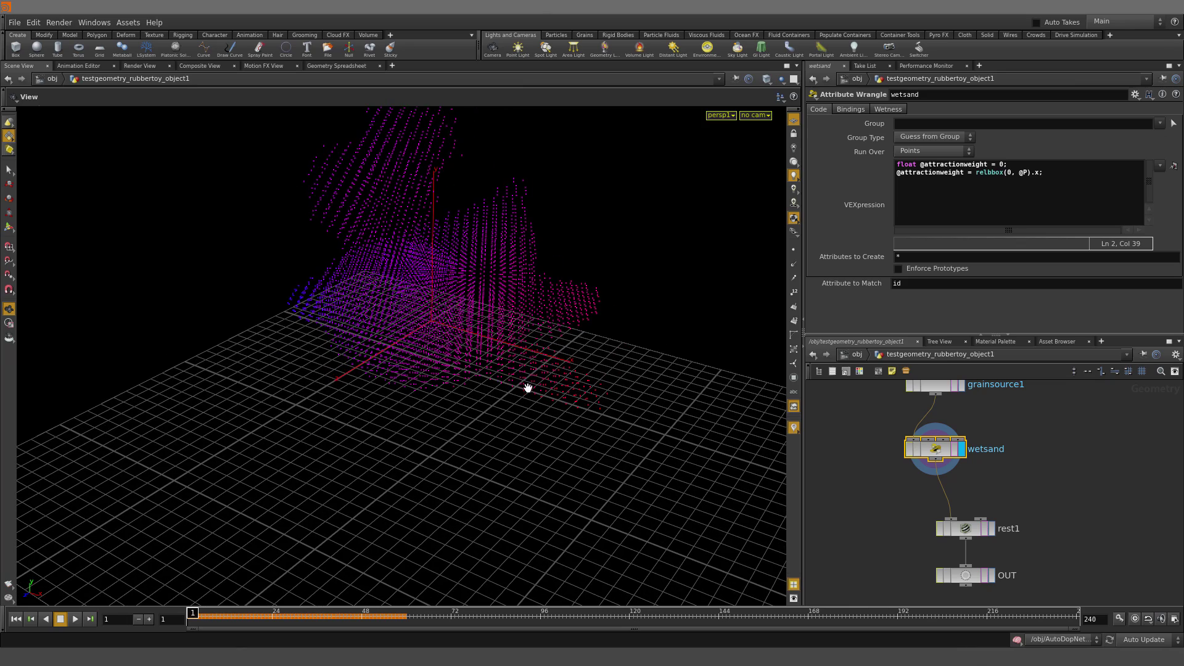
# Return to AutoDopNetwork, play the varied-wetness collapse from a wider view over the whole tube, and rewind to the first frame
pyautogui.click(17, 619)
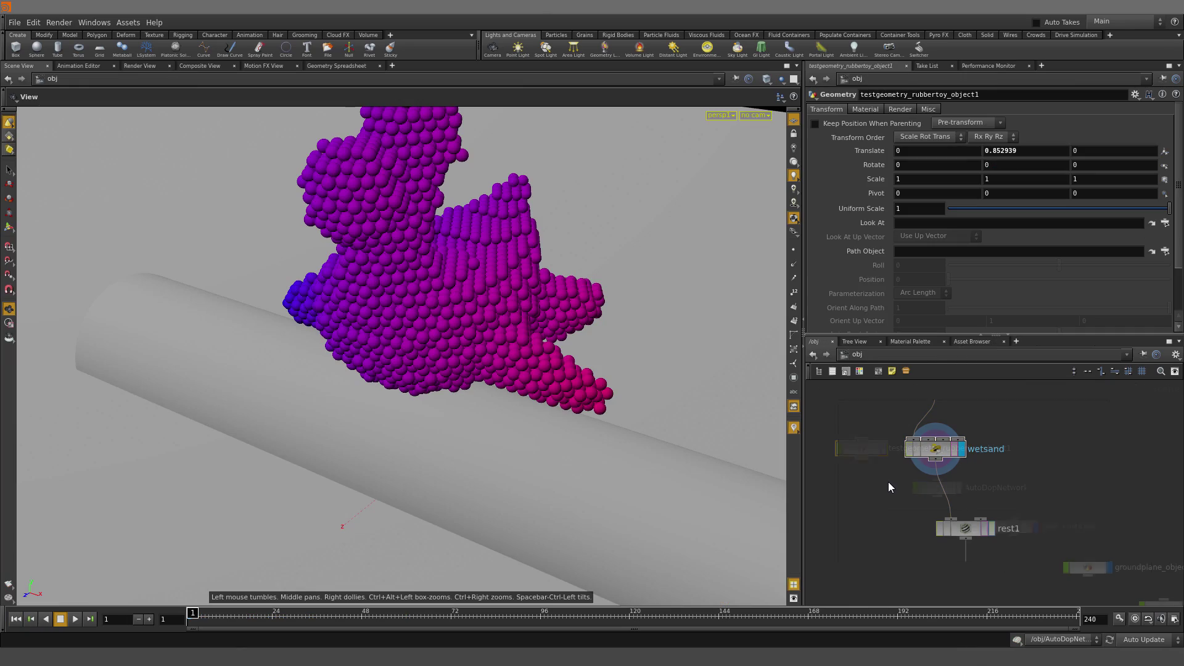
pyautogui.press('u')
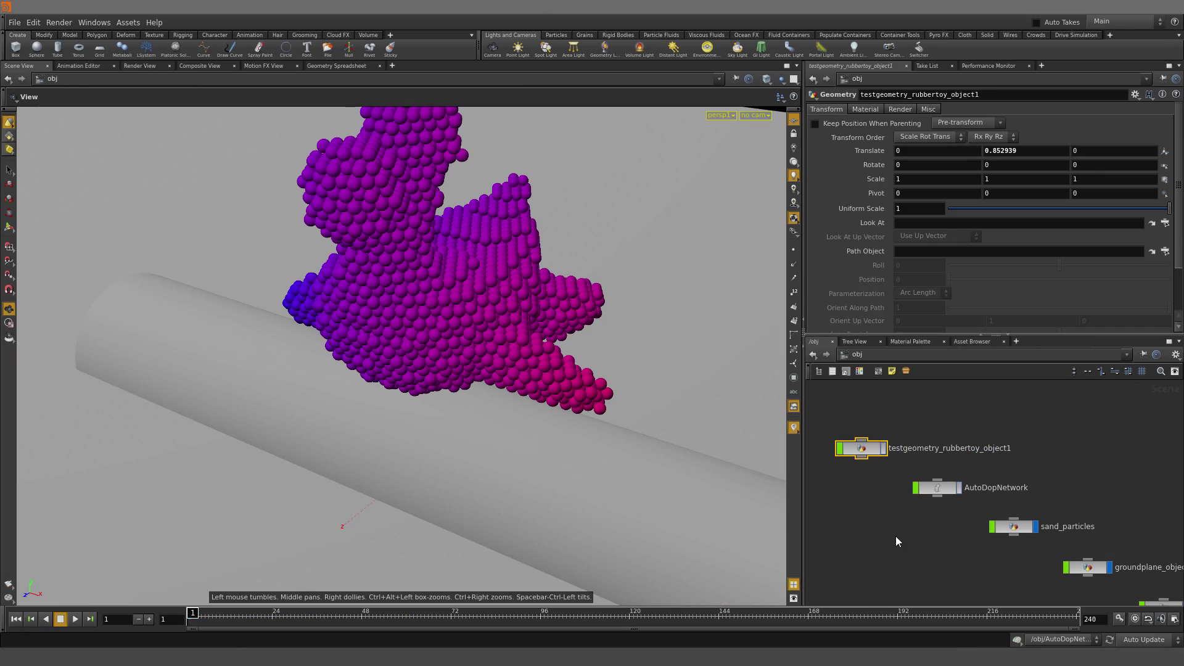
pyautogui.click(939, 489)
pyautogui.doubleClick(939, 489)
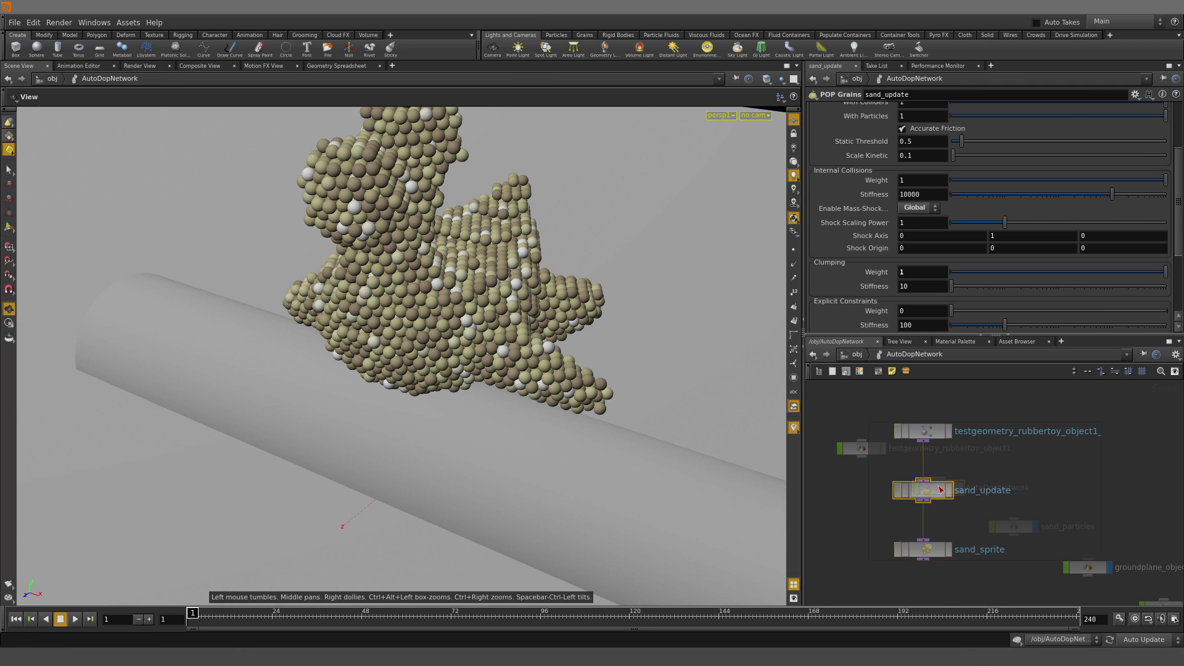
pyautogui.moveTo(634, 377); pyautogui.dragTo(440, 401, button='right')
pyautogui.moveTo(441, 401); pyautogui.dragTo(283, 487)
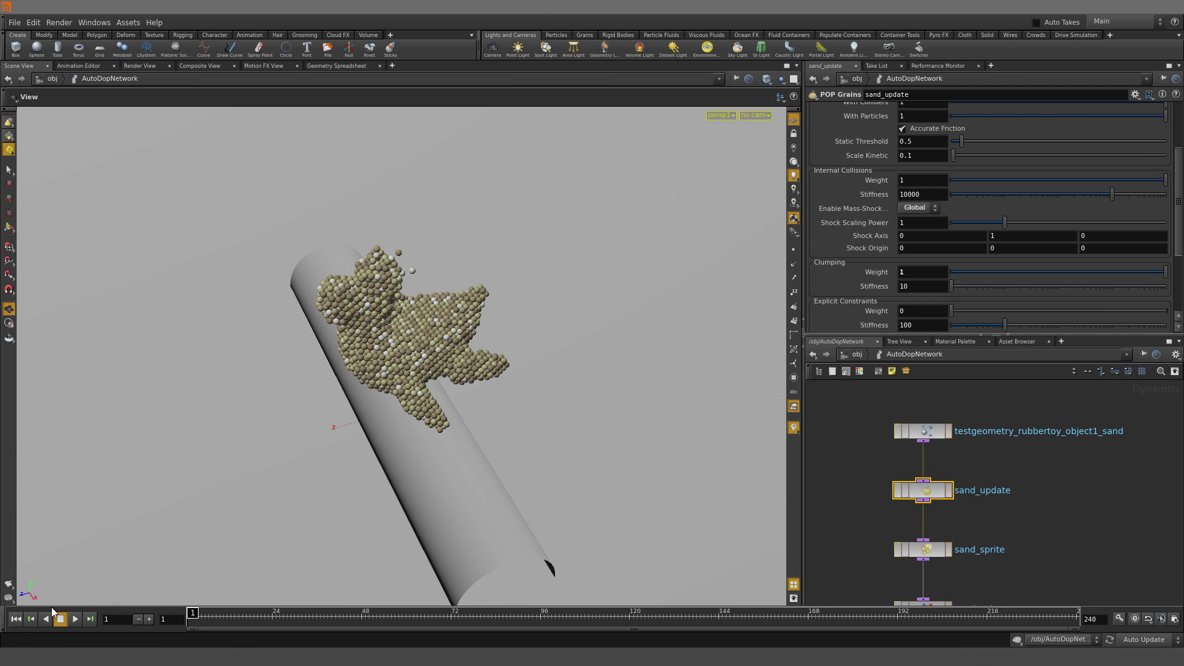
pyautogui.click(75, 619)
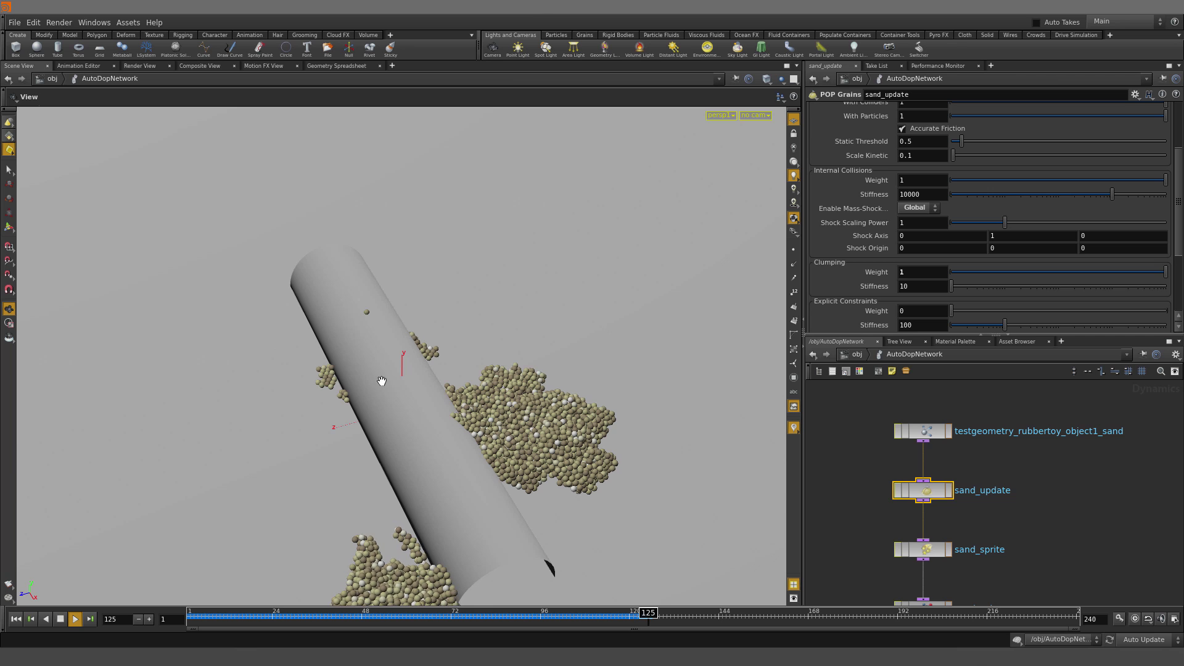
pyautogui.click(60, 618)
pyautogui.moveTo(559, 356); pyautogui.dragTo(433, 402)
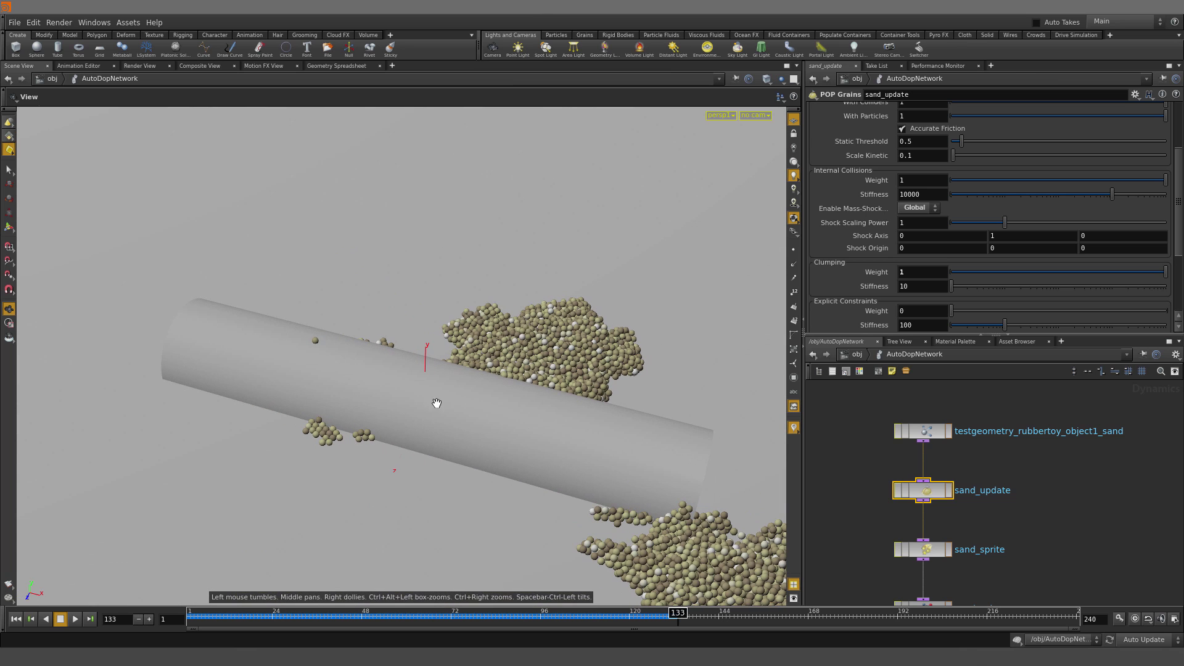
pyautogui.click(15, 619)
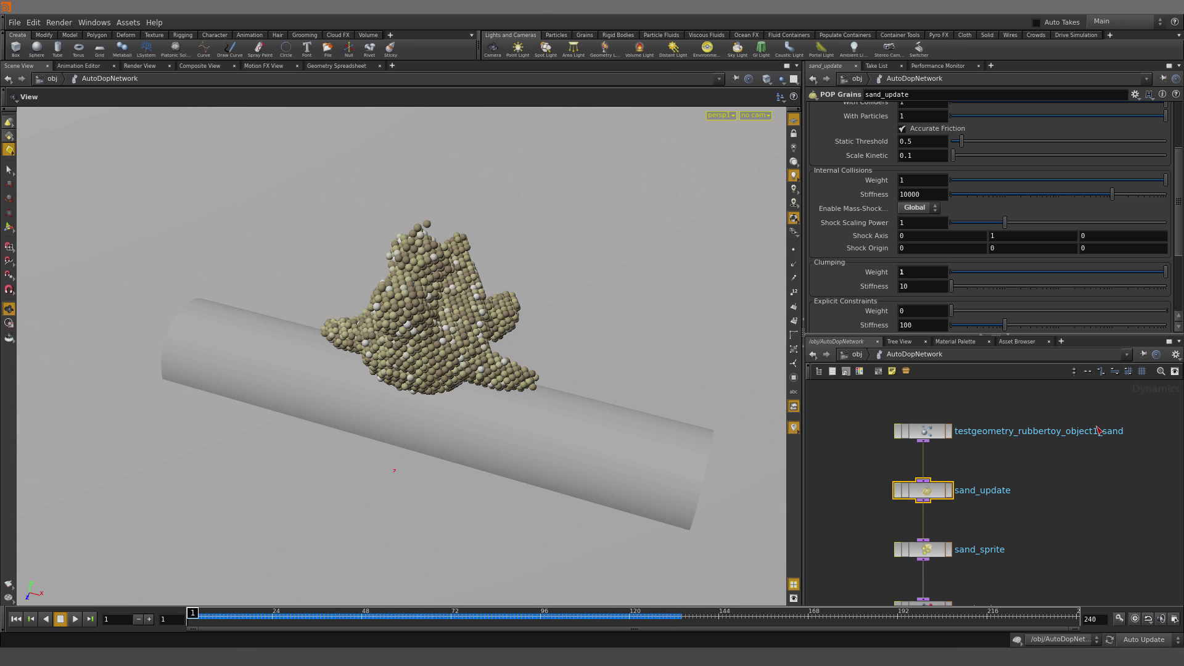
pyautogui.scroll(4, 1016, 226)
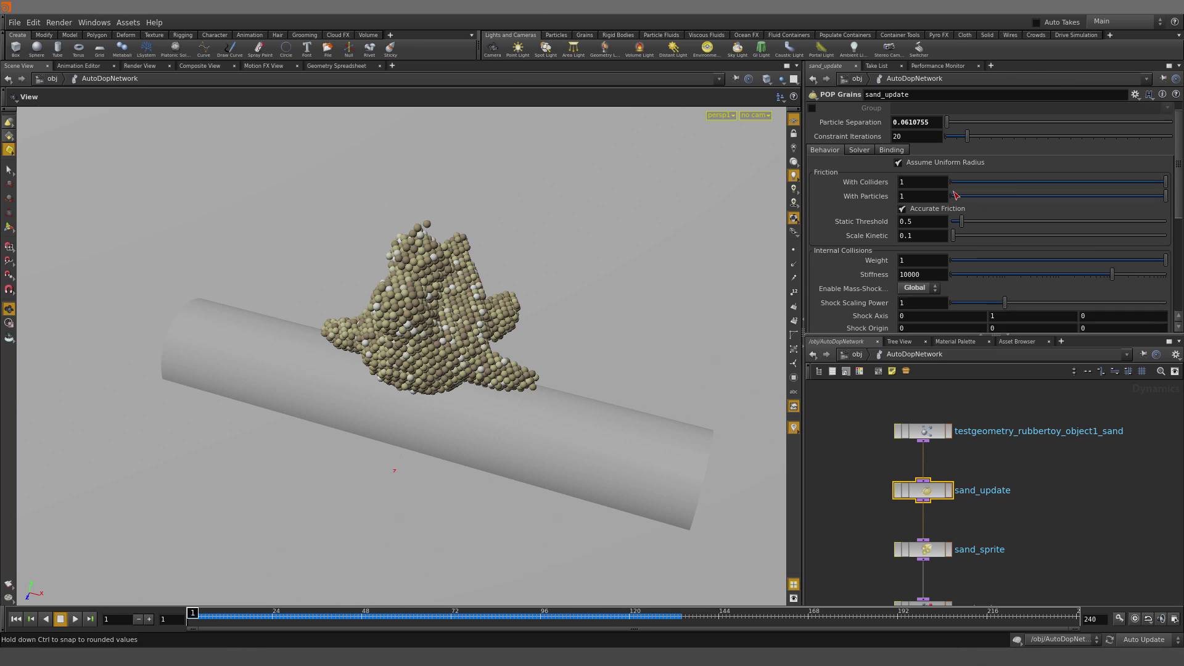
# Turn on Disable Constraint Averaging in sand_update's solver settings, play the simulation, and rewind to the first frame
pyautogui.click(859, 166)
pyautogui.scroll(-3, 925, 289)
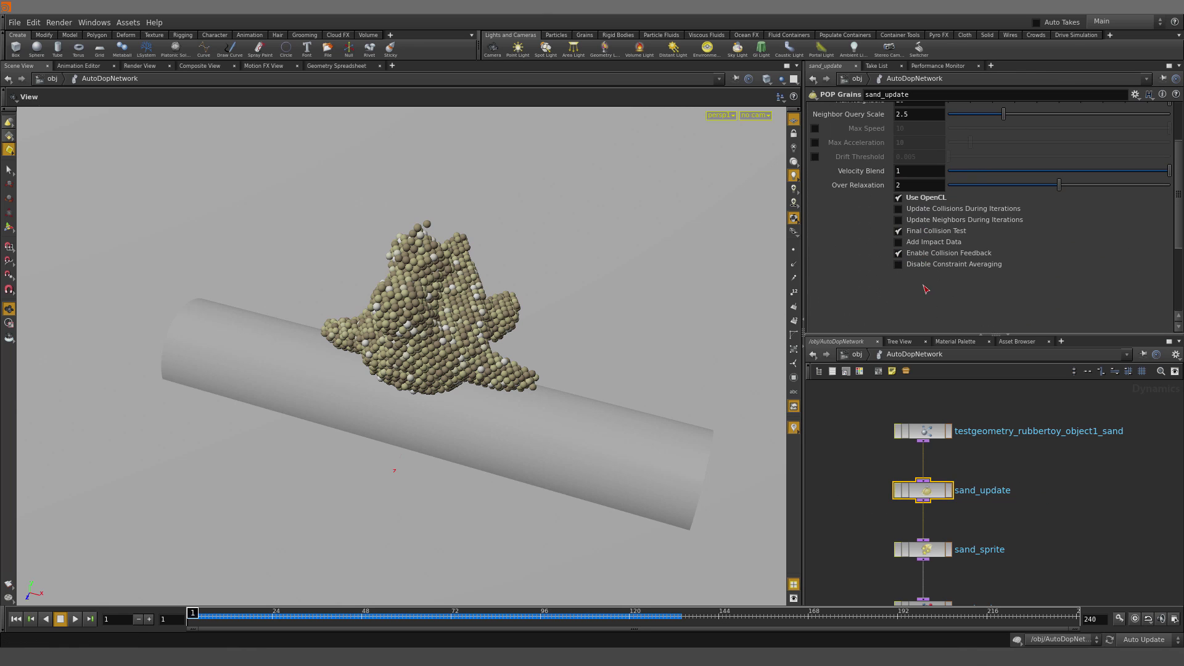
pyautogui.click(936, 269)
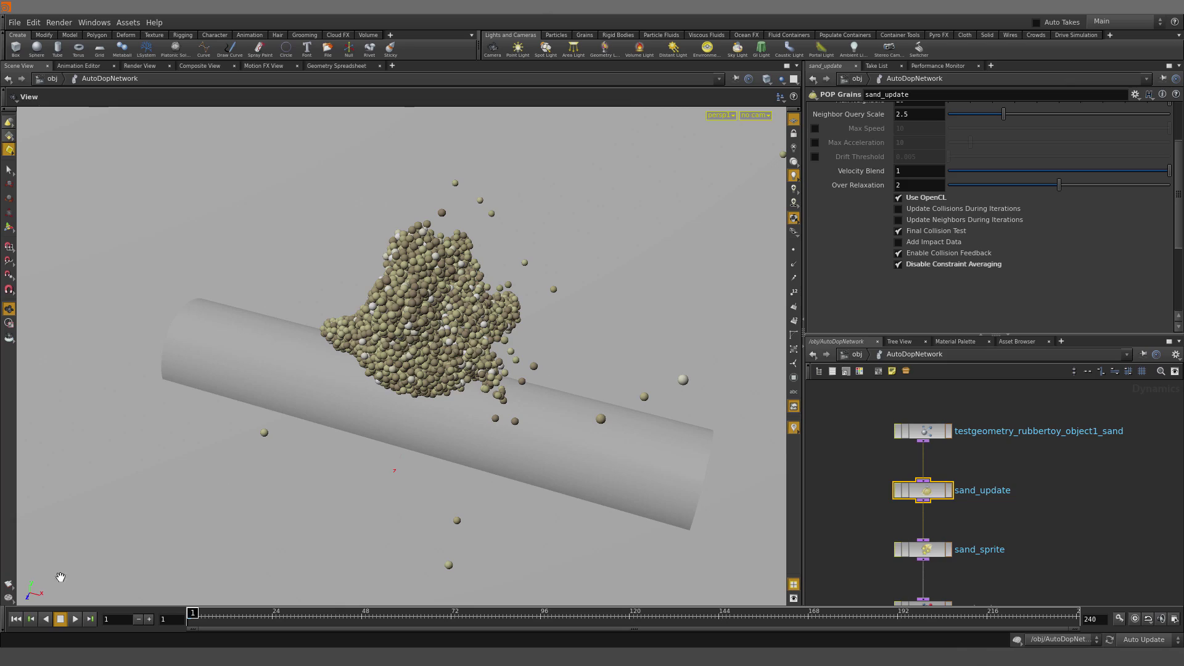
pyautogui.click(75, 618)
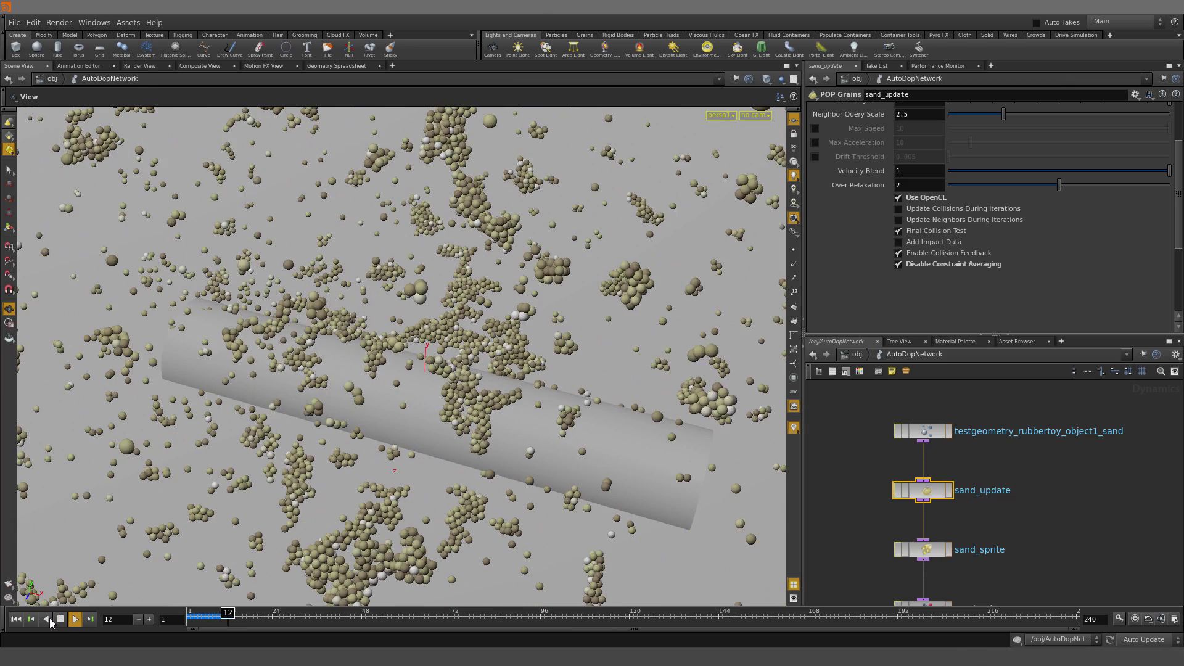
pyautogui.click(16, 619)
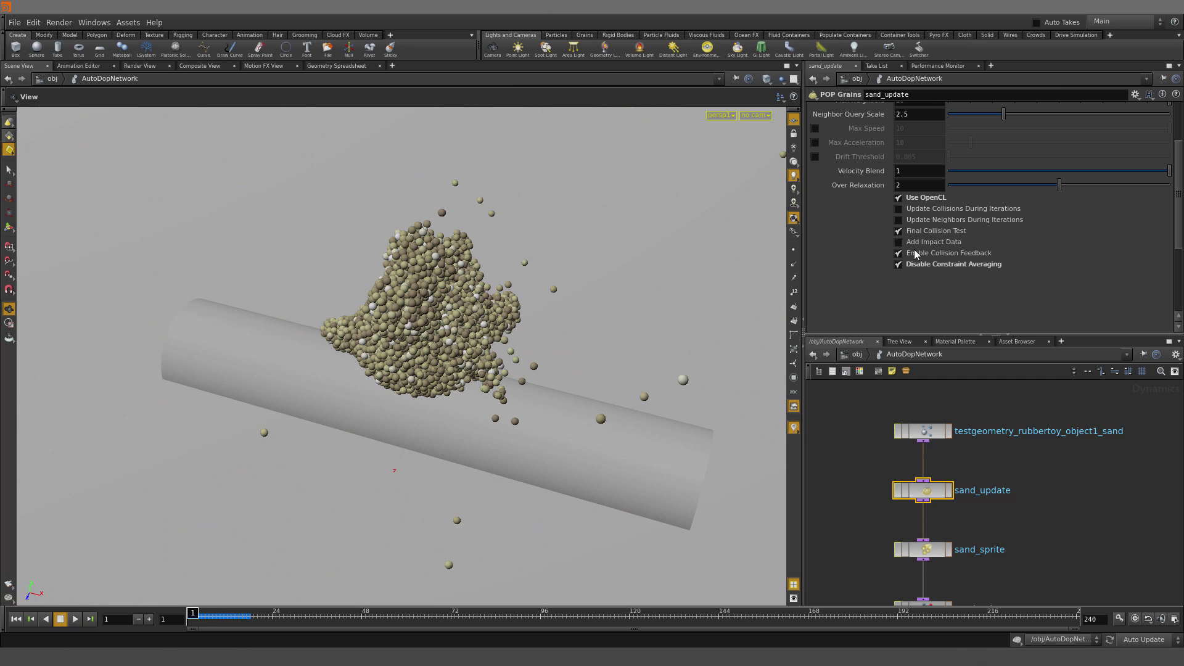
# Set the Internal Collisions Weight of sand_update to 0.5 in its behavior settings
pyautogui.scroll(3, 911, 196)
pyautogui.click(826, 171)
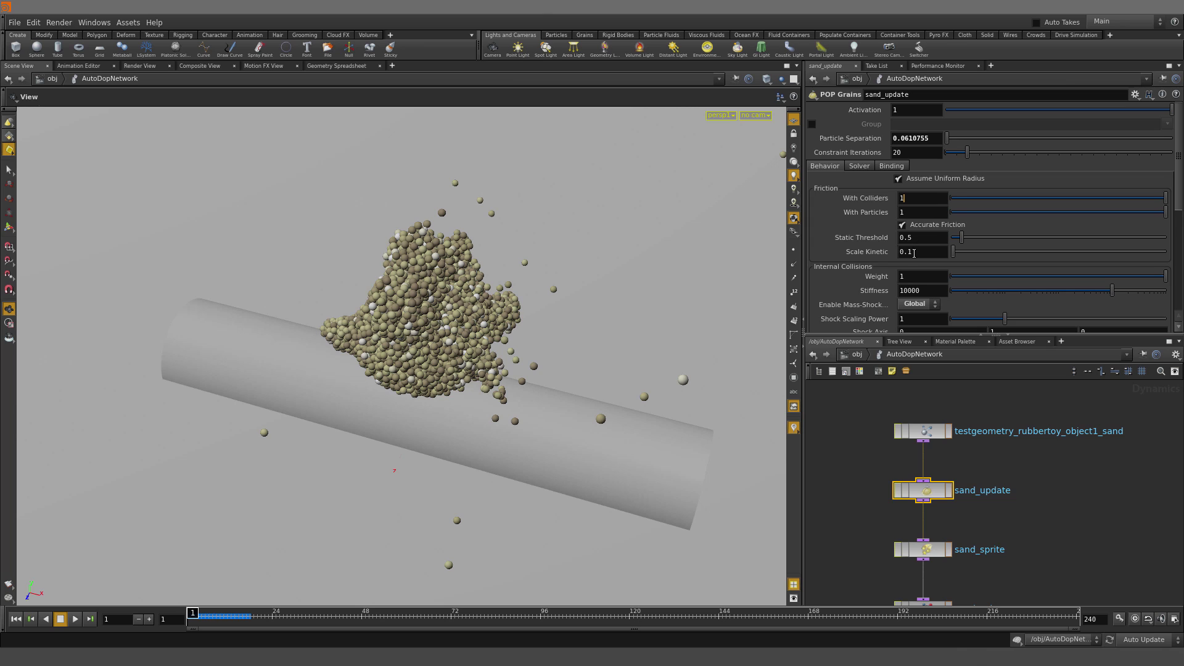
pyautogui.scroll(-2, 913, 253)
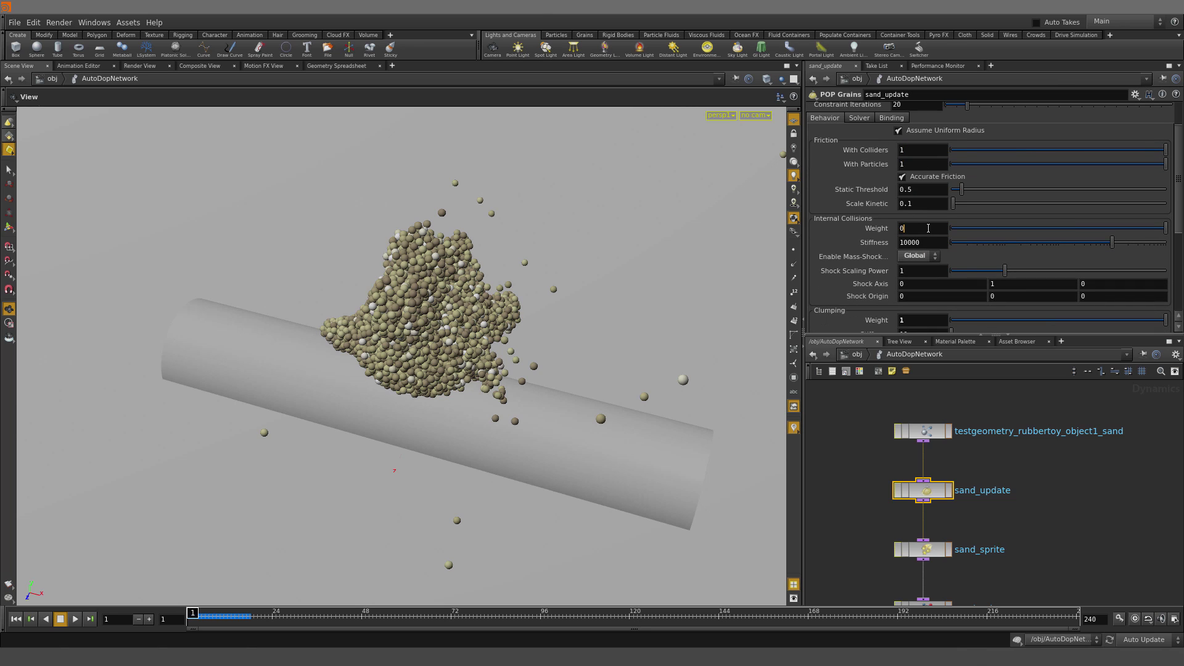
pyautogui.write('5')
pyautogui.press('Return')
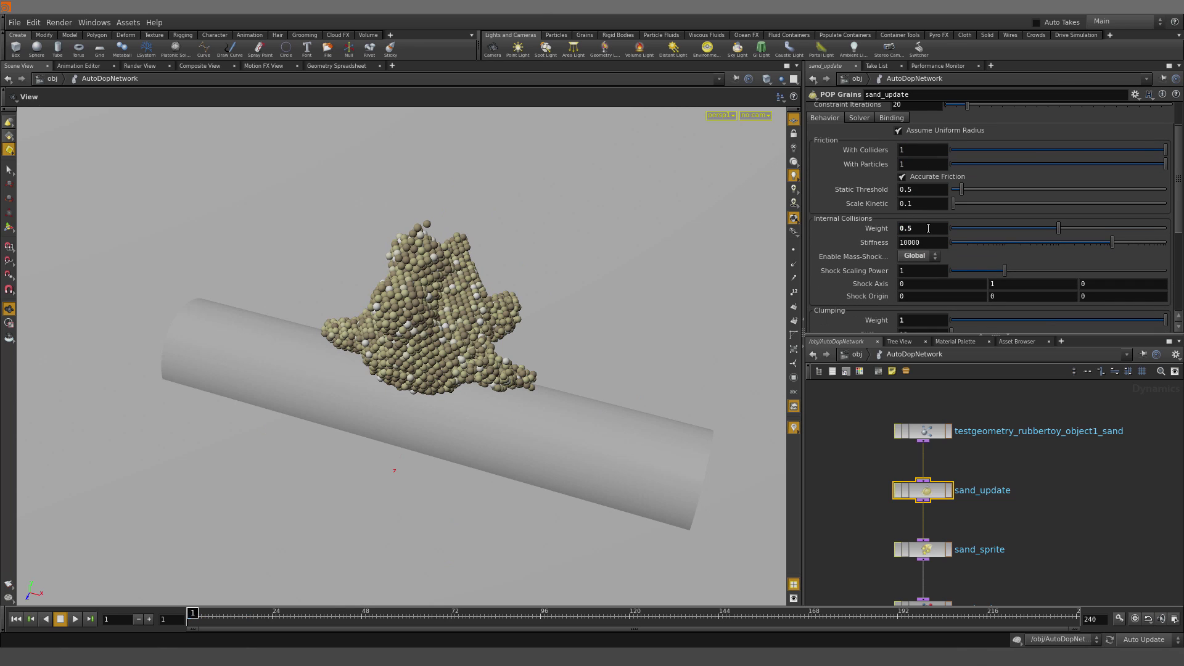
# Set sand_update's Clumping Weight to 0.5, play the rubber toy's collapse over the tube, and stop playback
pyautogui.scroll(-3, 924, 232)
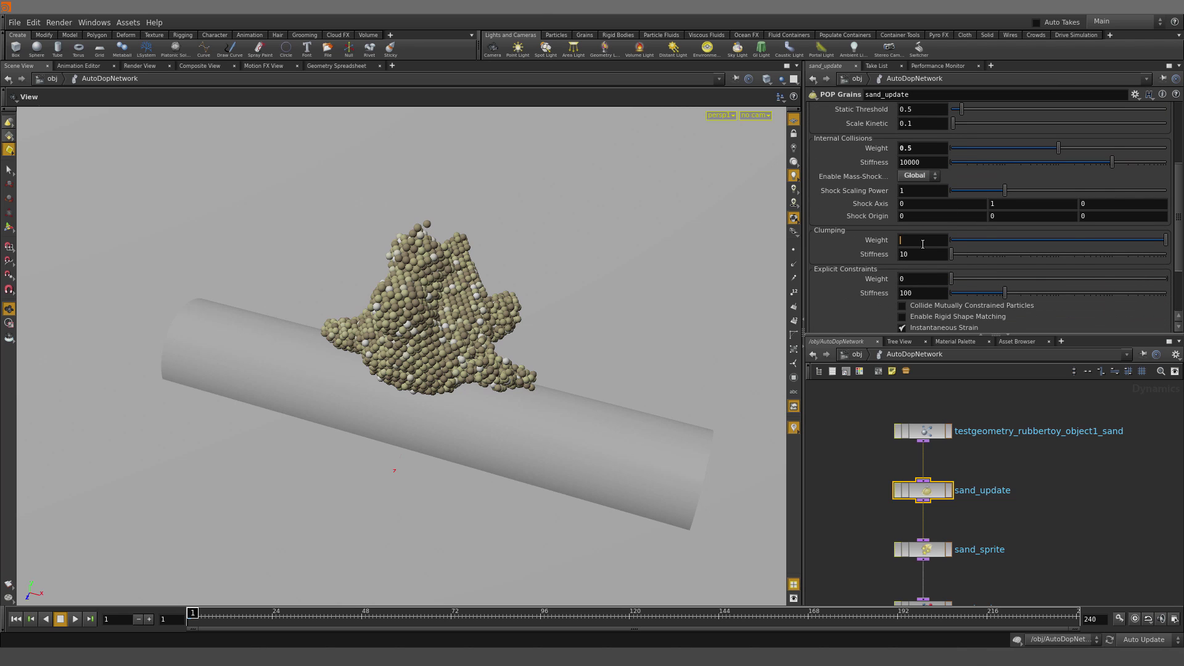
pyautogui.press('Return')
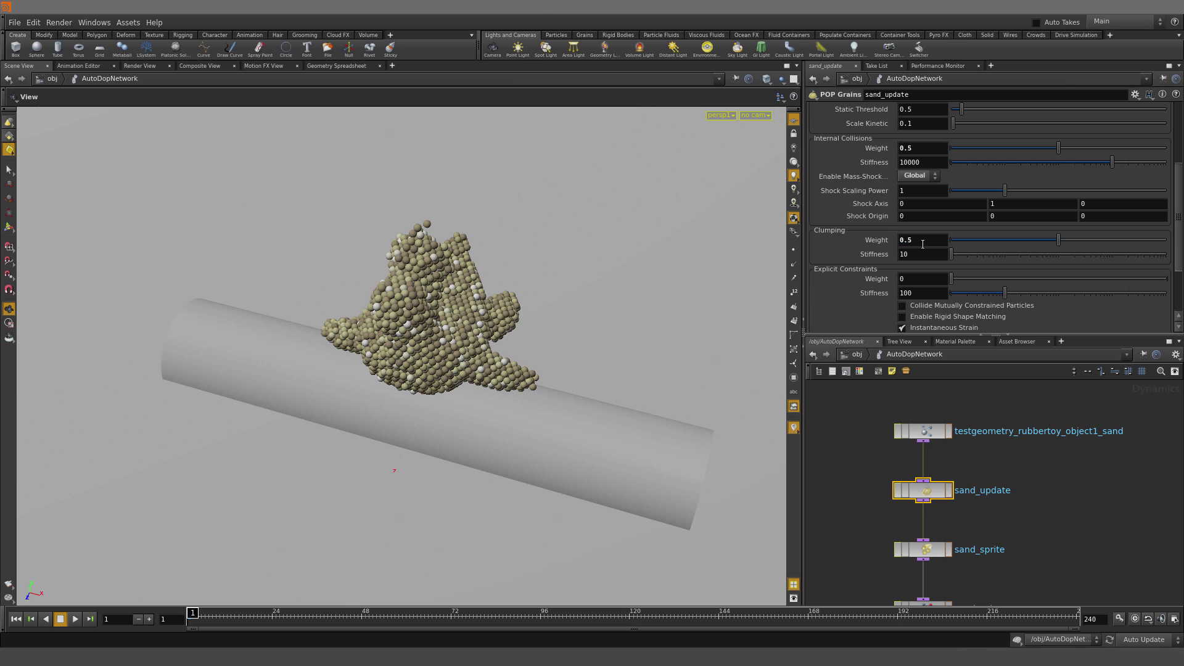
pyautogui.click(74, 619)
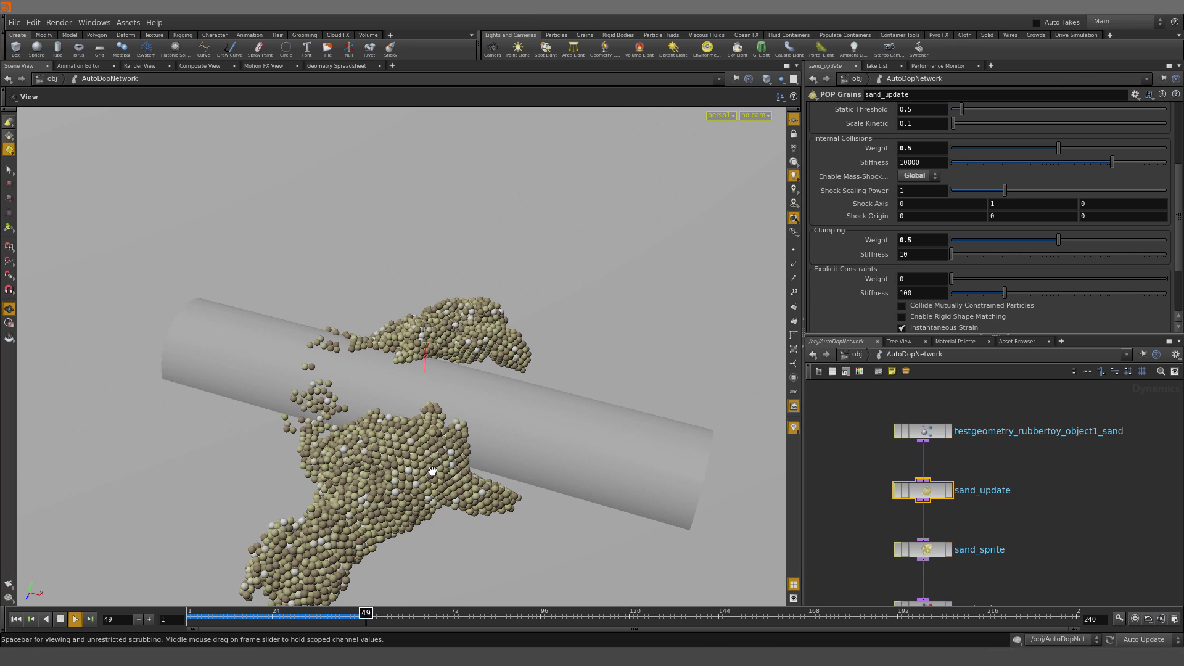
pyautogui.click(75, 619)
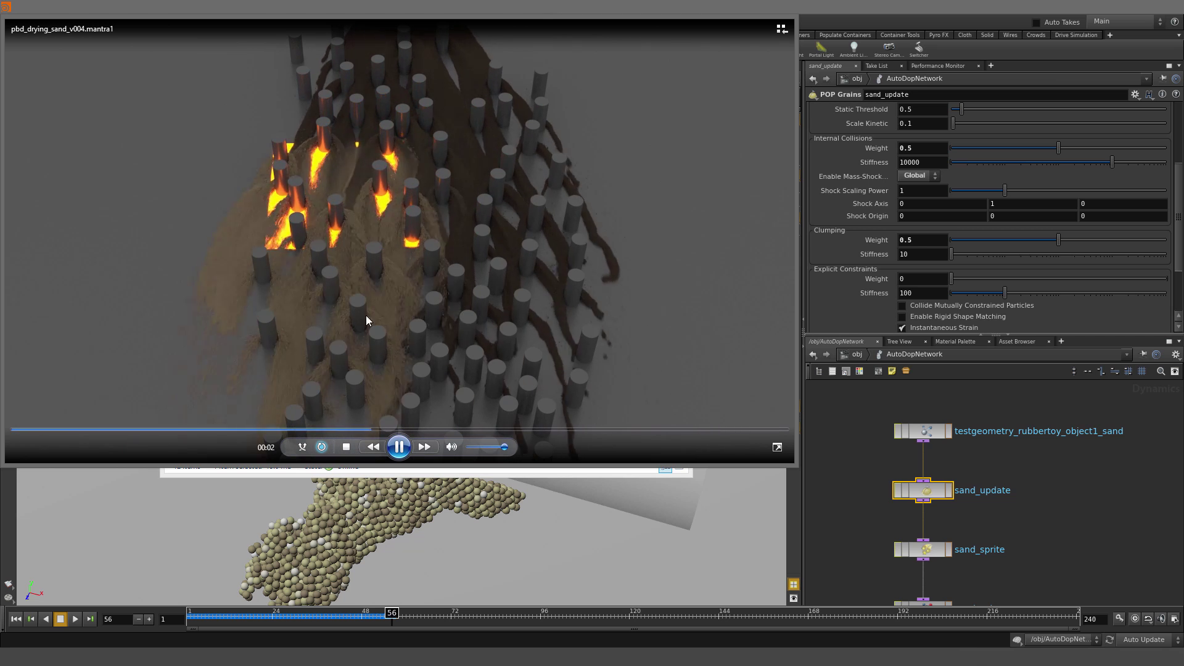
# Close the drying sand movie and its folder, and open fliptarget.hip while discarding the changes to wetsand.hip
pyautogui.click(781, 16)
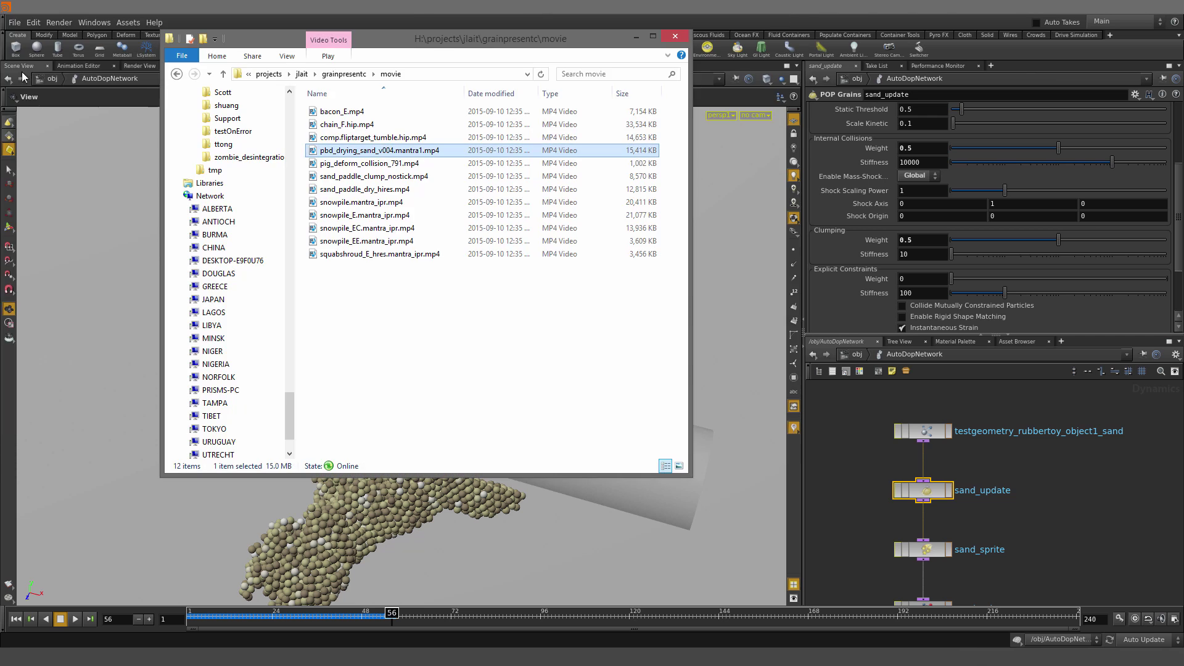
pyautogui.click(674, 36)
pyautogui.click(13, 22)
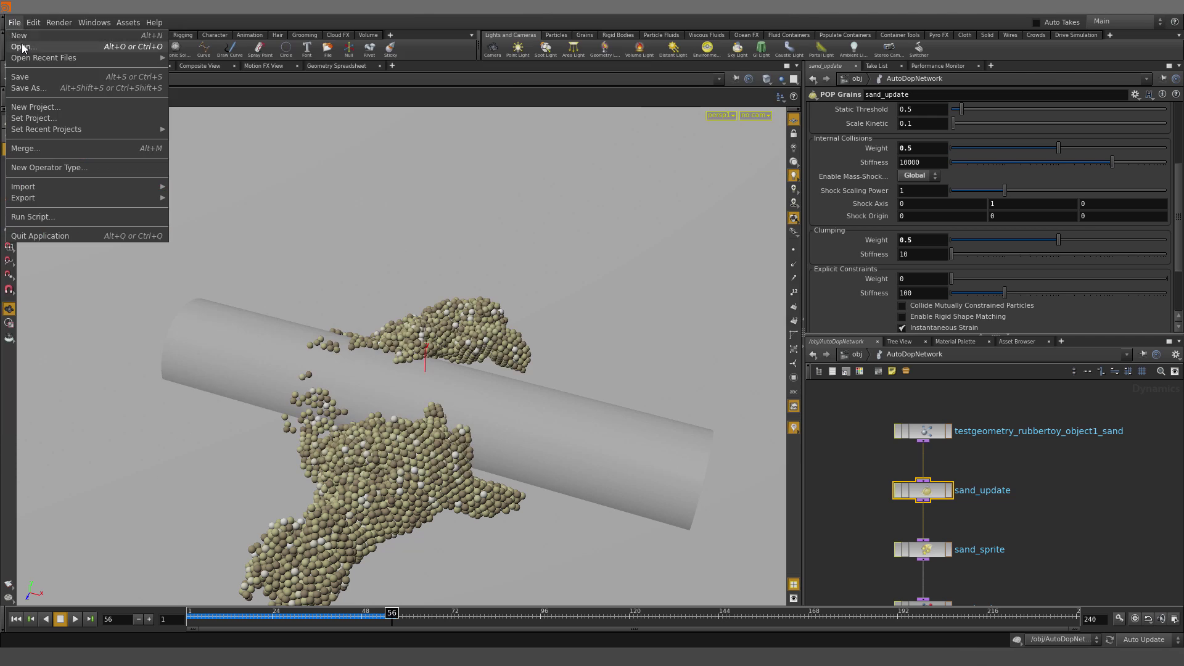
pyautogui.click(37, 48)
pyautogui.scroll(3, 212, 219)
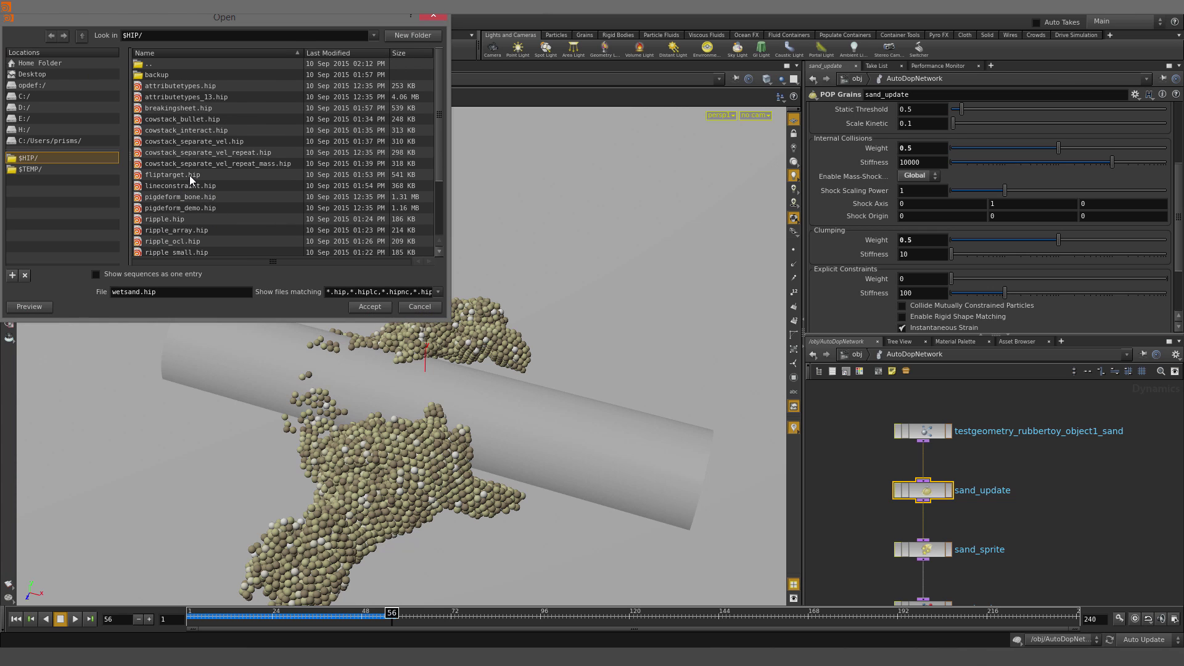
pyautogui.click(190, 175)
pyautogui.click(372, 304)
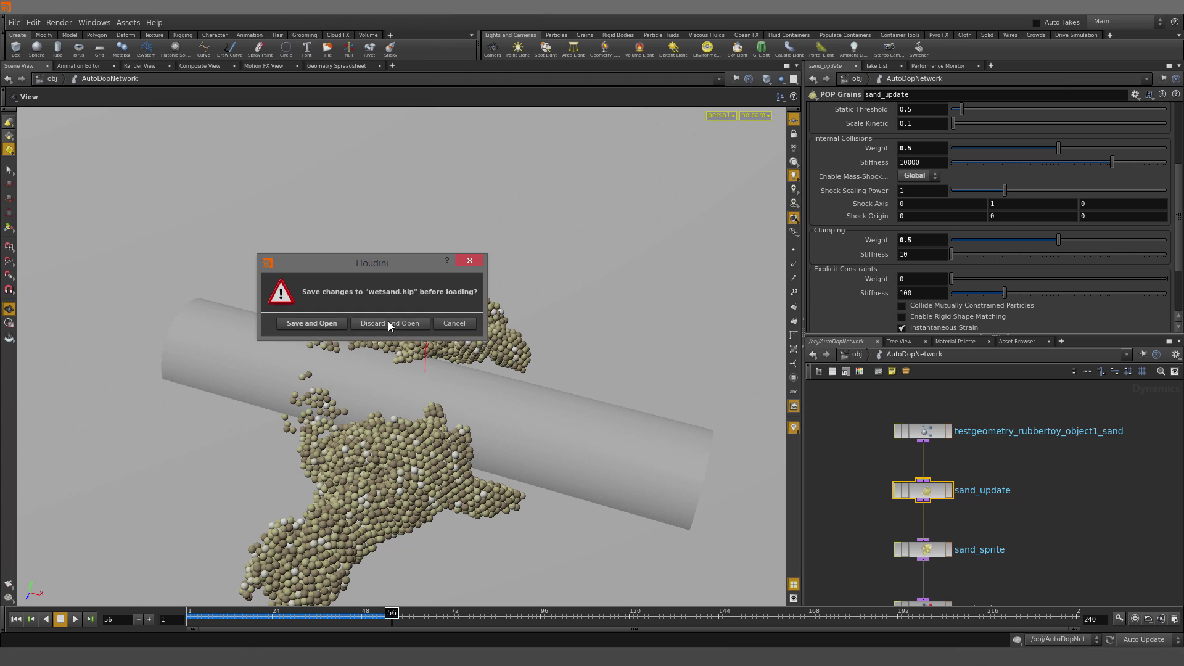
pyautogui.click(388, 321)
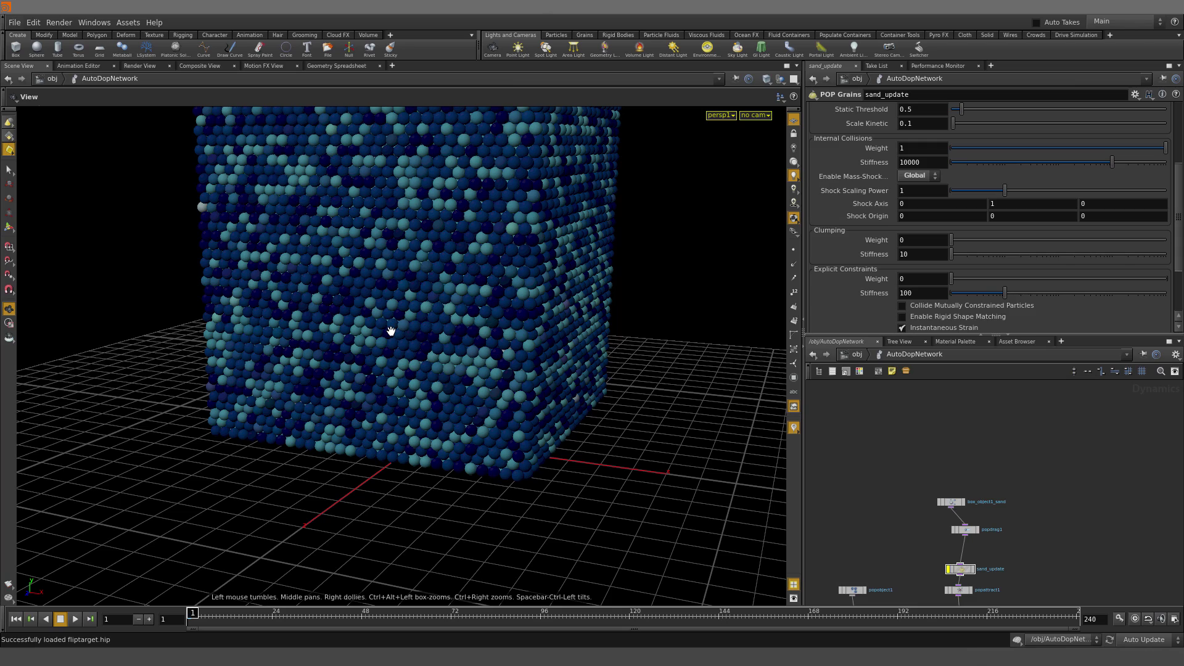
# Play the box-to-toy attraction simulation from a wide view, review popattract1's goal settings, and rewind to the first frame
pyautogui.moveTo(460, 247); pyautogui.dragTo(391, 365, button='right')
pyautogui.moveTo(391, 364); pyautogui.dragTo(264, 411)
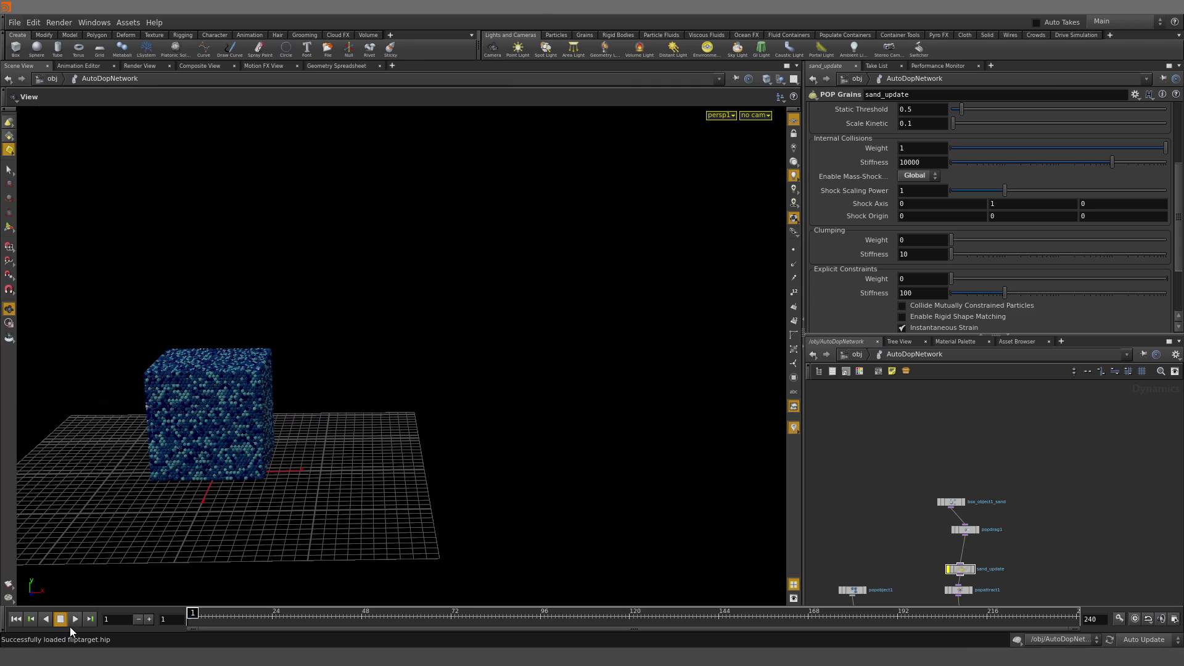
pyautogui.click(75, 619)
pyautogui.moveTo(932, 534); pyautogui.dragTo(979, 528)
pyautogui.moveTo(980, 530); pyautogui.dragTo(978, 440, button='middle')
pyautogui.moveTo(927, 496); pyautogui.dragTo(1018, 520)
pyautogui.moveTo(391, 336); pyautogui.dragTo(516, 372)
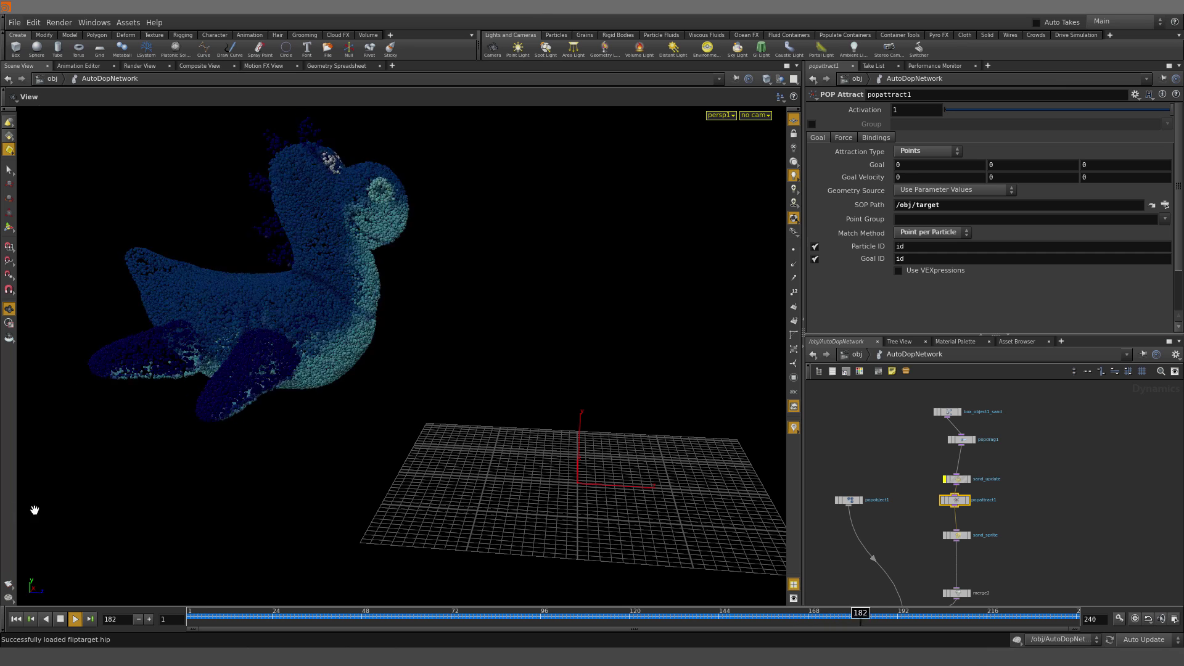
pyautogui.click(16, 618)
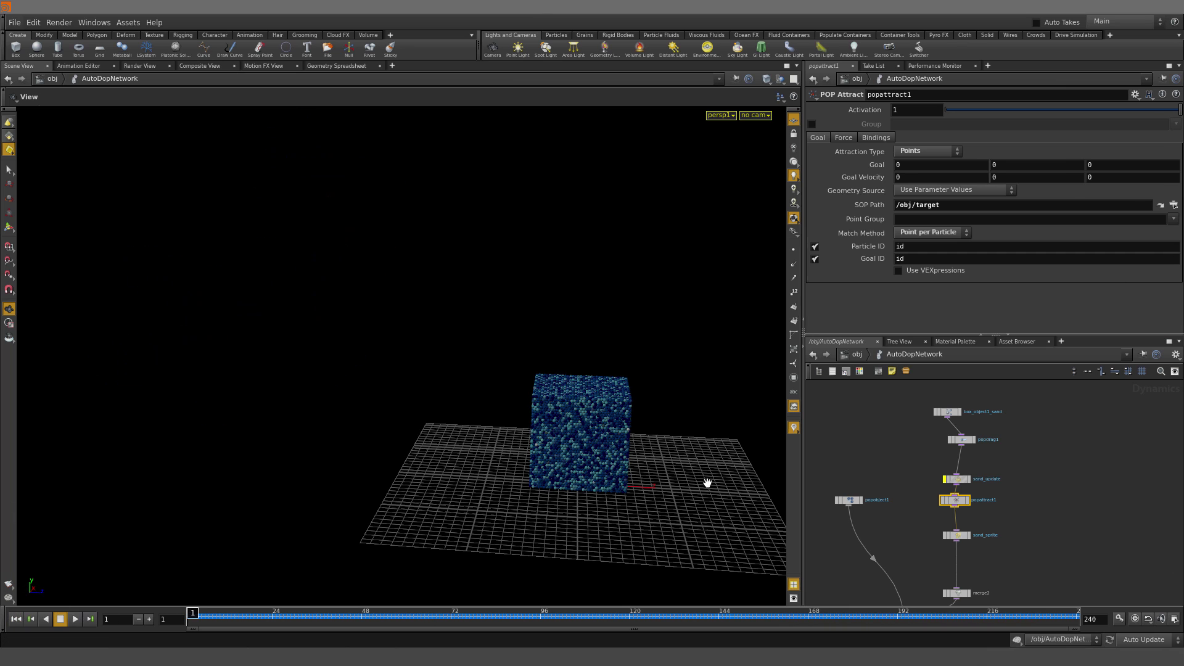
# Take sand_update out of bypass and play the attraction simulation with grain collisions active
pyautogui.scroll(3, 906, 542)
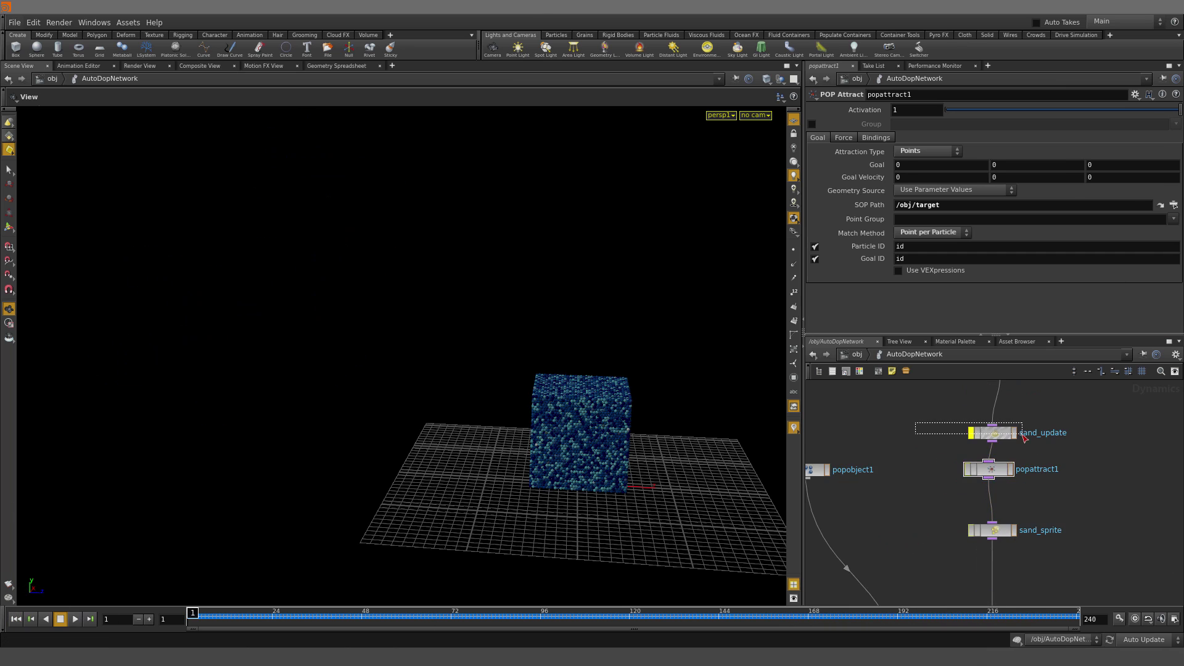
pyautogui.moveTo(1023, 438); pyautogui.dragTo(1008, 443)
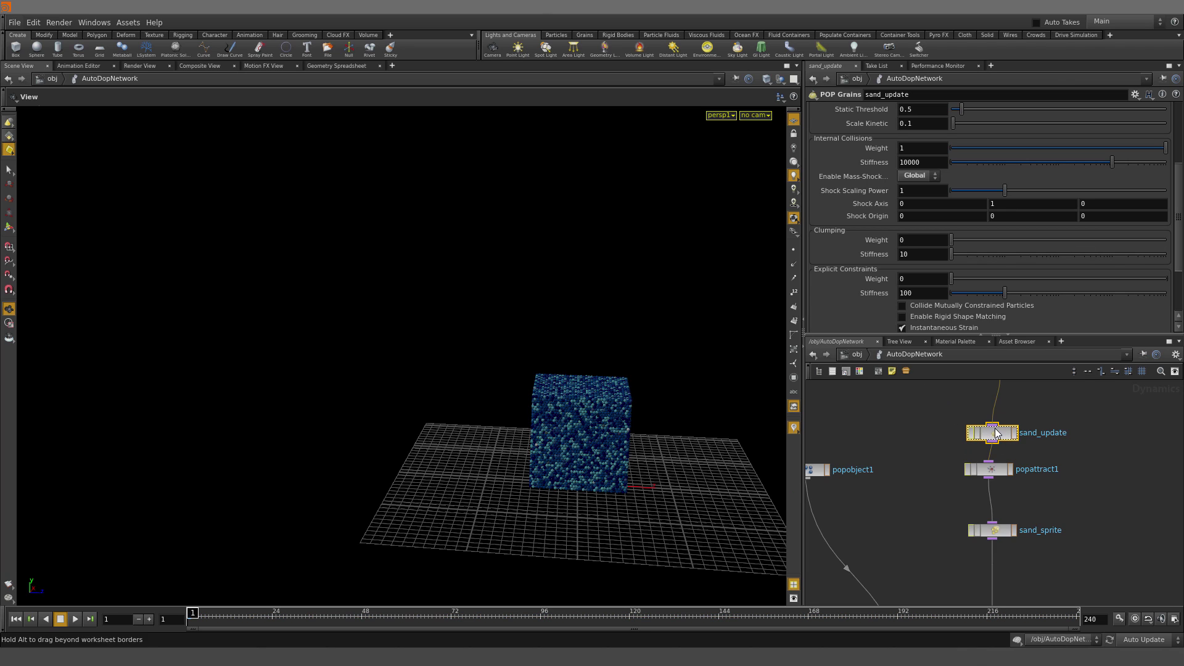
pyautogui.click(78, 620)
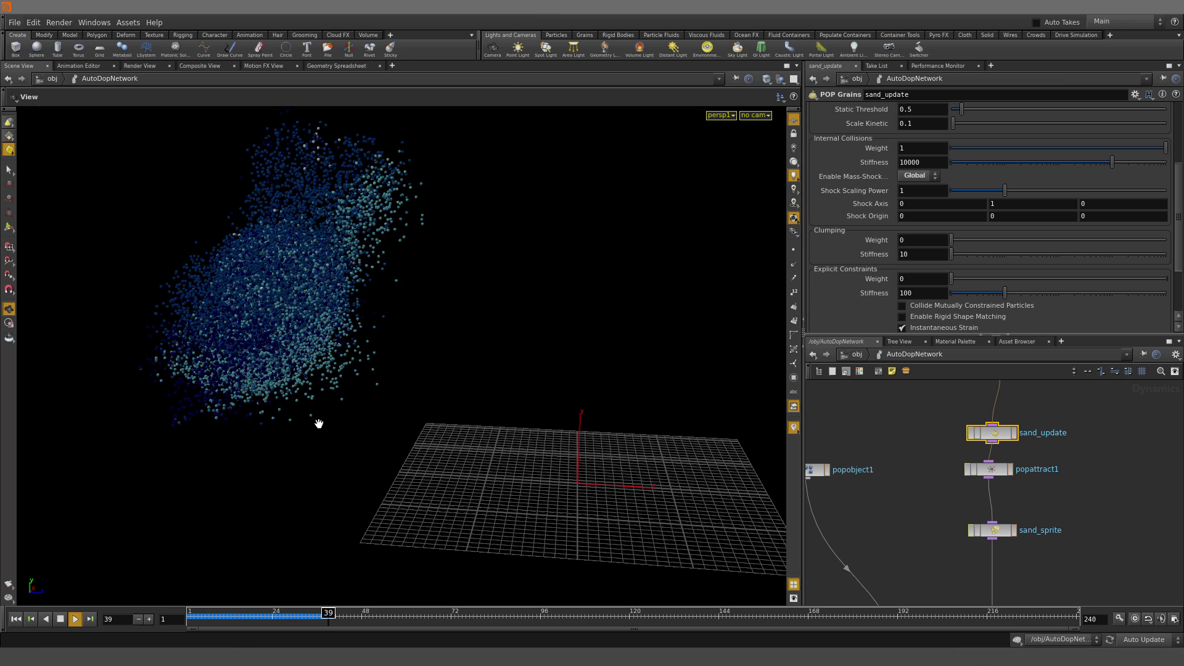
pyautogui.moveTo(417, 290); pyautogui.dragTo(269, 394)
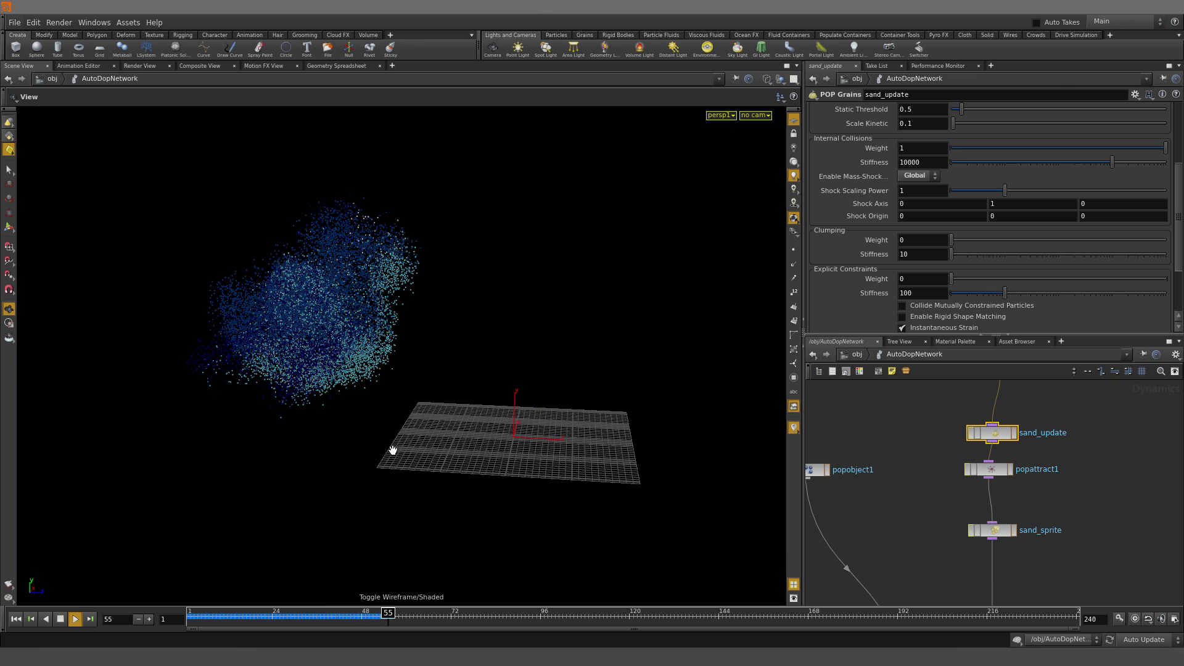
pyautogui.moveTo(470, 311); pyautogui.dragTo(545, 301, button='right')
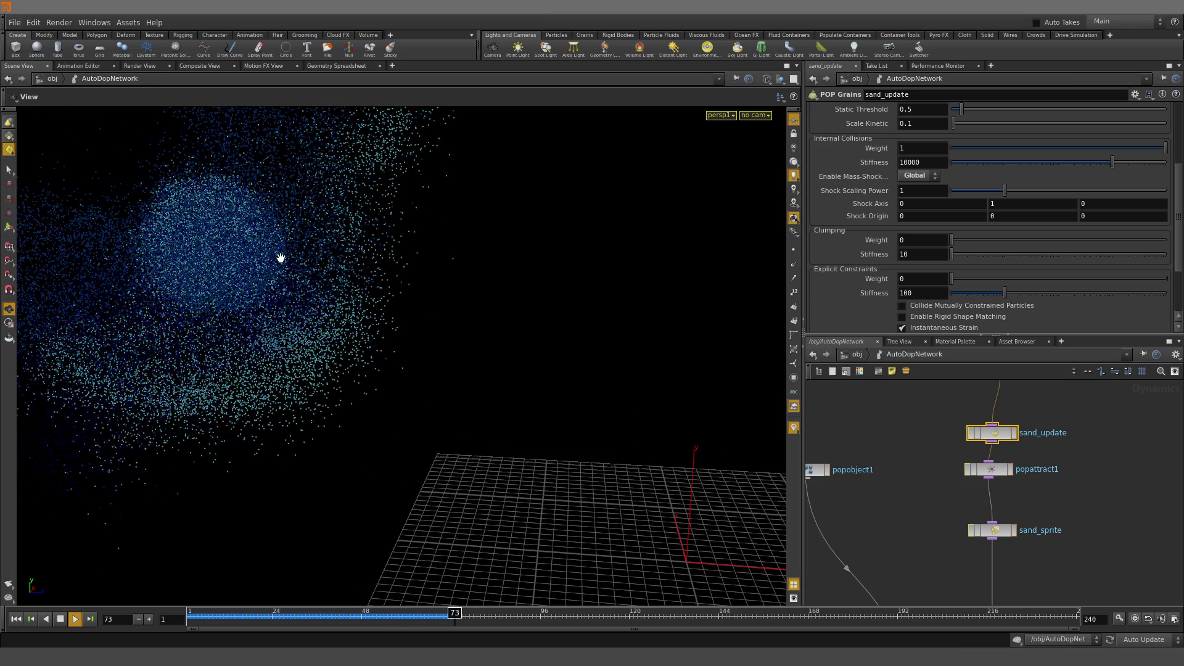
pyautogui.moveTo(479, 279); pyautogui.dragTo(389, 329)
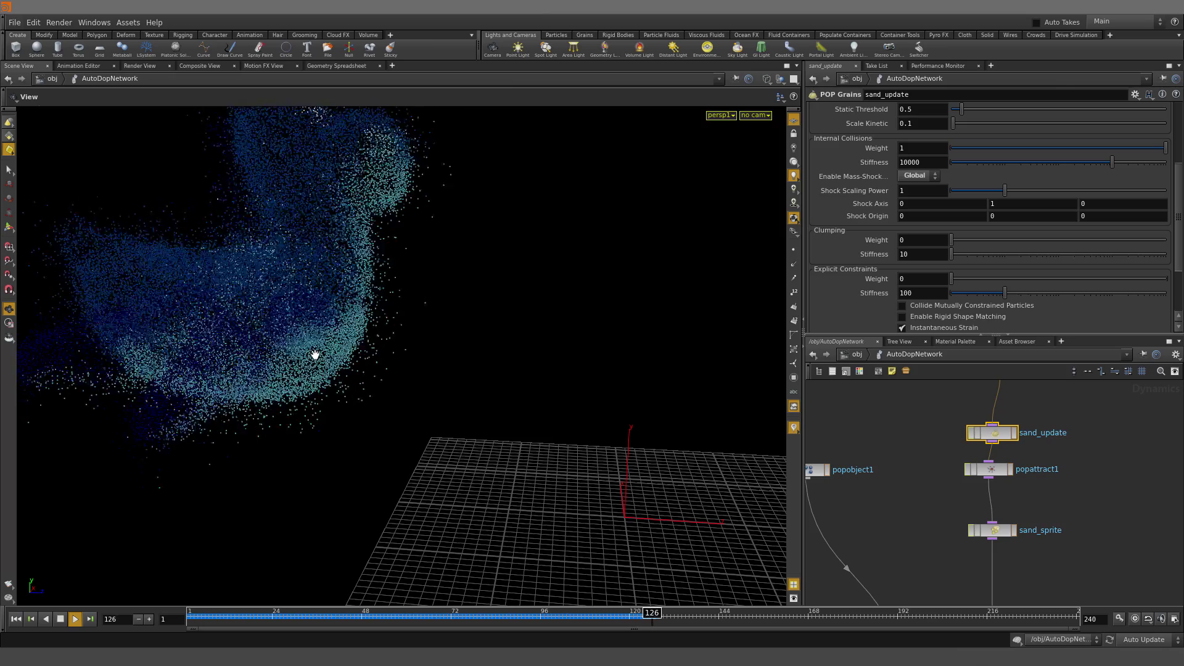
pyautogui.click(17, 618)
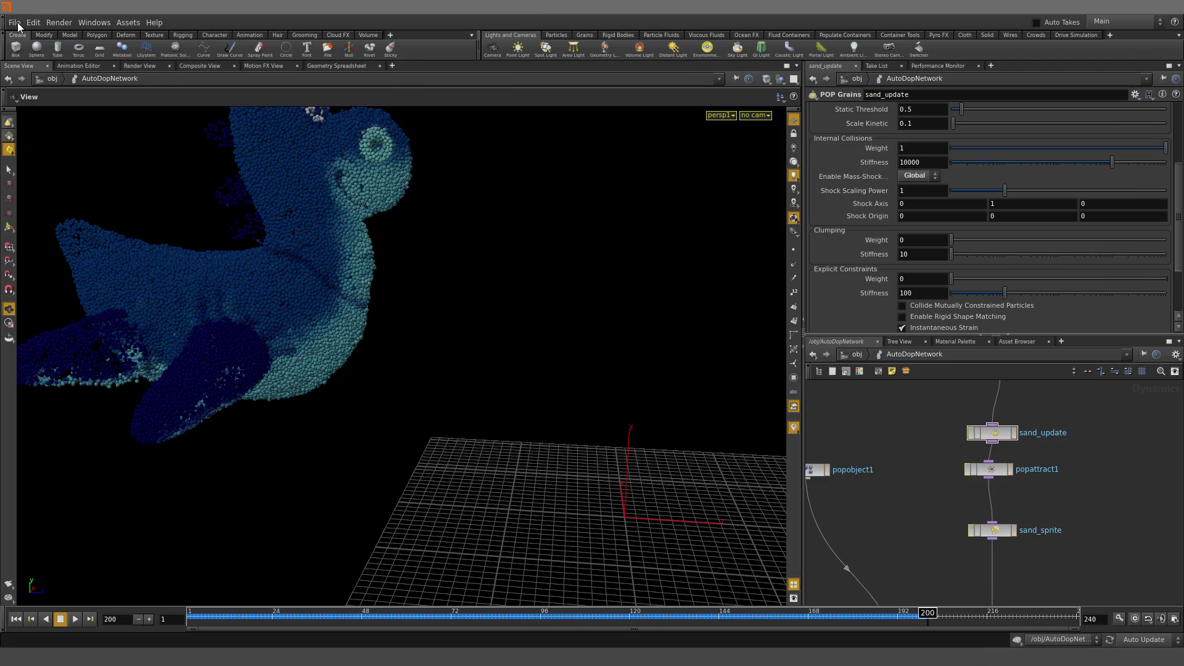
# Open lineconstraint.hip, discarding the changes to fliptarget.hip
pyautogui.click(15, 23)
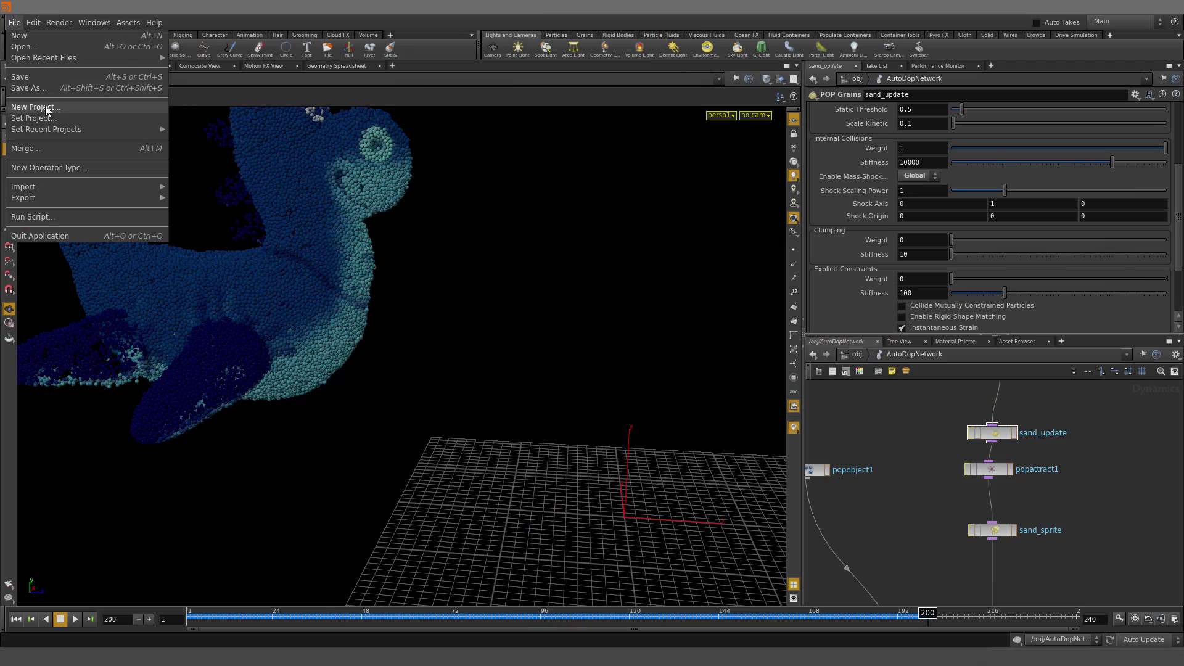
pyautogui.moveTo(84, 200)
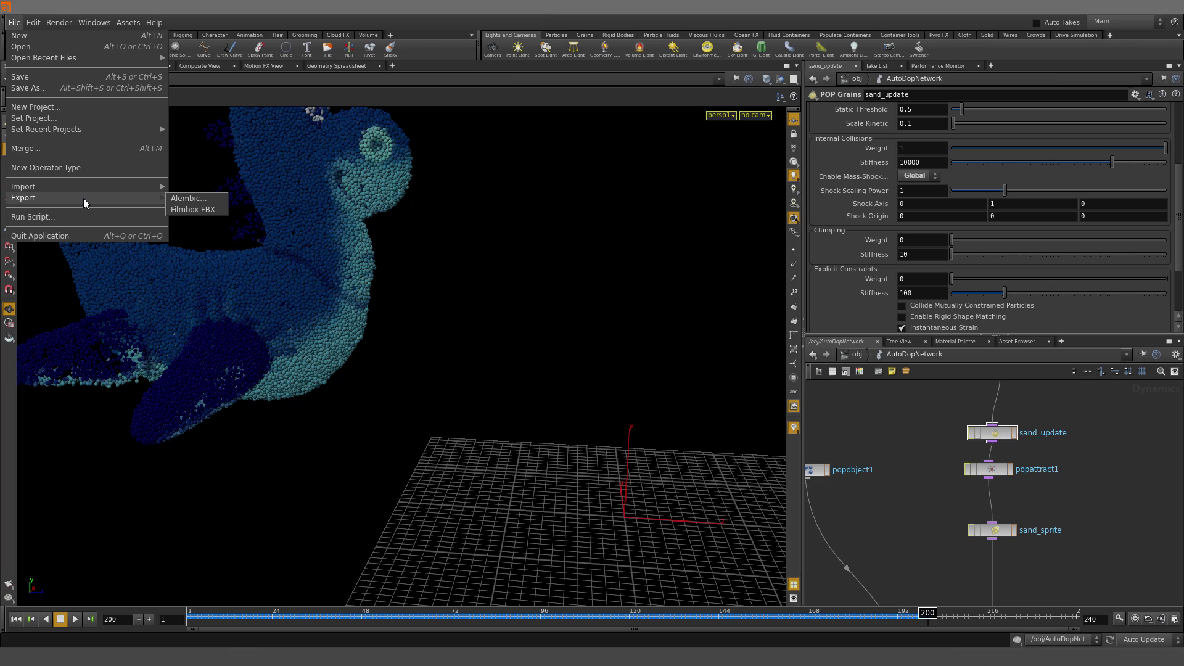
pyautogui.click(31, 47)
pyautogui.scroll(-1, 188, 210)
pyautogui.click(194, 175)
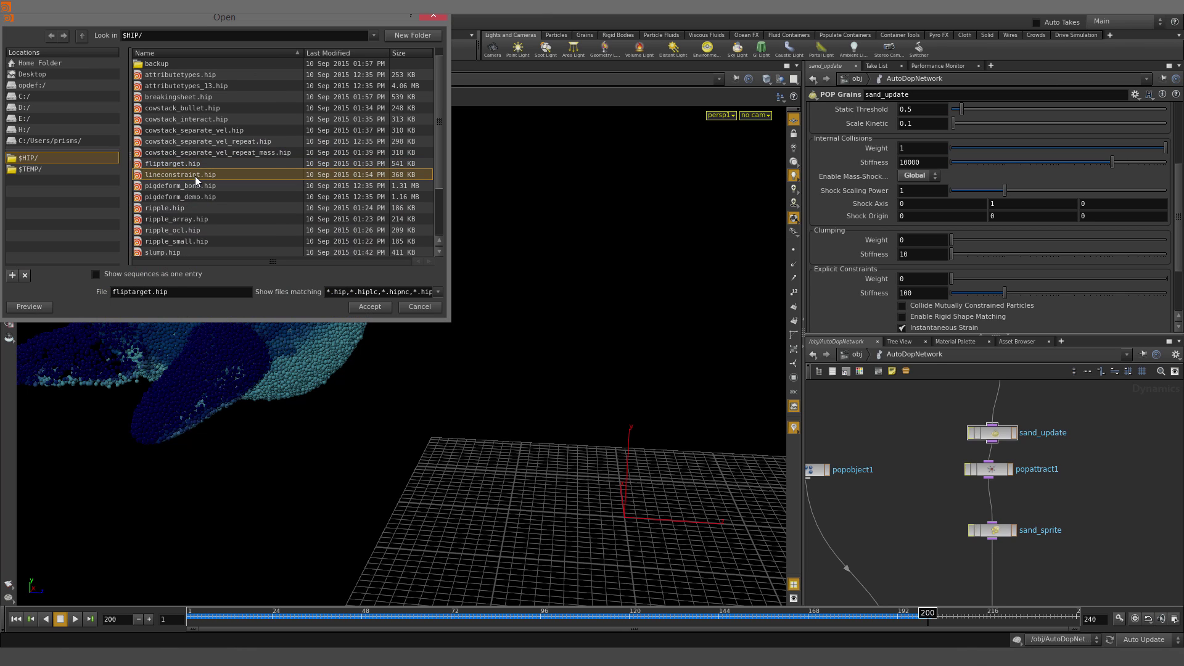
pyautogui.click(372, 307)
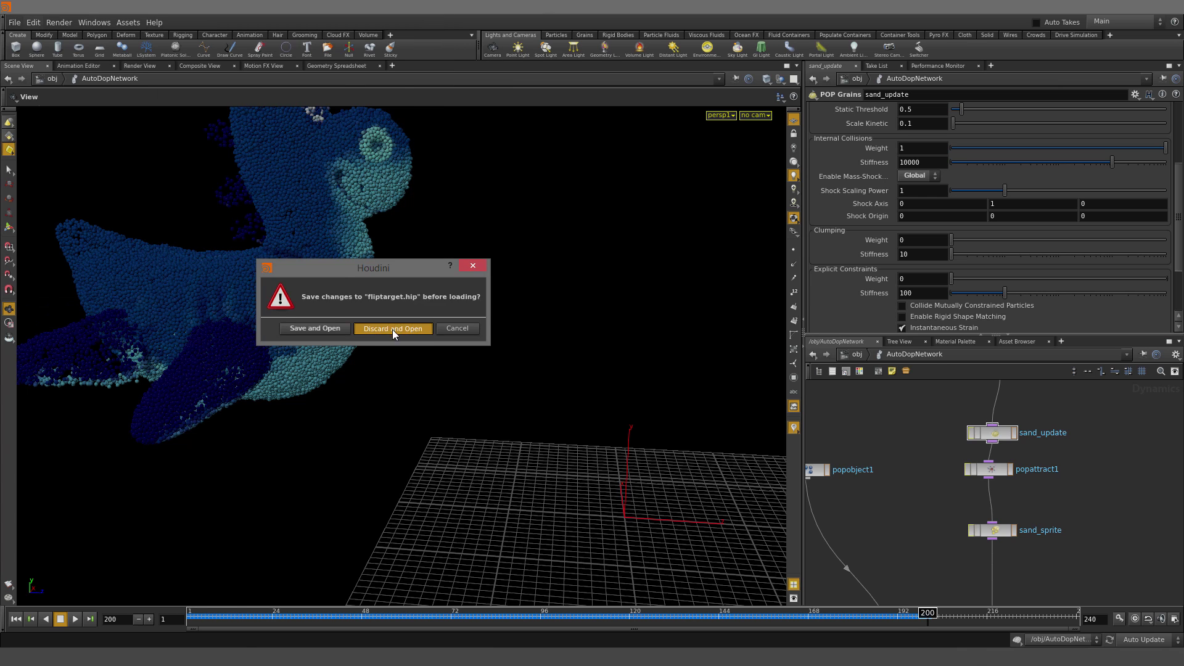
pyautogui.click(392, 329)
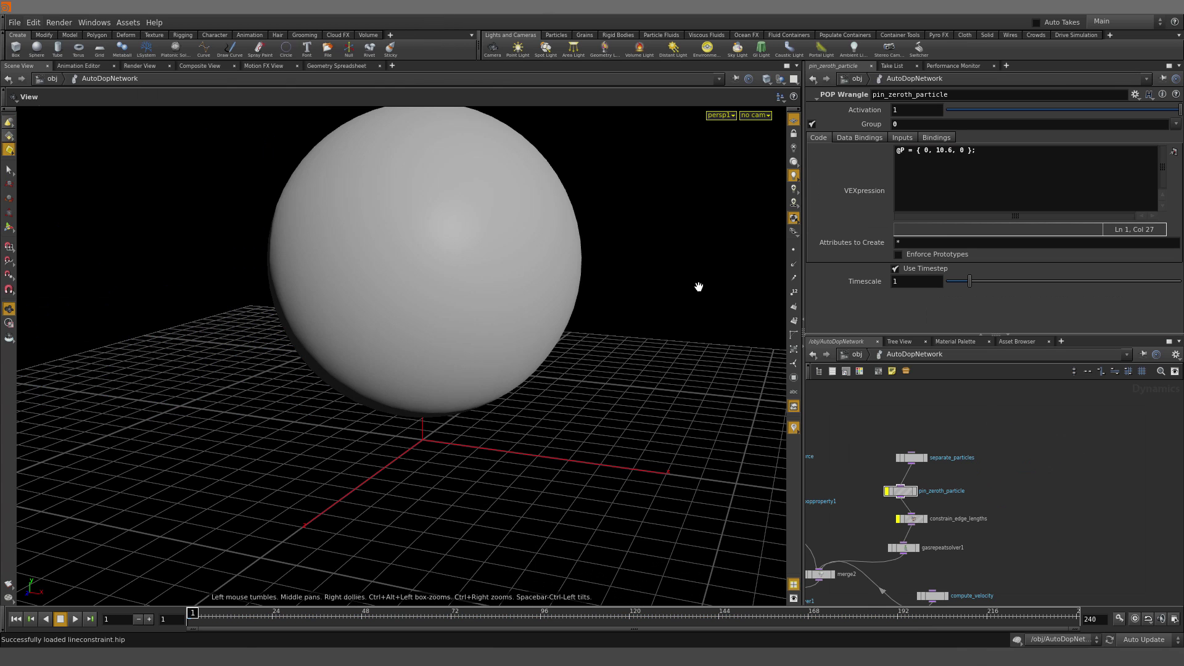
# Show the chain of spheres in wireframe from a wider view and go inside the geo1 object's network
pyautogui.scroll(-10, 506, 260)
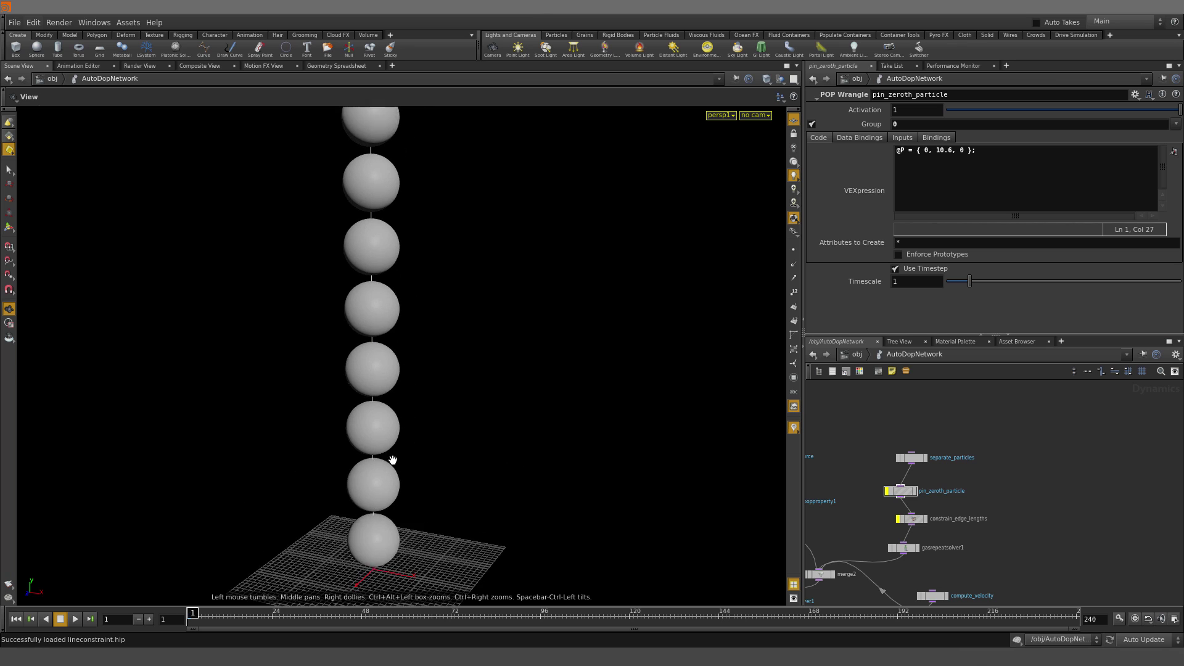
pyautogui.scroll(3, 423, 343)
pyautogui.press('w')
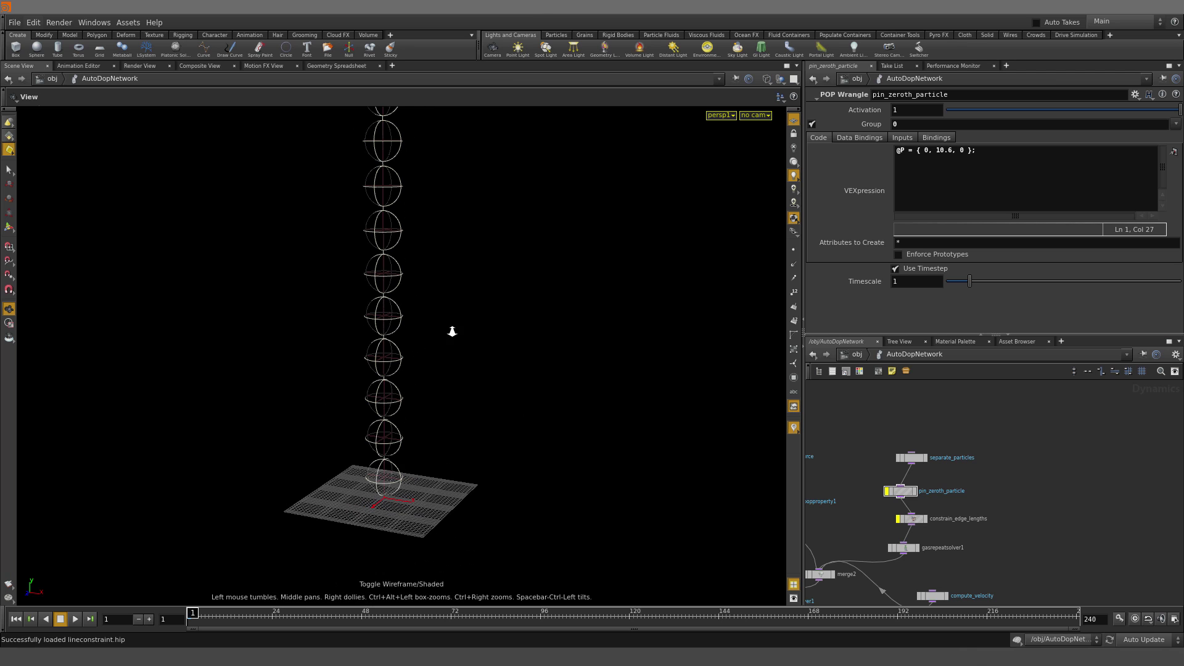
pyautogui.scroll(2, 452, 331)
pyautogui.press('u')
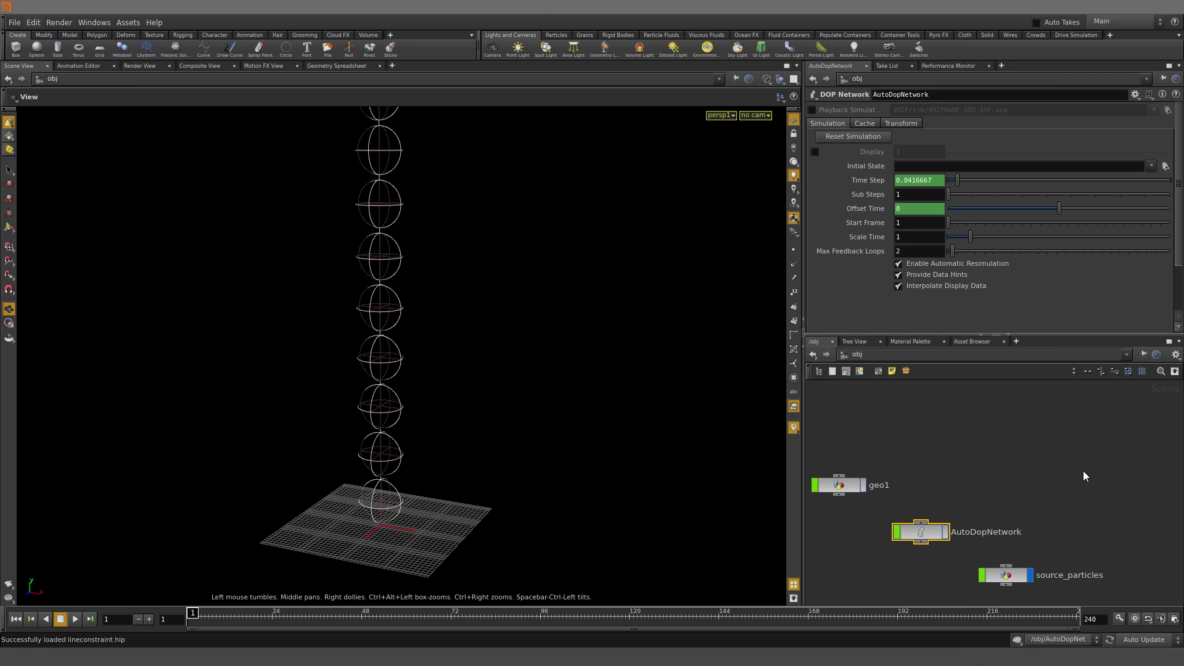
pyautogui.doubleClick(915, 430)
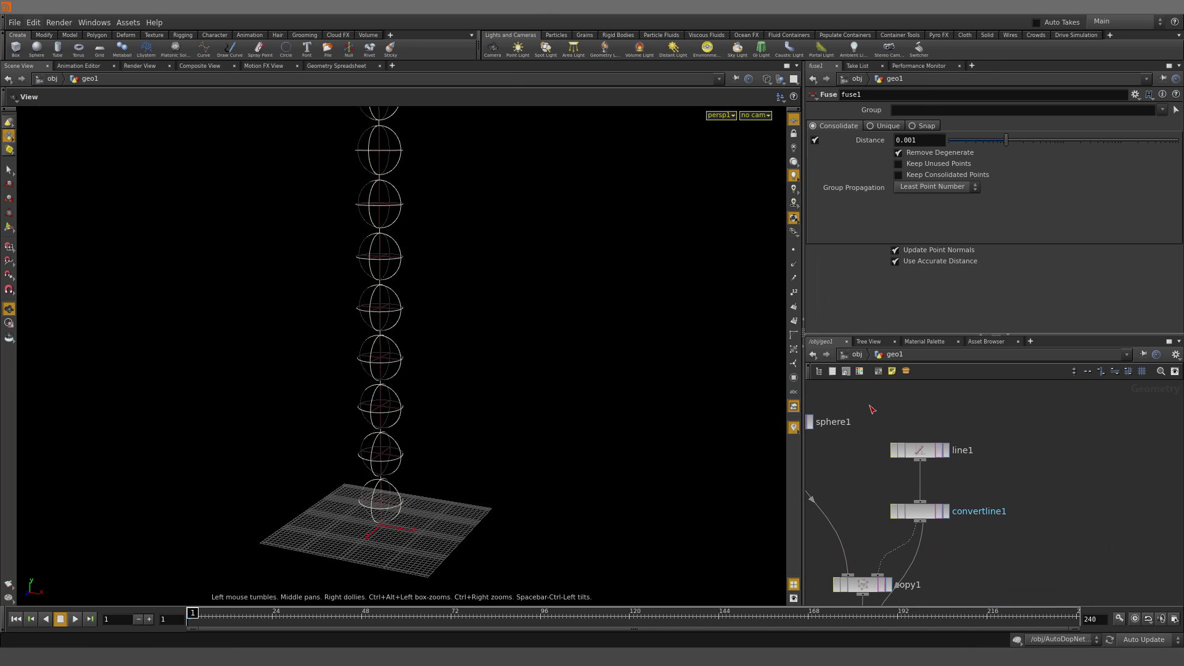
# Examine the line1 and convertline1 nodes' parameters and convertline1's geometry info, including its restlength primitive attribute
pyautogui.moveTo(1009, 480); pyautogui.dragTo(1008, 478)
pyautogui.moveTo(994, 506); pyautogui.dragTo(1051, 412, button='middle')
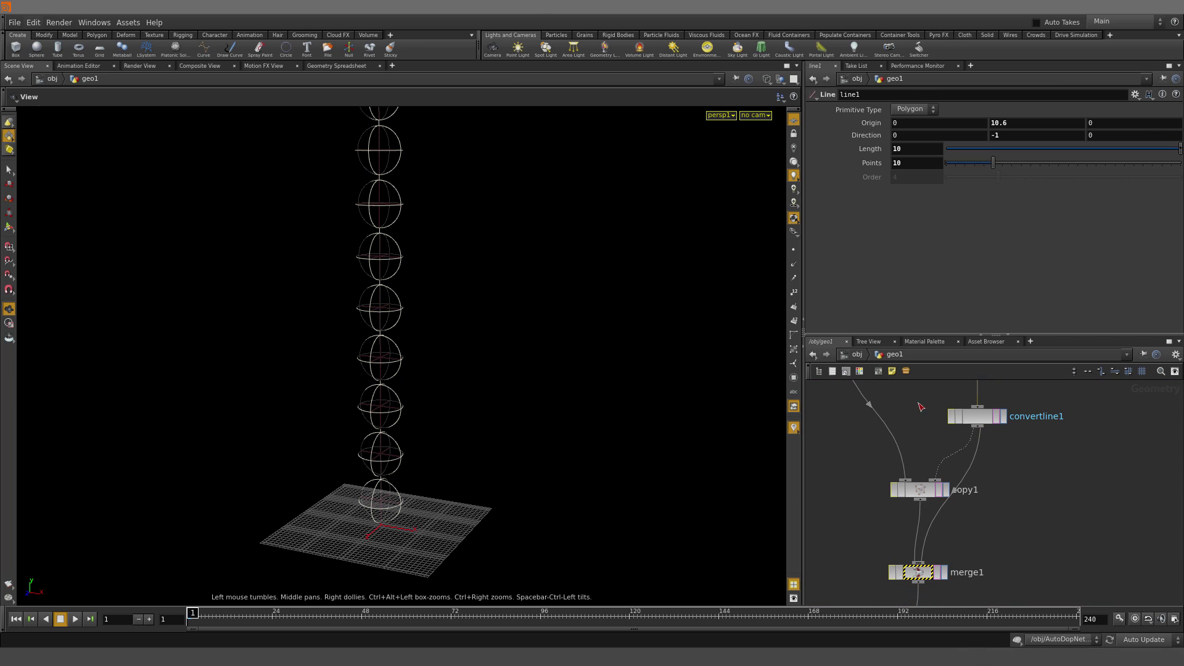
pyautogui.moveTo(917, 402); pyautogui.dragTo(1034, 451)
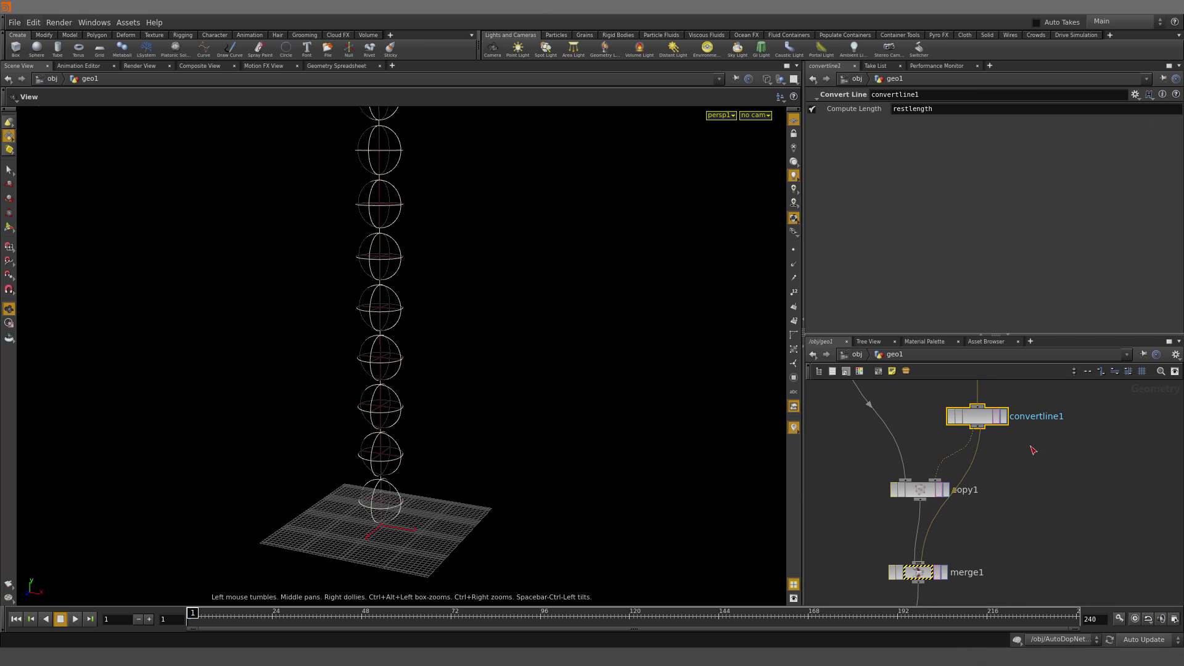
pyautogui.middleClick(977, 422)
pyautogui.moveTo(977, 422); pyautogui.dragTo(895, 522, button='middle')
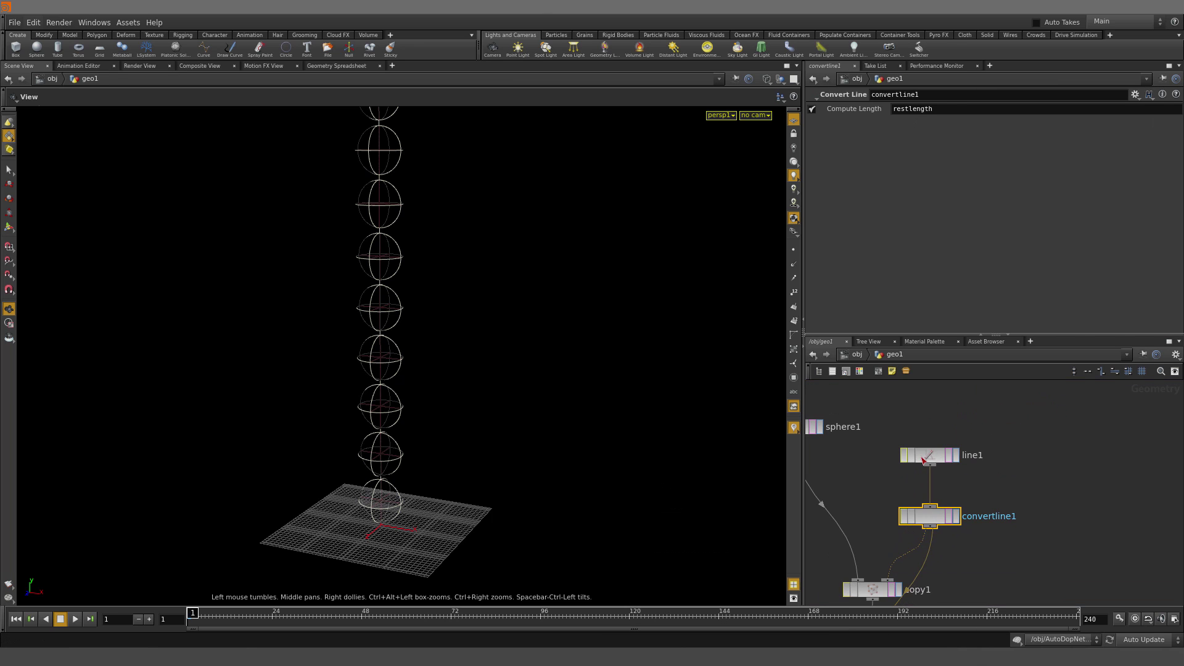
pyautogui.middleClick(925, 456)
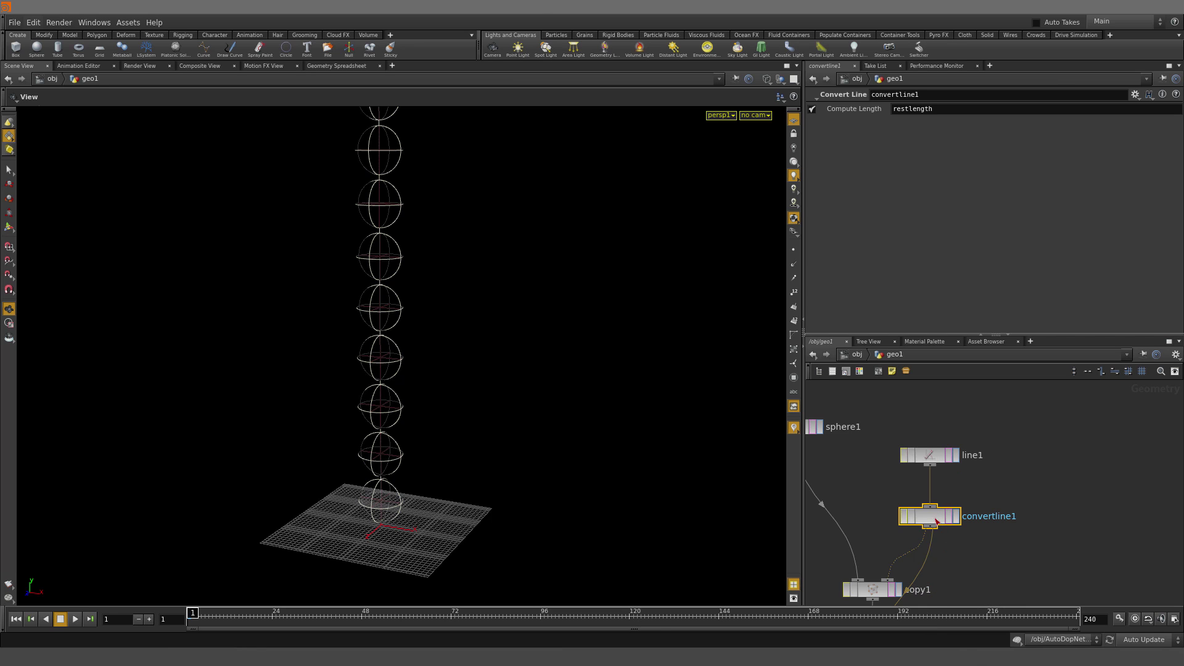
pyautogui.middleClick(925, 510)
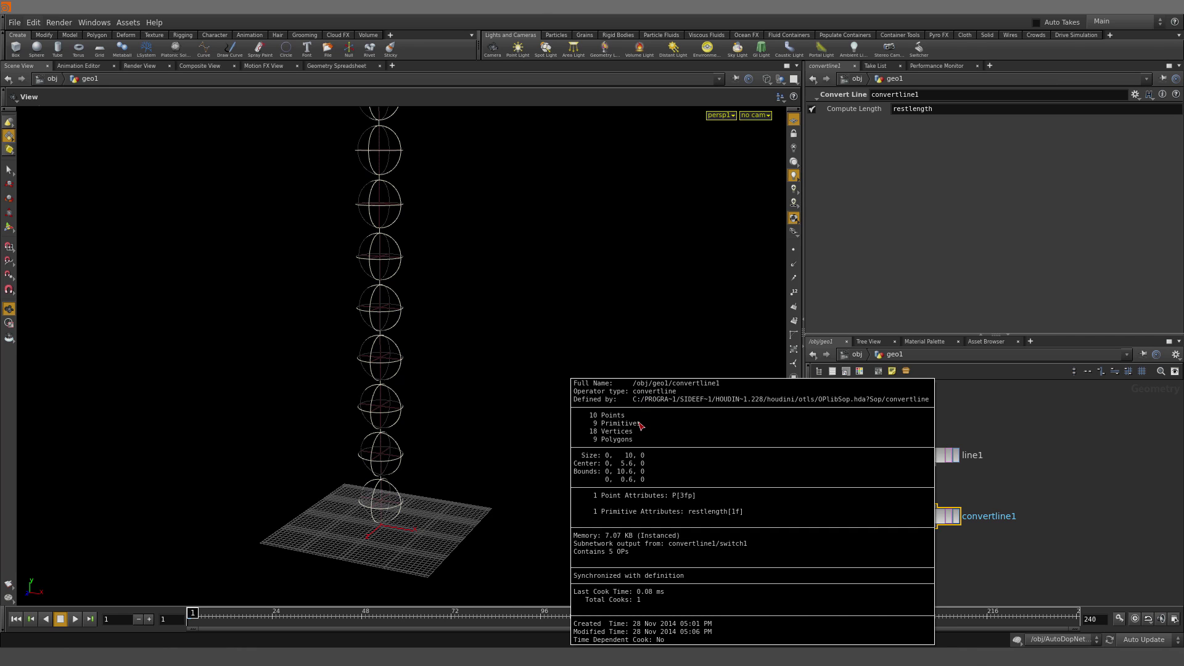
pyautogui.click(711, 511)
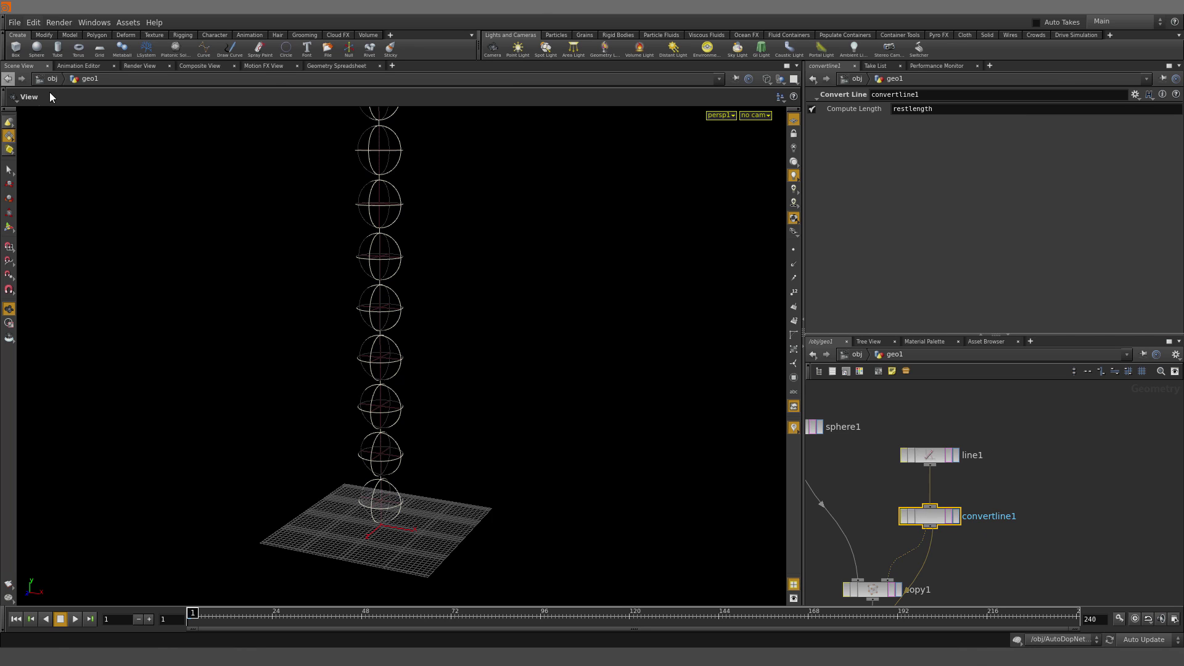
# Check convertline1's per-primitive restlength values in the geometry spreadsheet and return to the scene view
pyautogui.click(333, 66)
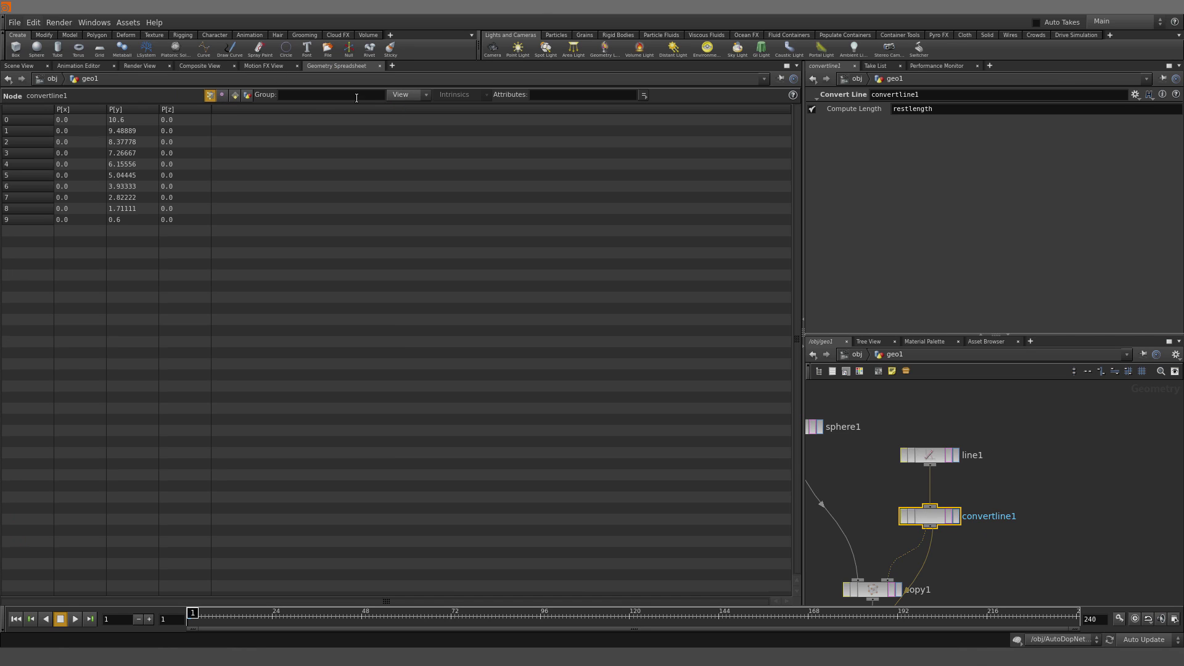
pyautogui.click(235, 96)
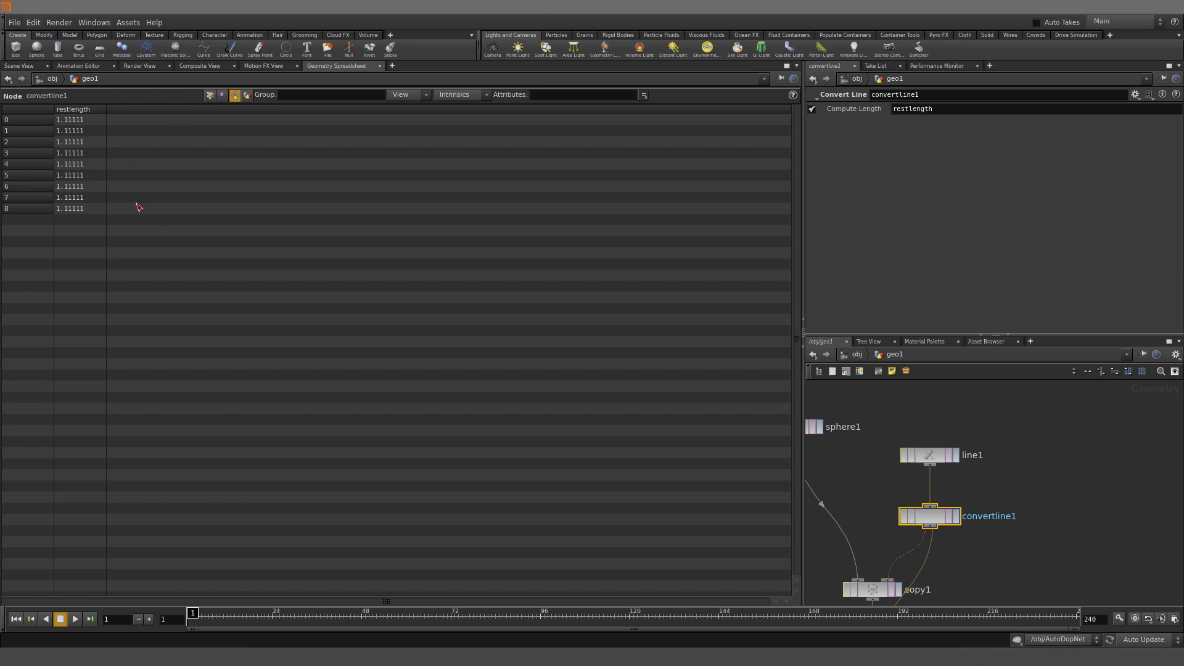
pyautogui.click(25, 66)
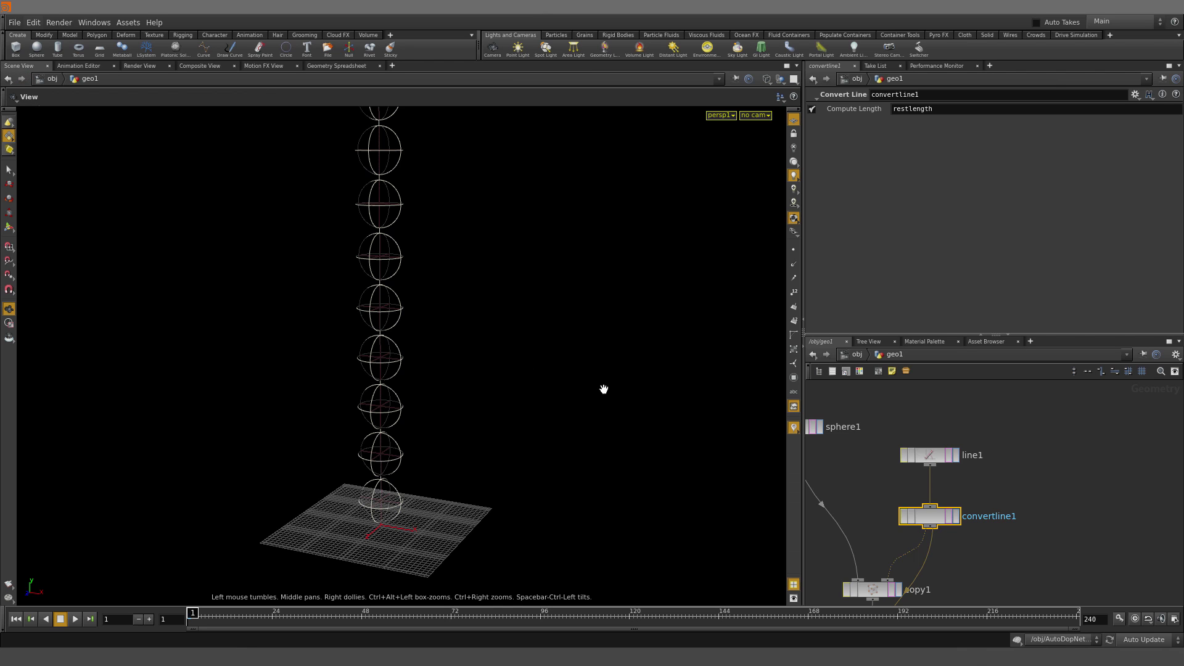
# Go up from geo1 into AutoDopNetwork and review the separate_particles wrangle's VEX code
pyautogui.moveTo(989, 545); pyautogui.dragTo(1002, 417, button='middle')
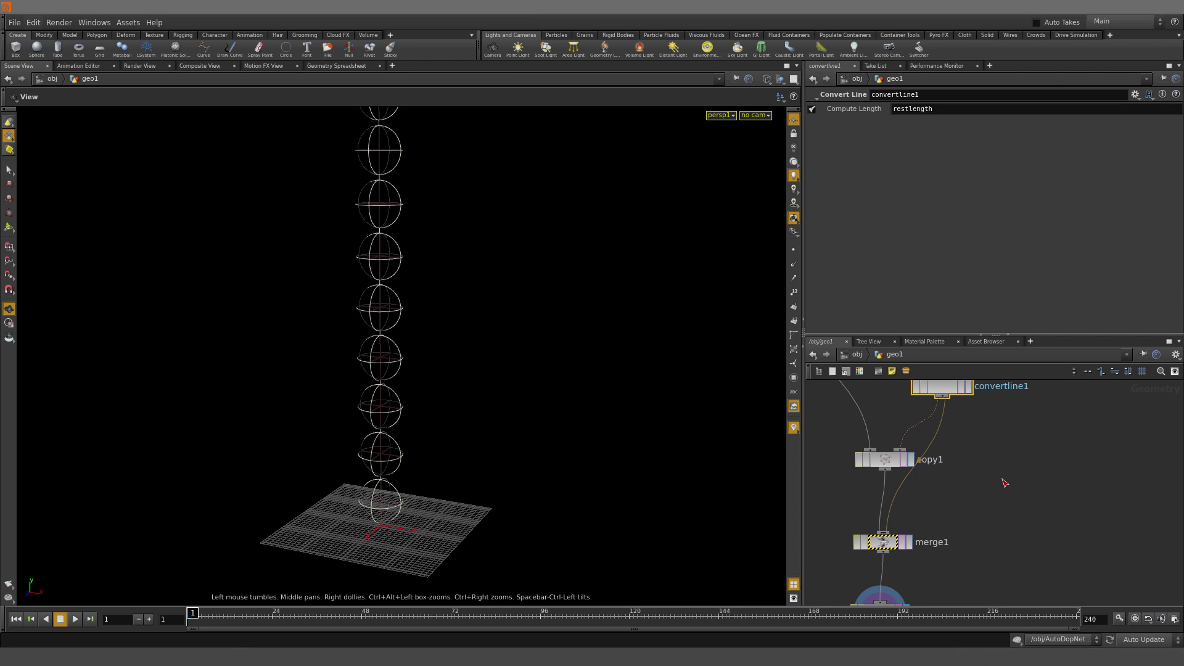
pyautogui.press('u')
pyautogui.doubleClick(986, 472)
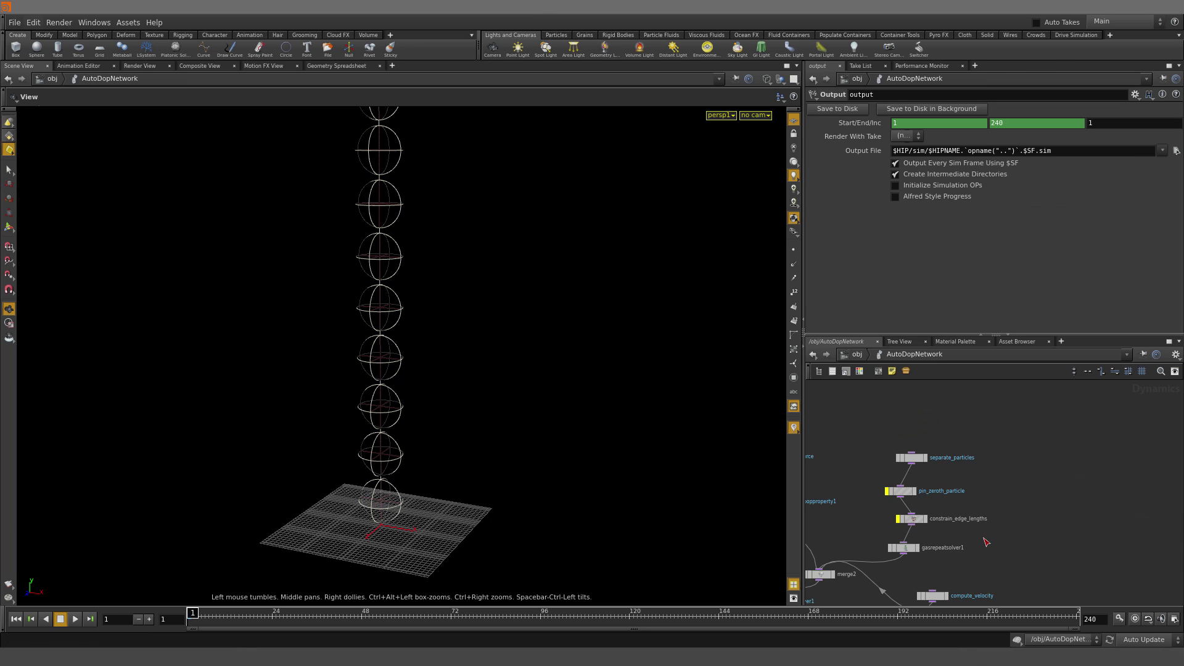
pyautogui.scroll(3, 986, 542)
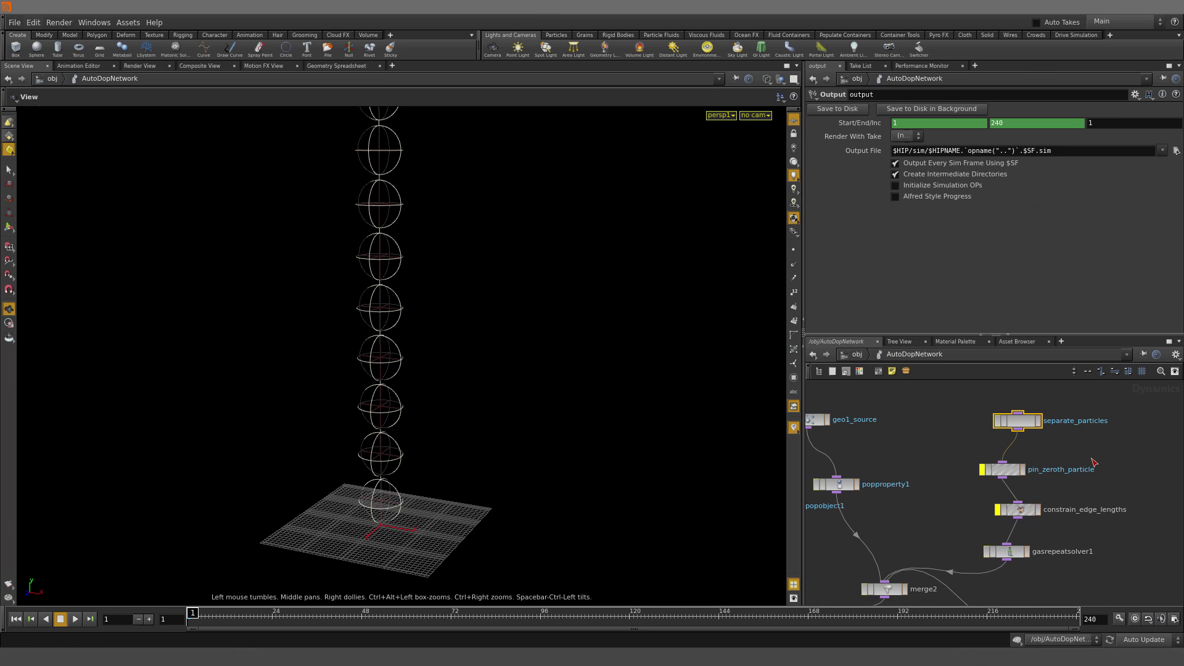
pyautogui.click(1036, 423)
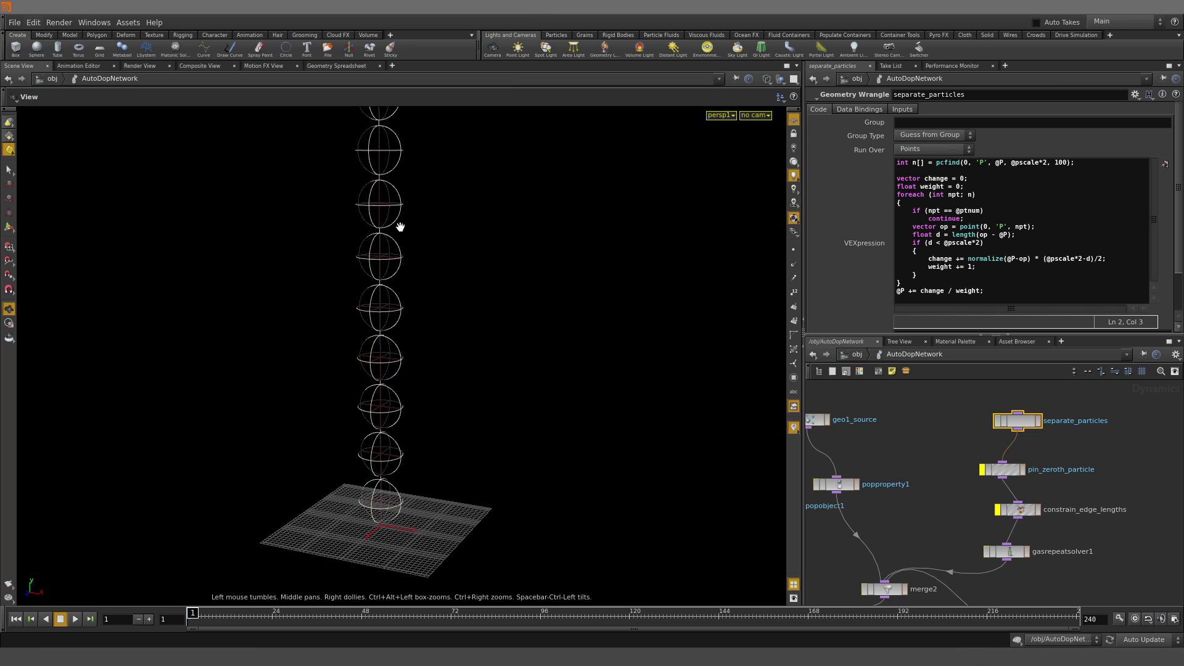
# Frame the whole sphere chain, play the simulation with the pin and edge-length nodes bypassed, and rewind to the first frame
pyautogui.moveTo(397, 225); pyautogui.dragTo(311, 352, button='right')
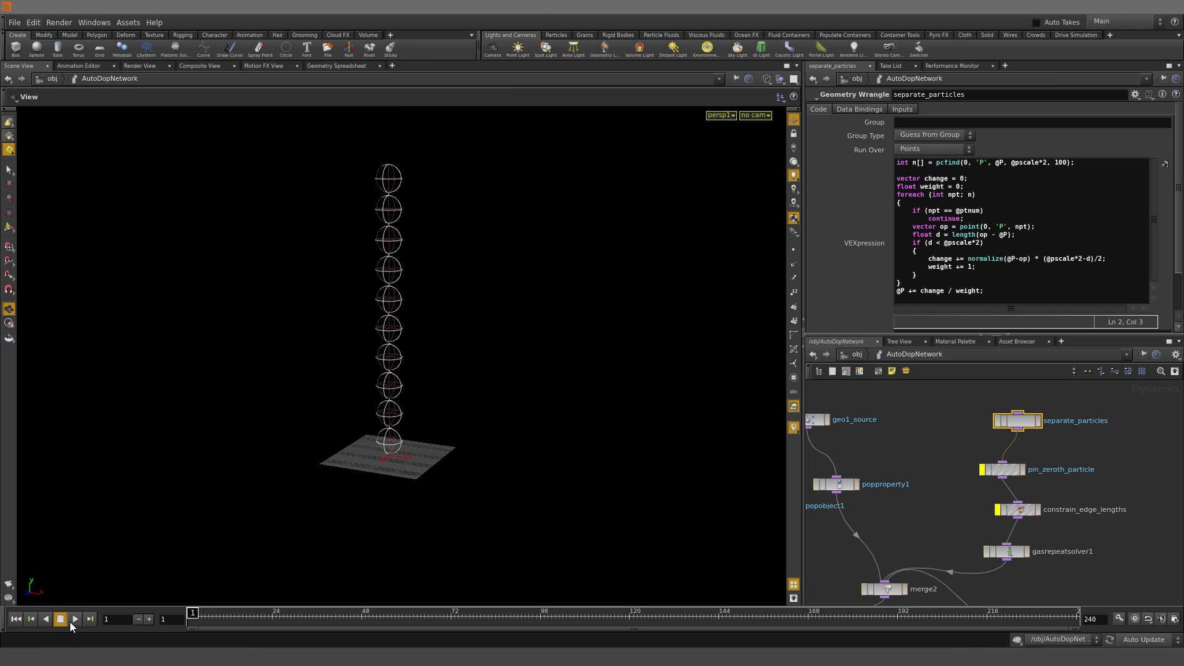
pyautogui.click(75, 619)
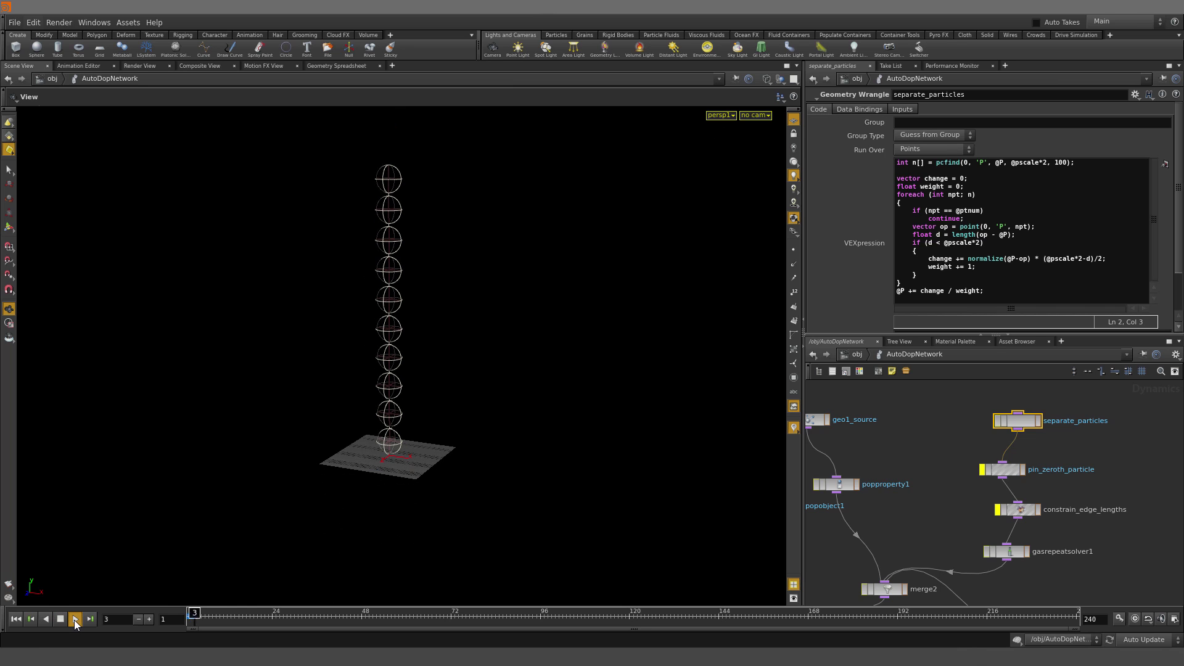
pyautogui.click(16, 621)
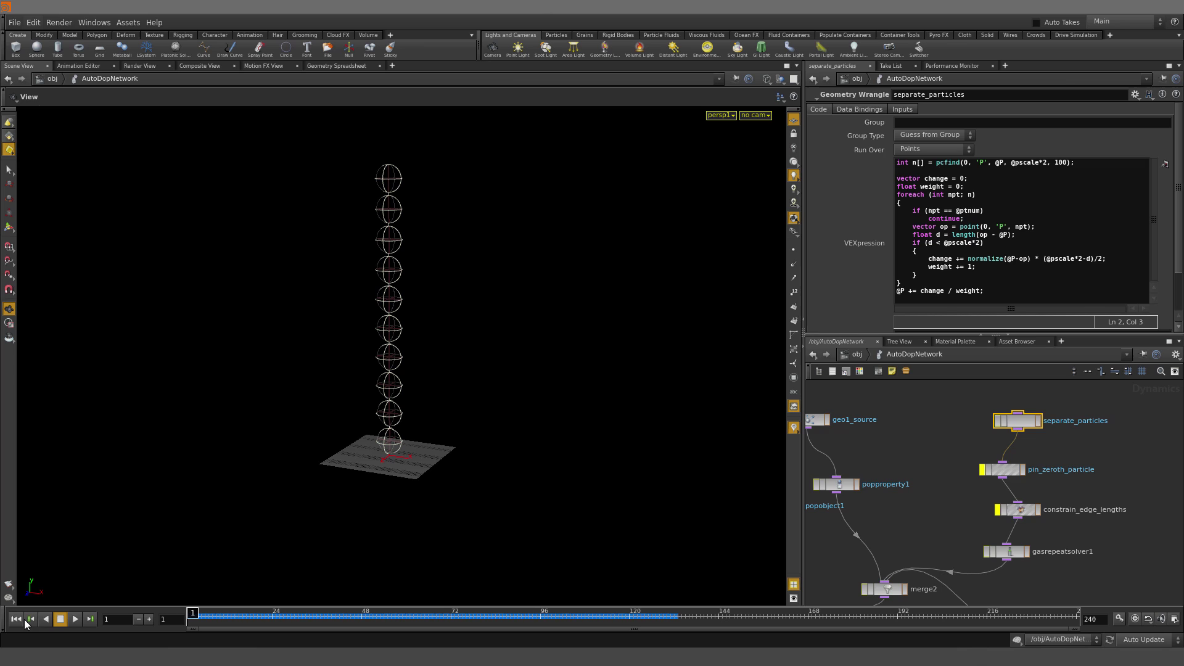
# Take pin_zeroth_particle out of bypass, play the simulation with the top particle pinned, and rewind to the first frame
pyautogui.click(984, 470)
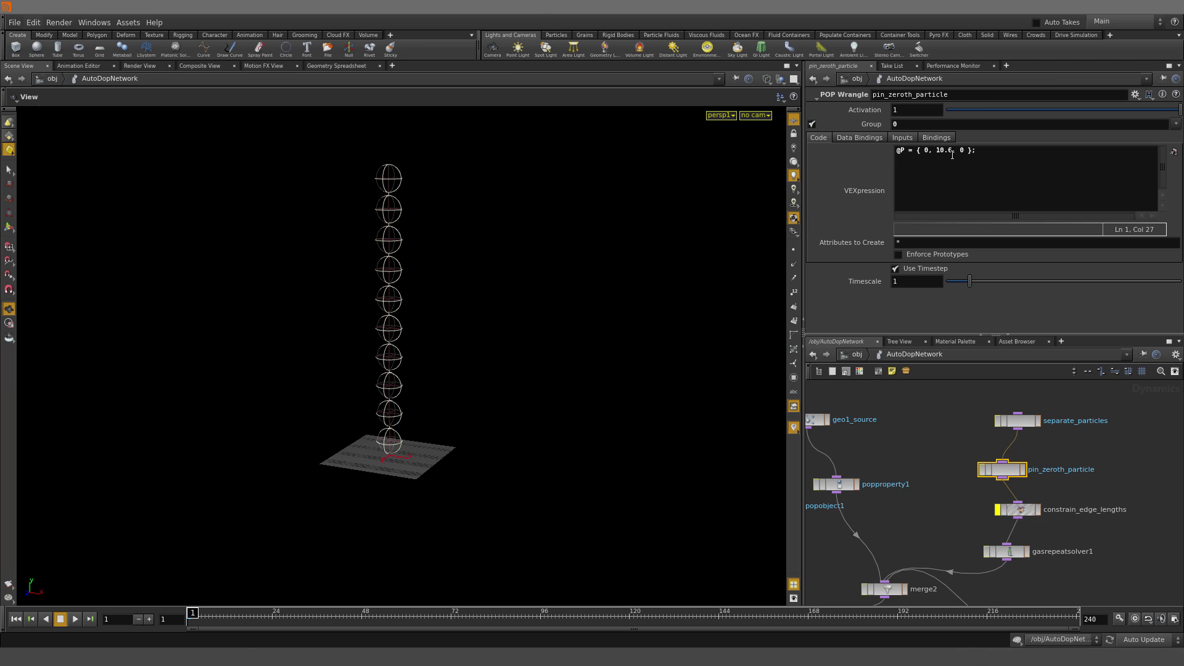
pyautogui.click(76, 619)
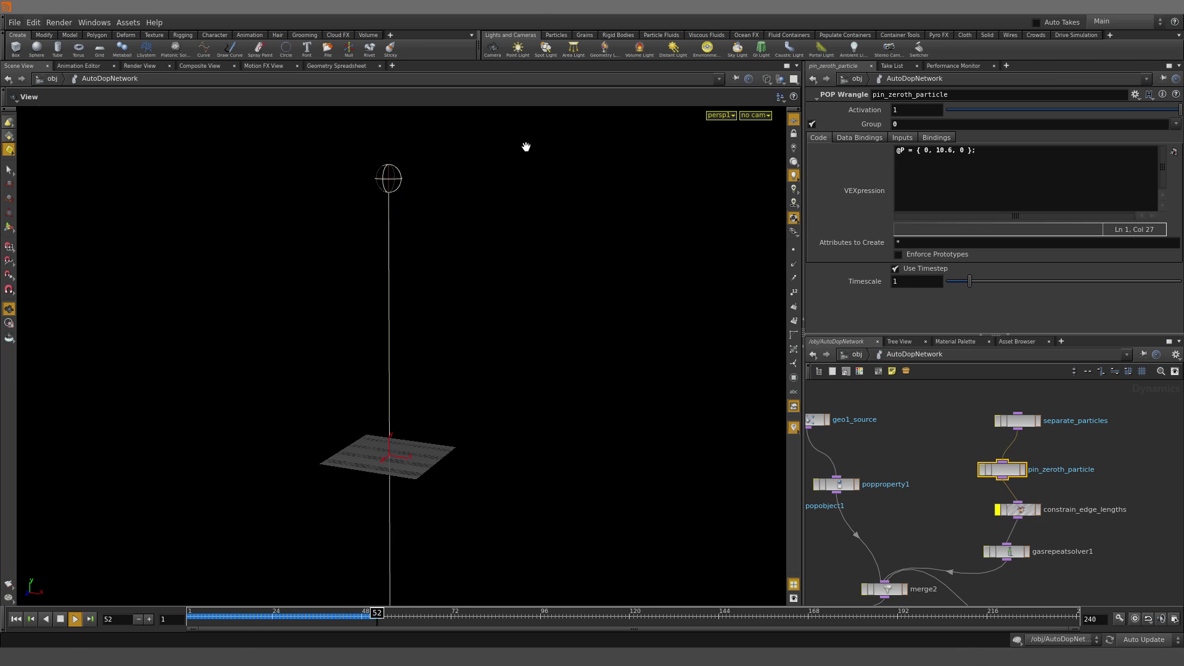
pyautogui.click(17, 619)
# Go inside constrain_edge_lengths, maximize the network view, and review the get_primitives snippet
pyautogui.click(1019, 510)
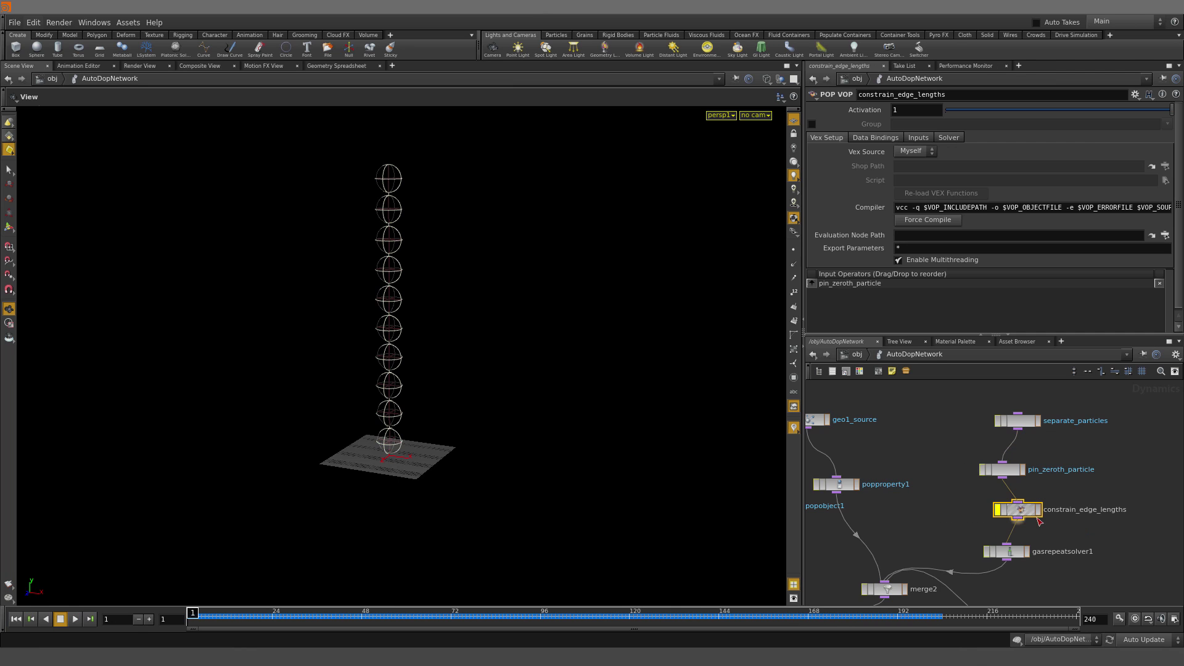
pyautogui.doubleClick(1020, 511)
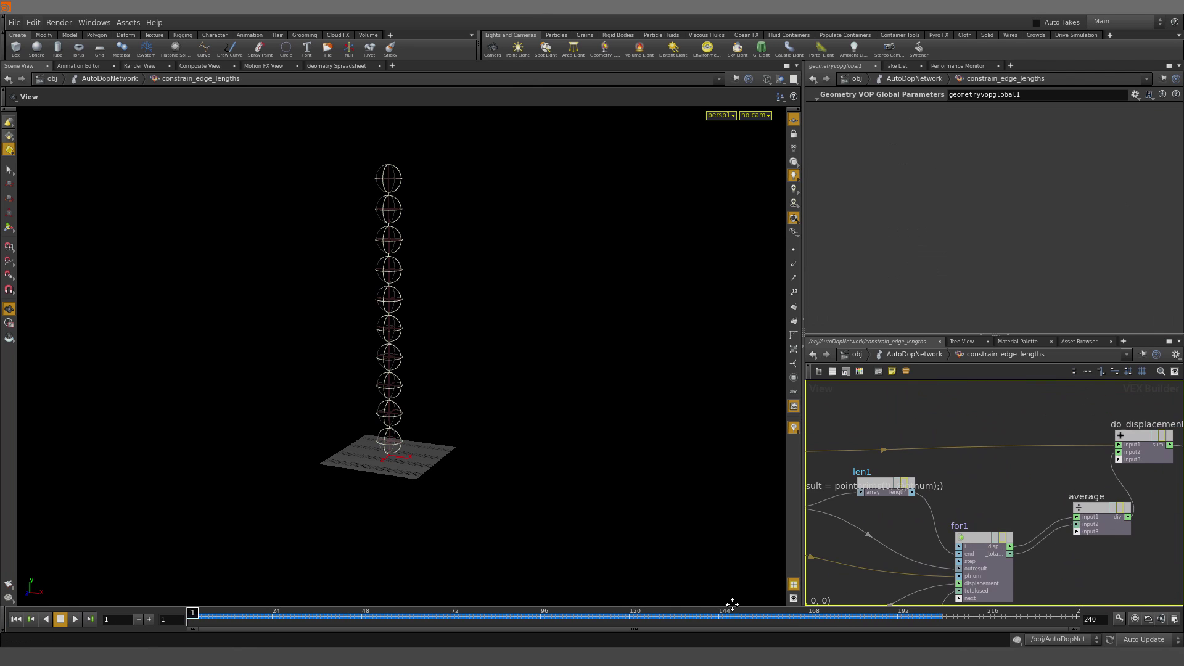
pyautogui.click(1168, 342)
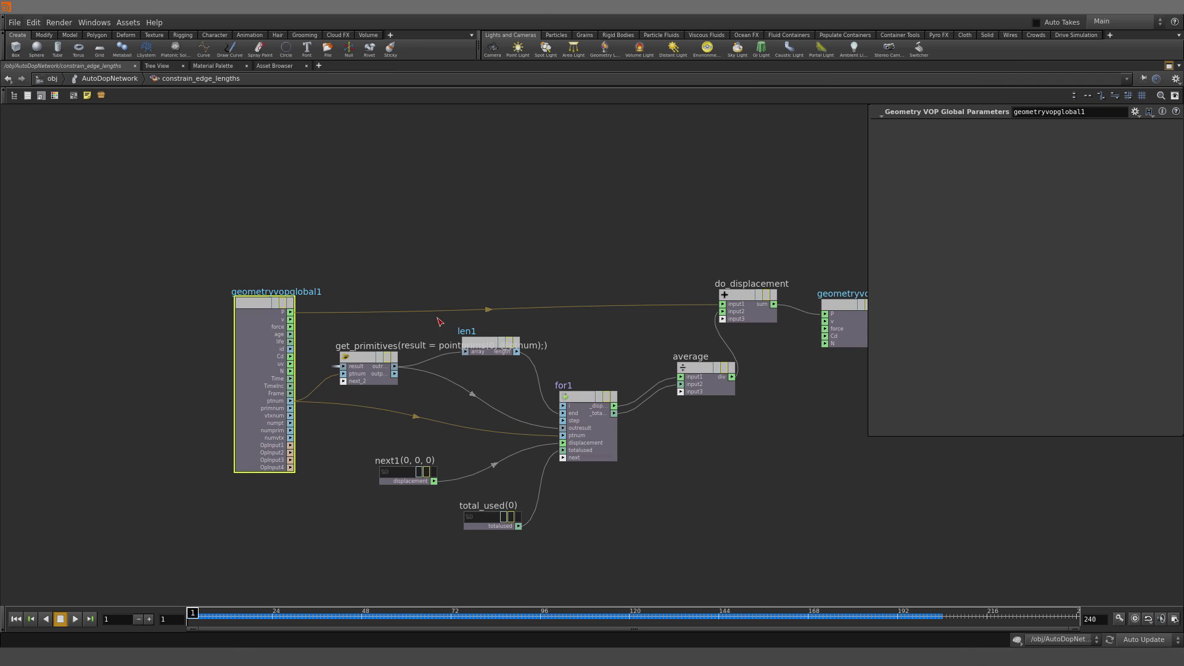
pyautogui.click(364, 369)
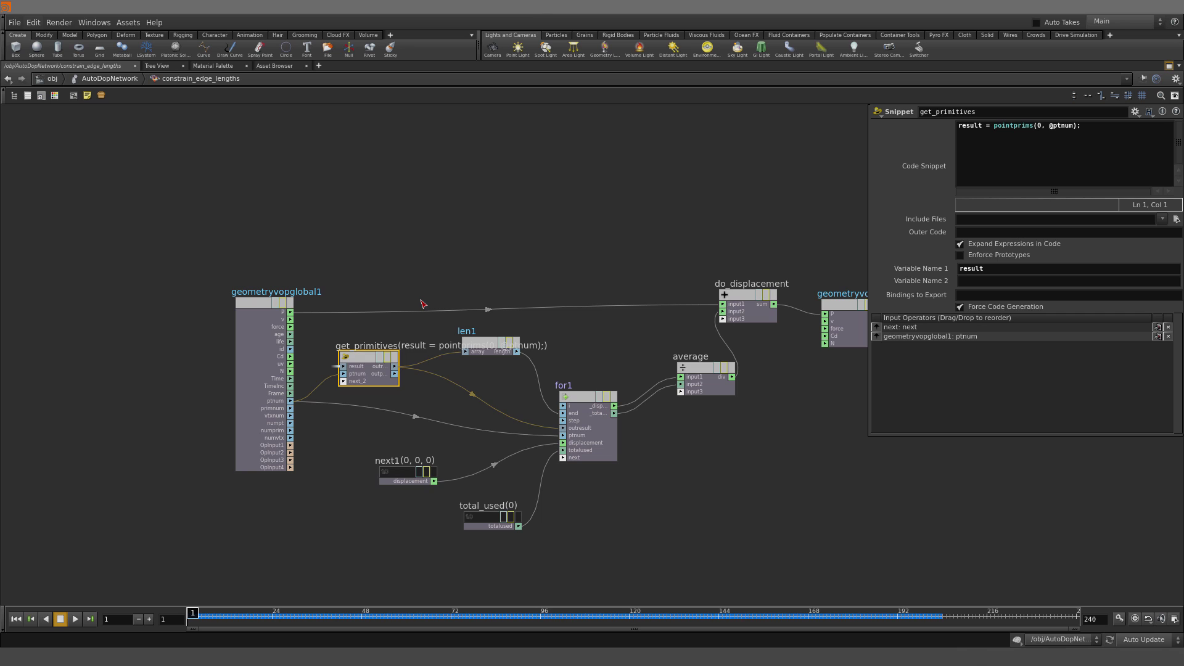
# Go inside the for1 loop and examine its get_primitive, get_rest_length, importpoint1 and importpoint2 nodes
pyautogui.click(586, 432)
pyautogui.doubleClick(587, 434)
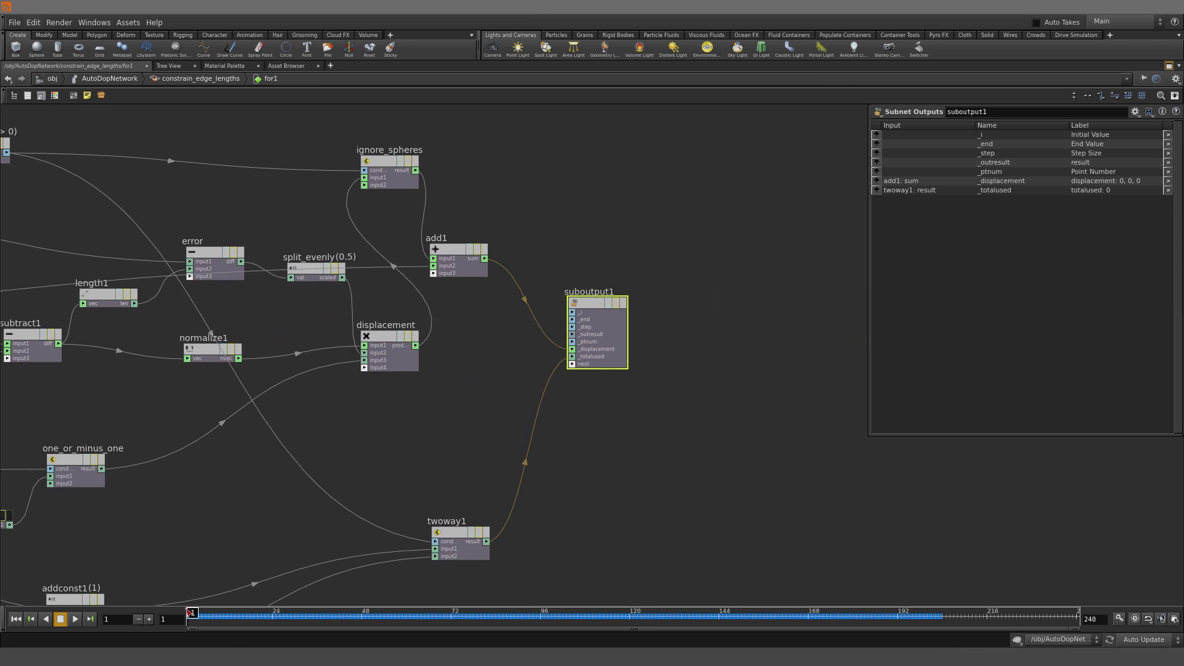
pyautogui.moveTo(243, 510); pyautogui.dragTo(740, 539, button='middle')
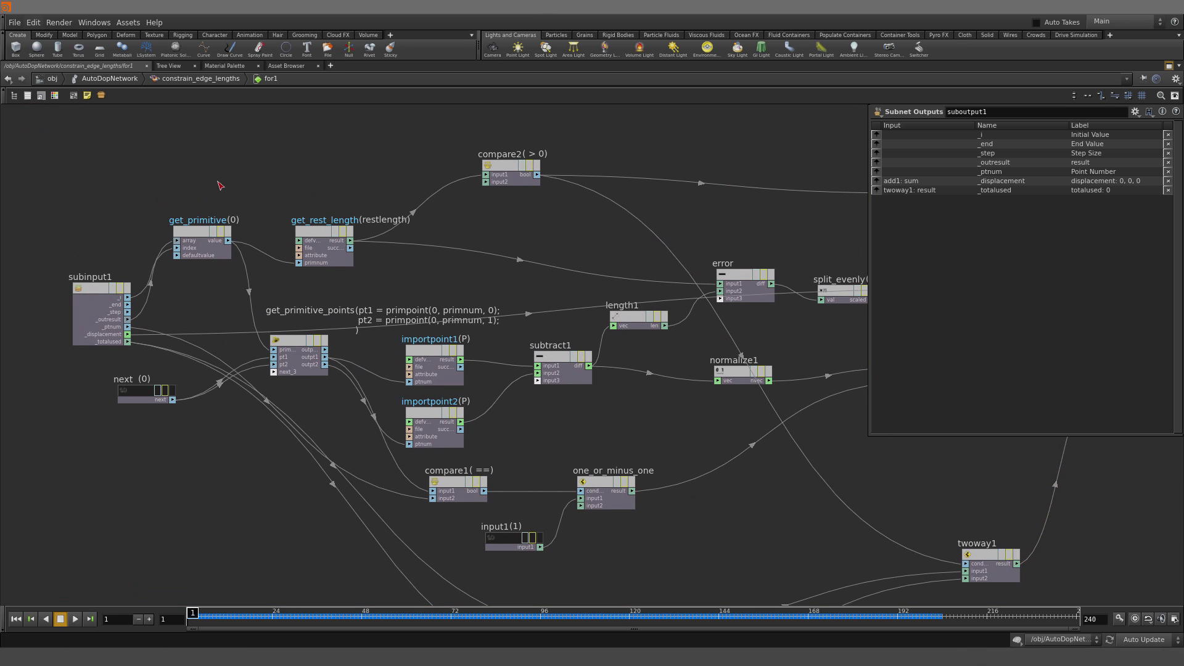
pyautogui.click(197, 250)
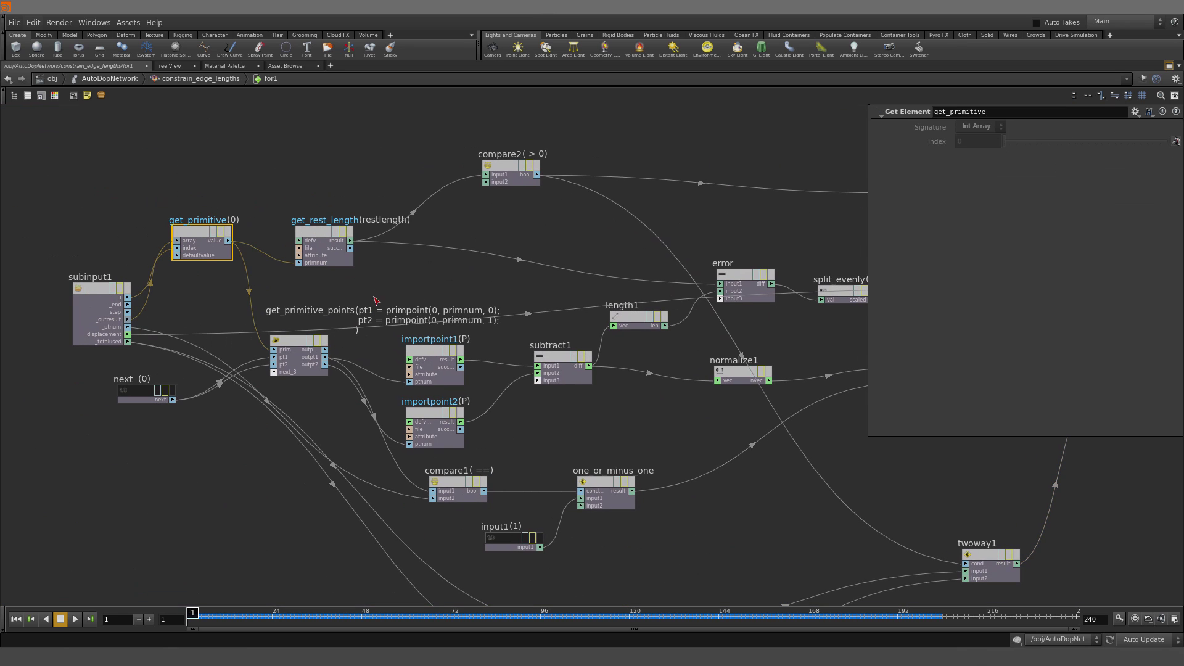
pyautogui.click(324, 250)
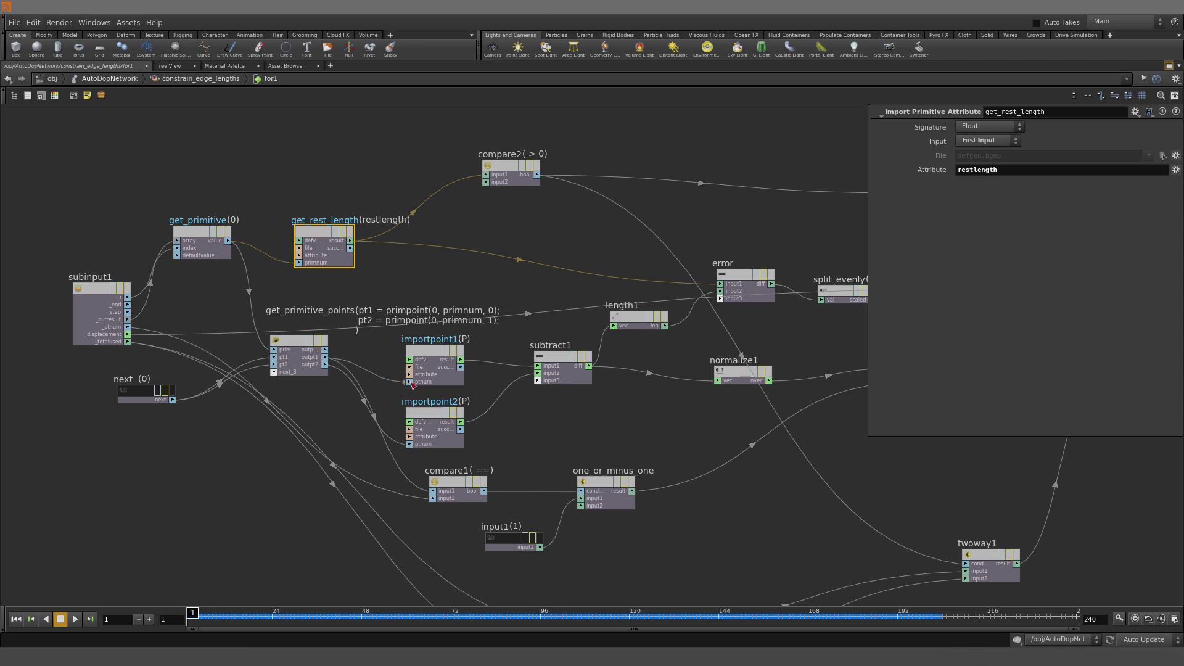
pyautogui.moveTo(448, 293); pyautogui.dragTo(408, 467)
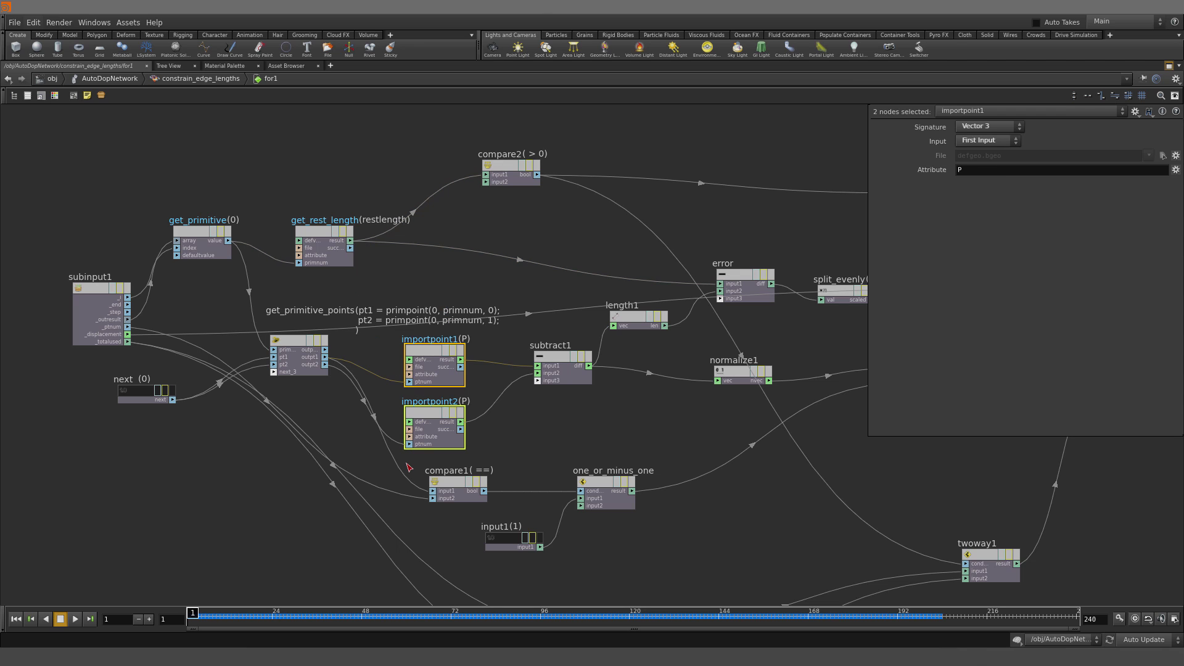
# Examine how the error, split_evenly and add1 nodes in the for1 loop compute the displacement output
pyautogui.moveTo(670, 433); pyautogui.dragTo(221, 456, button='middle')
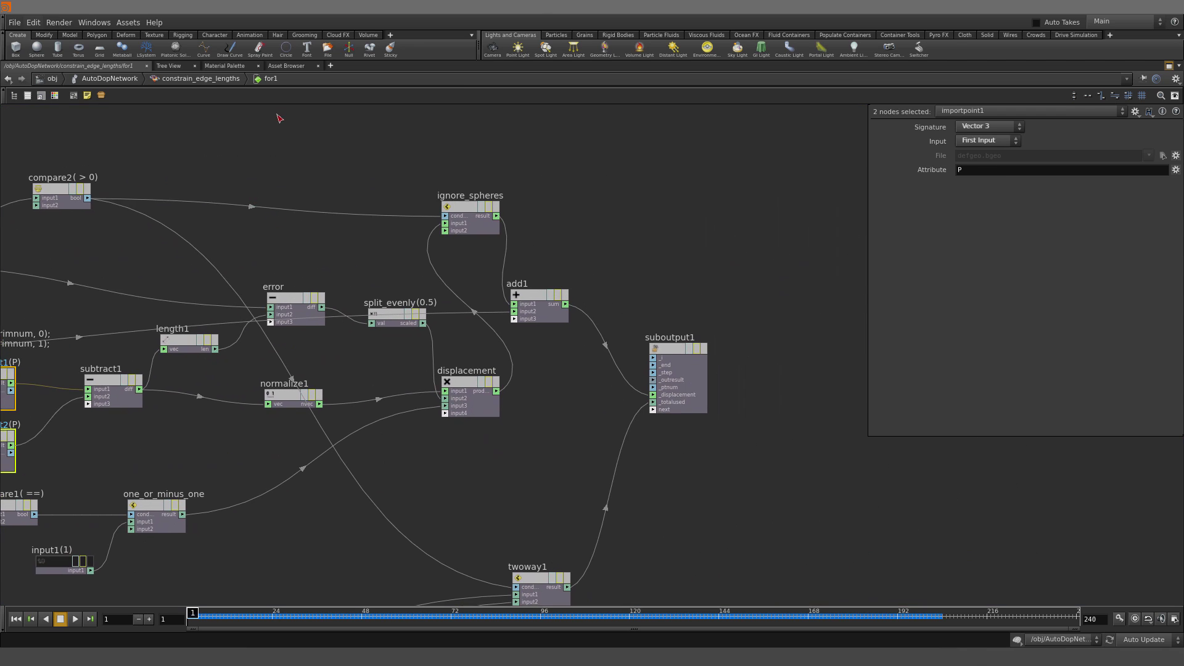
pyautogui.moveTo(279, 118); pyautogui.dragTo(317, 335)
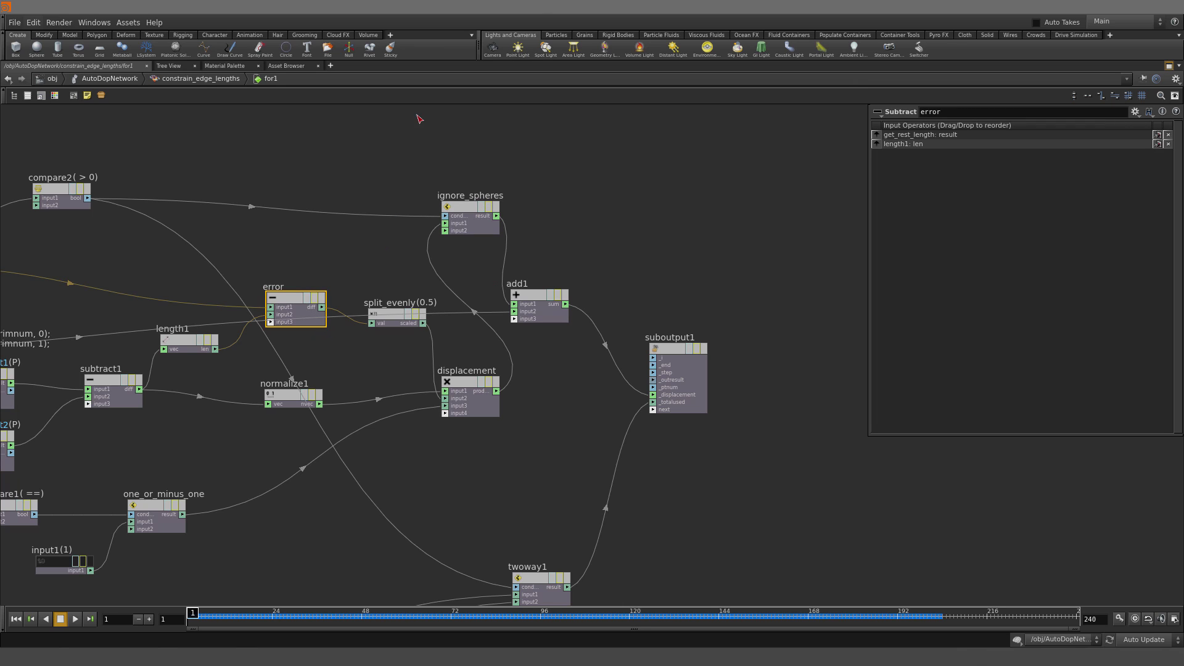
pyautogui.moveTo(406, 184); pyautogui.dragTo(382, 350)
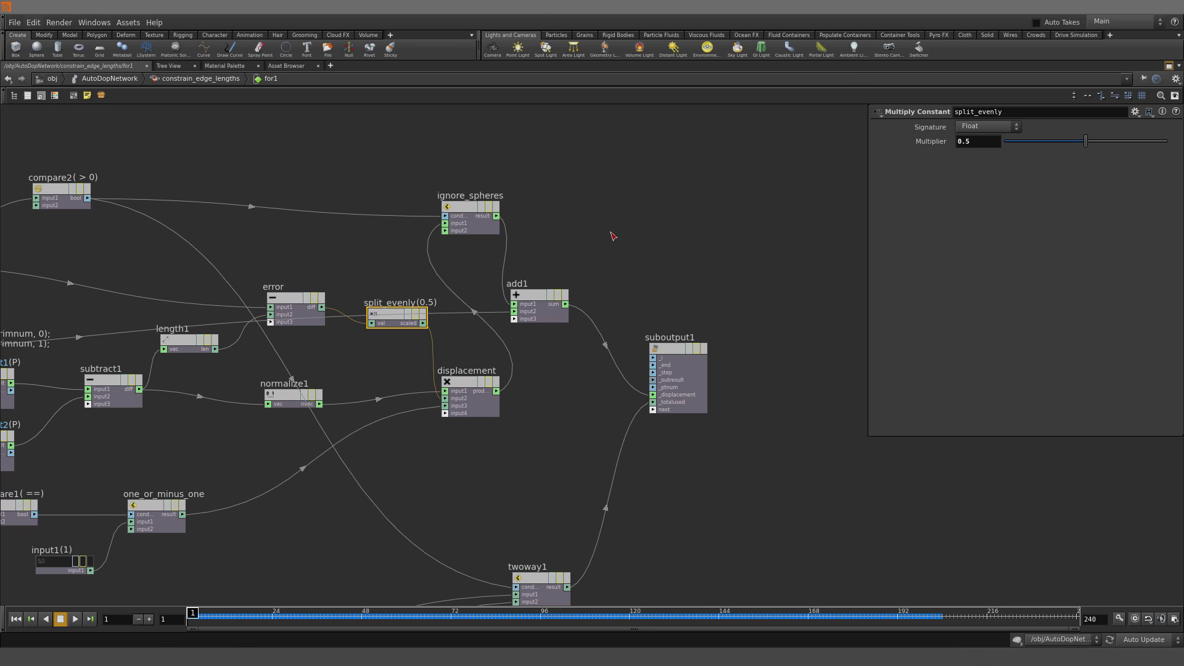
pyautogui.moveTo(605, 213); pyautogui.dragTo(522, 412)
pyautogui.moveTo(467, 533); pyautogui.dragTo(404, 441, button='middle')
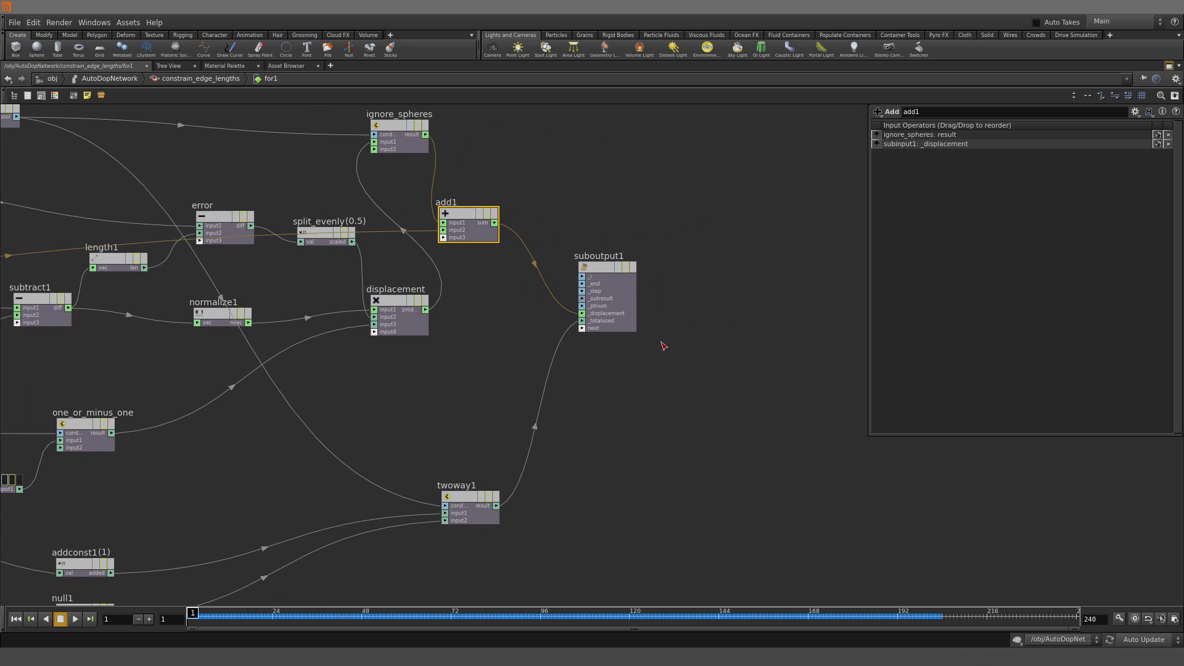
# Restore the pane layout, return to AutoDopNetwork, and take constrain_edge_lengths out of bypass
pyautogui.click(1169, 66)
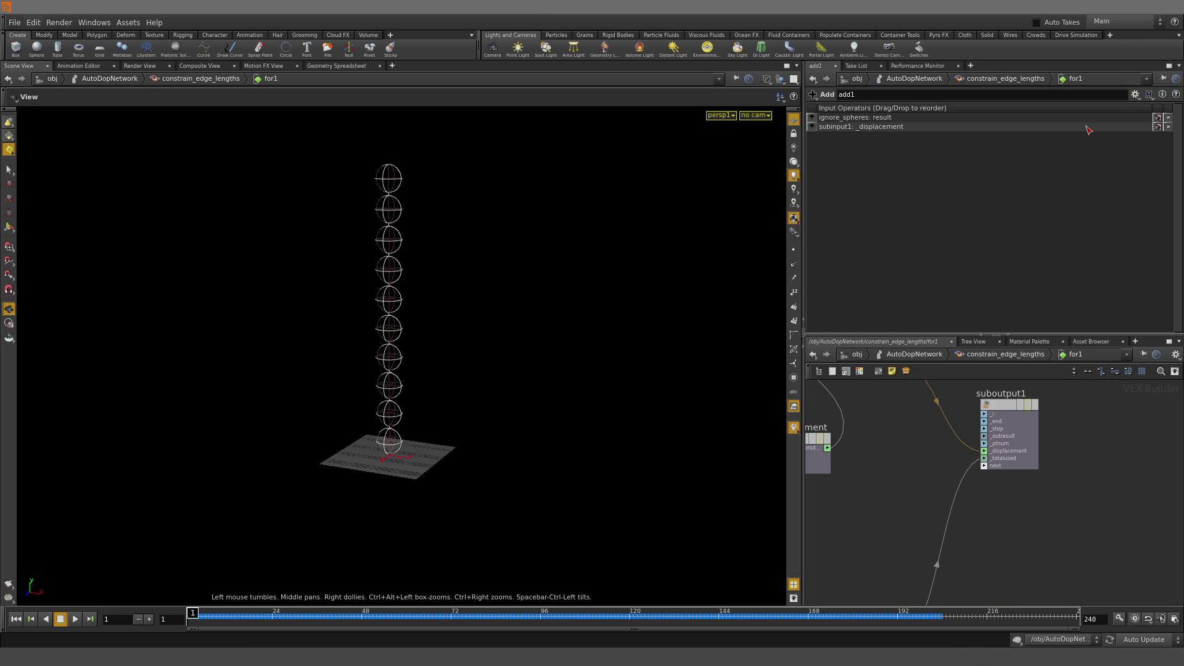
pyautogui.press('u')
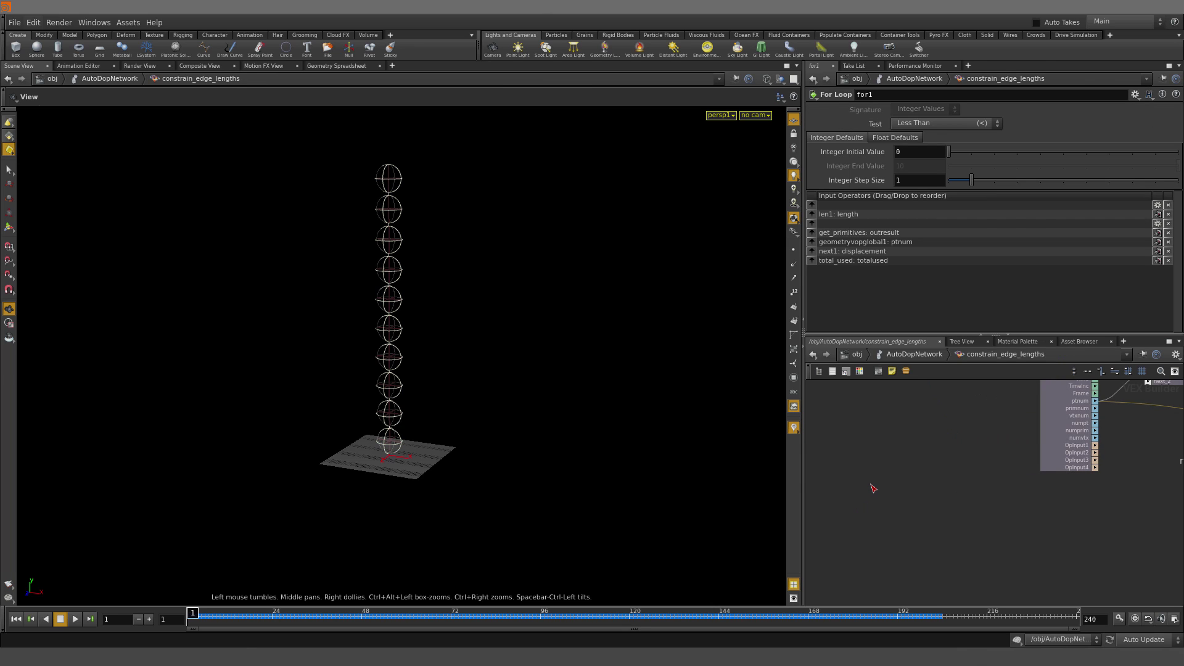
pyautogui.press('u')
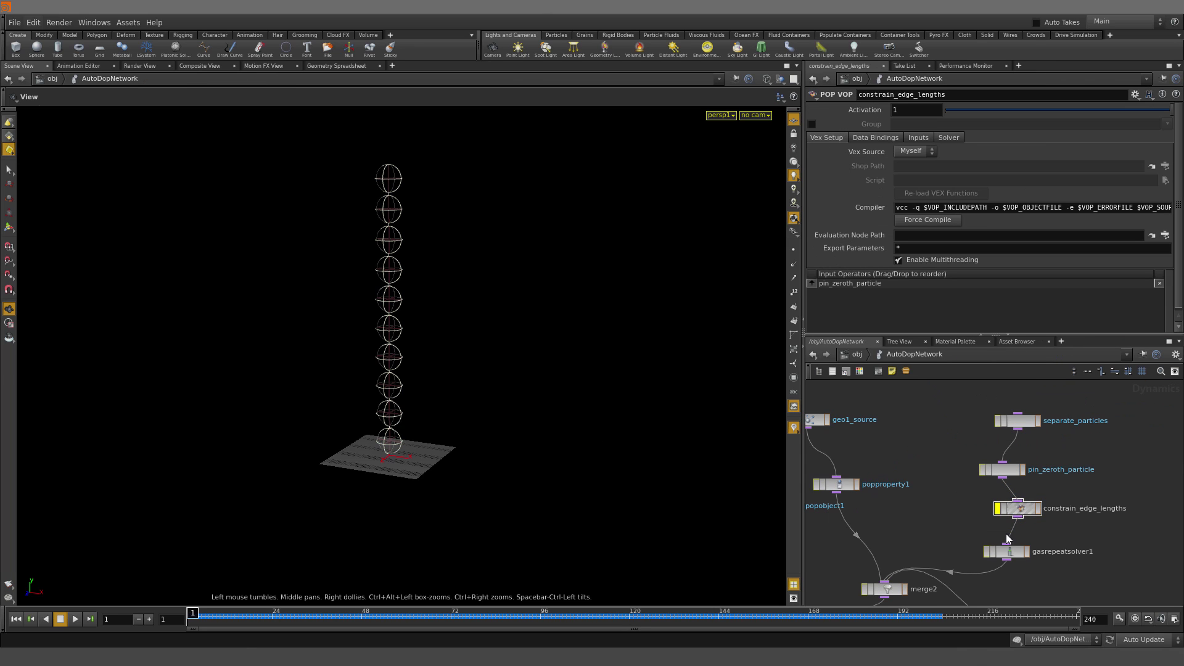
pyautogui.click(998, 509)
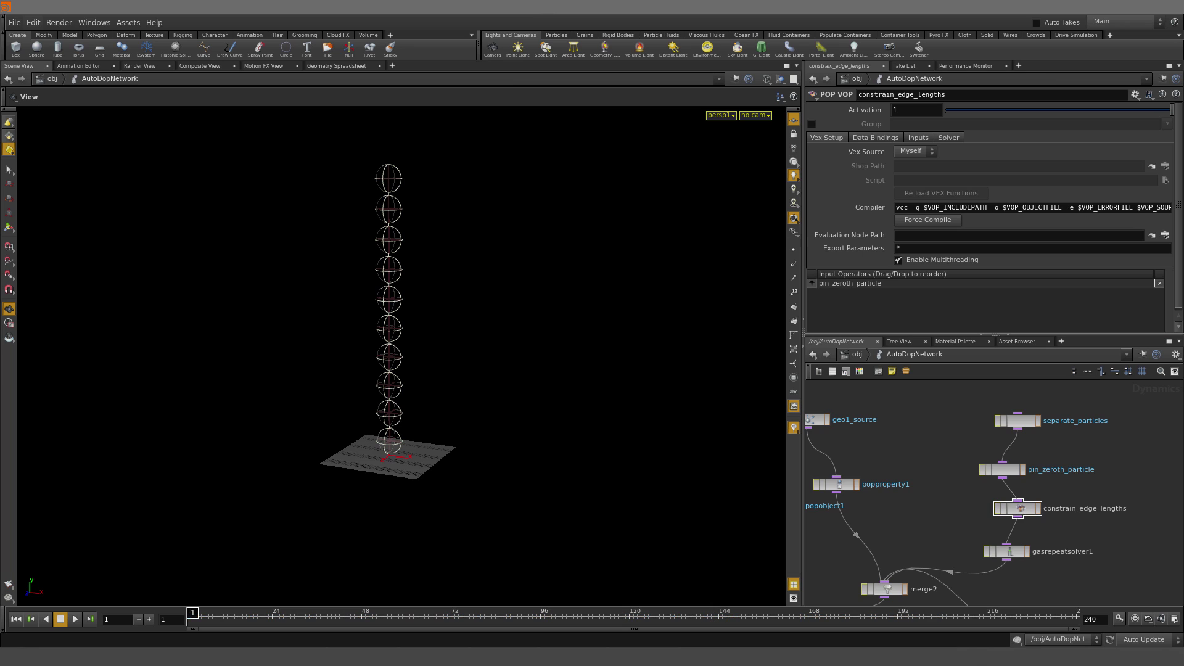
# Play the constrained particle chain simulation and stop it, and switch to File Explorer to open chain_F.hip.mp4
pyautogui.click(74, 619)
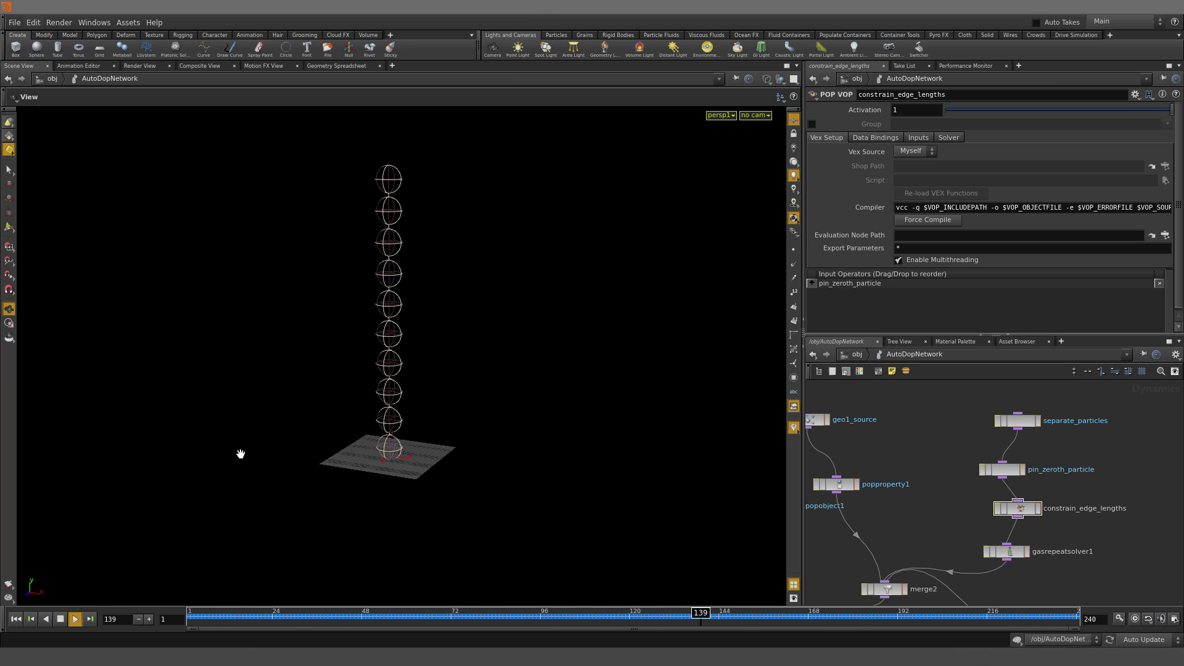
pyautogui.click(60, 619)
pyautogui.hotkey('alt', 'Tab')
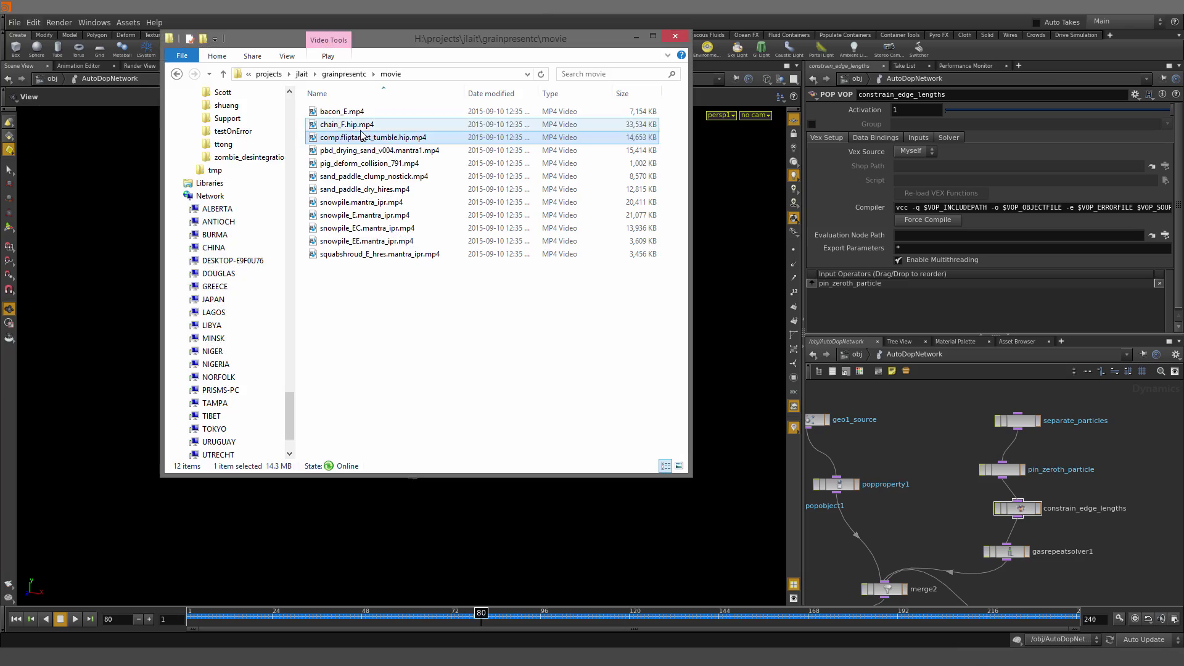
pyautogui.doubleClick(362, 125)
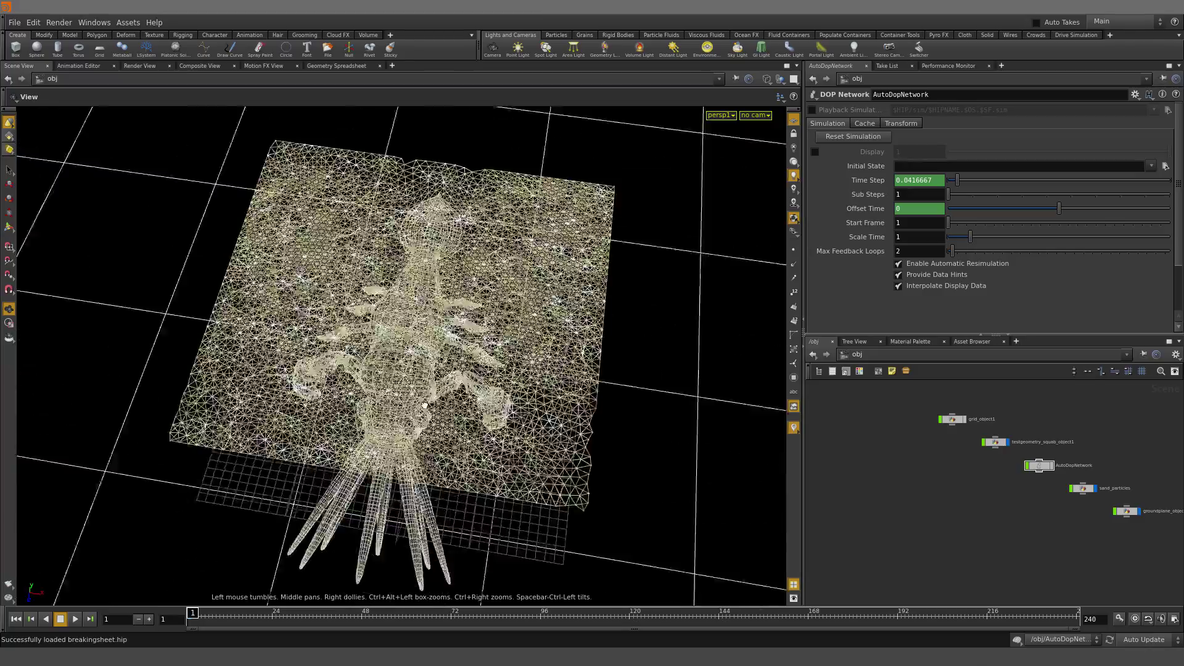
# Go inside grid_object1, allow editing of the contents of grainsource1, and enter that node's network
pyautogui.scroll(2, 1028, 427)
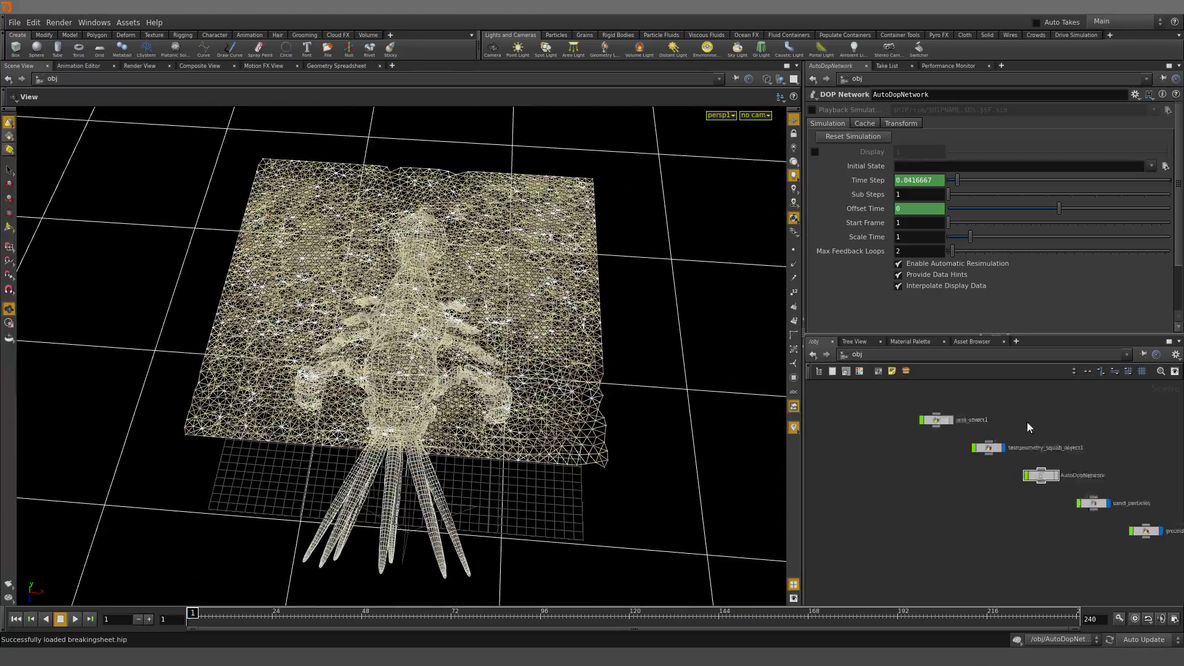
pyautogui.scroll(2, 1029, 427)
pyautogui.doubleClick(857, 425)
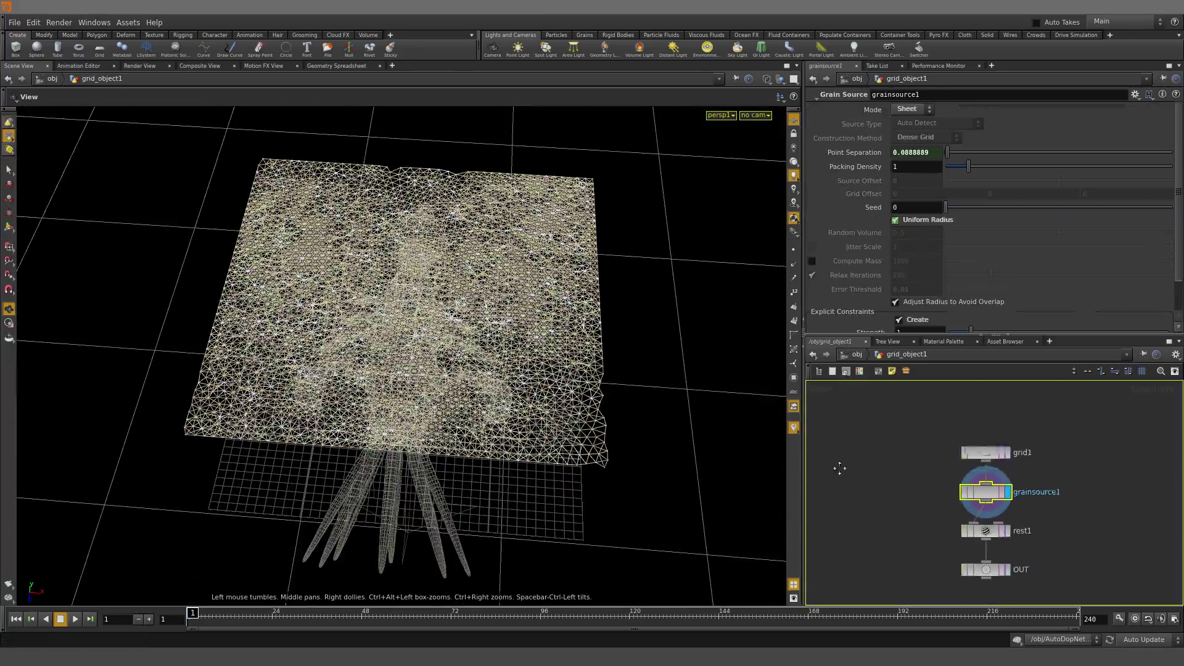
pyautogui.scroll(4, 918, 471)
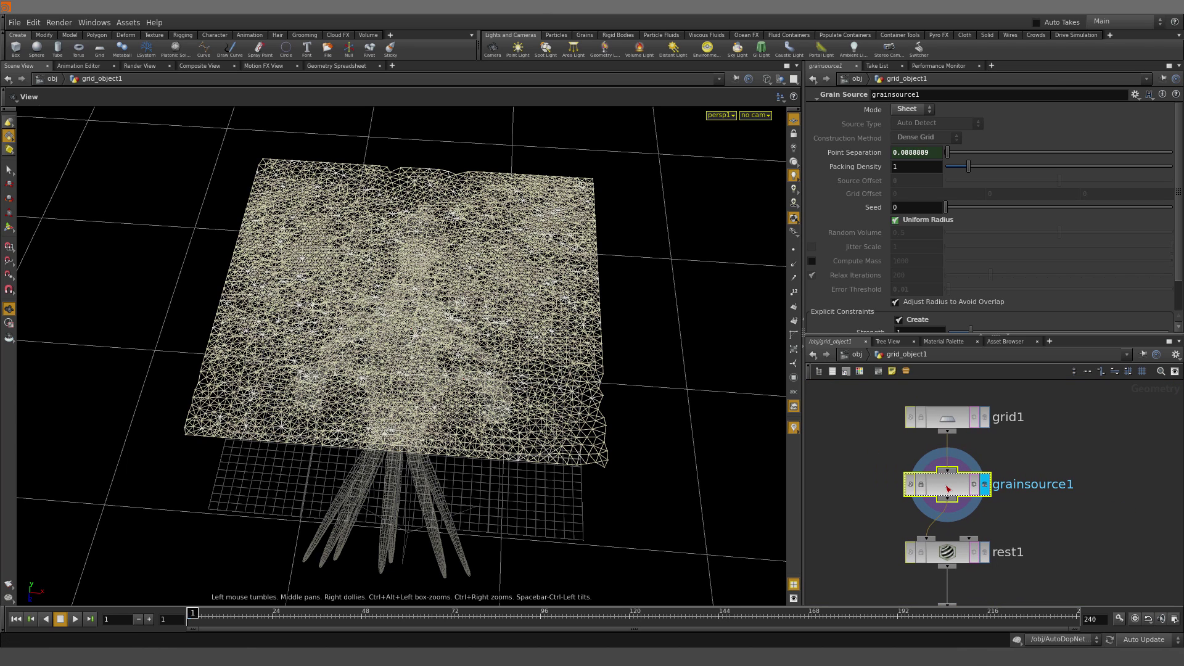
pyautogui.rightClick(948, 489)
pyautogui.click(974, 588)
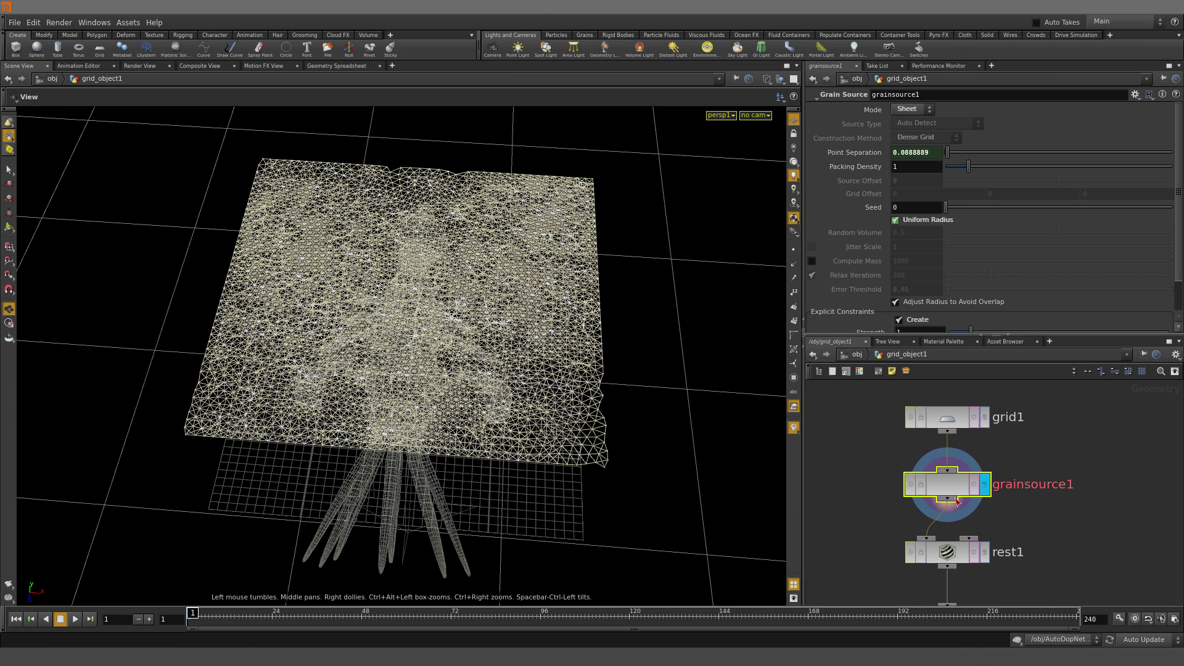
pyautogui.doubleClick(949, 487)
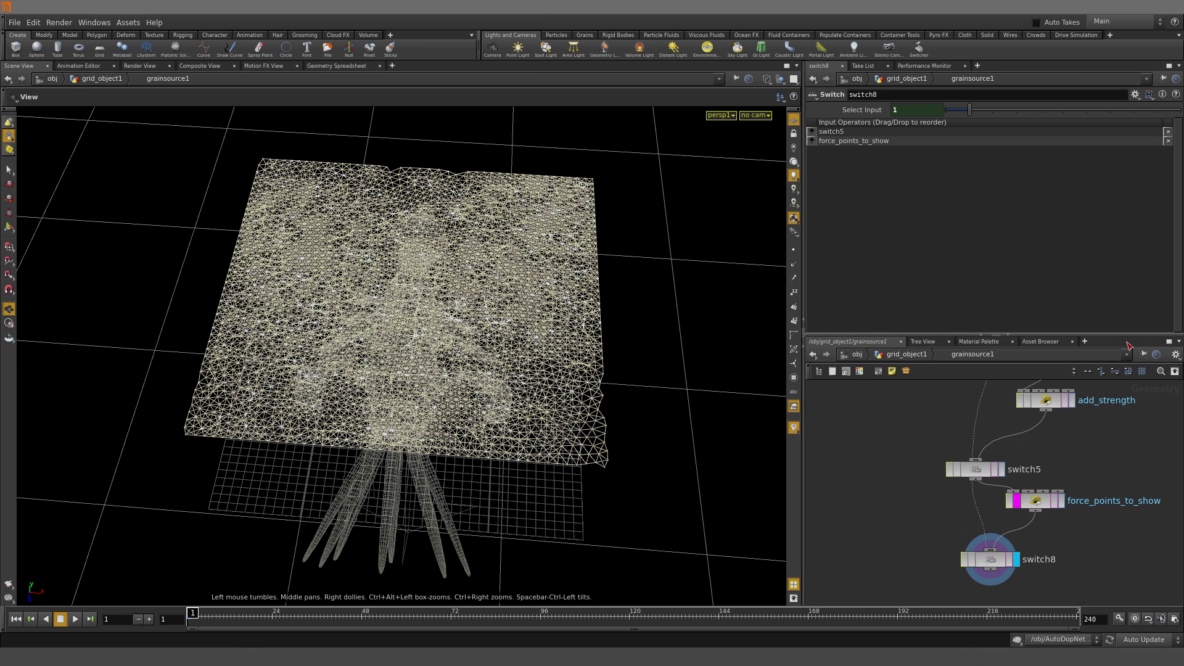
# Maximize the network view, examine the scatter1 node's density and relax iterations settings, restore the pane layout, and inspect the sheet's mesh up close
pyautogui.click(1168, 341)
pyautogui.moveTo(739, 335); pyautogui.dragTo(497, 270, button='middle')
pyautogui.click(580, 341)
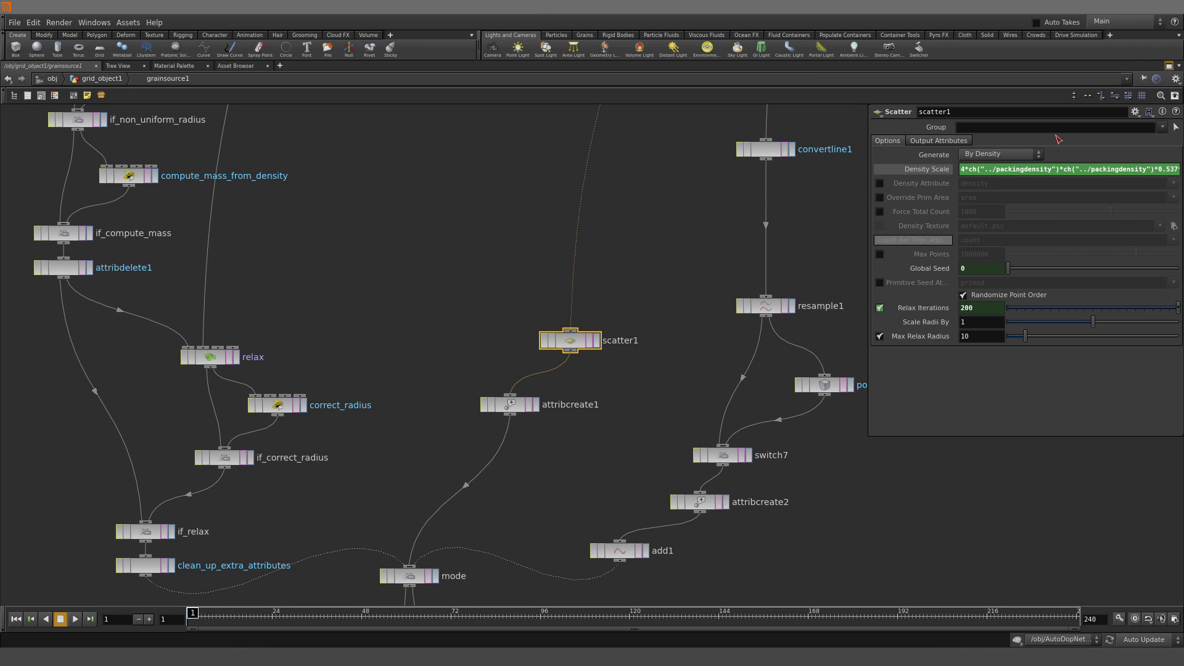
pyautogui.click(1169, 65)
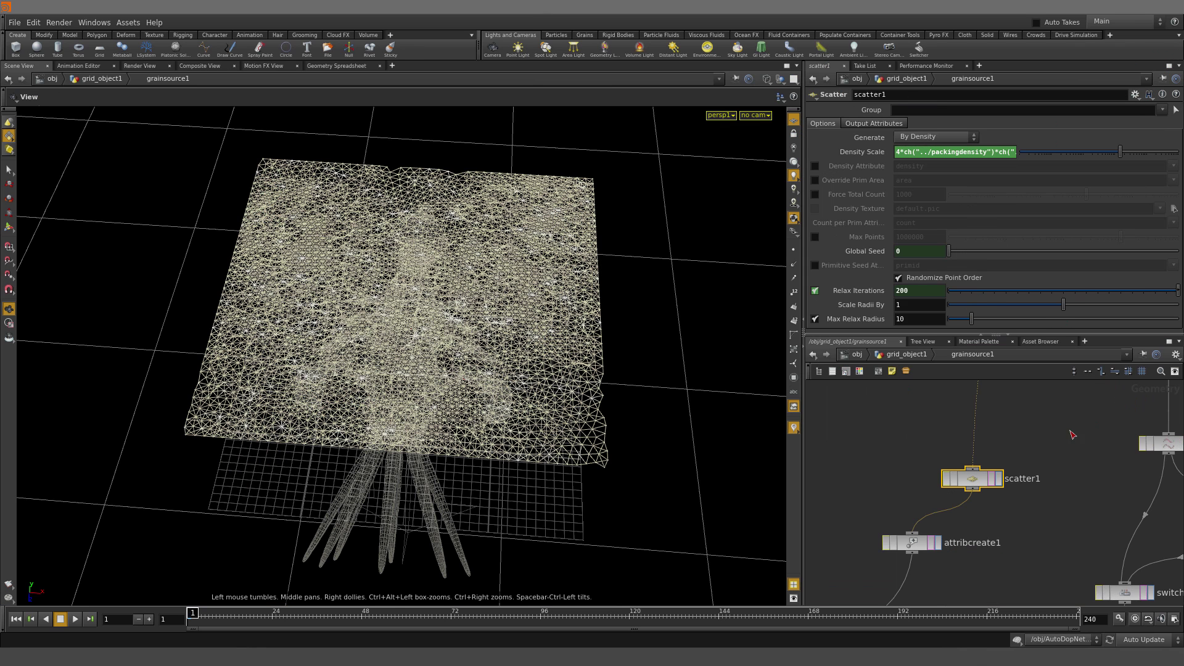
pyautogui.moveTo(1073, 435); pyautogui.dragTo(994, 451, button='middle')
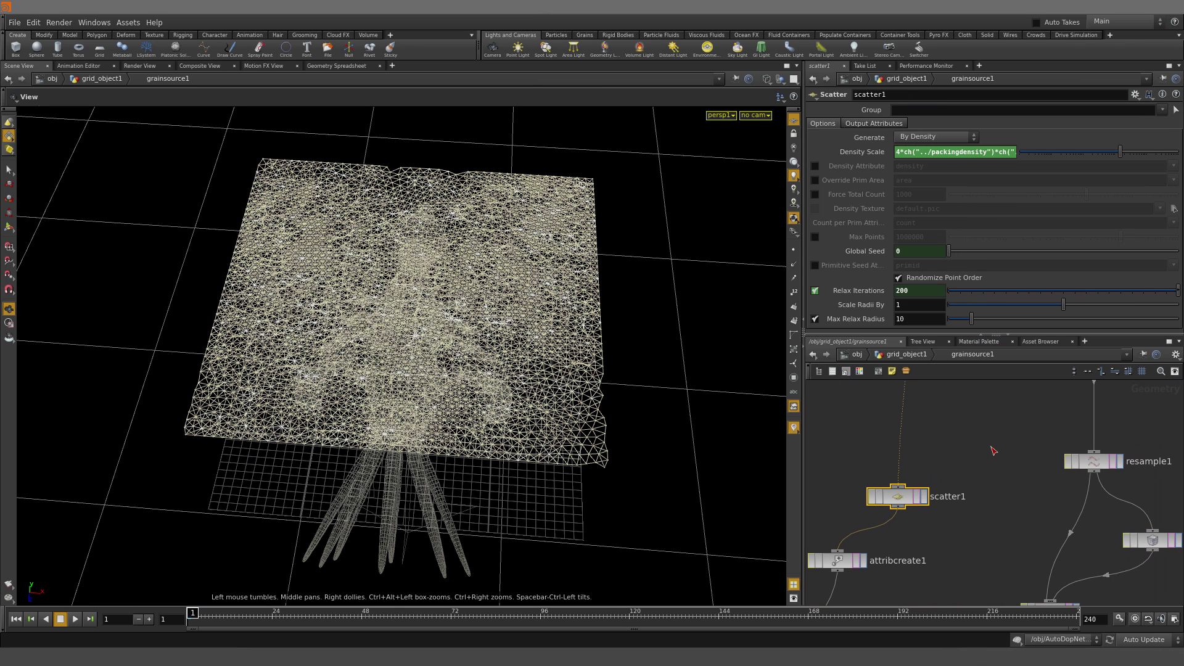
pyautogui.click(815, 290)
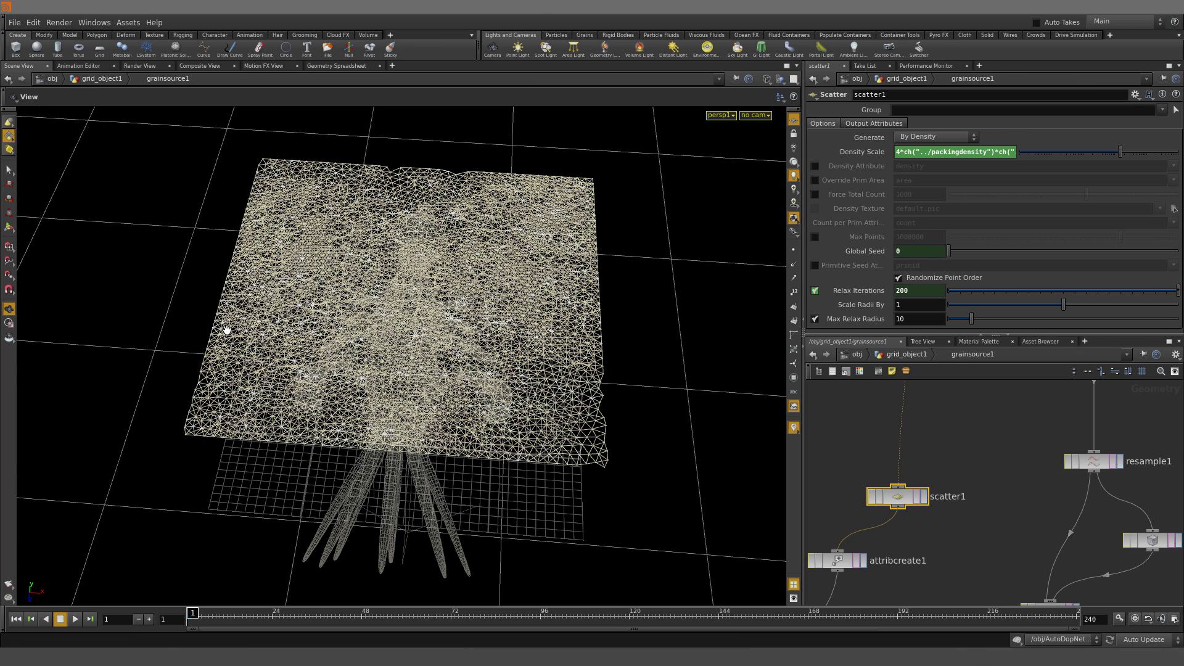
pyautogui.scroll(5, 183, 446)
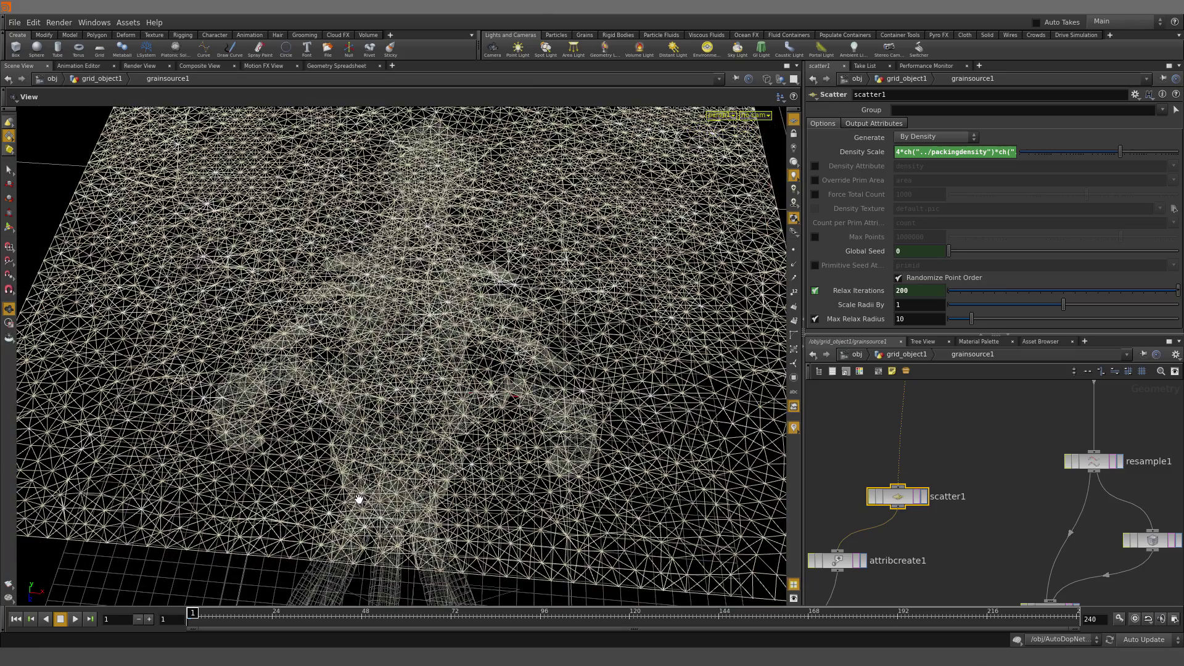
# Display the output of attribcreate1 and inspect the scattered sheet points above the squab from a lower angle
pyautogui.moveTo(972, 501); pyautogui.dragTo(1075, 283, button='middle')
pyautogui.moveTo(974, 530); pyautogui.dragTo(907, 380, button='middle')
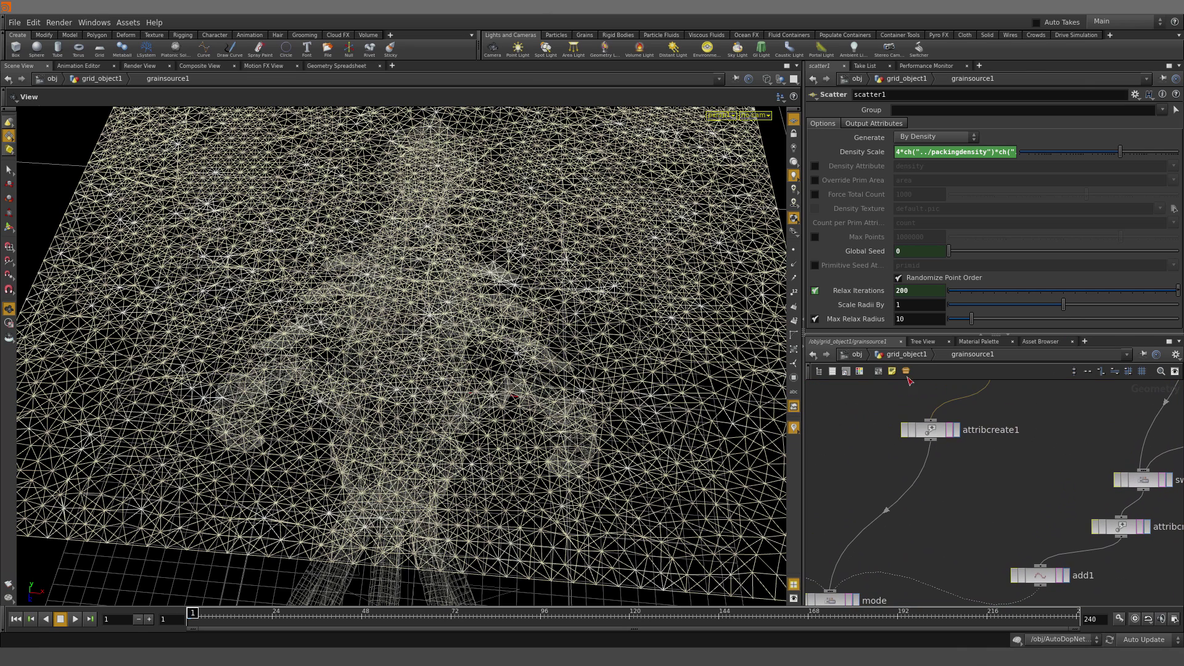
pyautogui.click(954, 430)
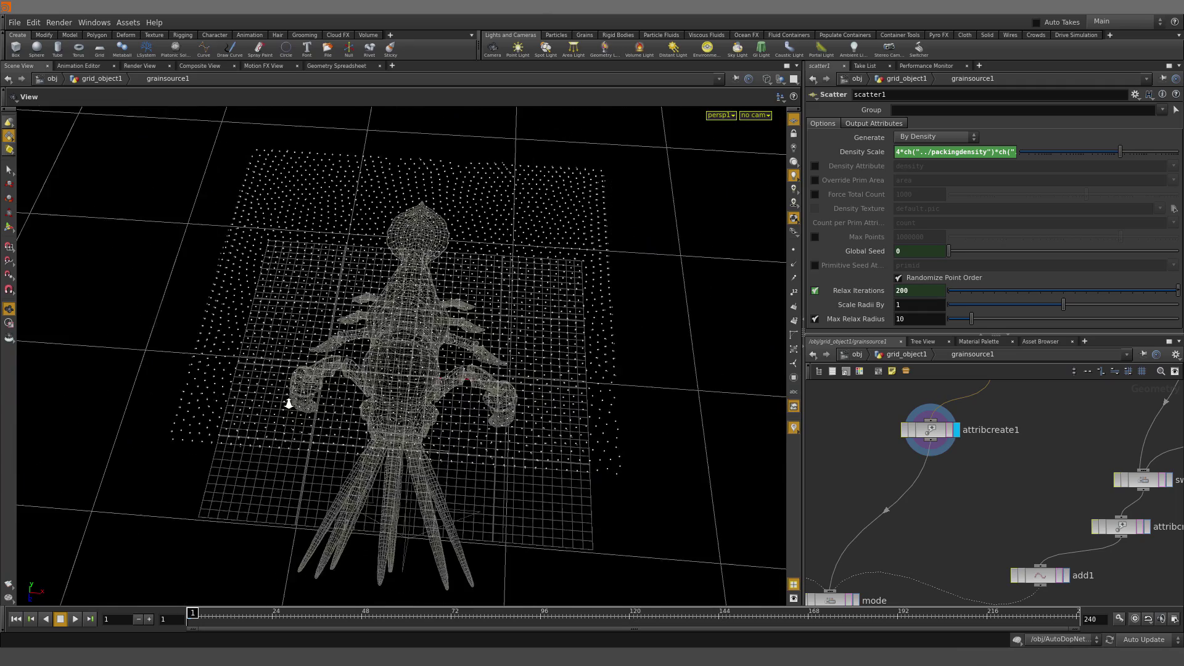
pyautogui.moveTo(361, 369); pyautogui.dragTo(280, 314)
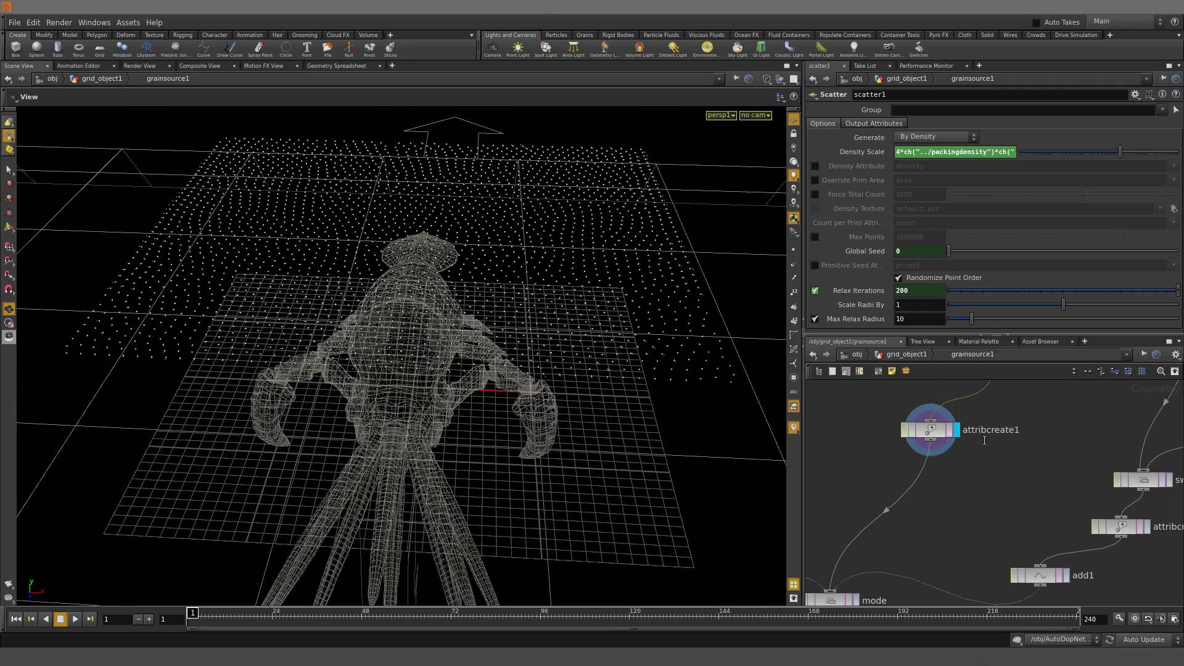
# Find connectadjacentpieces1 further down the grainsource1 network, display its output, and select the node
pyautogui.moveTo(1022, 471); pyautogui.dragTo(1064, 497, button='middle')
pyautogui.moveTo(1092, 557); pyautogui.dragTo(1049, 388, button='middle')
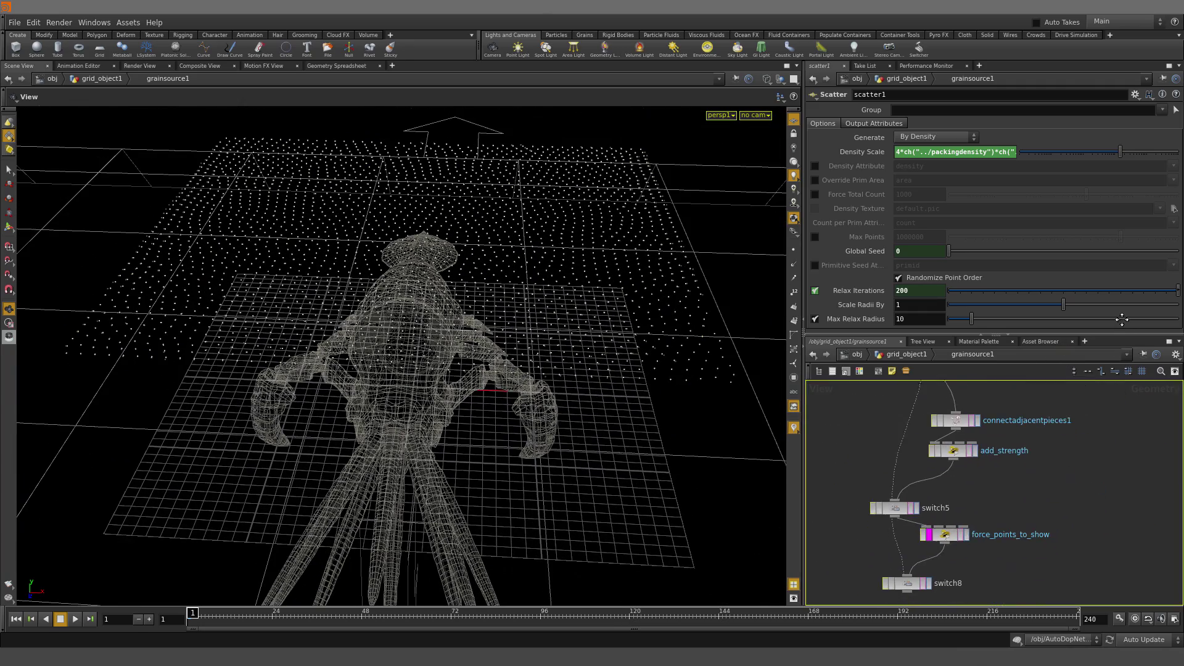
pyautogui.click(977, 420)
pyautogui.click(960, 427)
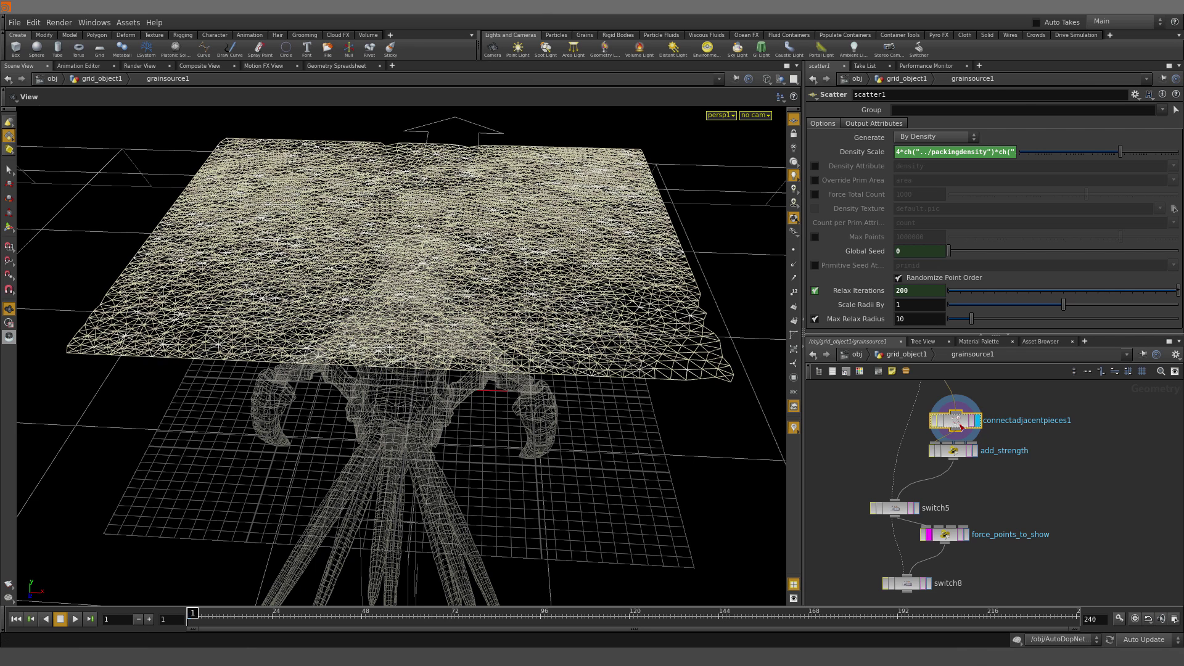
# Go inside connectadjacentpieces1, review the create_explicit_lines wrangle code in an enlarged parameter view, and restore the pane layout
pyautogui.doubleClick(959, 427)
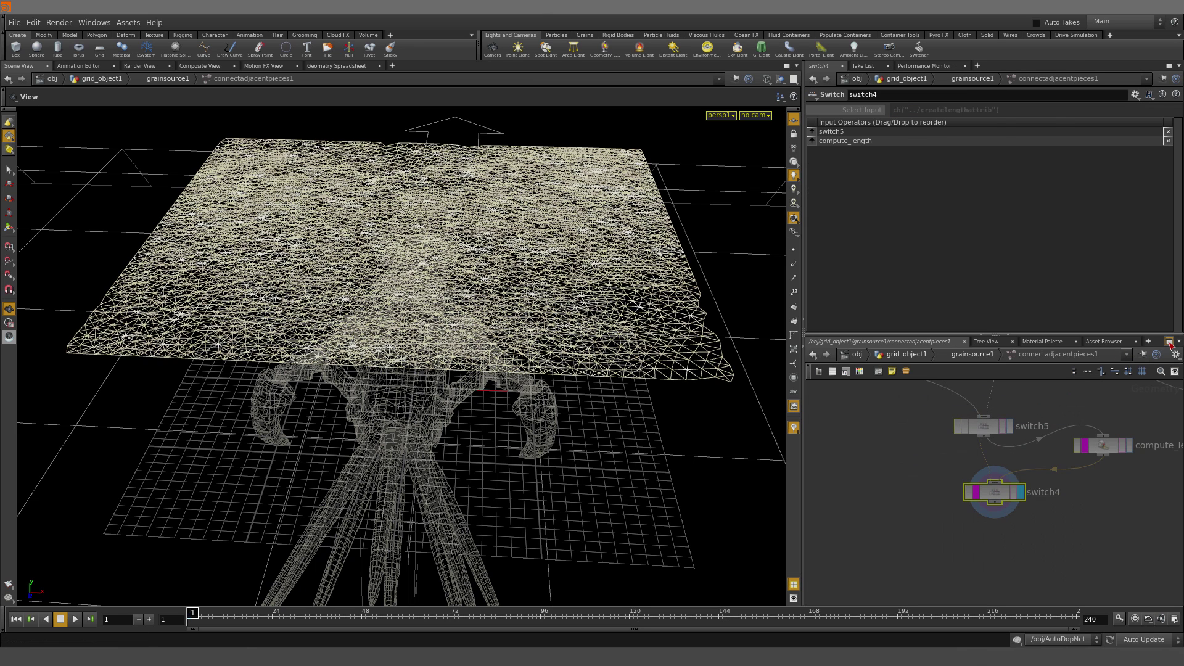
pyautogui.hotkey('ctrl', 'b')
pyautogui.moveTo(416, 298); pyautogui.dragTo(557, 652, button='middle')
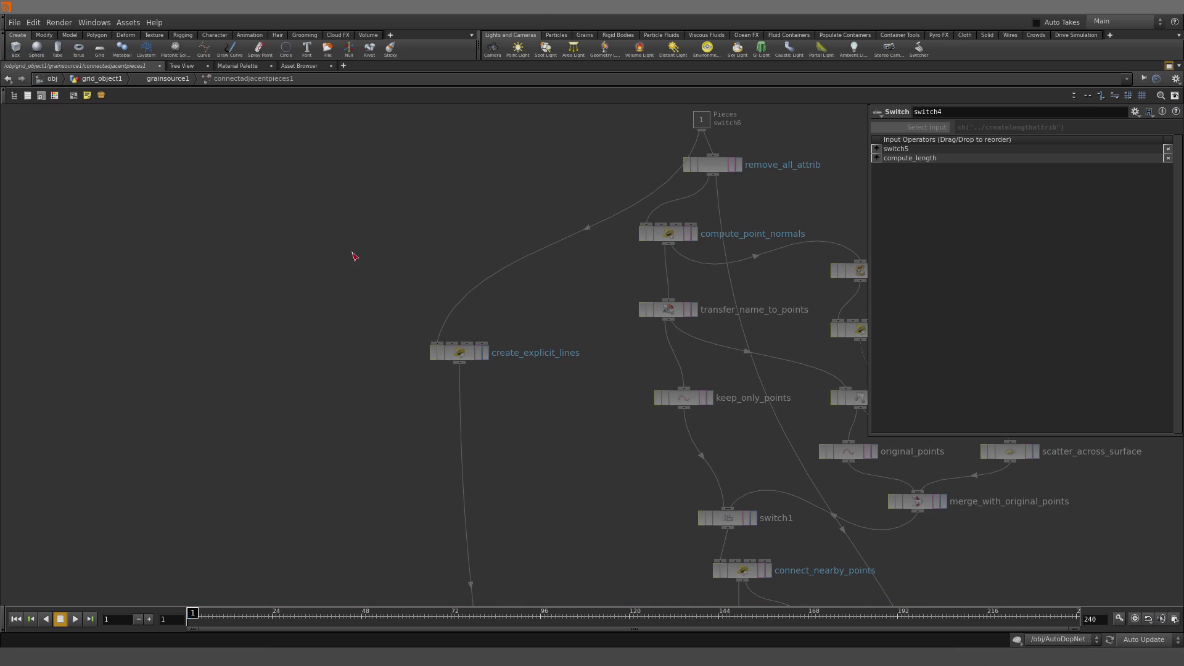
pyautogui.moveTo(354, 256); pyautogui.dragTo(590, 432)
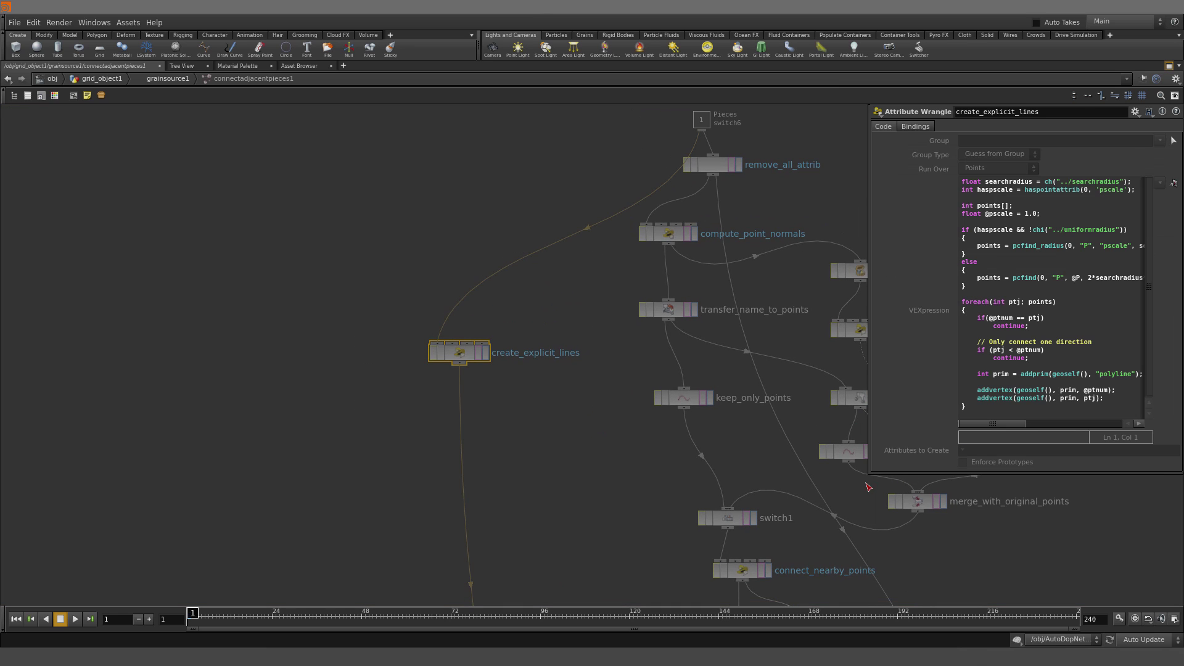
pyautogui.moveTo(873, 474); pyautogui.dragTo(379, 513)
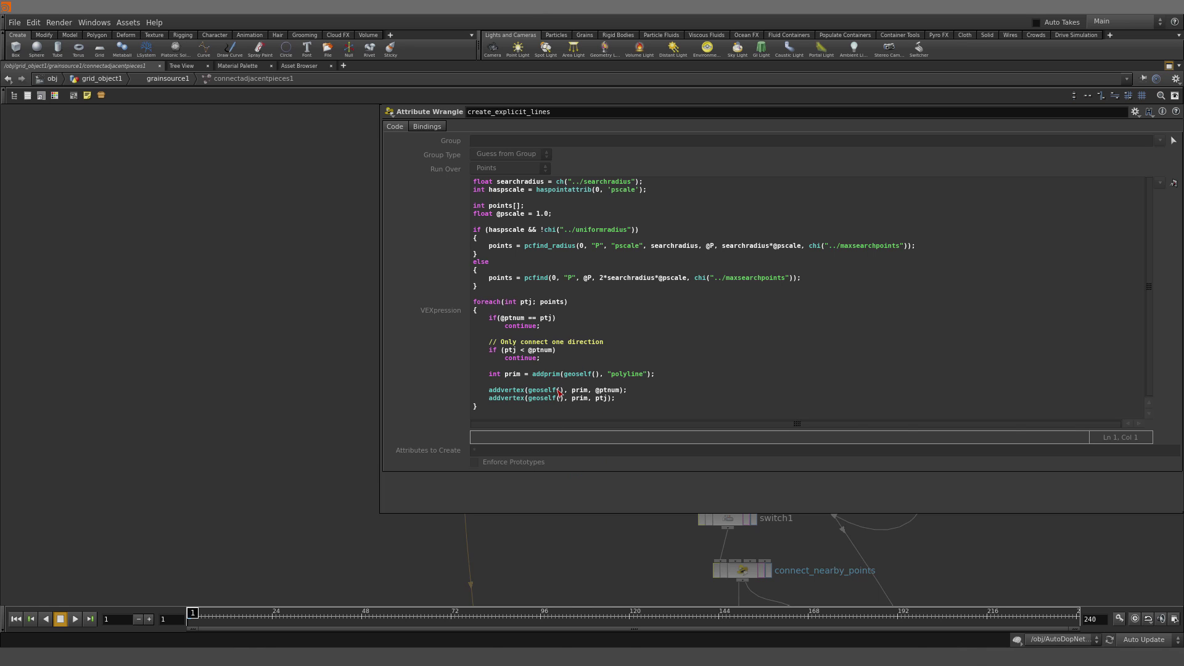
pyautogui.click(1169, 66)
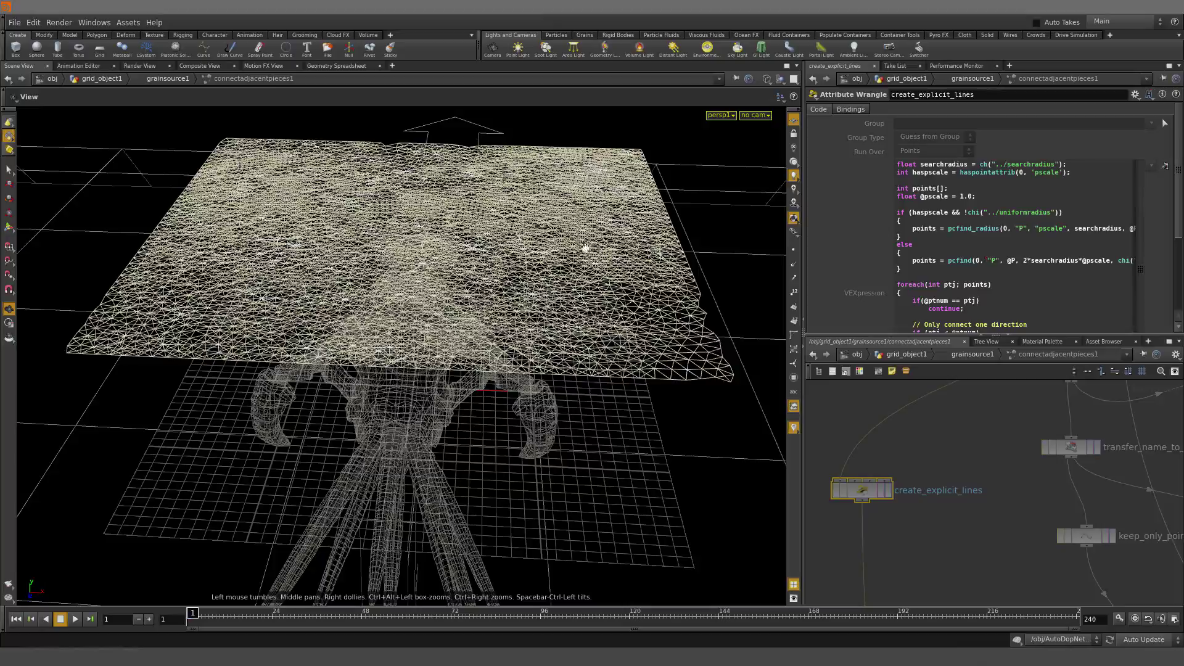
# Return to the grainsource1 network, set the display flag back on switch8, and go up to the object level
pyautogui.moveTo(585, 249); pyautogui.dragTo(632, 256)
pyautogui.moveTo(991, 547); pyautogui.dragTo(1049, 475, button='middle')
pyautogui.press('u')
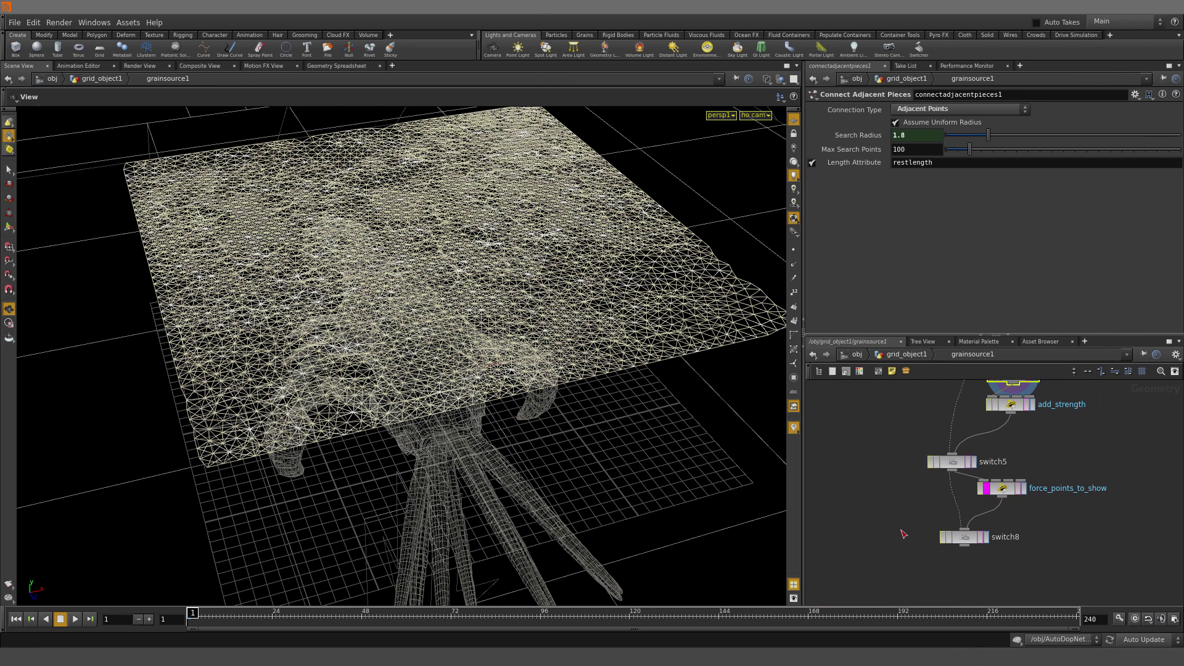
pyautogui.click(984, 543)
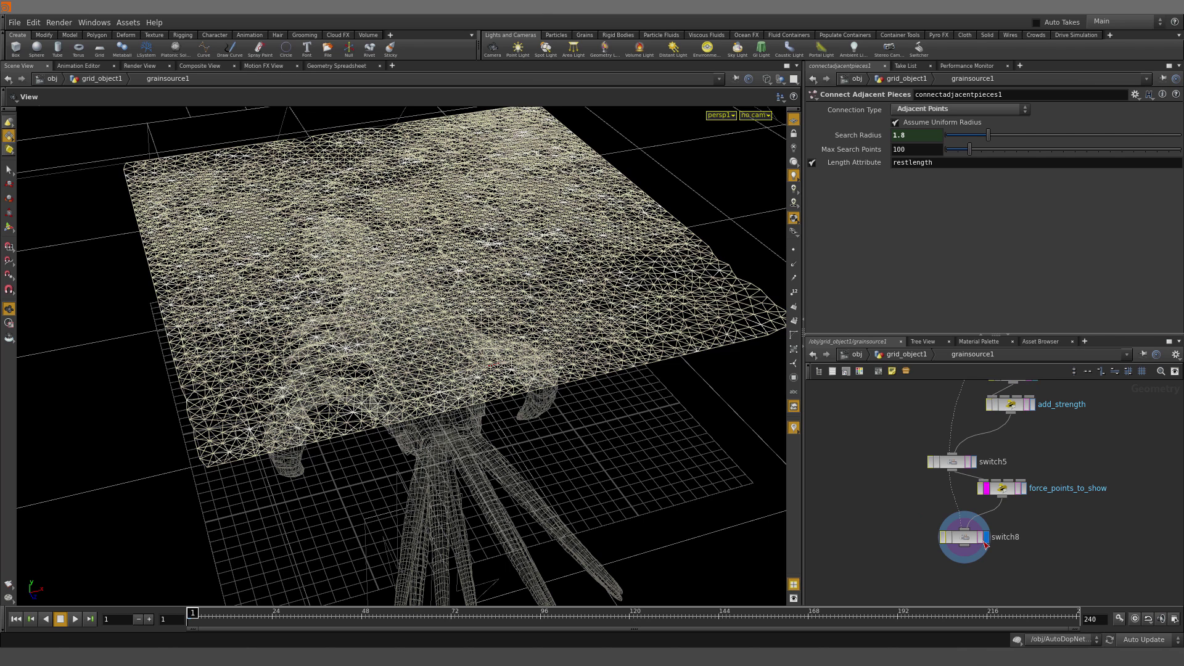
pyautogui.press('u')
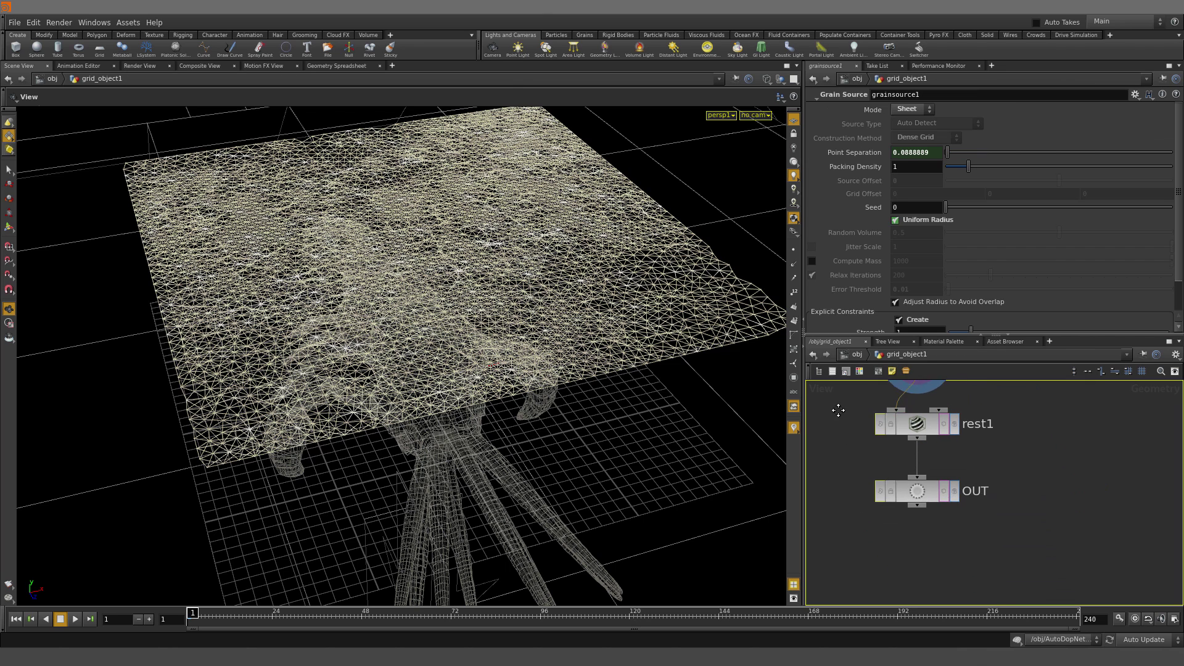
pyautogui.press('u')
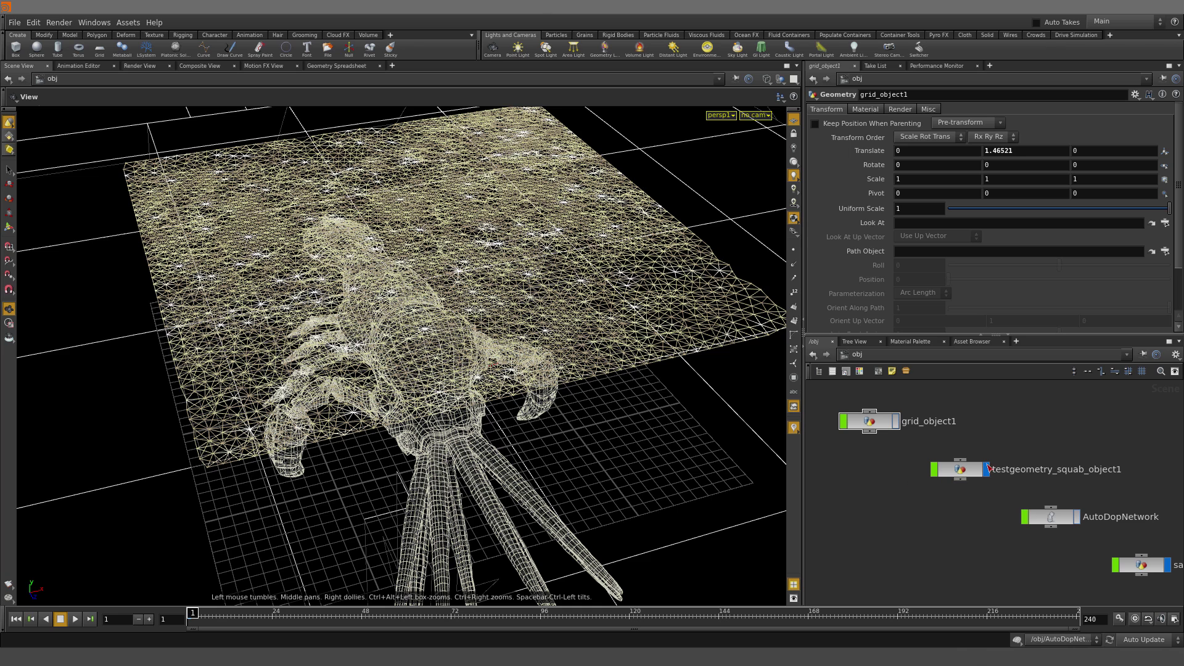
# Go inside AutoDopNetwork, play the sheet simulation over the squab in shaded display, stop it, and look through the sand nodes
pyautogui.doubleClick(1051, 517)
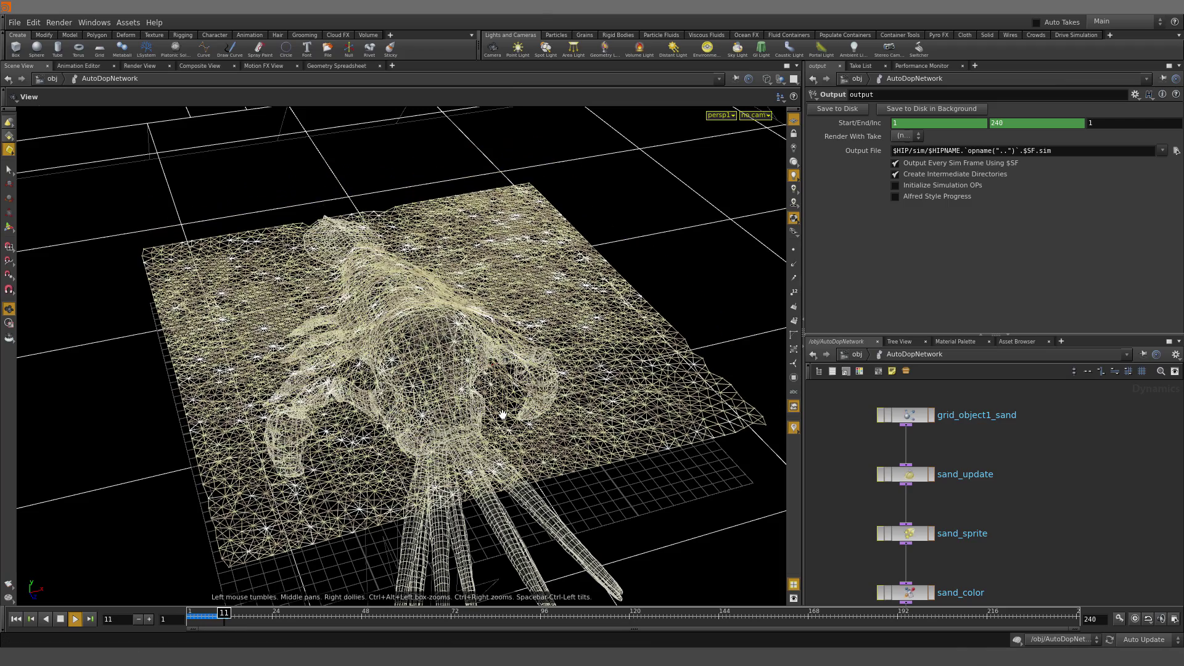
pyautogui.press('w')
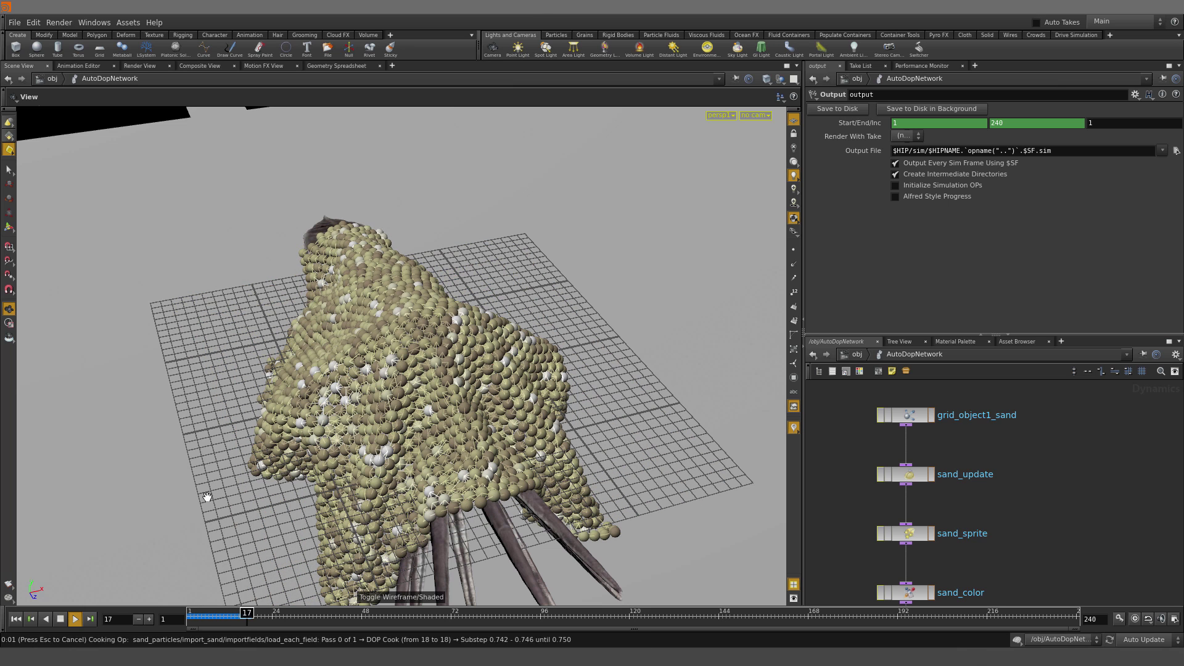
pyautogui.click(58, 619)
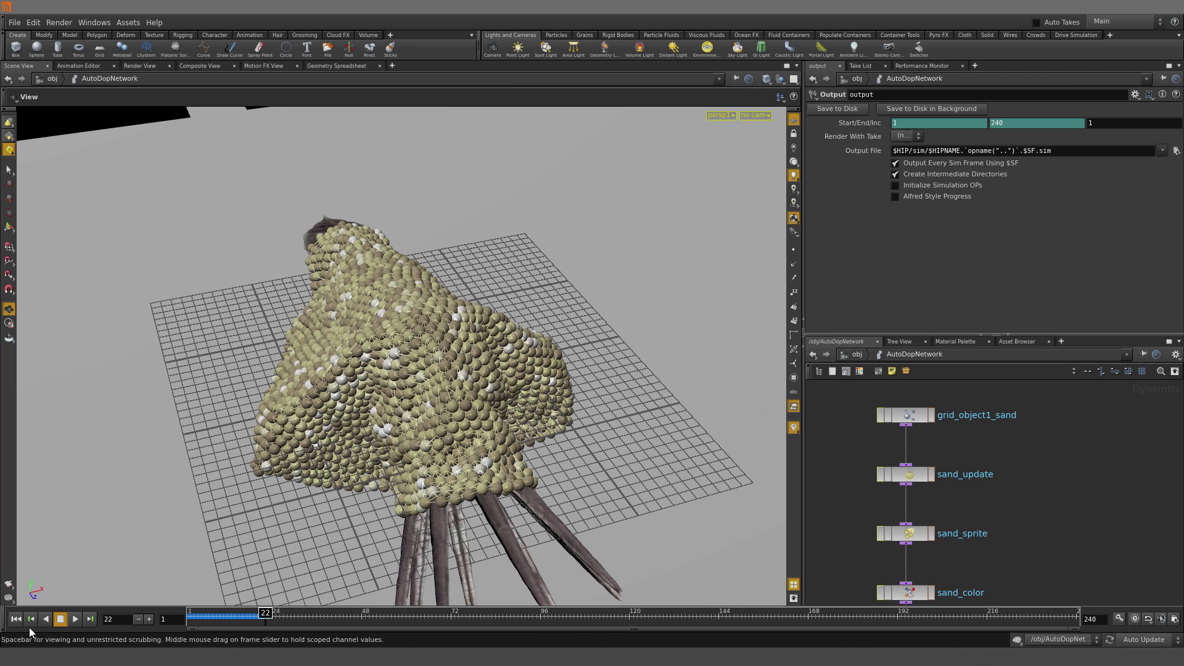
pyautogui.click(905, 479)
pyautogui.scroll(-3, 914, 273)
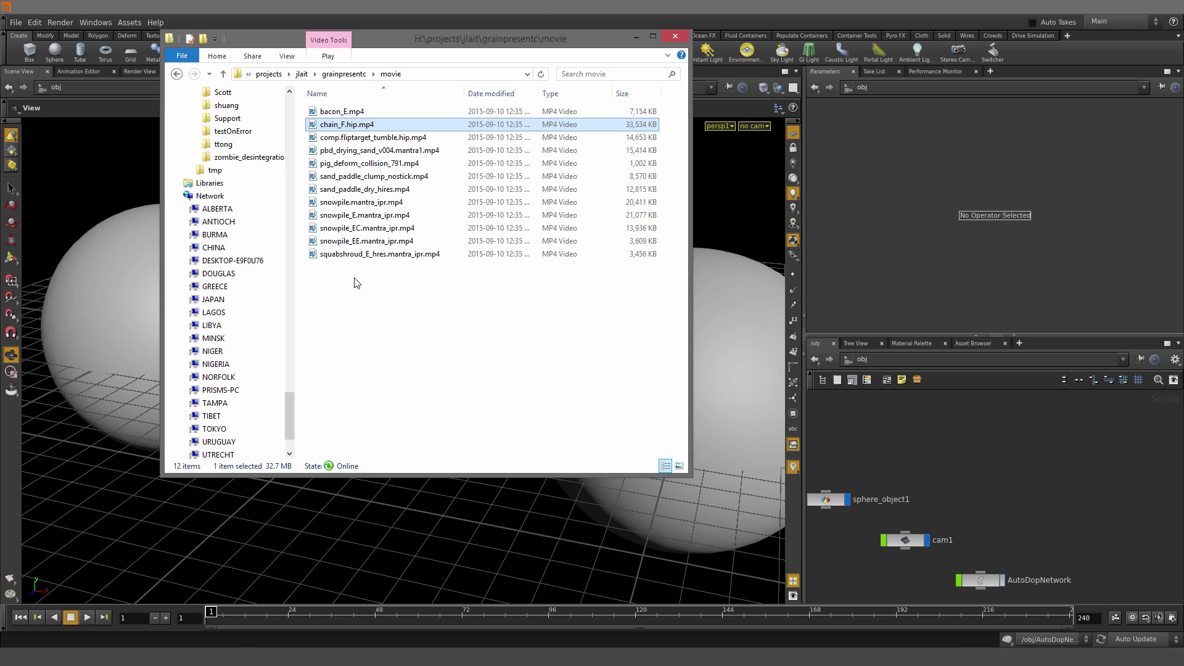
# In File Explorer, play squabshroud_E_hres.mantra_ipr.mp4, close the player, and open bacon_E.mp4
pyautogui.doubleClick(361, 255)
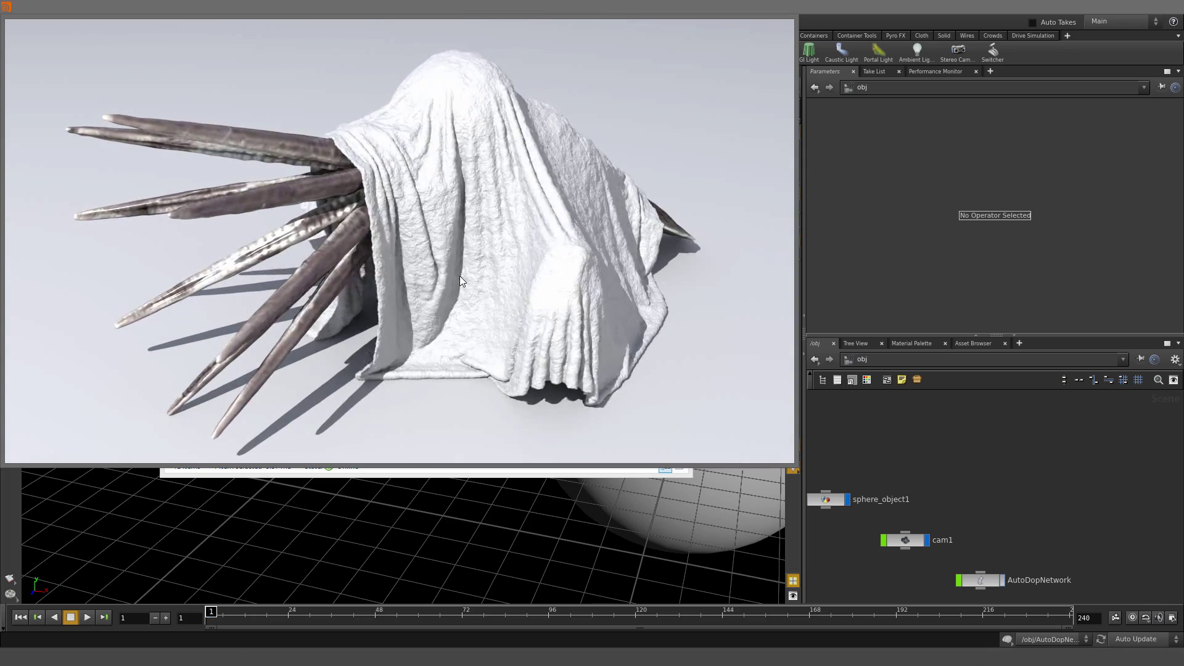
pyautogui.moveTo(520, 285)
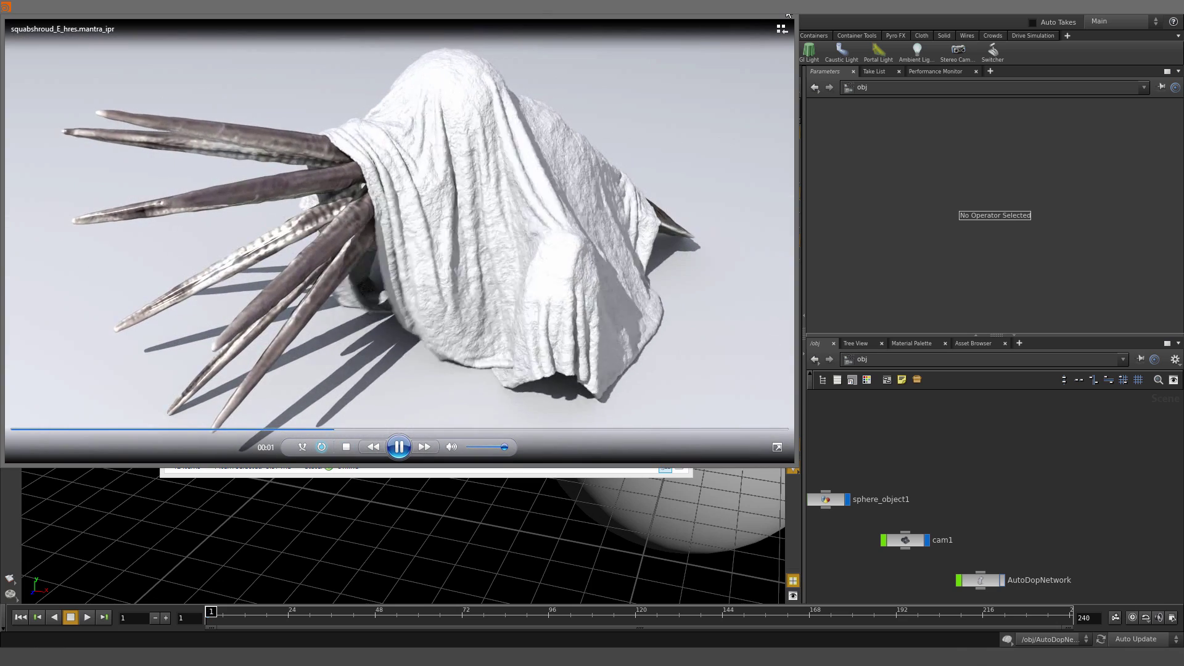
pyautogui.click(787, 14)
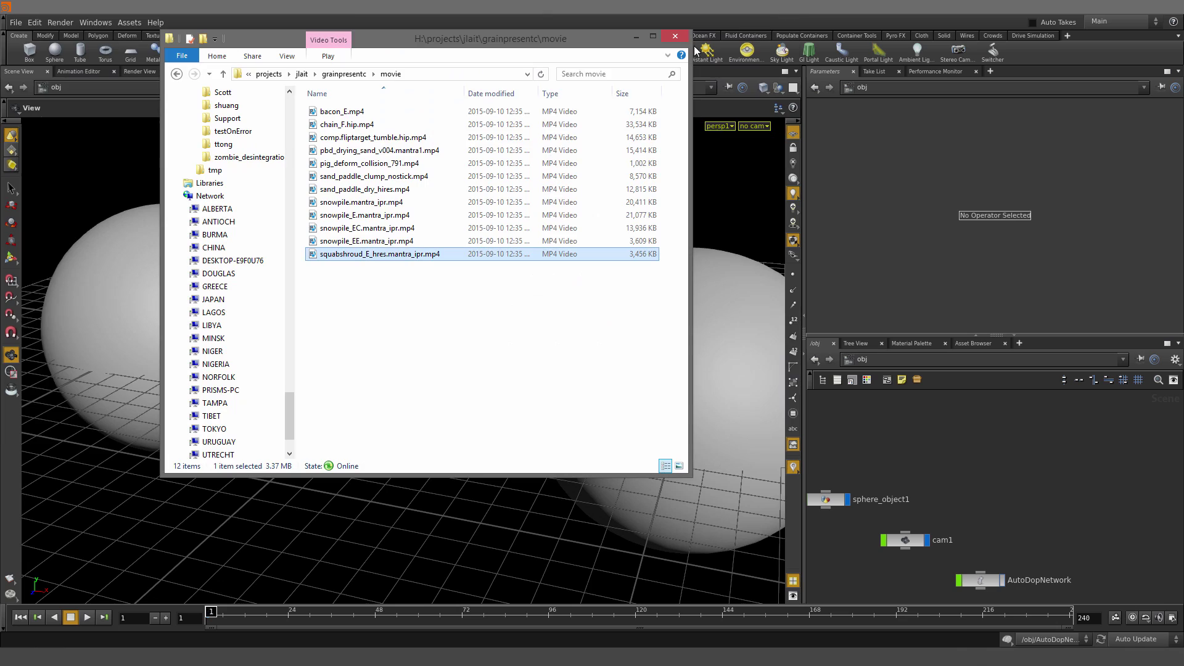
pyautogui.doubleClick(369, 111)
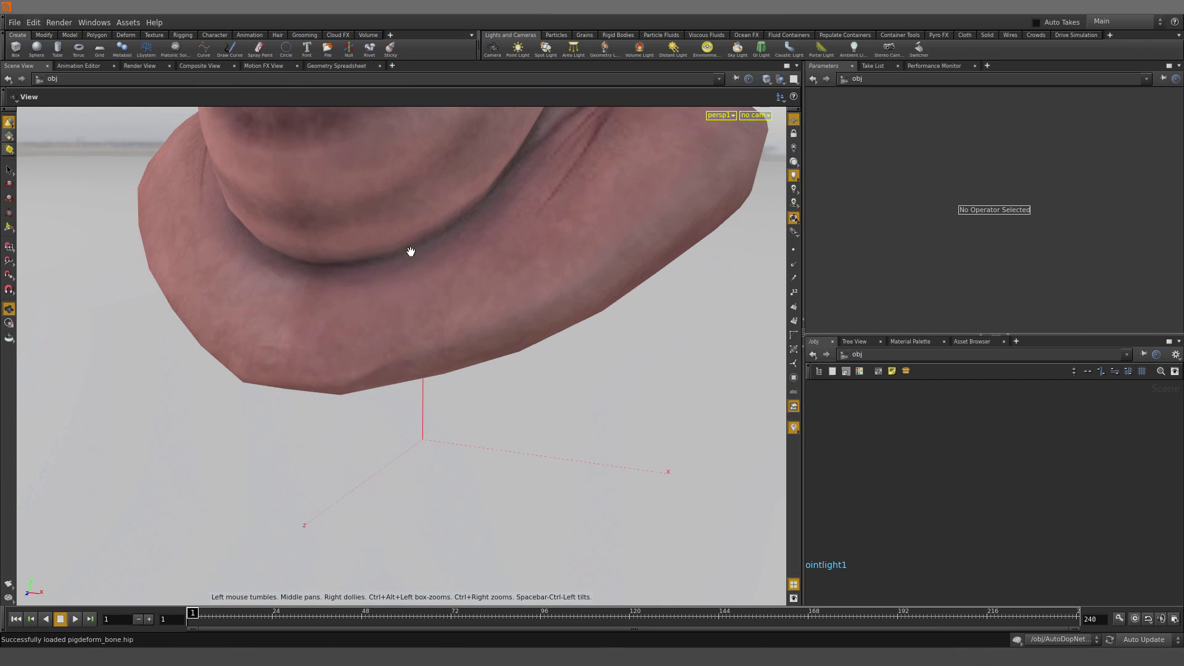
# Play the pig head bone animation at object level from a wider view, and rewind to frame 1
pyautogui.moveTo(410, 251); pyautogui.dragTo(294, 351, button='right')
pyautogui.moveTo(294, 351); pyautogui.dragTo(292, 420)
pyautogui.click(74, 619)
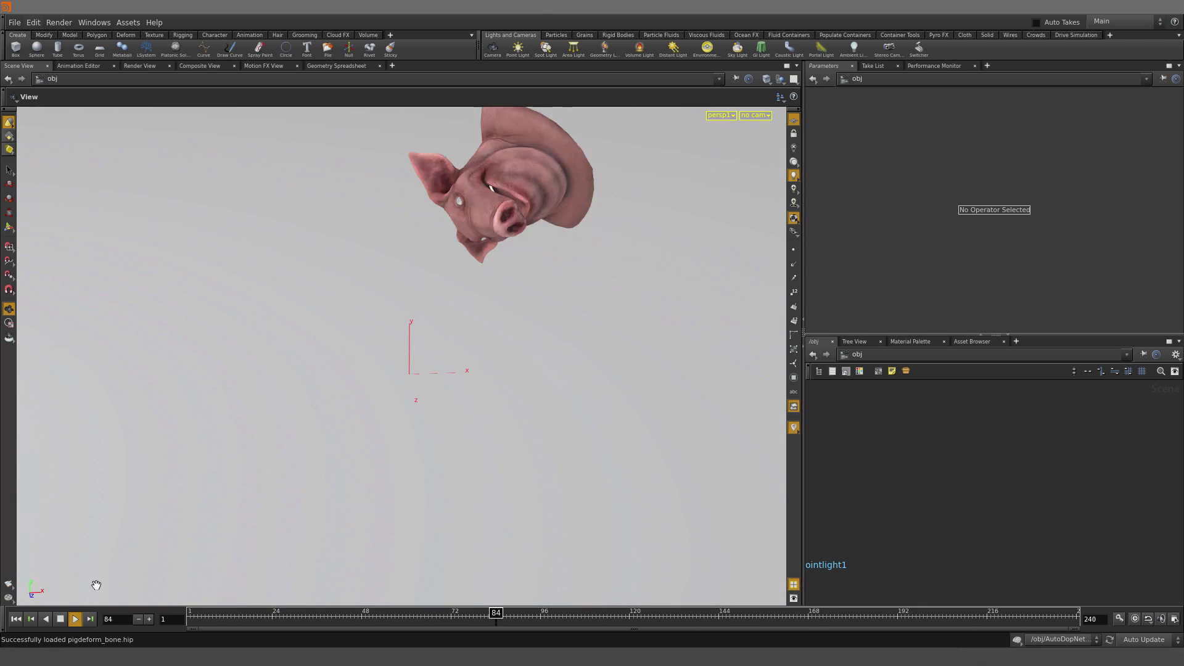
pyautogui.click(12, 624)
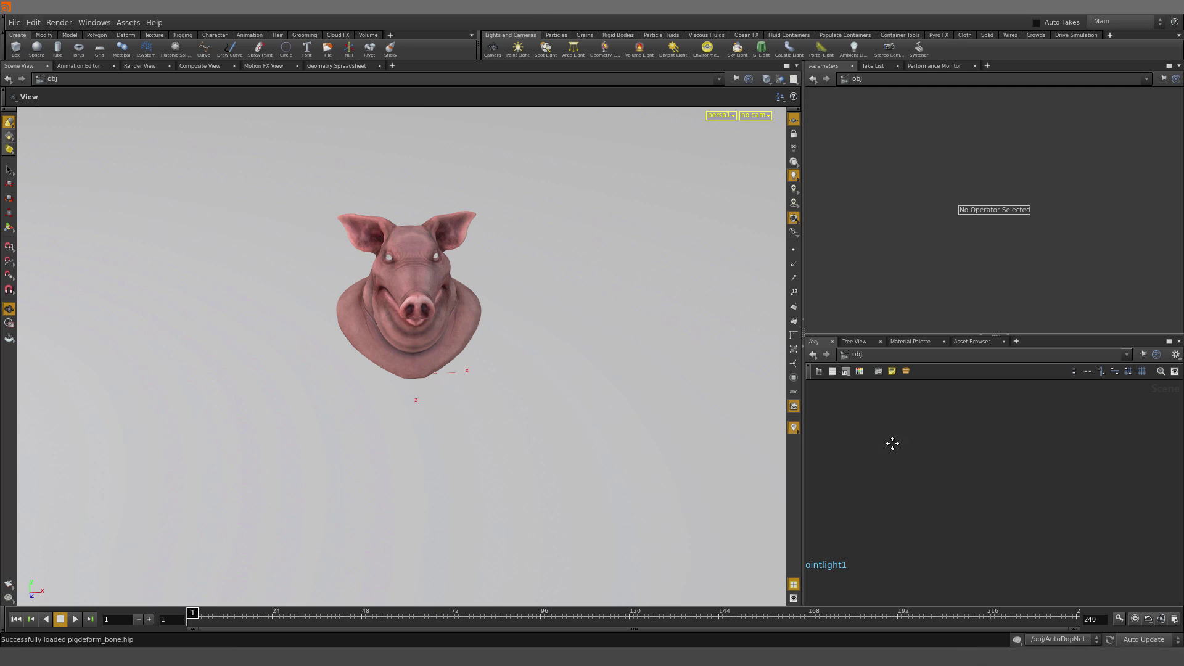
# Go inside testgeometry_pighead_object1 and display the testgeometry_pighead1 node
pyautogui.moveTo(892, 444); pyautogui.dragTo(1058, 560, button='middle')
pyautogui.moveTo(894, 487); pyautogui.dragTo(886, 588, button='middle')
pyautogui.click(934, 490)
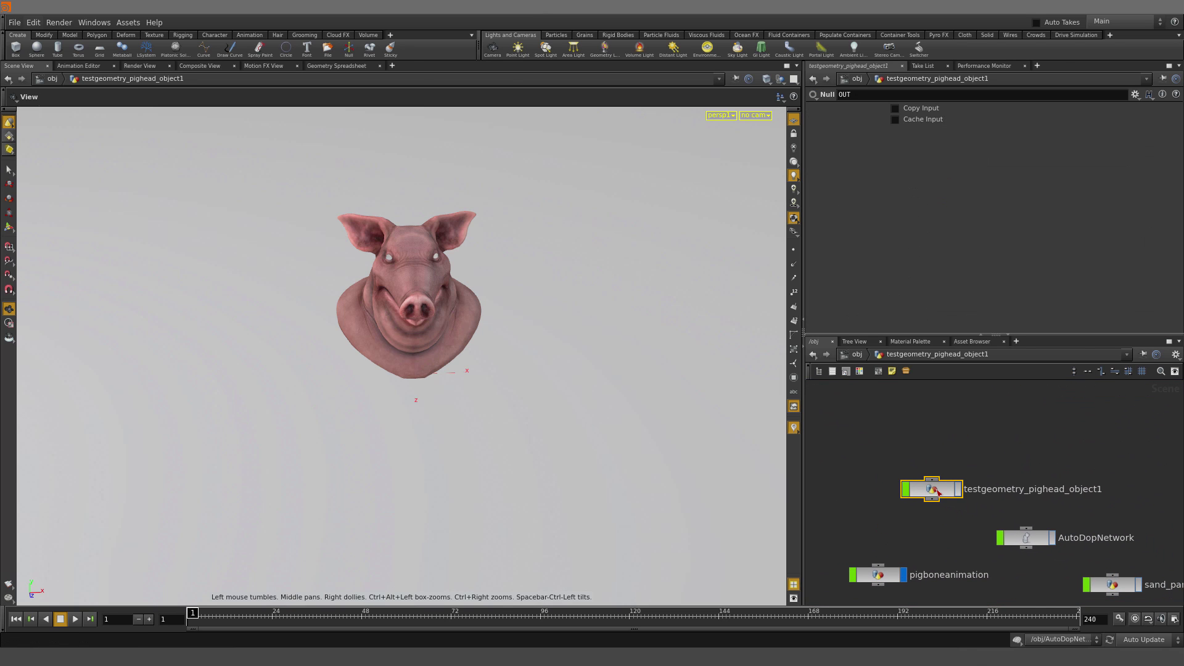
pyautogui.doubleClick(934, 490)
pyautogui.moveTo(922, 491); pyautogui.dragTo(934, 531, button='middle')
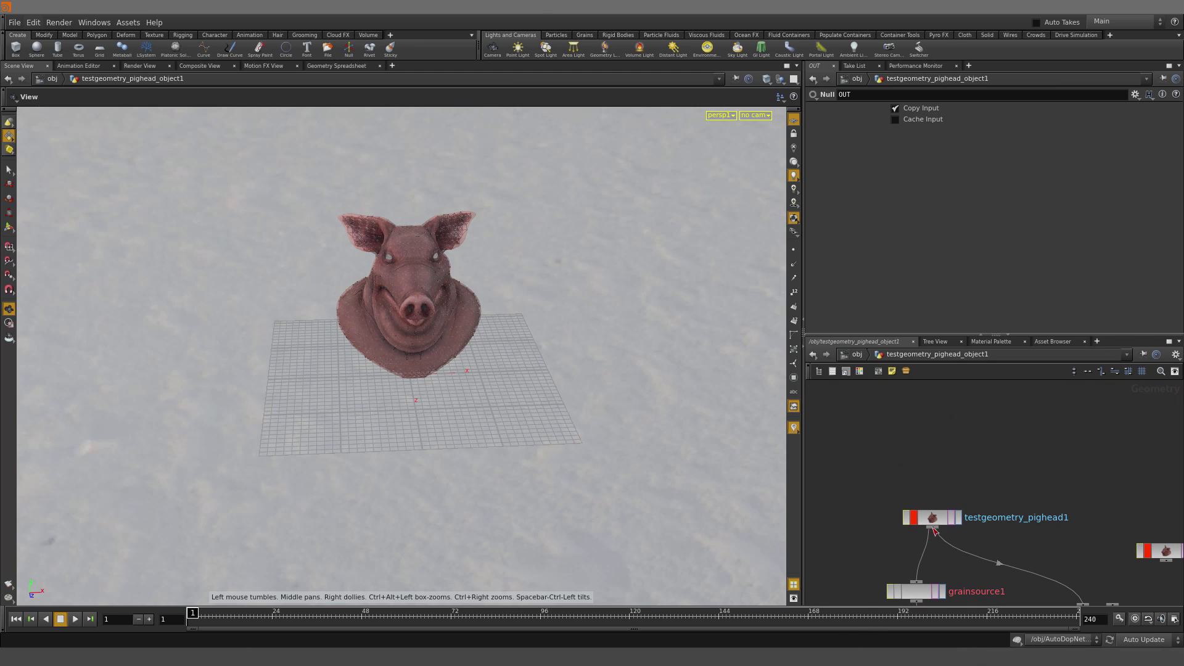
pyautogui.click(959, 518)
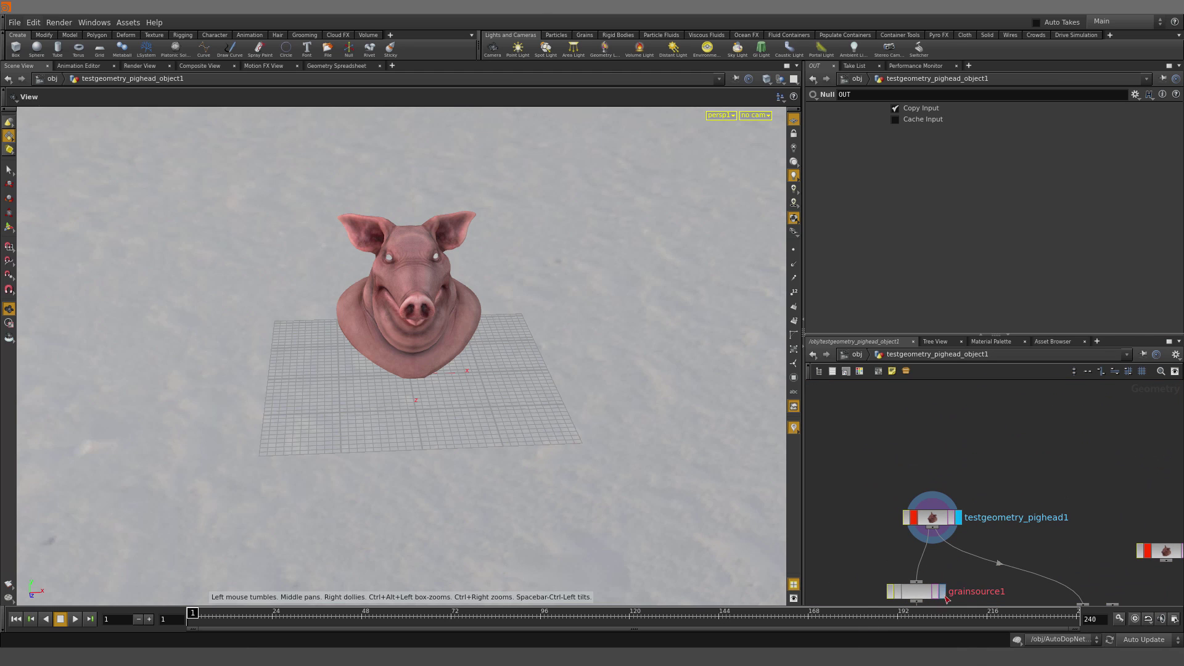
# Display grainsource1 in wireframe and examine the grain constraint structure filling the pig head
pyautogui.click(942, 592)
pyautogui.click(926, 595)
pyautogui.scroll(5, 598, 257)
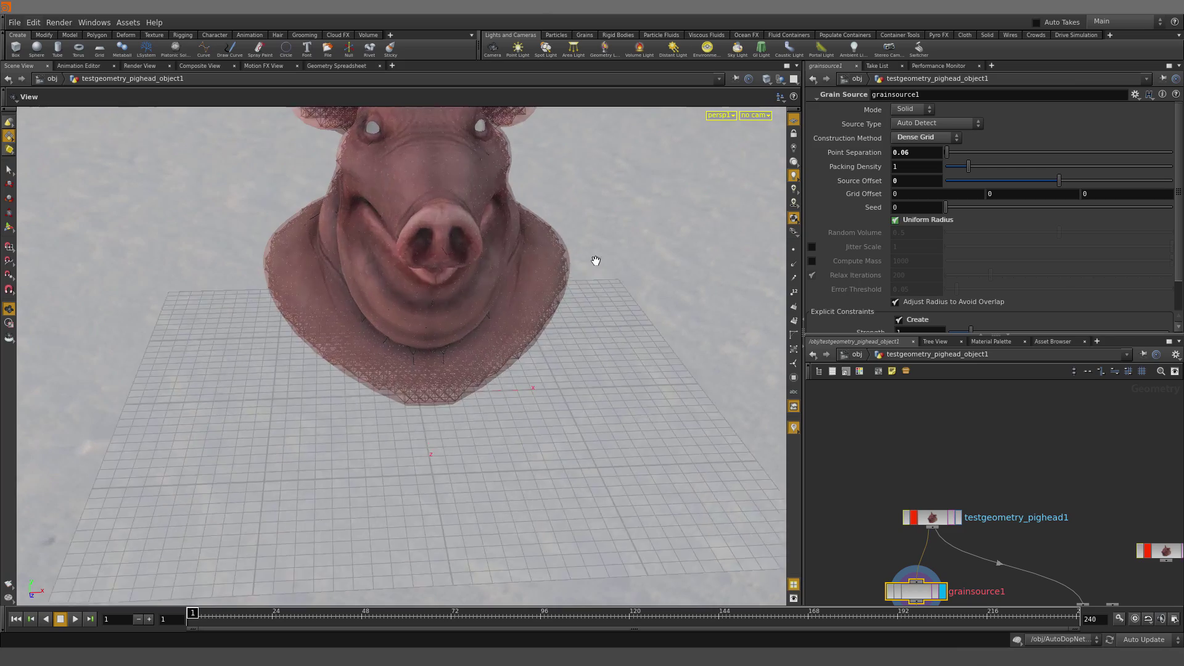
pyautogui.moveTo(597, 256); pyautogui.dragTo(586, 407, button='middle')
pyautogui.press('w')
pyautogui.moveTo(497, 307)
pyautogui.mouseDown()
pyautogui.moveTo(444, 361)
pyautogui.moveTo(494, 346)
pyautogui.moveTo(487, 381)
pyautogui.mouseUp()
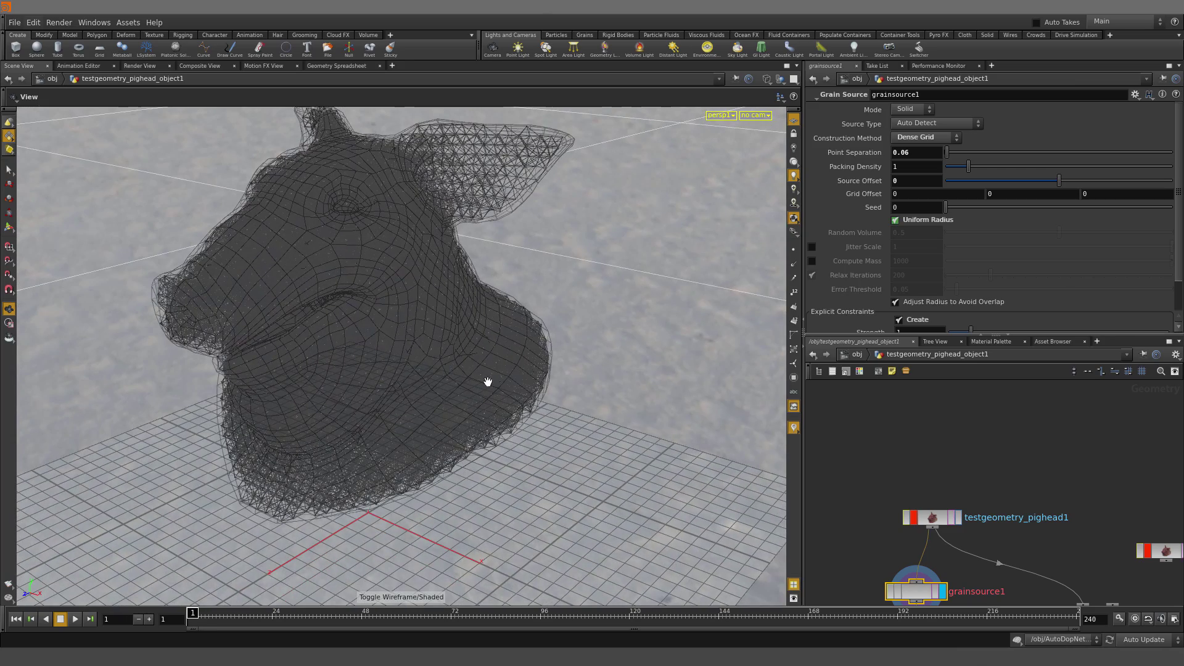
pyautogui.moveTo(428, 517); pyautogui.dragTo(494, 435)
pyautogui.moveTo(1098, 601); pyautogui.dragTo(999, 473, button='middle')
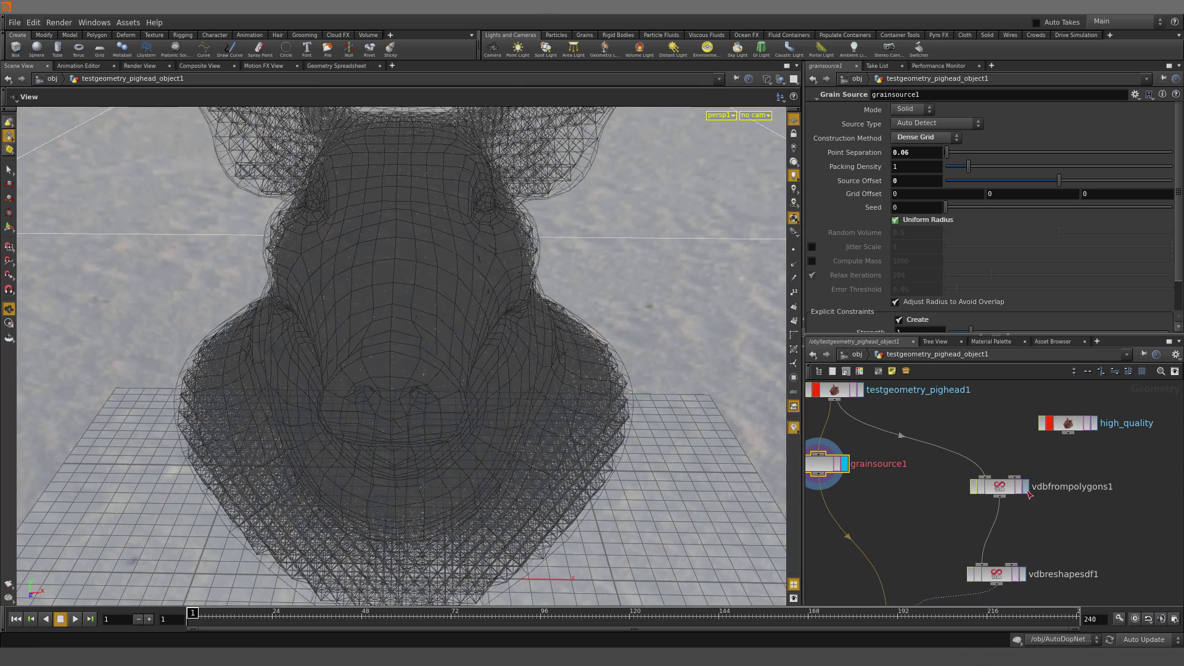
# Display vdbfrompolygons1, show its parameters, and inspect the pig head volume from the side
pyautogui.click(1026, 490)
pyautogui.click(999, 486)
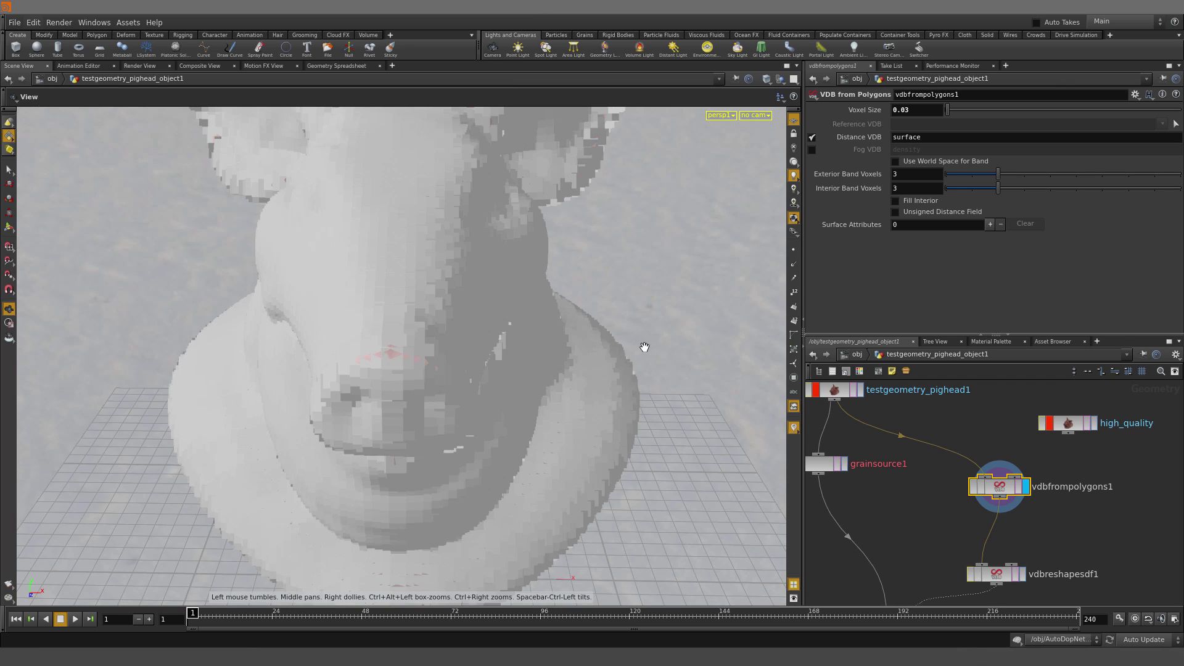
pyautogui.moveTo(641, 343)
pyautogui.mouseDown()
pyautogui.moveTo(525, 332)
pyautogui.moveTo(474, 365)
pyautogui.mouseUp()
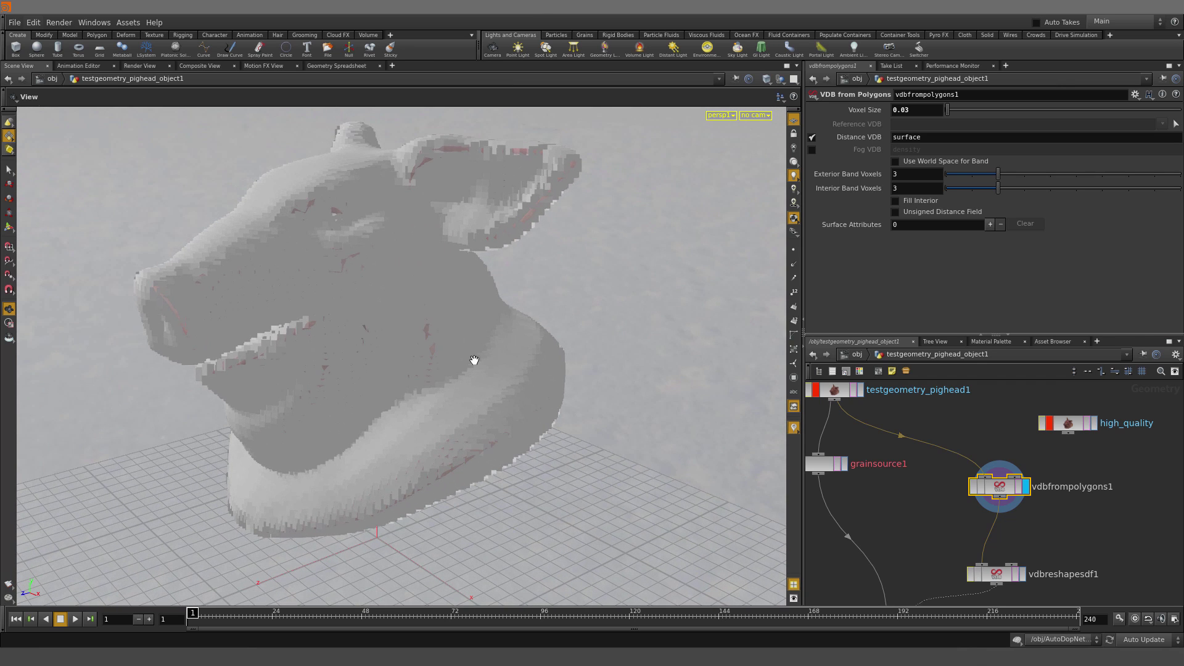
# Display the eroded volume from vdbreshapesdf1 and hide the other objects in the viewport
pyautogui.click(1022, 574)
pyautogui.click(993, 570)
pyautogui.moveTo(501, 274); pyautogui.dragTo(464, 299)
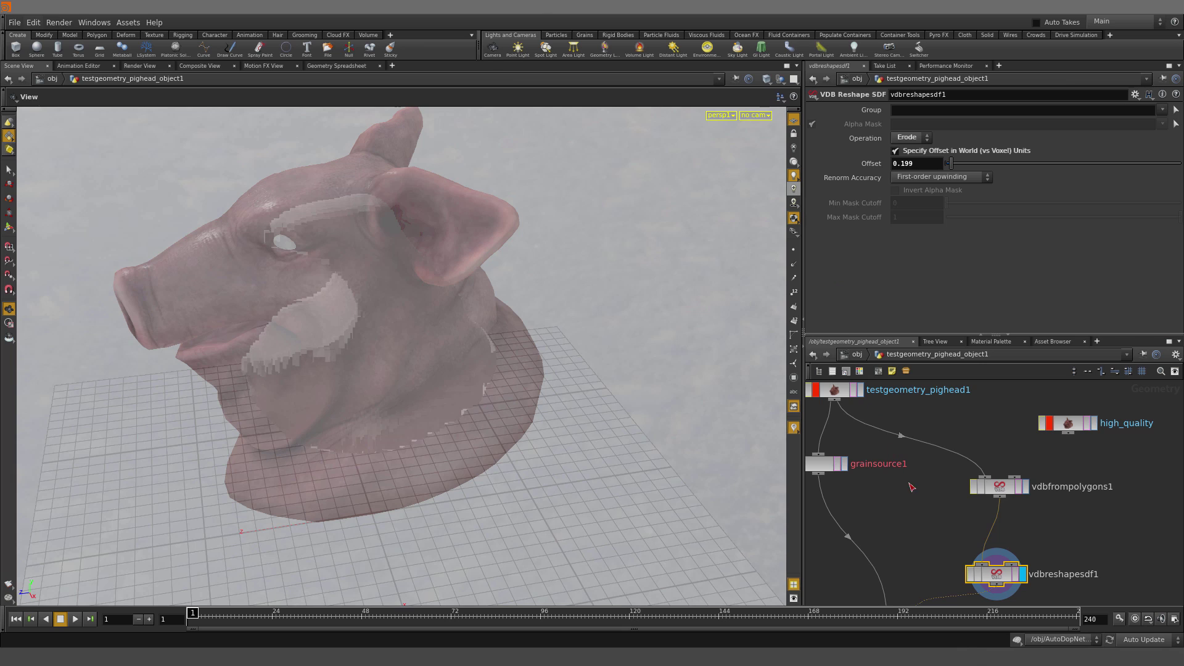
pyautogui.click(782, 81)
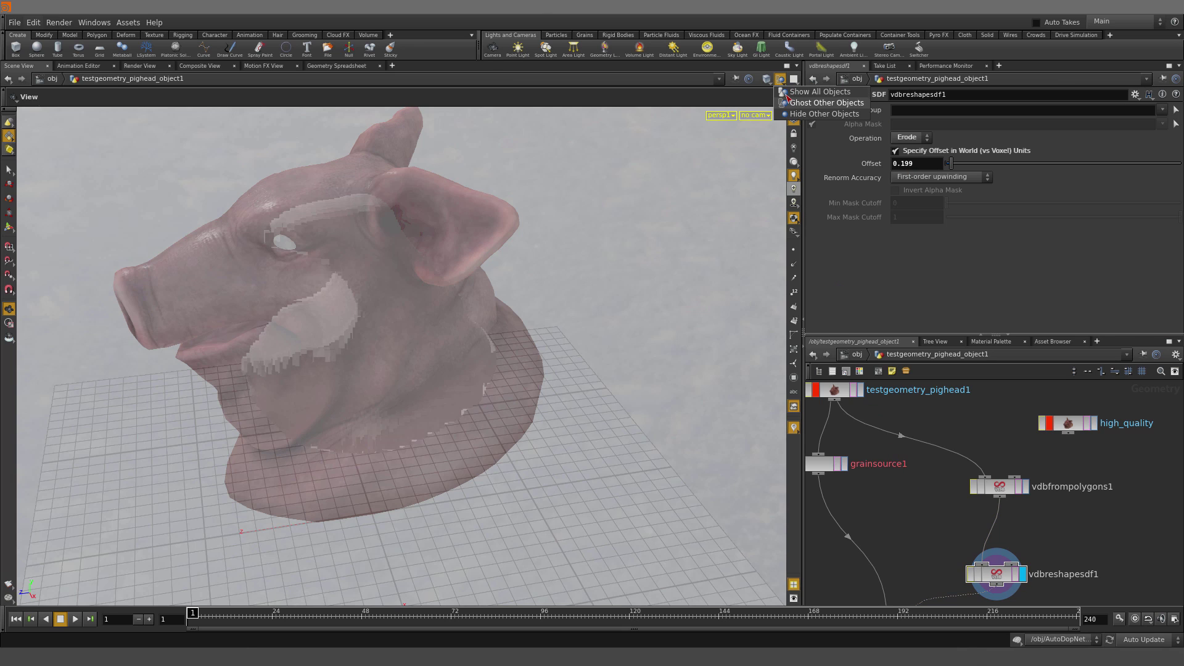
pyautogui.click(790, 114)
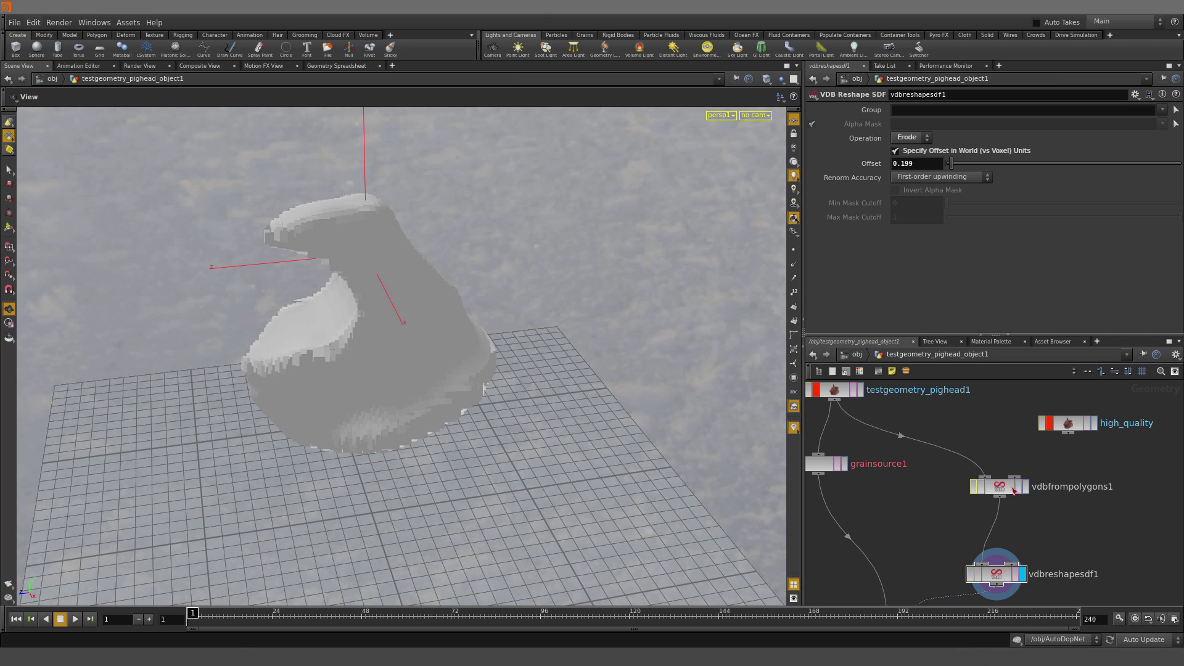
# Compare vdbfrompolygons1 with vdbreshapesdf1 in the viewport, and try different Erode offsets such as 0.66 and 0.1
pyautogui.click(1027, 487)
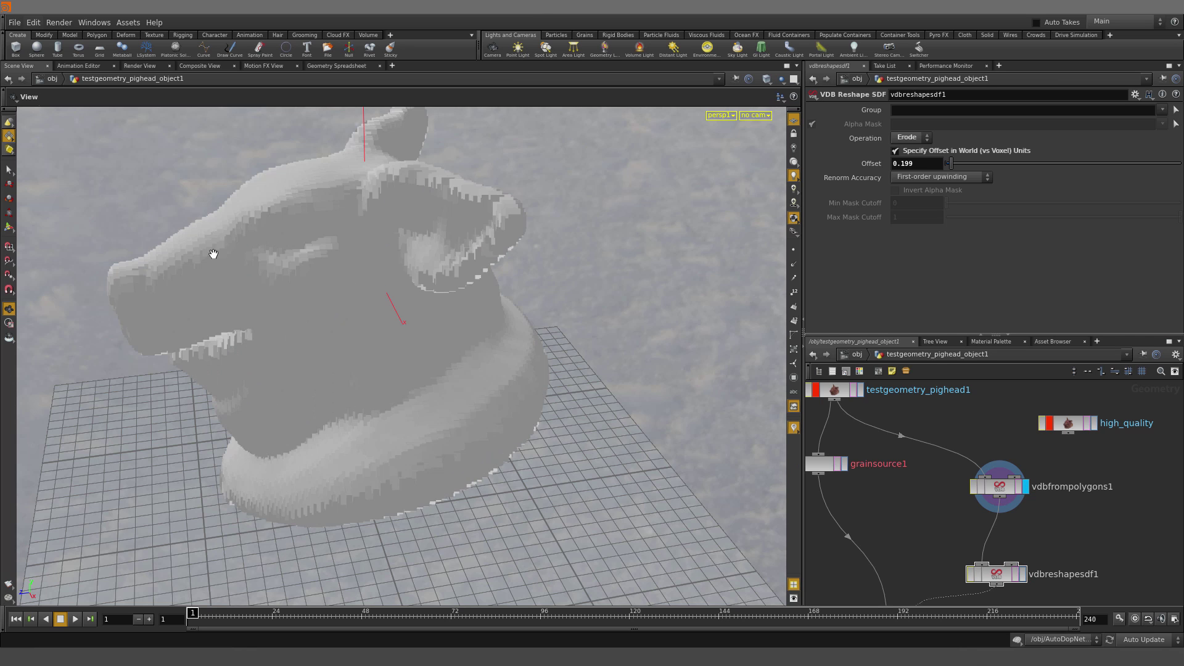
pyautogui.moveTo(213, 254); pyautogui.dragTo(382, 237)
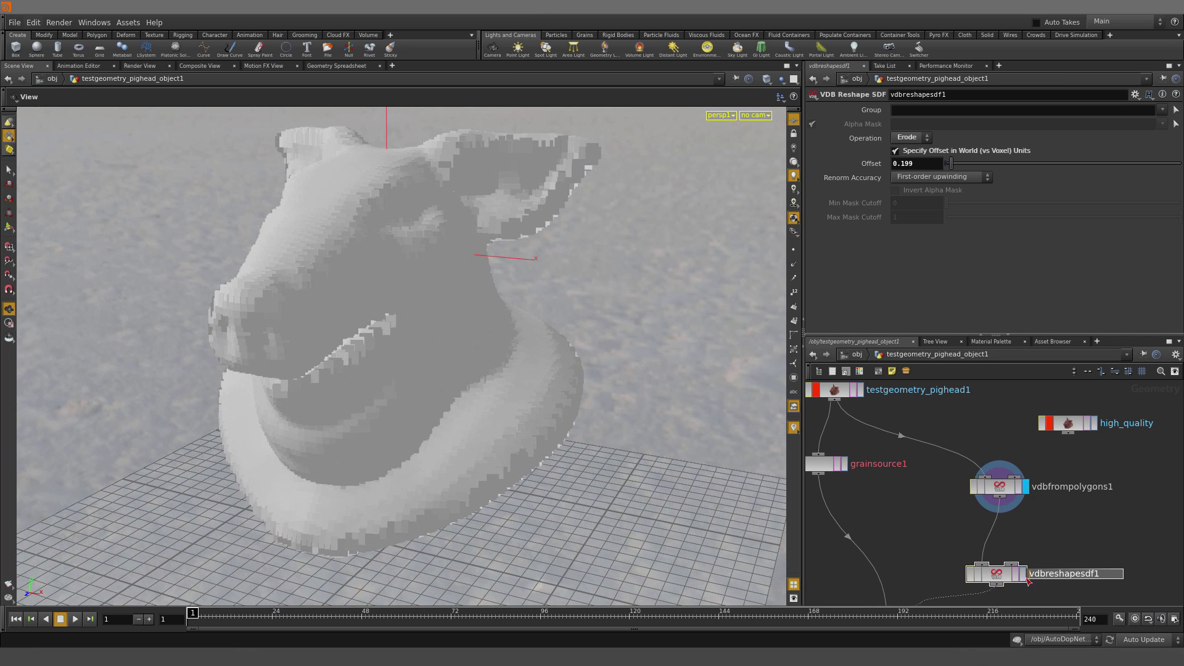
pyautogui.click(1021, 575)
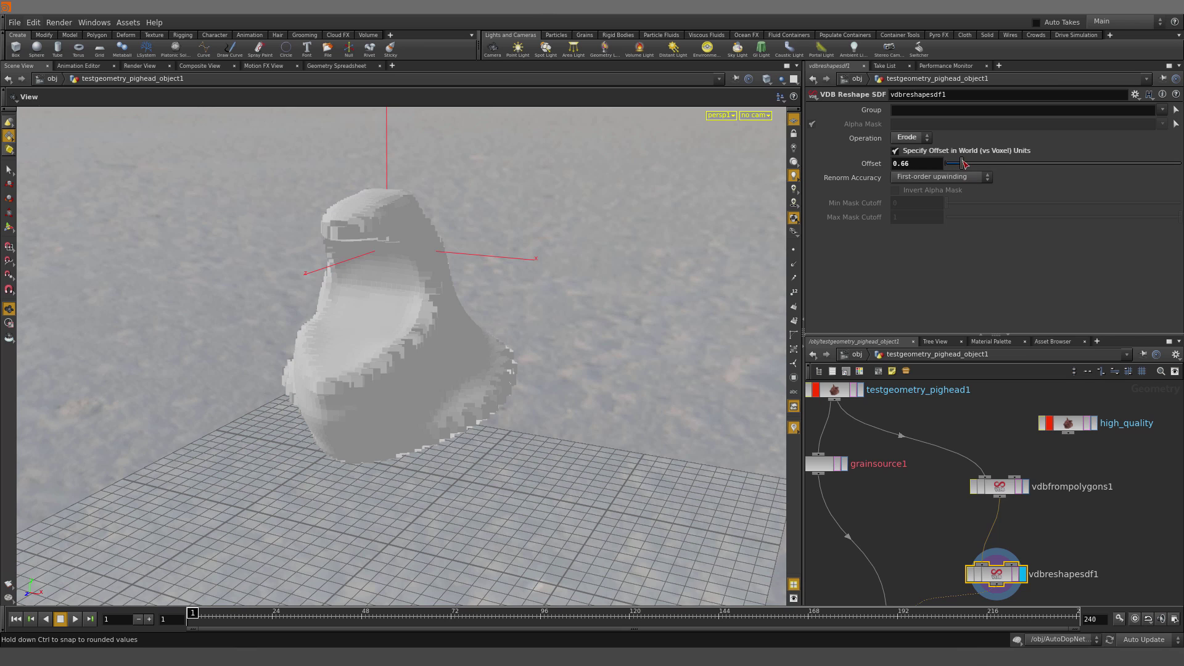
pyautogui.moveTo(950, 164)
pyautogui.mouseDown()
pyautogui.moveTo(1017, 164)
pyautogui.moveTo(945, 163)
pyautogui.moveTo(953, 183)
pyautogui.mouseUp()
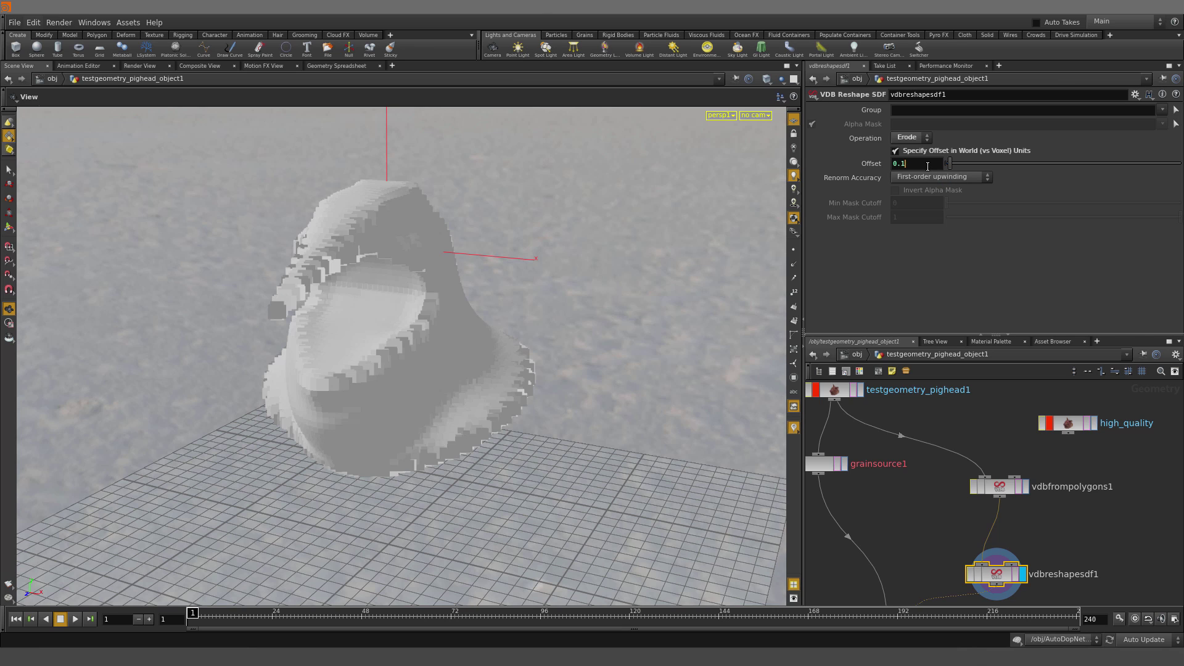
# Display group1 and examine the bonepoints group selected by the bounding volume inside the pig head
pyautogui.moveTo(938, 542); pyautogui.dragTo(974, 451, button='middle')
pyautogui.press('r')
pyautogui.click(946, 525)
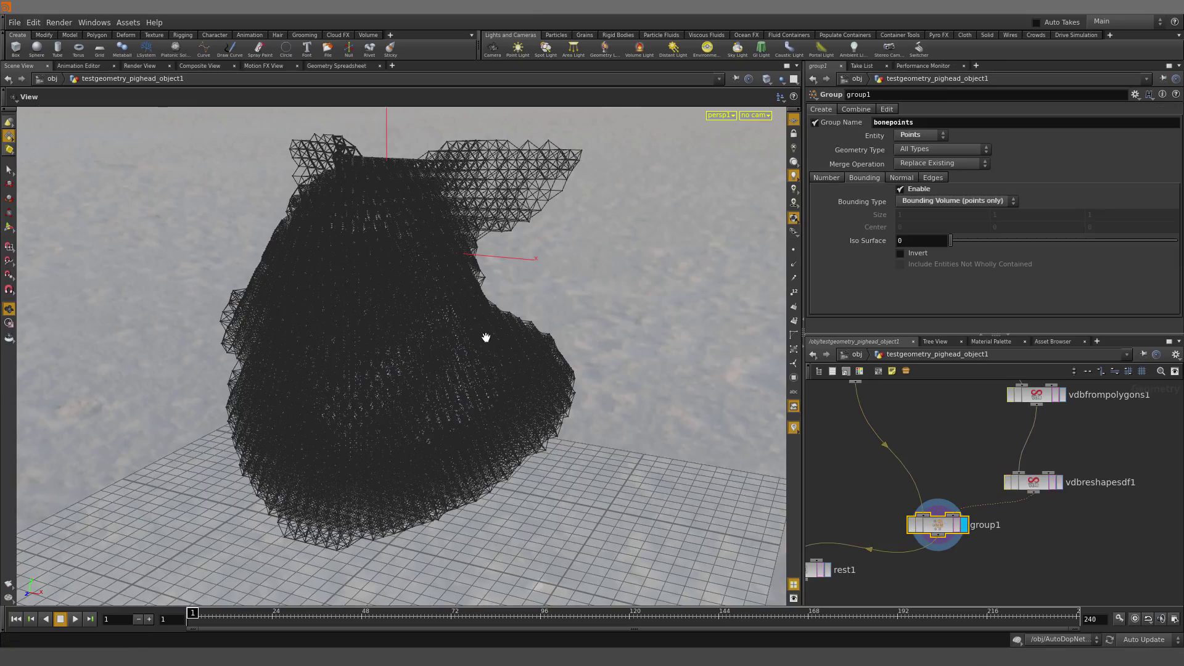
pyautogui.moveTo(486, 337); pyautogui.dragTo(301, 394)
pyautogui.moveTo(300, 394); pyautogui.dragTo(465, 330, button='right')
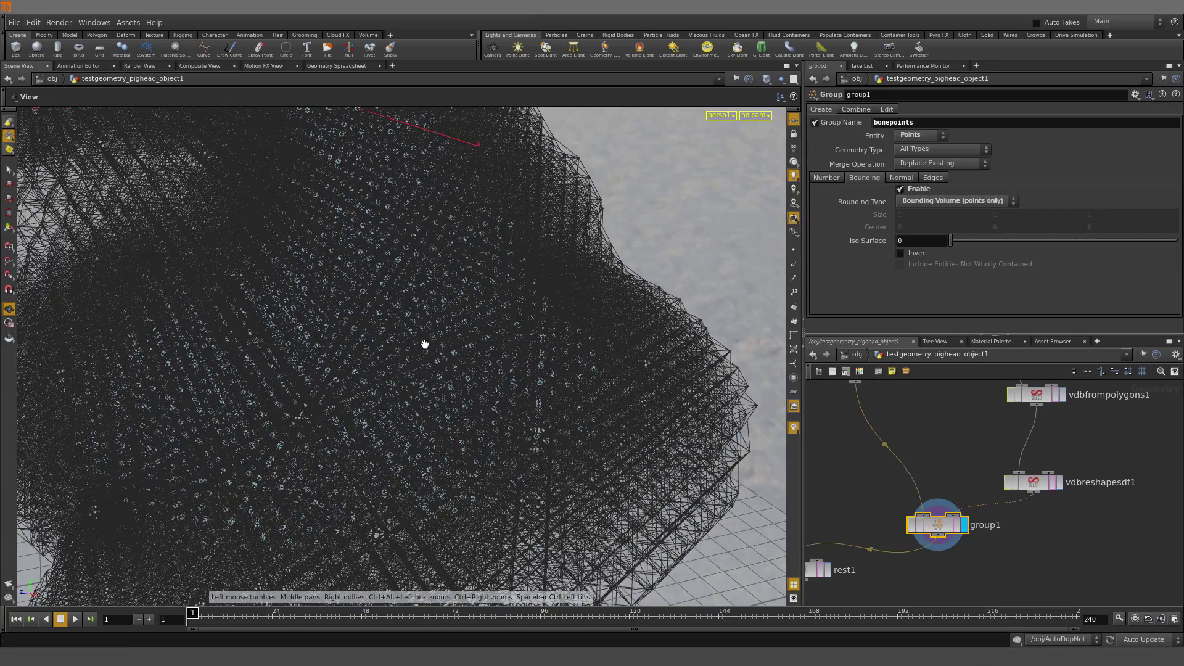
pyautogui.moveTo(277, 254); pyautogui.dragTo(372, 290)
pyautogui.moveTo(372, 290); pyautogui.dragTo(359, 349, button='right')
pyautogui.moveTo(871, 489); pyautogui.dragTo(973, 333, button='middle')
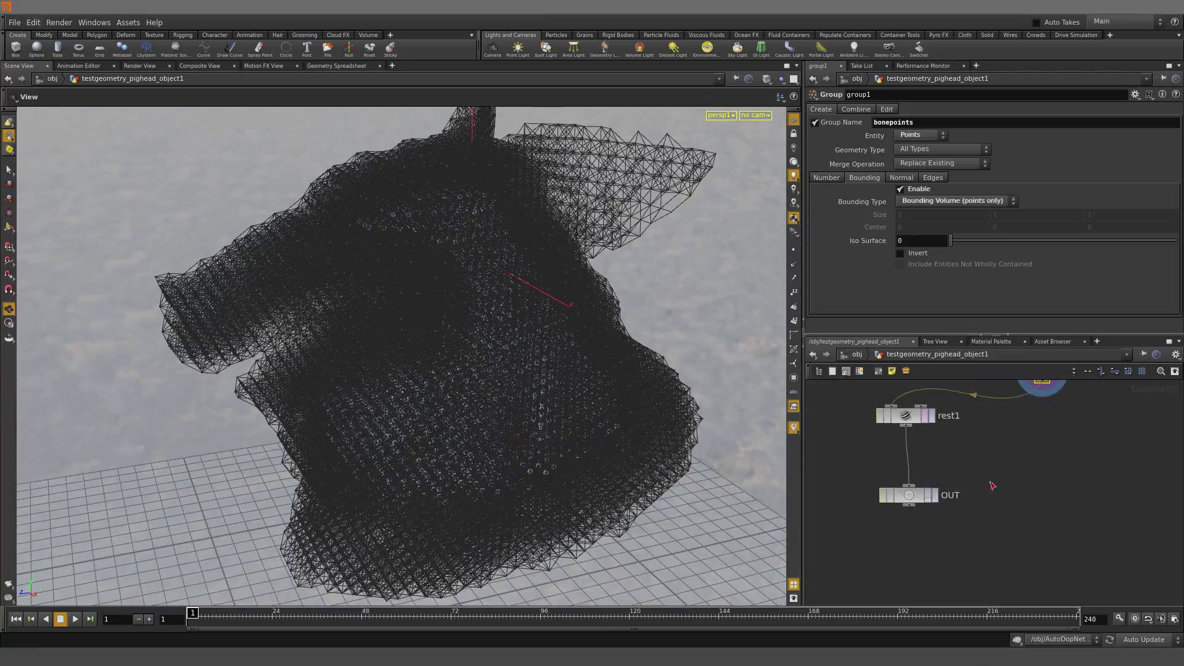
# Go up and into AutoDopNetwork, and review the inputs, code and group of the copy_bone_locations_and_set_mass_to_zero wrangle
pyautogui.press('u')
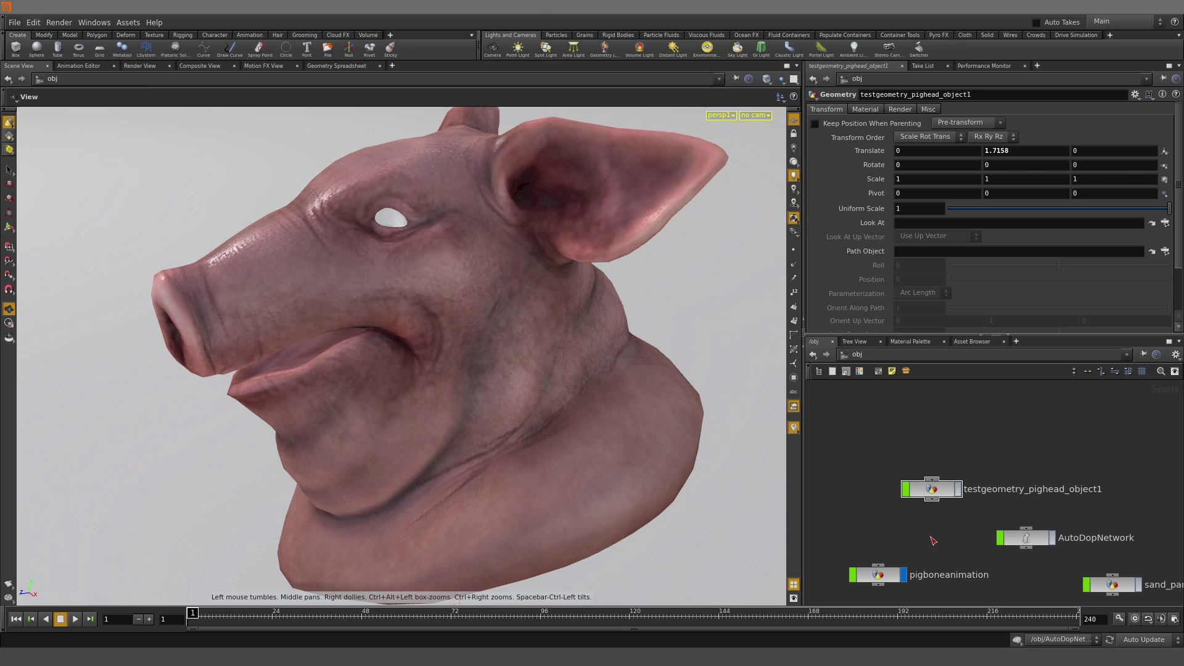
pyautogui.doubleClick(1041, 542)
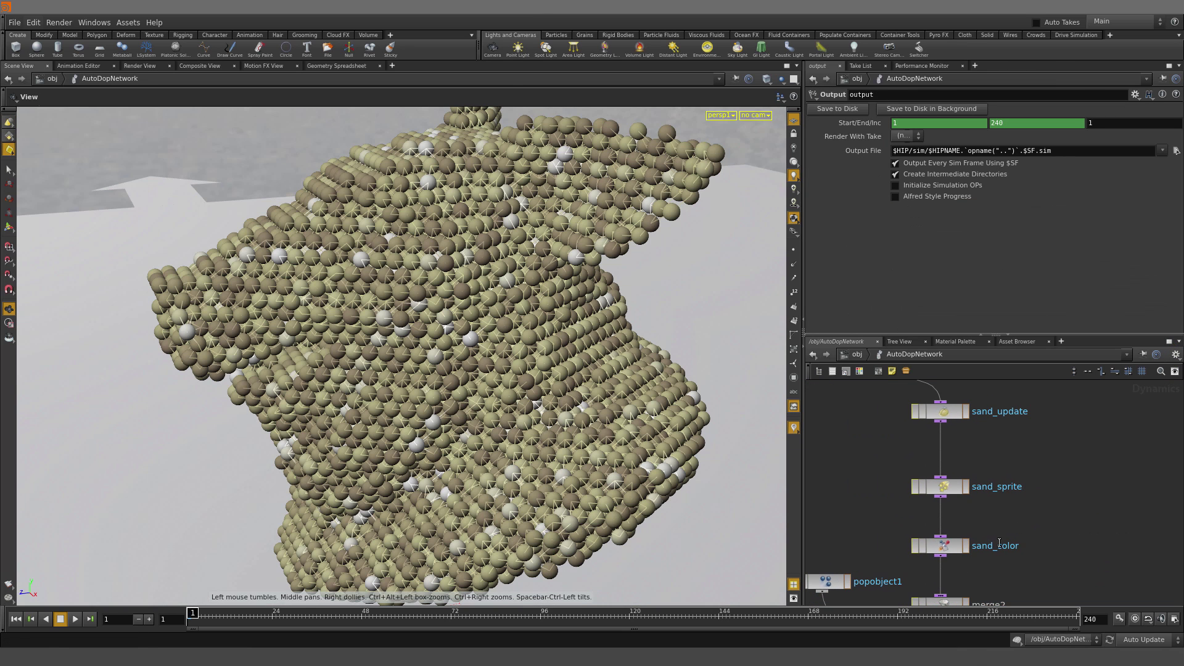
pyautogui.moveTo(837, 377); pyautogui.dragTo(918, 470, button='middle')
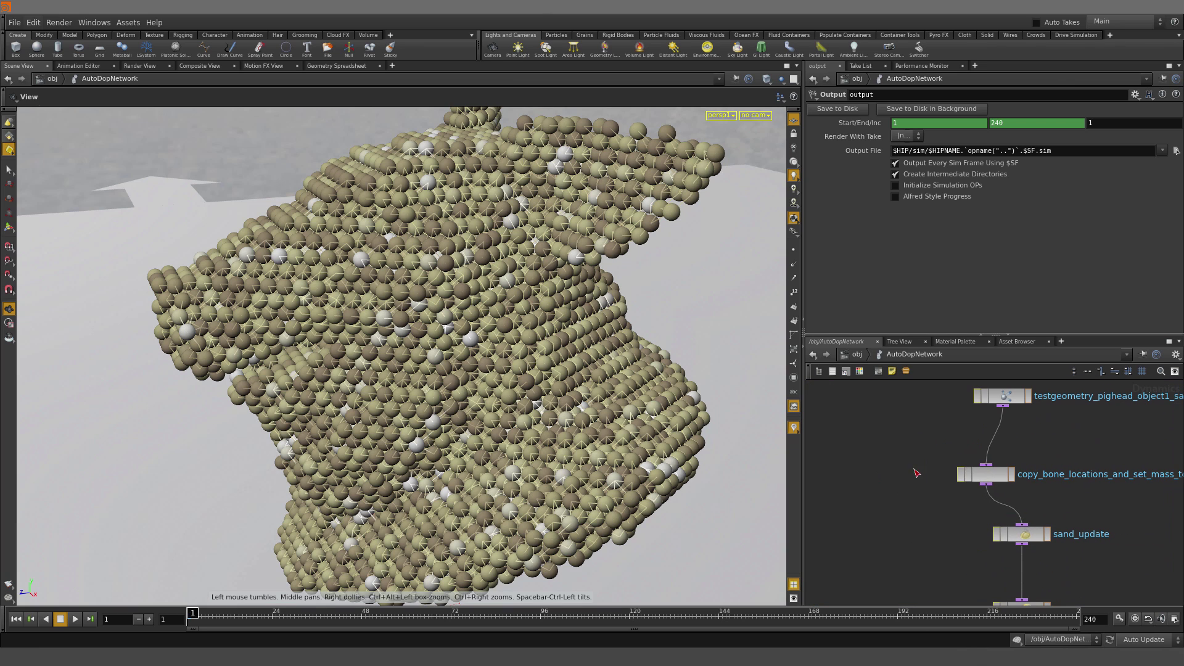
pyautogui.moveTo(899, 454); pyautogui.dragTo(1031, 496)
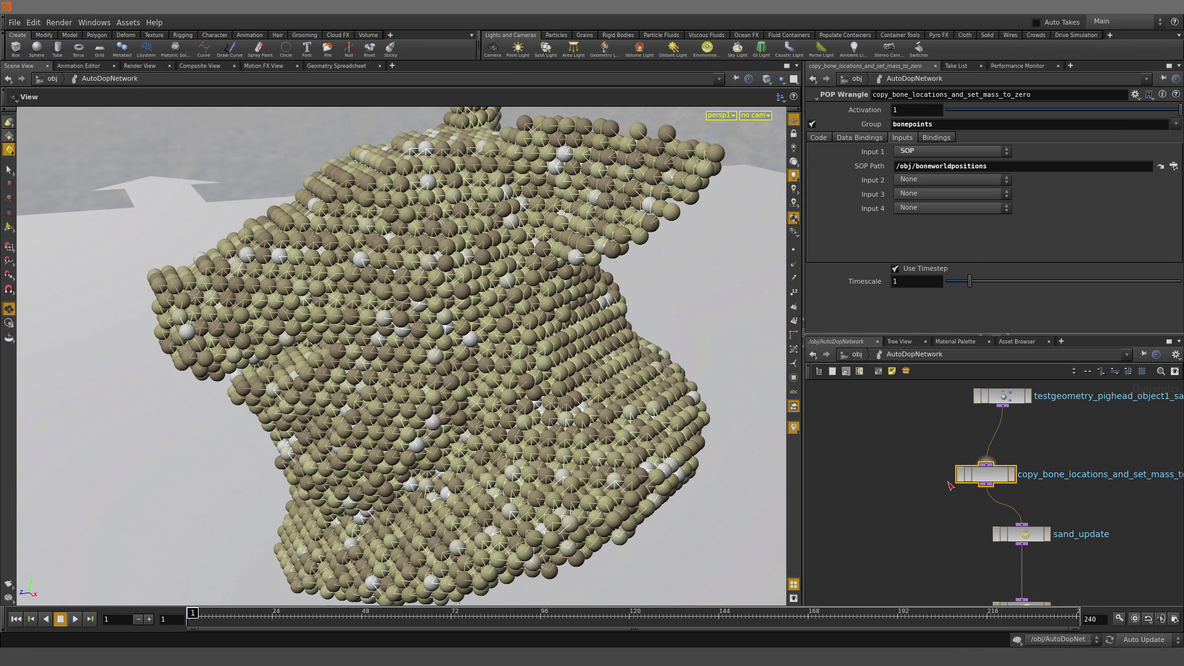
pyautogui.scroll(-3, 887, 402)
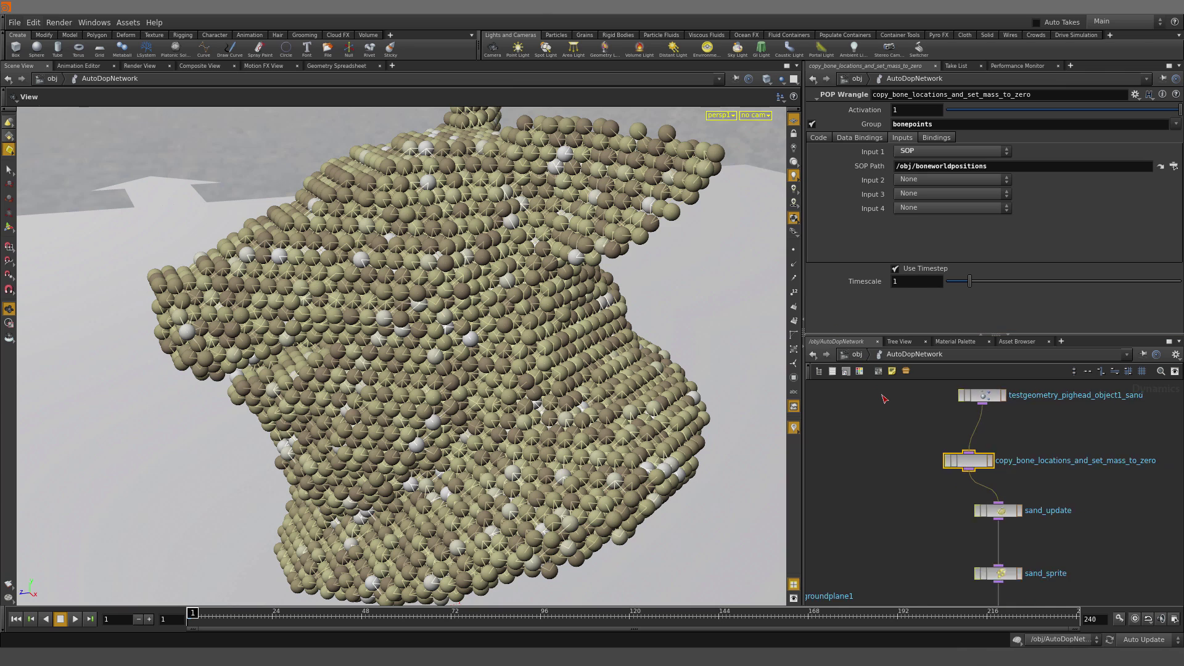
pyautogui.click(818, 138)
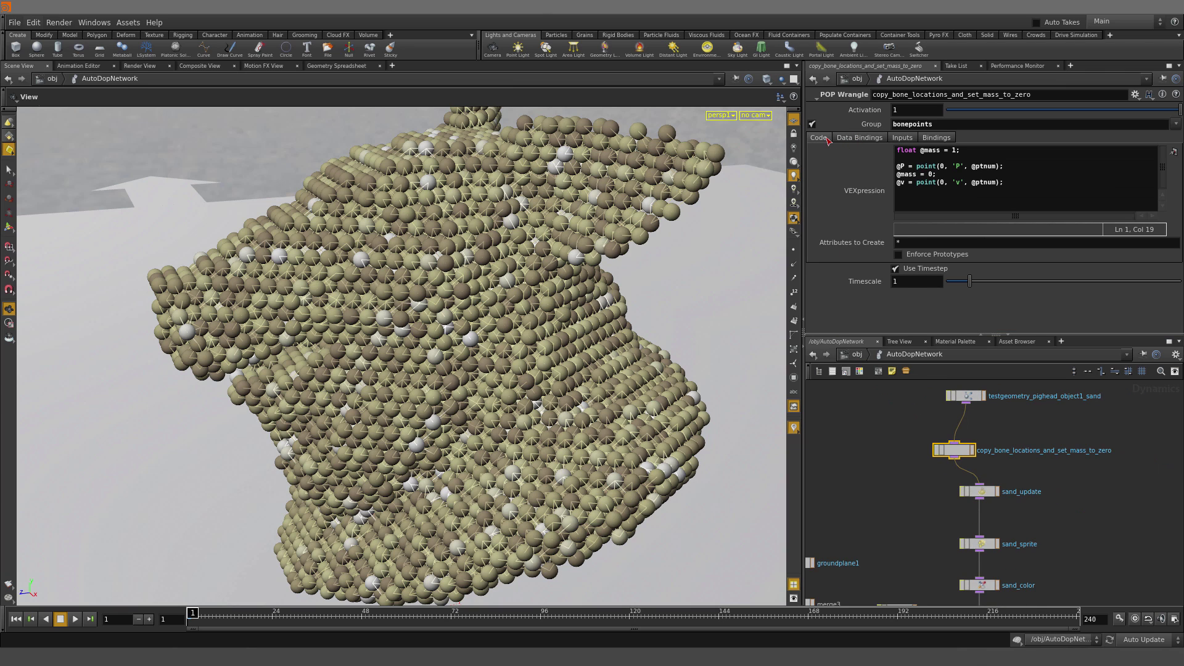
pyautogui.click(972, 126)
# Look over the solver nodes, leave and re-enter AutoDopNetwork, play the grain simulation to frame 37, and inspect it from the front
pyautogui.moveTo(918, 506); pyautogui.dragTo(947, 354, button='middle')
pyautogui.press('u')
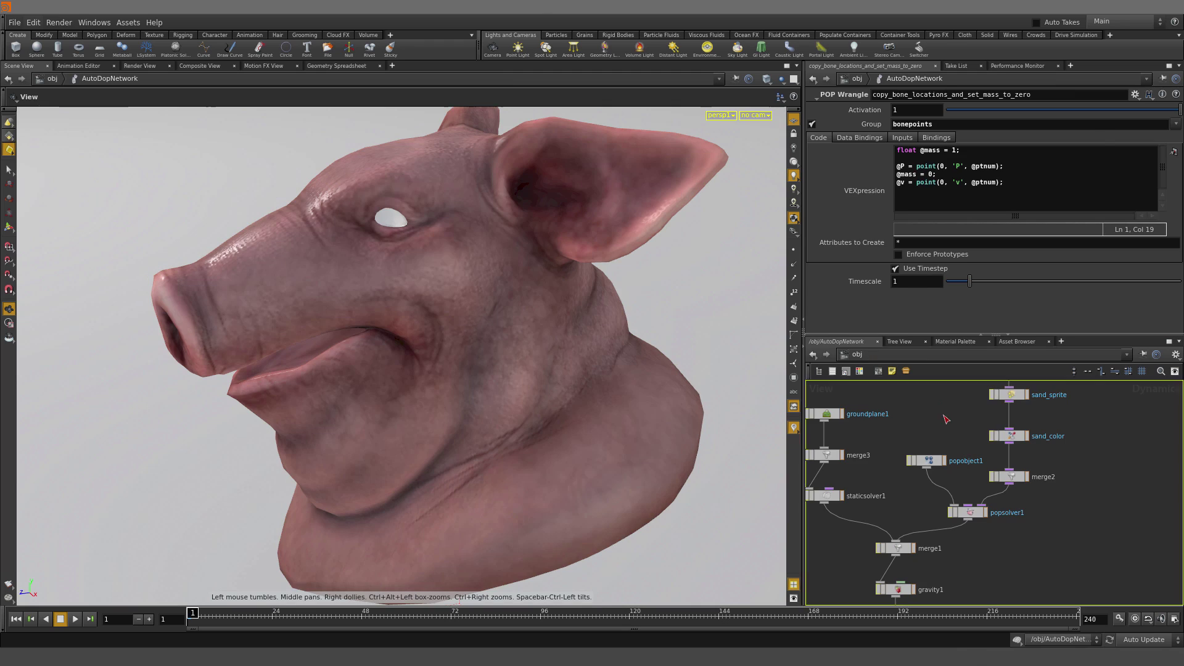
pyautogui.moveTo(872, 502); pyautogui.dragTo(883, 460, button='middle')
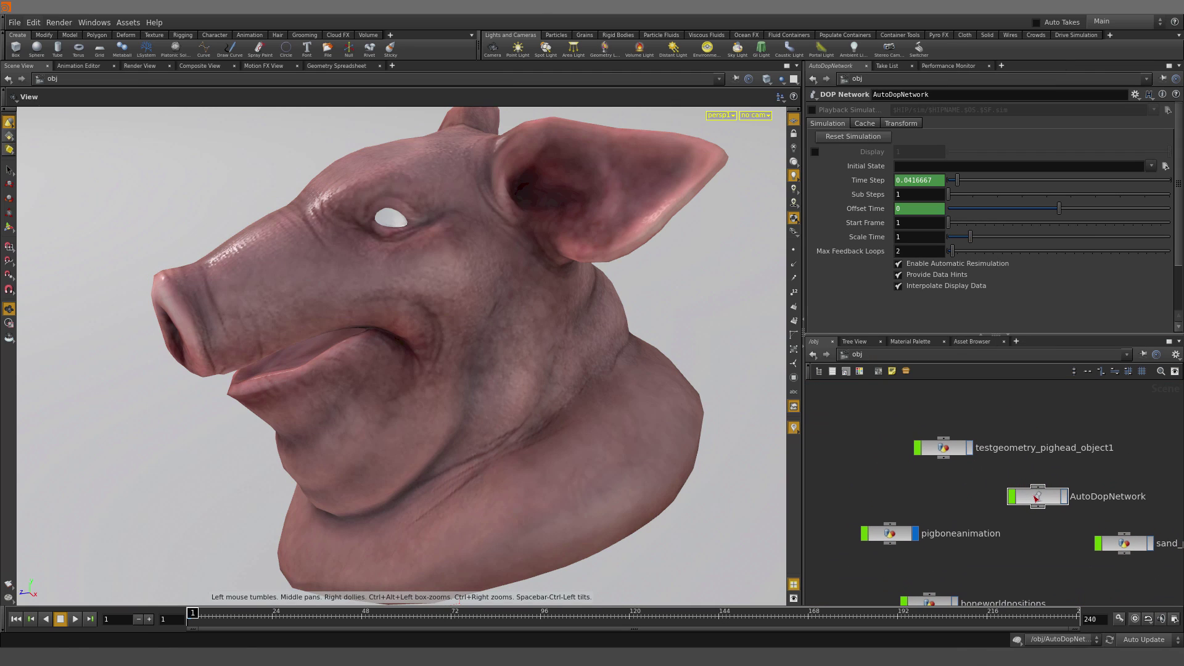
pyautogui.doubleClick(1036, 497)
pyautogui.click(74, 619)
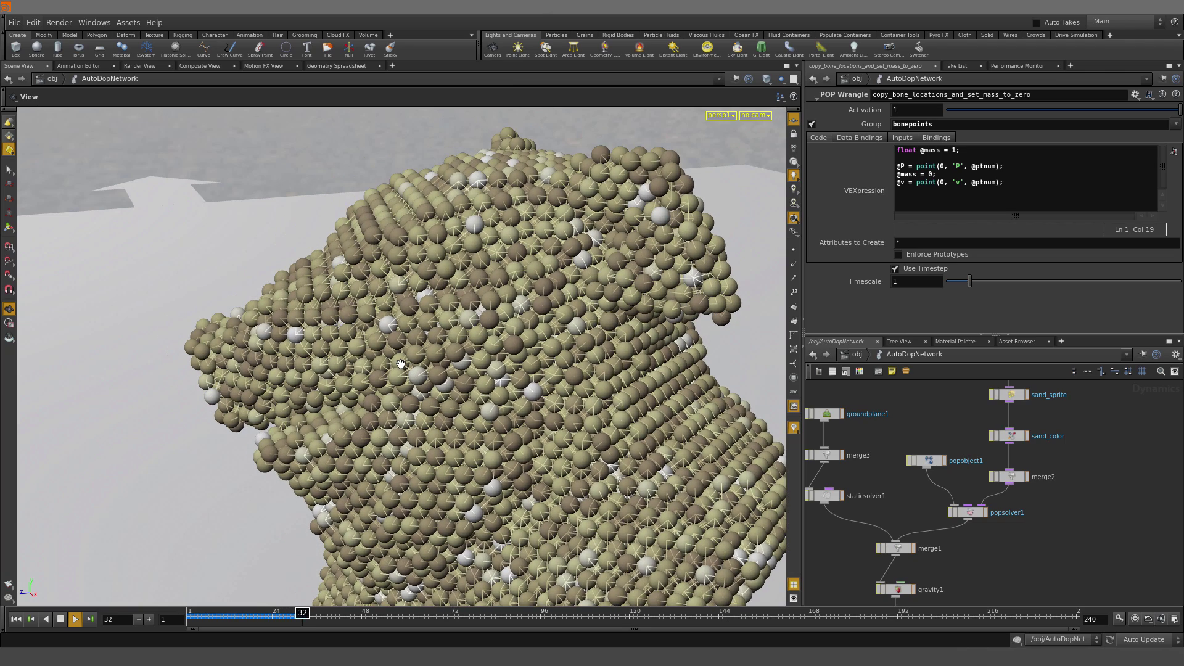
pyautogui.click(59, 619)
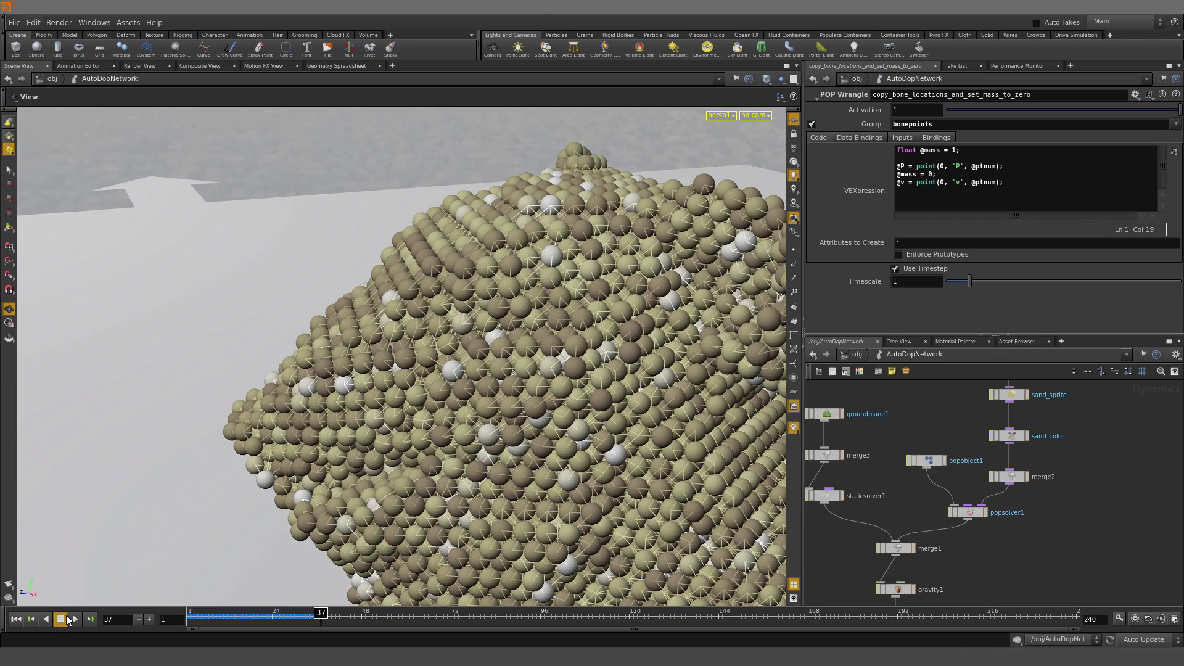
pyautogui.moveTo(203, 395); pyautogui.dragTo(345, 373)
# Go up to object level, enter deform_rig, and inspect the pointdeform1 network and the deformed pig head
pyautogui.press('u')
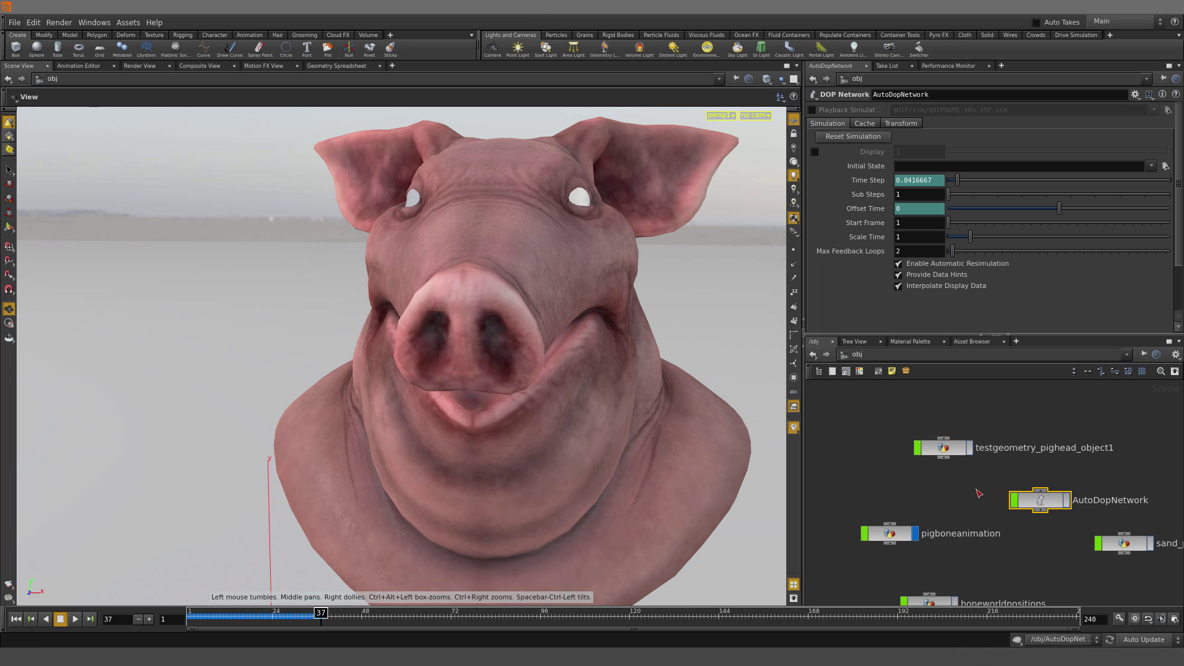
pyautogui.moveTo(960, 433); pyautogui.dragTo(814, 428, button='middle')
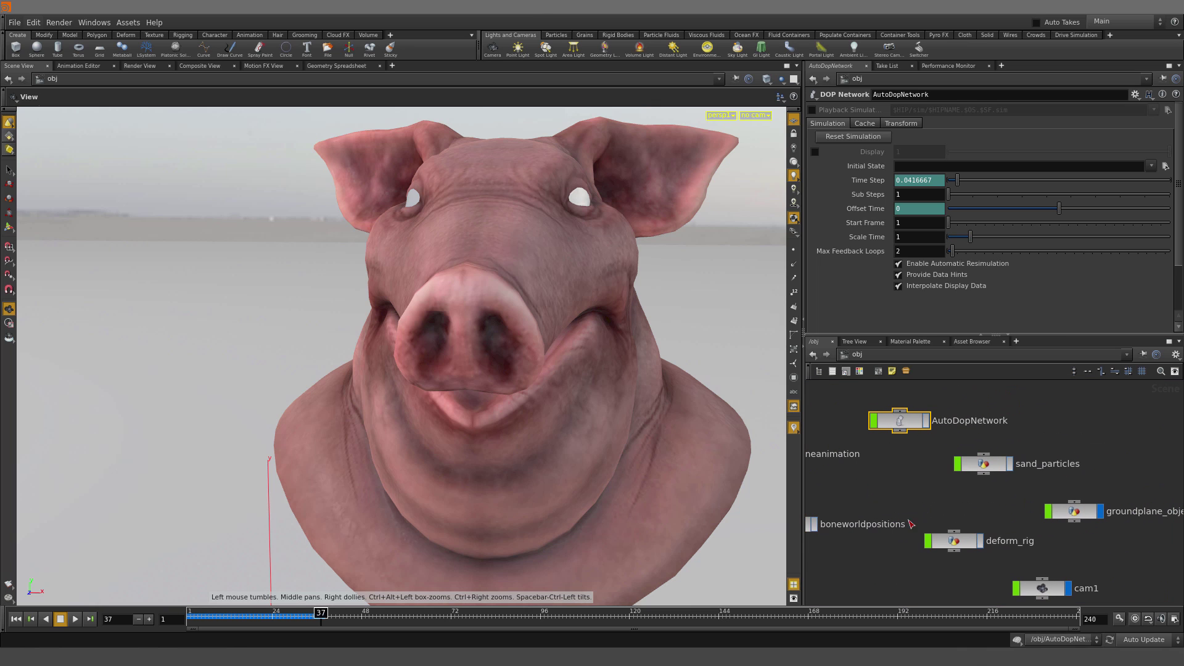
pyautogui.doubleClick(943, 541)
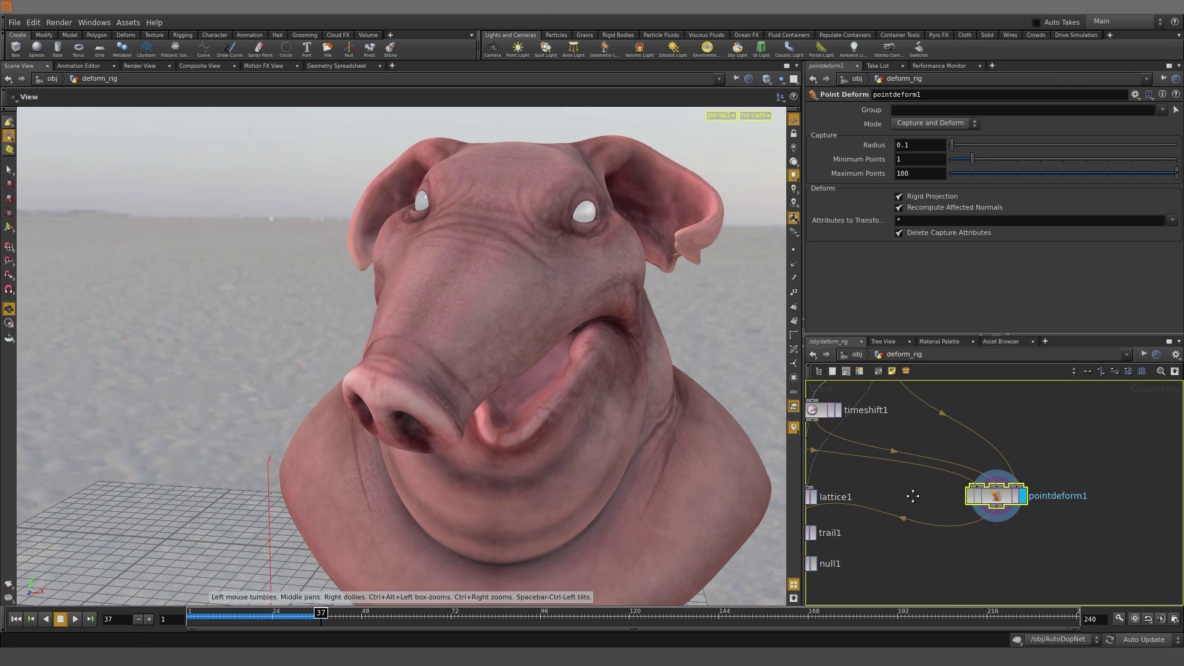
pyautogui.moveTo(912, 494); pyautogui.dragTo(962, 570, button='middle')
pyautogui.moveTo(1089, 499); pyautogui.dragTo(999, 578)
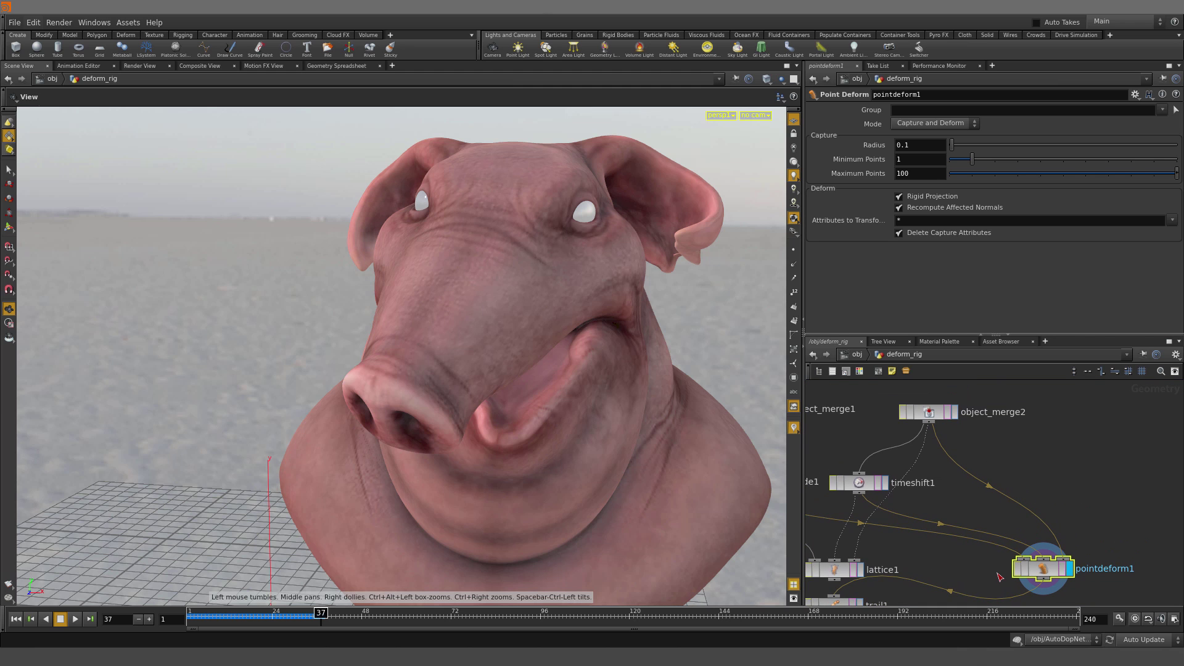
pyautogui.moveTo(609, 315); pyautogui.dragTo(139, 475)
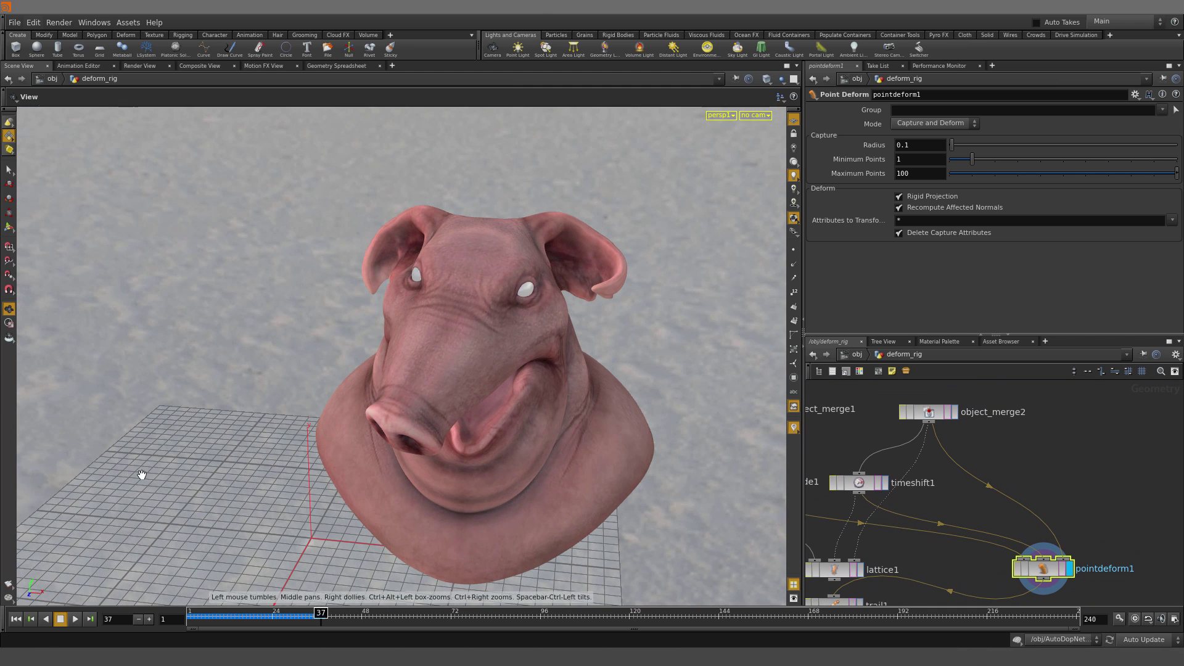
# Play the deformed pig head animation, scrub back to the start, and replay it to frame 67 to examine the motion
pyautogui.click(76, 619)
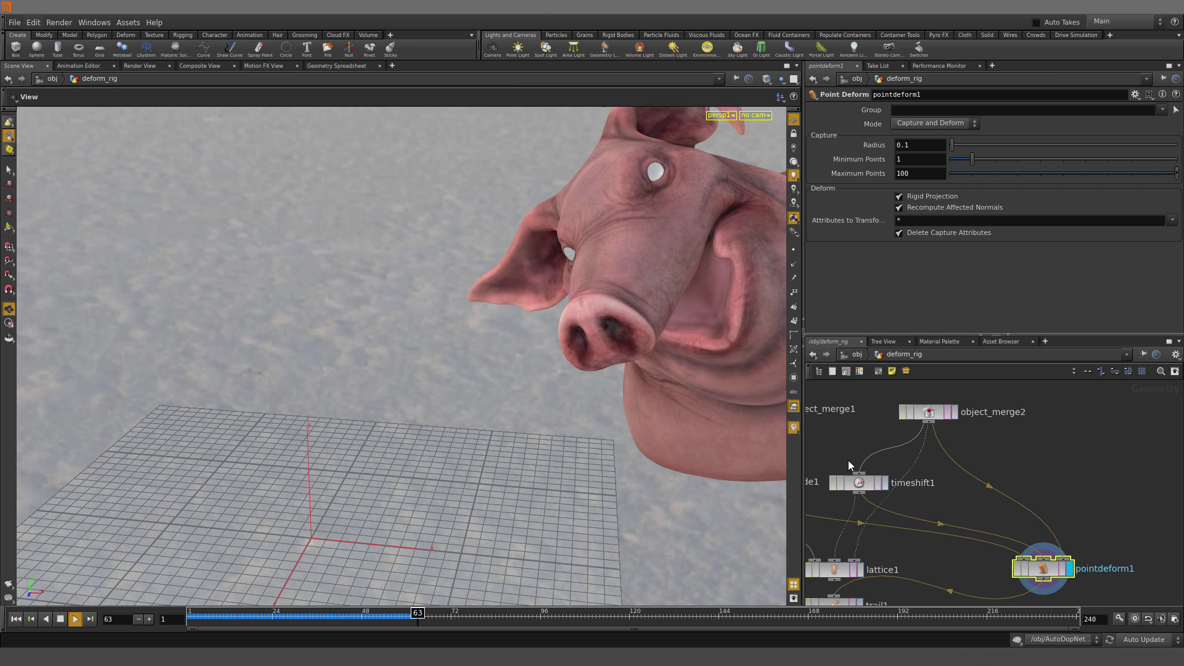
pyautogui.click(60, 619)
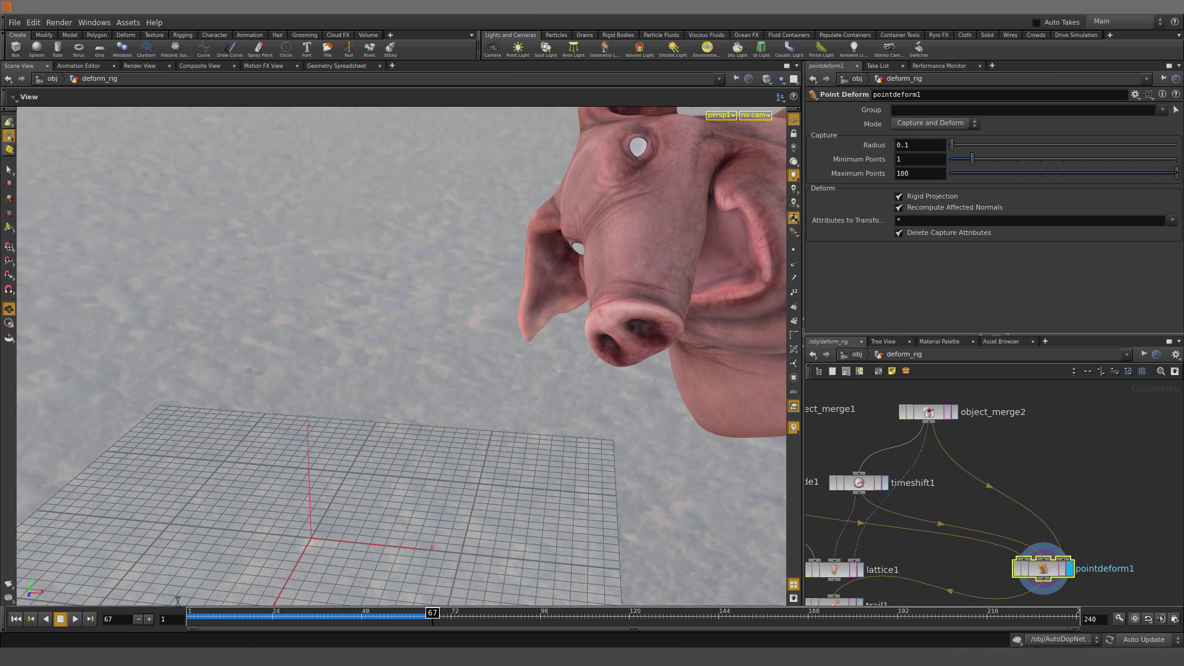
pyautogui.moveTo(281, 619); pyautogui.dragTo(165, 621)
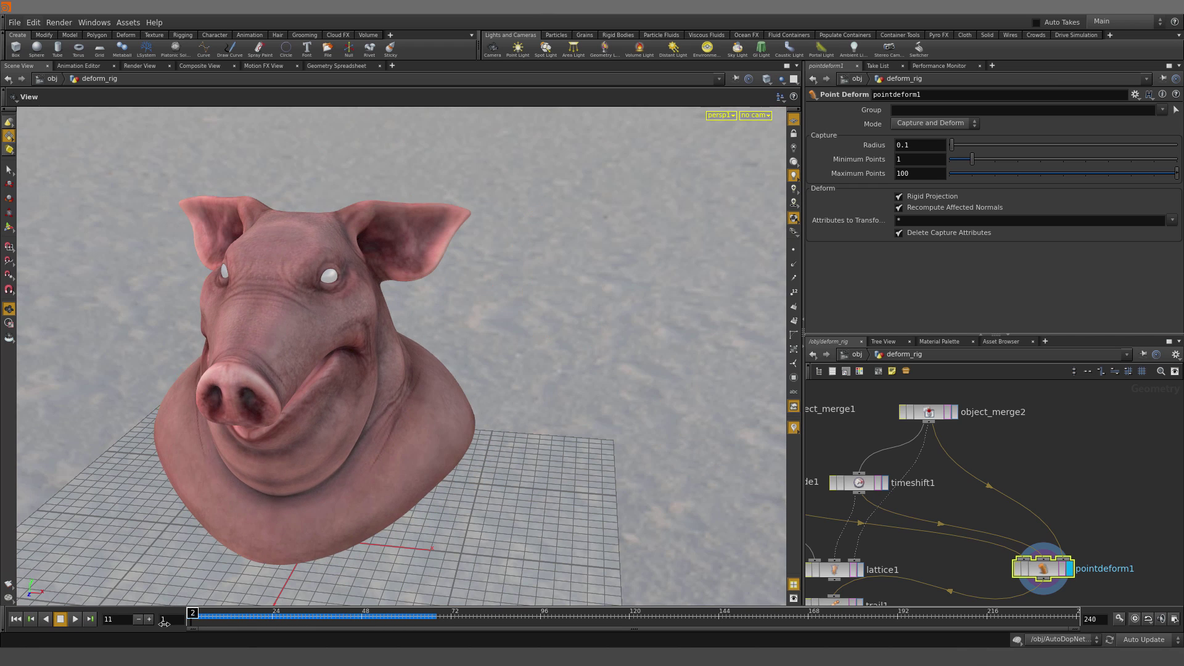
pyautogui.click(75, 620)
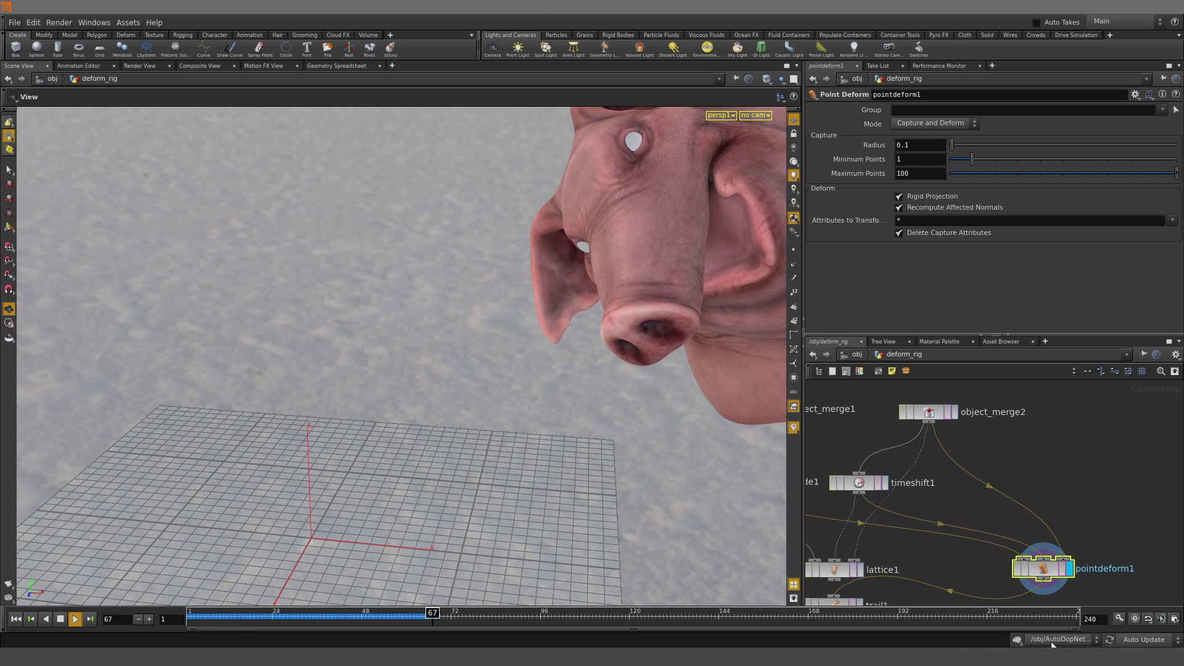
pyautogui.press('Escape')
pyautogui.moveTo(495, 299); pyautogui.dragTo(435, 367)
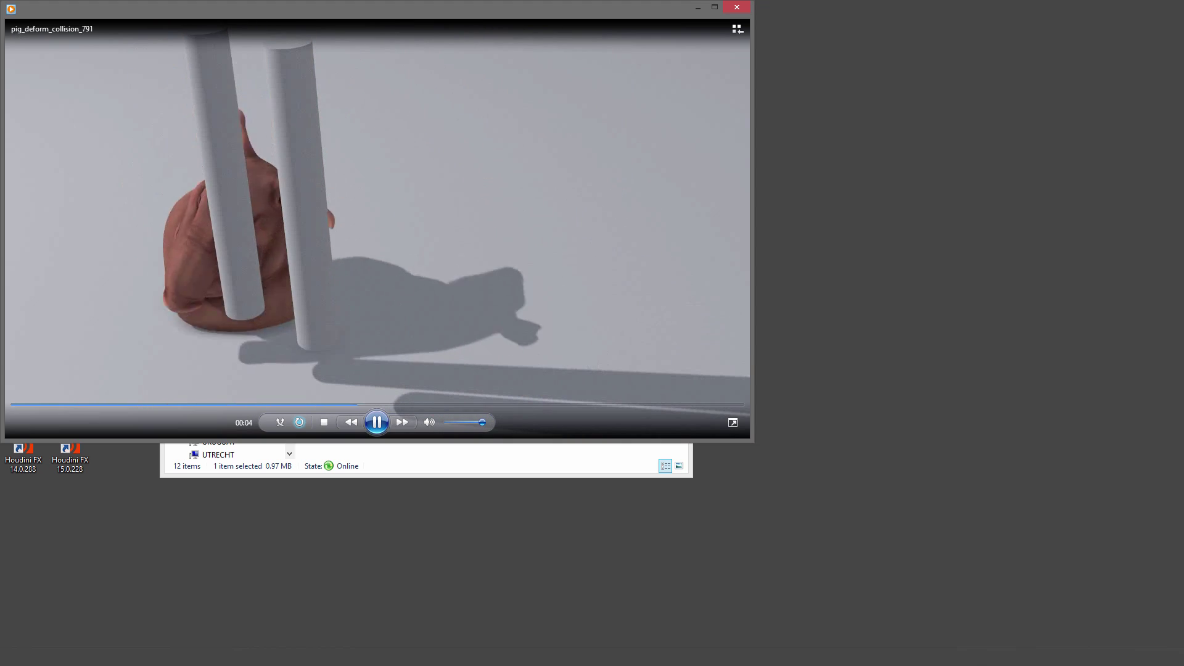
# Close the pig_deform_collision_791 video, and view snowpile.mantra_ipr.mp4 and snowpile_E.mantra_ipr.mp4 from the movie folder
pyautogui.click(736, 7)
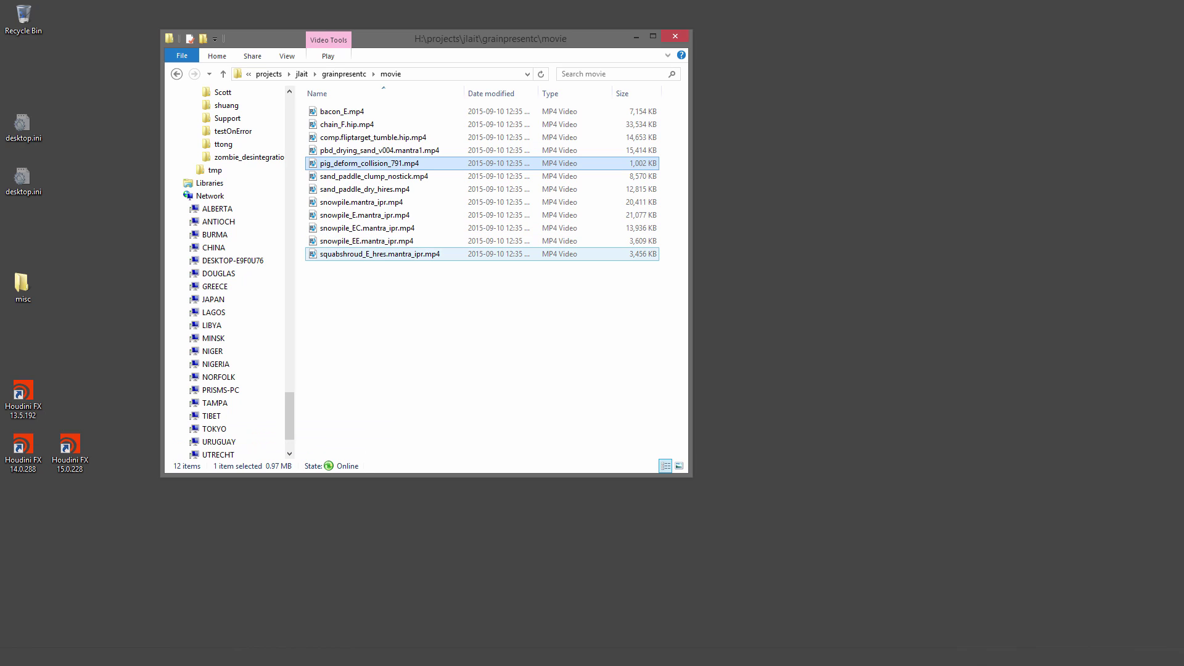
pyautogui.doubleClick(361, 201)
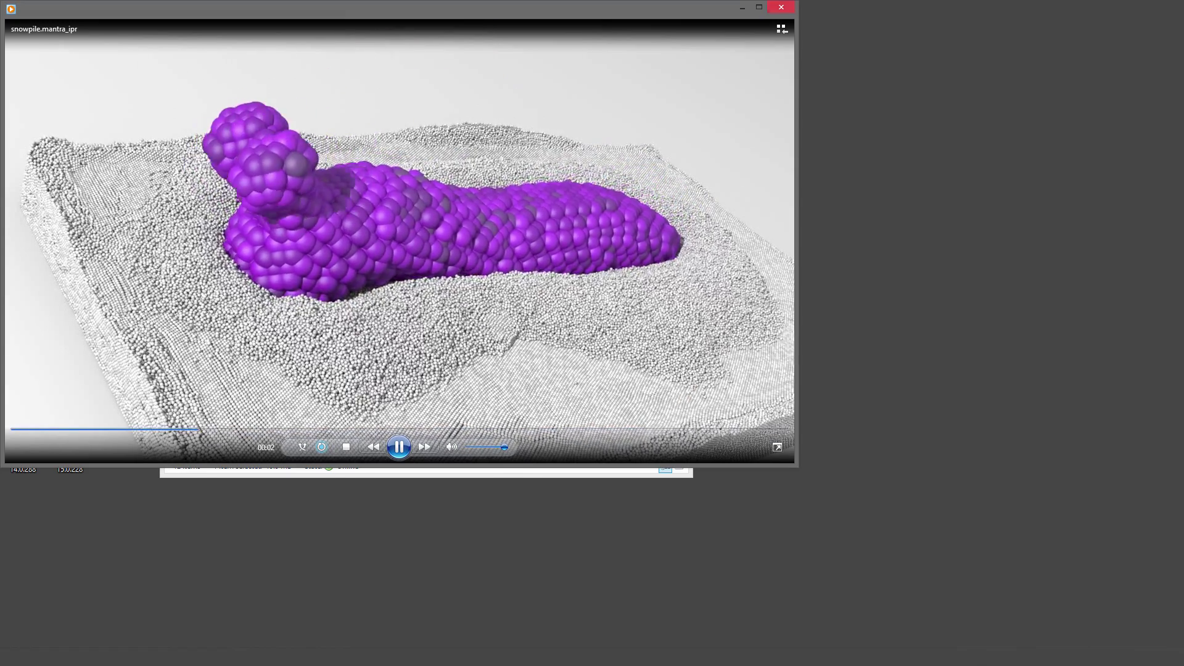
pyautogui.hotkey('alt', 'F4')
pyautogui.doubleClick(361, 216)
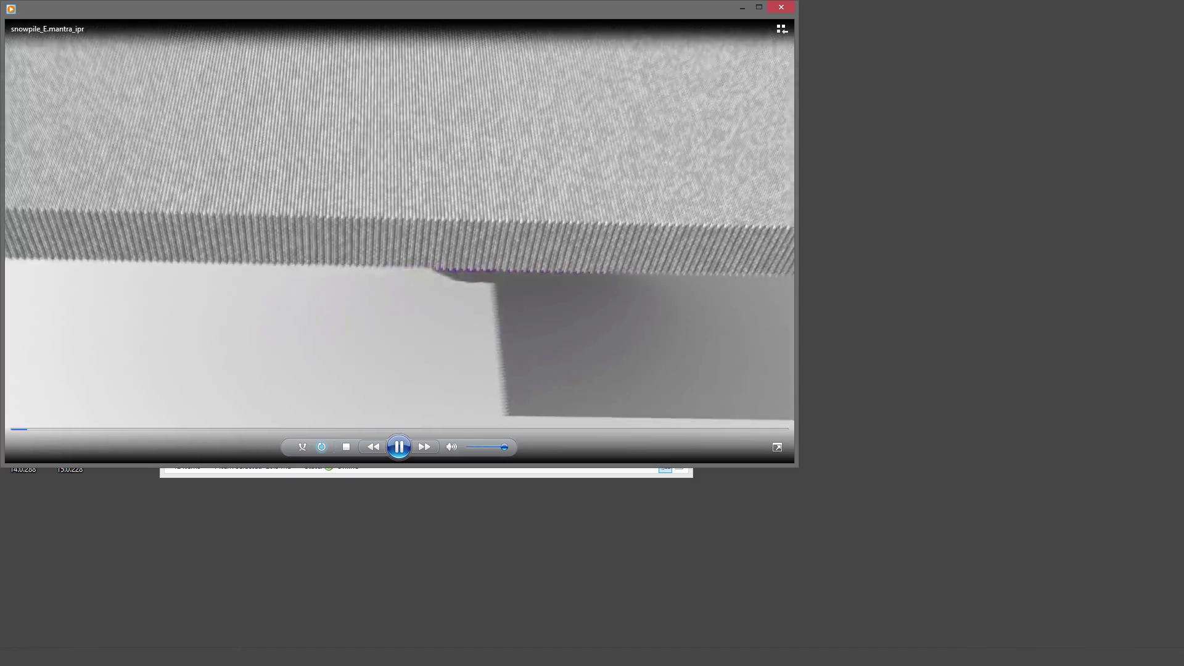
pyautogui.click(781, 6)
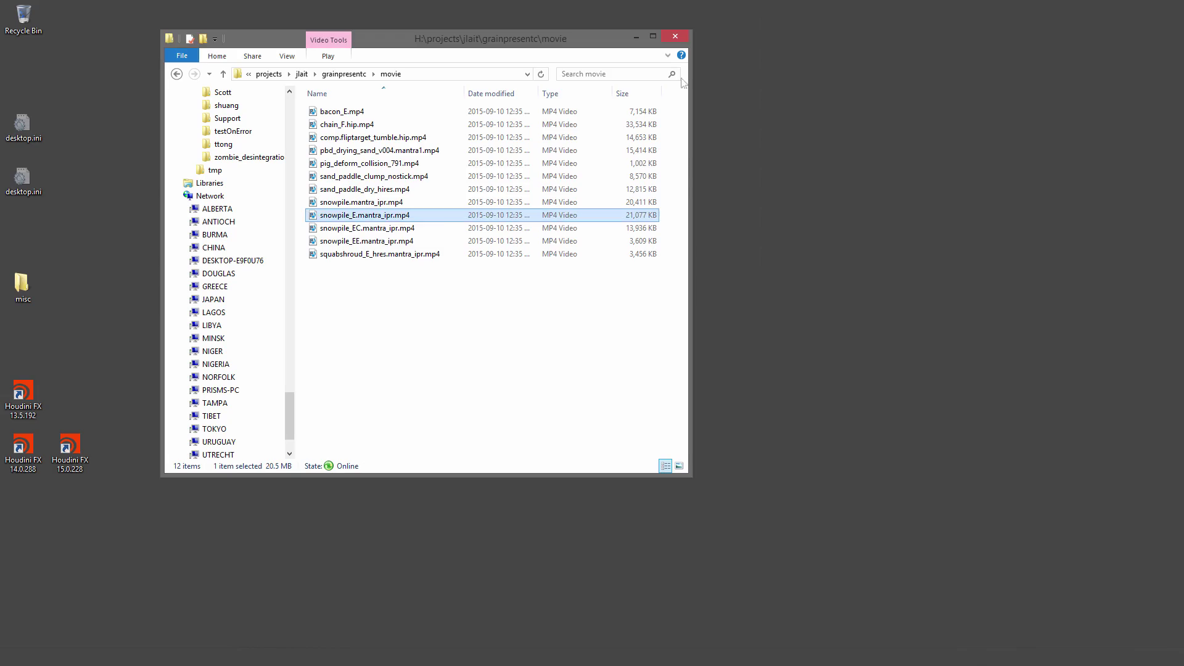
# Watch snowpile_EC.mantra_ipr.mp4 in full screen and close it
pyautogui.doubleClick(319, 230)
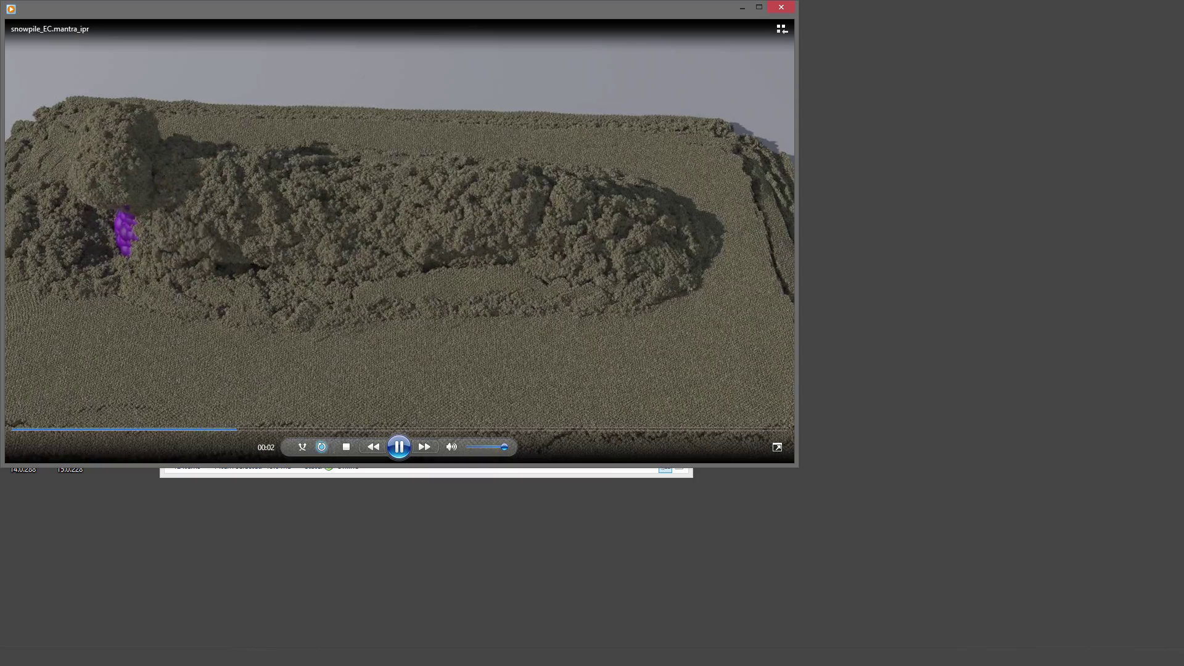
pyautogui.click(777, 448)
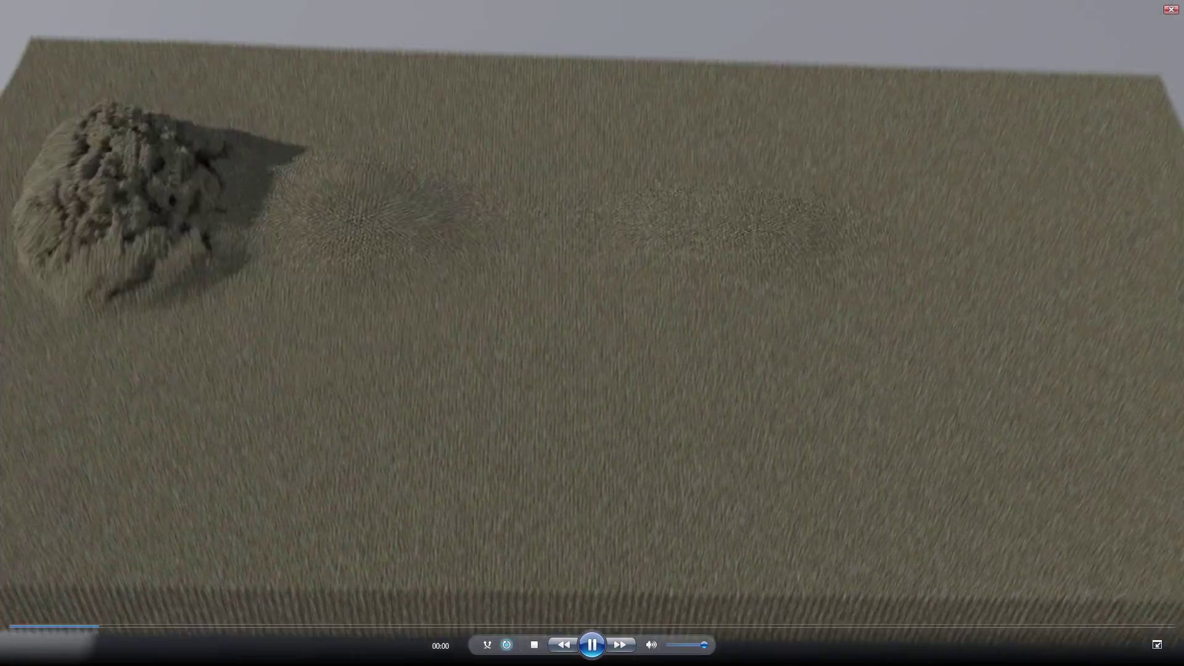
pyautogui.press('Escape')
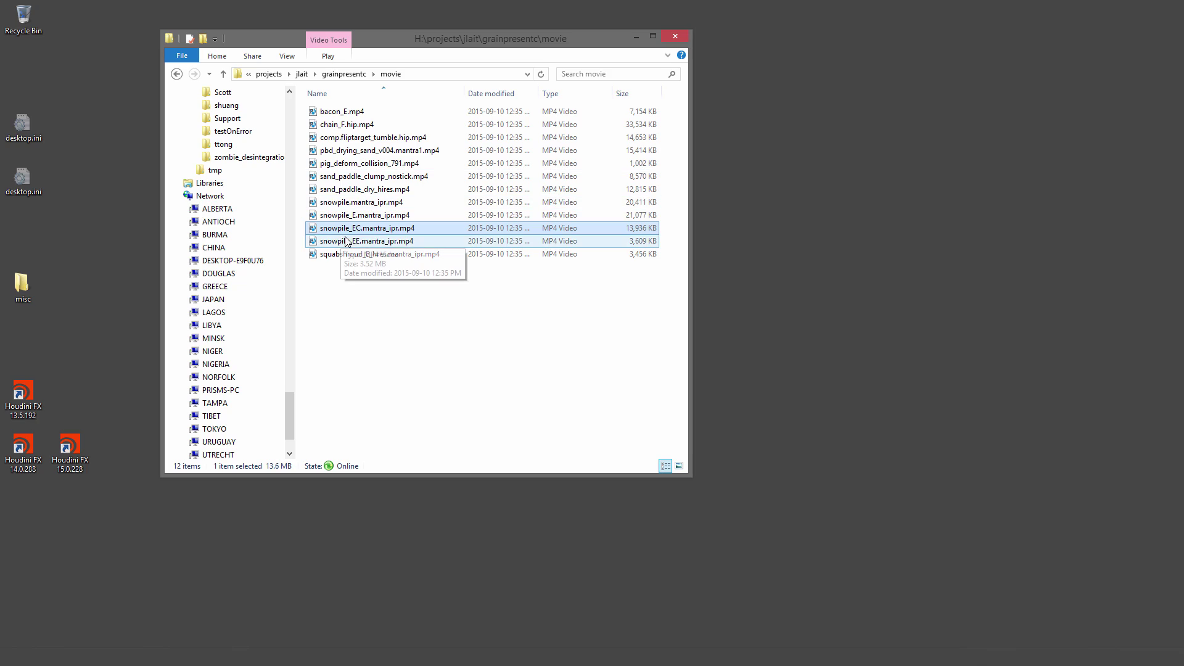
# Open snowpile_EE.mantra_ipr.mp4 from the movie folder and watch it in full screen
pyautogui.click(364, 244)
pyautogui.doubleClick(363, 242)
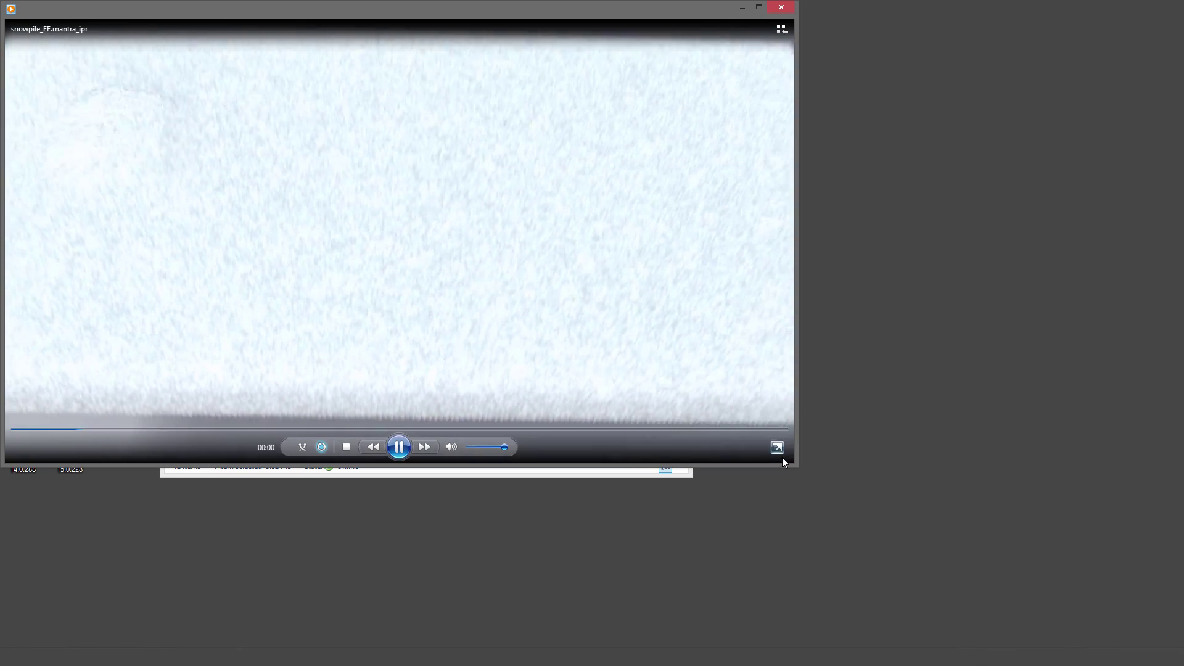
pyautogui.click(778, 449)
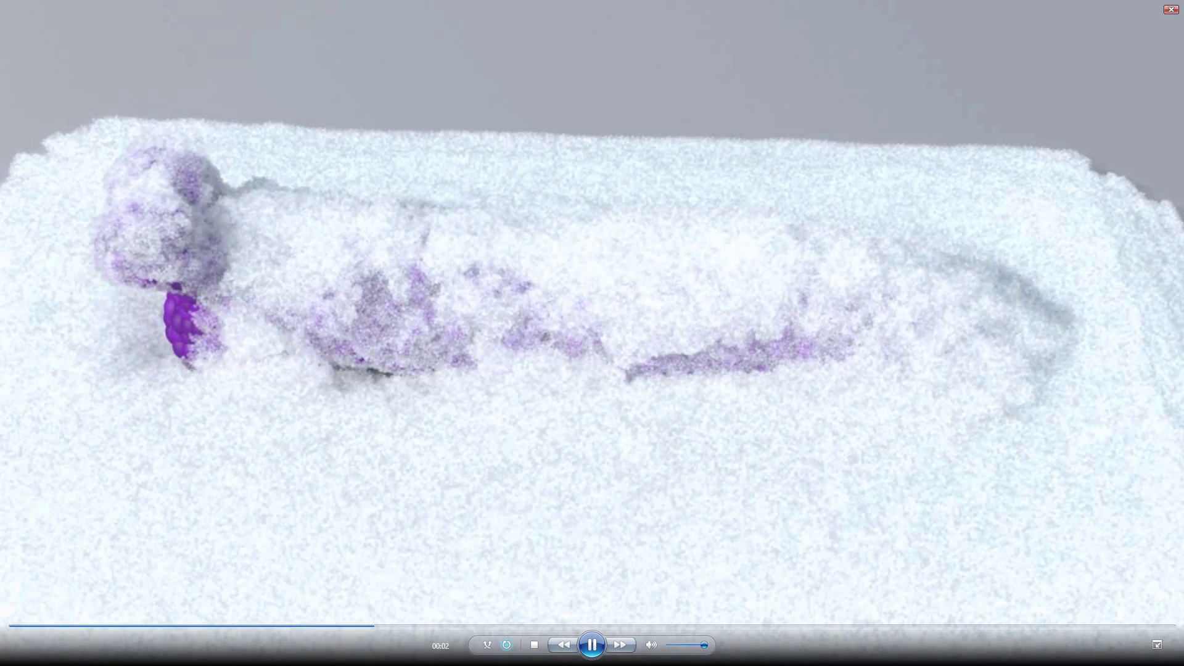